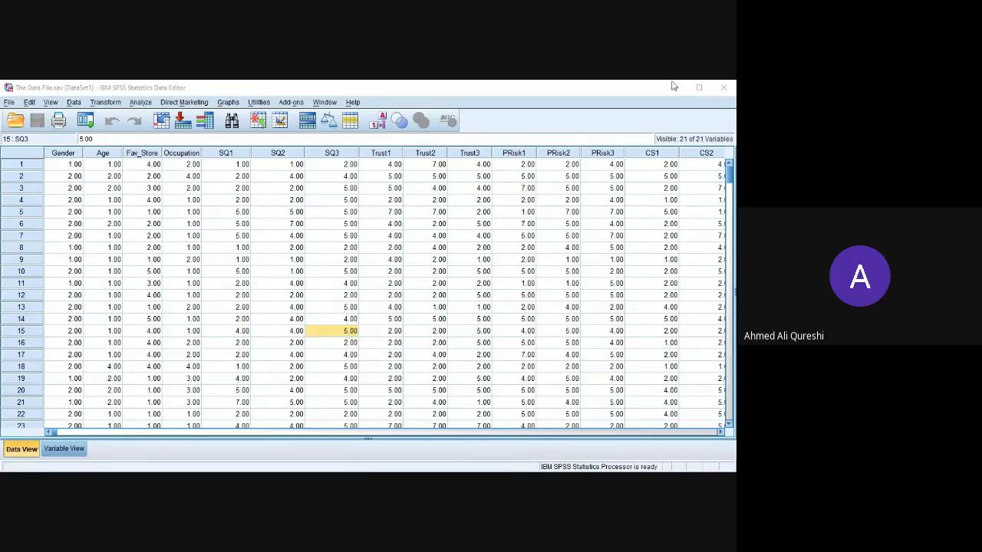
# Step: Look across the first case's variables from Gender through the PRisk items, then return to its Gender value
pyautogui.click(321, 252)
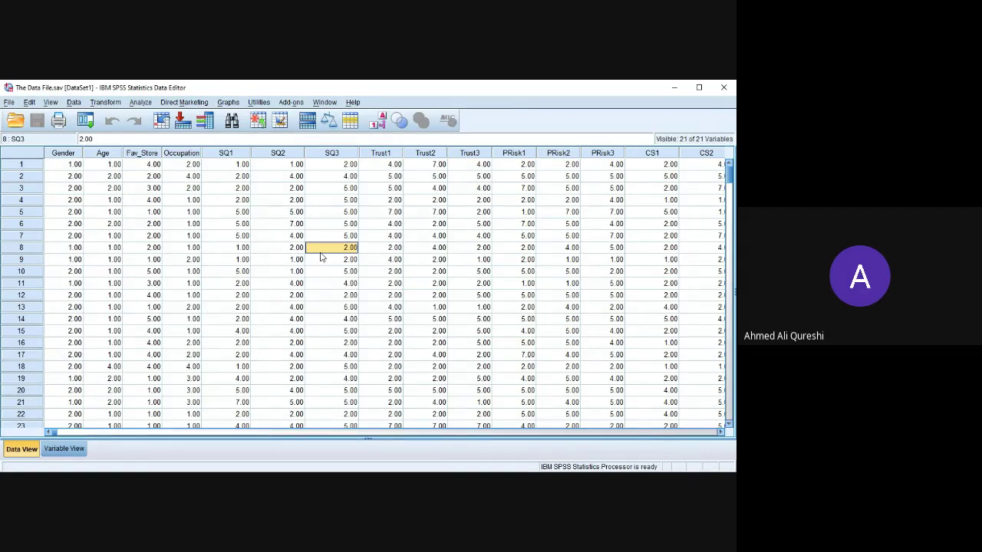
pyautogui.click(193, 271)
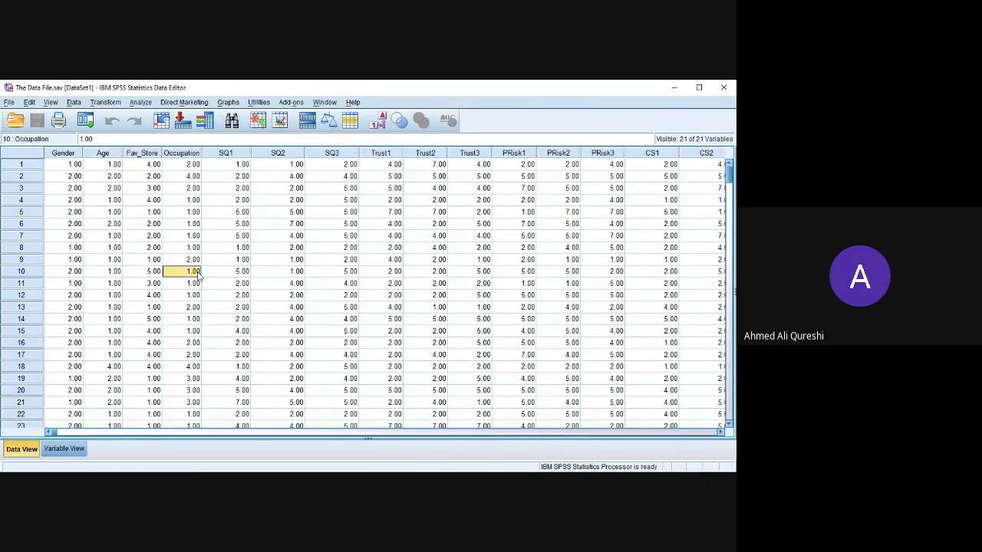
pyautogui.press('Left')
pyautogui.press('Left')
pyautogui.press('Left')
pyautogui.press('Up')
pyautogui.press('Up')
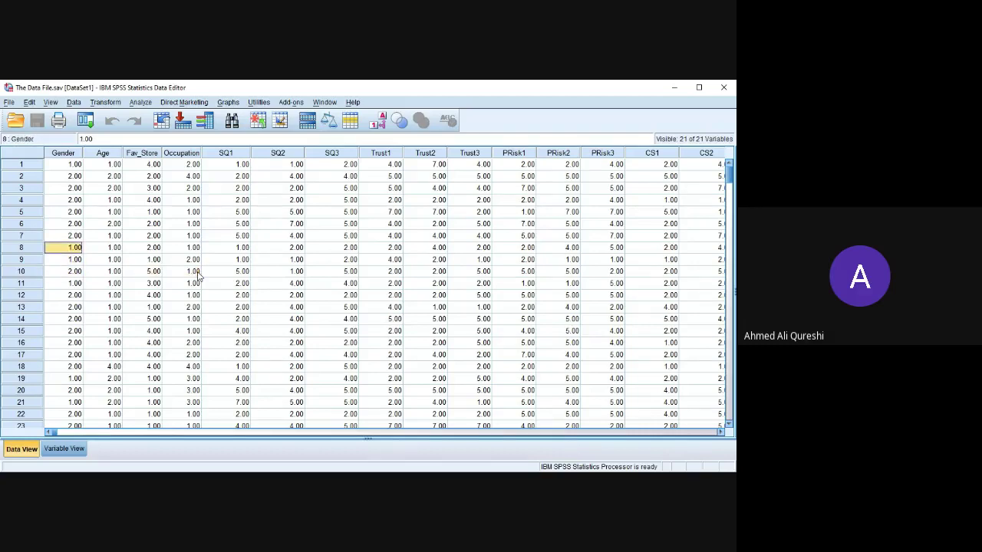
pyautogui.hotkey('ctrl', 'Up')
pyautogui.press('Right')
pyautogui.press('Right')
pyautogui.press('Right')
pyautogui.press('Right')
pyautogui.press('Right')
pyautogui.press('Right')
pyautogui.press('Right')
pyautogui.press('Right')
pyautogui.press('Right')
pyautogui.press('Right')
pyautogui.press('Right')
pyautogui.press('Right')
pyautogui.press('Left')
pyautogui.press('Left')
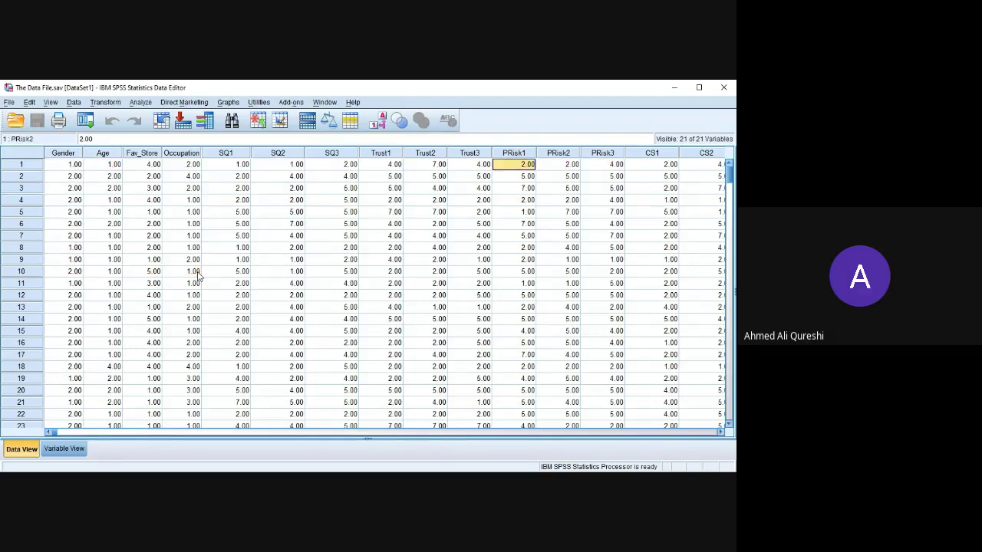
pyautogui.press('Home')
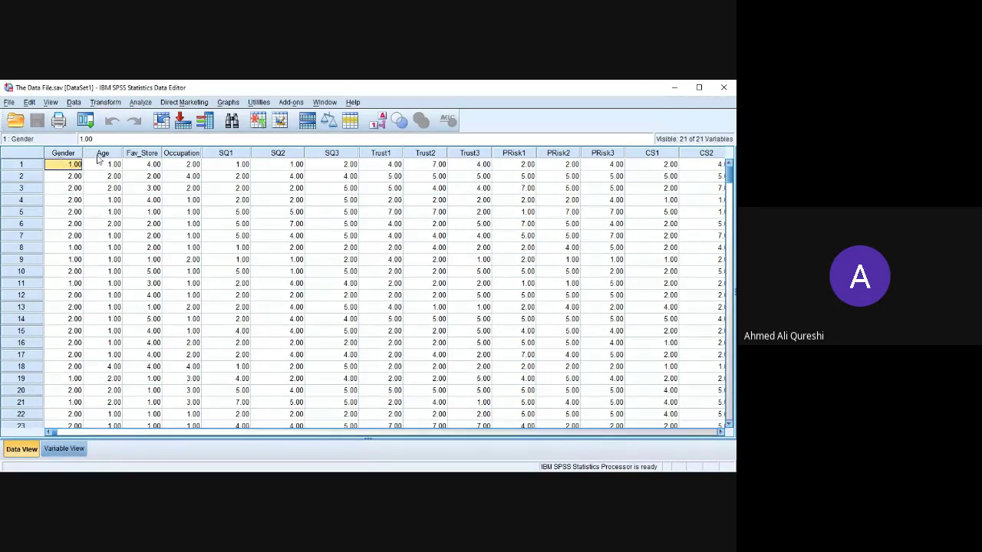
# Step: Browse down the Age column through all cases, past the end of the recorded data
pyautogui.click(99, 212)
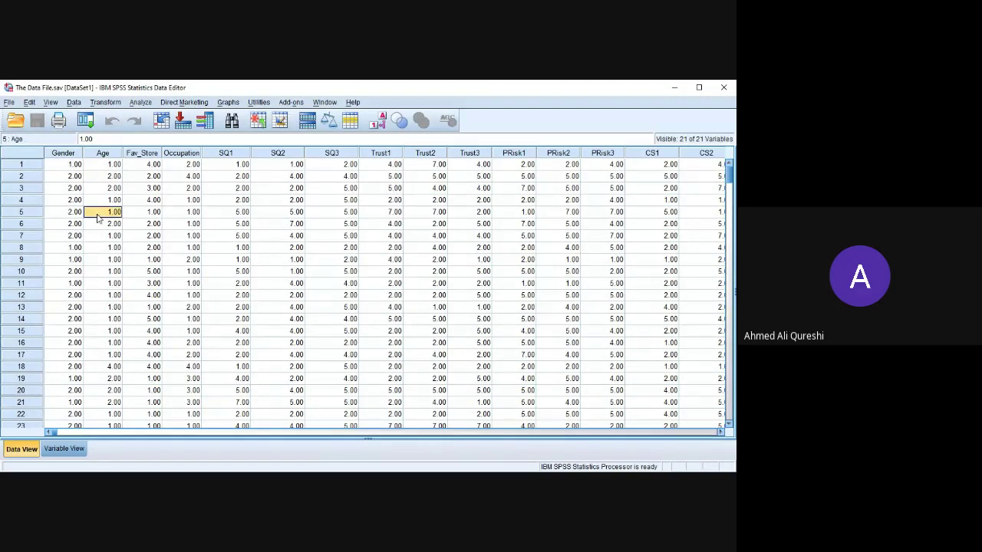
pyautogui.press('Down')
pyautogui.press('Down')
pyautogui.press('Down')
pyautogui.press('Down')
pyautogui.press('Down')
pyautogui.press('Down')
pyautogui.press('Down')
pyautogui.press('Down')
pyautogui.press('Down')
pyautogui.press('Down')
pyautogui.press('Down')
pyautogui.press('Down')
pyautogui.press('Down')
pyautogui.press('Down')
pyautogui.press('Down')
pyautogui.press('Down')
pyautogui.press('Down')
pyautogui.press('Down')
pyautogui.press('Down')
pyautogui.press('Down')
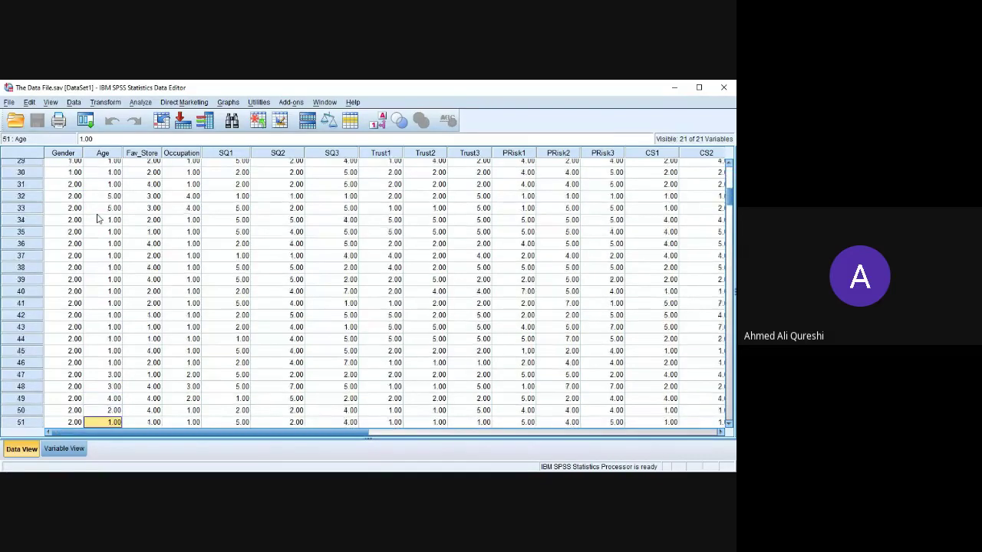
pyautogui.press('Down')
pyautogui.press('Down')
pyautogui.press('Down')
pyautogui.press('Down')
pyautogui.press('Down')
pyautogui.press('Down')
pyautogui.press('Down')
pyautogui.press('Down')
pyautogui.press('Down')
pyautogui.press('Down')
pyautogui.press('Down')
pyautogui.press('Down')
pyautogui.press('Down')
pyautogui.press('Down')
pyautogui.press('Down')
pyautogui.press('Down')
pyautogui.press('Down')
pyautogui.press('Down')
pyautogui.press('Down')
pyautogui.press('Down')
pyautogui.press('Down')
pyautogui.press('Down')
pyautogui.press('Down')
pyautogui.press('Down')
pyautogui.press('Down')
pyautogui.press('Down')
pyautogui.press('Down')
pyautogui.press('Down')
pyautogui.press('Down')
pyautogui.press('Down')
pyautogui.press('Down')
pyautogui.press('Down')
pyautogui.press('Down')
pyautogui.press('Down')
pyautogui.press('Down')
pyautogui.press('Down')
pyautogui.press('Down')
pyautogui.press('Down')
pyautogui.press('Down')
pyautogui.press('Down')
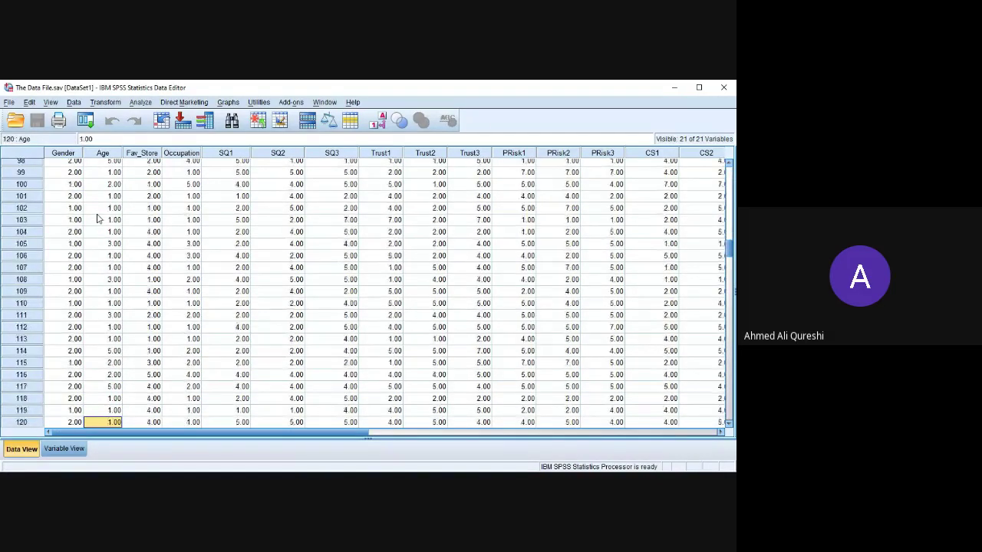
pyautogui.press('Down')
pyautogui.press('Down')
pyautogui.press('Down')
pyautogui.press('Down')
pyautogui.press('Down')
pyautogui.press('Down')
pyautogui.press('Down')
pyautogui.press('Down')
pyautogui.press('Down')
pyautogui.press('Down')
pyautogui.press('Down')
pyautogui.press('Down')
pyautogui.press('Down')
pyautogui.press('Down')
pyautogui.press('Down')
pyautogui.press('Down')
pyautogui.press('Down')
pyautogui.press('Down')
pyautogui.press('Down')
pyautogui.press('Down')
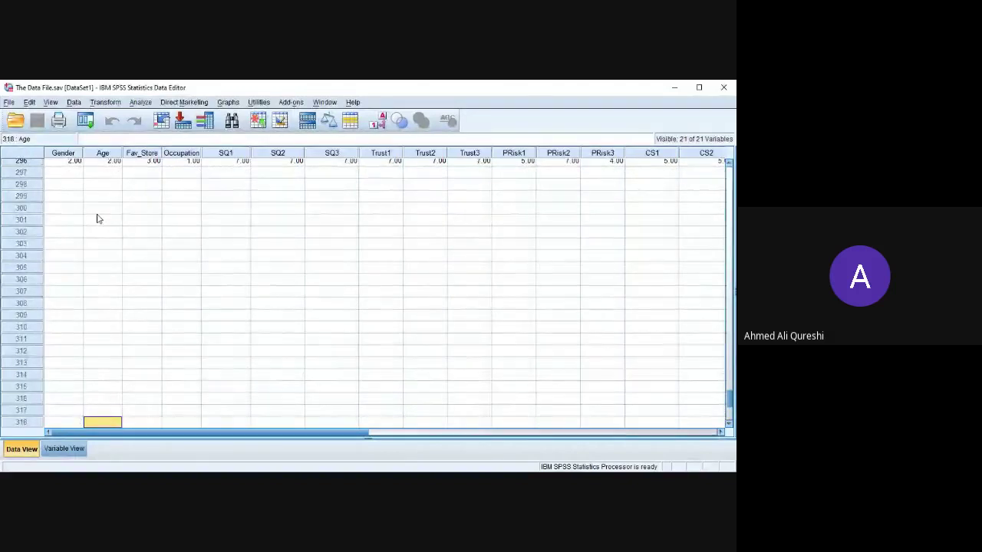
# Step: Examine the last recorded cases and go to the final case's Gender value
pyautogui.click(30, 163)
pyautogui.press('Up')
pyautogui.press('Up')
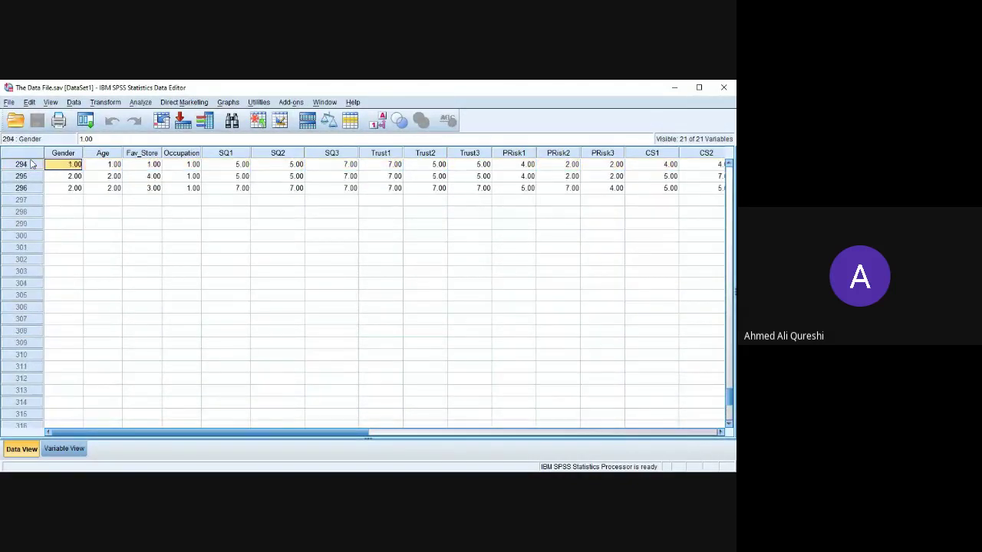
pyautogui.press('Down')
pyautogui.press('Down')
pyautogui.press('Down')
pyautogui.press('Up')
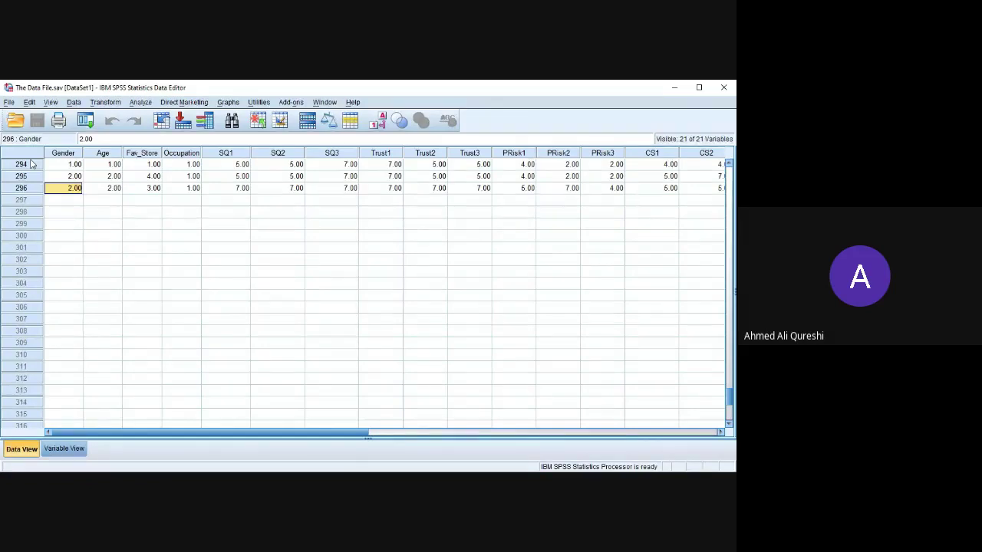
# Step: Return to the first case and review the Gender, Age, Fav_Store and Occupation columns one by one
pyautogui.hotkey('ctrl', 'Home')
pyautogui.click(56, 154)
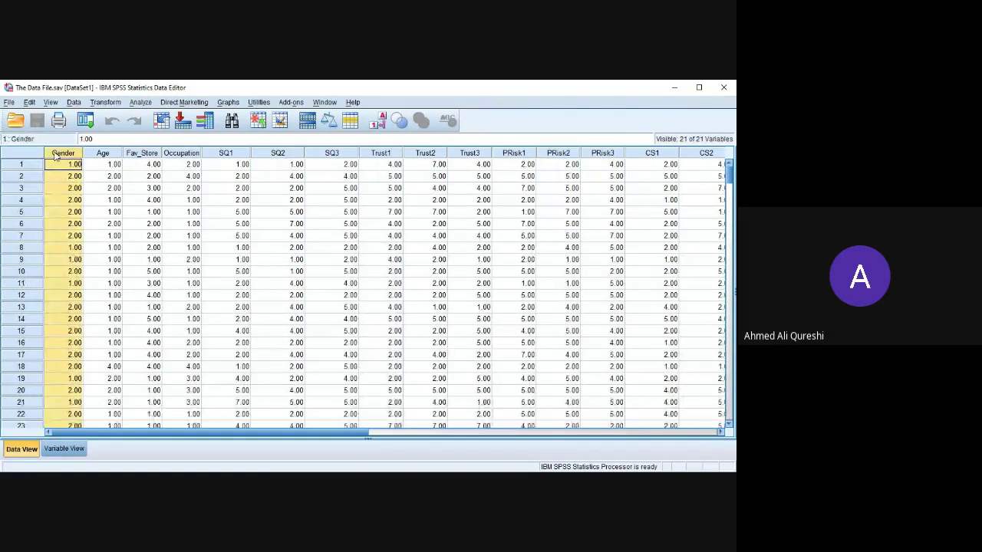
pyautogui.click(111, 156)
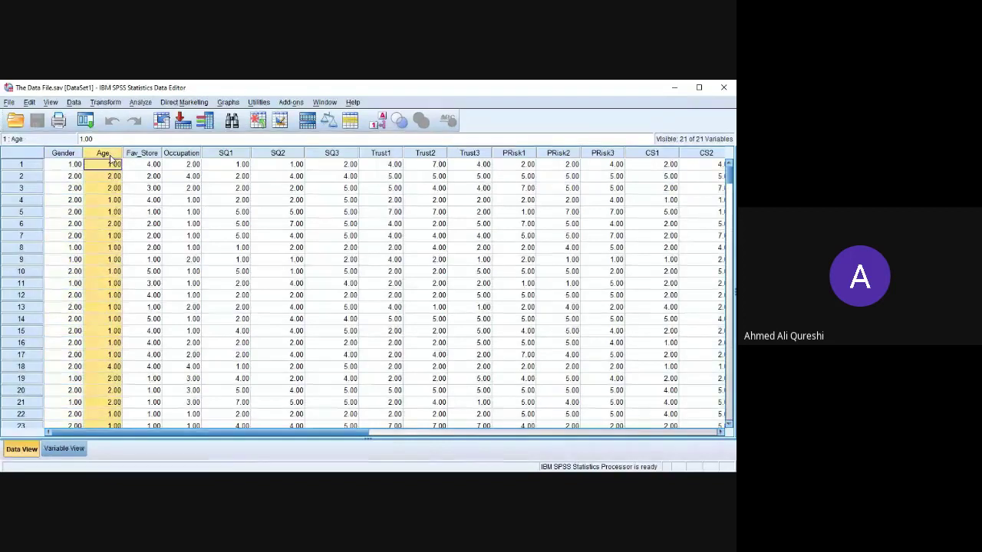
pyautogui.click(142, 154)
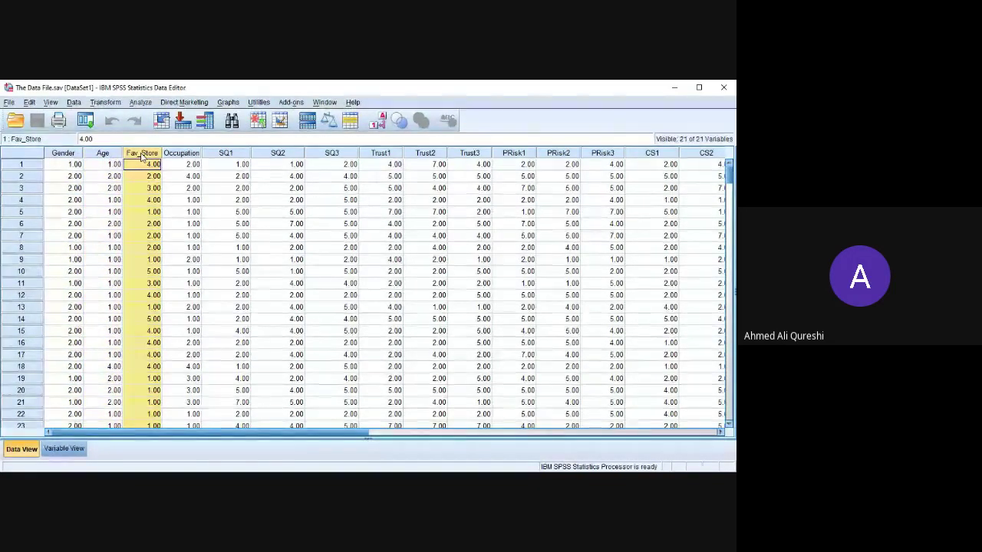
pyautogui.click(177, 154)
pyautogui.click(133, 202)
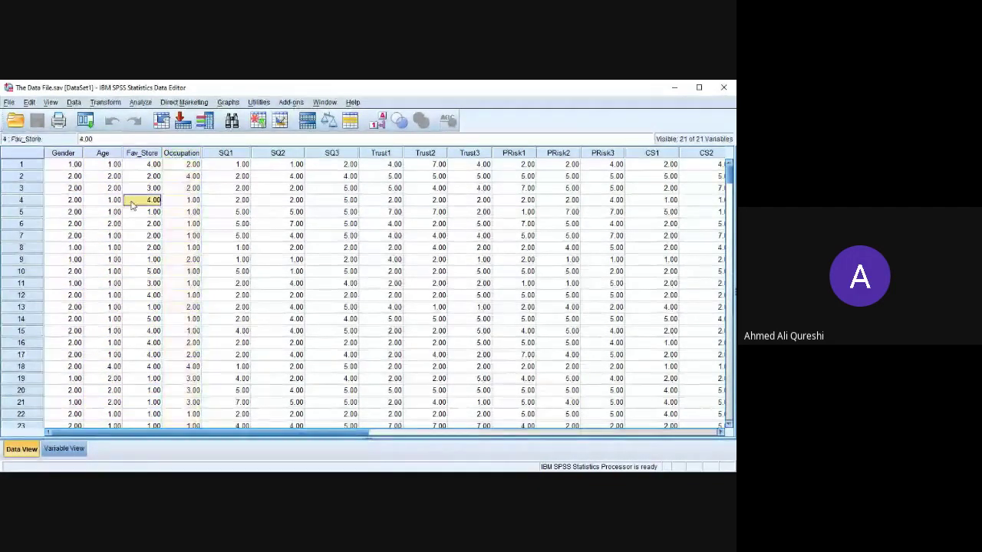
# Step: Open the Fav_Store variable's definition and examine its value labels, leaving them without saving changes
pyautogui.doubleClick(142, 154)
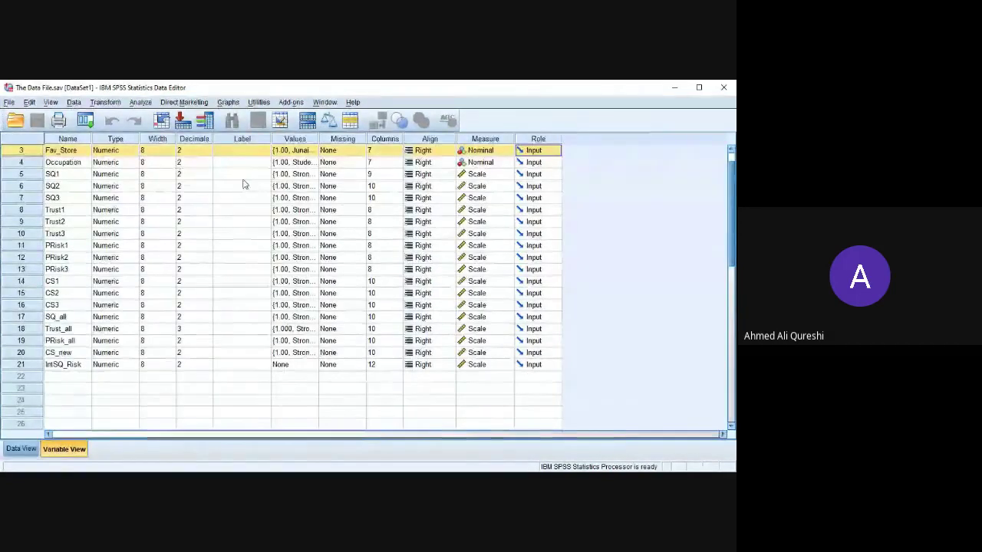
pyautogui.click(300, 152)
pyautogui.click(312, 151)
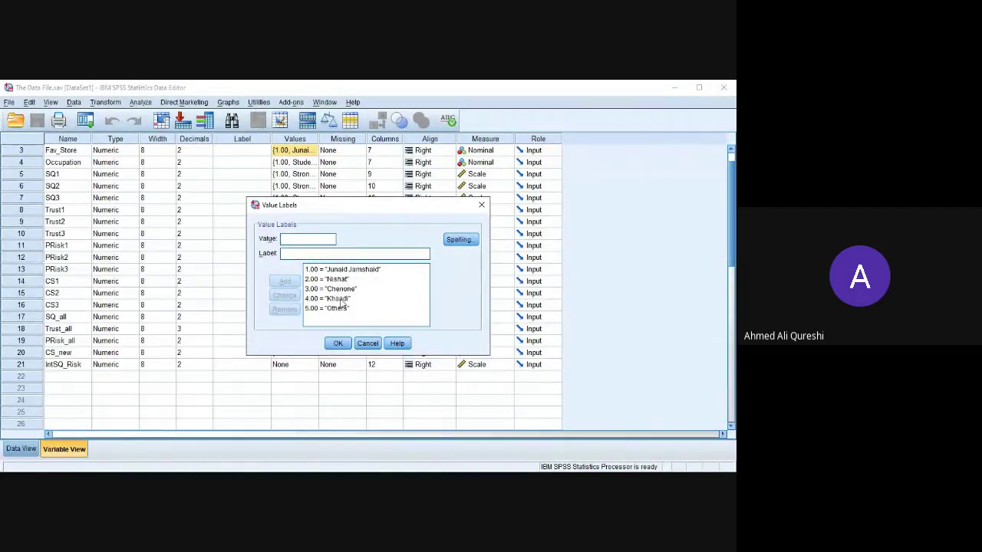
pyautogui.click(326, 280)
pyautogui.click(317, 275)
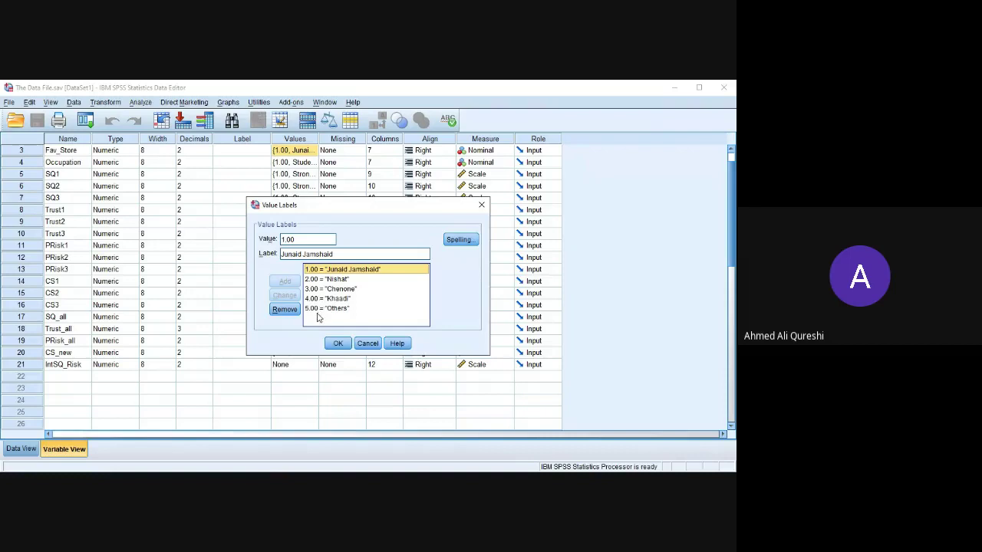
pyautogui.click(367, 342)
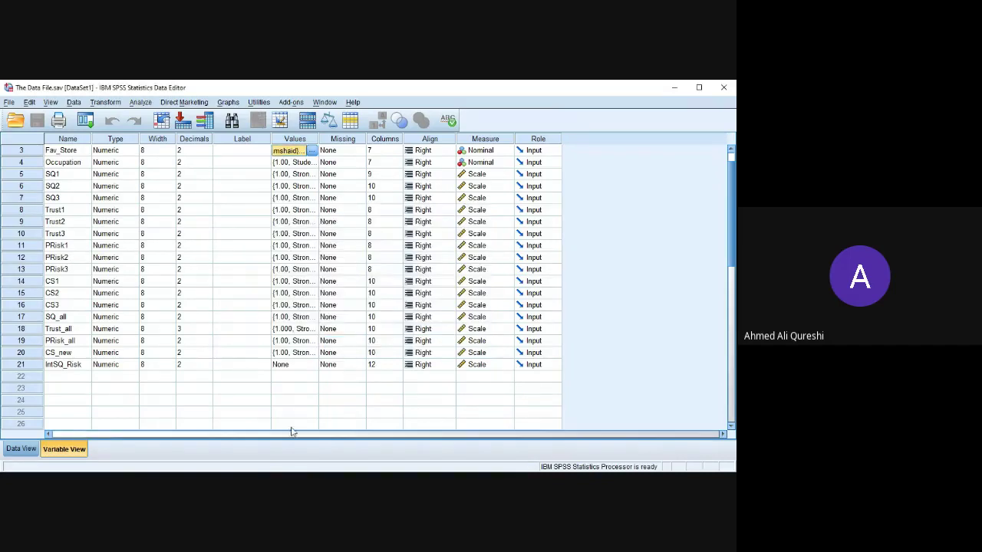
pyautogui.click(286, 481)
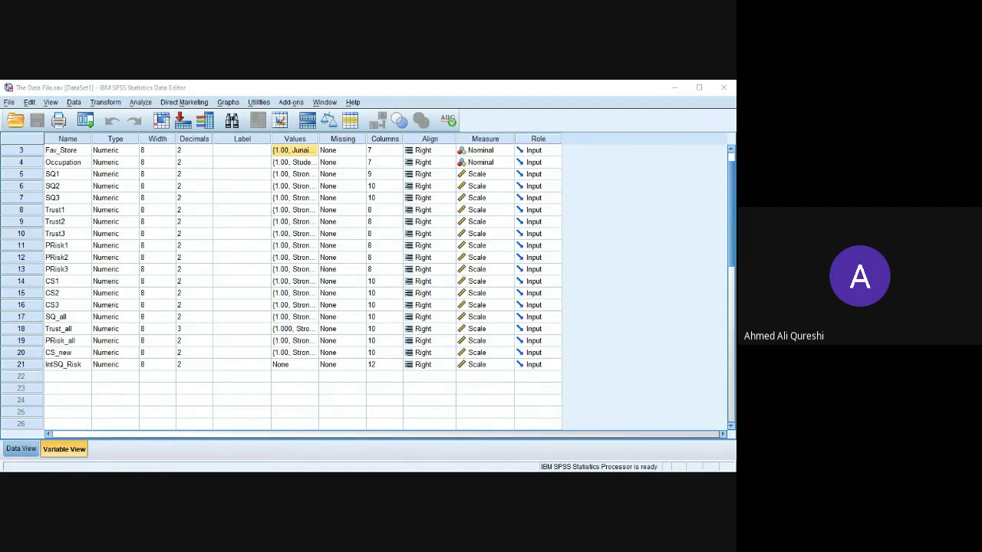
pyautogui.click(675, 89)
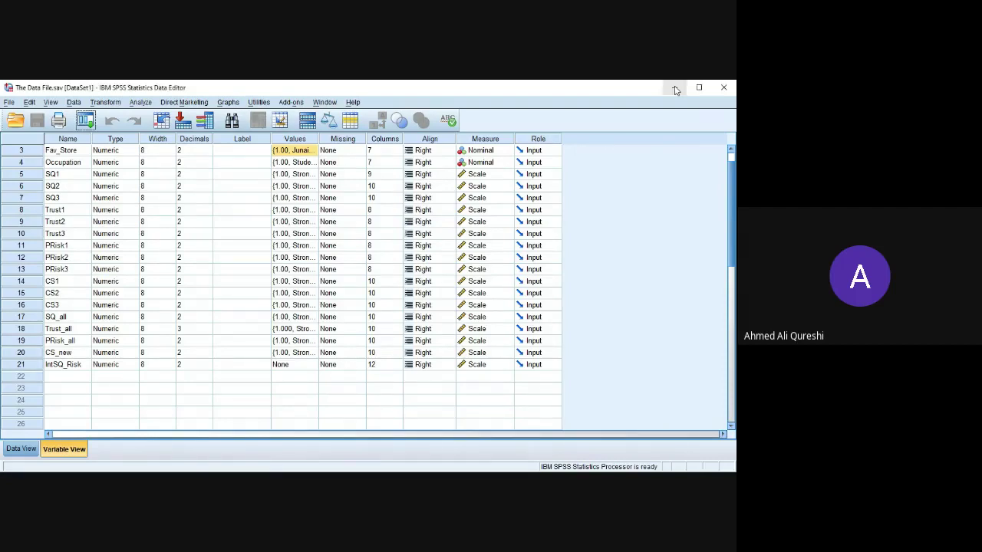
pyautogui.click(135, 269)
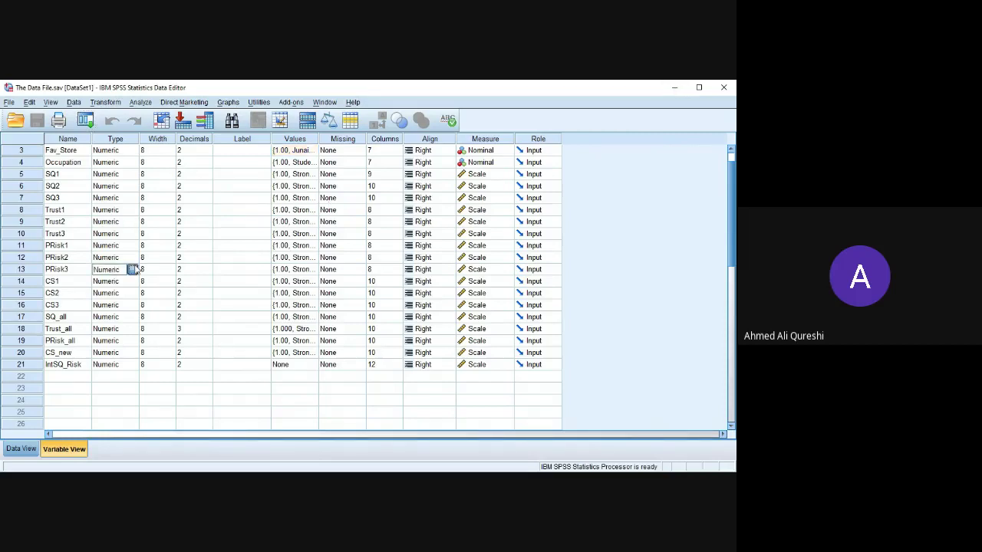
pyautogui.click(136, 269)
pyautogui.click(345, 309)
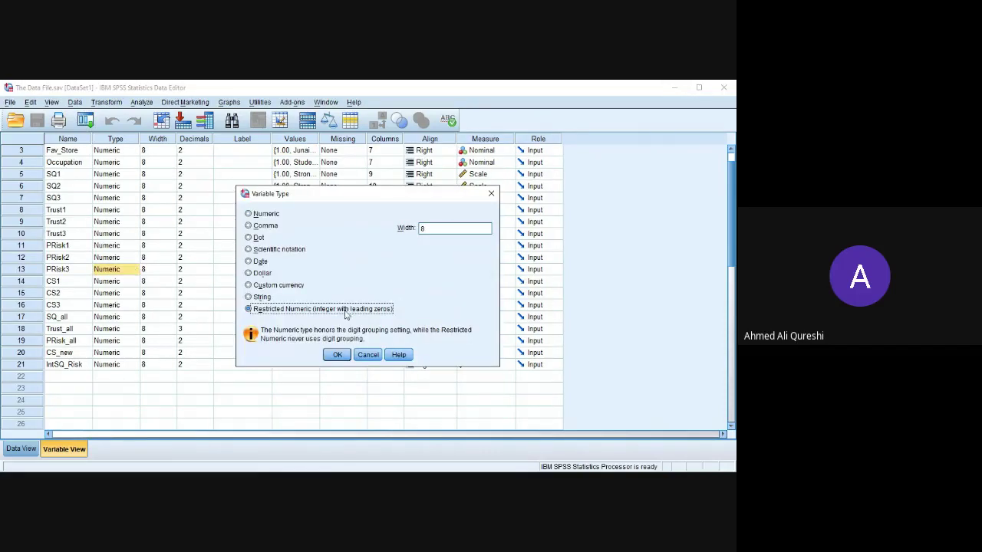
pyautogui.click(366, 354)
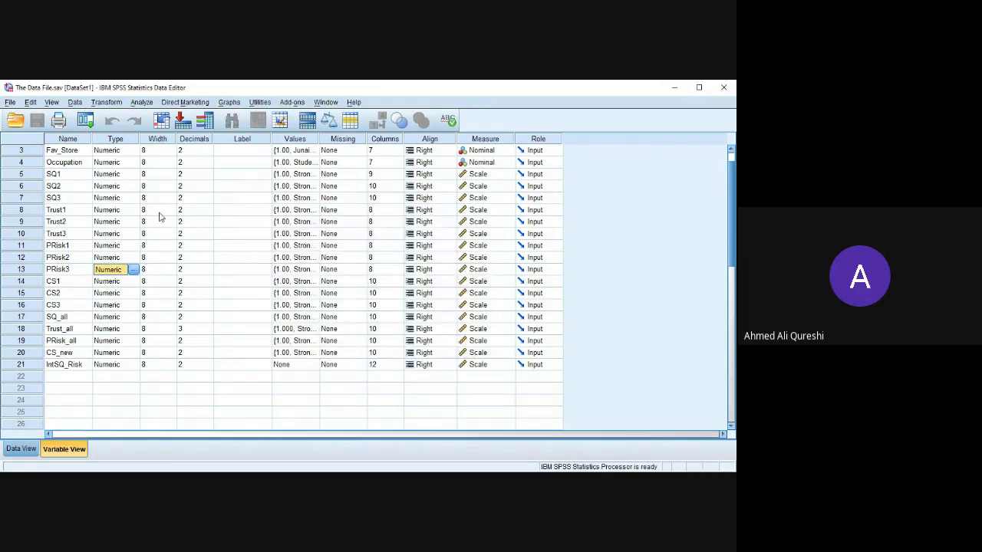
# Step: Review the list of variable names from the start, then return to the data at the first Fav_Store value
pyautogui.click(68, 139)
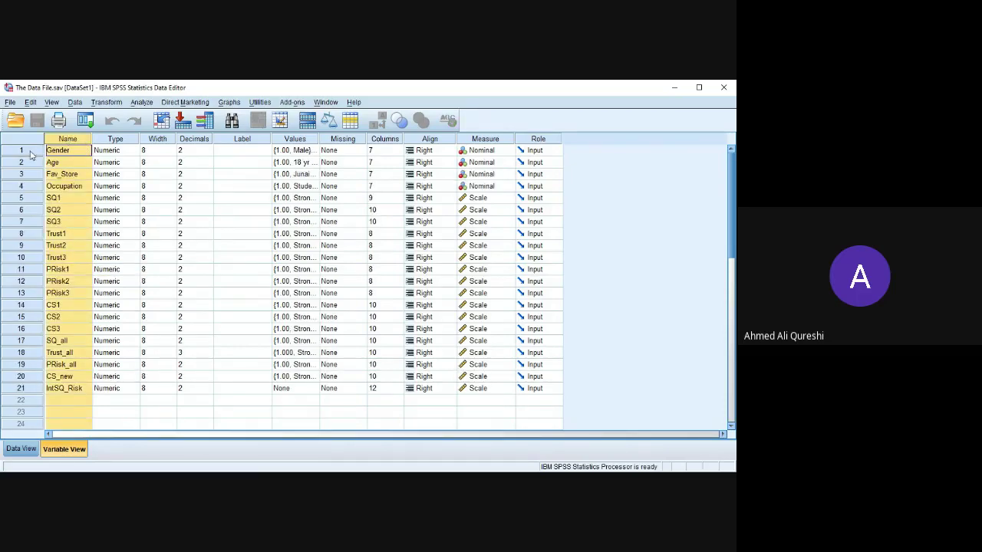
pyautogui.click(10, 451)
pyautogui.click(151, 344)
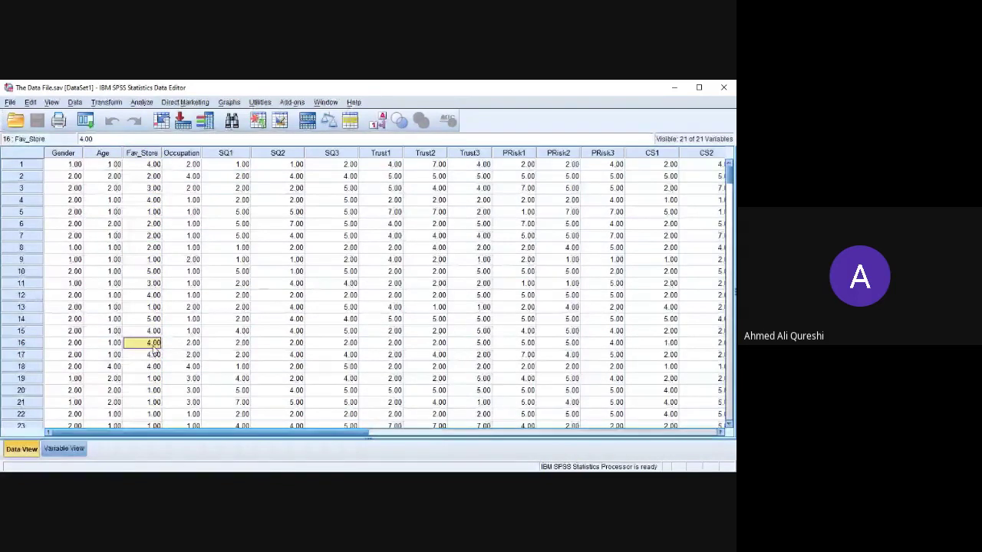
pyautogui.hotkey('ctrl', 'Up')
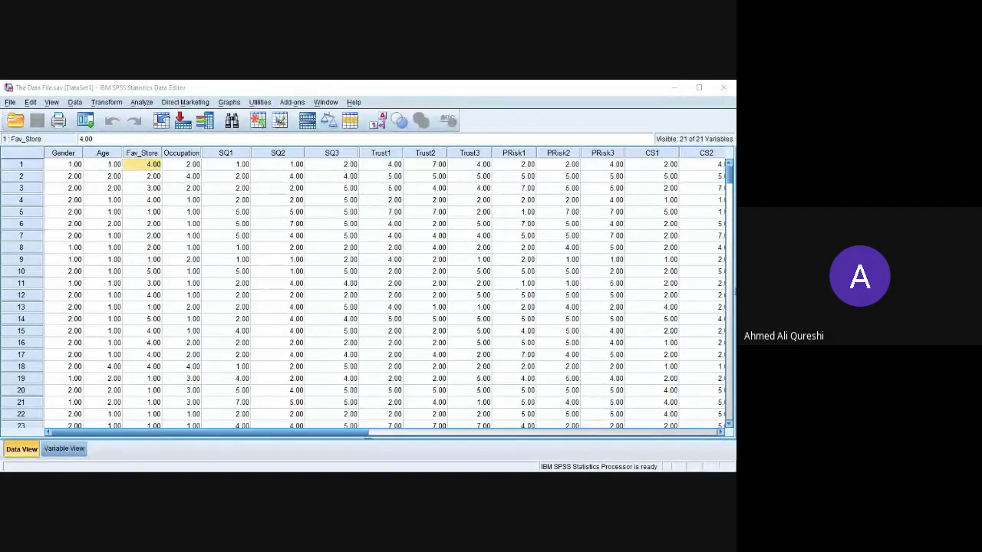
pyautogui.click(297, 274)
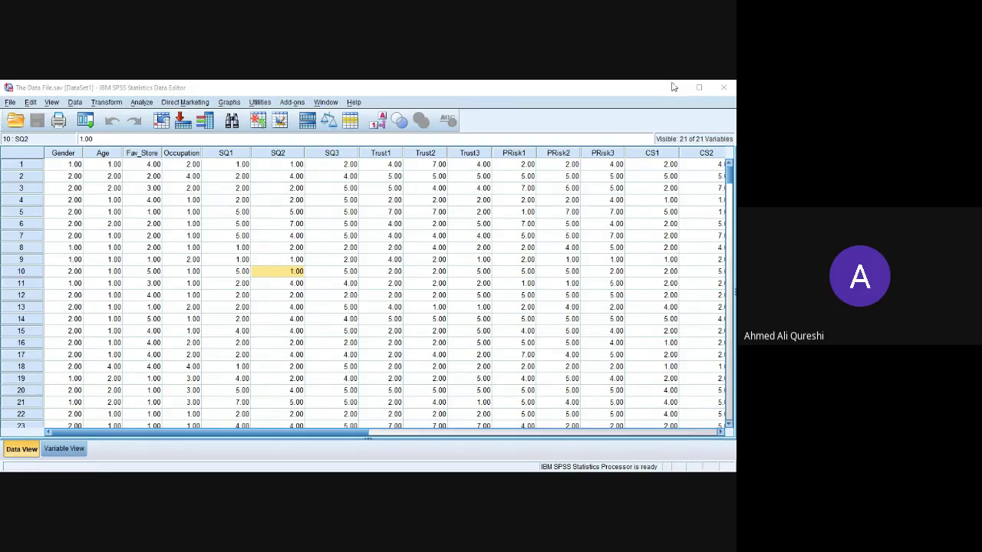
pyautogui.click(329, 295)
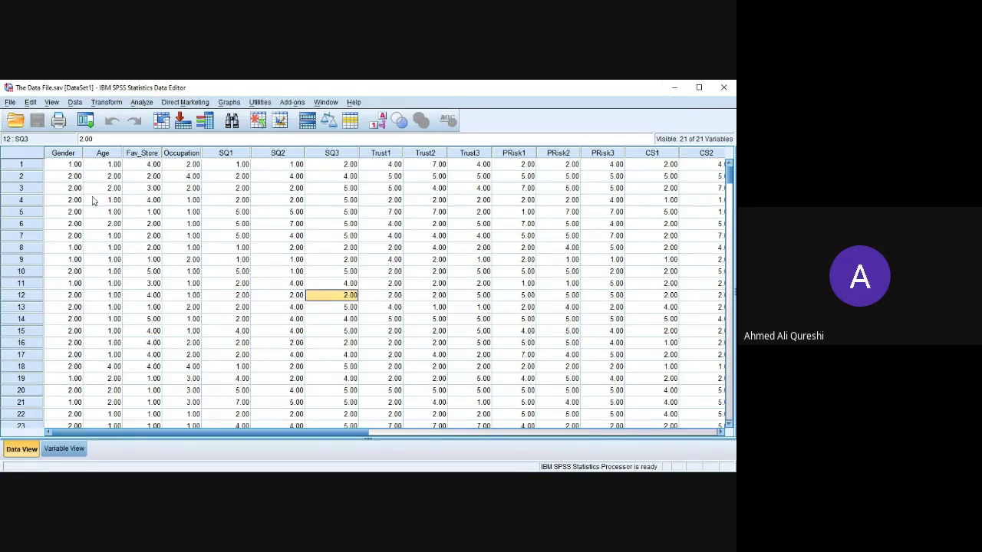
pyautogui.click(66, 190)
pyautogui.click(138, 210)
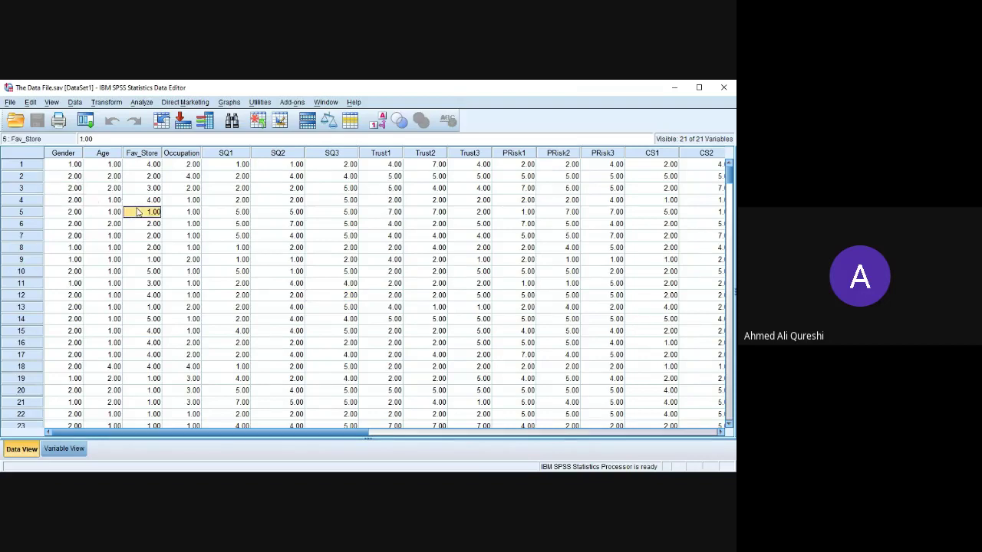
pyautogui.click(184, 210)
pyautogui.click(89, 180)
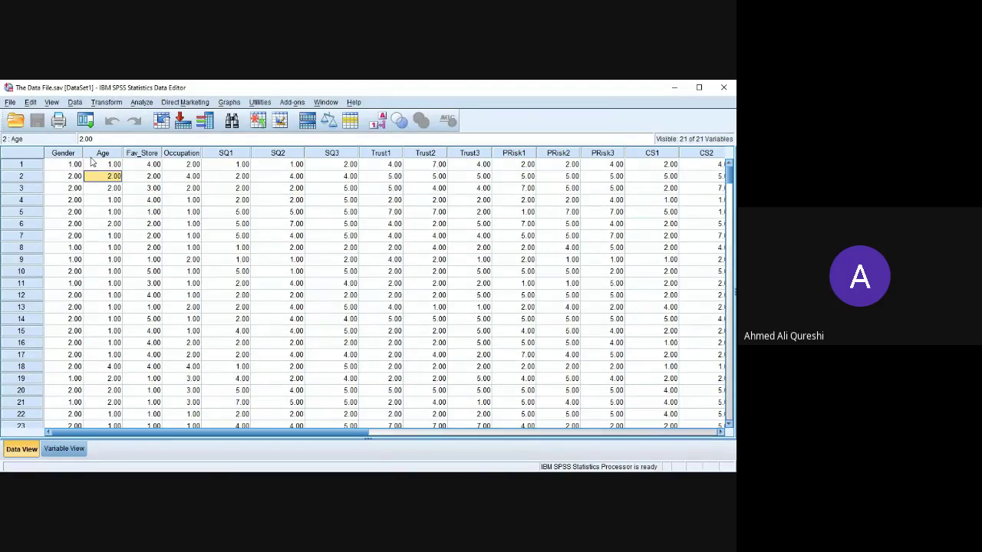
# Step: Open the Occupation variable's definition and examine its value labels, leaving them without saving changes
pyautogui.click(176, 156)
pyautogui.doubleClick(176, 156)
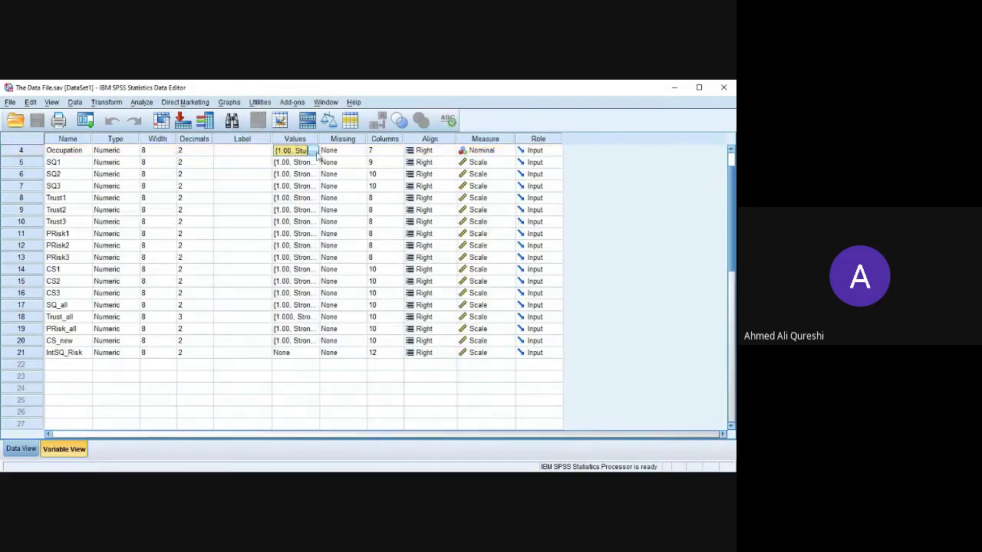
pyautogui.click(313, 151)
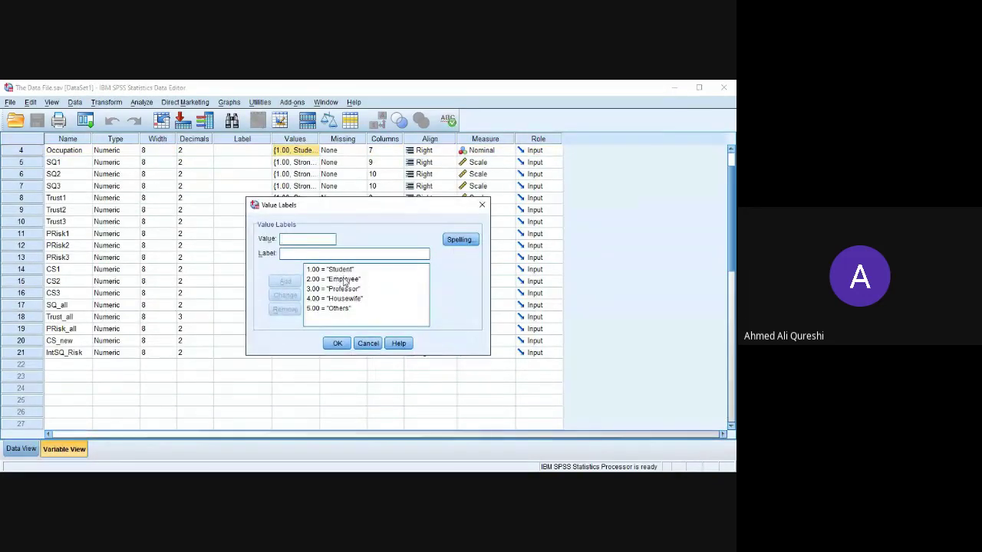
pyautogui.click(368, 343)
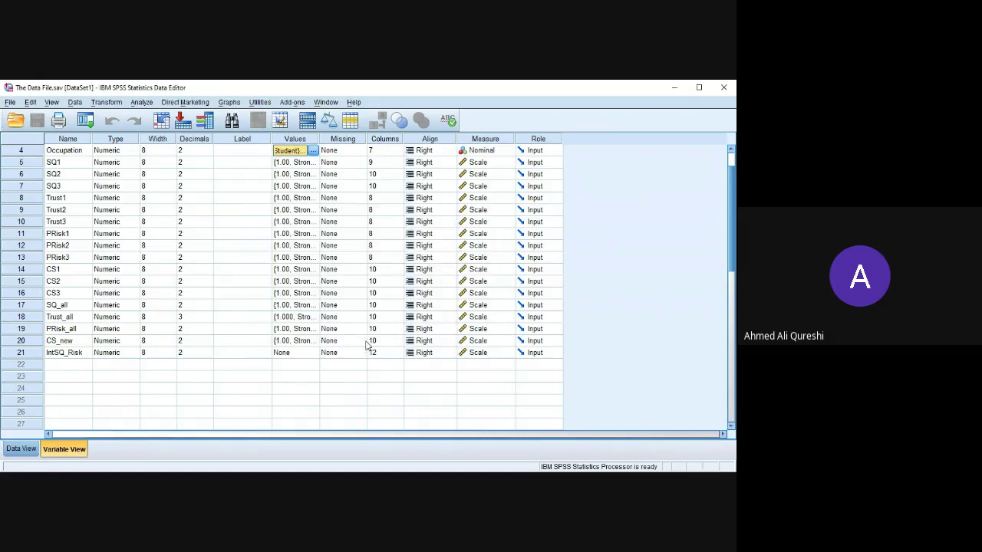
pyautogui.click(151, 258)
pyautogui.click(73, 176)
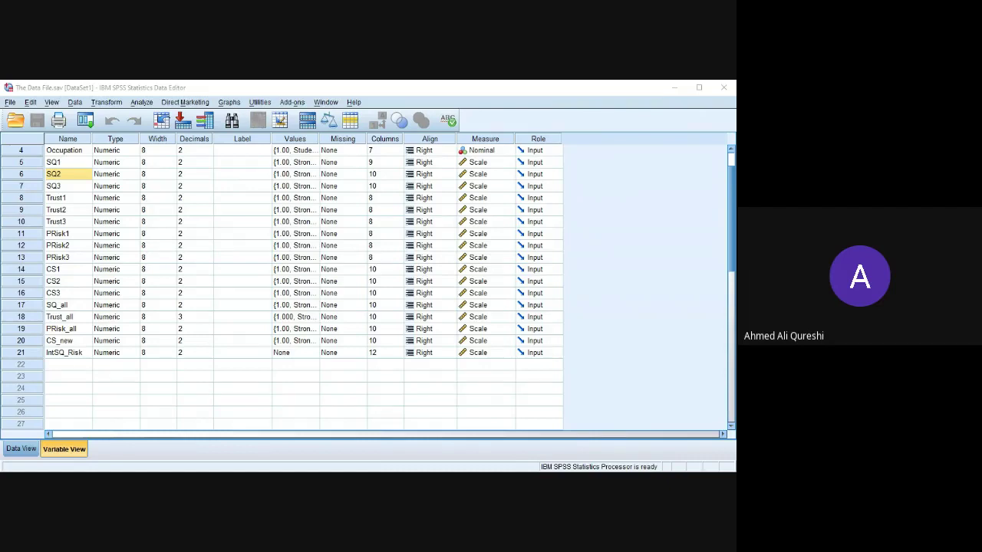
# Step: Return to the data values and start a Crosstabs analysis with Gender as the row variable
pyautogui.click(674, 83)
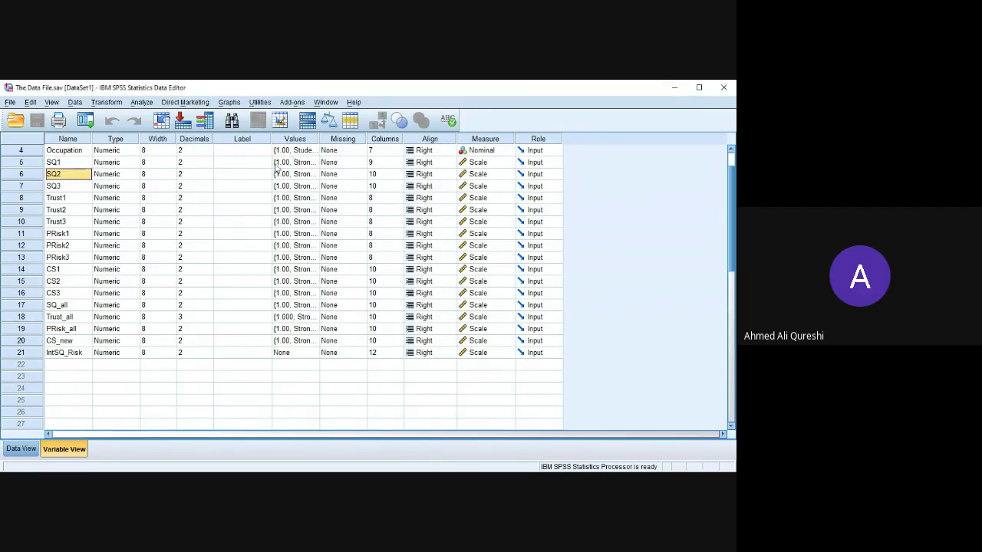
pyautogui.click(157, 209)
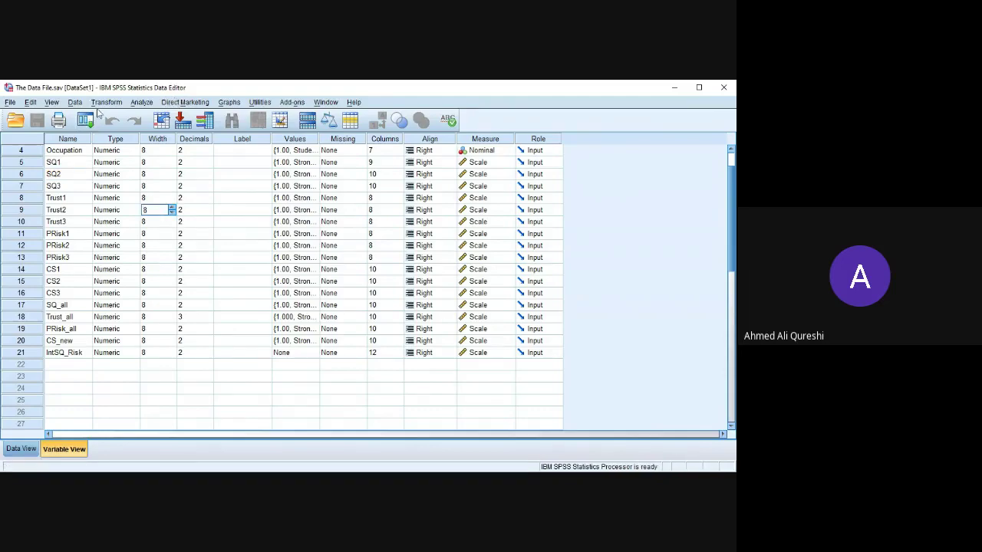
pyautogui.click(9, 447)
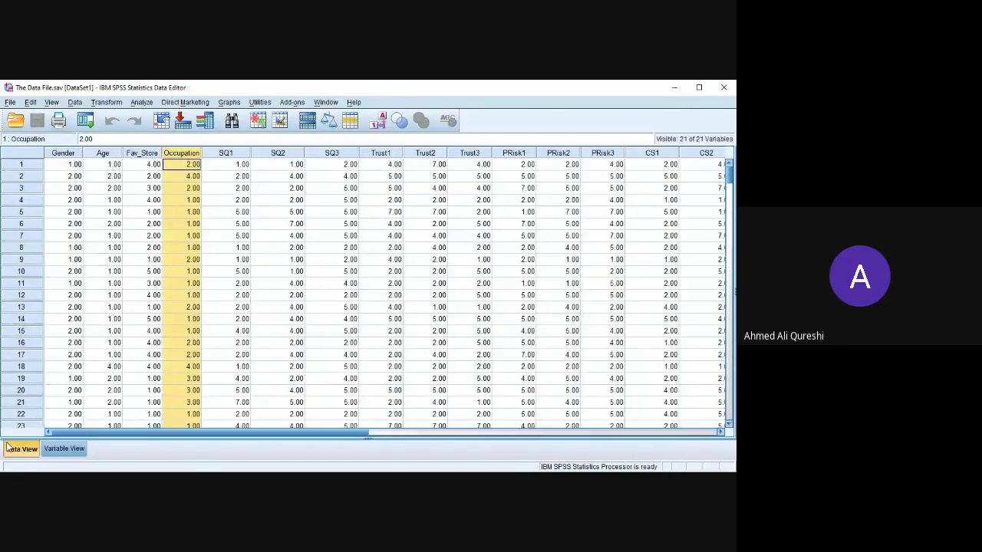
pyautogui.click(142, 247)
pyautogui.click(141, 103)
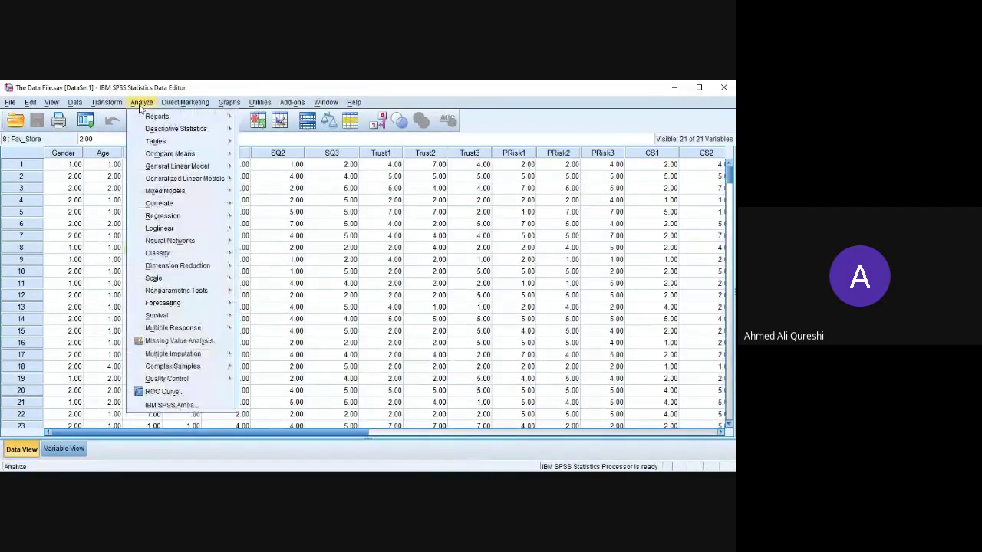
pyautogui.moveTo(161, 122)
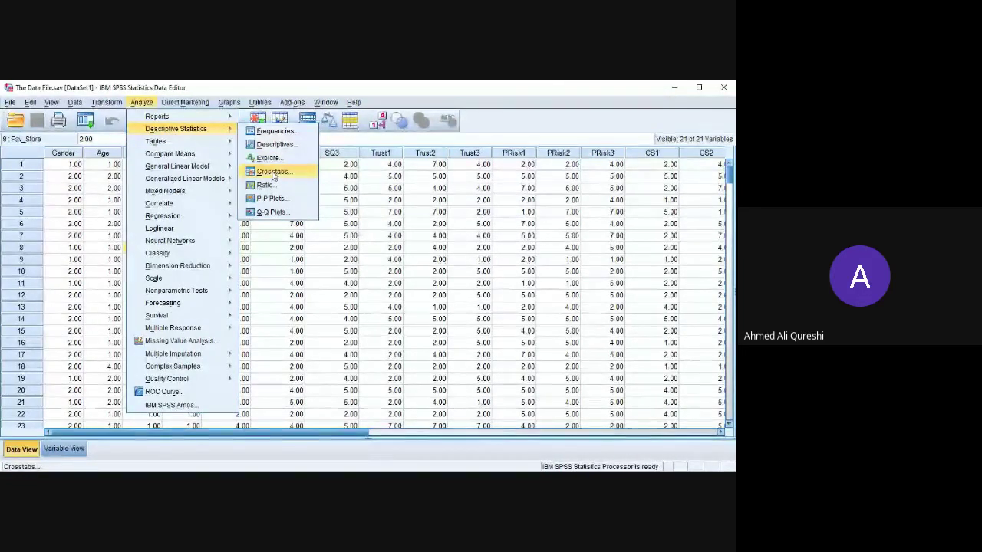
pyautogui.click(271, 172)
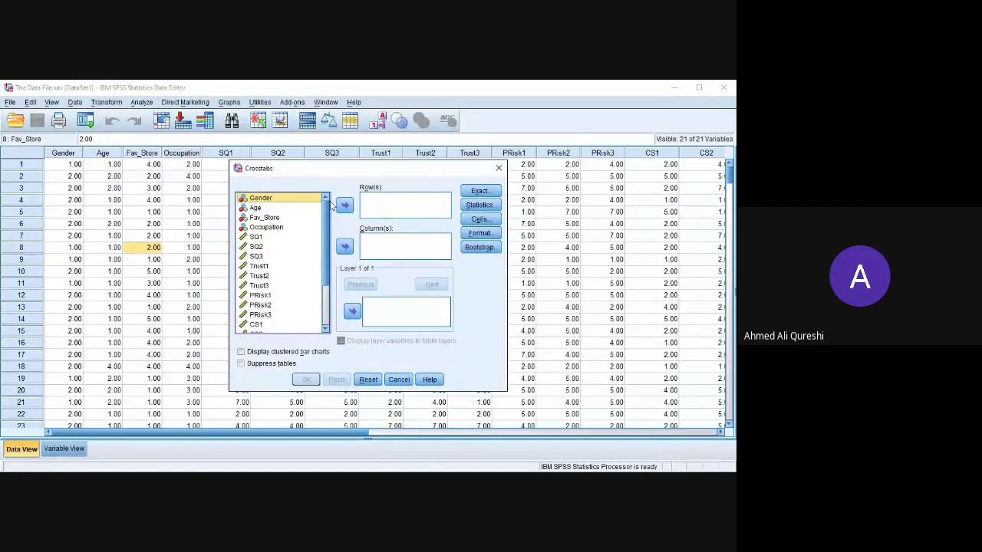
pyautogui.click(401, 207)
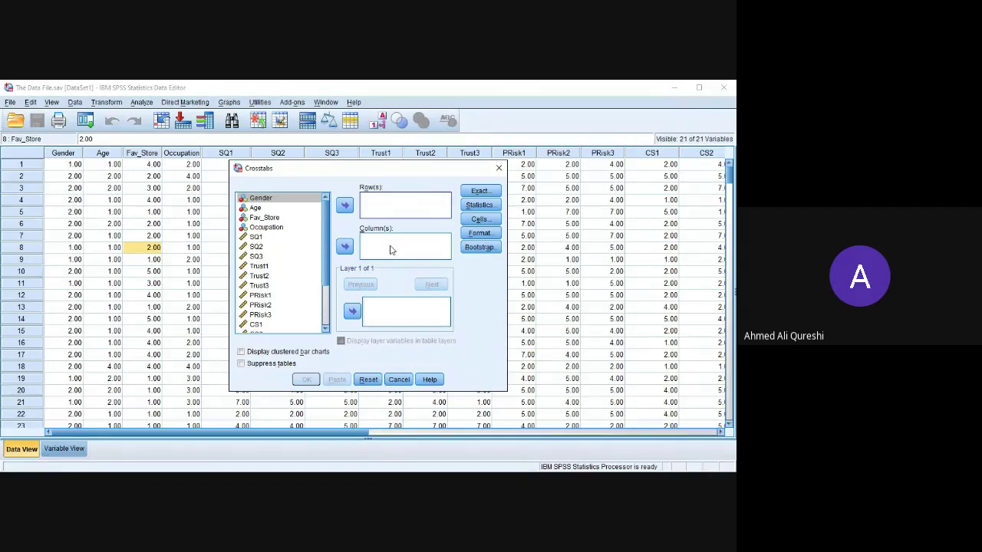
pyautogui.click(297, 198)
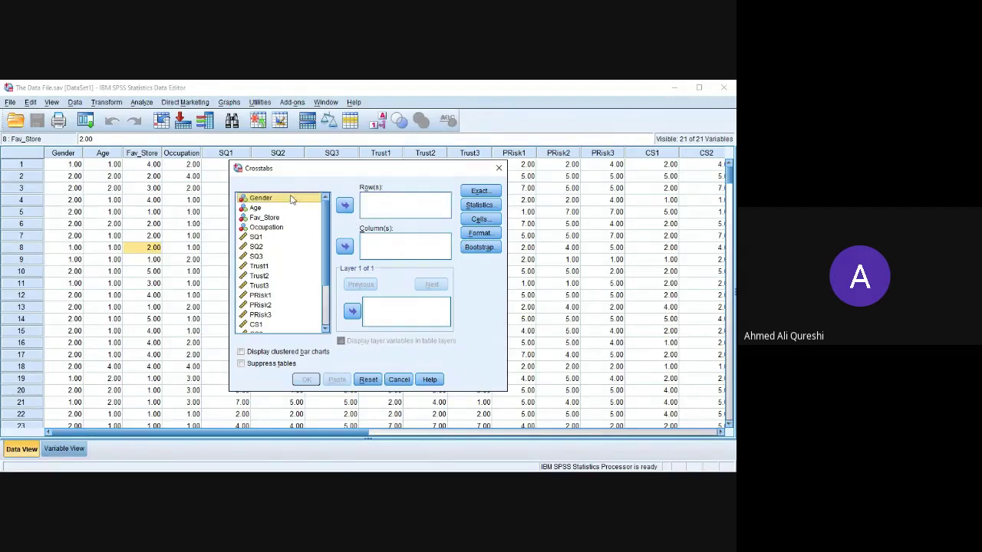
pyautogui.click(342, 207)
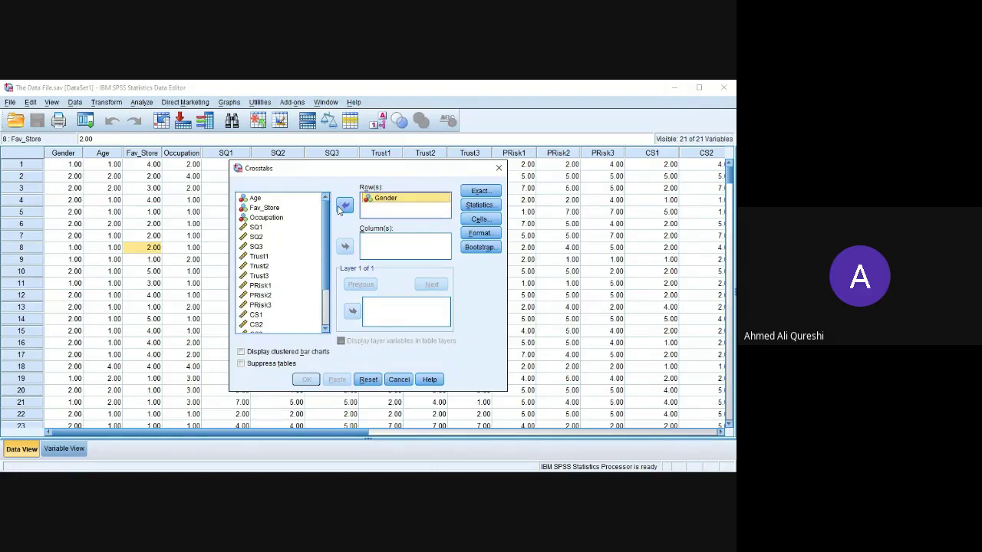
# Step: Add Age as the column variable and Fav_Store as the layer variable, and run the crosstabulation
pyautogui.click(281, 198)
pyautogui.click(345, 247)
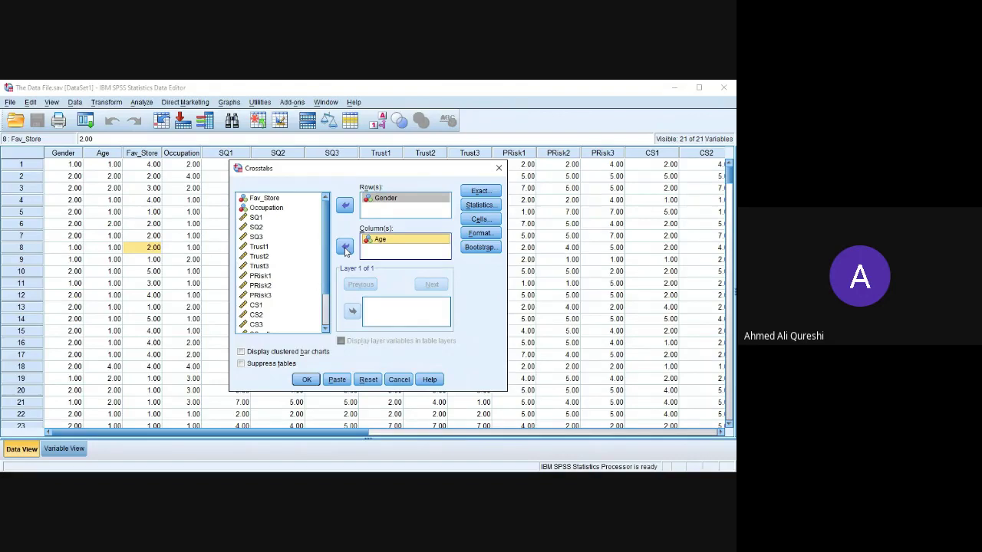
pyautogui.click(268, 200)
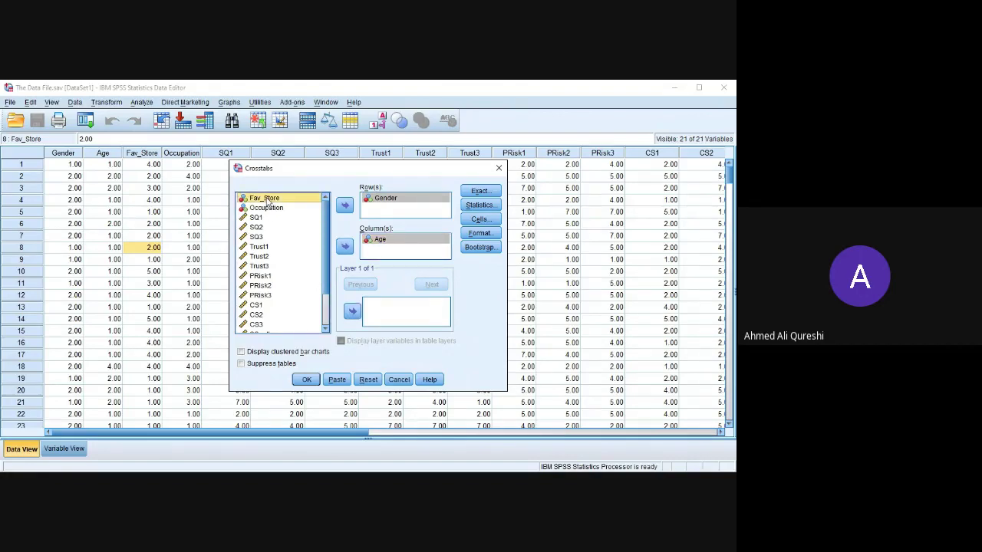
pyautogui.click(352, 310)
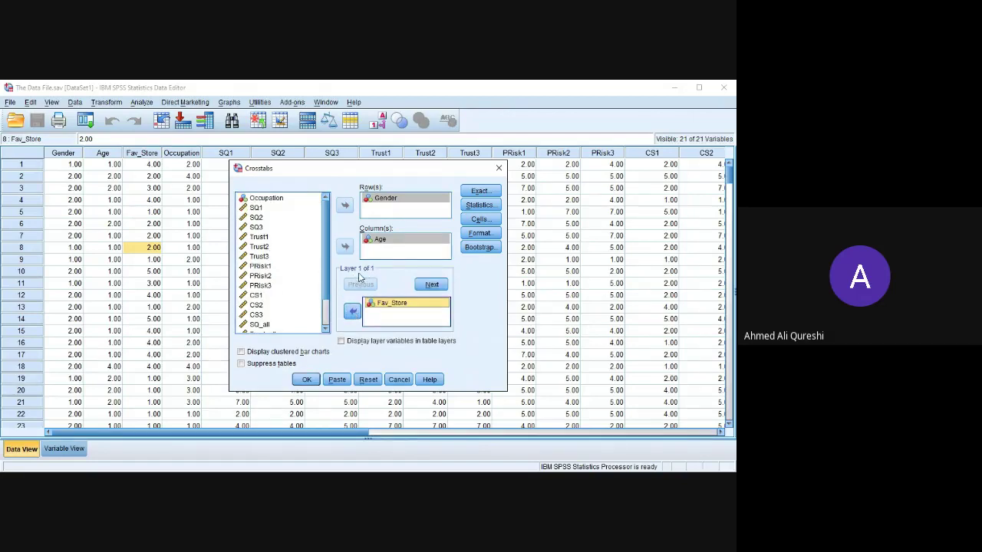
pyautogui.click(307, 381)
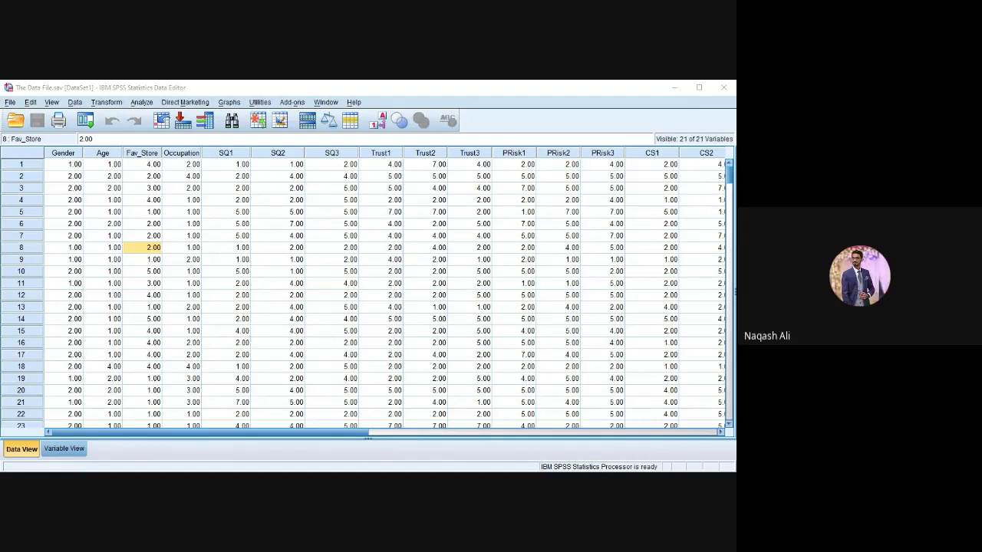
# Step: Remove Fav_Store from the crosstabulation's layer and run it for Gender by Age only
pyautogui.click(328, 179)
pyautogui.click(383, 305)
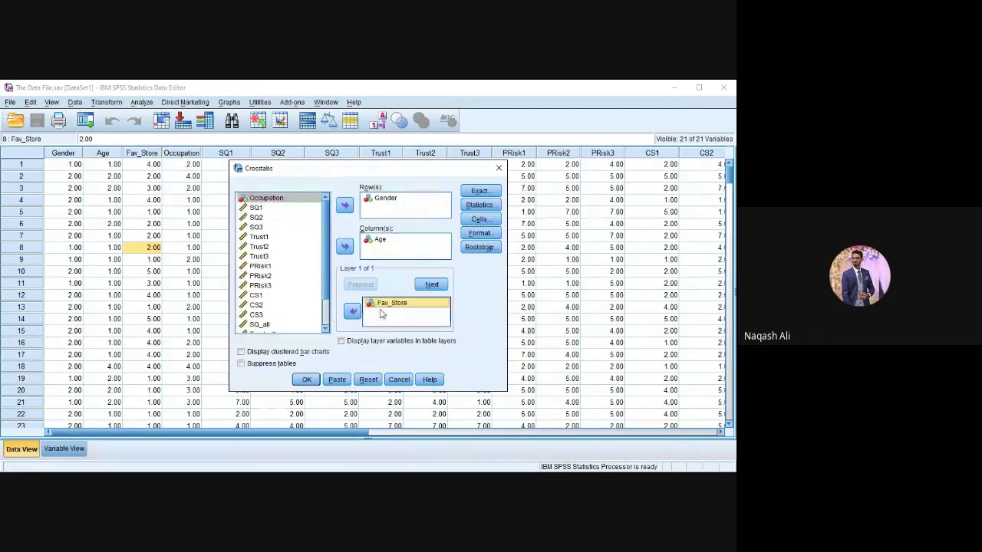
pyautogui.click(352, 310)
pyautogui.click(304, 378)
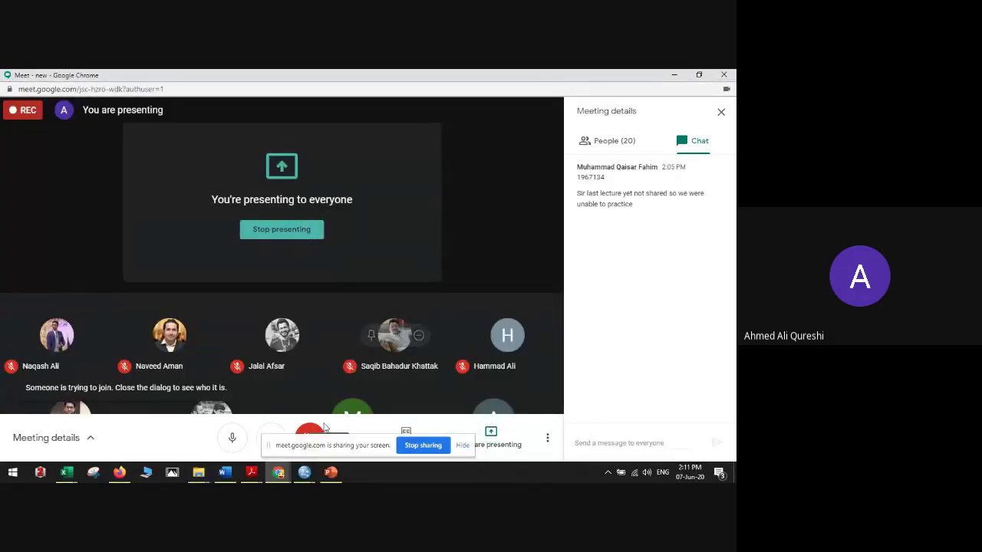
# Step: Switch from the meeting back to The Data File.sav and run the Gender by Age crosstabulation again
pyautogui.click(304, 472)
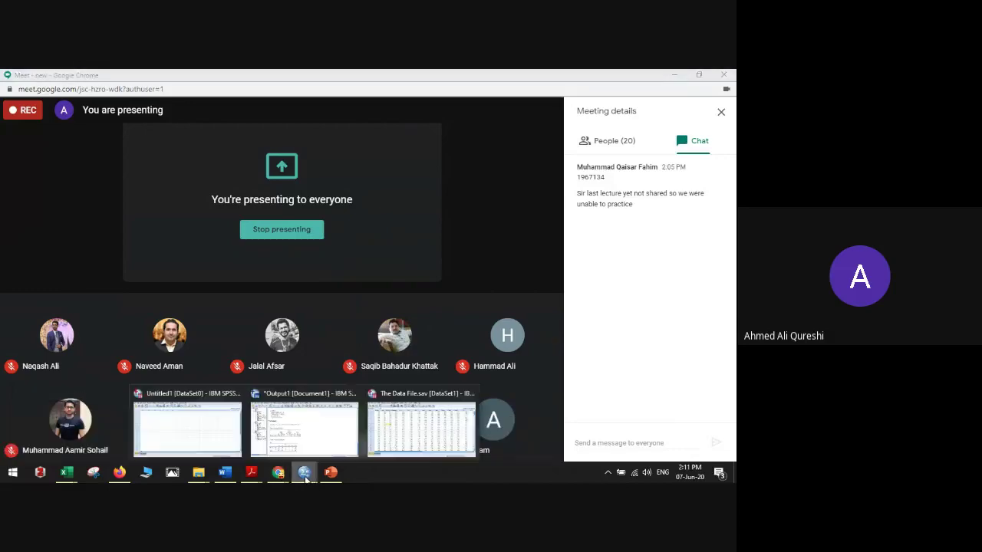
pyautogui.click(405, 434)
pyautogui.click(187, 272)
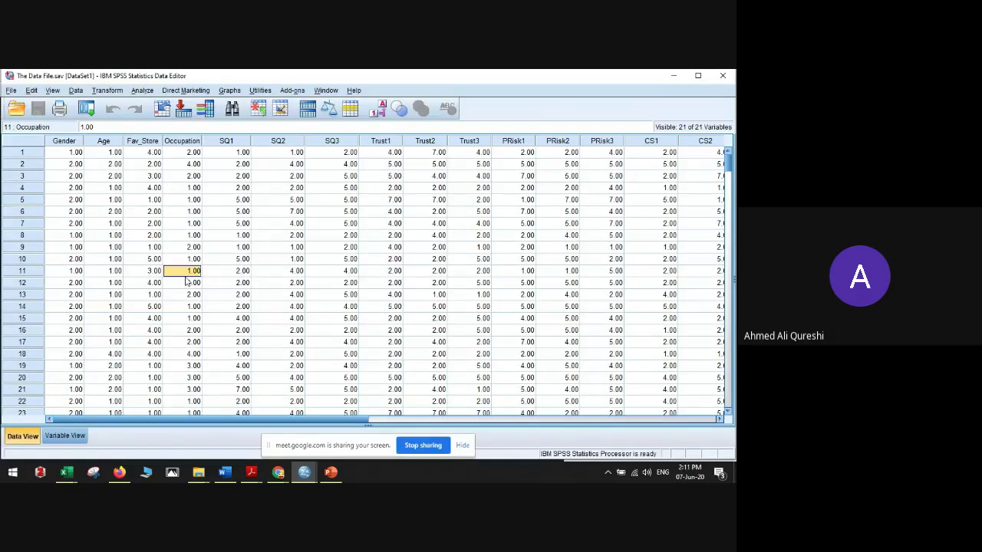
pyautogui.click(142, 91)
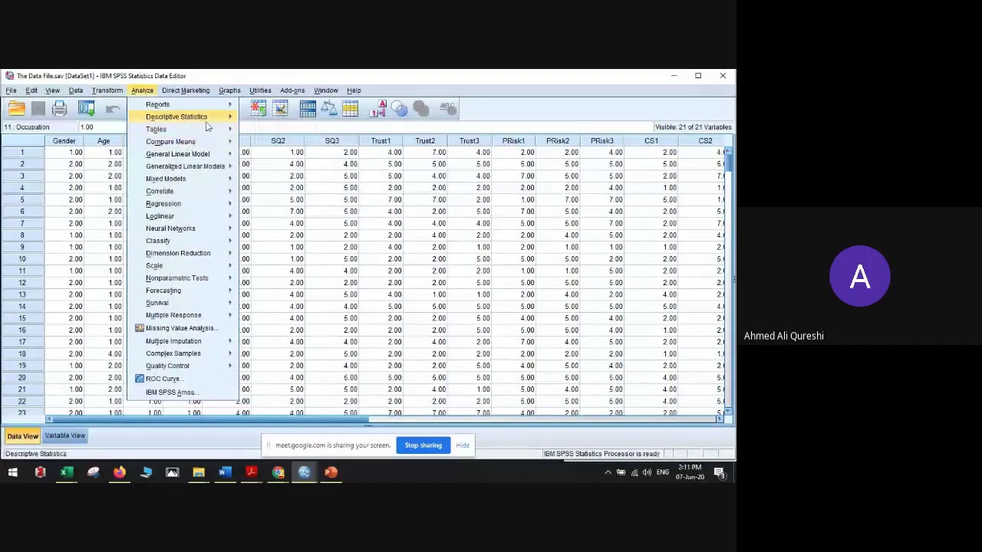
pyautogui.moveTo(207, 126)
pyautogui.click(264, 162)
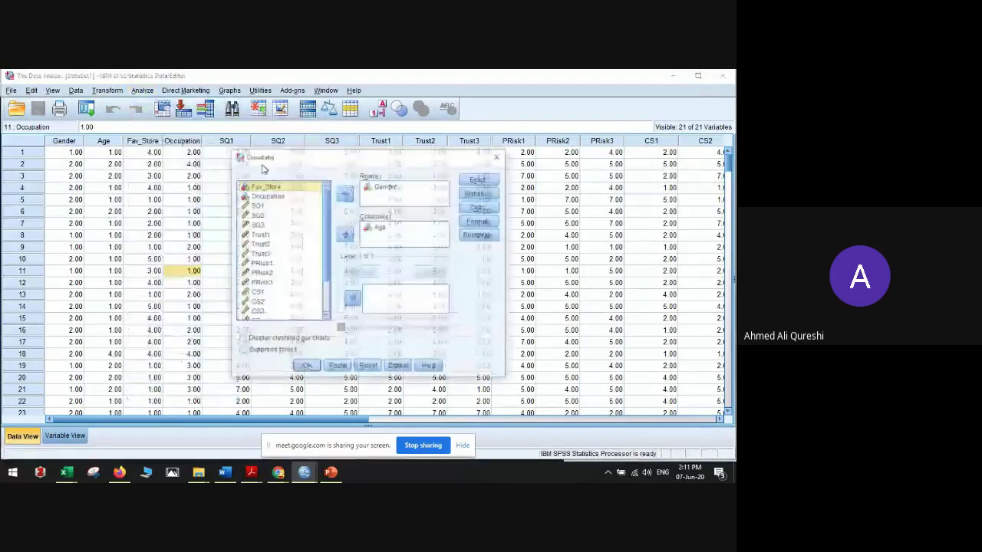
pyautogui.click(385, 187)
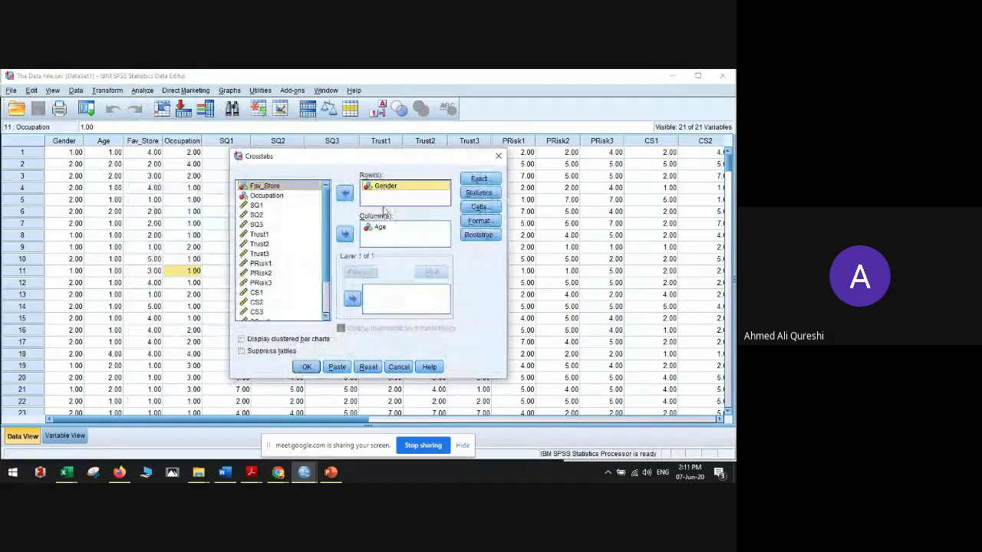
pyautogui.click(382, 229)
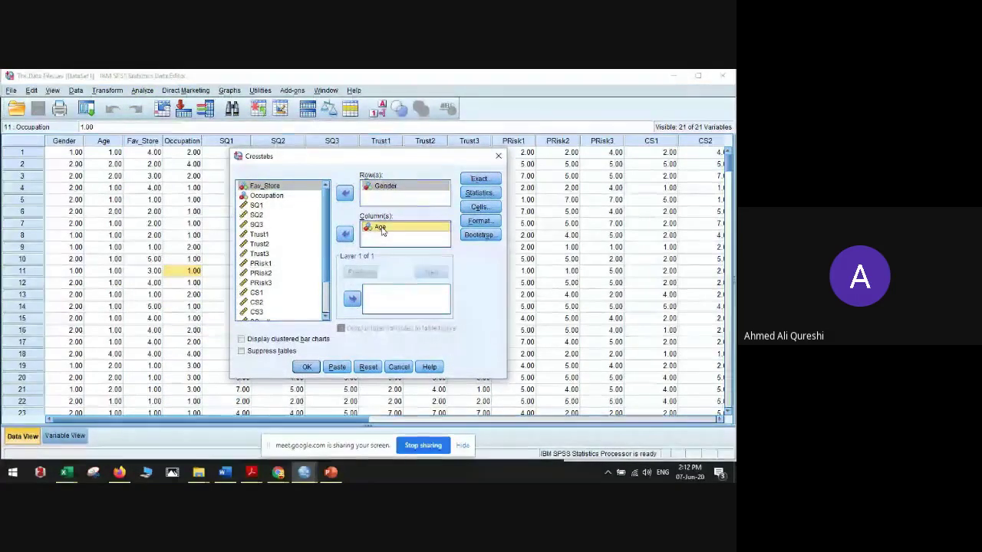
pyautogui.click(305, 367)
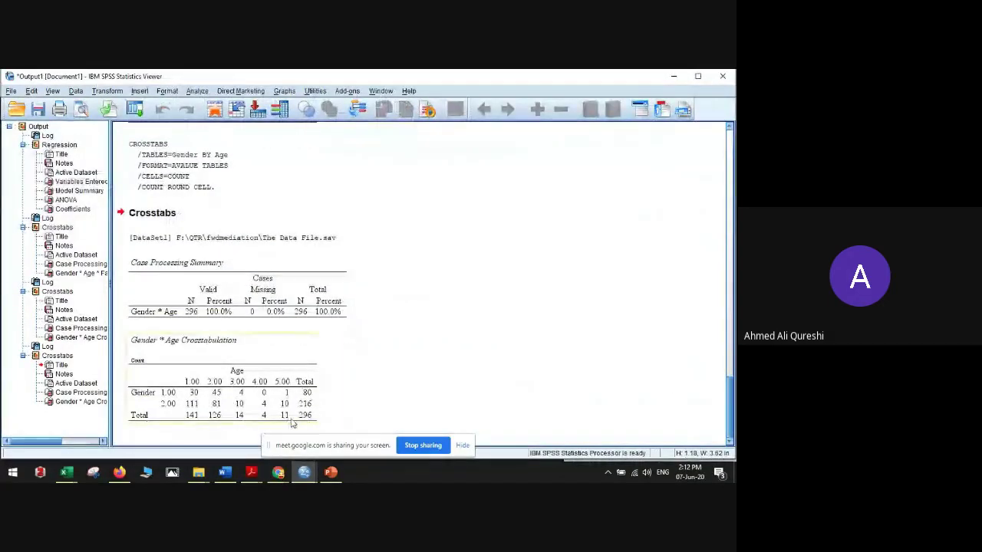
# Step: Copy the latest Gender * Age crosstabulation table from the output and bring up the Sample Write up document in Word, maximized
pyautogui.click(269, 408)
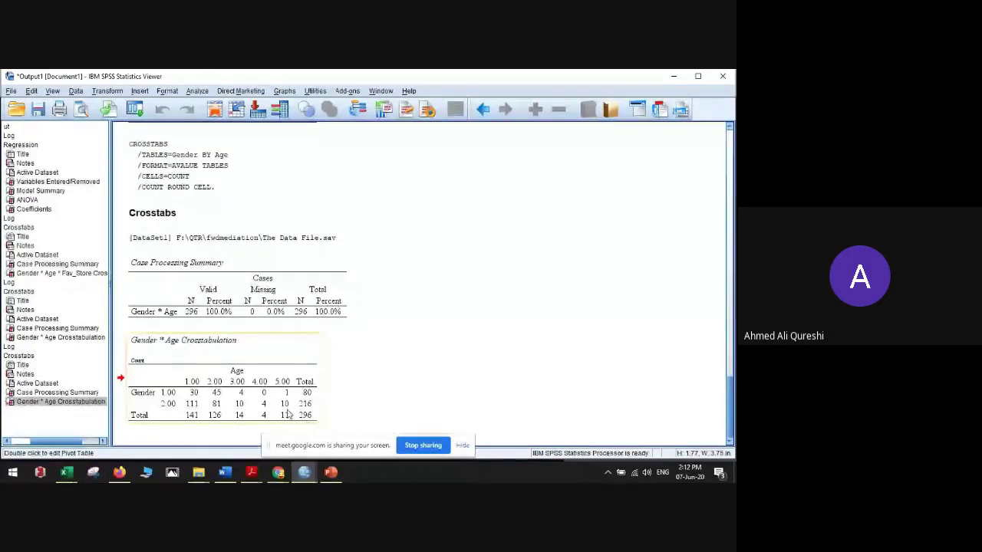
pyautogui.click(430, 368)
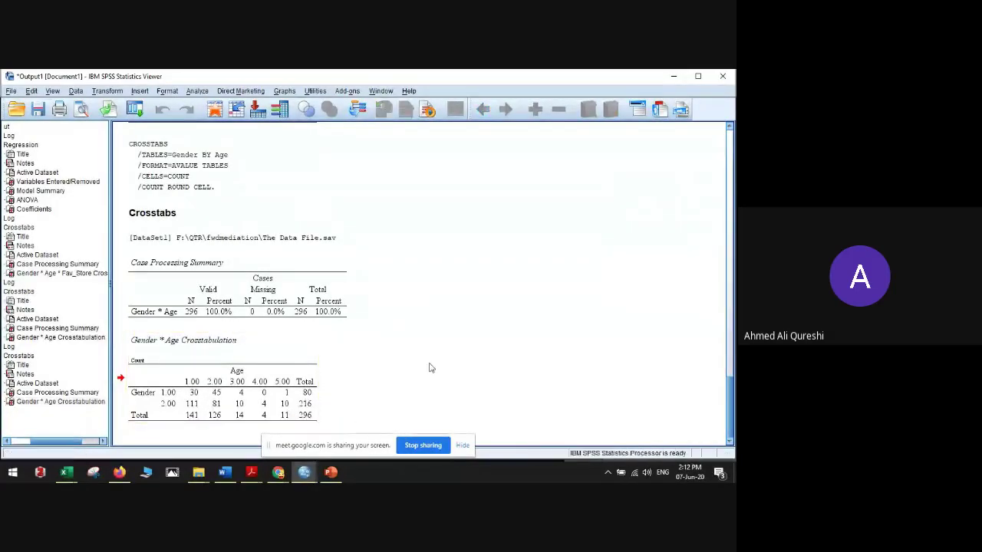
pyautogui.click(295, 375)
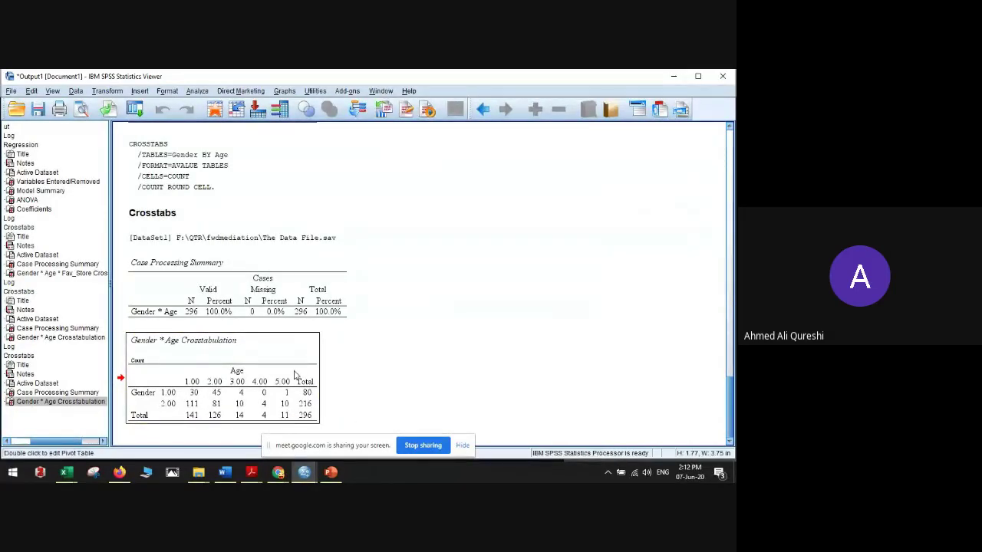
pyautogui.rightClick(237, 375)
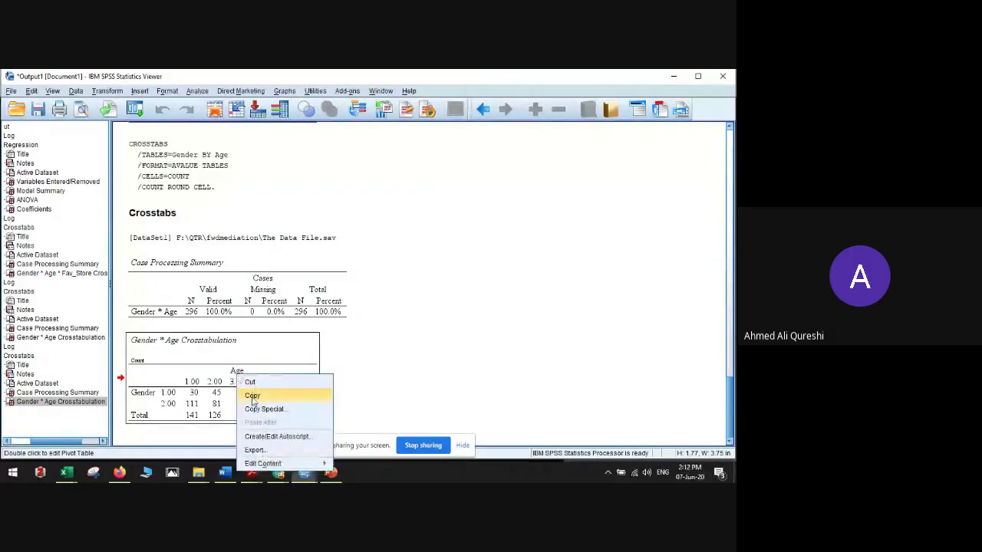
pyautogui.click(253, 396)
pyautogui.click(225, 474)
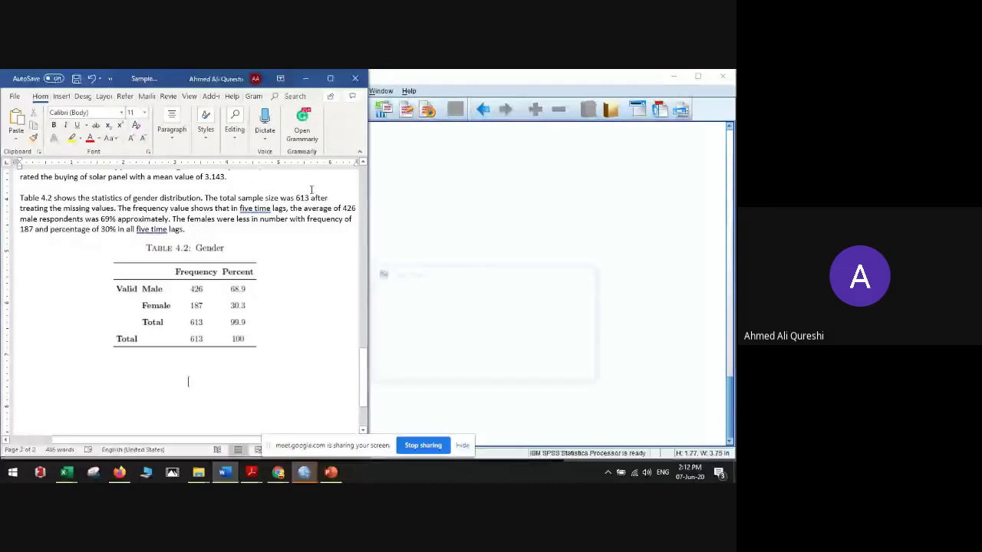
pyautogui.click(329, 80)
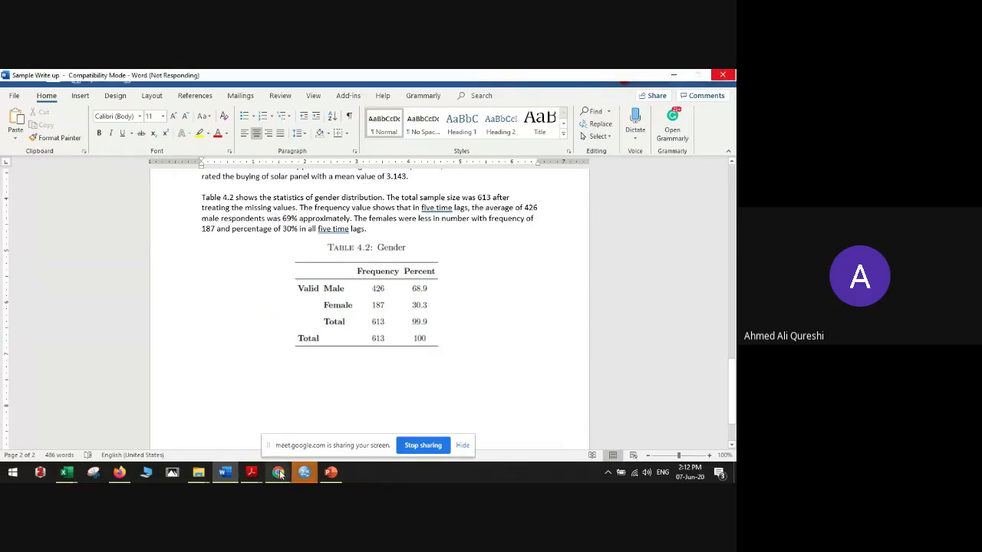
# Step: Switch to the Google Meet window, admit the waiting participant, and minimize the meeting
pyautogui.moveTo(279, 475)
pyautogui.click(247, 410)
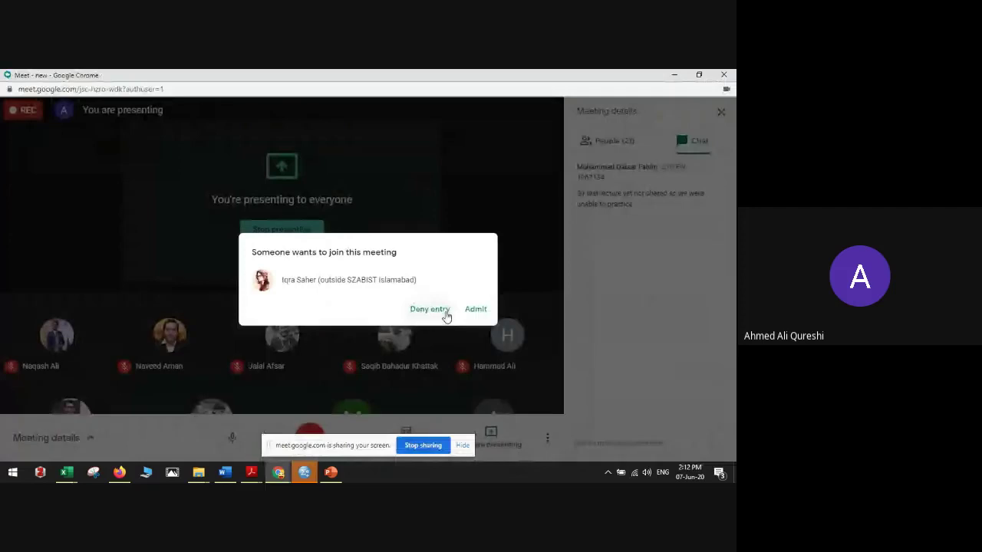
pyautogui.click(473, 309)
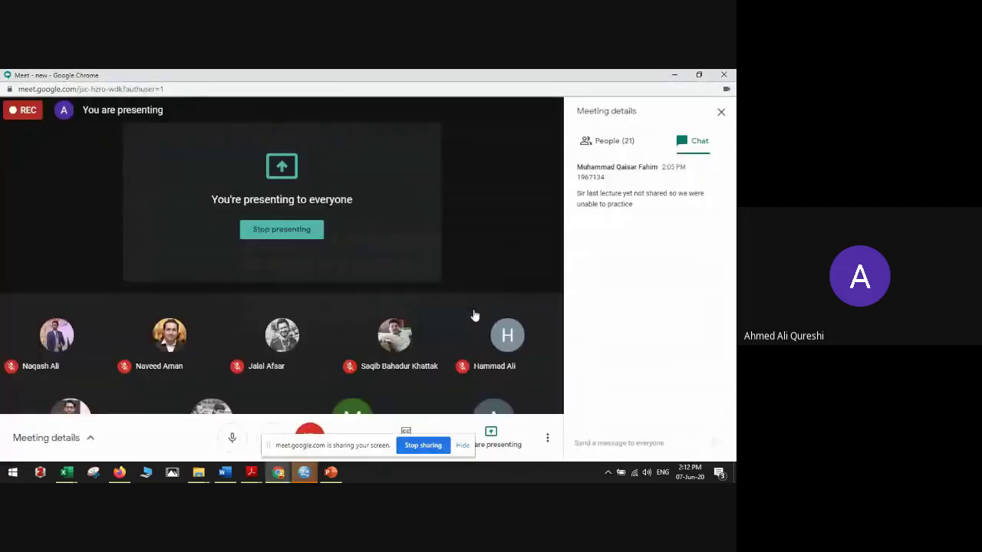
pyautogui.click(674, 74)
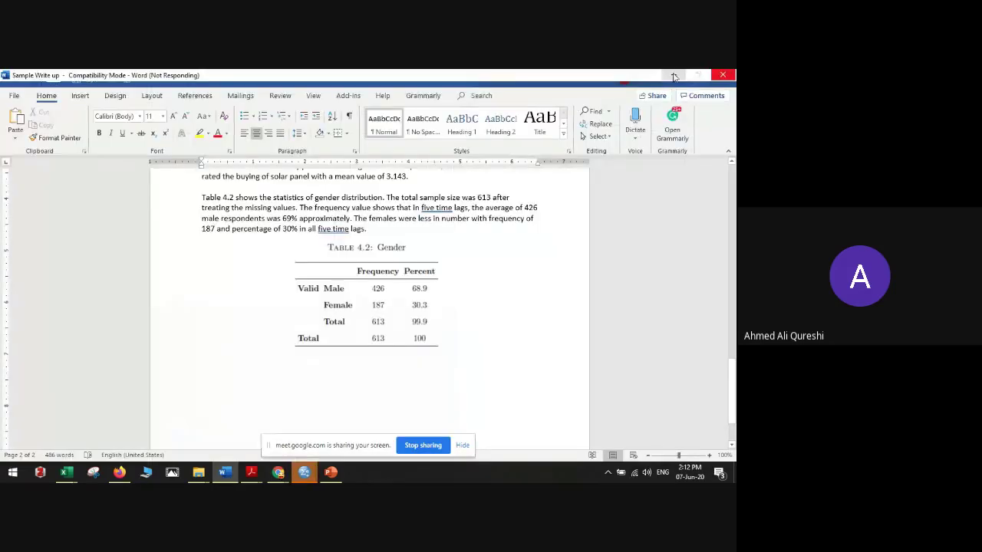
# Step: Paste the Gender * Age crosstabulation into a blank Word document and center the table on the page
pyautogui.moveTo(277, 471)
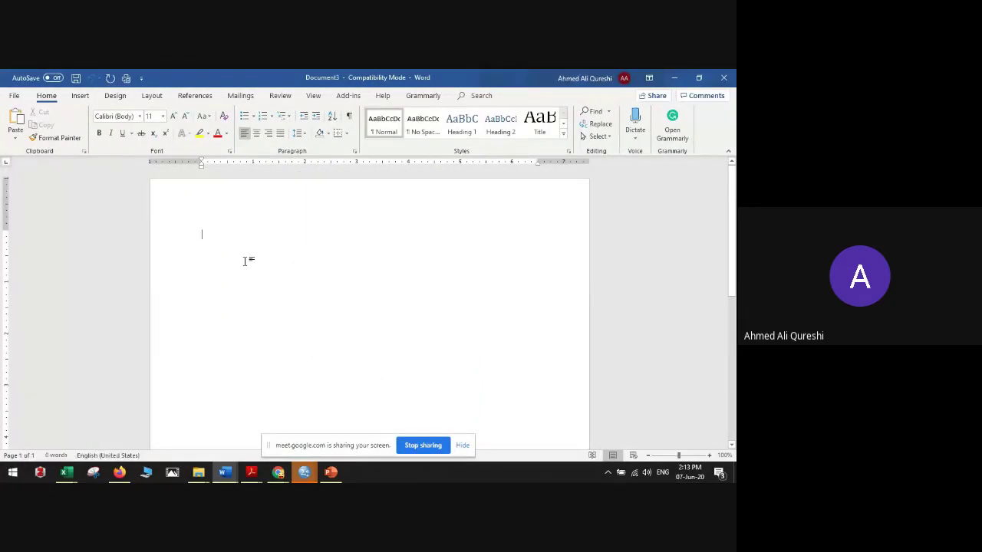
pyautogui.hotkey('ctrl', 'v')
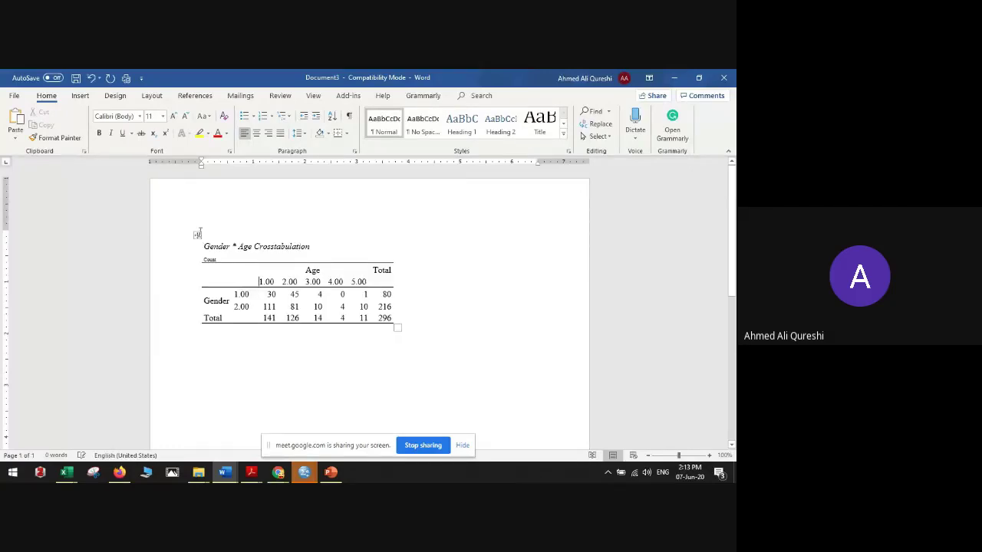
pyautogui.click(196, 234)
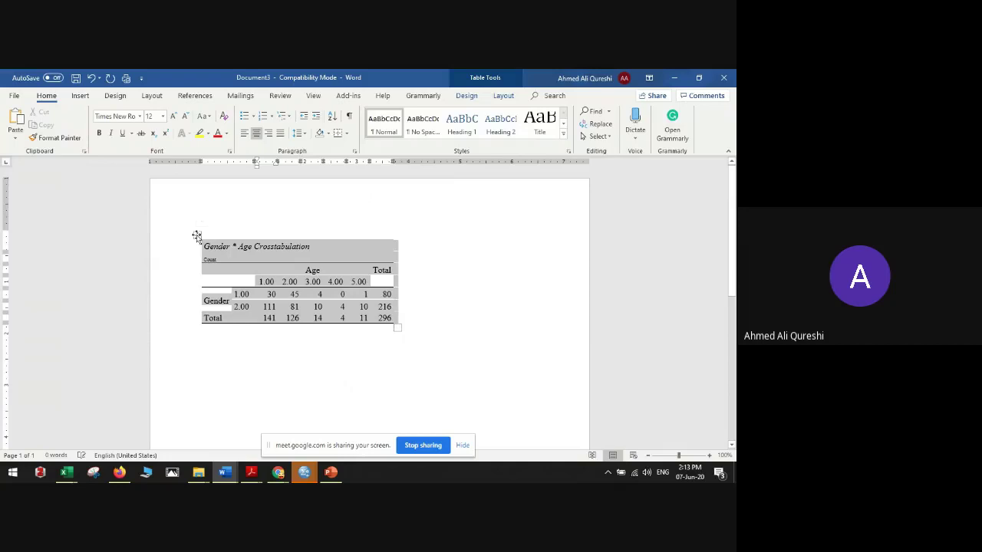
pyautogui.hotkey('ctrl', 'e')
pyautogui.click(289, 284)
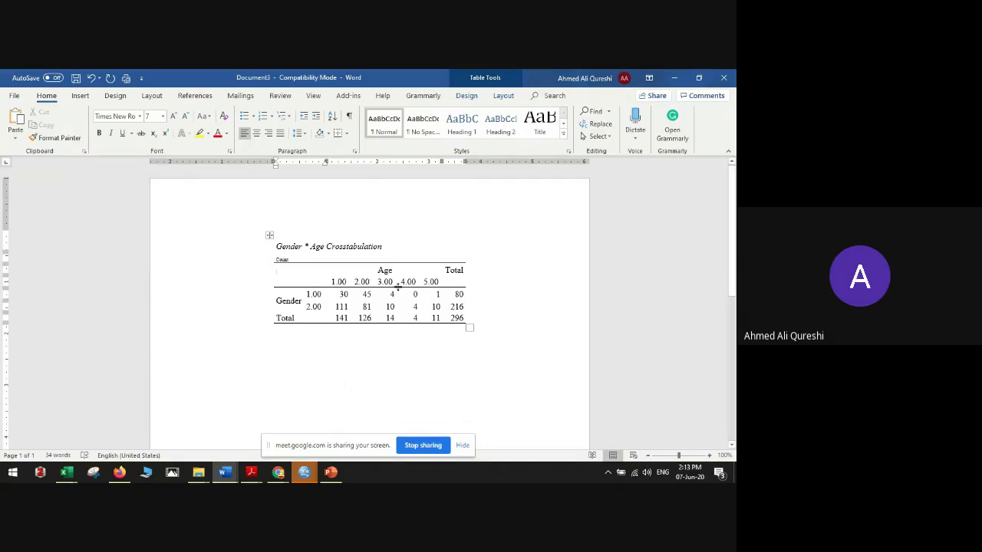
# Step: Relabel the two Gender rows of the crosstabulation table as Male and Female in place of their numeric codes
pyautogui.click(286, 300)
pyautogui.doubleClick(306, 295)
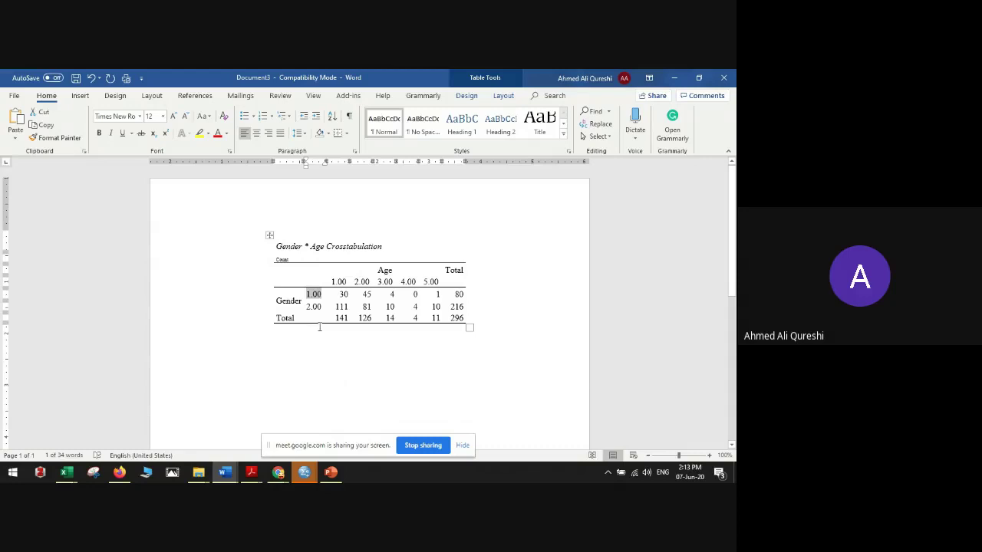
pyautogui.write('Male')
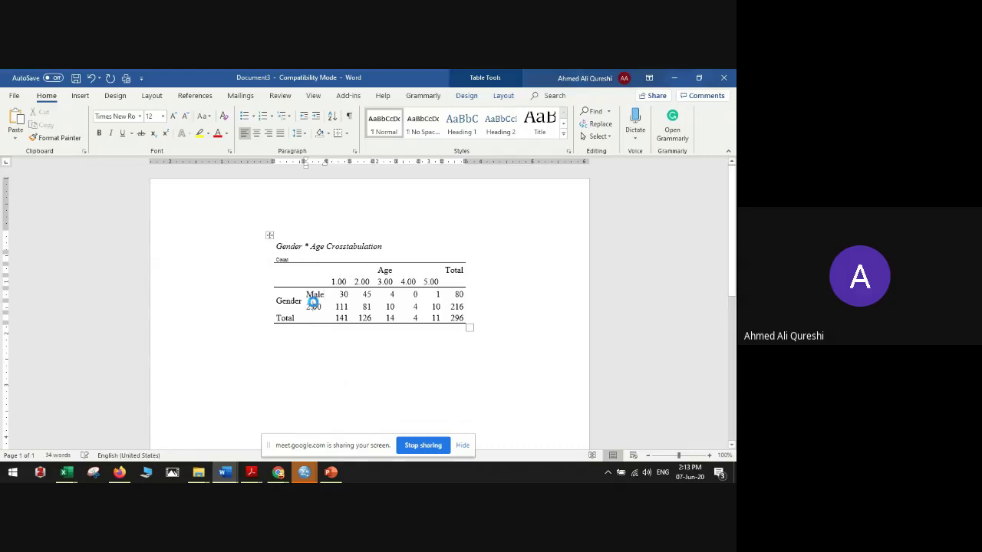
pyautogui.doubleClick(314, 305)
pyautogui.write('Fe')
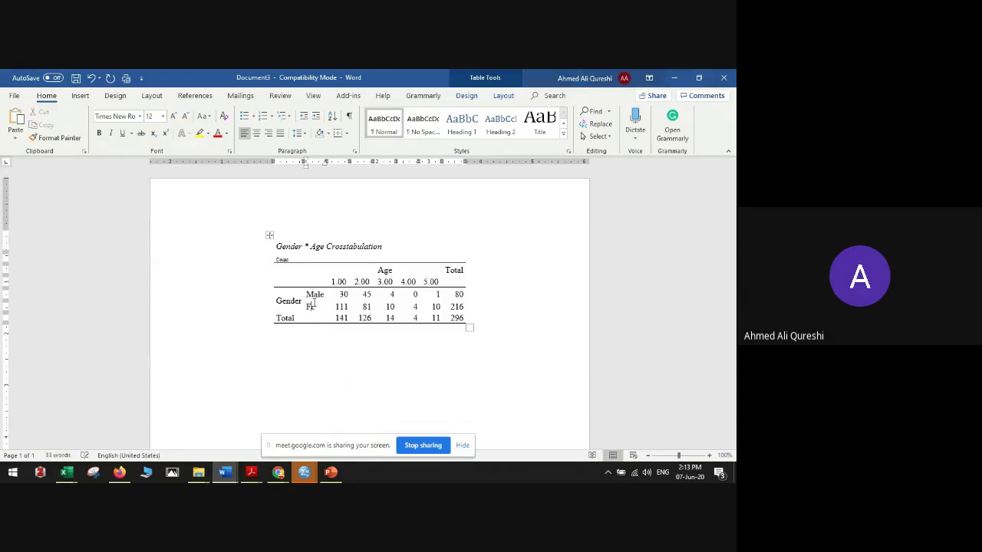
pyautogui.write('male')
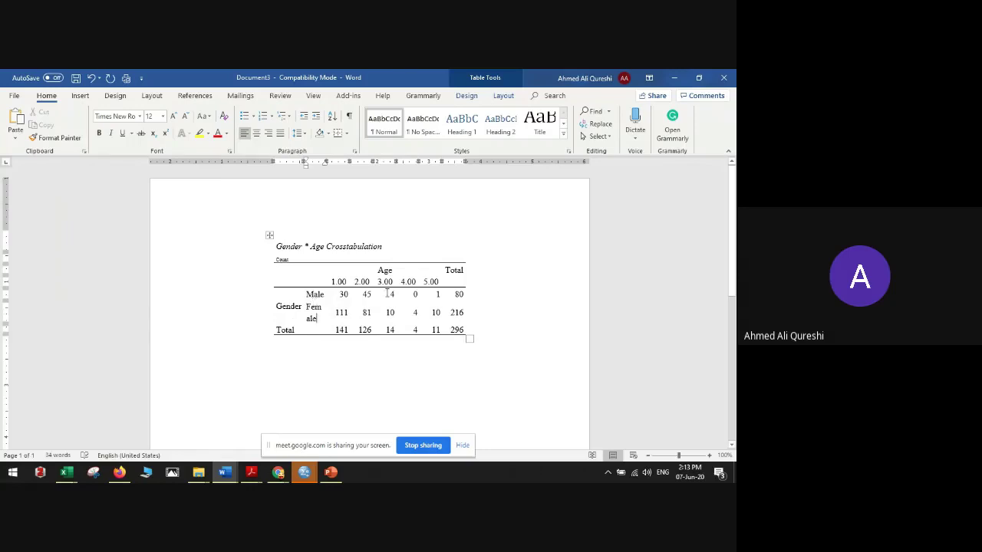
# Step: Replace the first two column codes under Age, 1.00 and 2.00, with the labels JJ and Nishat
pyautogui.click(343, 282)
pyautogui.doubleClick(344, 282)
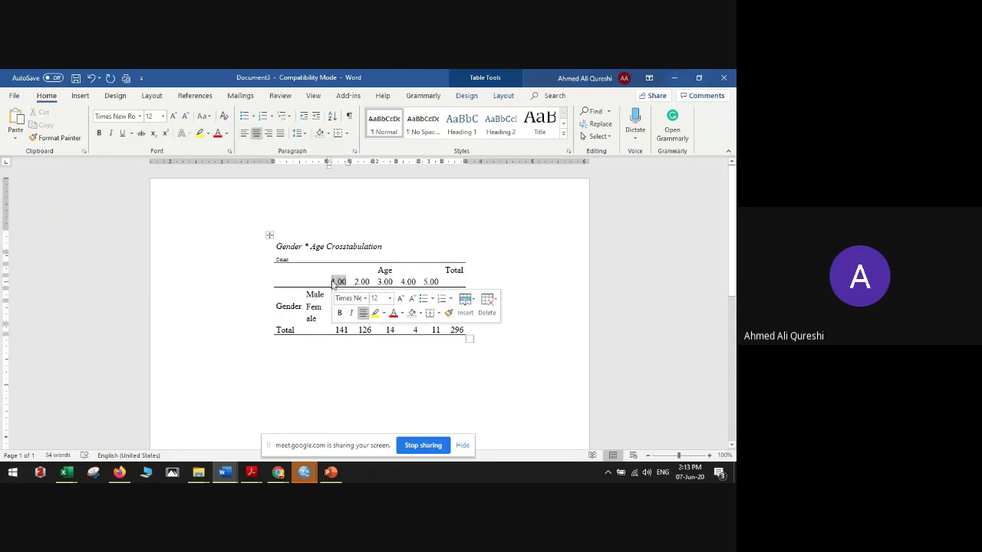
pyautogui.press('Delete')
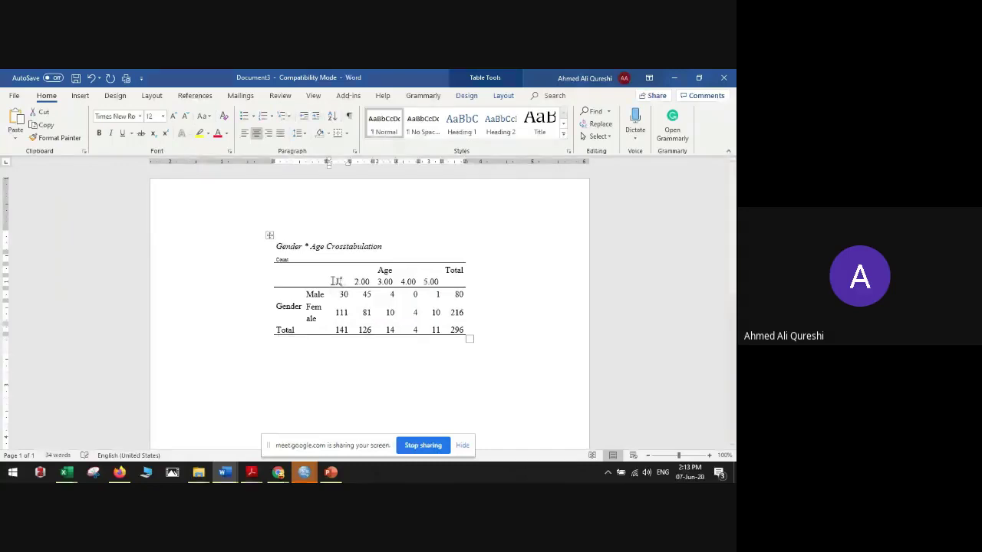
pyautogui.doubleClick(362, 282)
pyautogui.write('N')
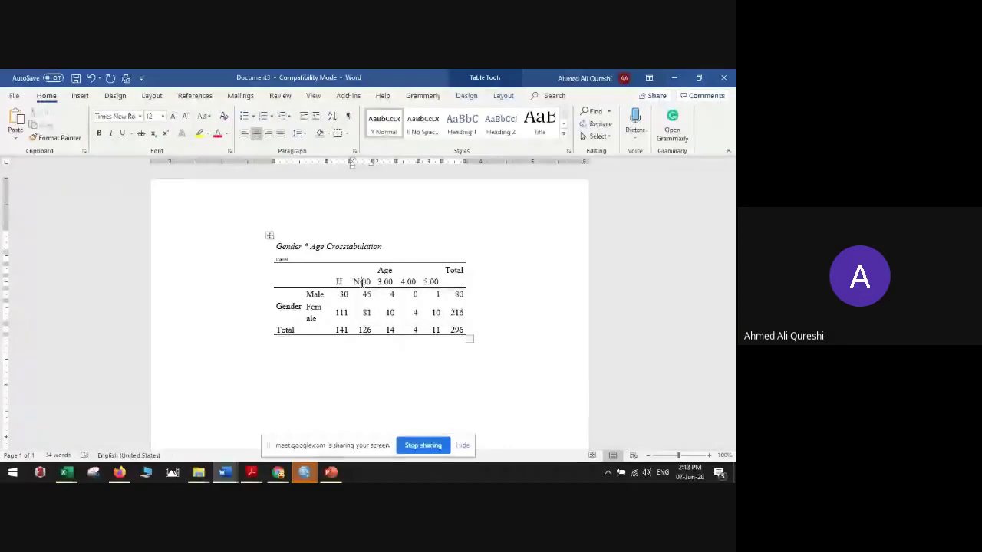
pyautogui.press('Delete')
pyautogui.press('Delete')
pyautogui.press('Delete')
pyautogui.write('ishar')
pyautogui.press('Tab')
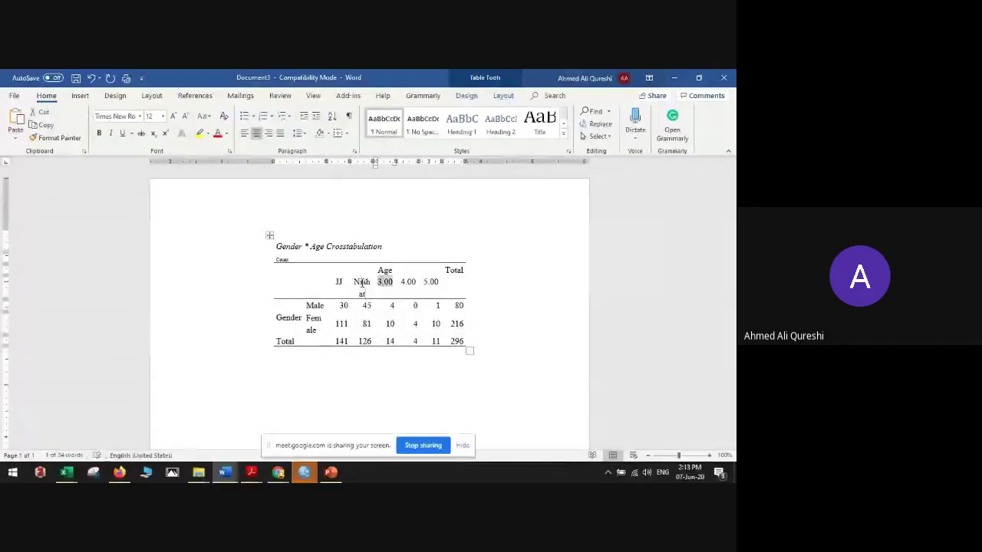
# Step: Relabel the remaining three column codes under Age as Chenone, Khadi and Others
pyautogui.write('Chenone')
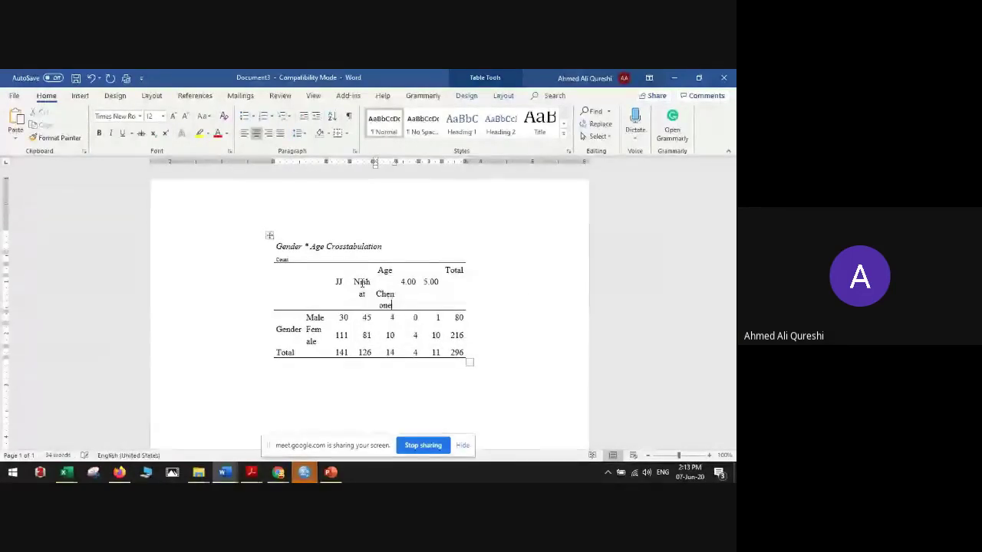
pyautogui.press('Tab')
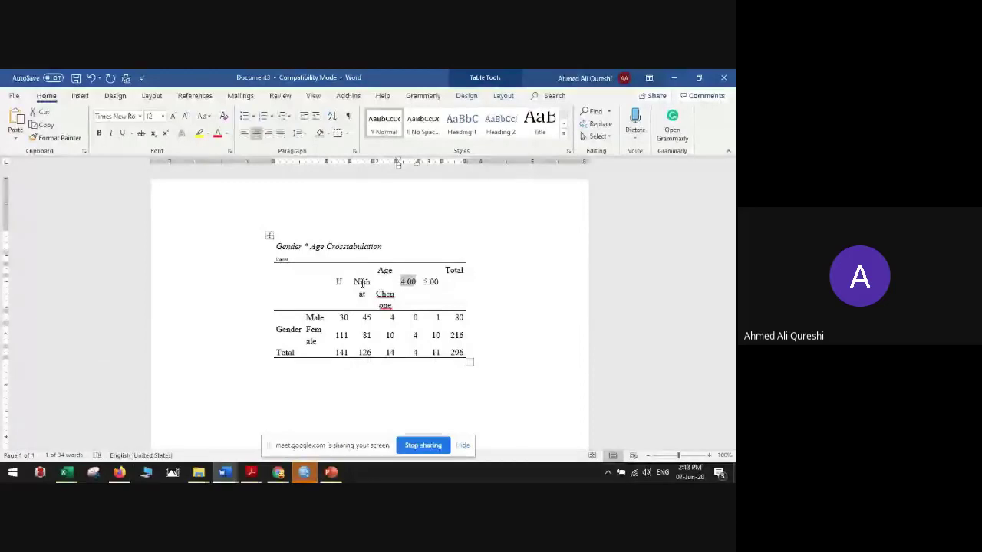
pyautogui.write('Khadi')
pyautogui.press('Tab')
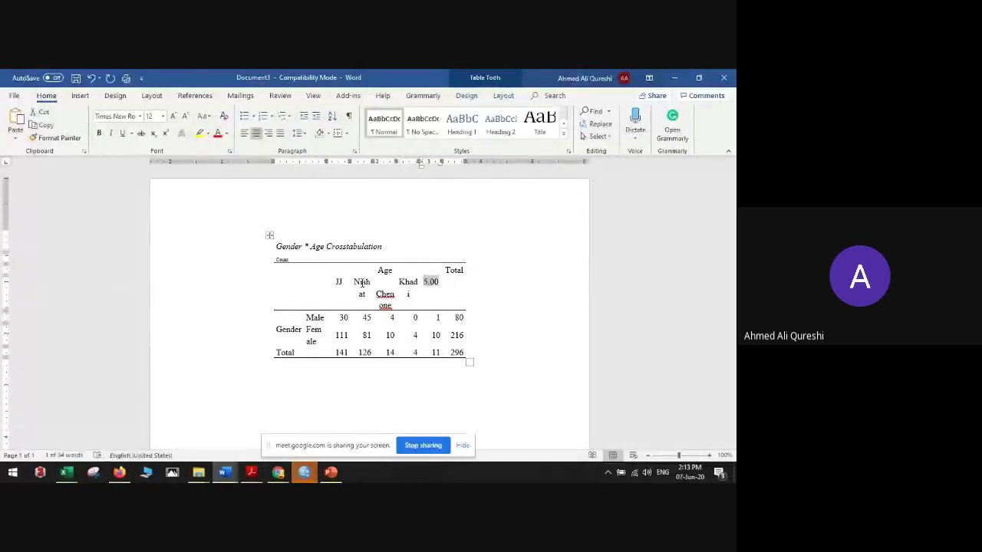
pyautogui.write('Others')
# Step: Examine the Male and Female counts for each labelled column of the crosstabulation along with their row totals
pyautogui.click(362, 337)
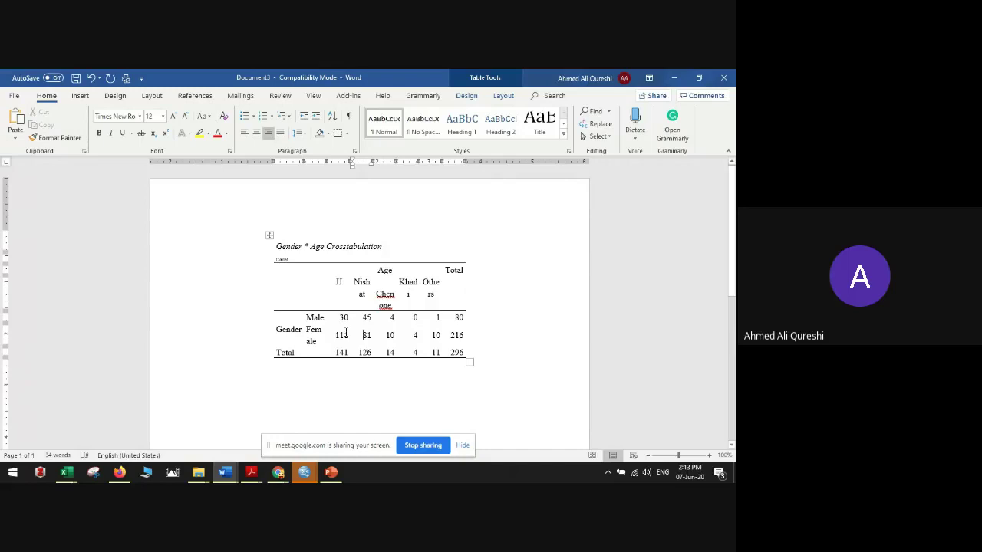
pyautogui.click(445, 321)
pyautogui.moveTo(345, 321); pyautogui.dragTo(340, 321)
pyautogui.click(463, 333)
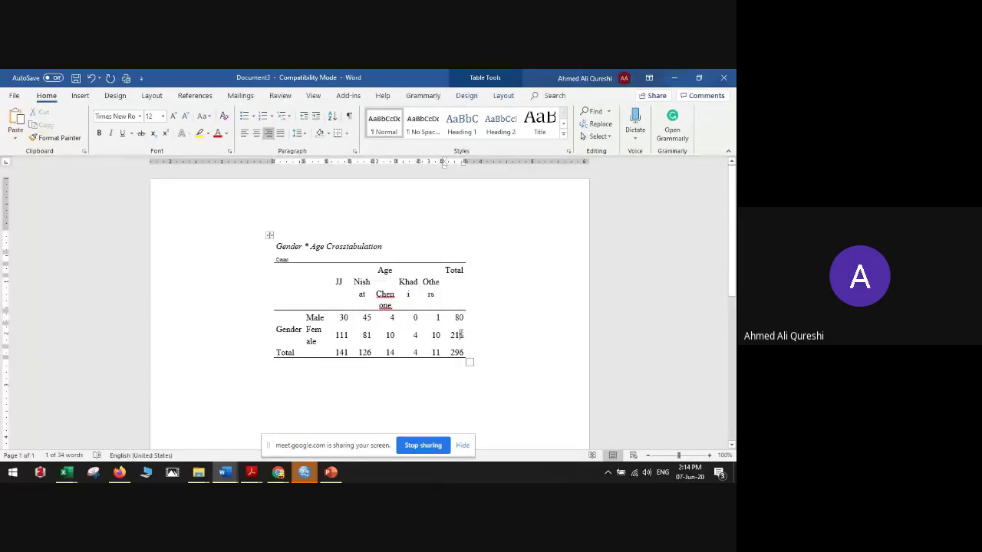
pyautogui.moveTo(342, 338); pyautogui.dragTo(434, 342)
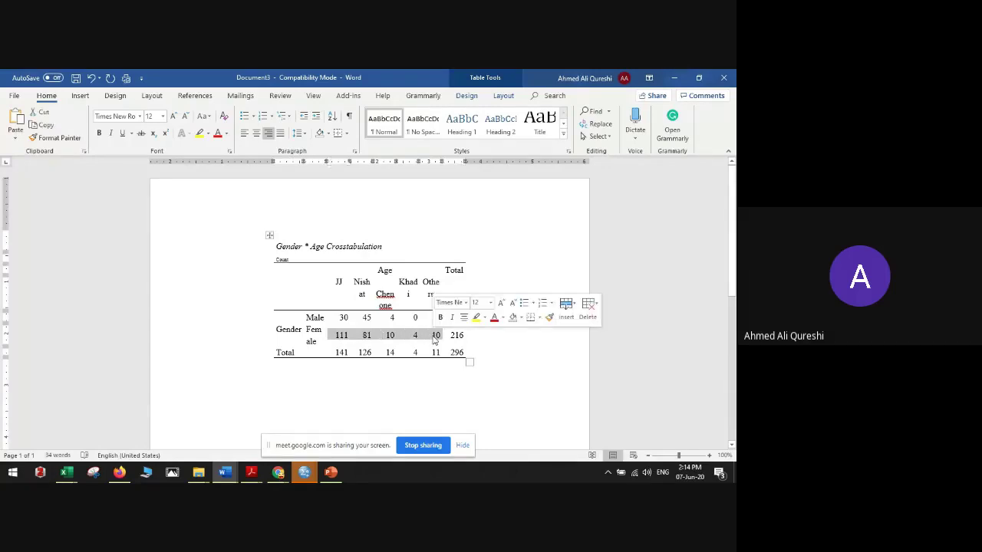
pyautogui.click(405, 375)
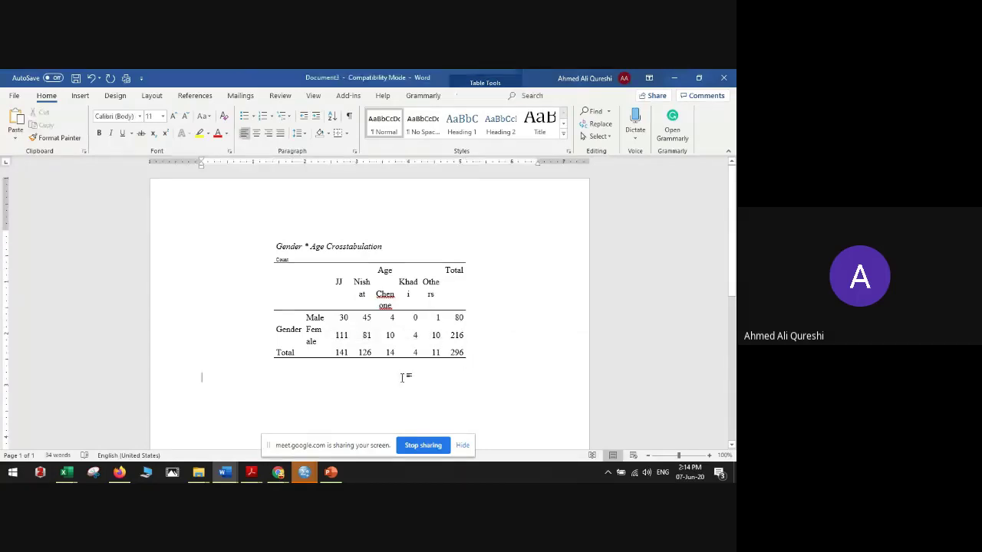
pyautogui.click(325, 317)
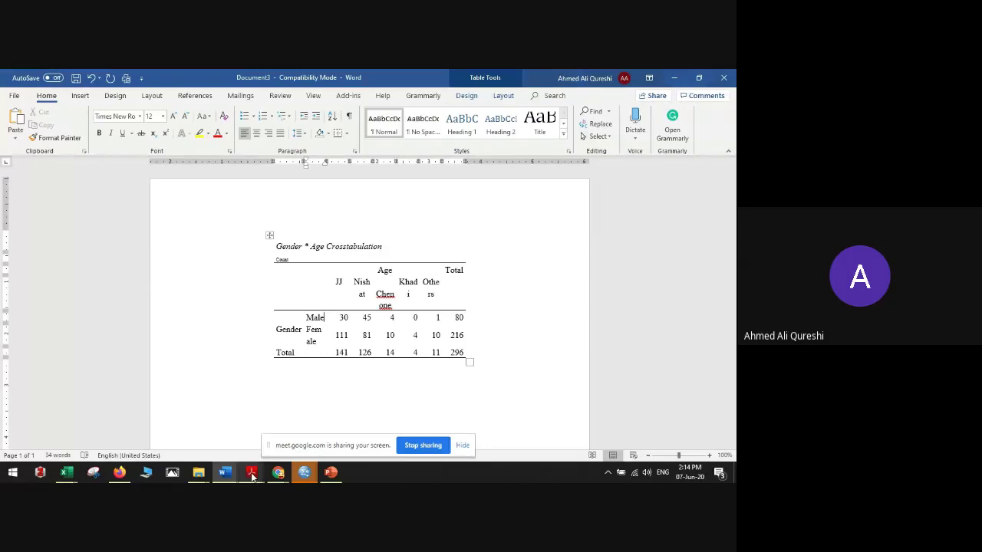
pyautogui.click(417, 368)
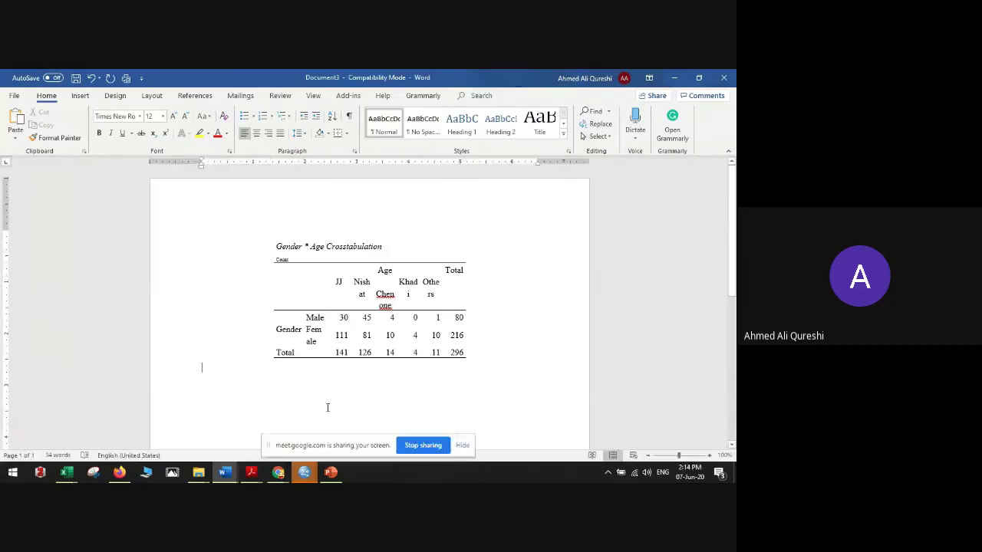
# Step: Switch to the Sample Write up document and examine Table 4.2: Gender with the paragraph describing its gender distribution
pyautogui.click(227, 472)
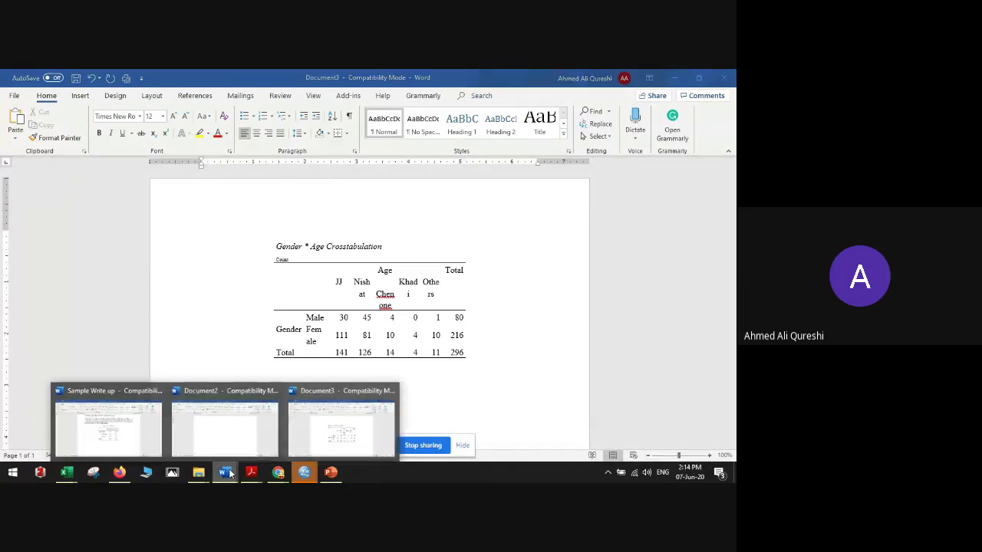
pyautogui.click(105, 419)
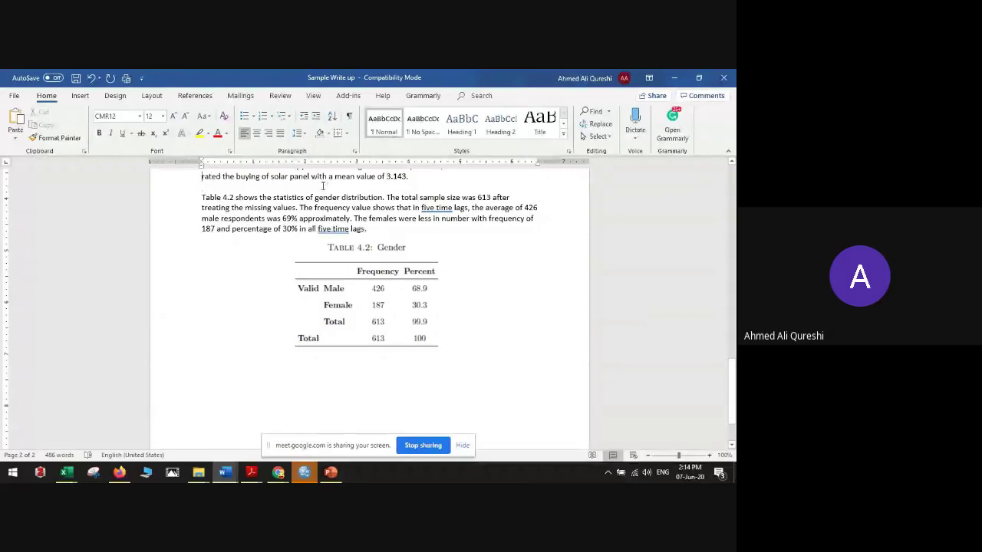
pyautogui.scroll(5, 322, 185)
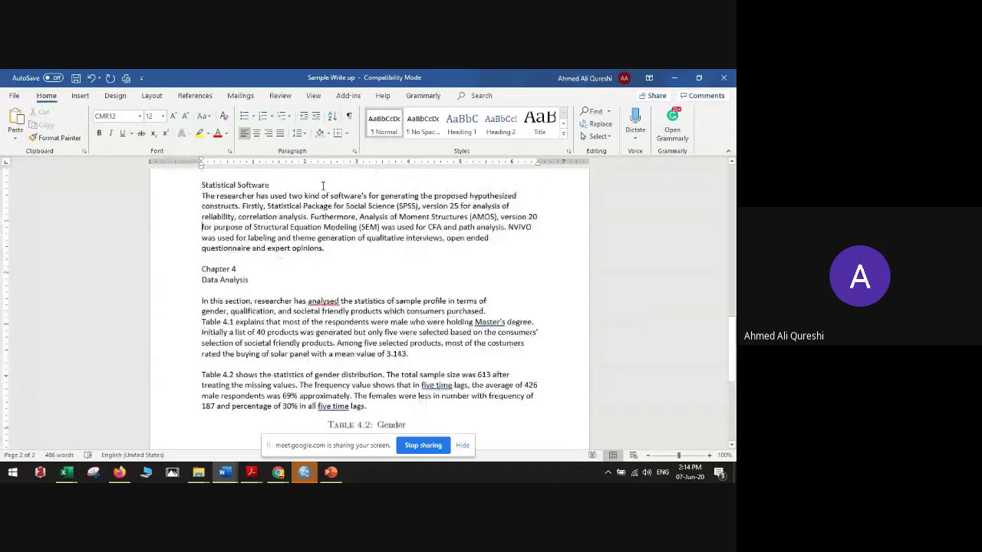
pyautogui.scroll(-2, 322, 185)
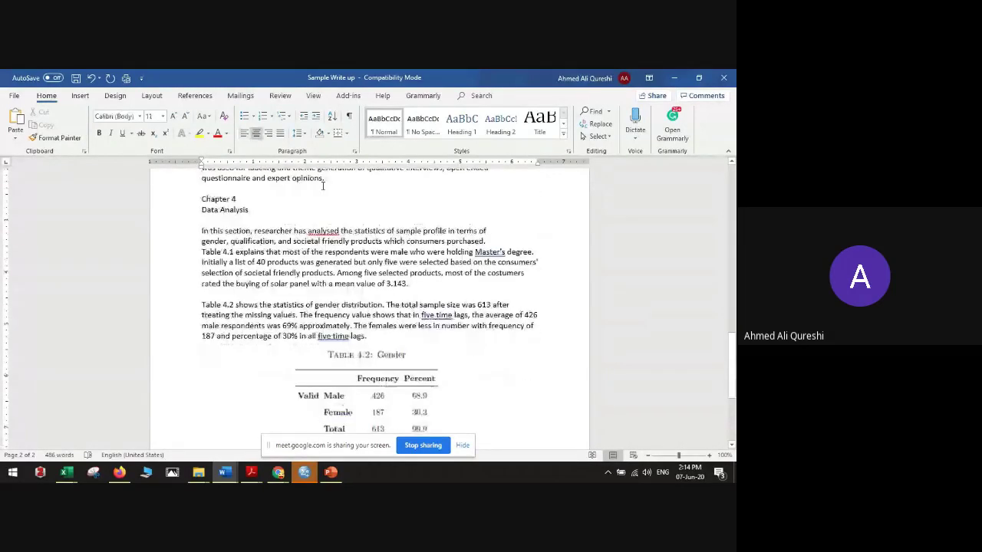
pyautogui.scroll(-2, 322, 185)
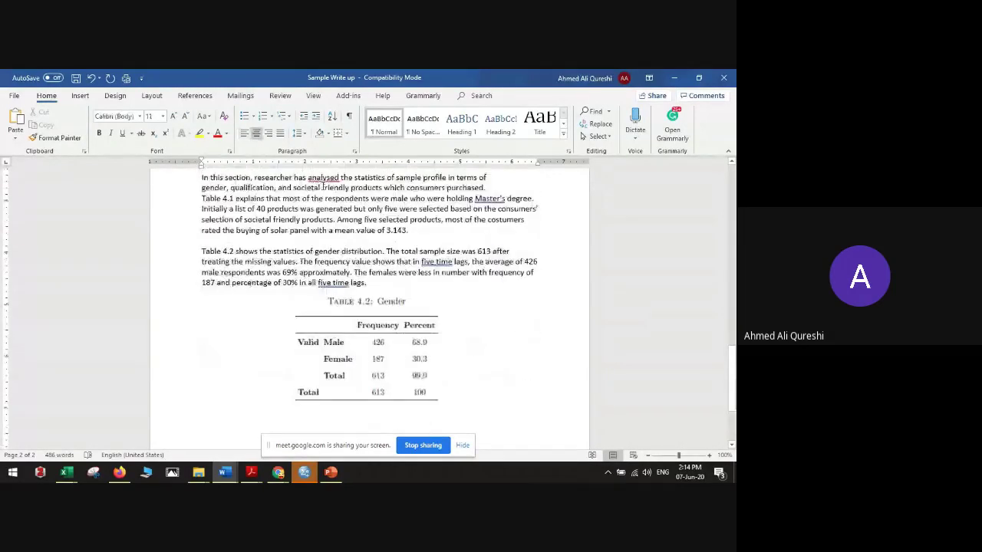
pyautogui.click(342, 346)
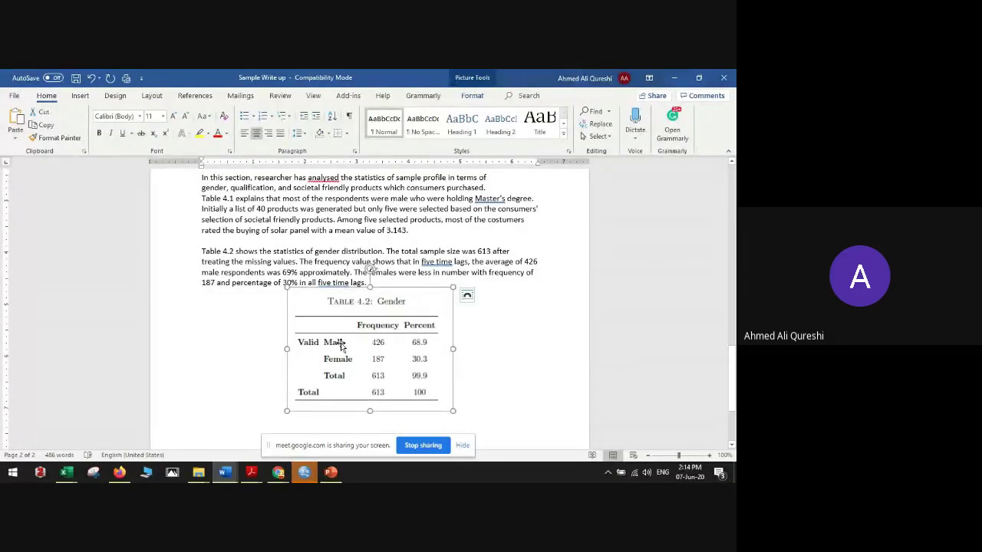
pyautogui.click(243, 258)
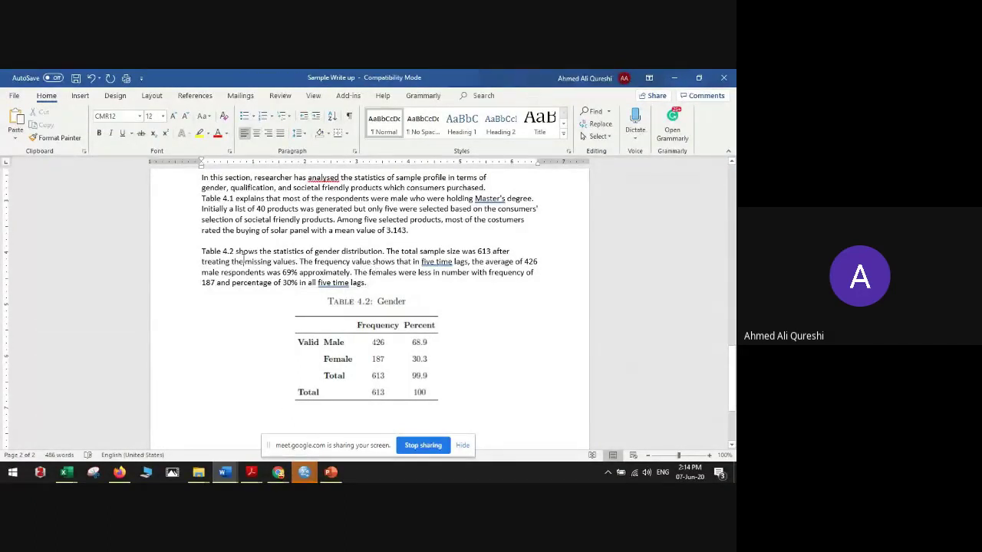
pyautogui.doubleClick(244, 254)
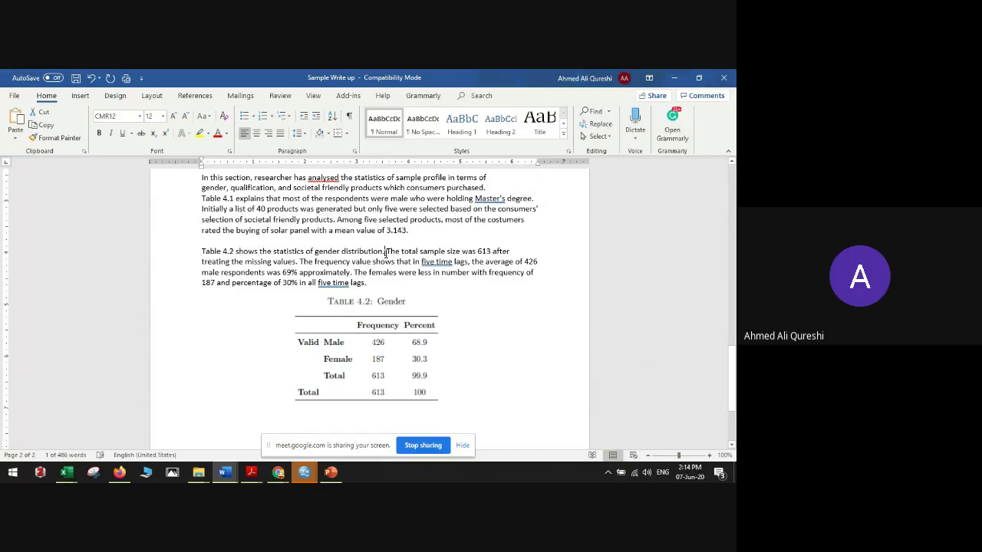
pyautogui.moveTo(384, 253); pyautogui.dragTo(365, 285)
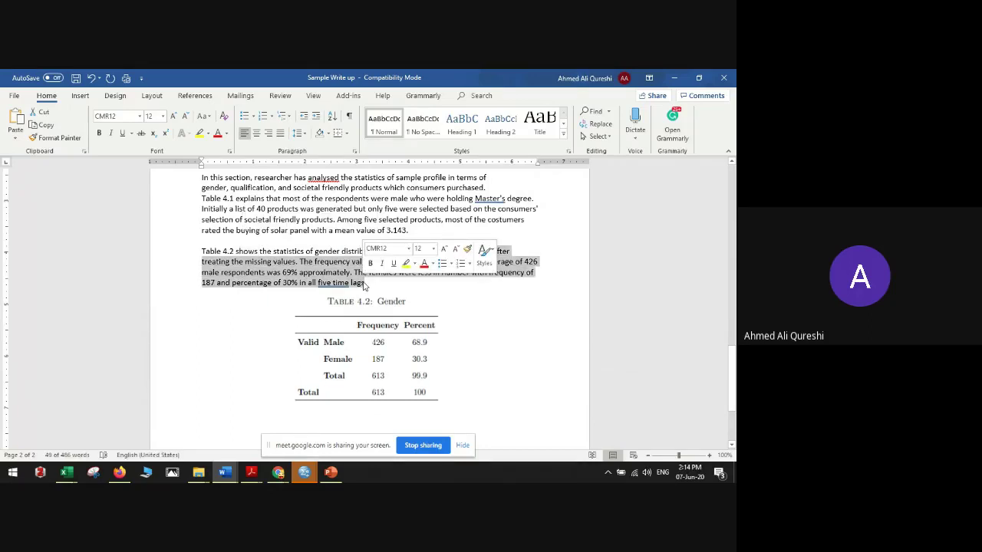
# Step: Switch to the Google Meet window, admit the person asking to join, and minimize the meeting again
pyautogui.click(276, 476)
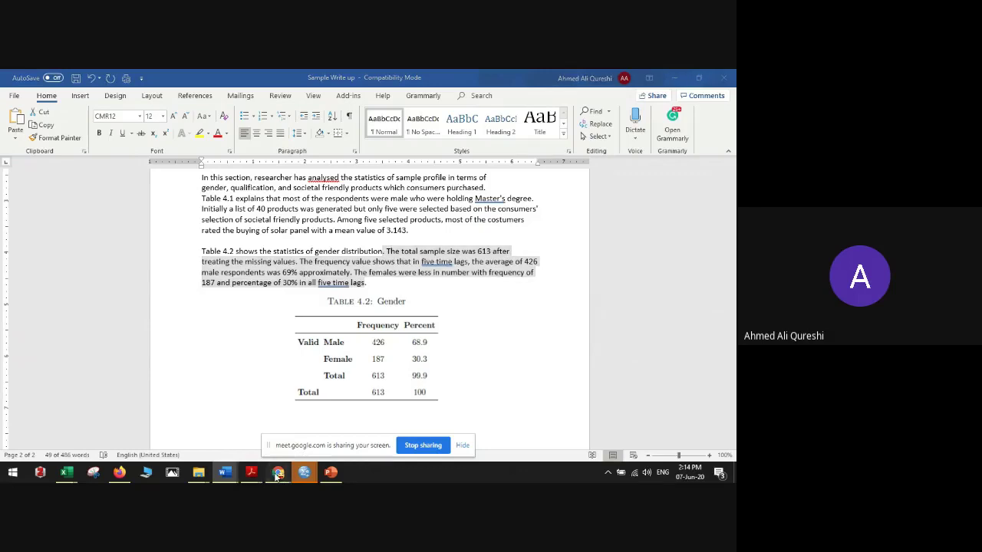
pyautogui.click(274, 425)
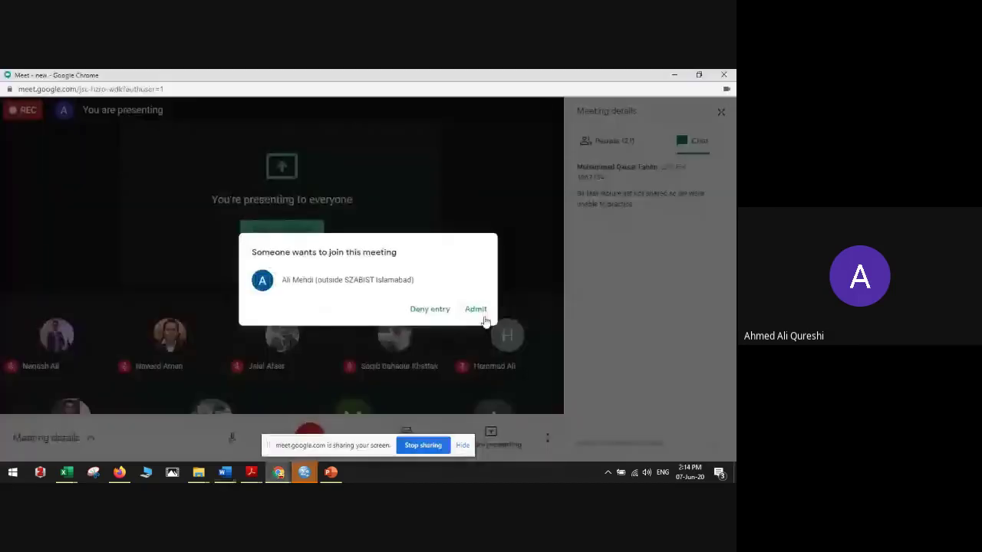
pyautogui.click(476, 310)
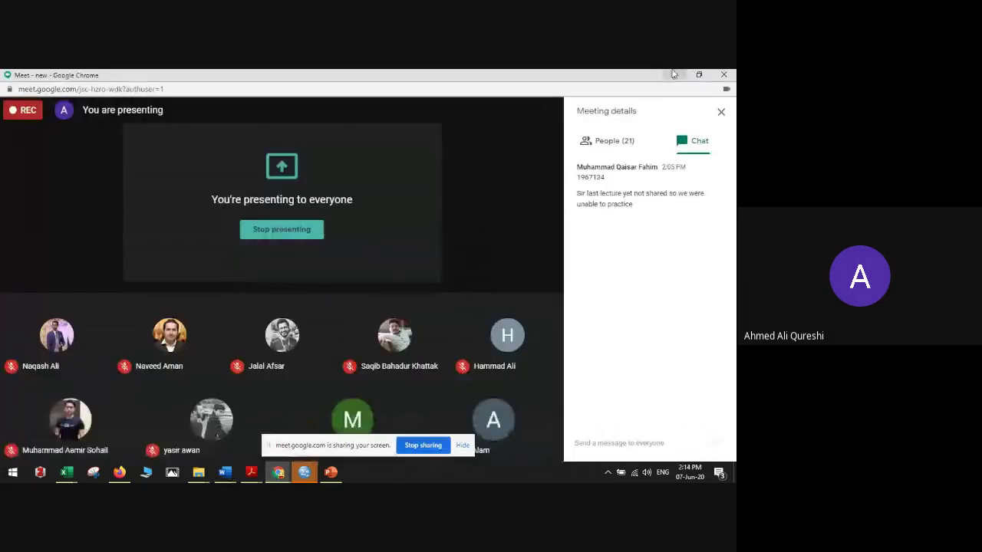
pyautogui.click(672, 74)
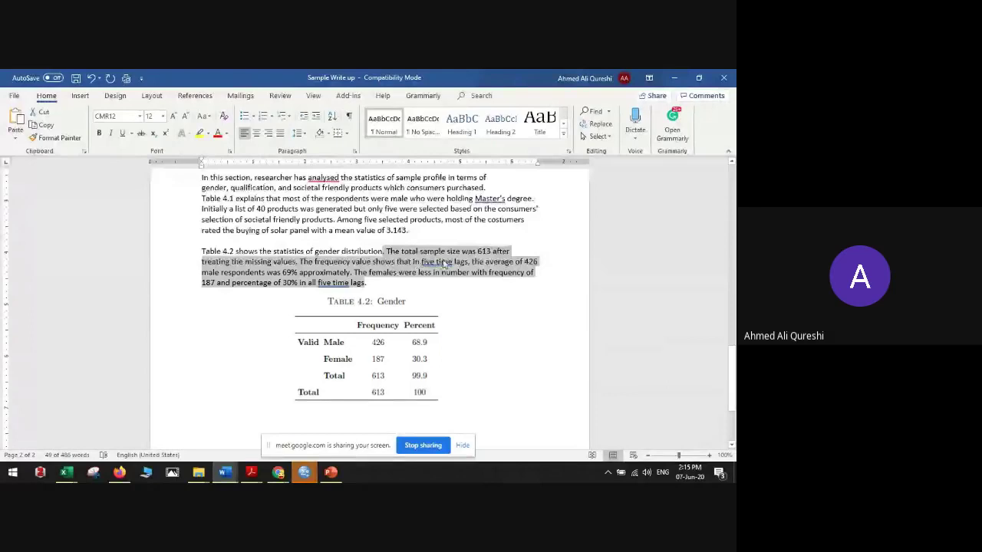
# Step: Review the Table 4.2 paragraph, highlighting the missing-values phrase, the male percentage wording and finally the whole paragraph
pyautogui.click(296, 263)
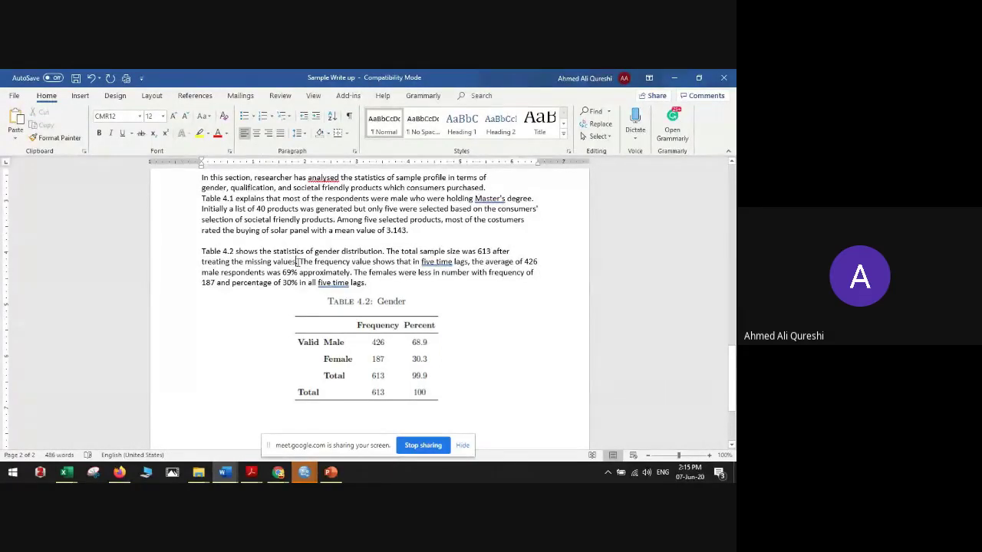
pyautogui.moveTo(296, 261); pyautogui.dragTo(218, 265)
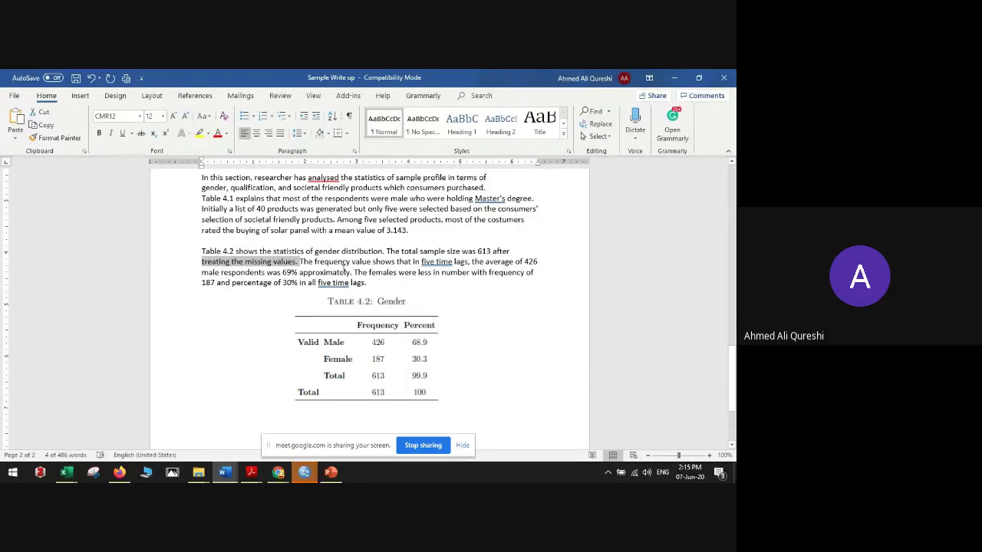
pyautogui.click(343, 272)
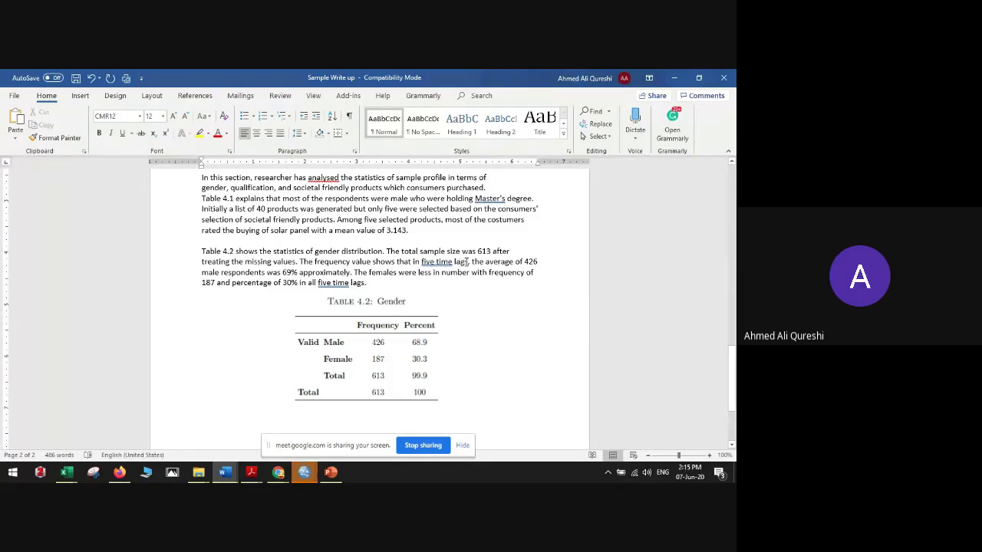
pyautogui.moveTo(269, 273); pyautogui.dragTo(323, 276)
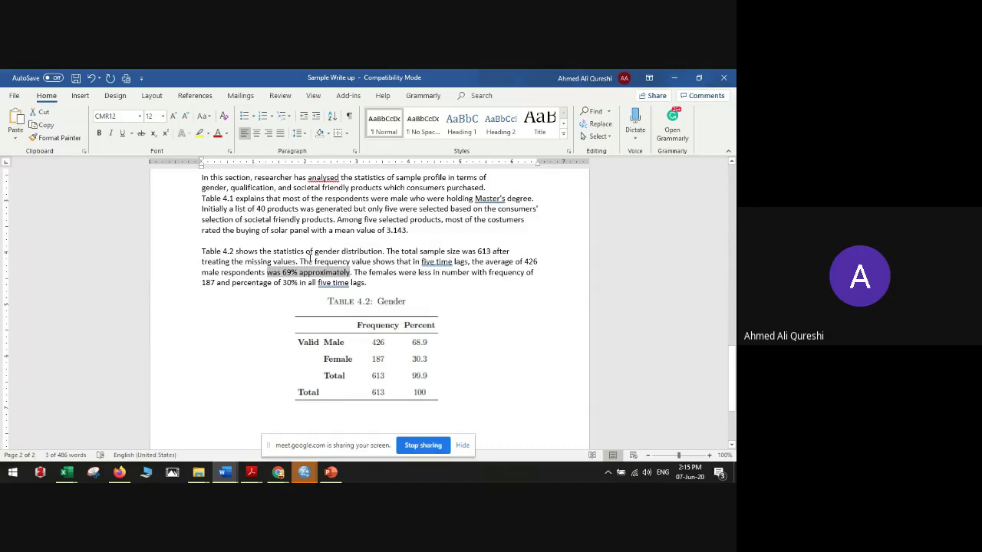
pyautogui.moveTo(366, 283); pyautogui.dragTo(191, 261)
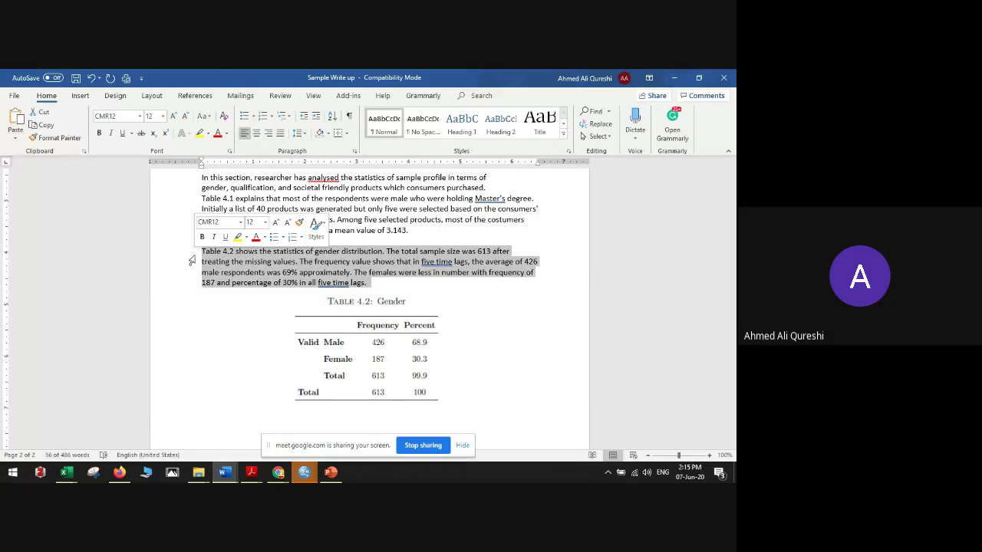
# Step: Switch to the Google Meet window, admit the two people asking to join, and return to the Sample Write up document
pyautogui.click(282, 272)
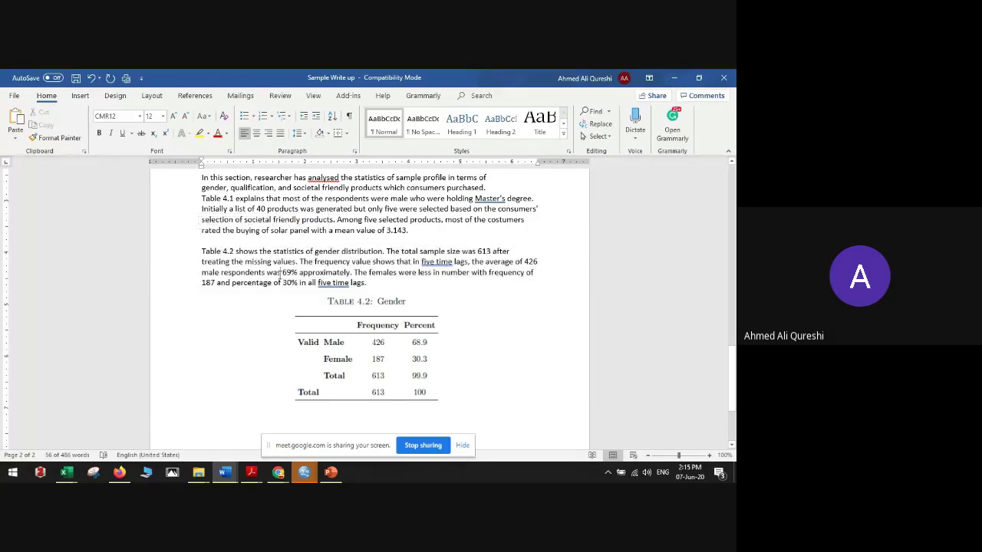
pyautogui.click(281, 474)
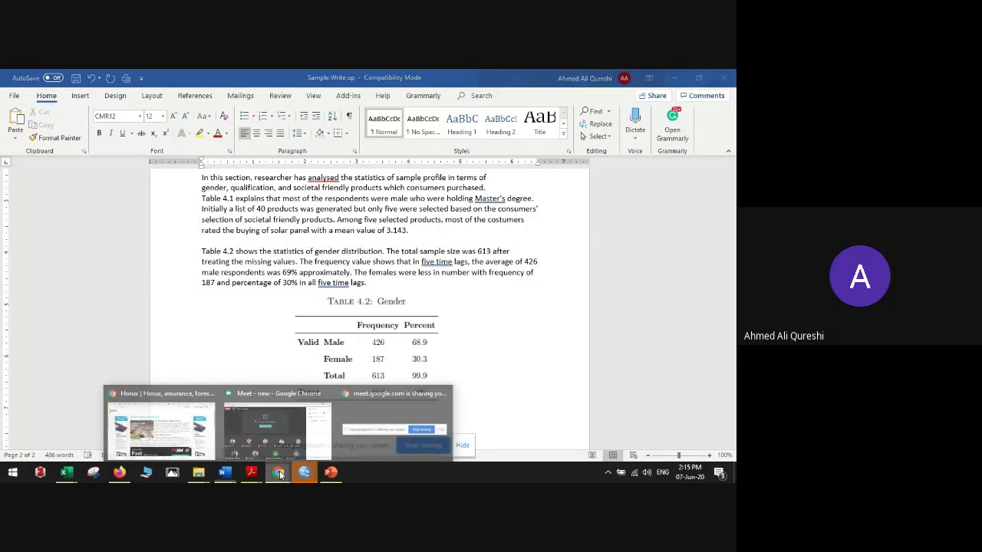
pyautogui.click(276, 431)
pyautogui.click(476, 310)
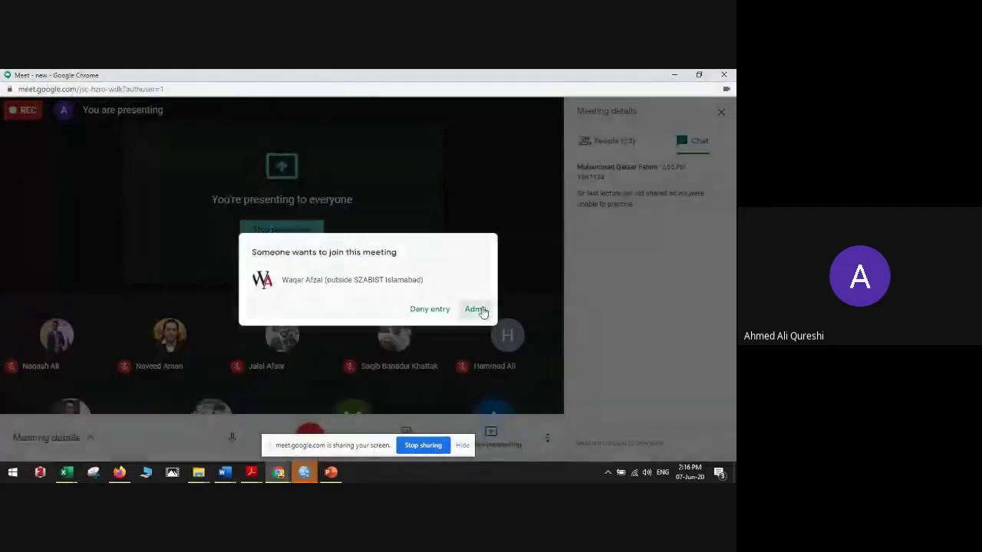
pyautogui.click(480, 310)
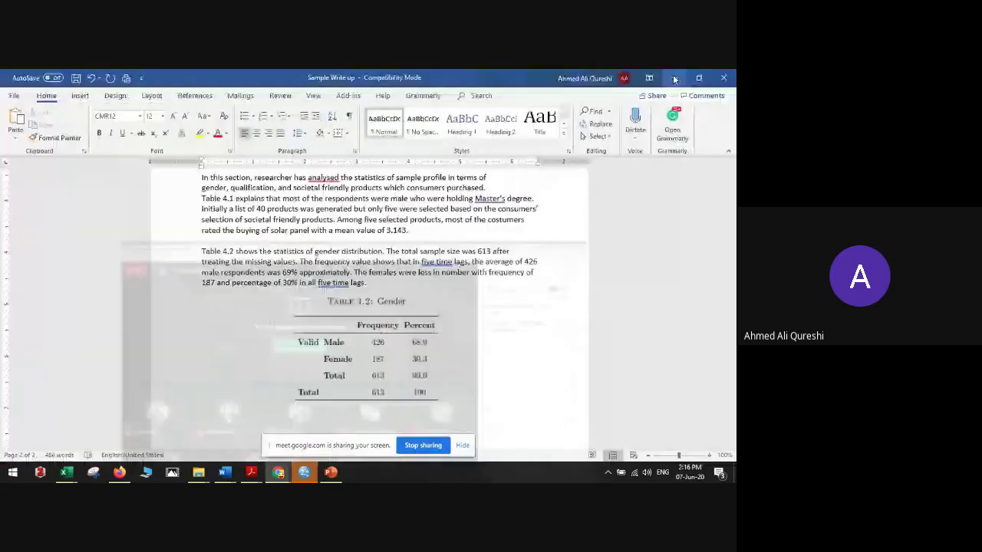
pyautogui.click(301, 471)
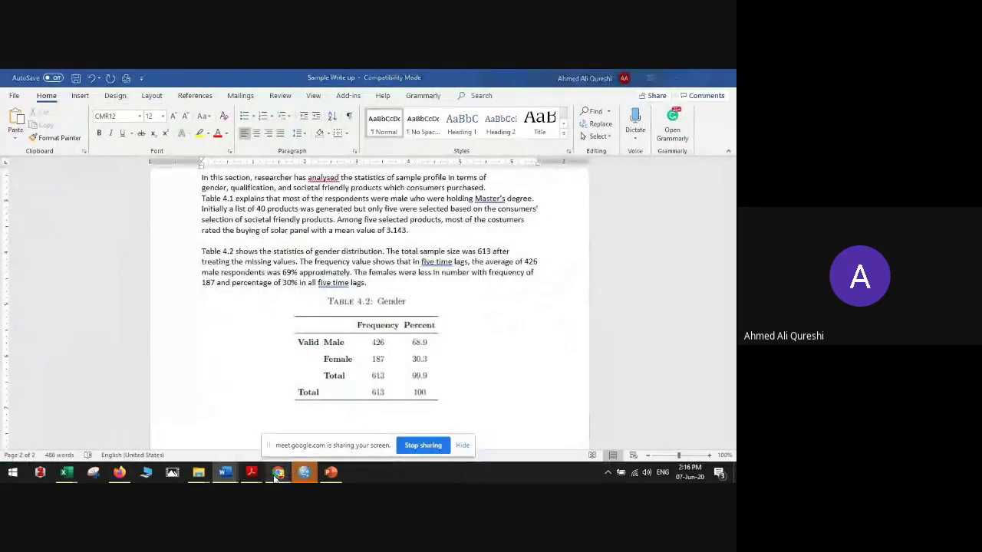
pyautogui.moveTo(297, 470)
pyautogui.click(254, 425)
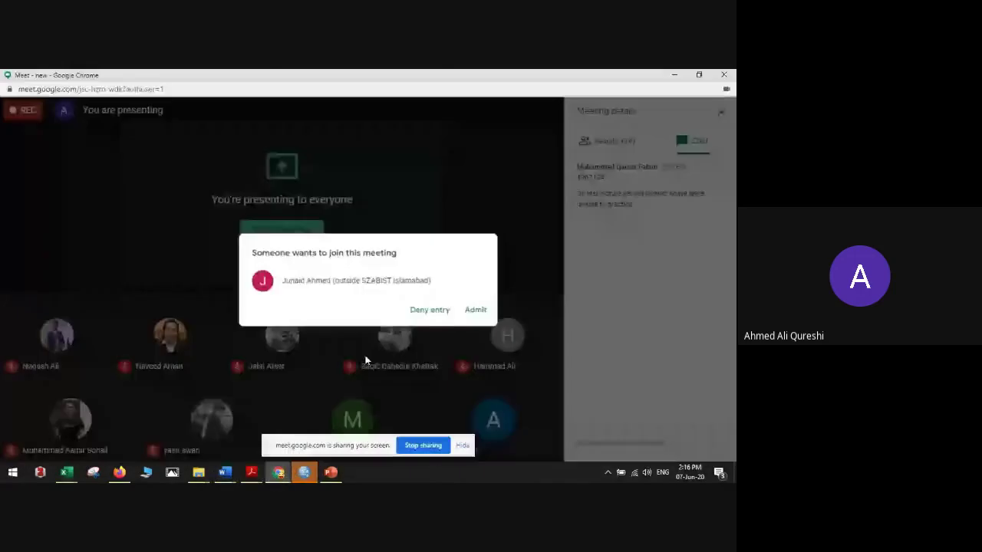
pyautogui.click(471, 310)
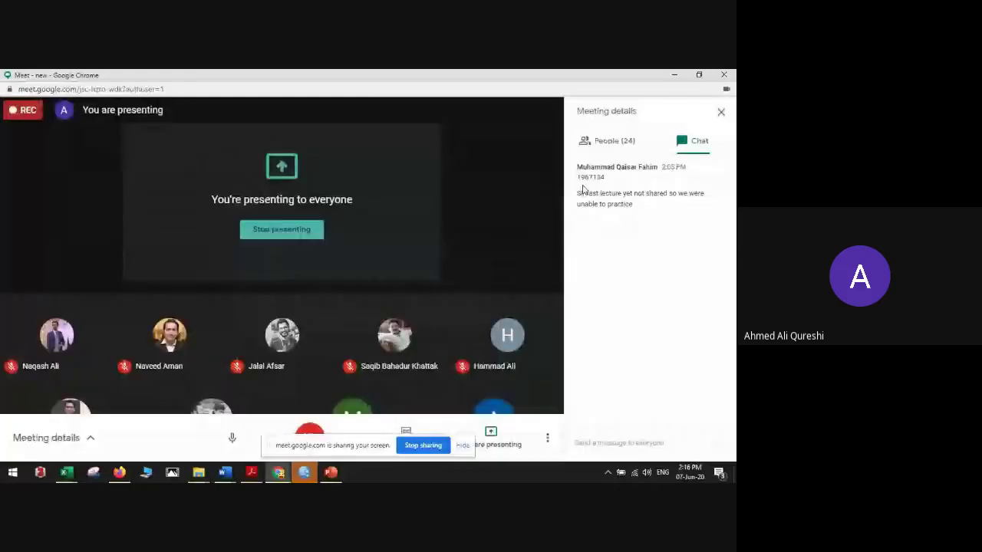
pyautogui.click(675, 75)
# Step: Enlarge the Table 4.2: Gender picture proportionally and insert a blank line above it
pyautogui.click(355, 422)
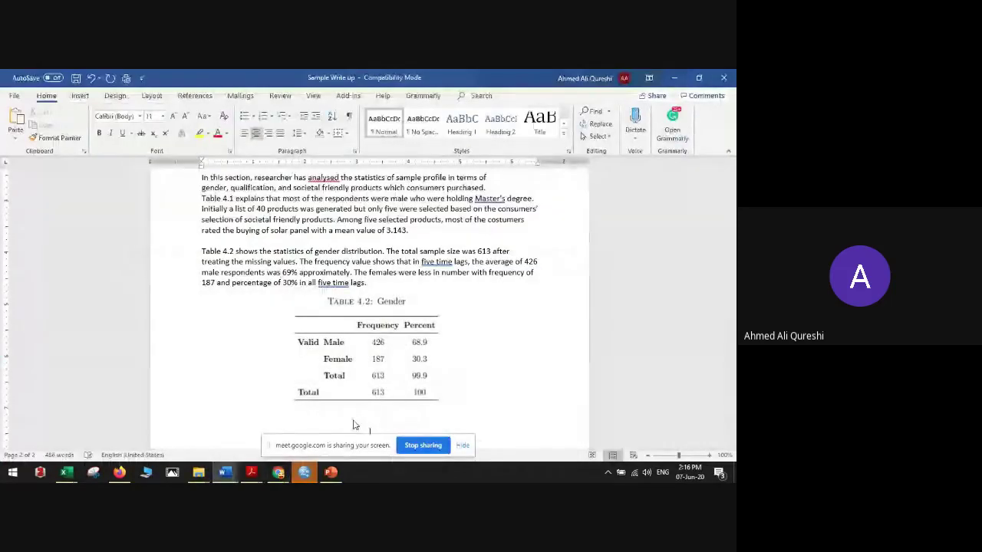
pyautogui.scroll(-4, 354, 424)
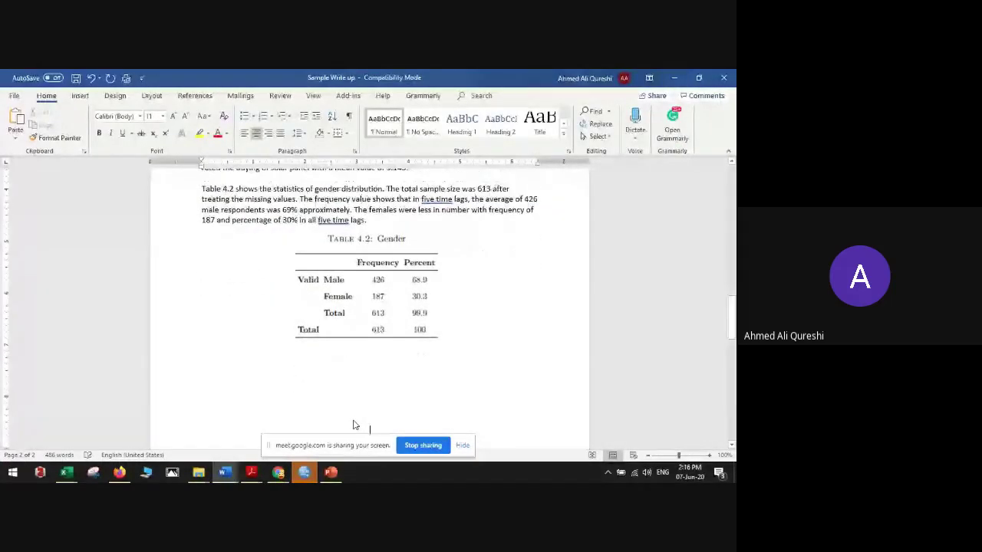
pyautogui.click(383, 284)
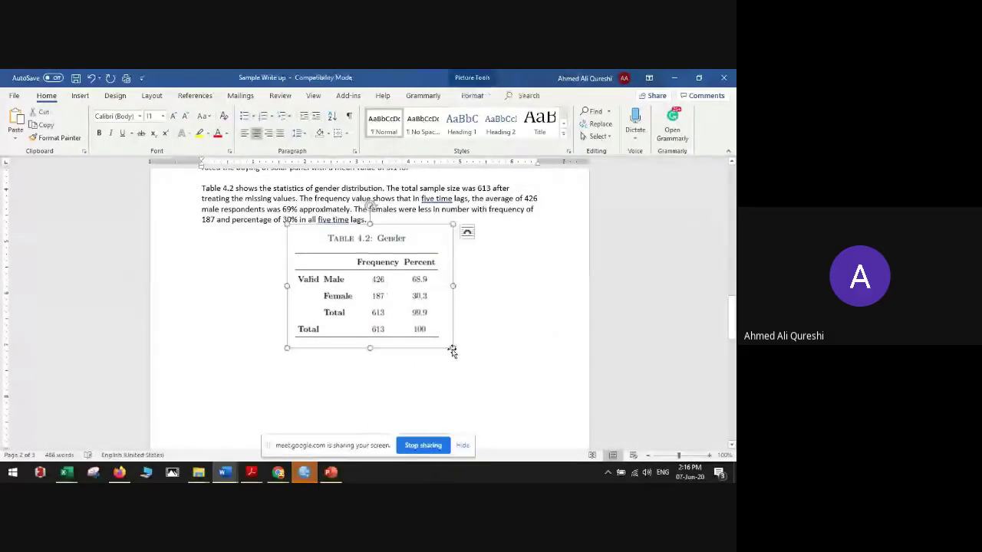
pyautogui.moveTo(453, 348); pyautogui.dragTo(508, 384)
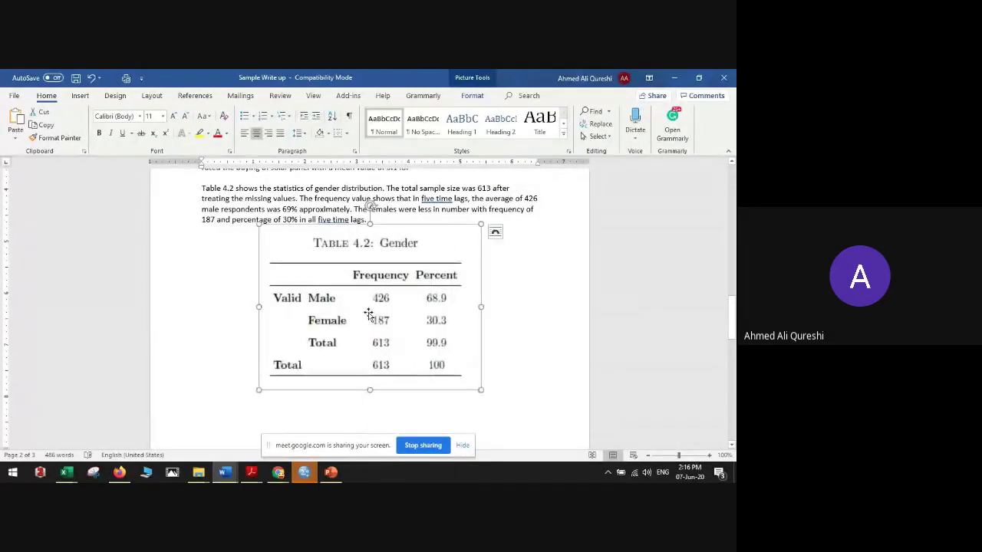
pyautogui.click(204, 338)
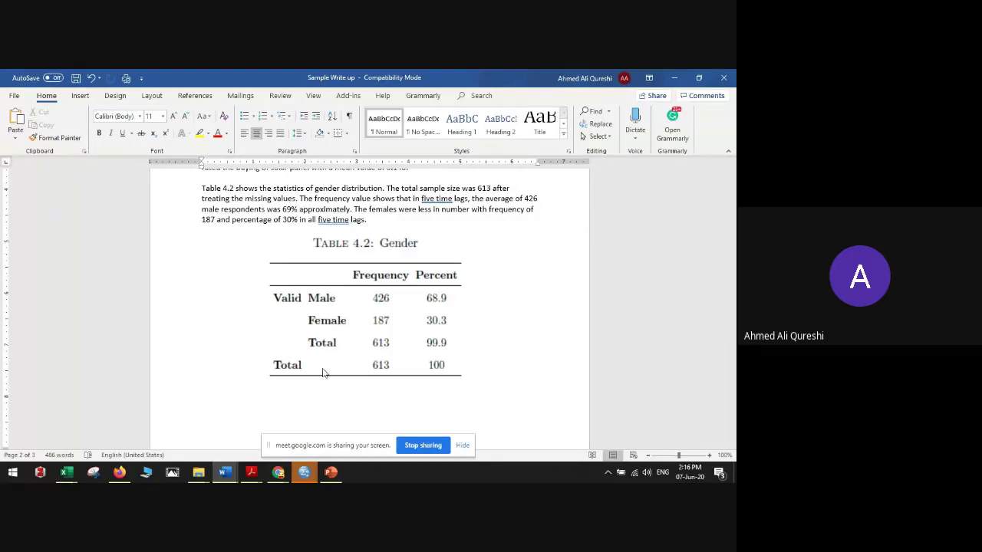
pyautogui.press('Return')
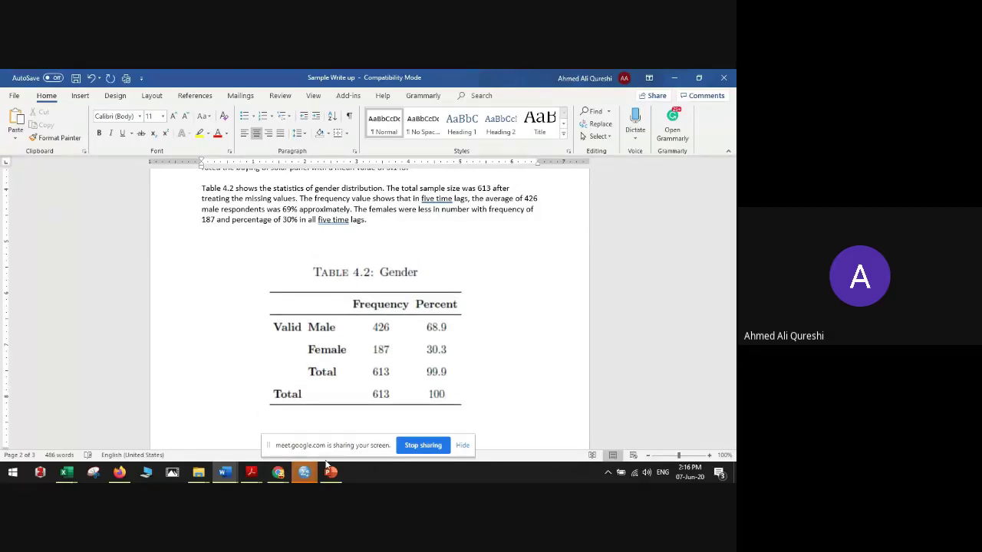
# Step: Switch to the SPSS output viewer, examine the format of the Gender * Age Crosstabulation, and return to Document3 in Word
pyautogui.click(304, 469)
pyautogui.click(307, 421)
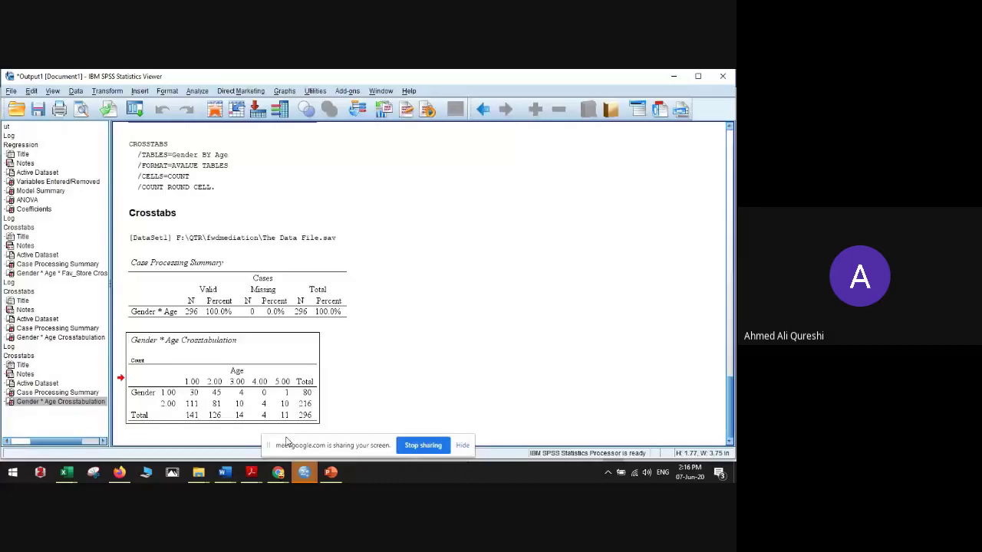
pyautogui.click(276, 373)
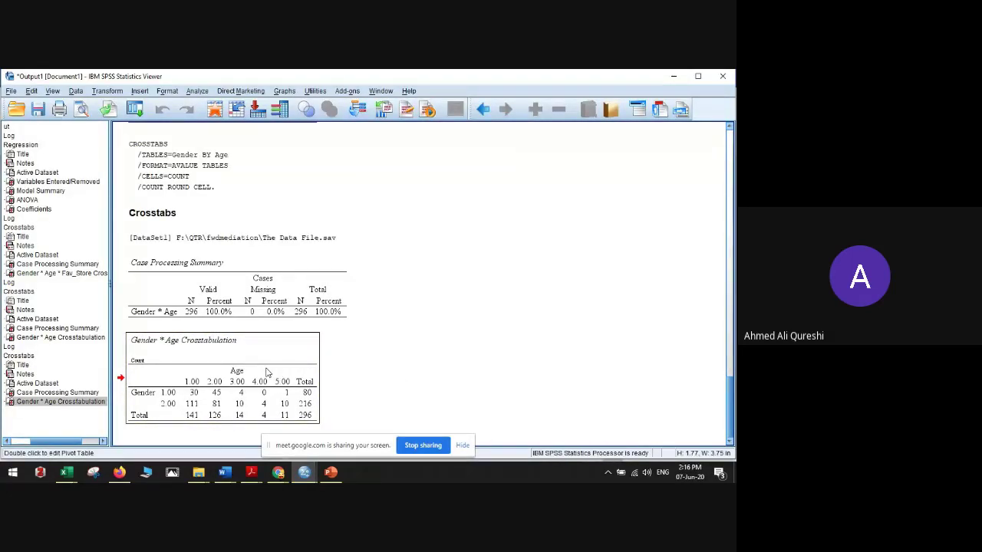
pyautogui.doubleClick(265, 374)
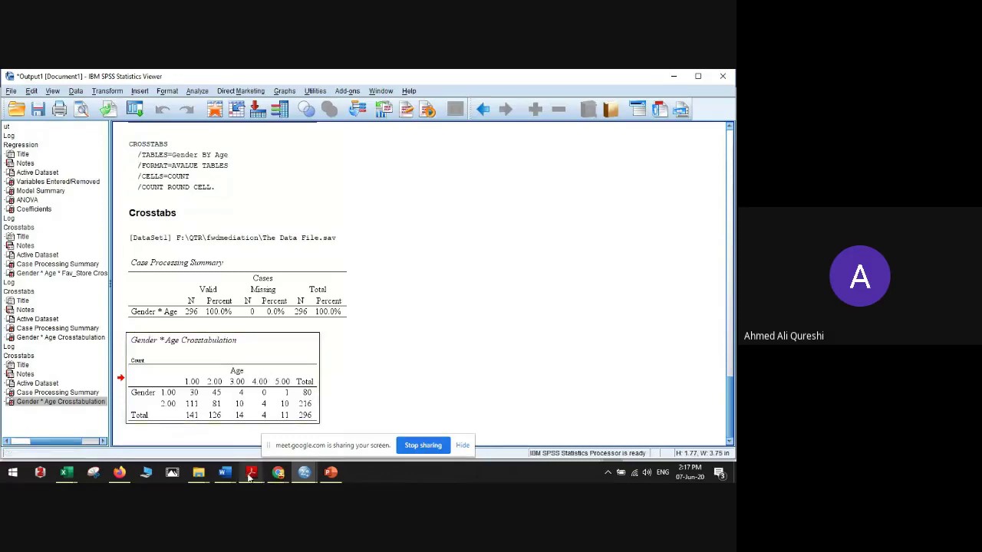
pyautogui.click(224, 472)
pyautogui.click(348, 427)
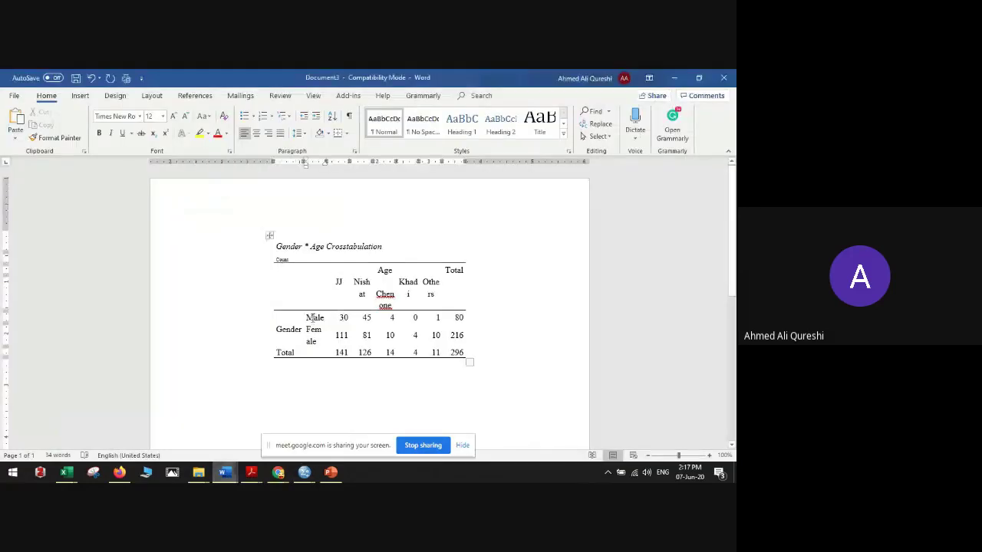
# Step: Apply All Borders to the whole Gender * Age Crosstabulation table
pyautogui.click(271, 235)
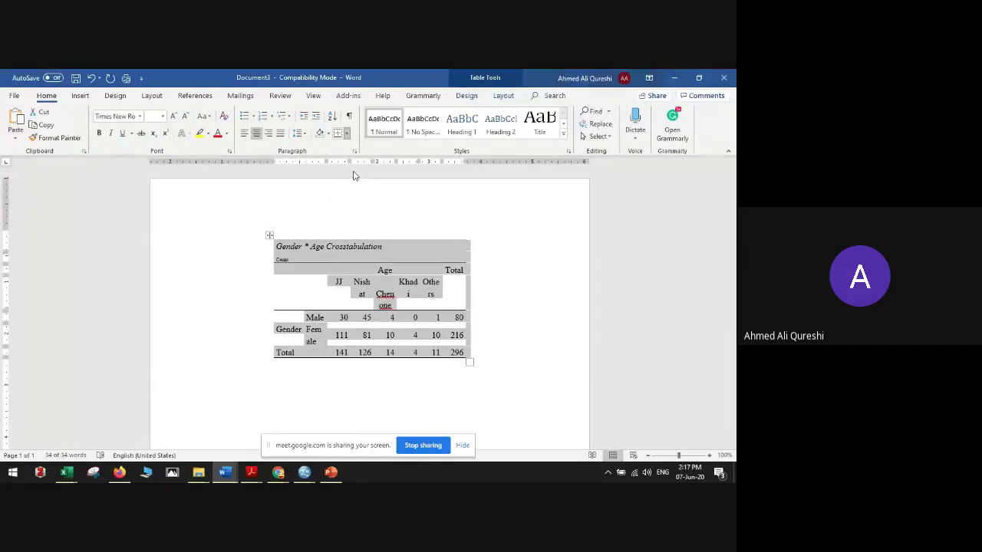
pyautogui.click(345, 133)
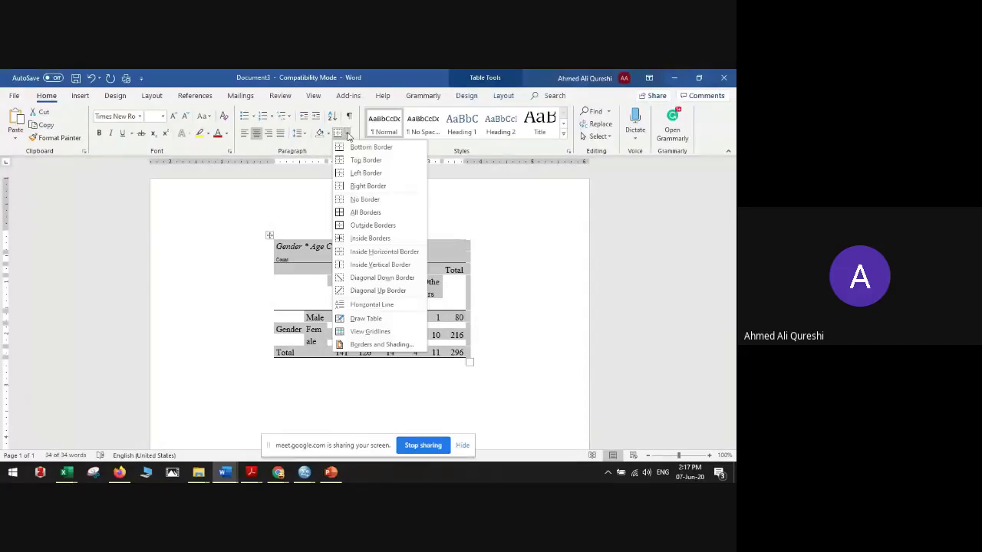
pyautogui.click(365, 213)
pyautogui.click(361, 295)
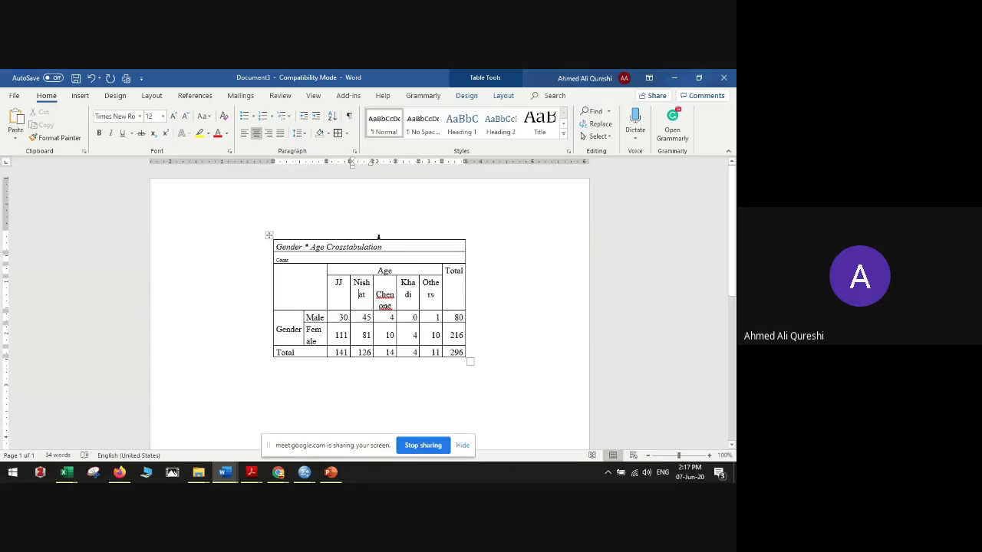
# Step: Remove every border from the whole Gender * Age Crosstabulation table
pyautogui.click(269, 235)
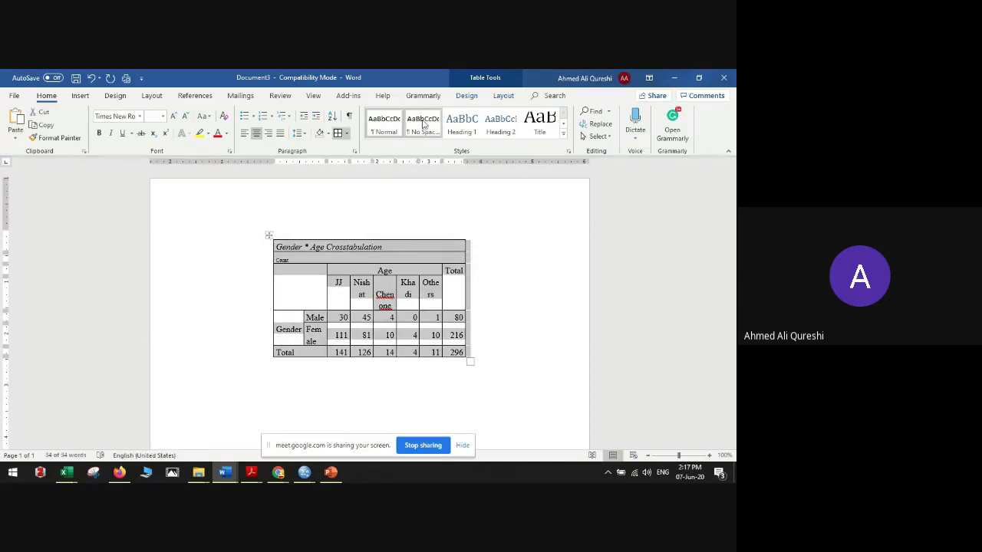
pyautogui.click(347, 133)
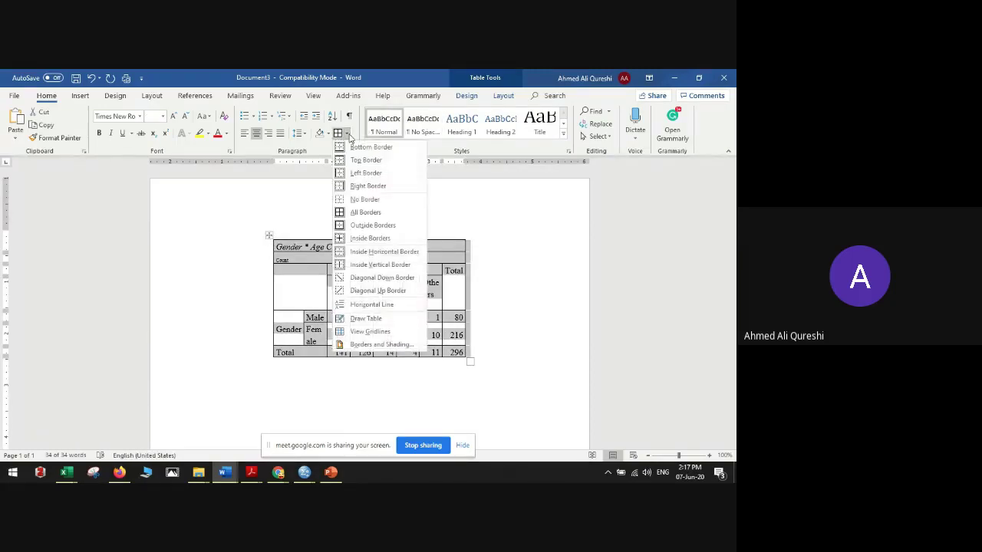
pyautogui.click(365, 199)
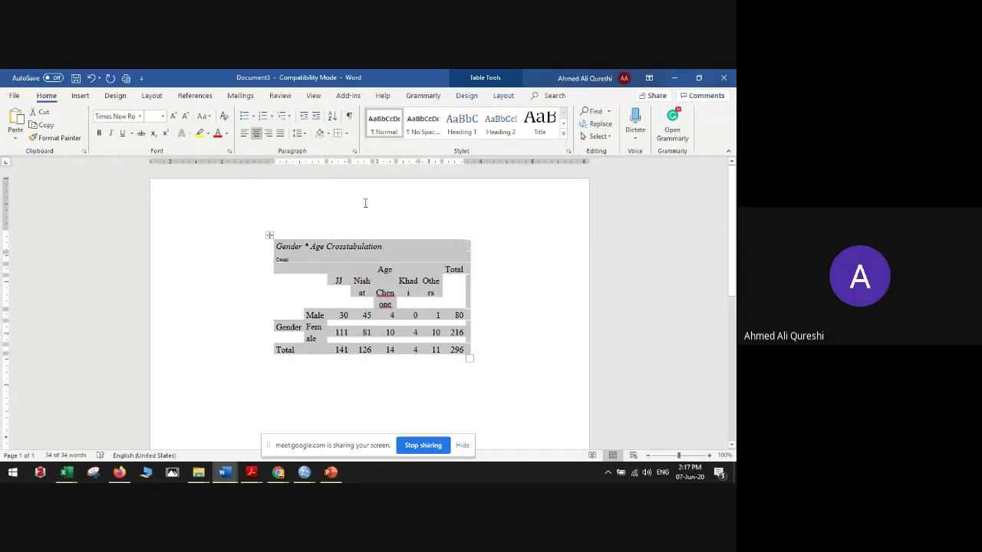
pyautogui.click(365, 254)
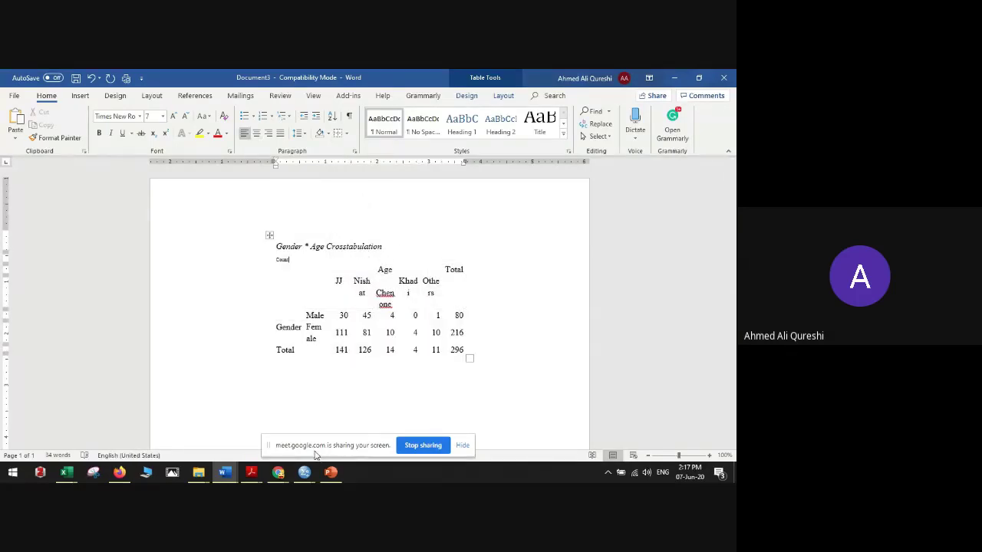
# Step: Switch to the Sample Write up document to examine the horizontal rules of Table 4.2, and return to Document3
pyautogui.moveTo(231, 473)
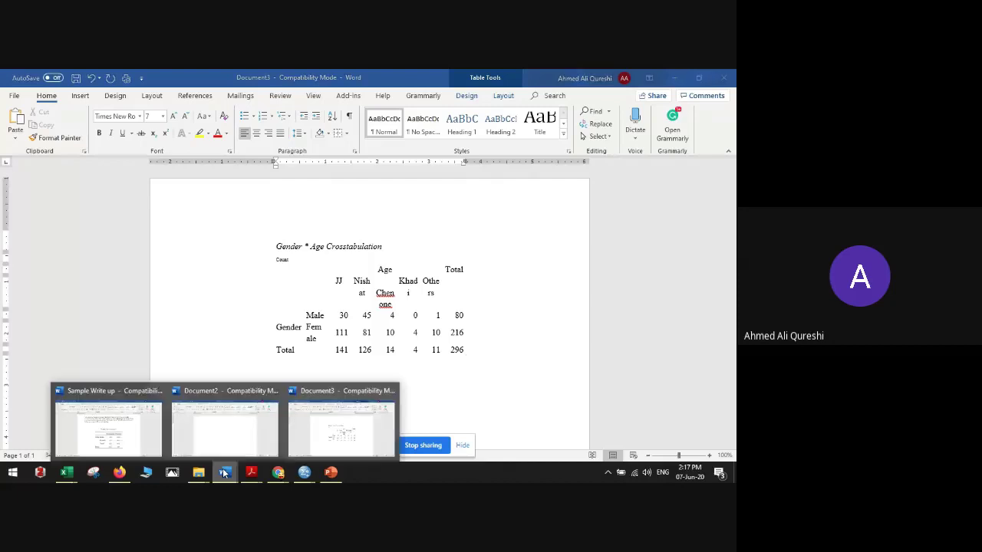
pyautogui.click(108, 437)
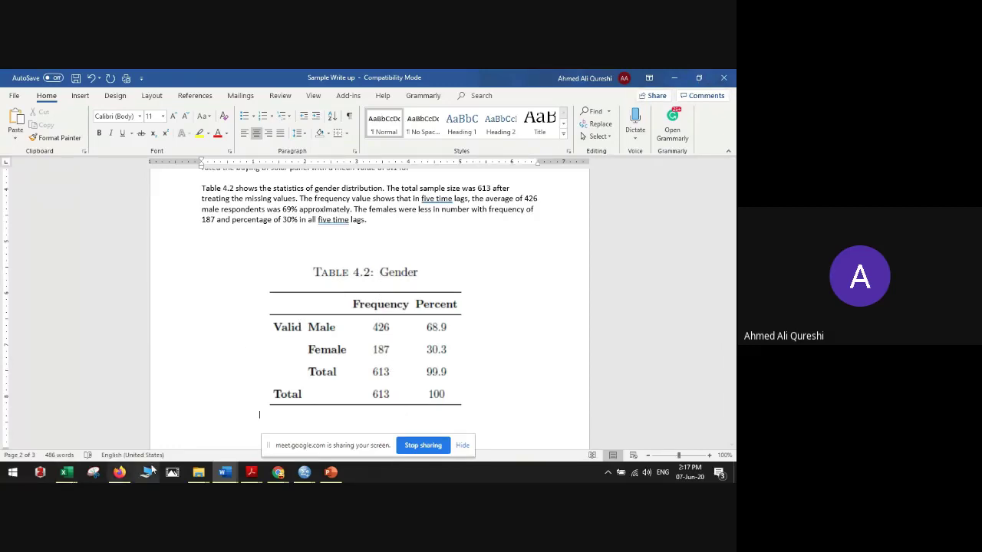
pyautogui.moveTo(224, 472)
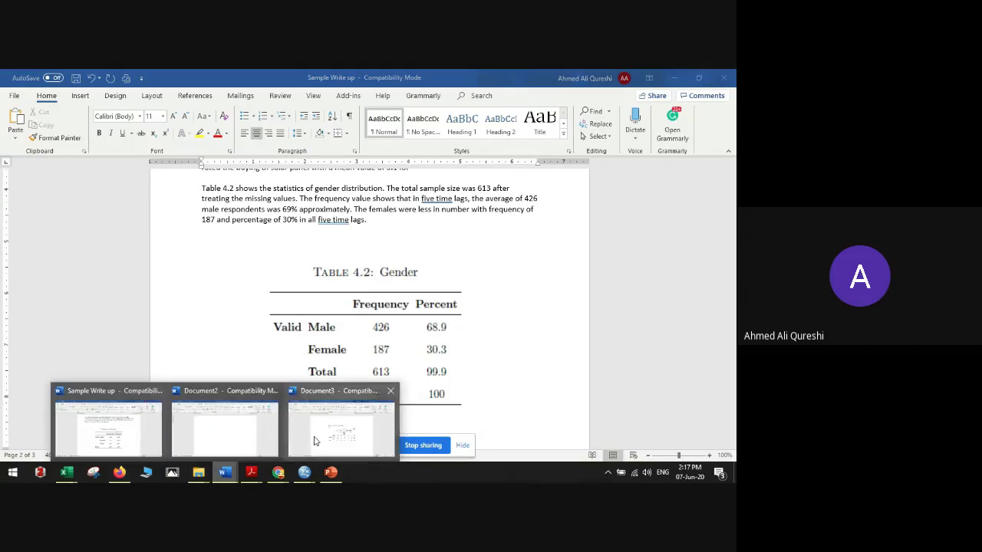
pyautogui.click(315, 437)
# Step: Add a bottom border beneath the table's Gender * Age Crosstabulation title row
pyautogui.moveTo(386, 247); pyautogui.dragTo(276, 247)
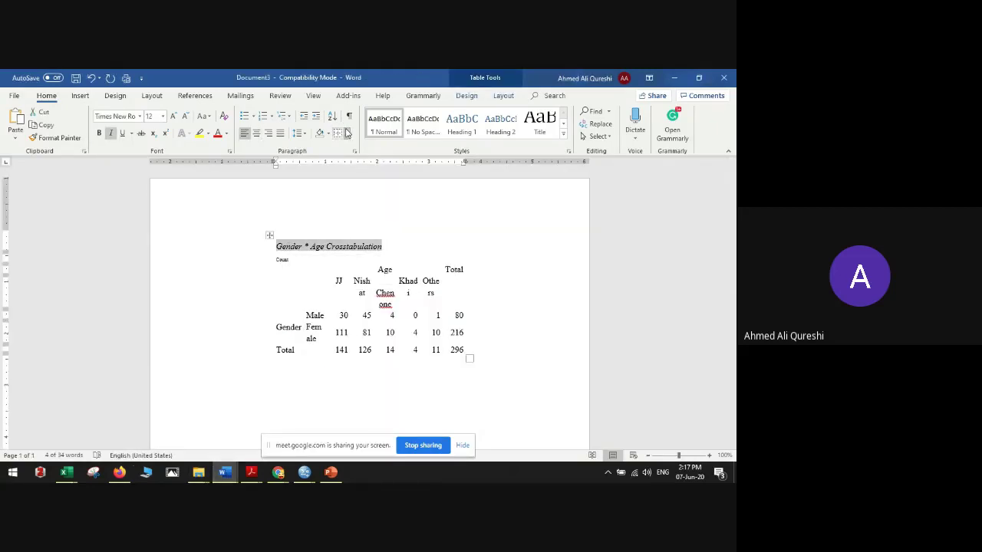
pyautogui.click(346, 134)
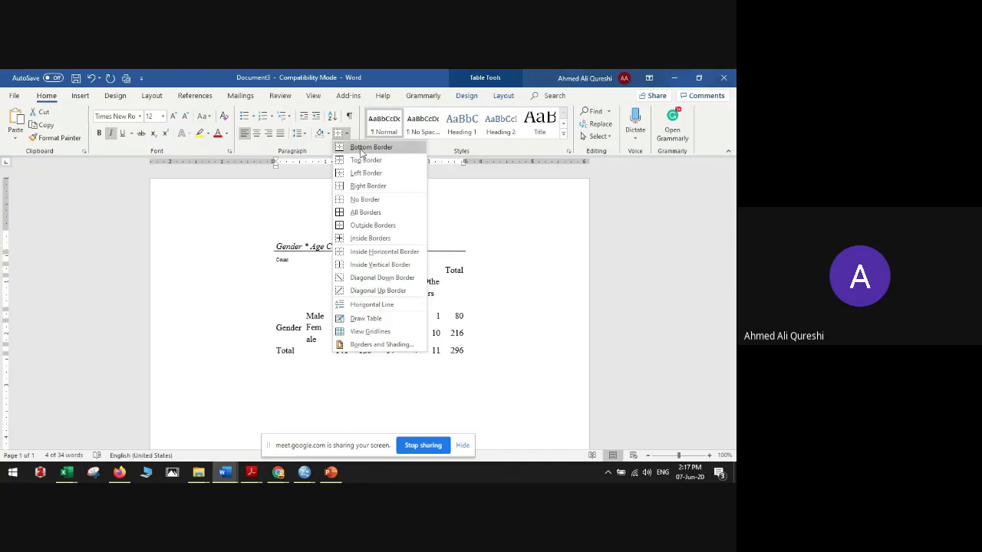
pyautogui.click(360, 152)
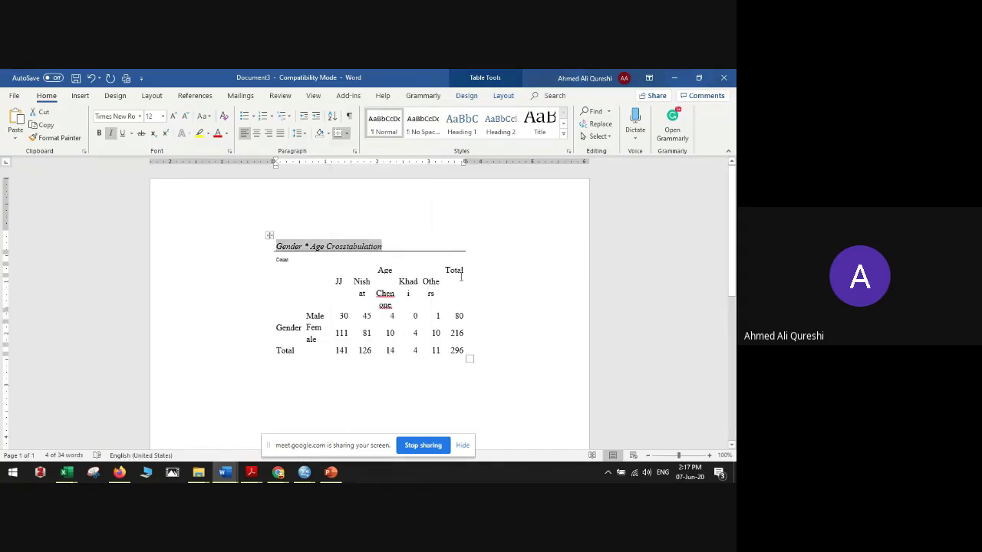
# Step: Add a bottom border beneath the heading cells from JJ to Others and another beneath the final Total row
pyautogui.moveTo(456, 282); pyautogui.dragTo(361, 287)
pyautogui.click(415, 288)
pyautogui.moveTo(460, 287); pyautogui.dragTo(337, 290)
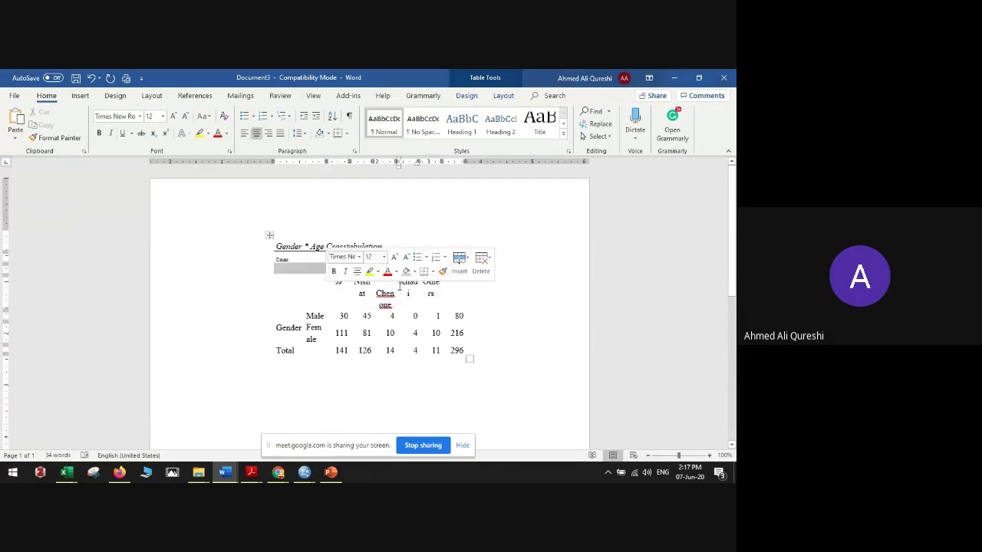
pyautogui.click(429, 288)
pyautogui.moveTo(429, 288); pyautogui.dragTo(342, 291)
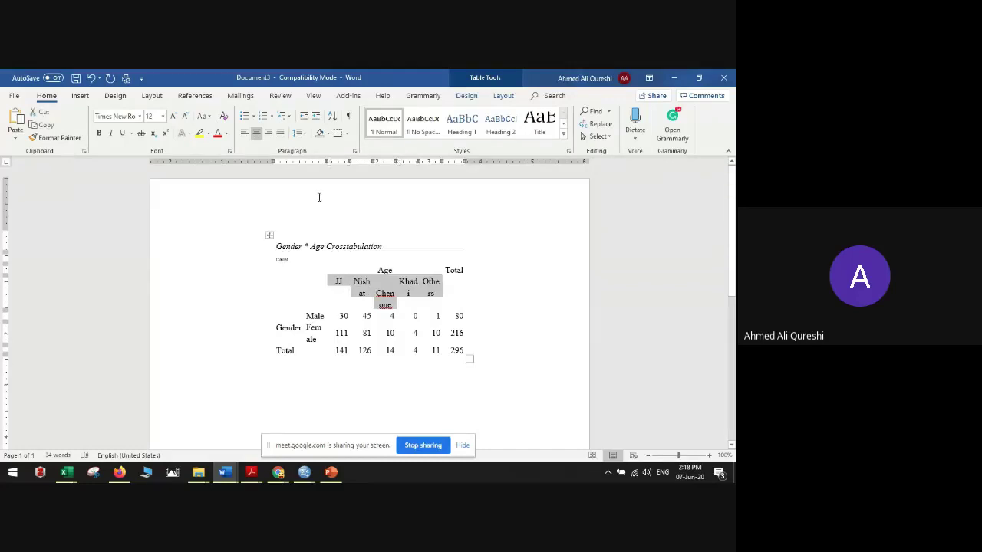
pyautogui.click(338, 132)
pyautogui.click(385, 294)
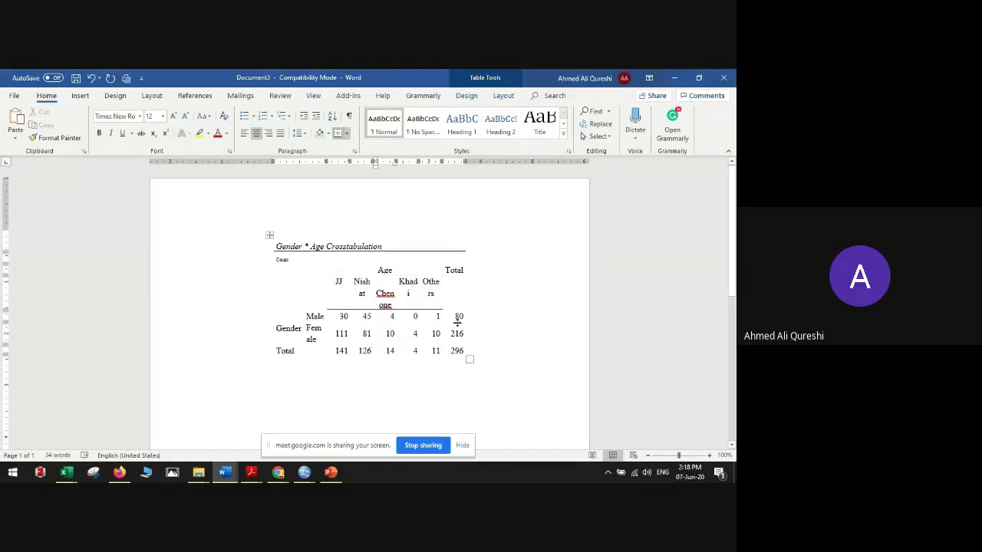
pyautogui.moveTo(463, 354); pyautogui.dragTo(279, 351)
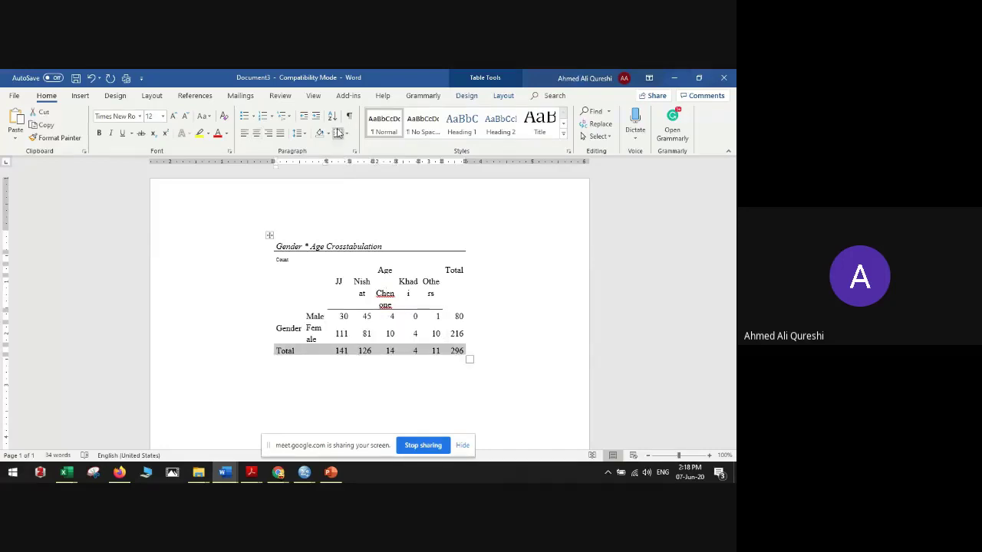
pyautogui.click(536, 374)
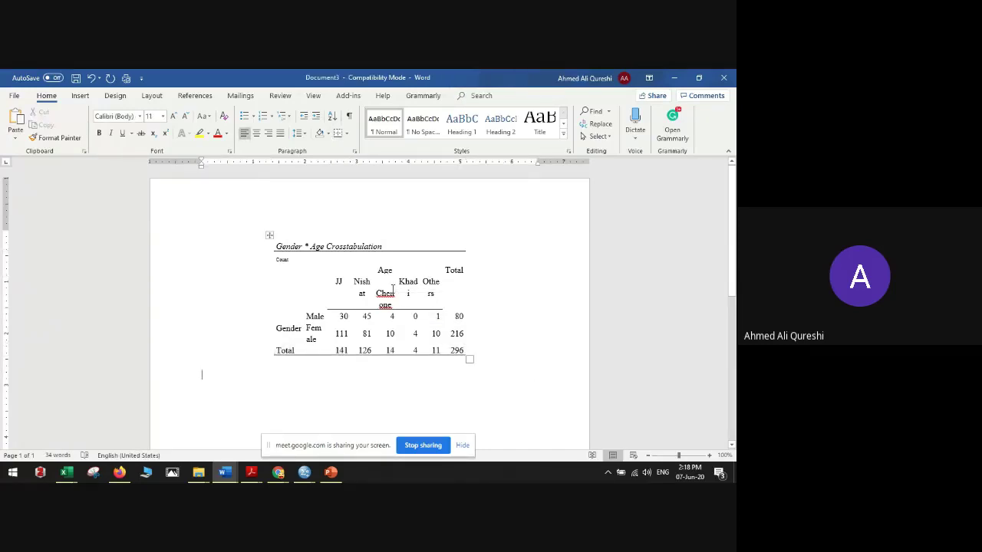
# Step: Try to add a bottom border beneath the Total heading cell of the crosstabulation table
pyautogui.click(455, 295)
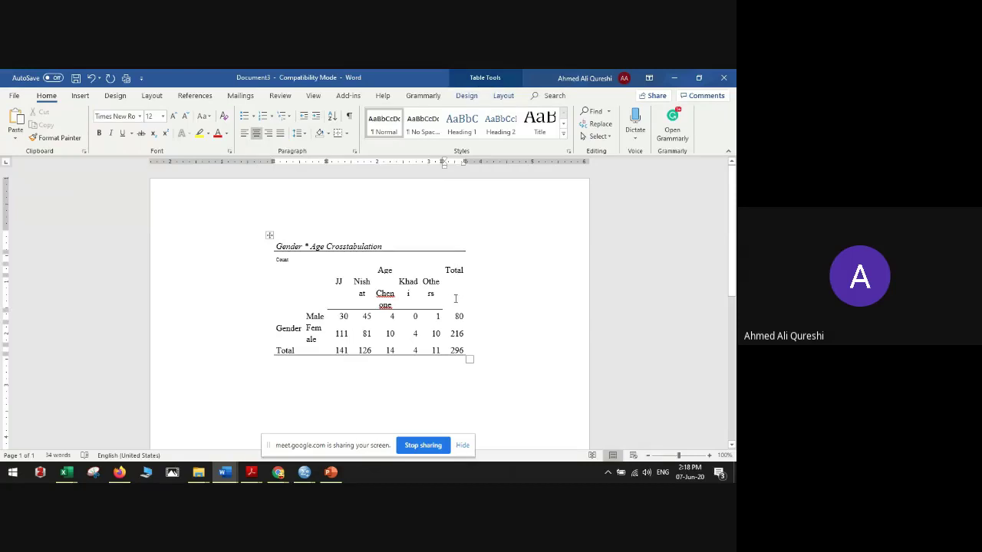
pyautogui.moveTo(455, 299); pyautogui.dragTo(360, 291)
pyautogui.click(452, 307)
pyautogui.click(269, 236)
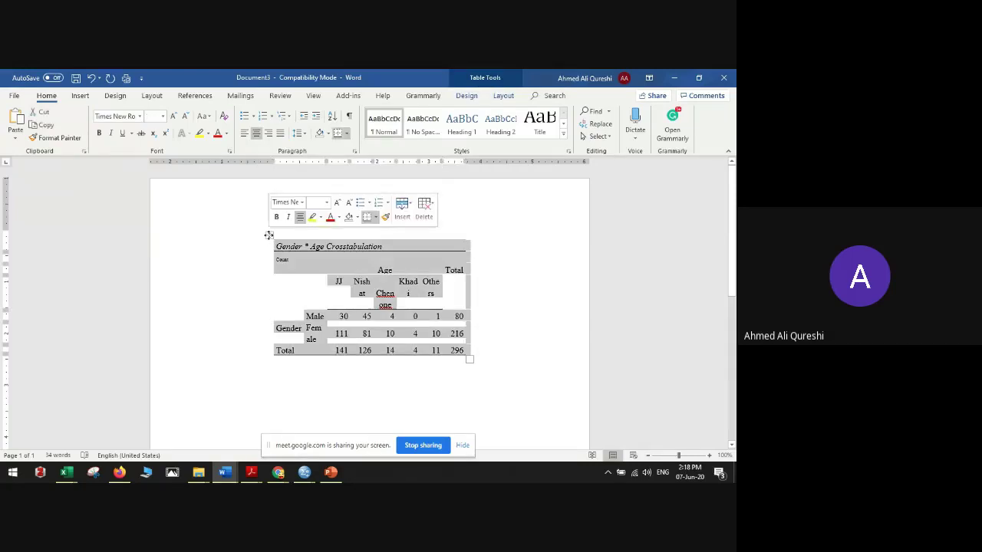
pyautogui.click(455, 305)
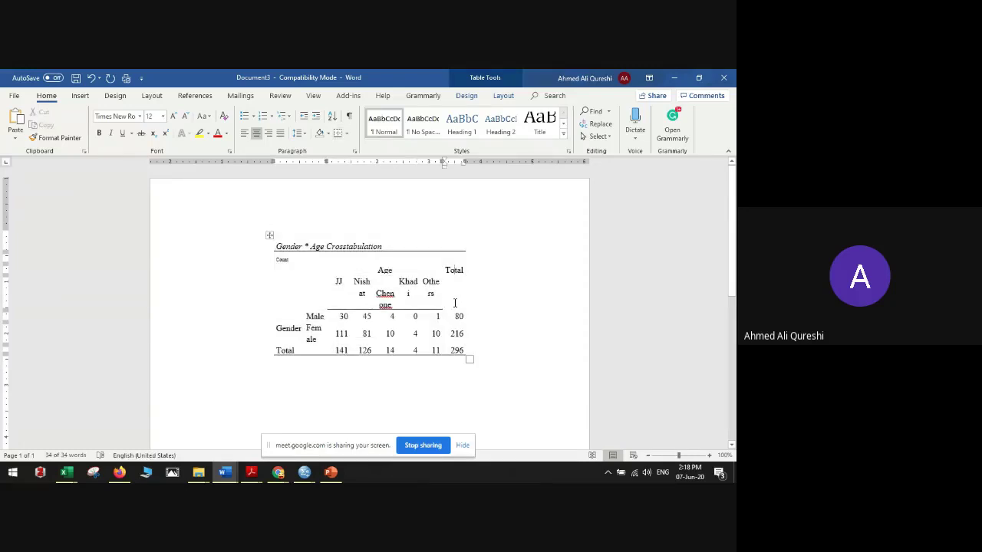
pyautogui.click(336, 135)
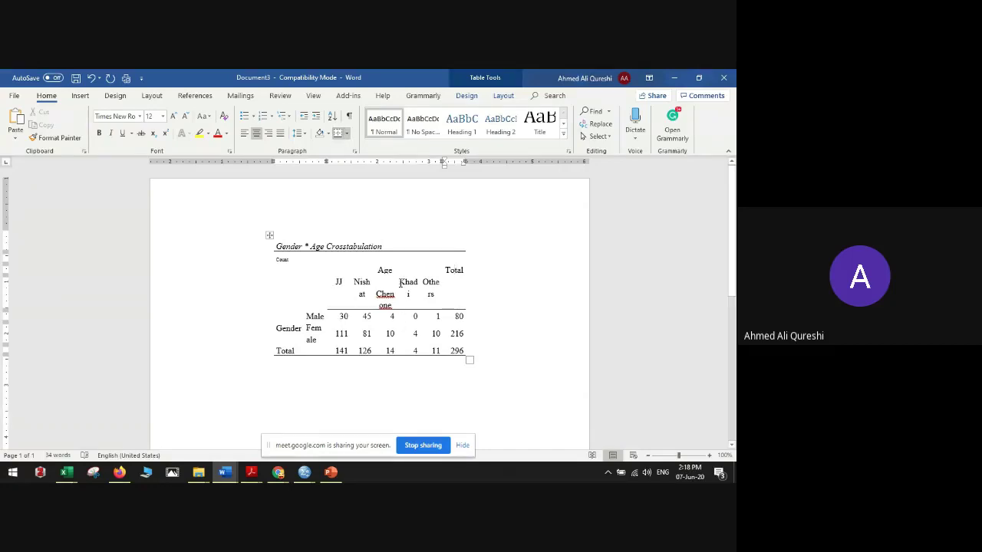
pyautogui.click(302, 308)
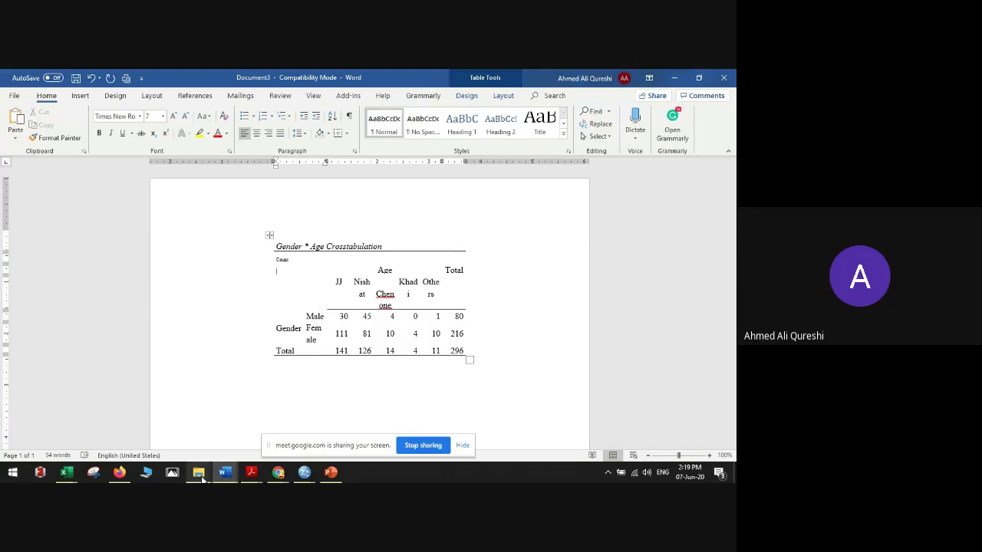
# Step: Switch to the Google Meet window in Chrome to check the meeting chat
pyautogui.moveTo(278, 472)
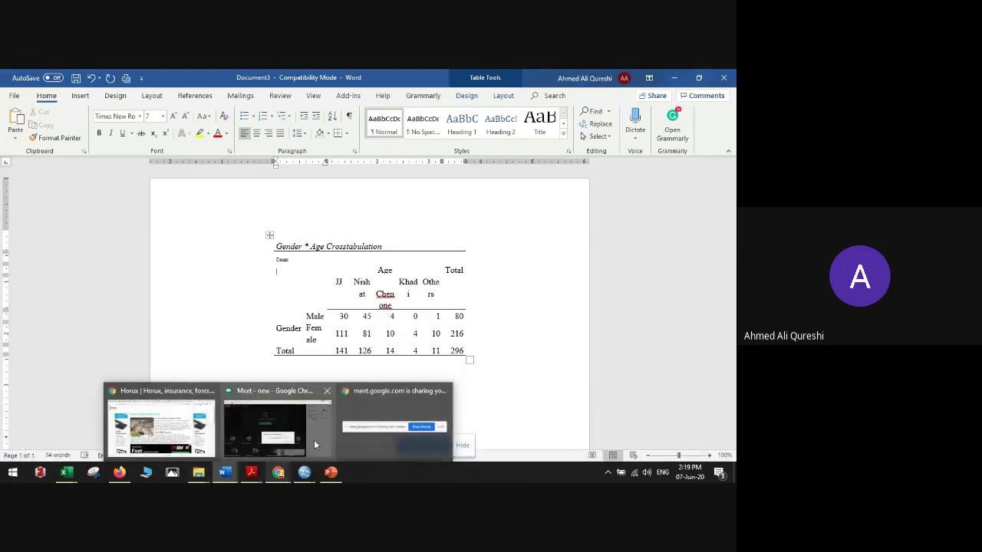
pyautogui.click(245, 417)
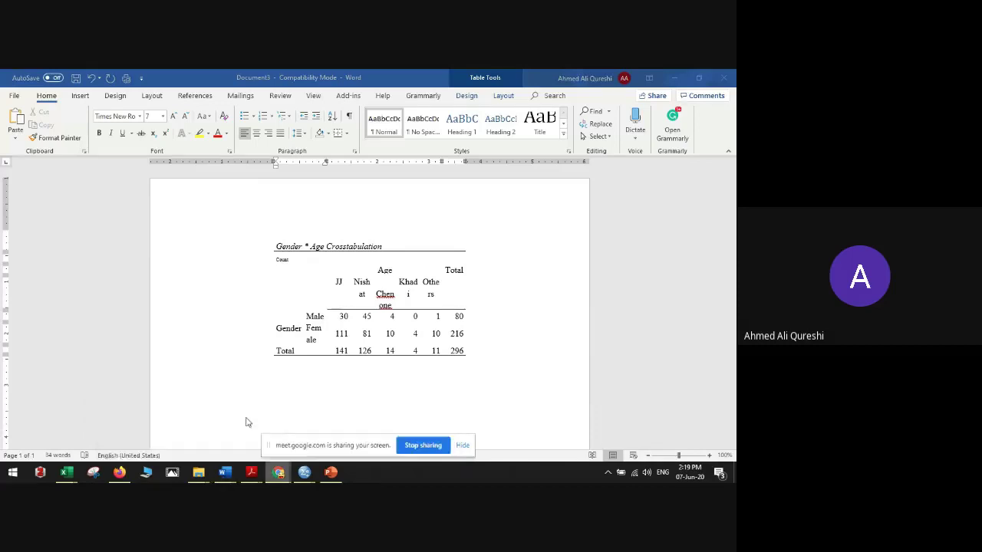
pyautogui.click(476, 310)
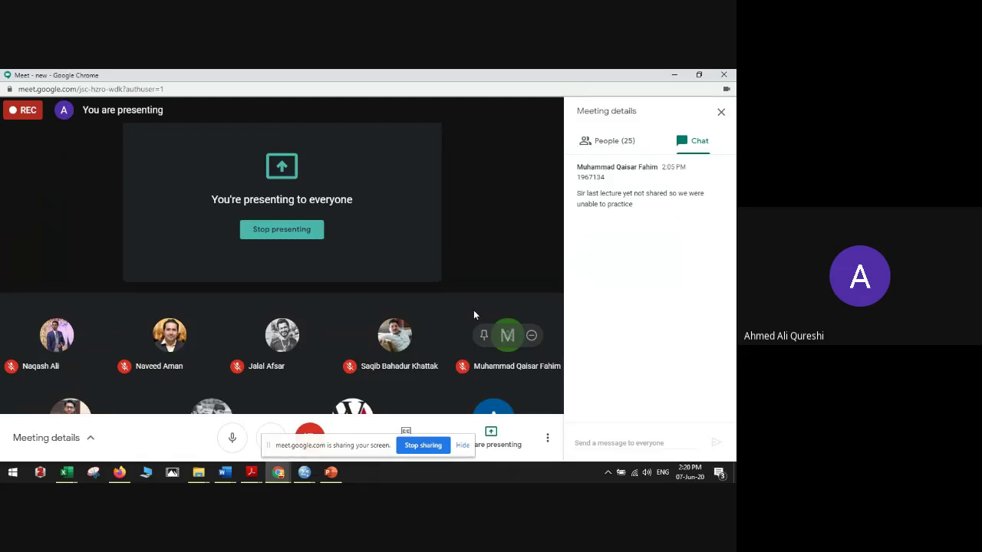
# Step: Switch to SPSS and bring up The Data File.sav in the Data Editor
pyautogui.click(306, 472)
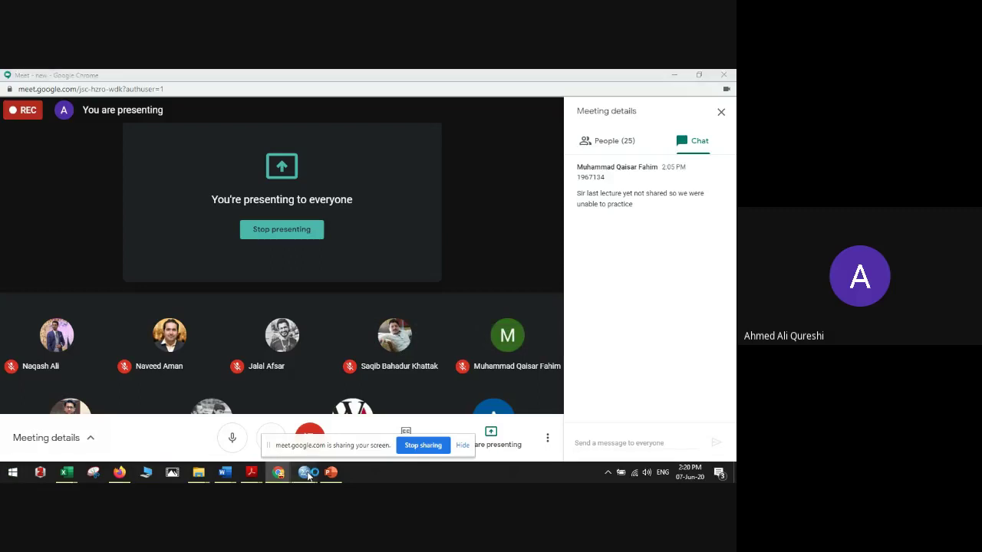
pyautogui.moveTo(306, 472)
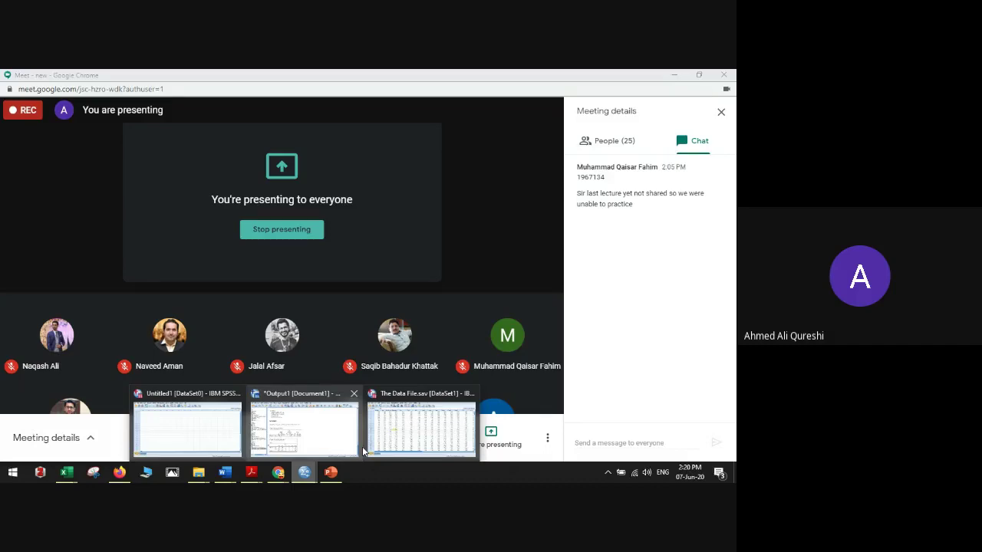
pyautogui.click(368, 441)
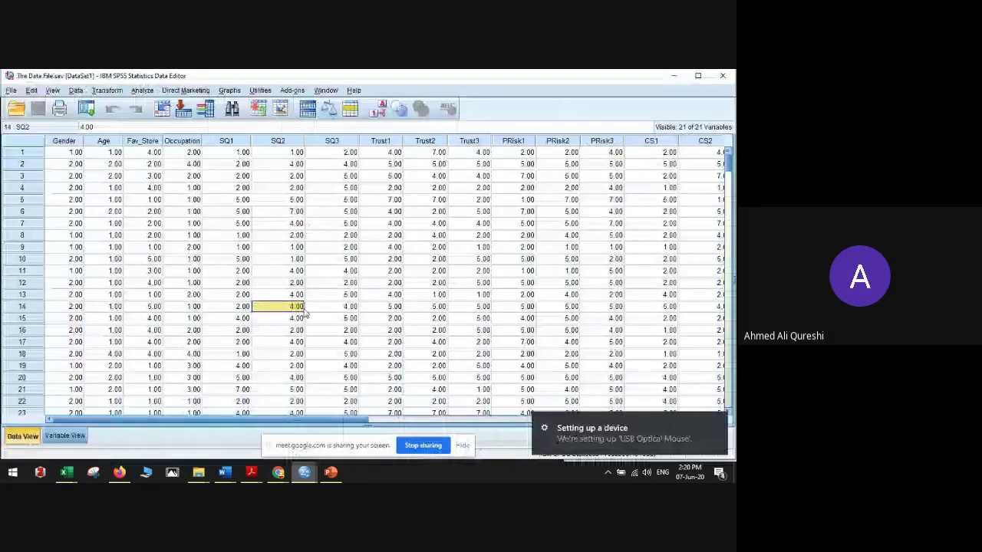
pyautogui.click(144, 247)
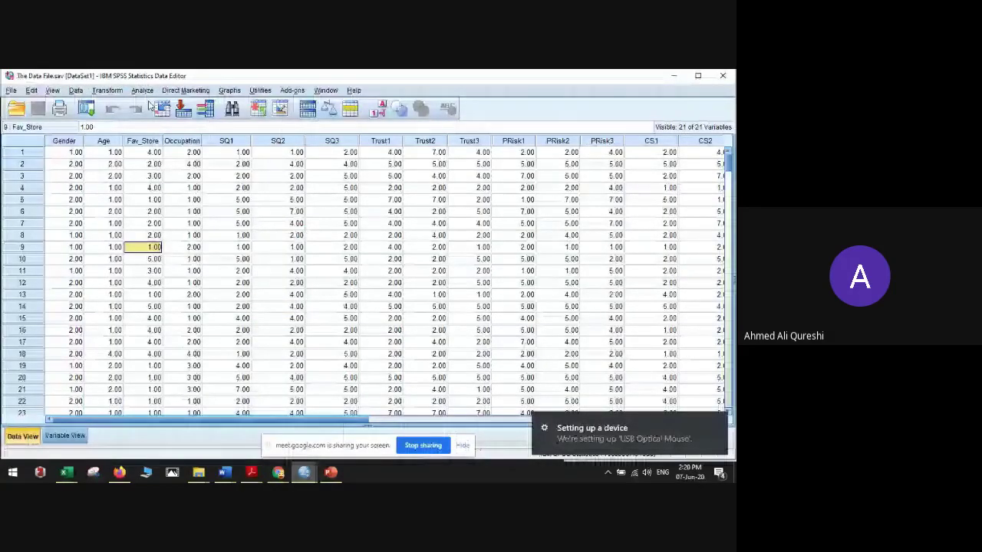
# Step: Run a Crosstabs analysis with Gender in the rows and Occupation replacing Age in the columns
pyautogui.click(142, 91)
pyautogui.moveTo(177, 116)
pyautogui.click(270, 159)
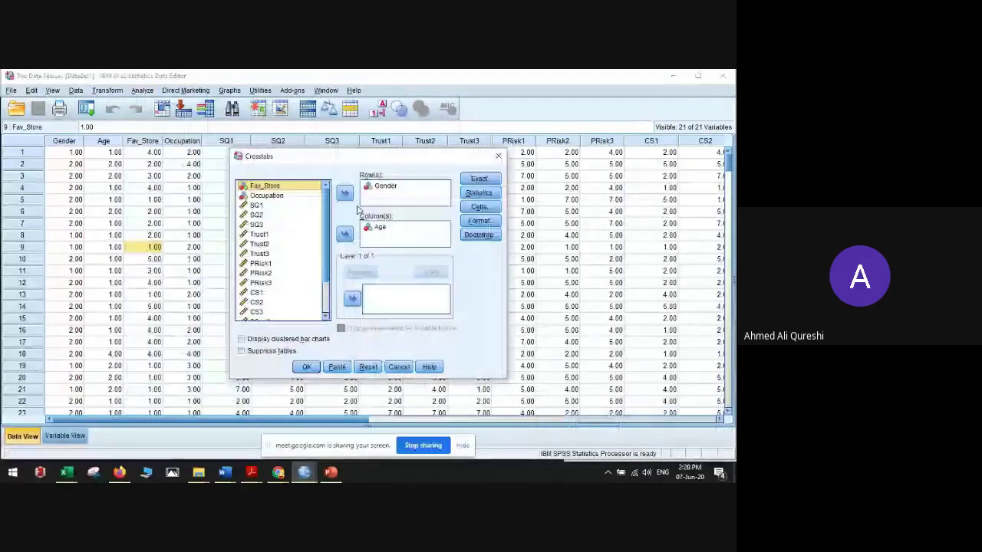
pyautogui.click(381, 227)
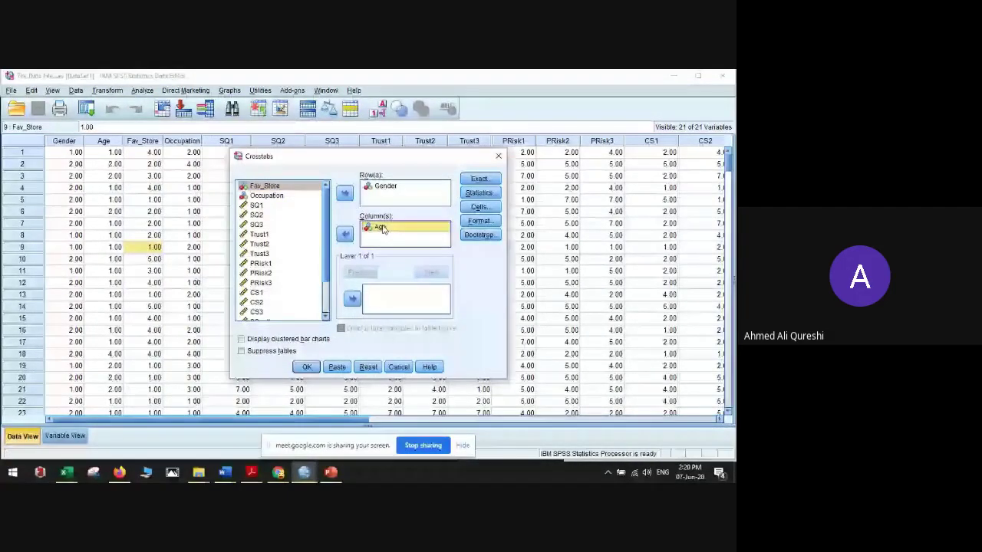
pyautogui.click(345, 233)
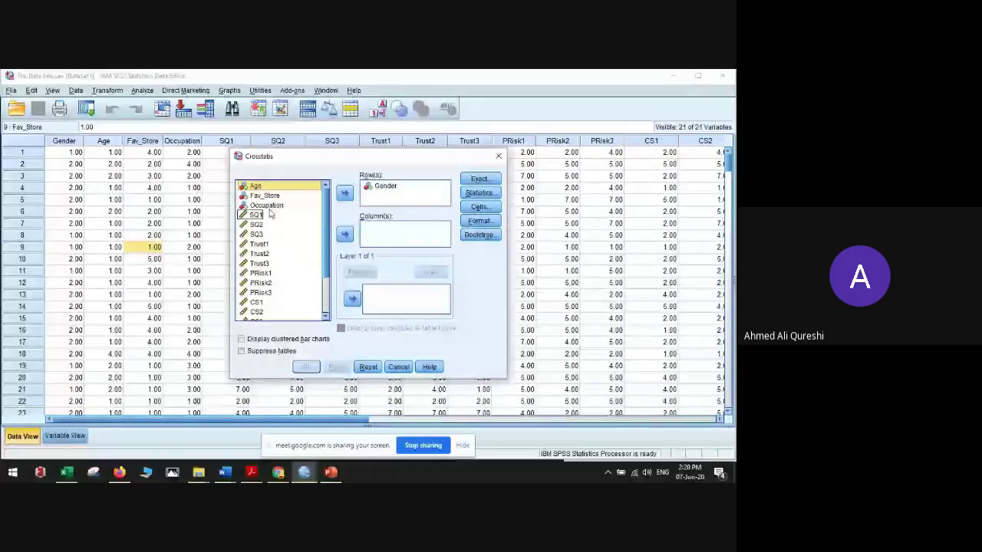
pyautogui.click(266, 205)
pyautogui.click(345, 233)
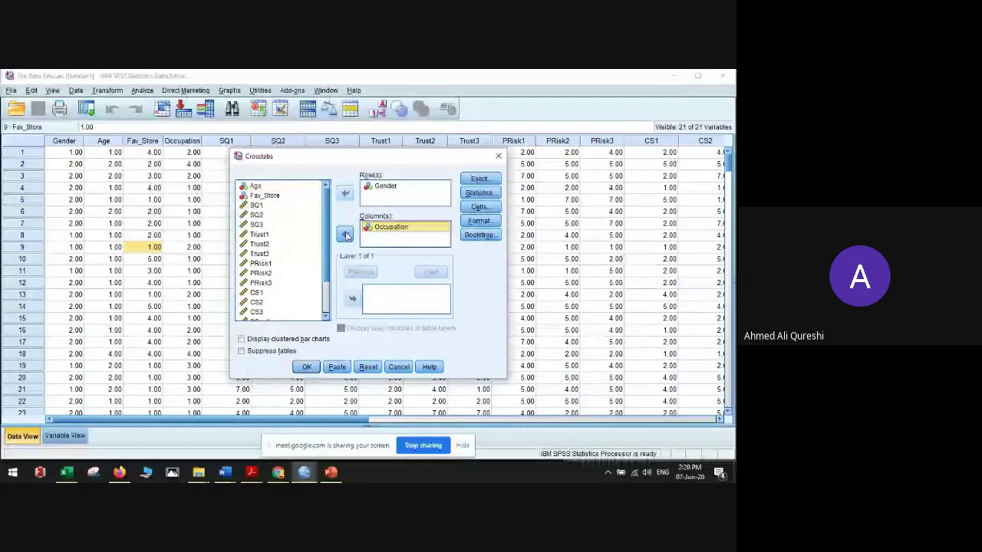
pyautogui.click(315, 367)
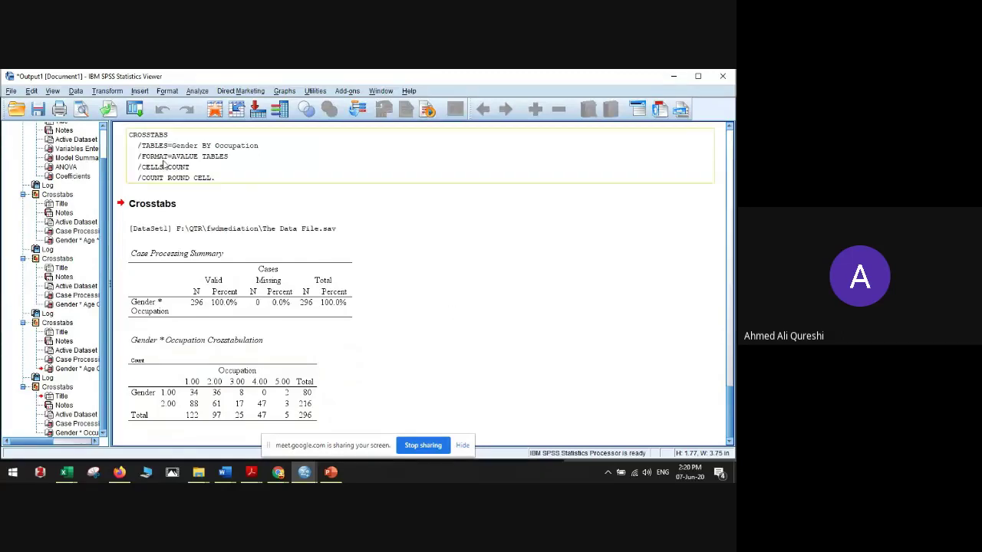
# Step: Return from the output viewer to The Data File.sav in the Data Editor
pyautogui.click(140, 91)
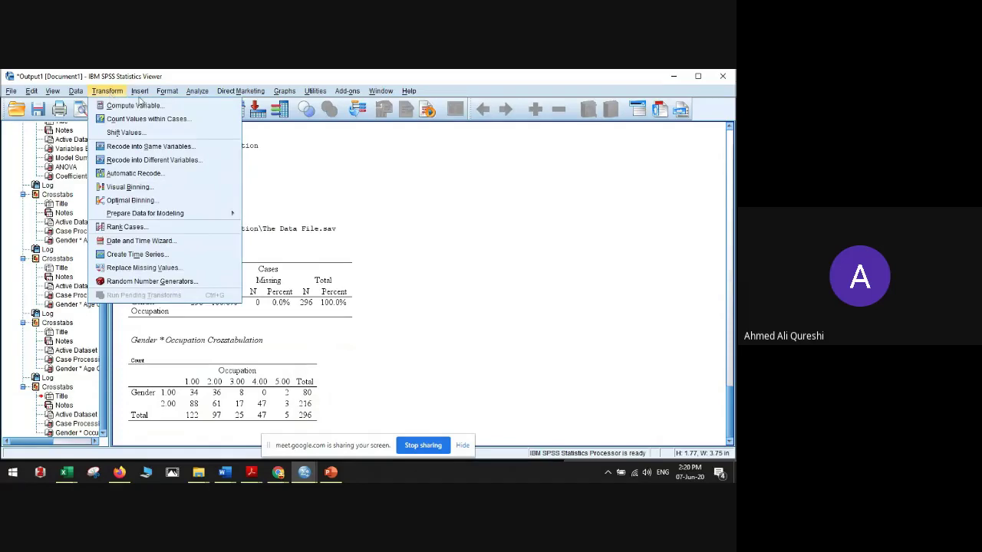
pyautogui.click(356, 278)
pyautogui.click(304, 472)
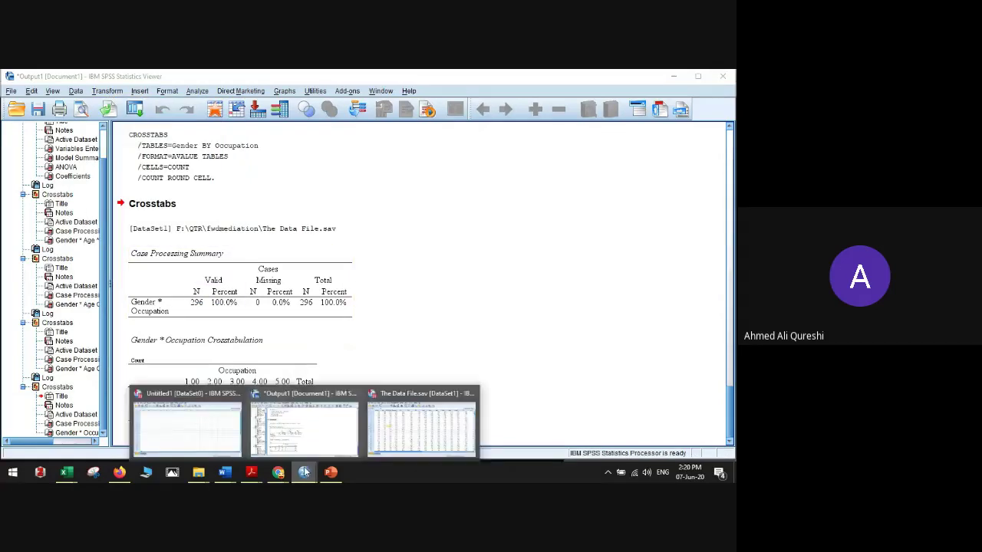
pyautogui.click(305, 425)
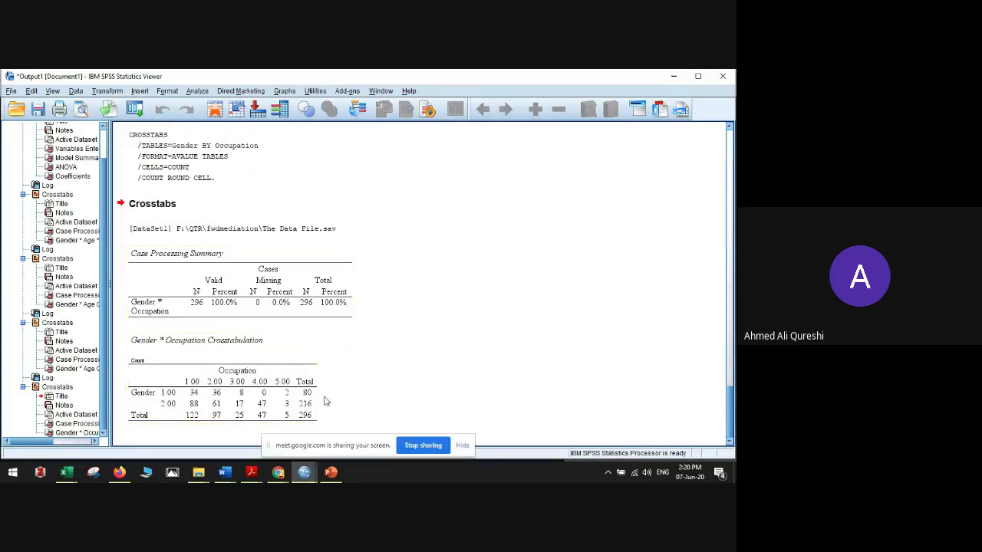
pyautogui.click(305, 471)
pyautogui.click(407, 450)
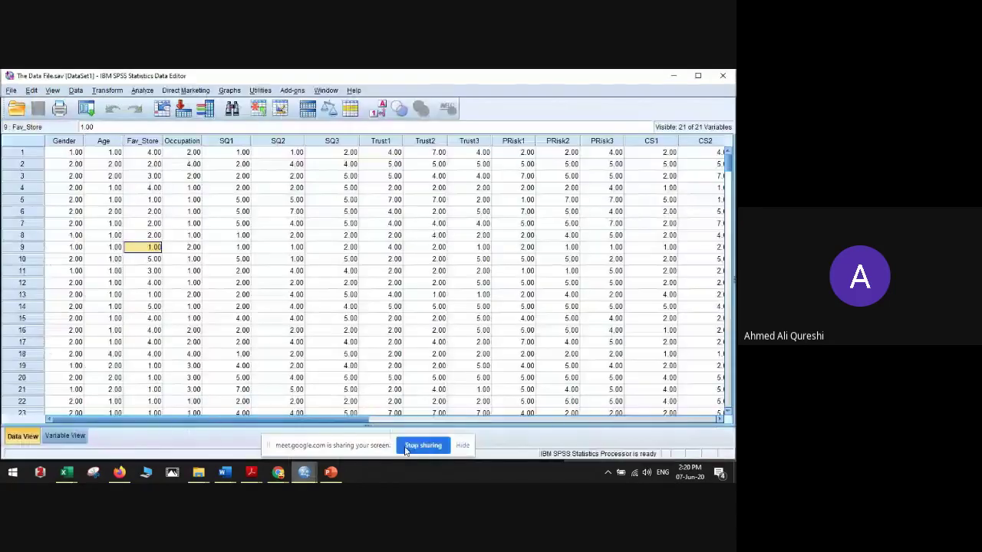
# Step: Run Crosstabs with Gender and Fav_Store as row variables and Occupation and Age as column variables
pyautogui.click(142, 90)
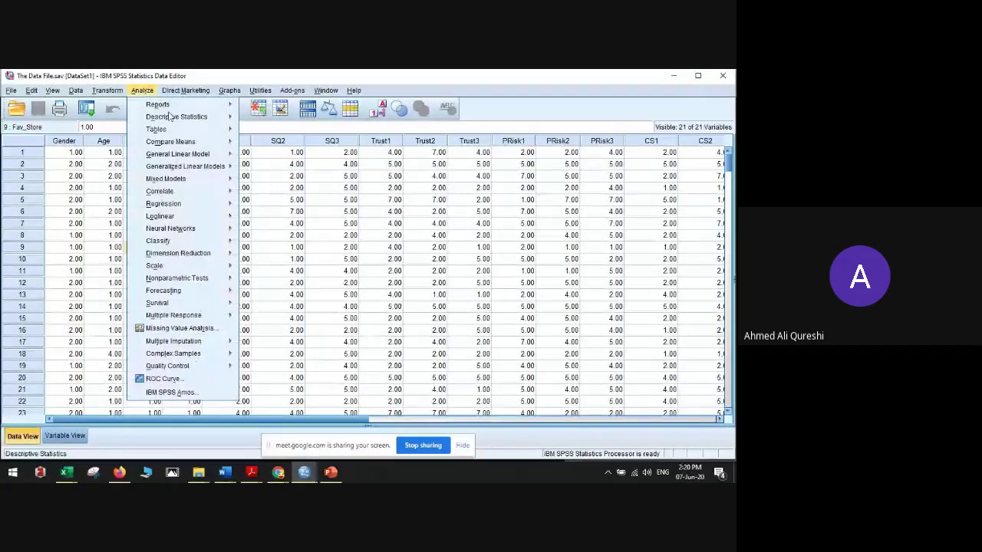
pyautogui.moveTo(168, 115)
pyautogui.click(268, 158)
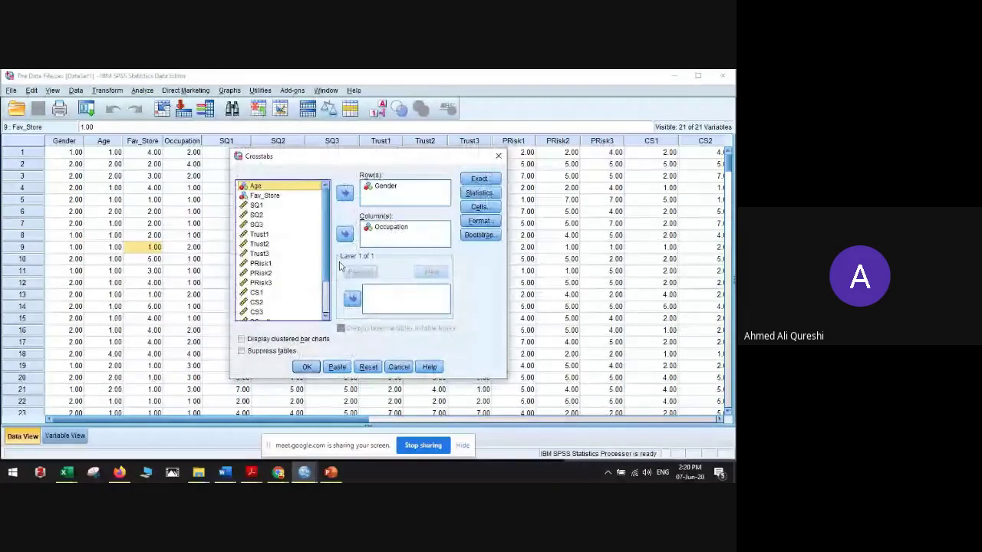
pyautogui.click(270, 196)
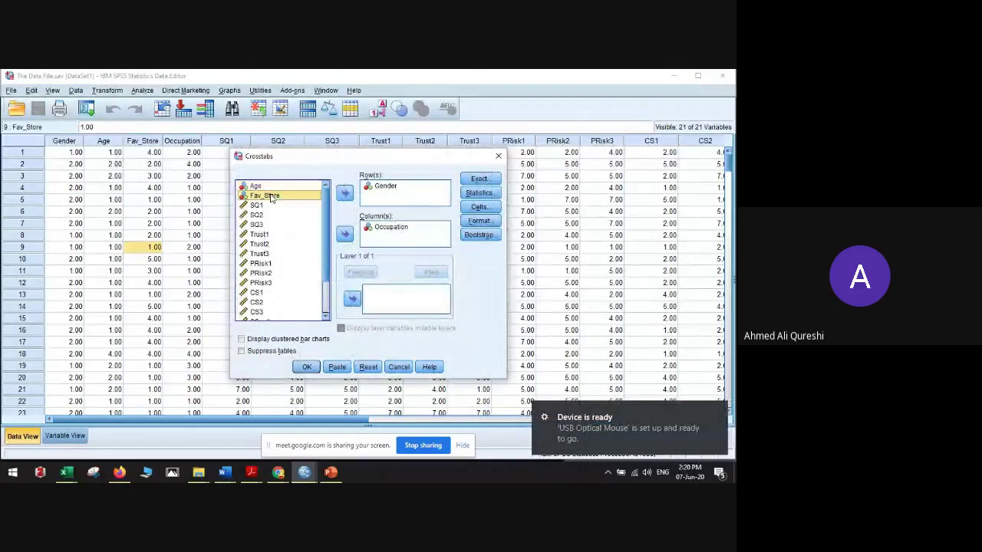
pyautogui.click(256, 186)
pyautogui.click(346, 234)
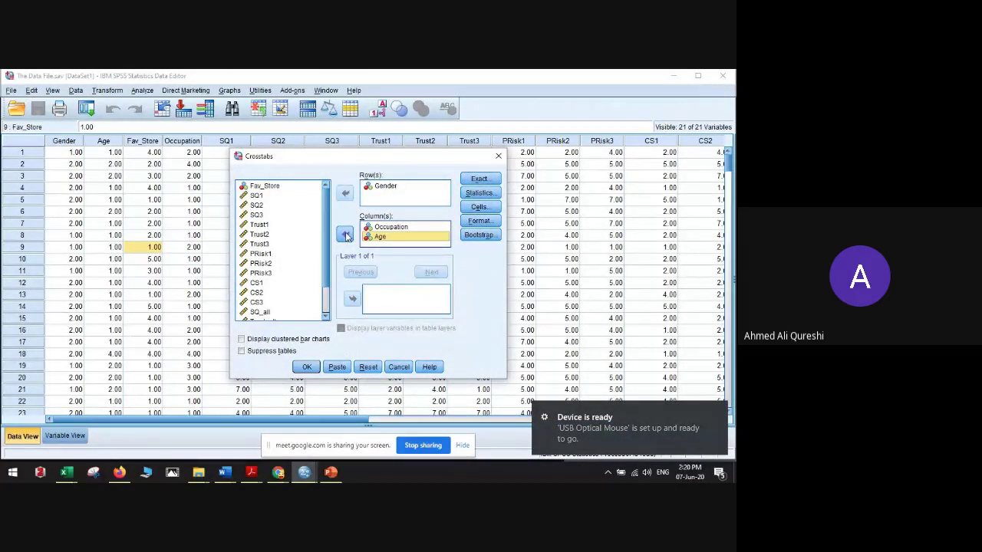
pyautogui.click(270, 187)
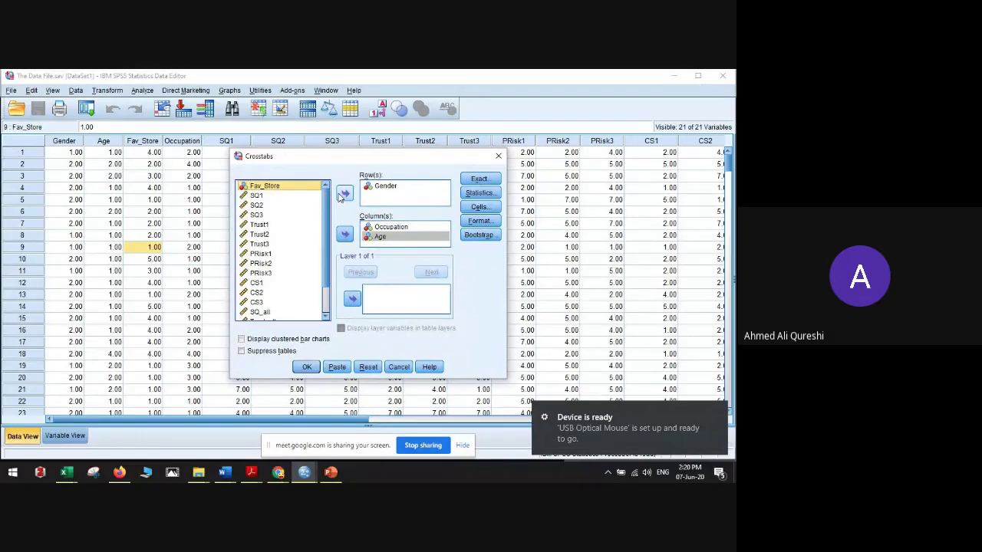
pyautogui.click(343, 194)
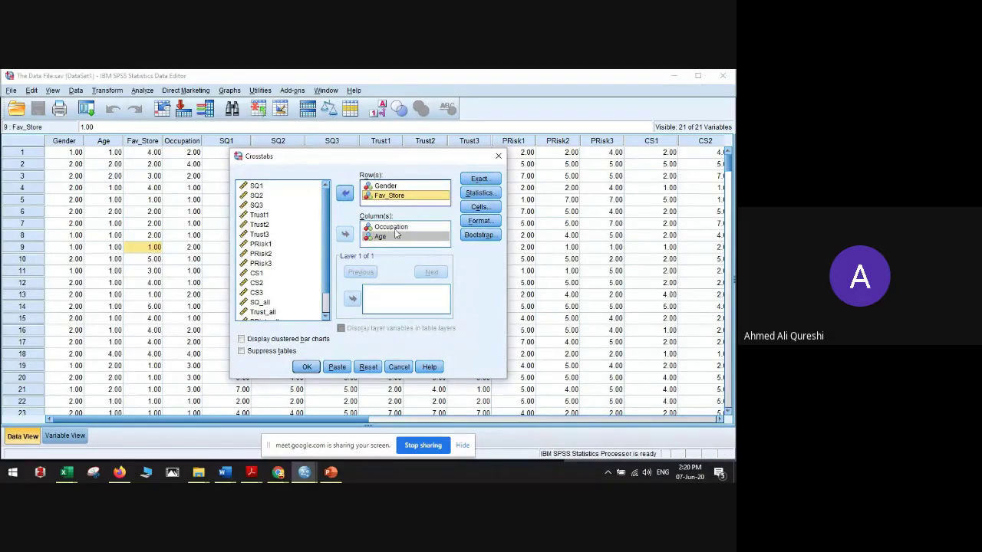
pyautogui.click(311, 366)
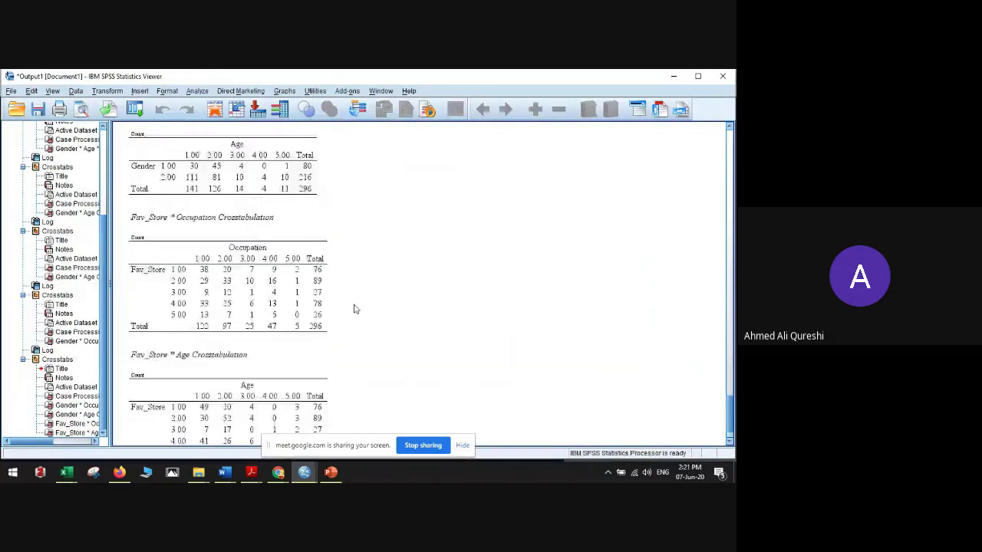
# Step: Examine the four crosstabulations of Gender and Fav_Store by Occupation and Age, and their Case Processing Summary
pyautogui.scroll(1, 355, 309)
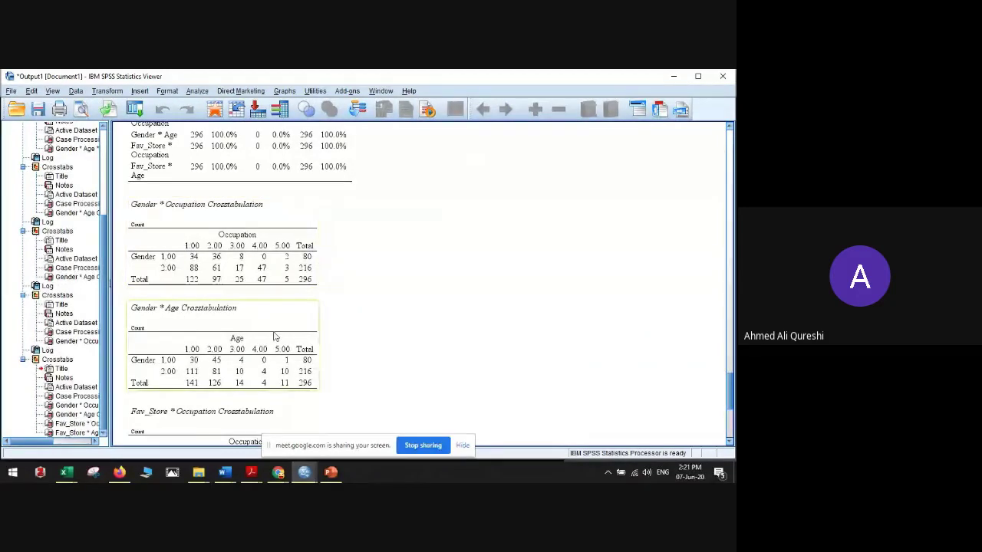
pyautogui.scroll(-3, 275, 337)
pyautogui.scroll(-1, 257, 286)
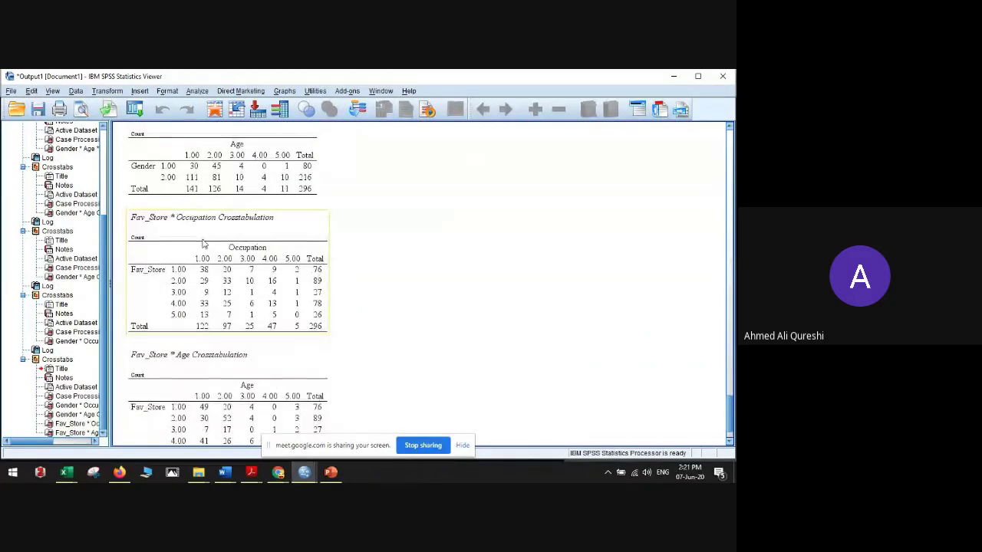
pyautogui.scroll(-1, 221, 301)
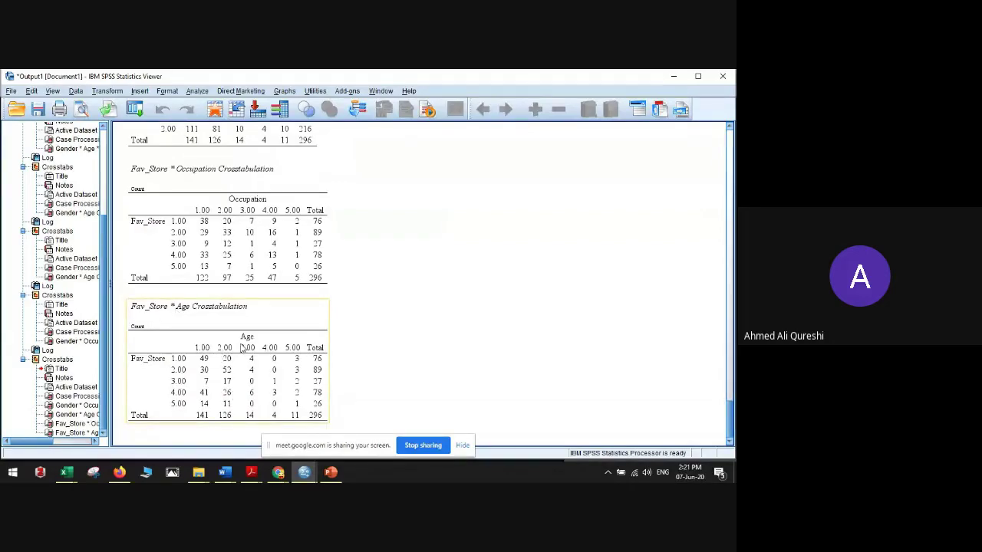
pyautogui.scroll(4, 400, 341)
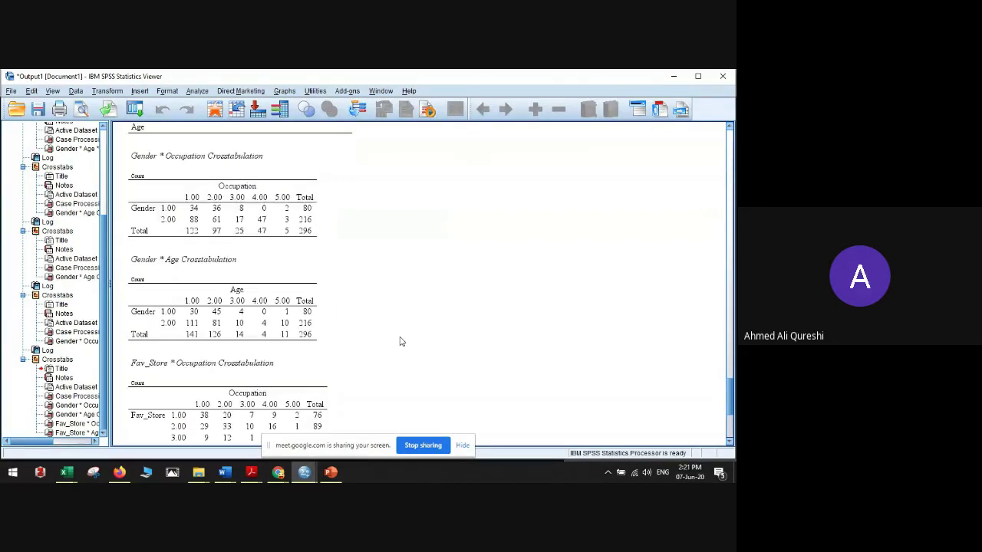
pyautogui.scroll(3, 399, 341)
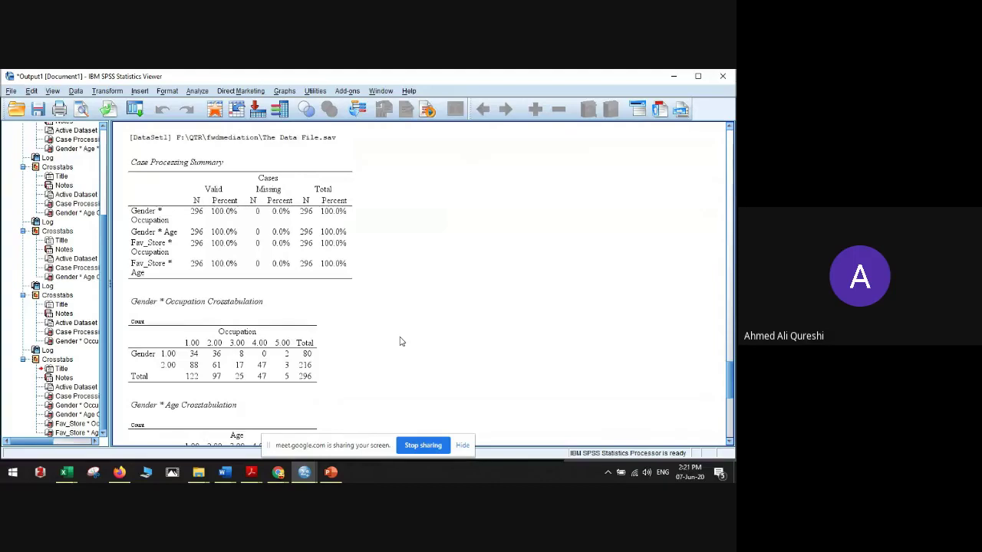
pyautogui.scroll(1, 400, 341)
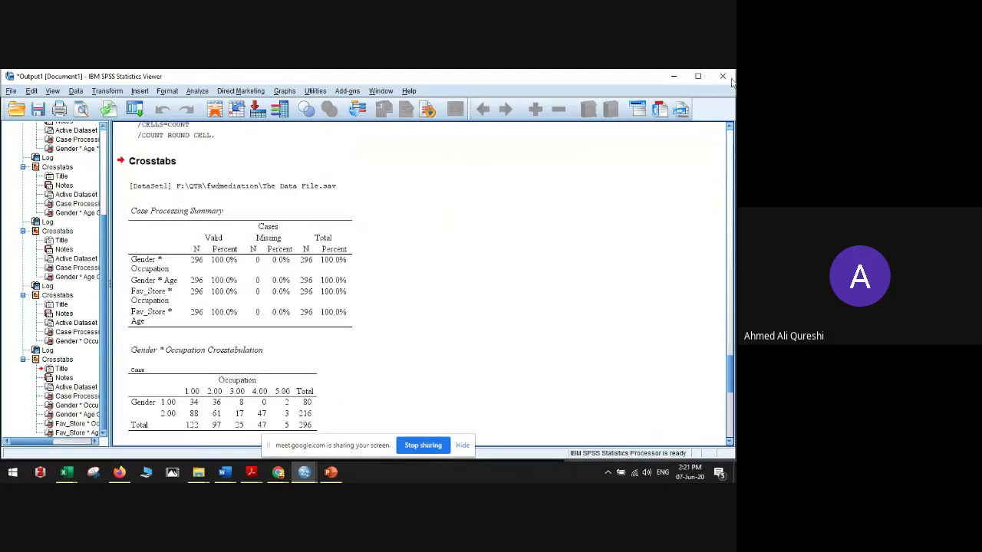
pyautogui.click(268, 274)
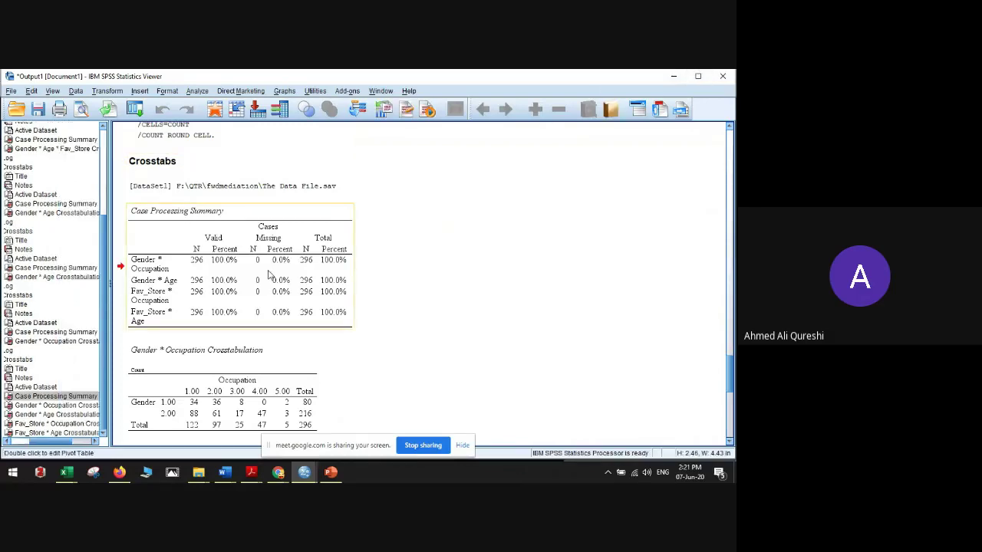
# Step: Check the Google Meet chat for new participant messages and return to the SPSS output
pyautogui.moveTo(278, 472)
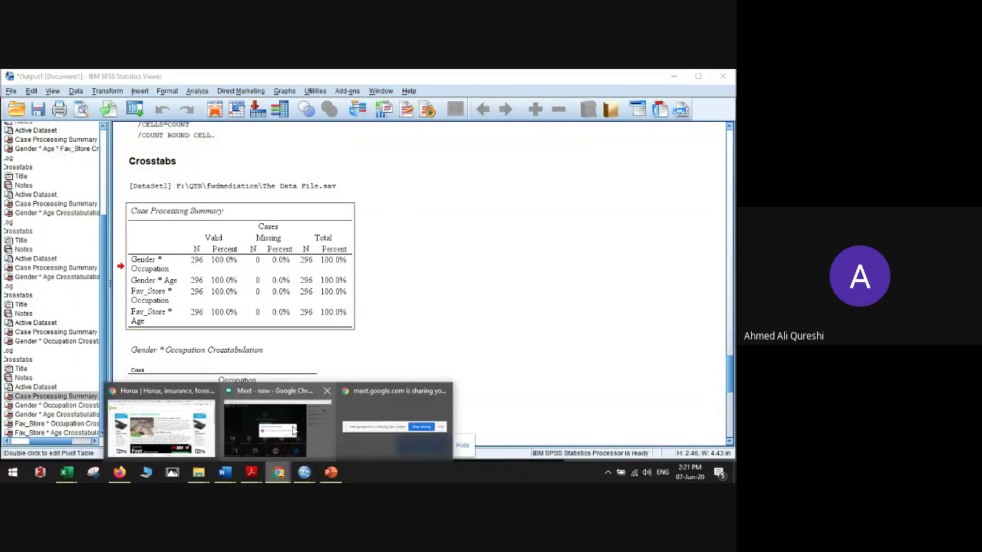
pyautogui.click(277, 421)
pyautogui.click(471, 310)
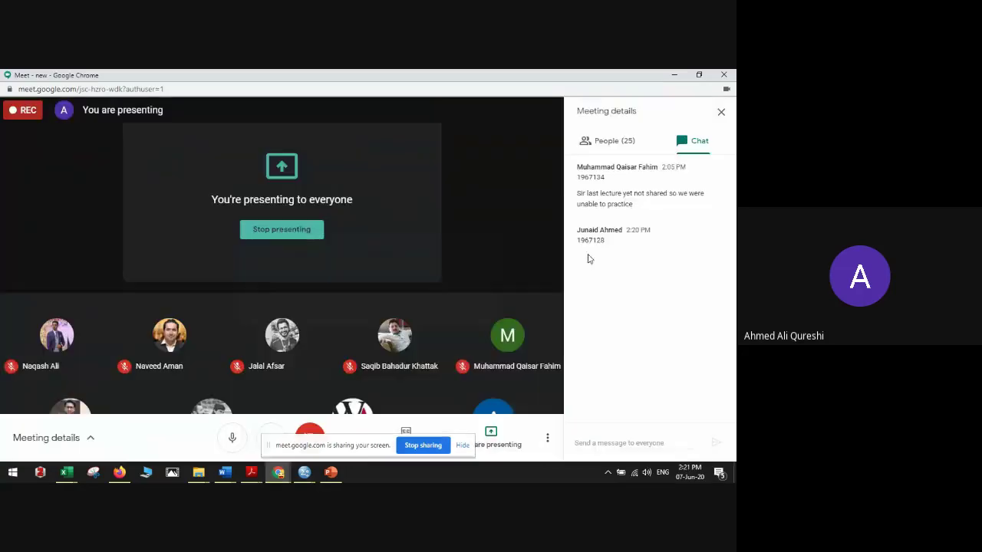
pyautogui.click(673, 74)
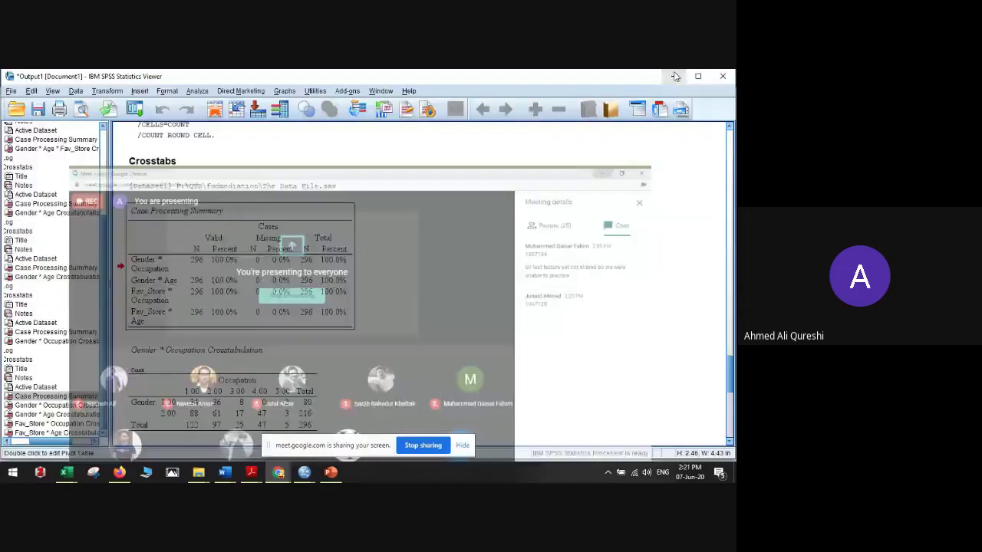
# Step: Switch from the output viewer to The Data File.sav in the Data Editor
pyautogui.moveTo(304, 472)
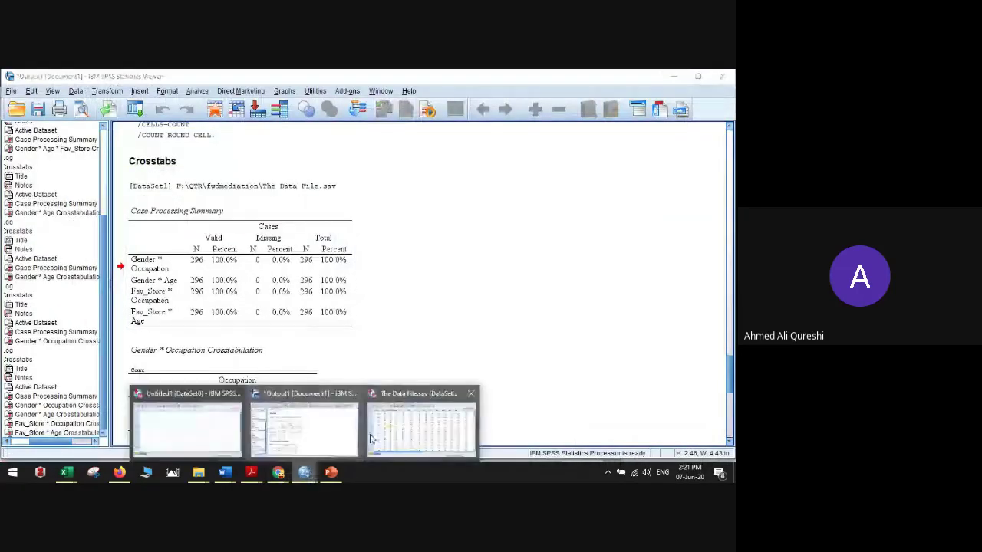
pyautogui.click(374, 436)
pyautogui.click(291, 306)
pyautogui.click(267, 224)
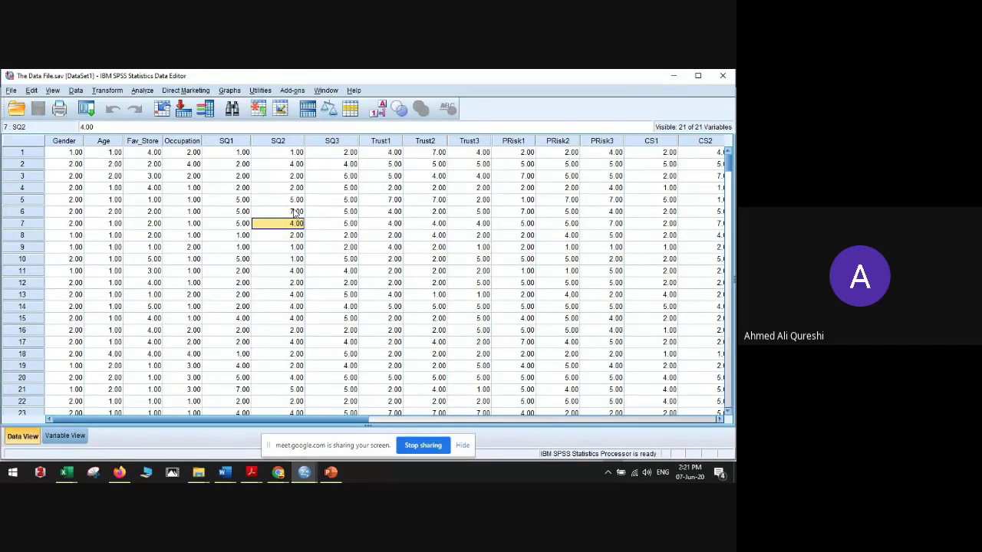
# Step: Look across the questionnaire item columns and examine the first case's SQ1, SQ2 and SQ3 responses
pyautogui.click(352, 294)
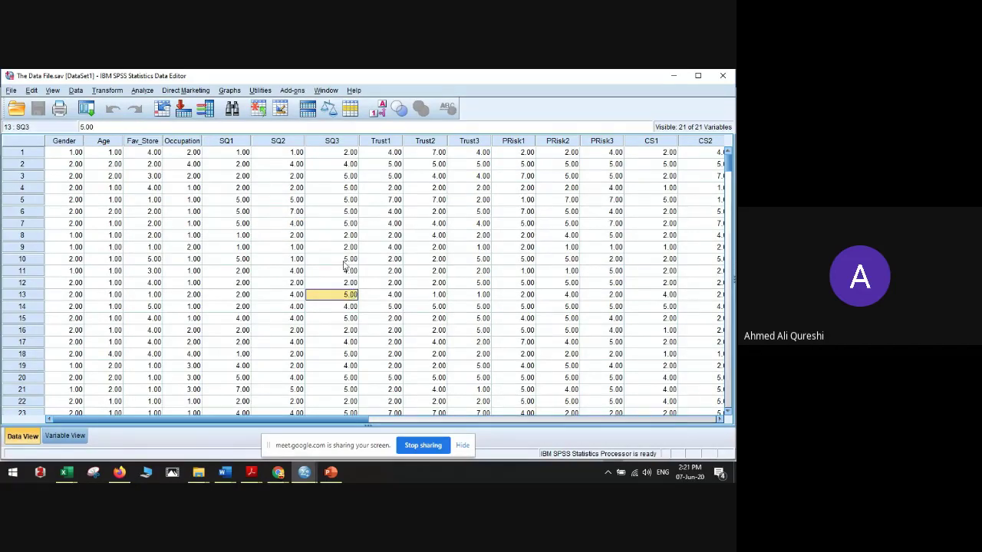
pyautogui.press('Right')
pyautogui.press('Right')
pyautogui.press('Right')
pyautogui.press('Right')
pyautogui.press('Right')
pyautogui.press('Right')
pyautogui.press('Right')
pyautogui.press('Right')
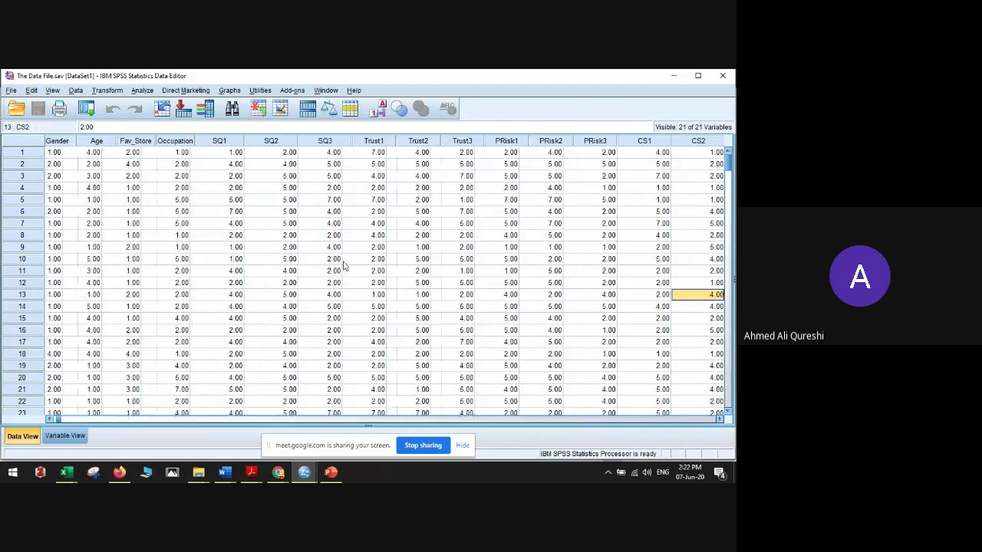
pyautogui.click(168, 154)
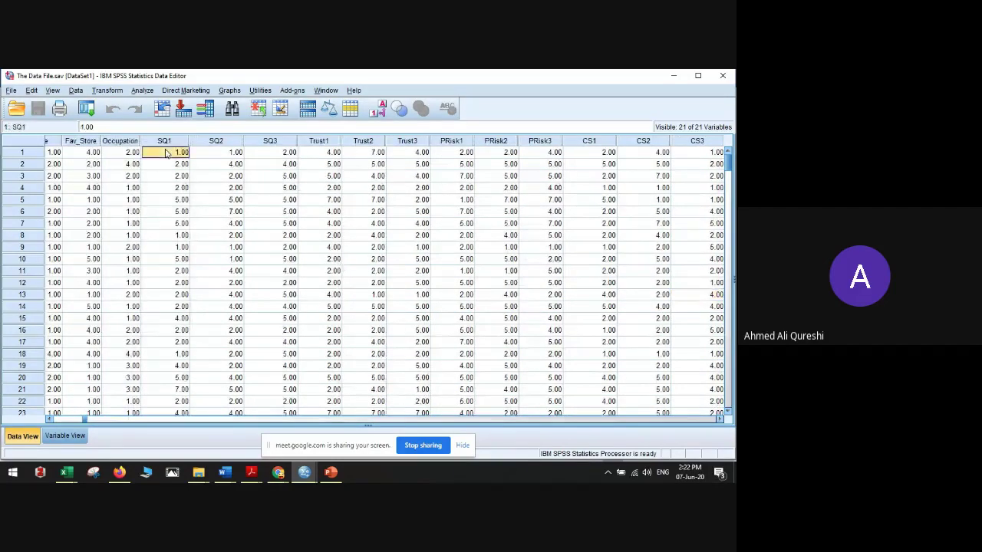
pyautogui.click(198, 153)
pyautogui.click(270, 154)
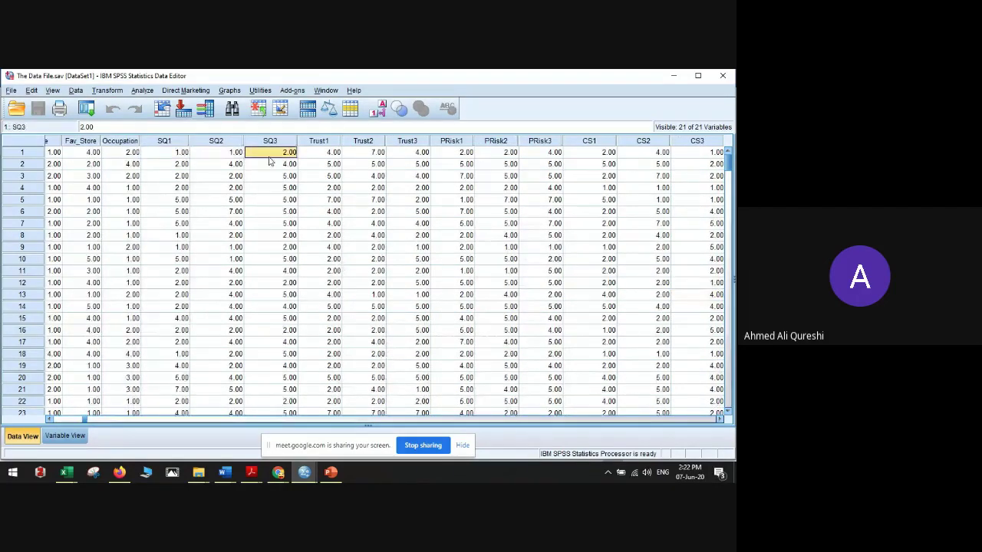
pyautogui.click(177, 155)
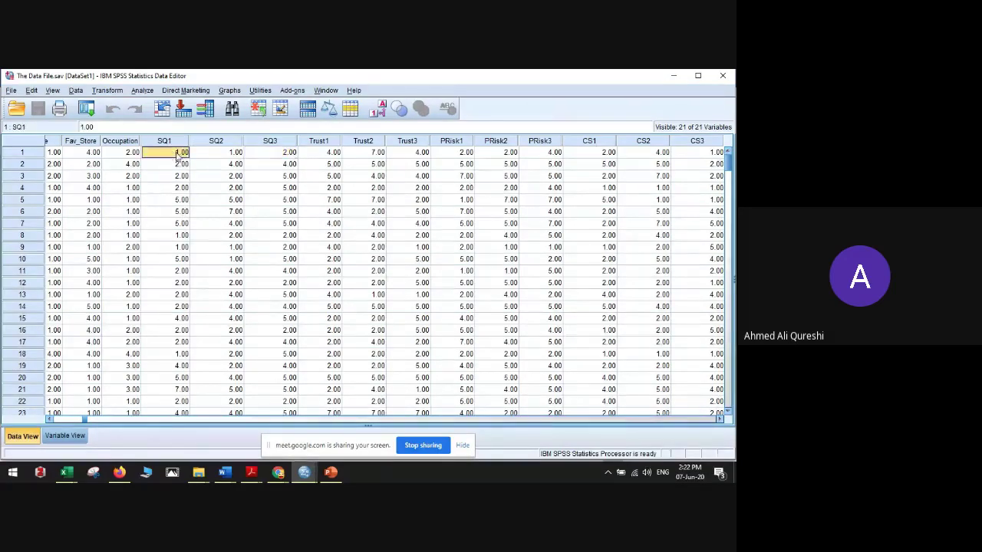
pyautogui.click(263, 153)
pyautogui.click(235, 154)
pyautogui.click(175, 154)
# Step: Look through the CS items and the SQ_all, Trust_all, PRisk_all and CS_new columns, returning to the SQ1 column
pyautogui.click(591, 164)
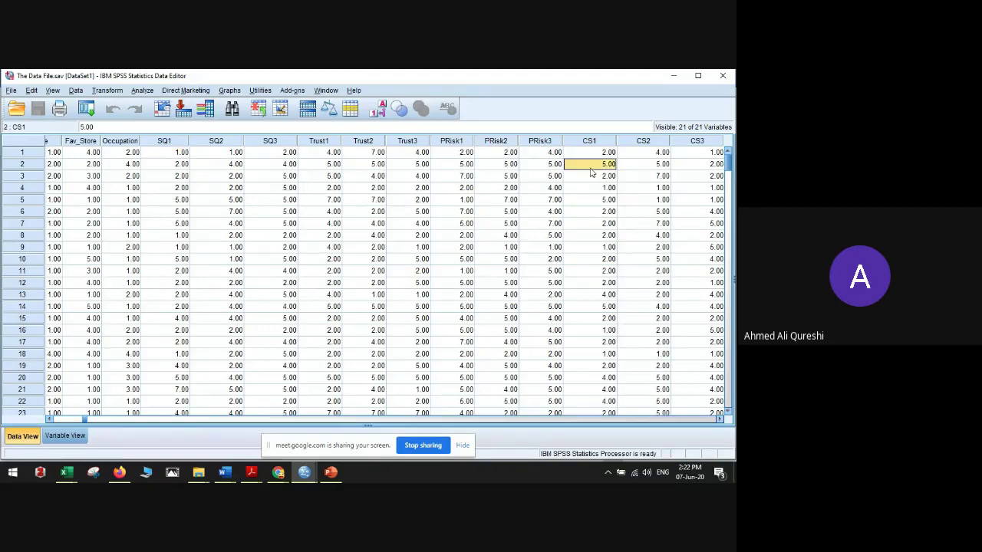
pyautogui.press('Right')
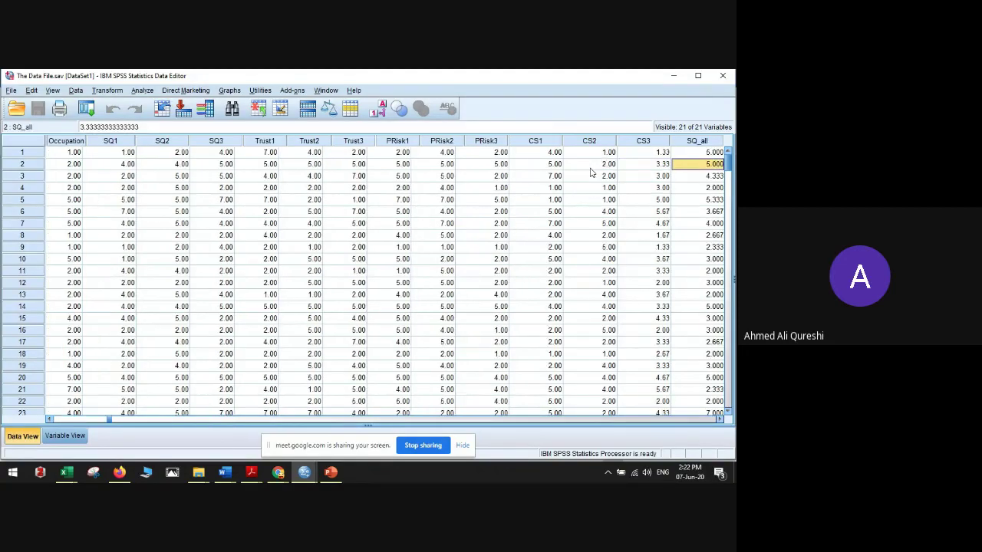
pyautogui.press('Right')
pyautogui.press('Right')
pyautogui.press('Right')
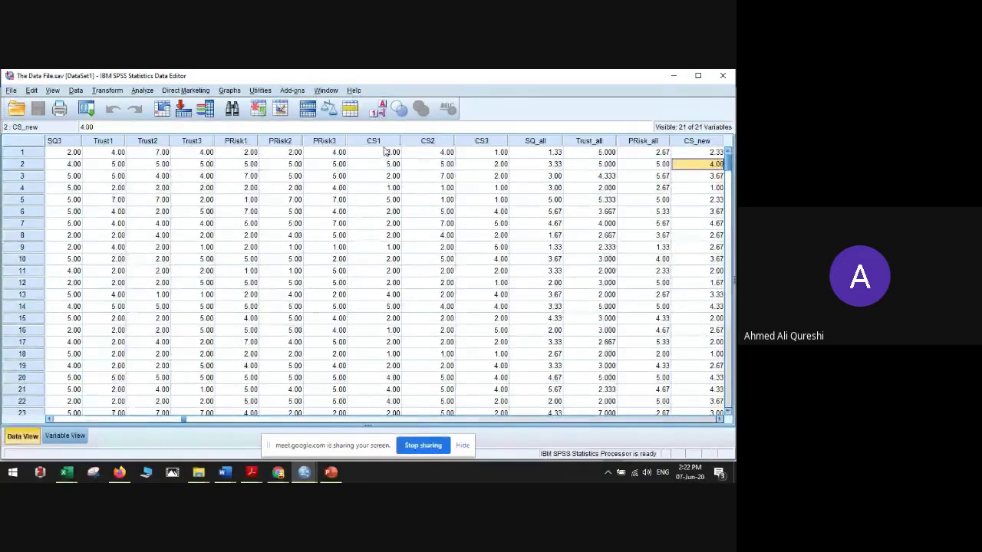
pyautogui.click(475, 167)
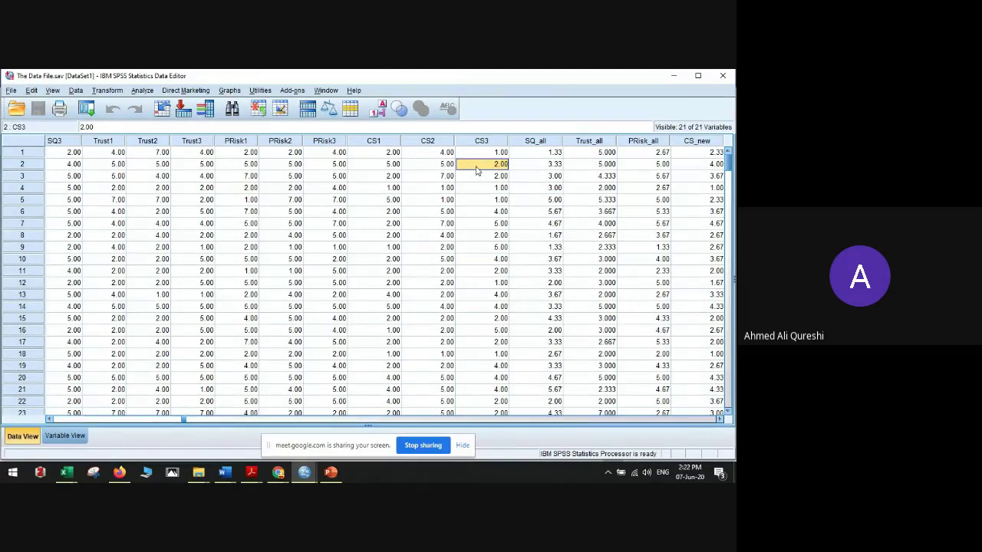
pyautogui.press('Left')
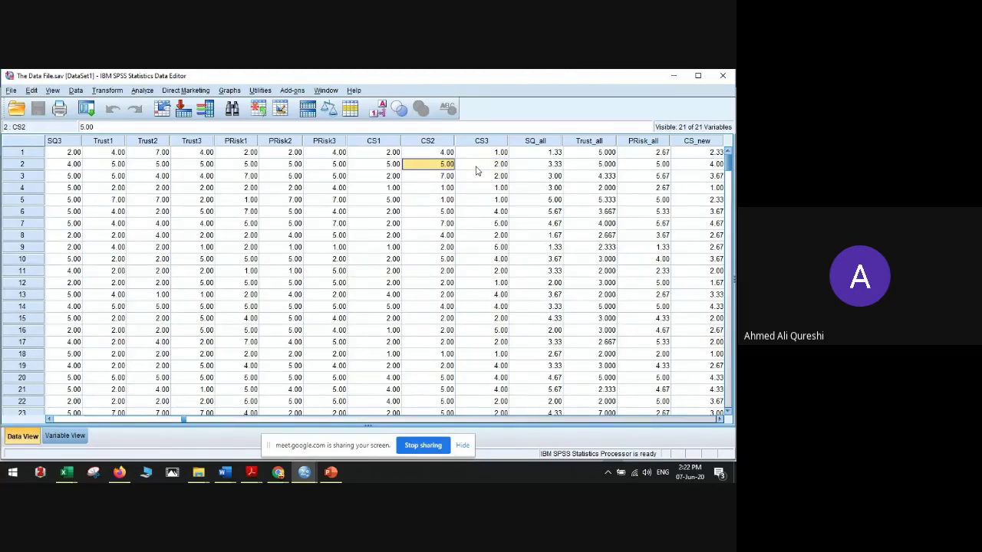
pyautogui.press('Left')
pyautogui.press('Left')
pyautogui.press('Left')
pyautogui.press('Left')
pyautogui.press('Left')
pyautogui.press('Left')
pyautogui.press('Left')
pyautogui.press('Left')
pyautogui.press('Left')
pyautogui.press('Left')
pyautogui.press('Left')
pyautogui.press('Left')
pyautogui.press('Left')
pyautogui.press('End')
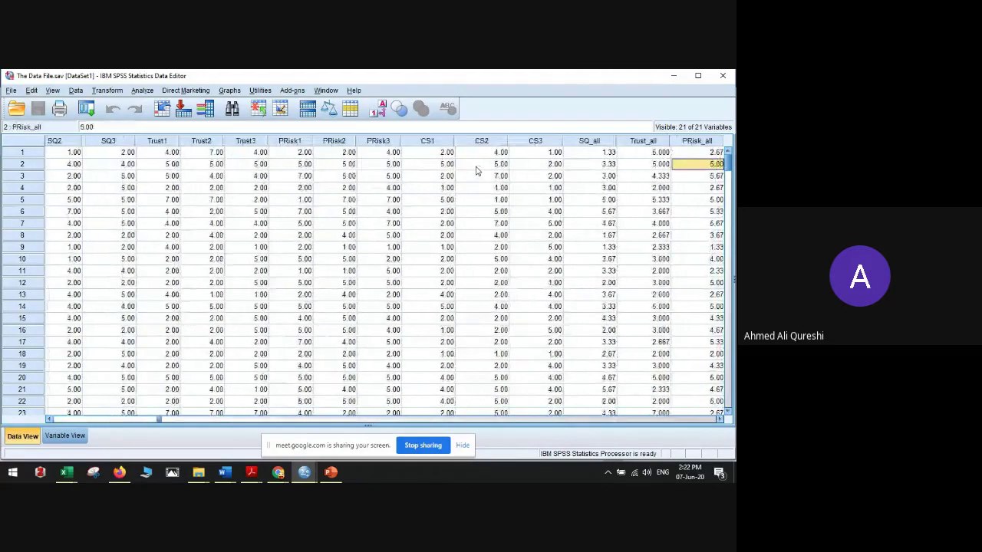
pyautogui.press('Left')
pyautogui.press('Left')
pyautogui.press('Left')
pyautogui.press('Left')
pyautogui.press('Left')
pyautogui.press('Left')
pyautogui.press('Left')
pyautogui.press('Left')
pyautogui.press('Left')
pyautogui.press('Left')
pyautogui.press('Left')
pyautogui.press('Left')
pyautogui.press('Left')
pyautogui.press('Left')
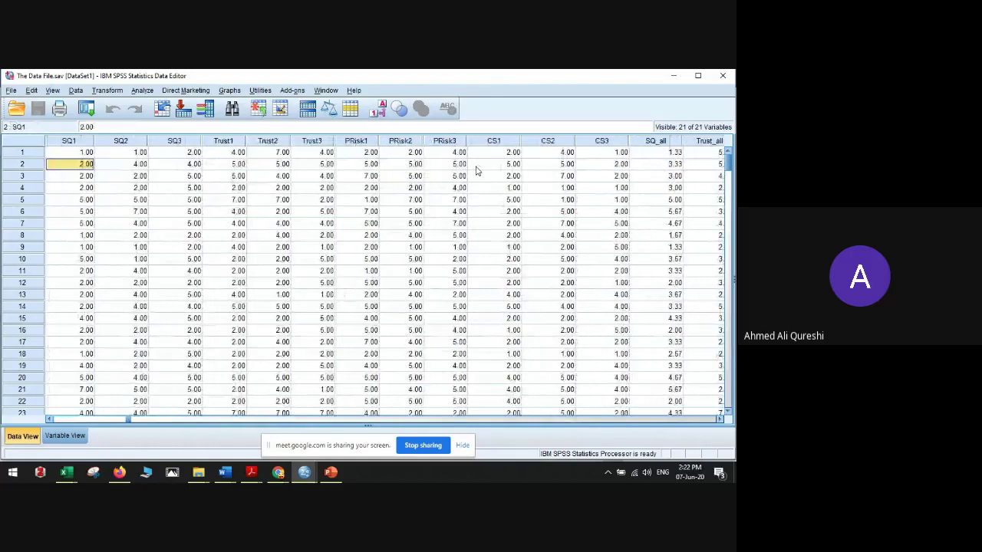
# Step: Examine the SQ1, SQ2 and SQ3 columns as one construct, comparing the item responses of the first two cases
pyautogui.click(135, 153)
pyautogui.press('Right')
pyautogui.press('Right')
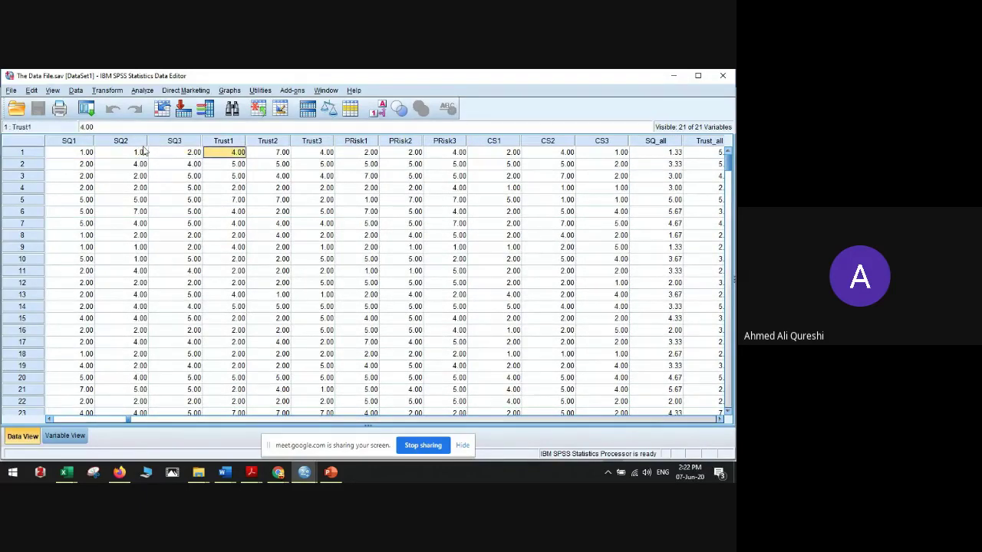
pyautogui.click(81, 144)
pyautogui.moveTo(81, 144); pyautogui.dragTo(175, 143)
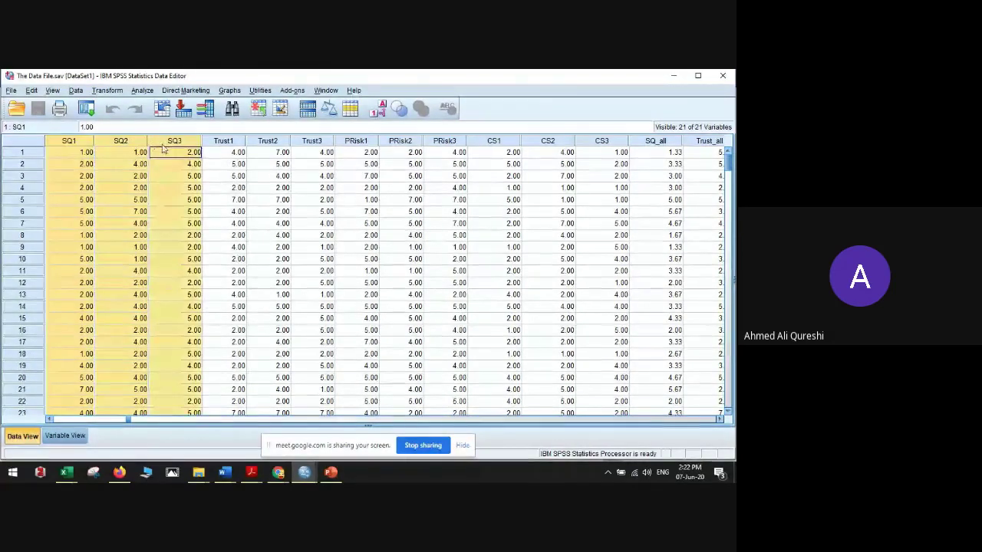
pyautogui.click(81, 154)
pyautogui.click(160, 156)
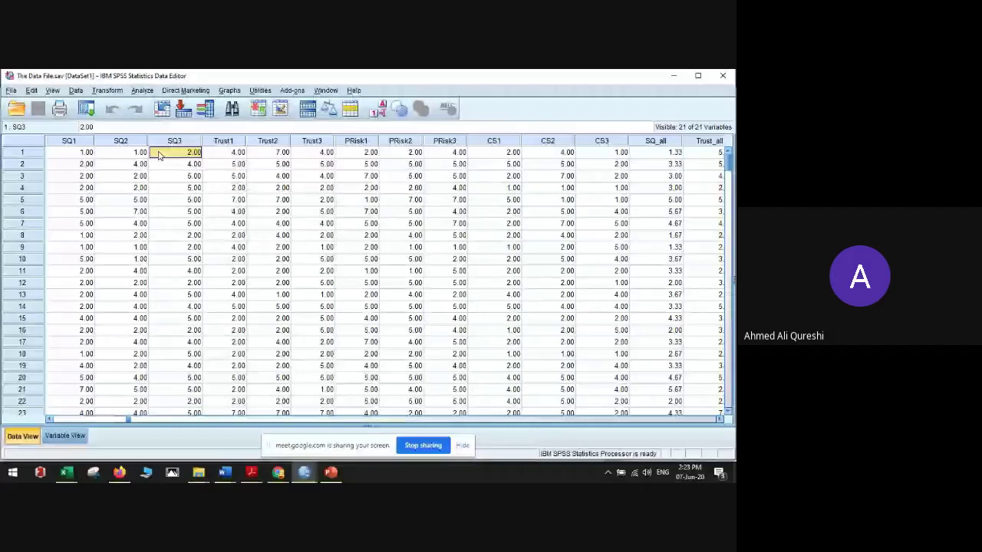
pyautogui.click(67, 155)
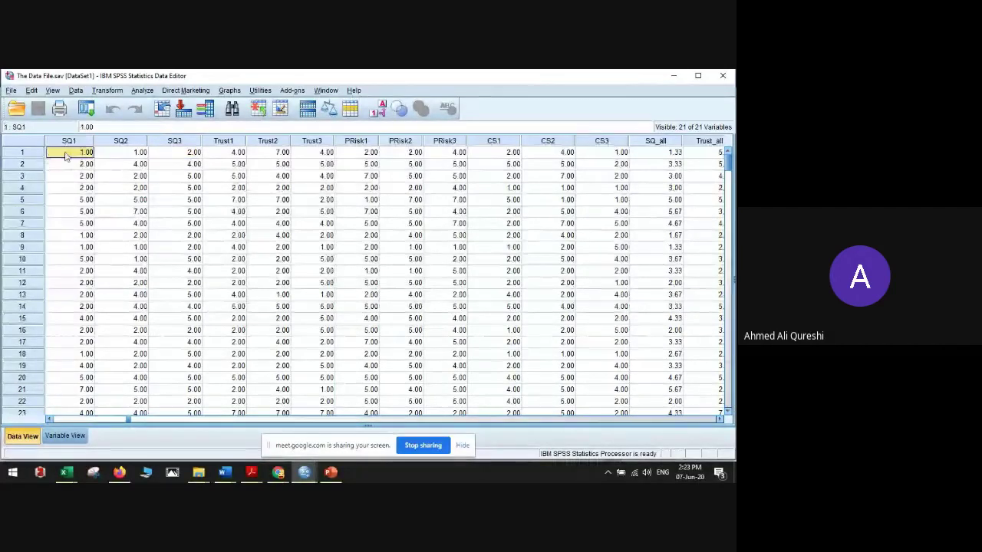
pyautogui.press('Right')
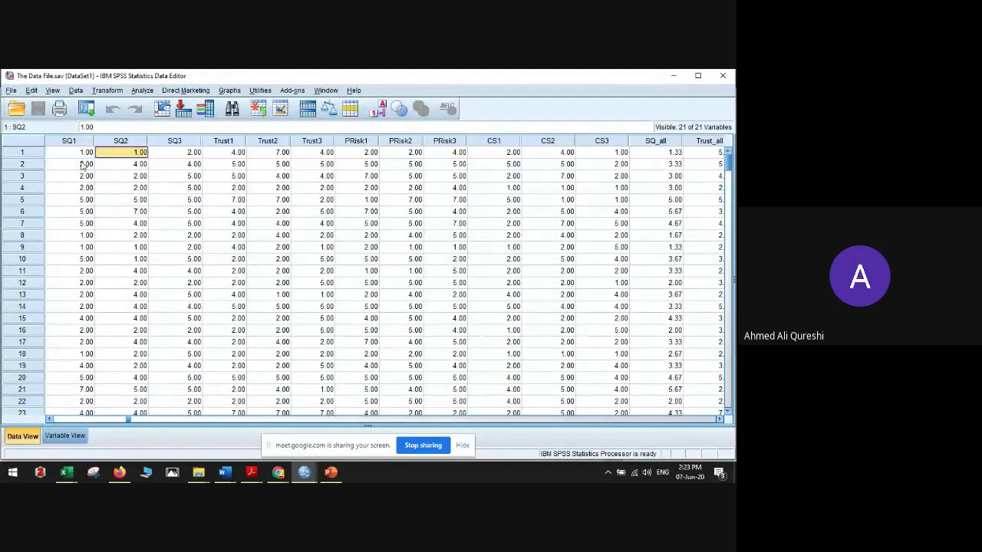
pyautogui.click(80, 165)
pyautogui.click(131, 168)
pyautogui.click(175, 167)
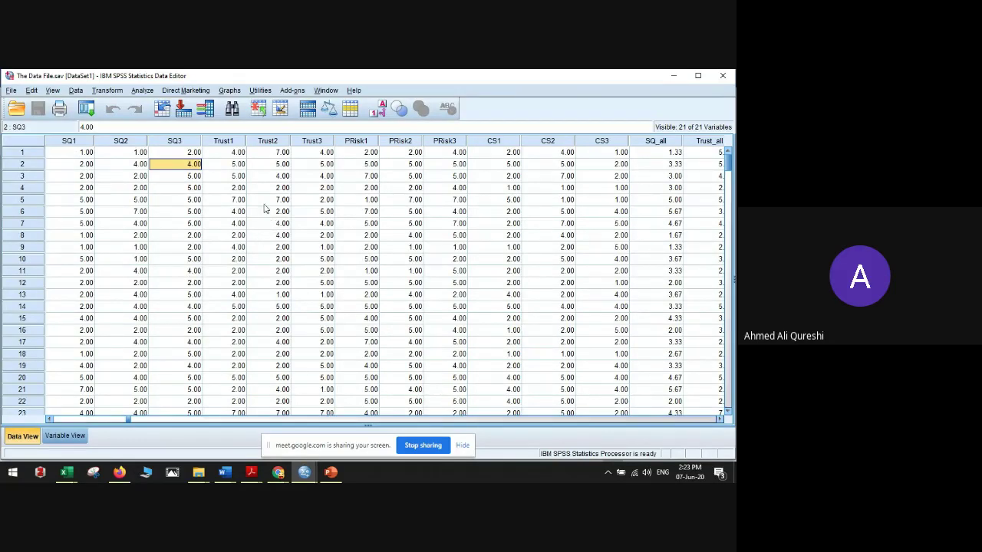
pyautogui.click(130, 226)
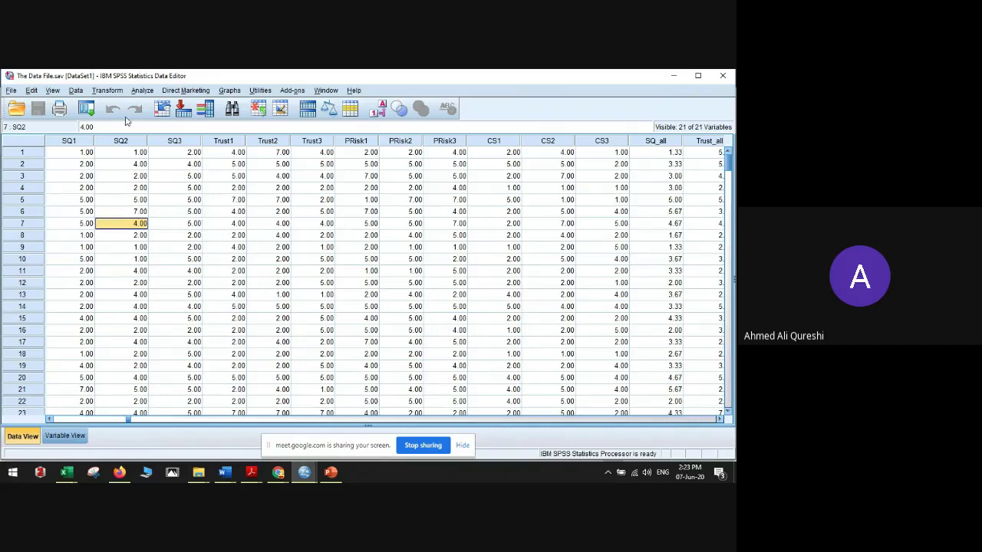
pyautogui.click(135, 90)
pyautogui.moveTo(106, 92)
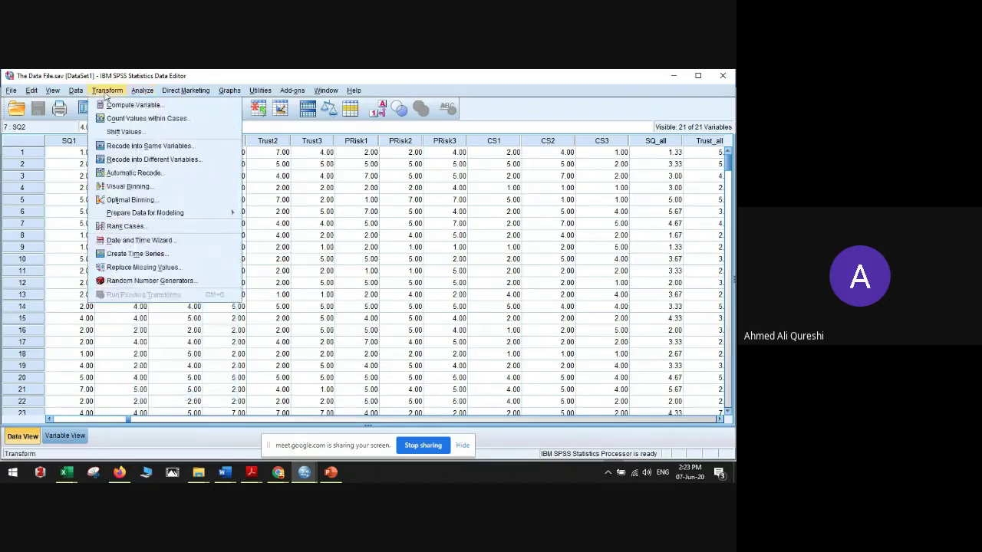
pyautogui.moveTo(141, 91)
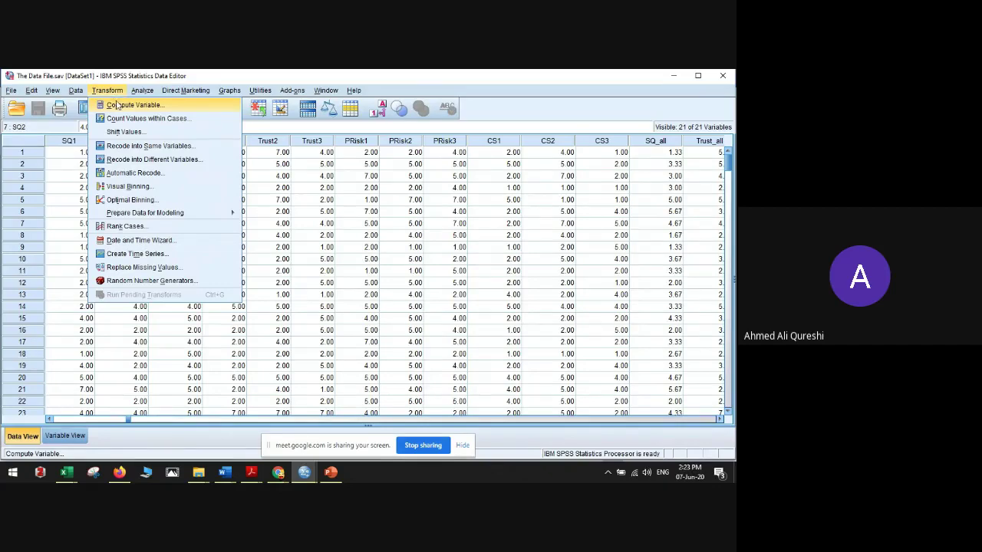
pyautogui.click(118, 106)
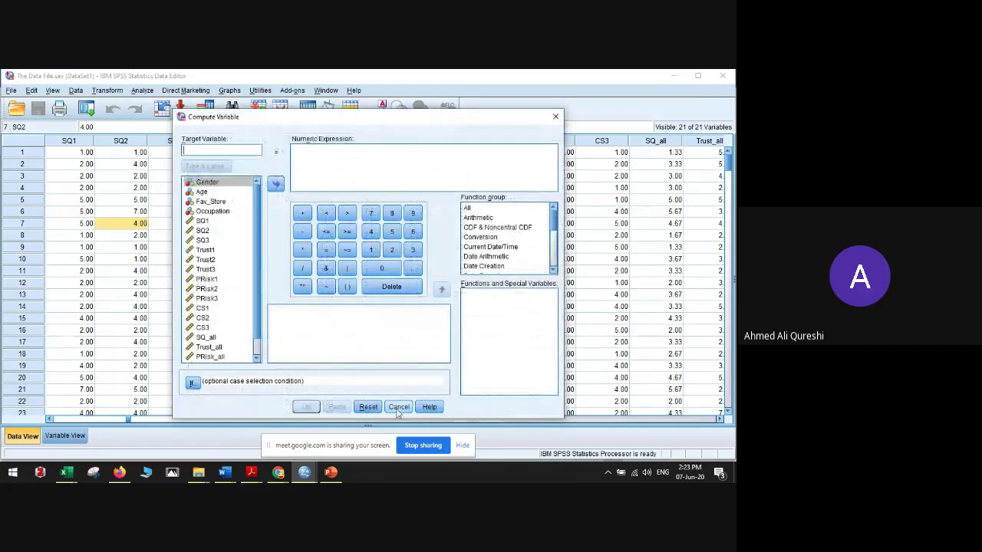
pyautogui.click(398, 407)
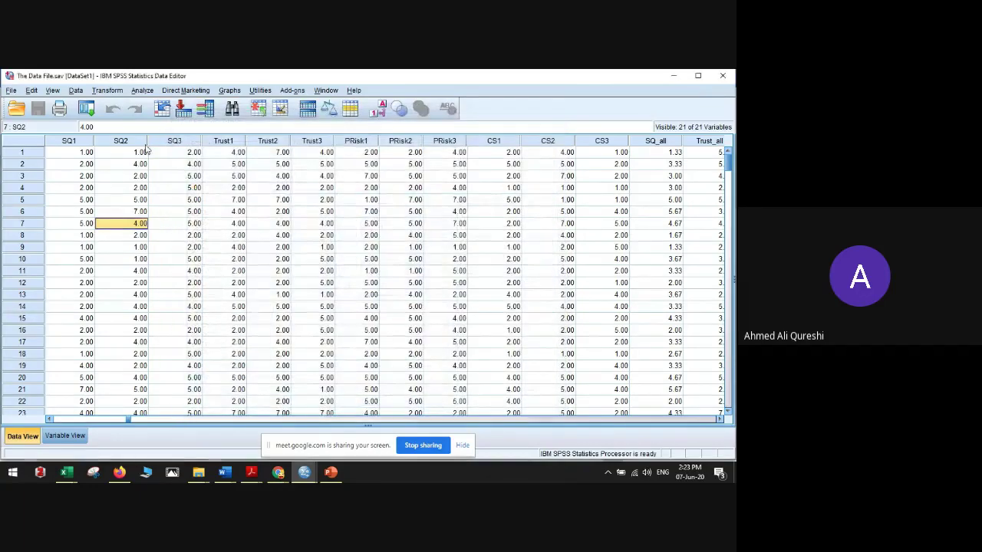
# Step: Try to set up a Compute Variable operation with SQ_Avg as the target variable
pyautogui.click(105, 90)
pyautogui.click(111, 105)
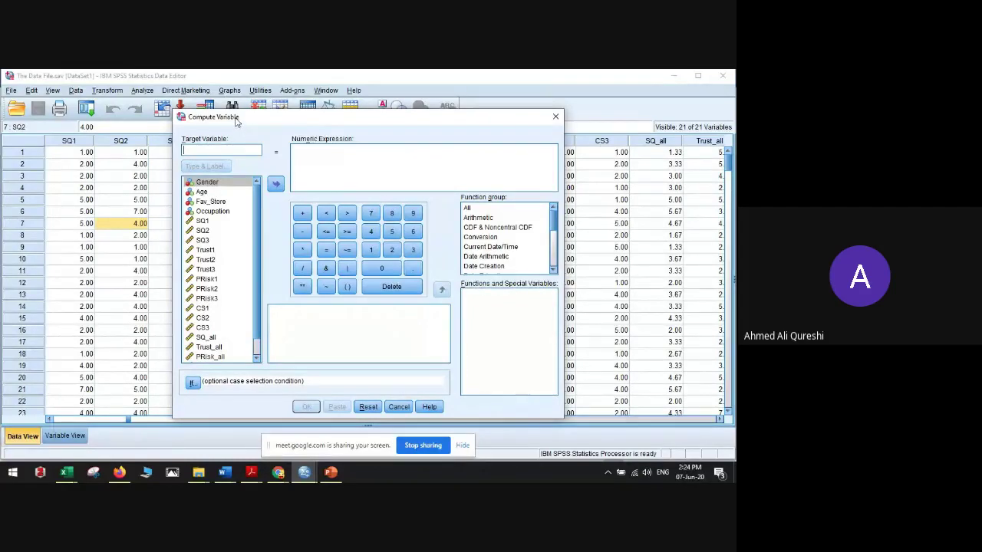
pyautogui.moveTo(236, 118); pyautogui.dragTo(258, 117)
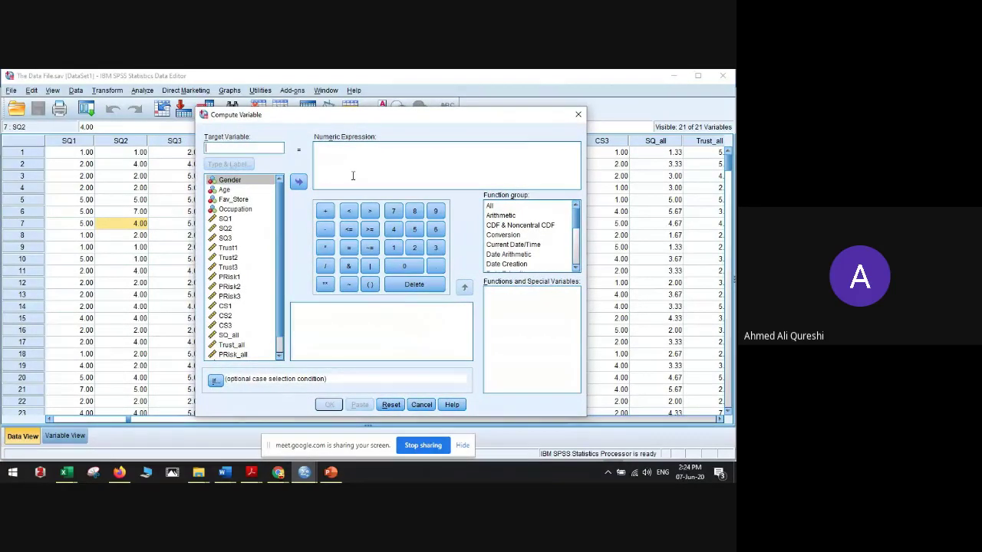
pyautogui.write('SQ_Avg')
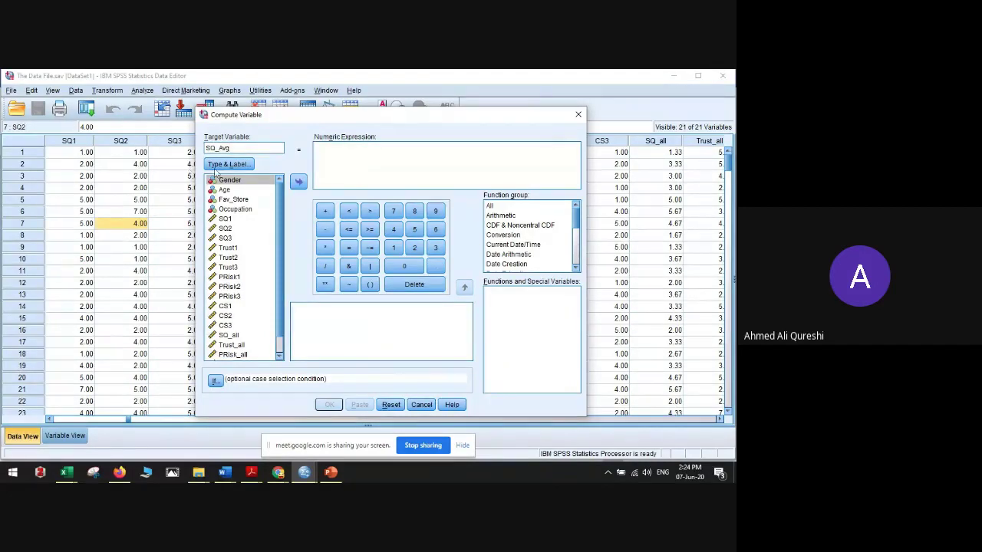
pyautogui.moveTo(231, 148); pyautogui.dragTo(205, 150)
pyautogui.click(436, 405)
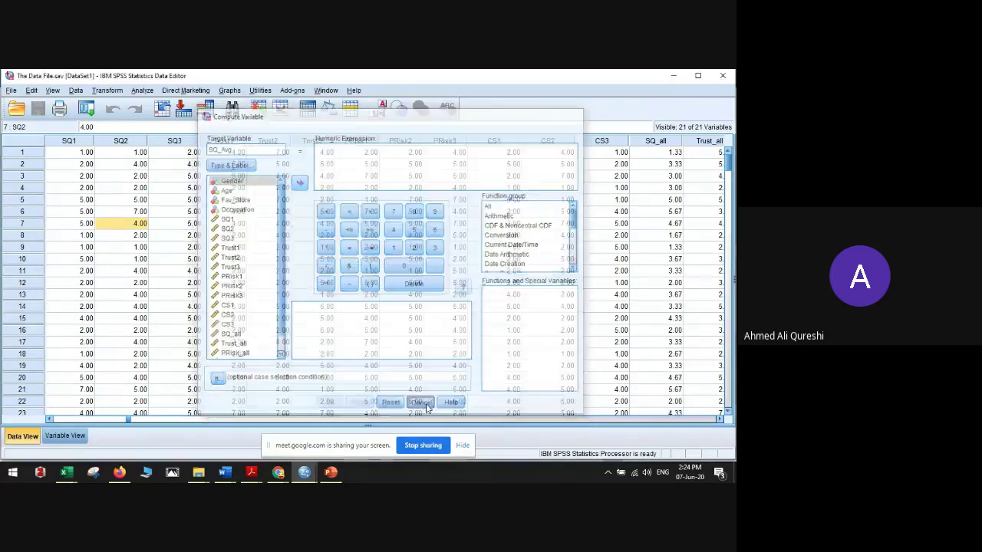
# Step: Examine the columns at the end of the dataset, from SQ_all through IntSQ_Risk
pyautogui.click(448, 318)
pyautogui.press('Right')
pyautogui.press('Right')
pyautogui.press('Right')
pyautogui.press('Right')
pyautogui.press('Right')
pyautogui.press('Right')
pyautogui.press('Right')
pyautogui.press('Right')
pyautogui.press('Right')
pyautogui.press('Right')
pyautogui.press('Right')
pyautogui.press('Right')
pyautogui.press('Right')
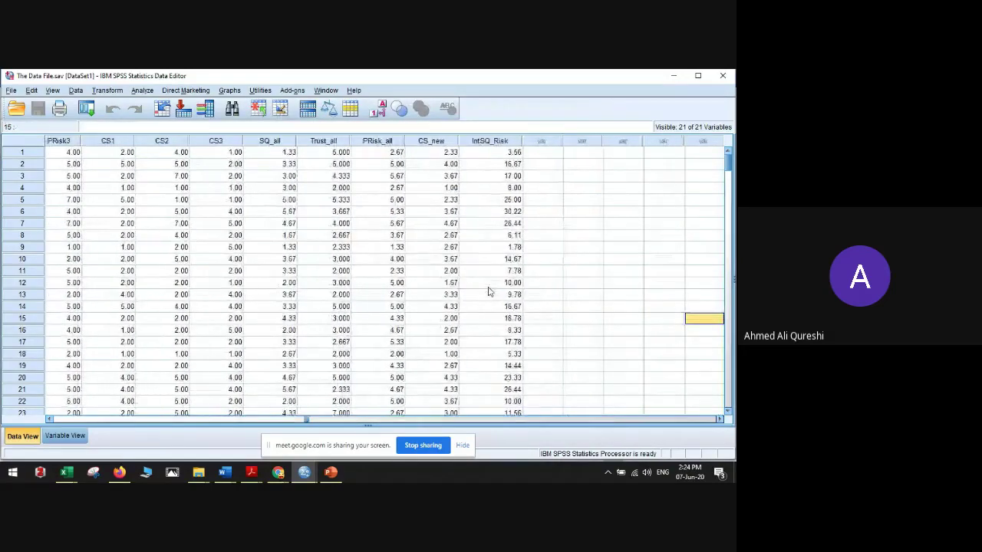
pyautogui.press('Right')
pyautogui.press('Left')
pyautogui.press('Left')
pyautogui.press('Left')
pyautogui.press('Up')
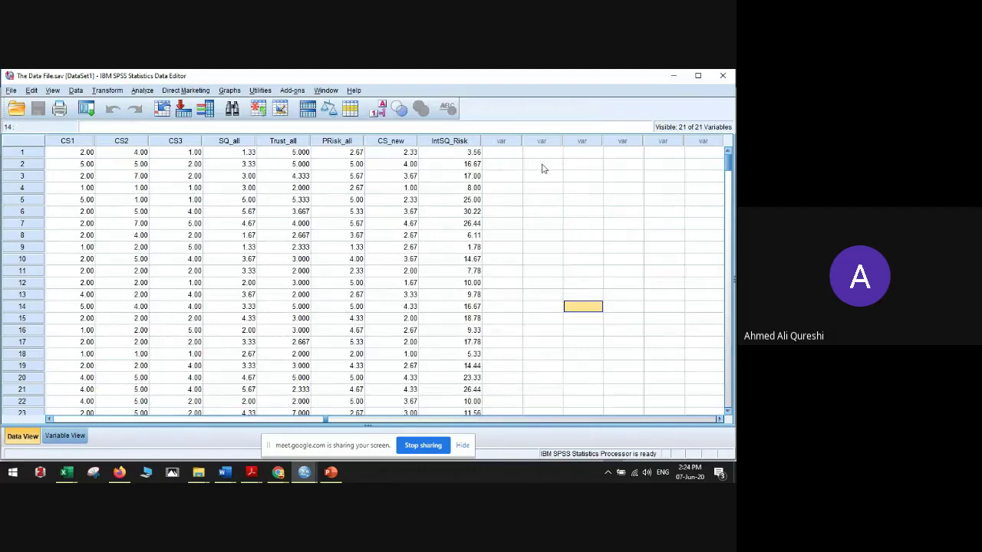
pyautogui.press('Left')
pyautogui.press('Left')
pyautogui.press('Left')
pyautogui.press('Left')
pyautogui.press('Left')
pyautogui.press('Left')
pyautogui.press('Left')
pyautogui.press('Left')
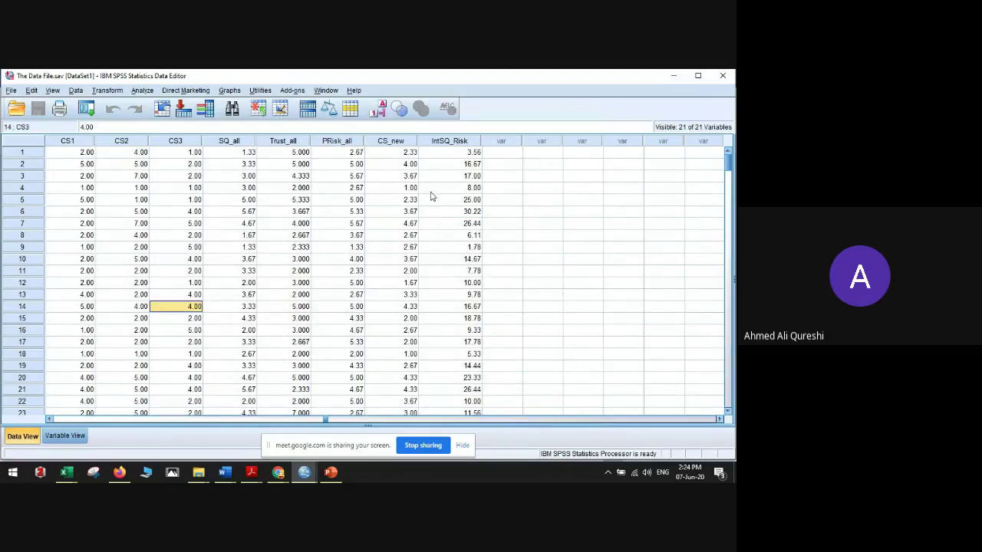
# Step: Look back along the first case from the CS_new column through the questionnaire items to the Gender column
pyautogui.click(374, 154)
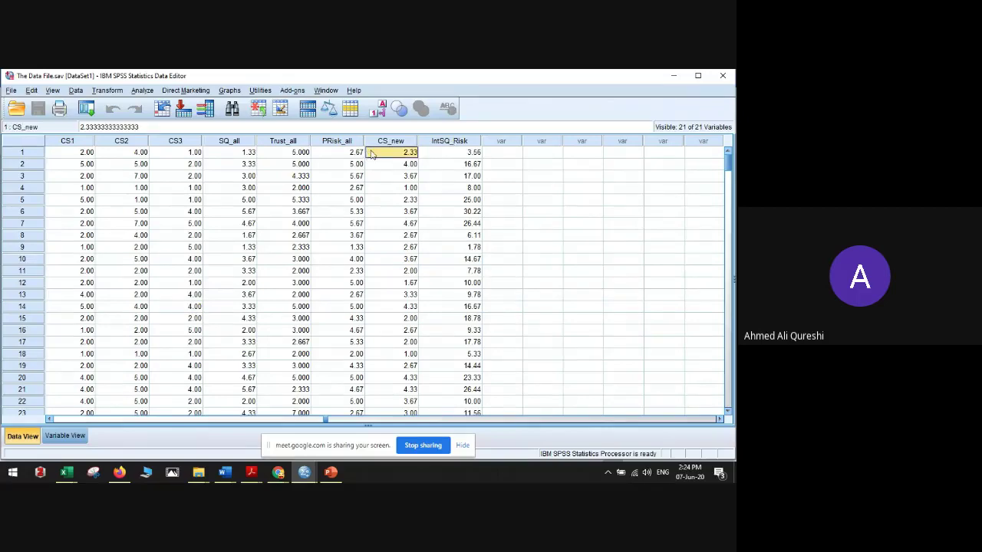
pyautogui.press('Left')
pyautogui.press('Left')
pyautogui.press('Left')
pyautogui.press('Left')
pyautogui.press('Left')
pyautogui.press('Left')
pyautogui.press('Left')
pyautogui.press('Left')
pyautogui.press('Left')
pyautogui.press('Left')
pyautogui.press('Left')
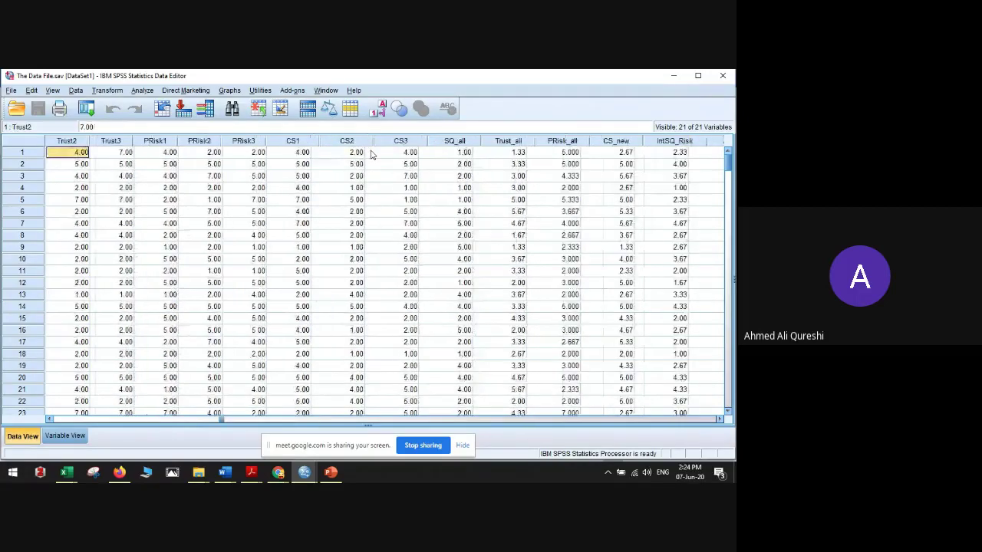
pyautogui.press('Left')
pyautogui.press('Left')
pyautogui.press('Left')
pyautogui.press('Left')
pyautogui.press('Left')
pyautogui.press('Left')
pyautogui.press('Left')
pyautogui.press('Left')
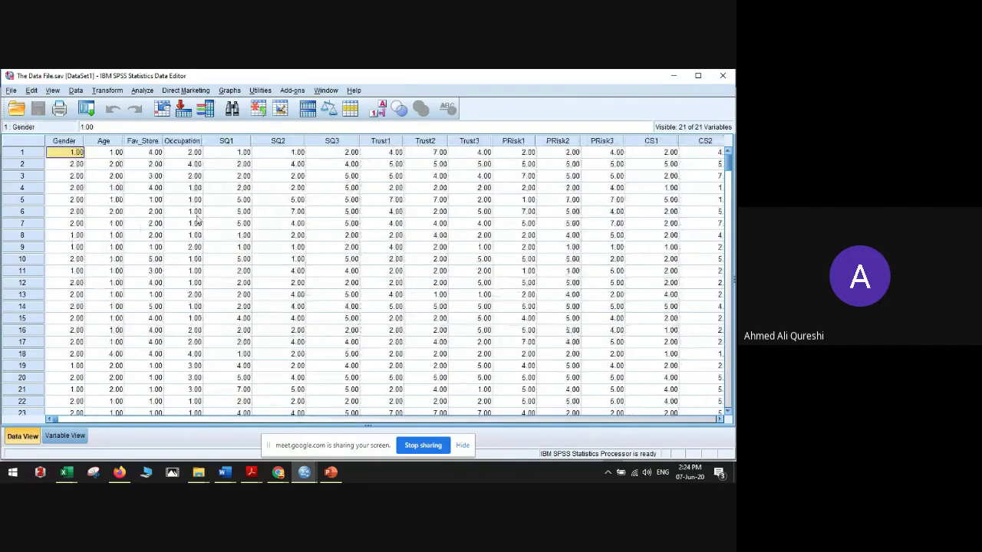
# Step: Start a Compute Variable operation with SQ_Avg as the target variable, ready for its numeric expression
pyautogui.click(142, 90)
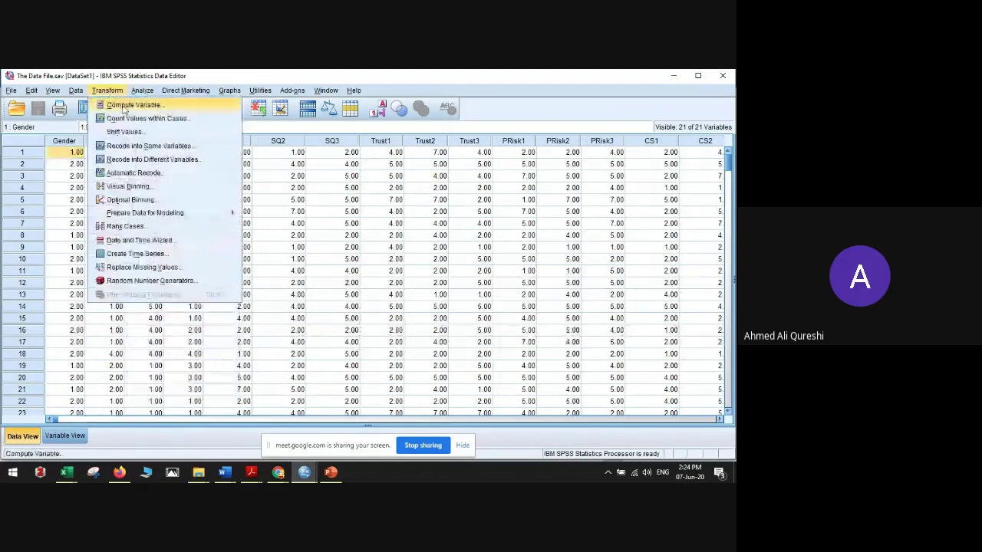
pyautogui.click(123, 104)
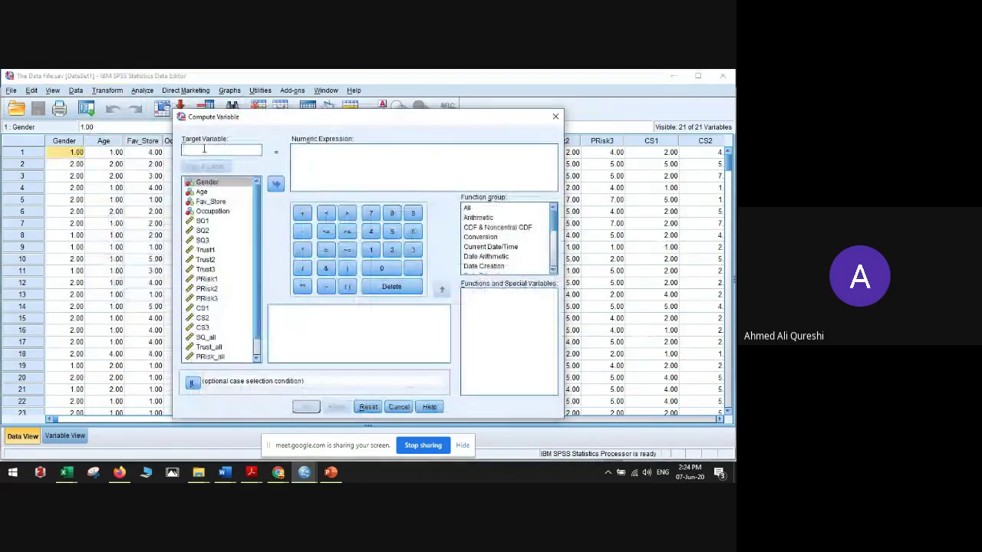
pyautogui.write('SQ_Avg')
pyautogui.click(314, 158)
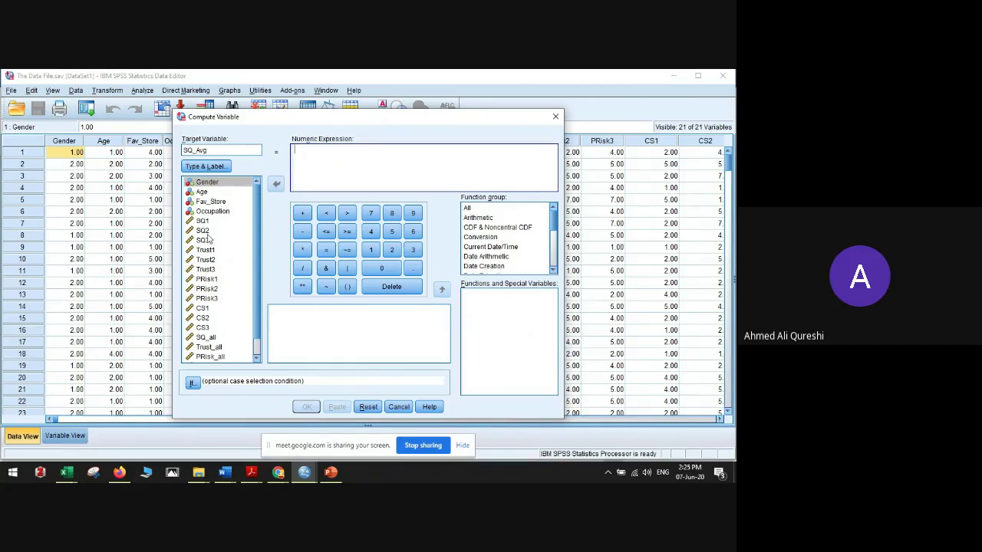
# Step: Build the parenthesised sum (SQ1 + SQ2 + SQ3) in the numeric expression for SQ_Avg
pyautogui.click(347, 287)
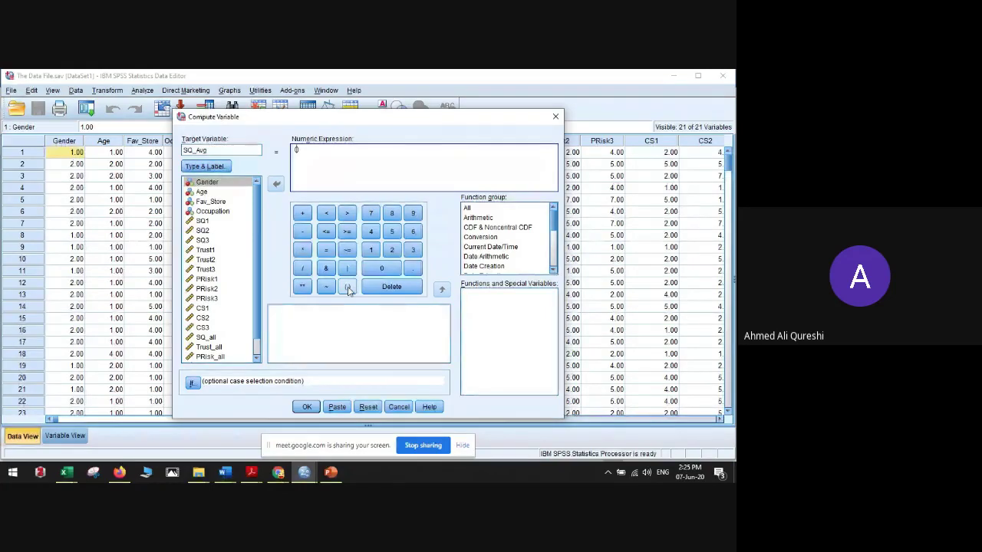
pyautogui.click(203, 221)
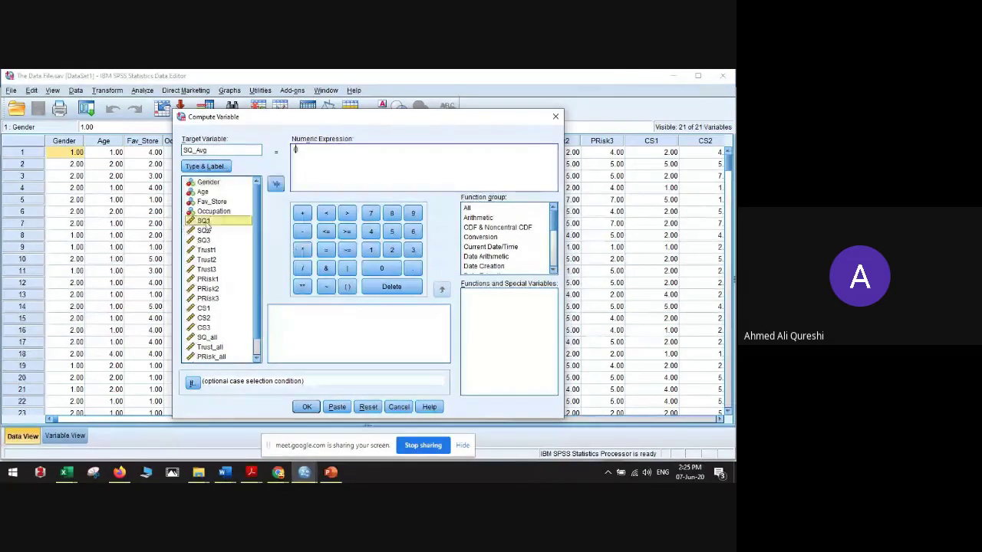
pyautogui.click(275, 185)
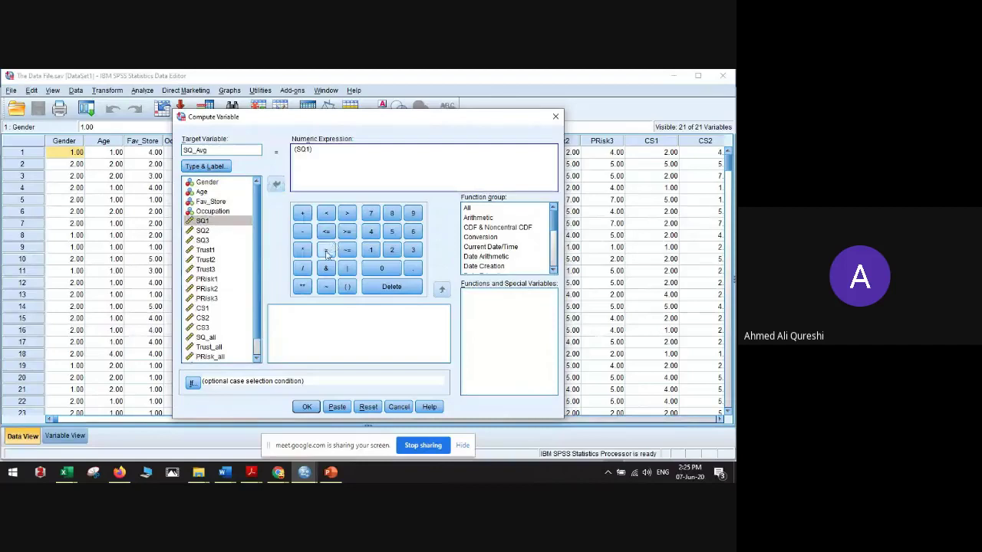
pyautogui.click(302, 214)
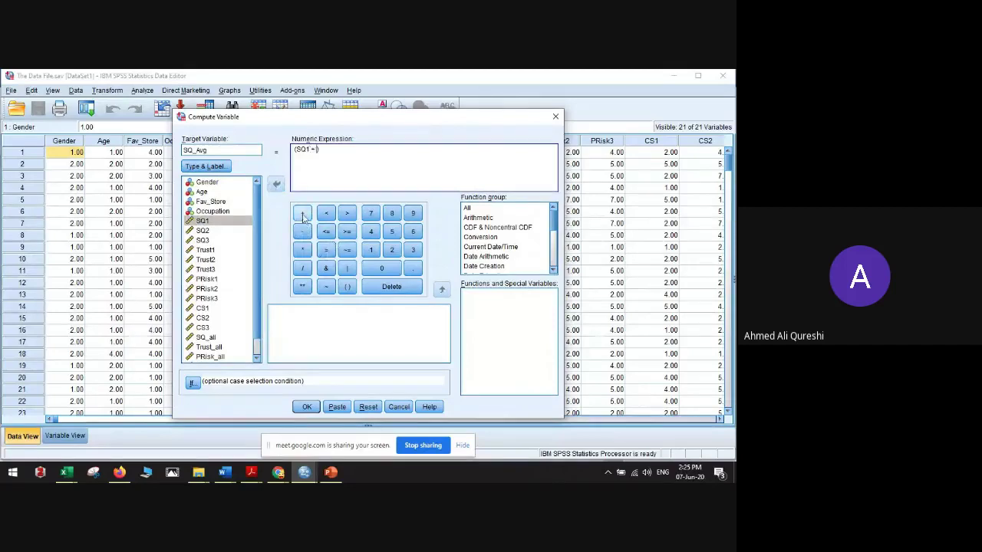
pyautogui.click(224, 231)
pyautogui.click(276, 185)
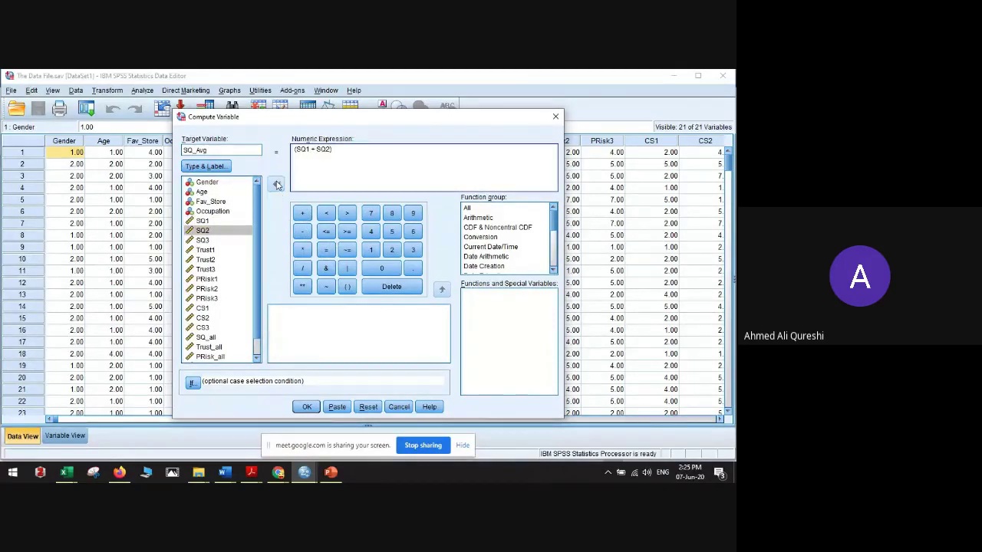
pyautogui.click(302, 214)
pyautogui.click(236, 237)
pyautogui.click(276, 185)
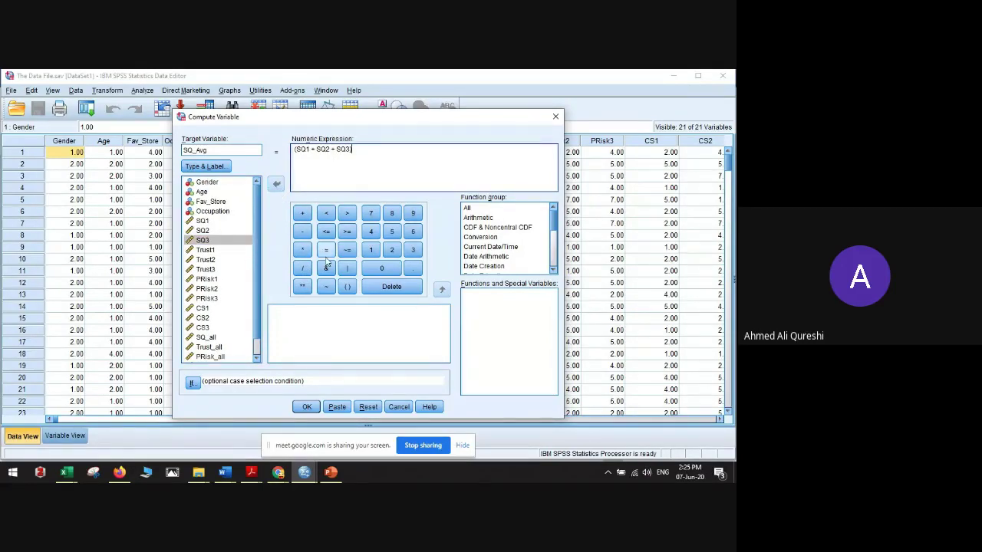
# Step: Divide the summed SQ items by 3 and run the computation of SQ_Avg
pyautogui.click(302, 267)
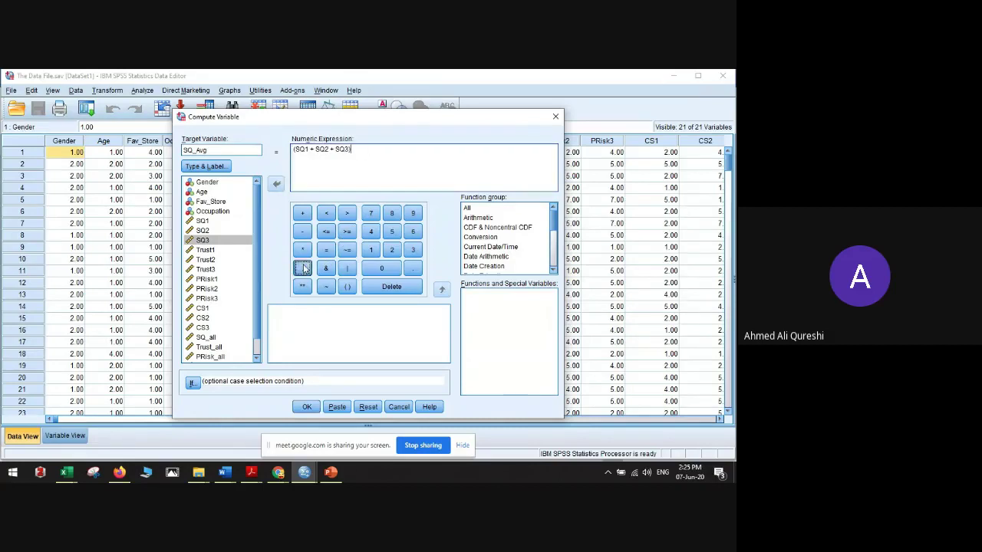
pyautogui.click(412, 250)
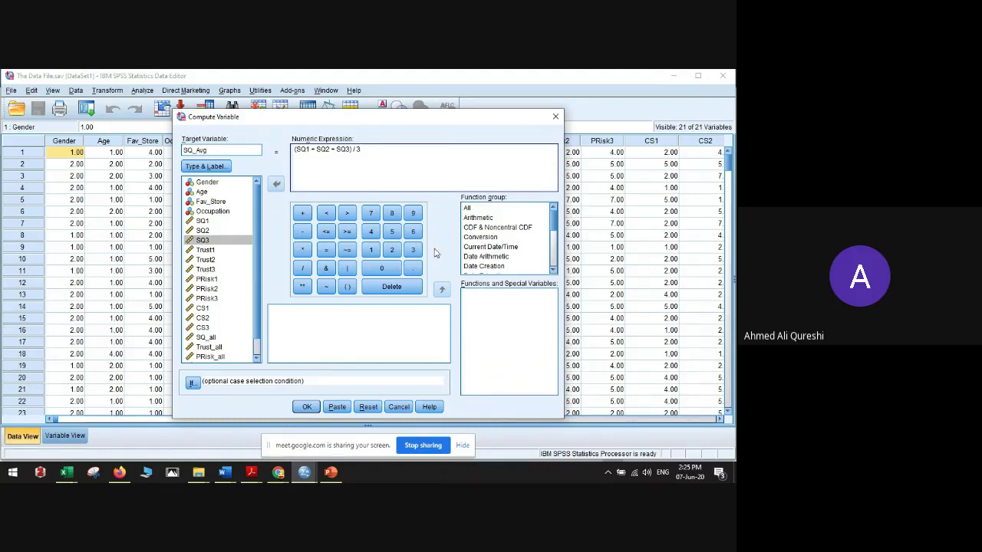
pyautogui.click(306, 406)
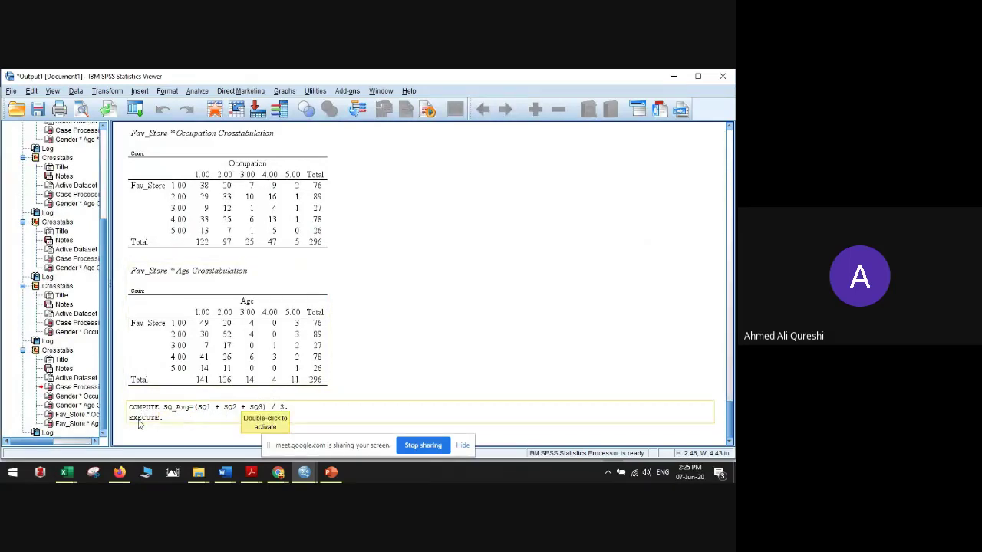
# Step: Return to The Data File dataset and view the new SQ_Avg column at its end
pyautogui.moveTo(304, 472)
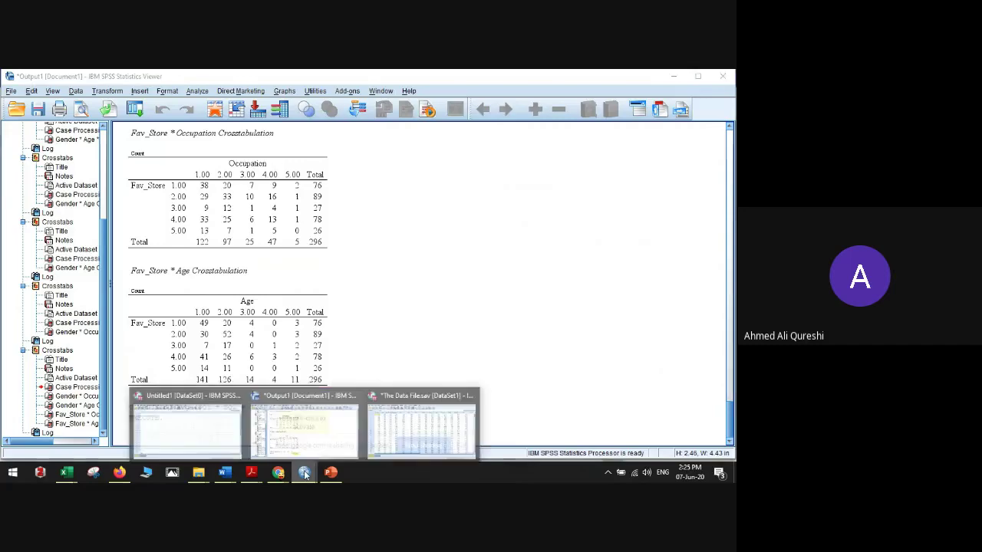
pyautogui.click(382, 443)
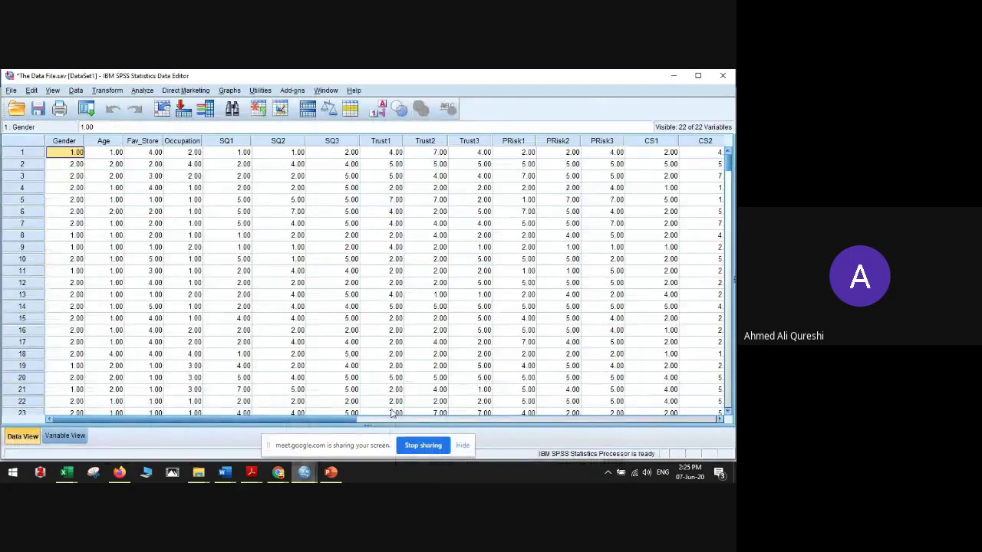
pyautogui.moveTo(322, 418); pyautogui.dragTo(583, 418)
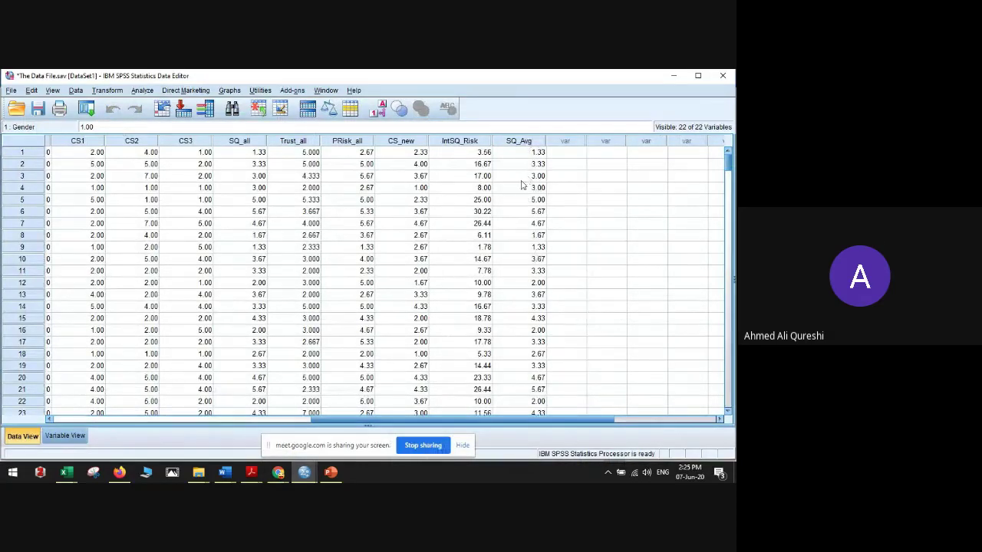
# Step: Check the first case's SQ1, SQ2 and SQ3 responses one by one against its SQ_Avg score
pyautogui.moveTo(503, 420); pyautogui.dragTo(243, 419)
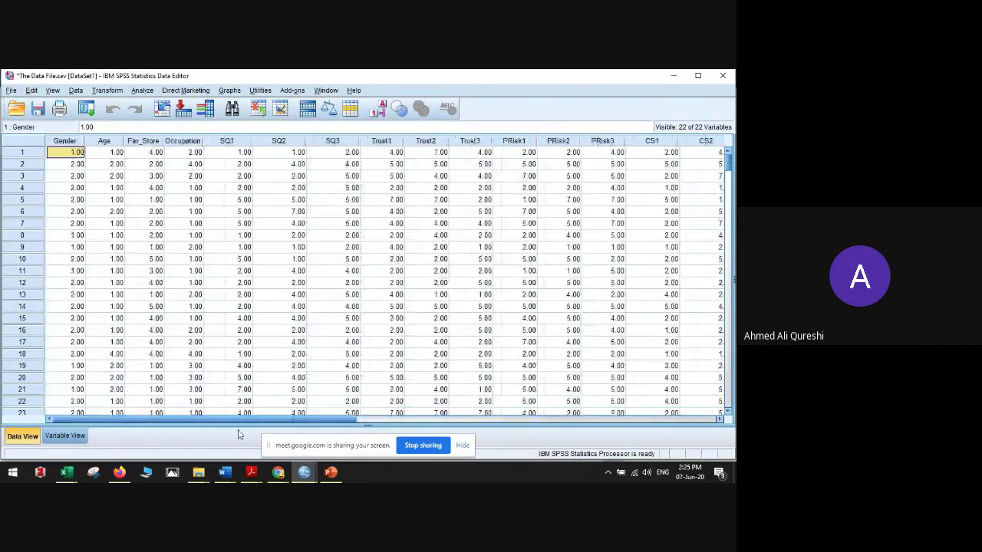
pyautogui.click(243, 152)
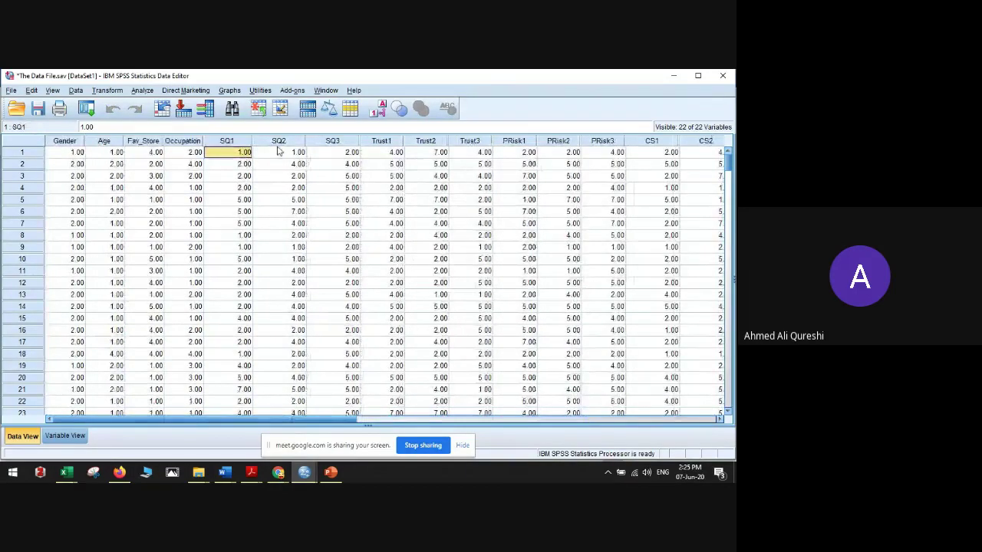
pyautogui.click(281, 154)
pyautogui.click(334, 157)
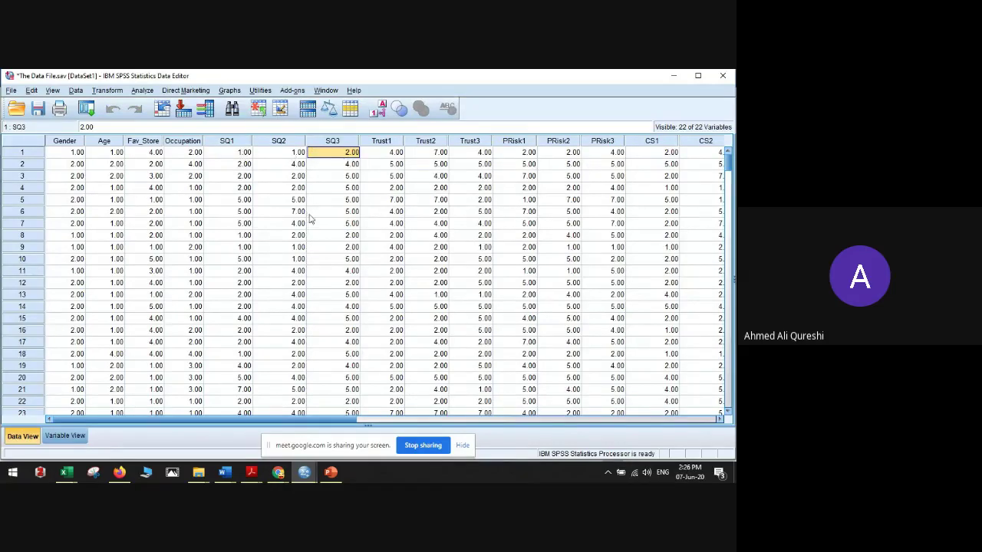
pyautogui.moveTo(282, 418); pyautogui.dragTo(537, 418)
pyautogui.click(539, 152)
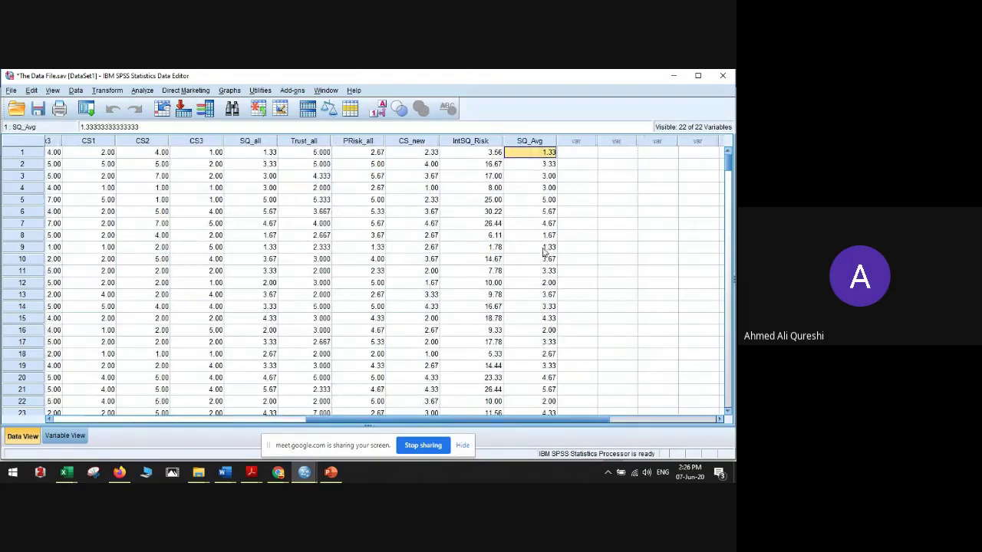
# Step: Examine the first case's three SQ items together, and the SQ_Avg scores of cases 1, 3 and 6
pyautogui.moveTo(455, 419); pyautogui.dragTo(195, 430)
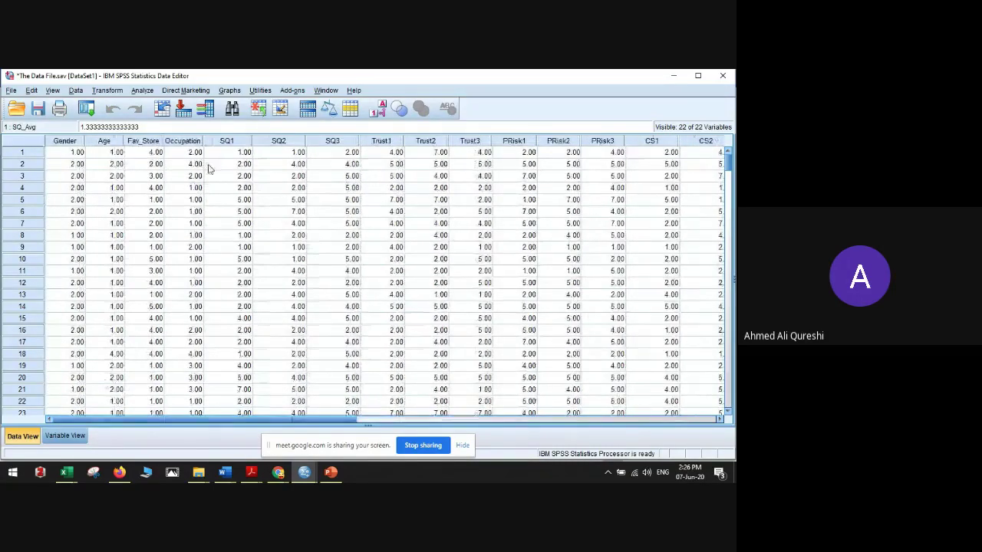
pyautogui.moveTo(237, 153); pyautogui.dragTo(317, 153)
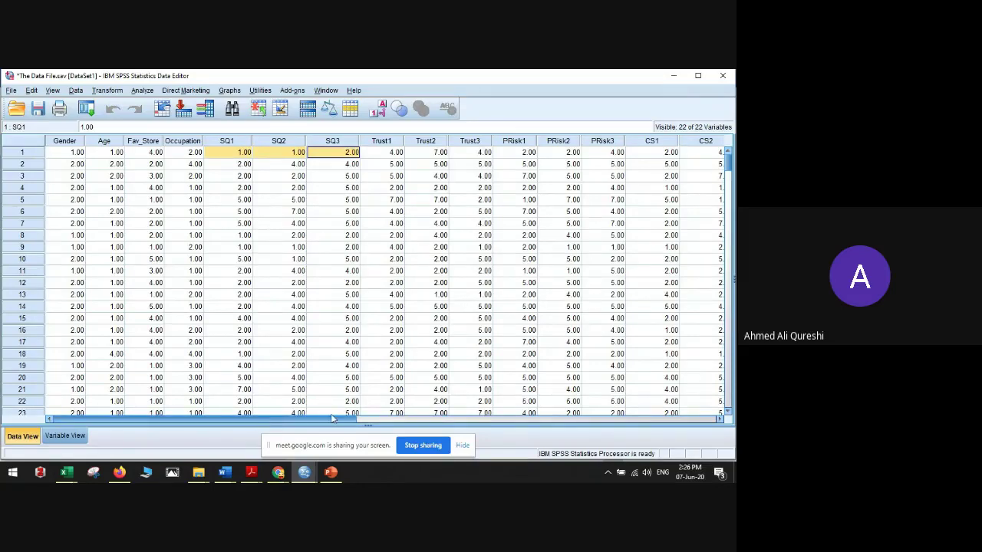
pyautogui.moveTo(332, 418); pyautogui.dragTo(537, 418)
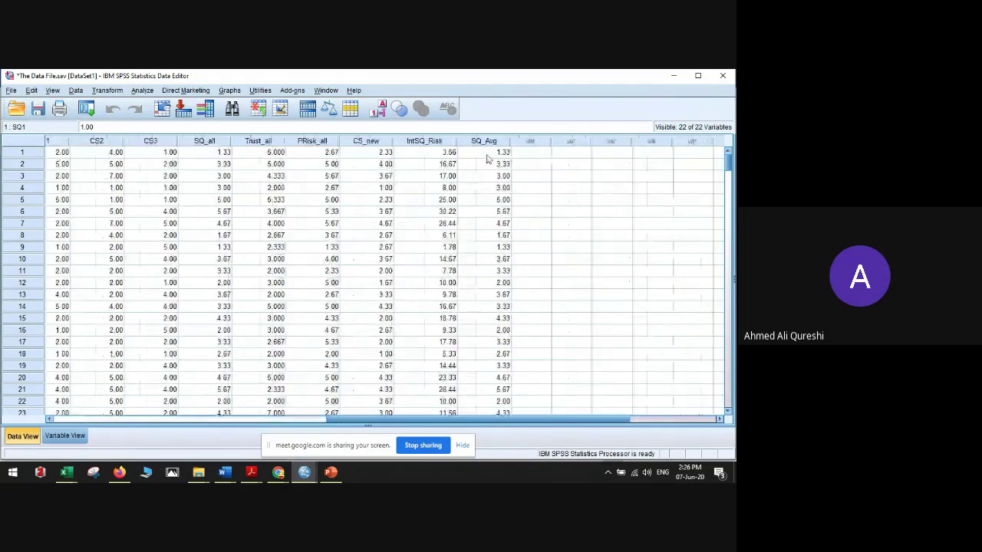
pyautogui.click(489, 152)
pyautogui.click(494, 175)
pyautogui.click(498, 212)
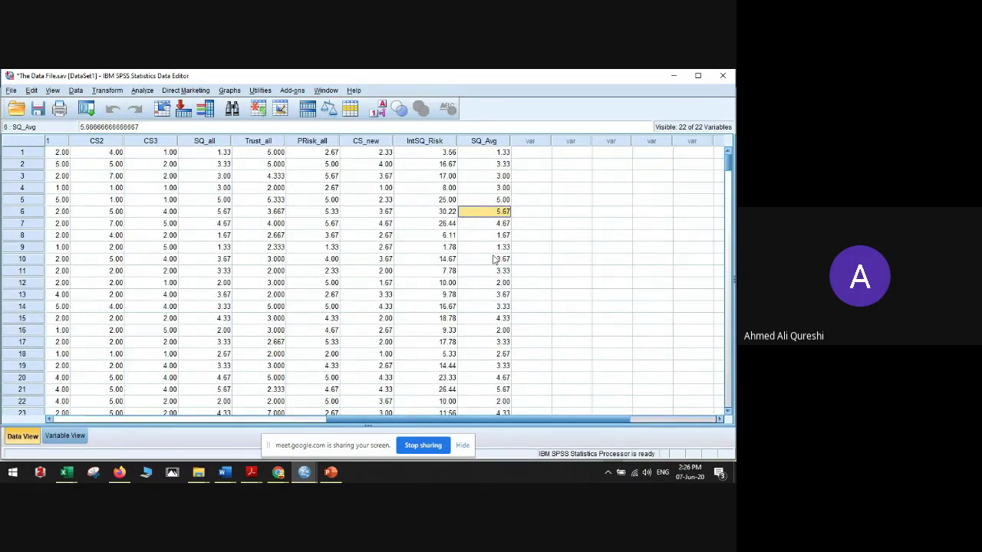
pyautogui.click(488, 176)
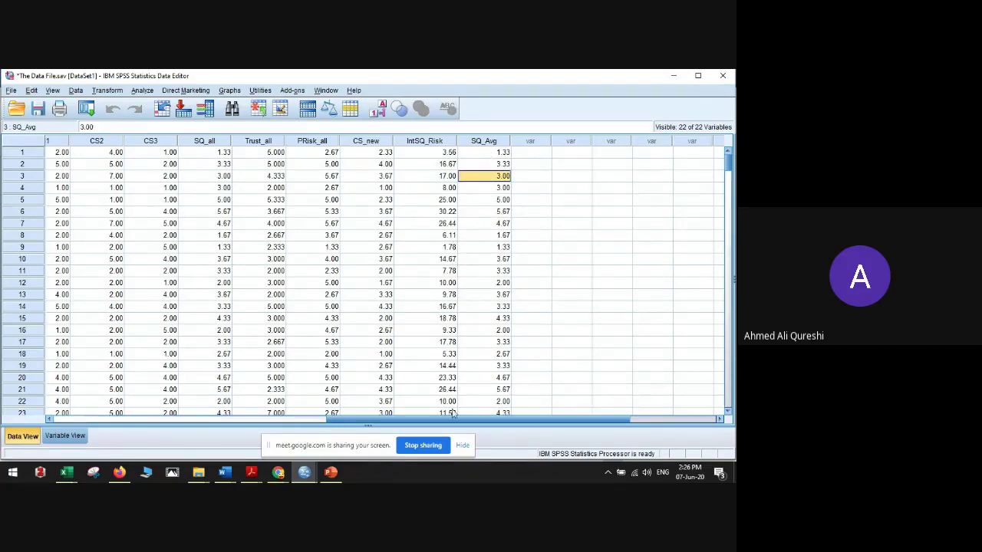
# Step: Review the first case's SQ1 to SQ3 responses again and compare them with its averaged SQ_Avg value
pyautogui.moveTo(452, 418); pyautogui.dragTo(239, 178)
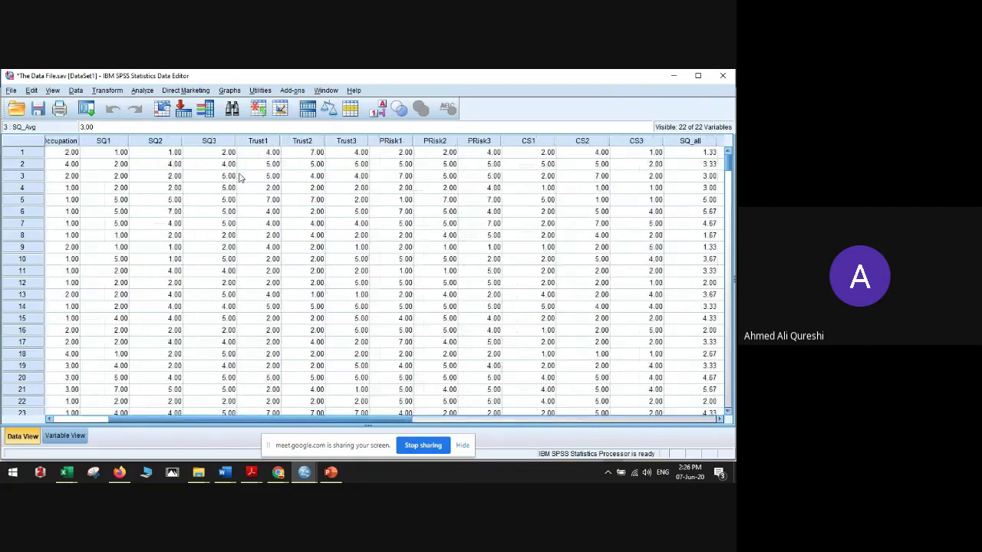
pyautogui.click(109, 153)
pyautogui.click(169, 153)
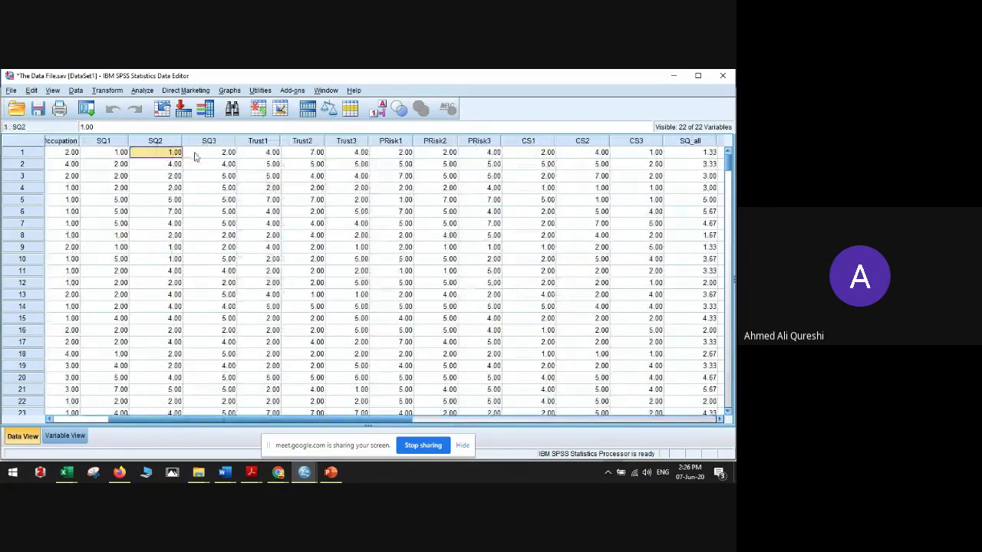
pyautogui.click(204, 154)
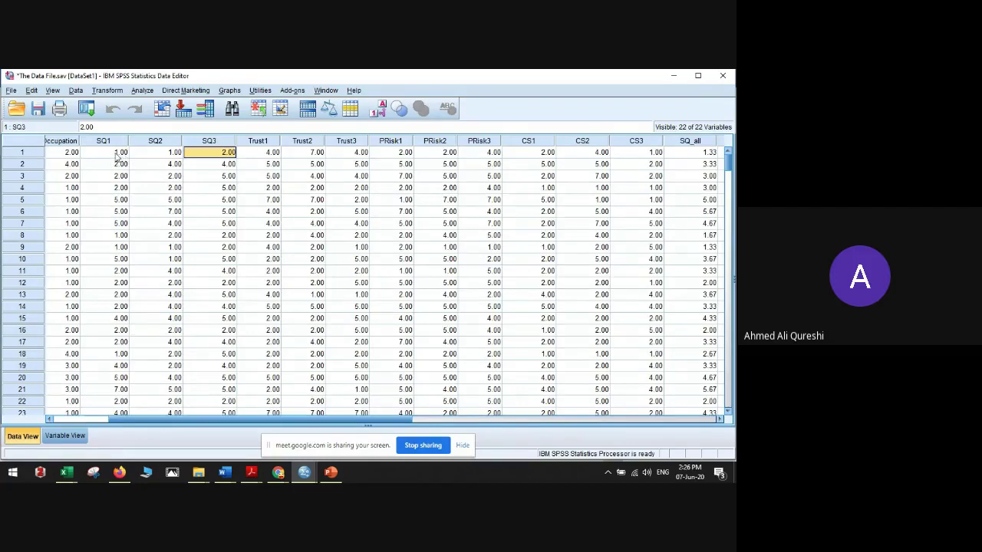
pyautogui.moveTo(117, 155); pyautogui.dragTo(204, 157)
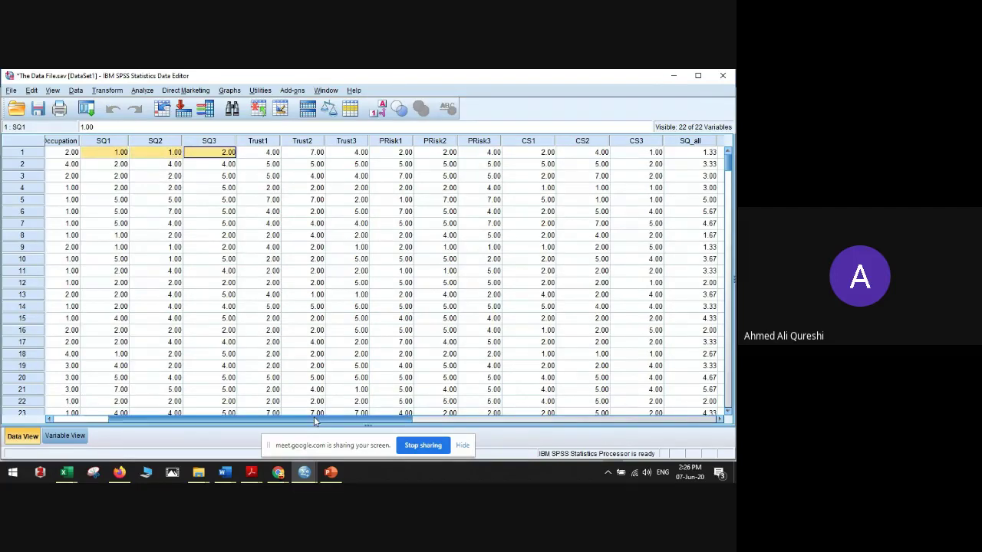
pyautogui.moveTo(314, 417); pyautogui.dragTo(544, 432)
pyautogui.click(471, 152)
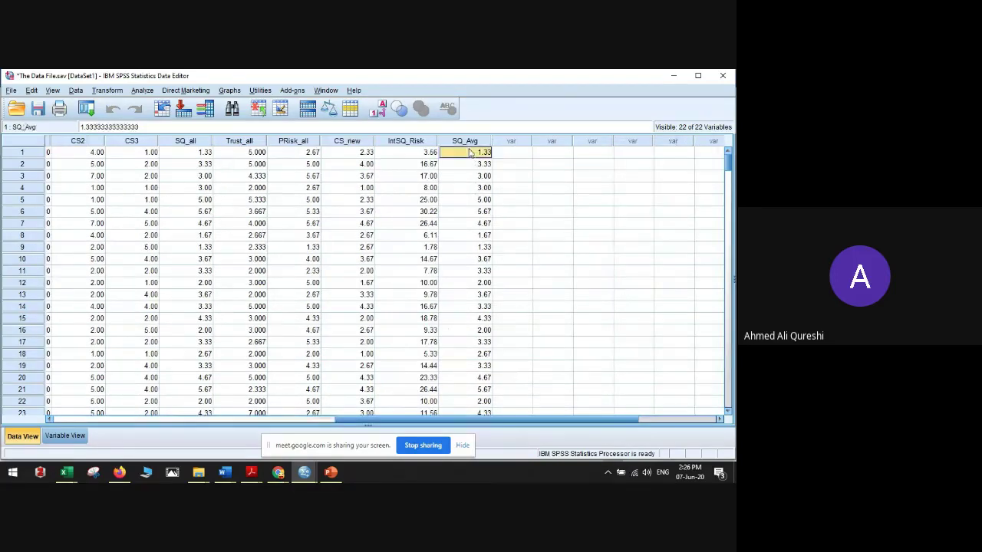
# Step: Look over the SQ, Trust, PRisk and CS item columns once more, and switch to the Google Meet window in Chrome
pyautogui.moveTo(395, 418); pyautogui.dragTo(151, 421)
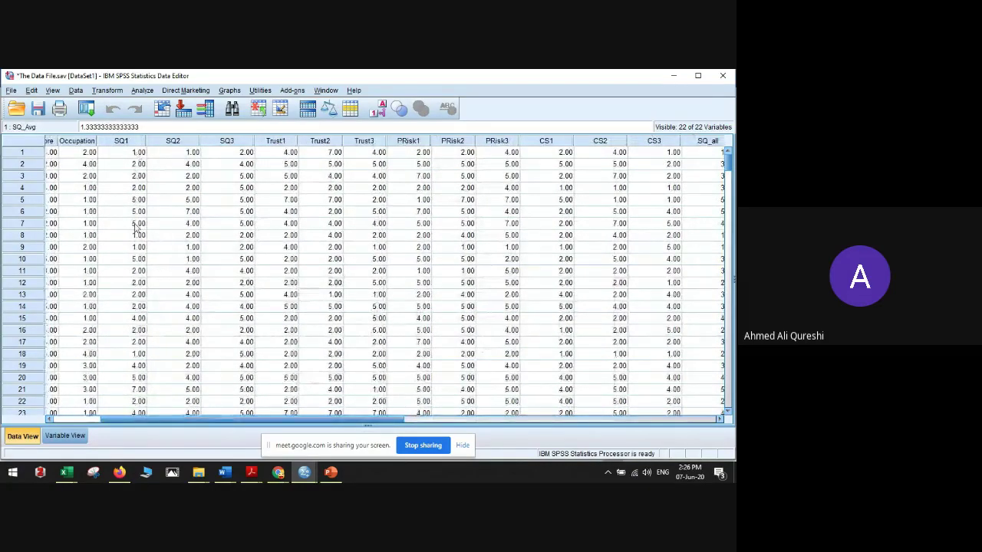
pyautogui.moveTo(197, 423)
pyautogui.mouseDown()
pyautogui.moveTo(437, 423)
pyautogui.moveTo(181, 419)
pyautogui.mouseUp()
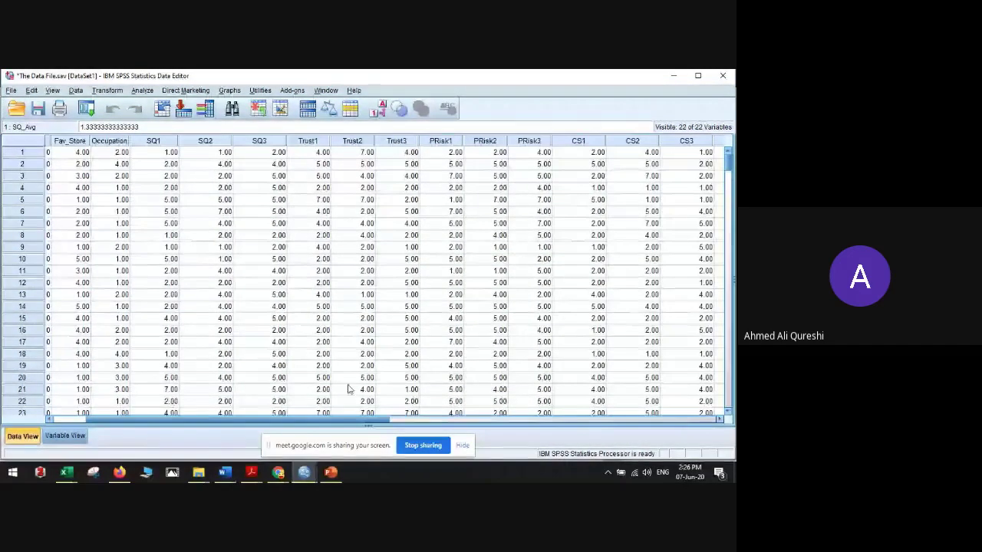
pyautogui.moveTo(281, 474)
pyautogui.click(270, 408)
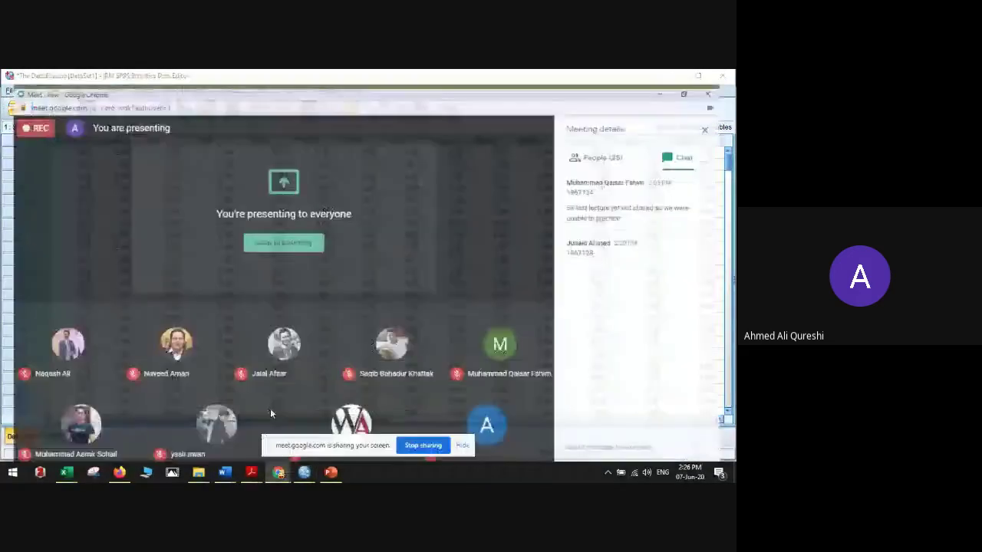
# Step: Admit each of the waiting participants to the Google Meet call
pyautogui.click(475, 309)
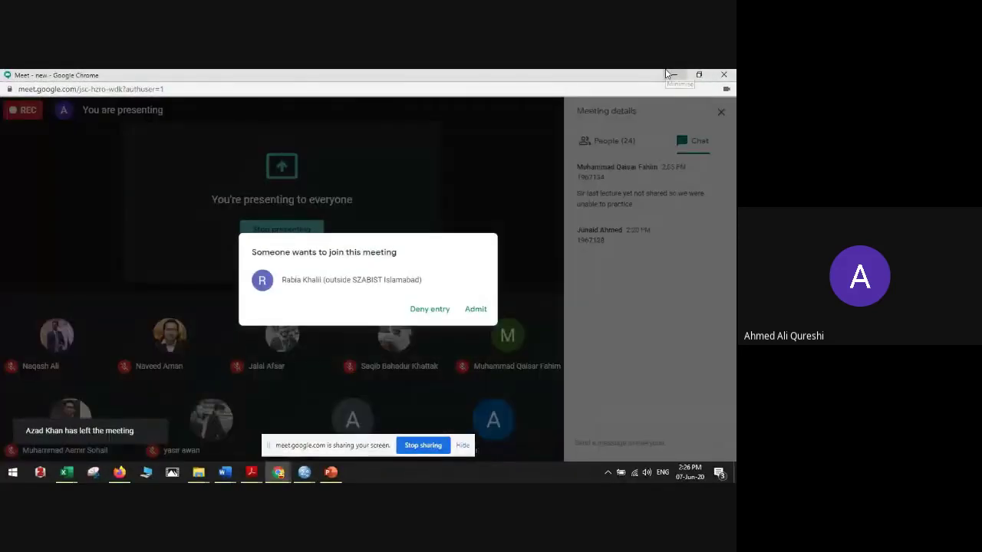
pyautogui.click(475, 309)
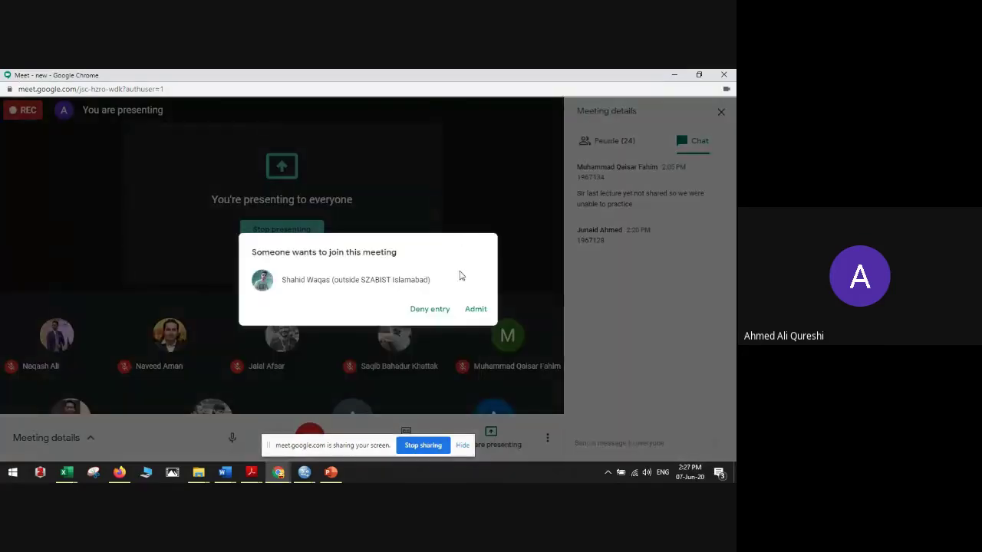
pyautogui.click(473, 310)
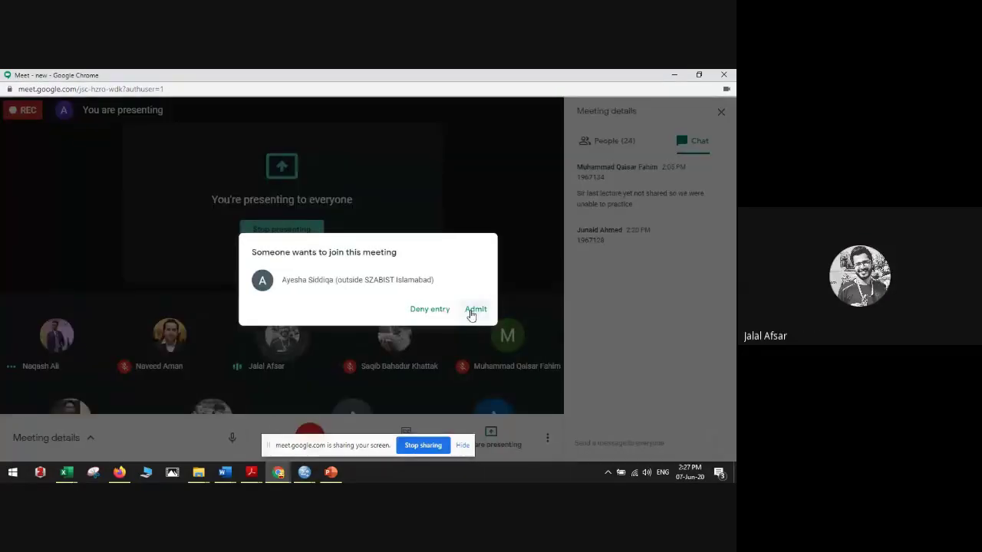
pyautogui.click(475, 310)
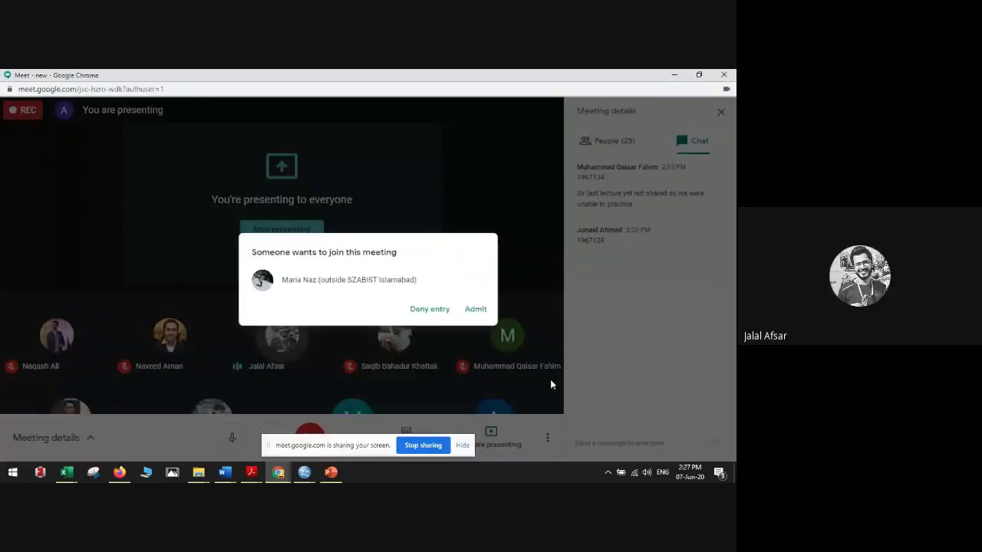
pyautogui.click(477, 310)
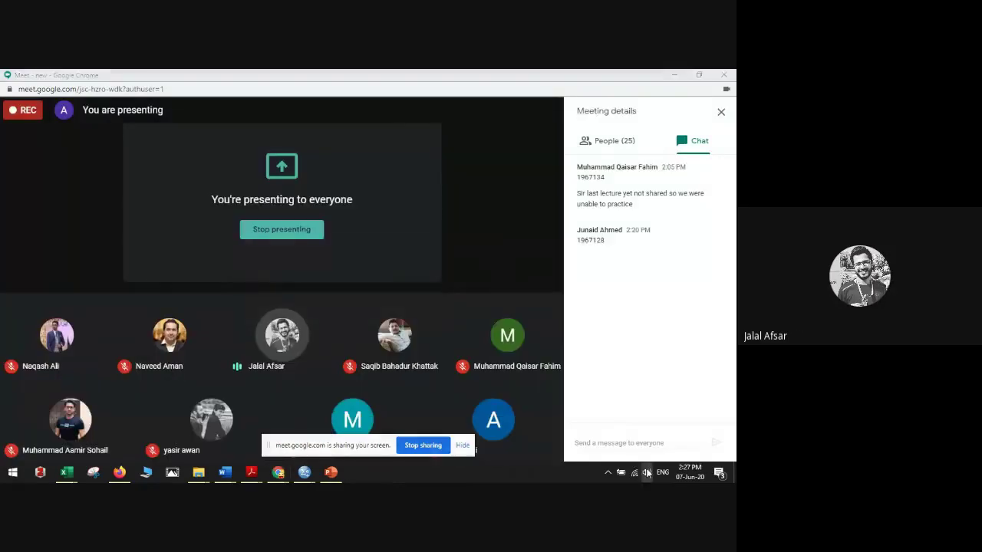
pyautogui.click(646, 473)
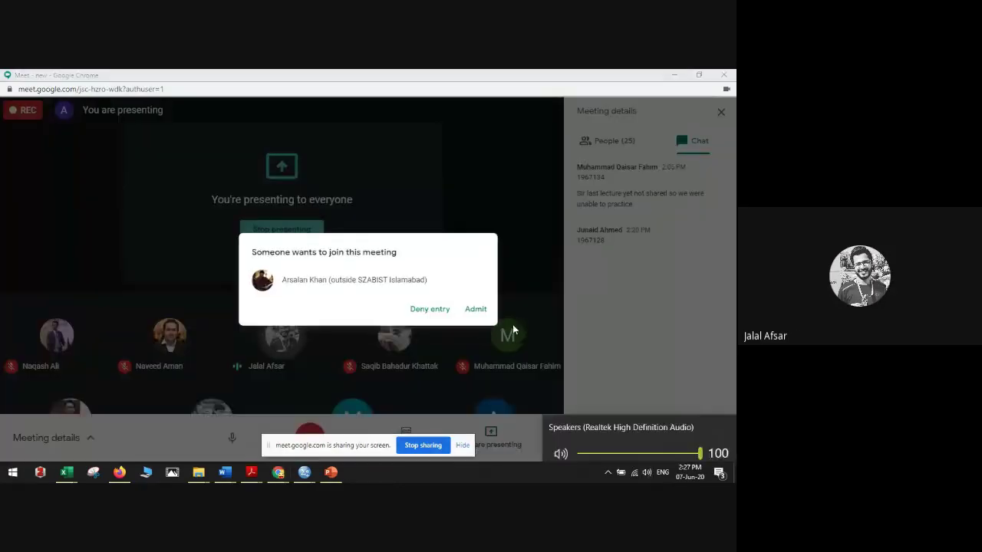
pyautogui.click(476, 310)
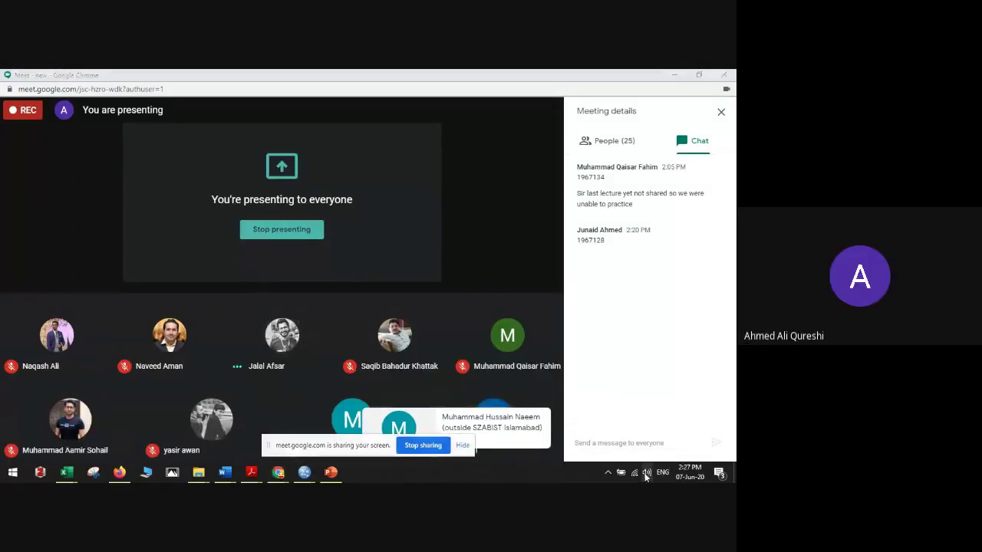
# Step: Set the speaker volume to 67 and switch back to the SPSS data file
pyautogui.click(647, 473)
pyautogui.click(660, 447)
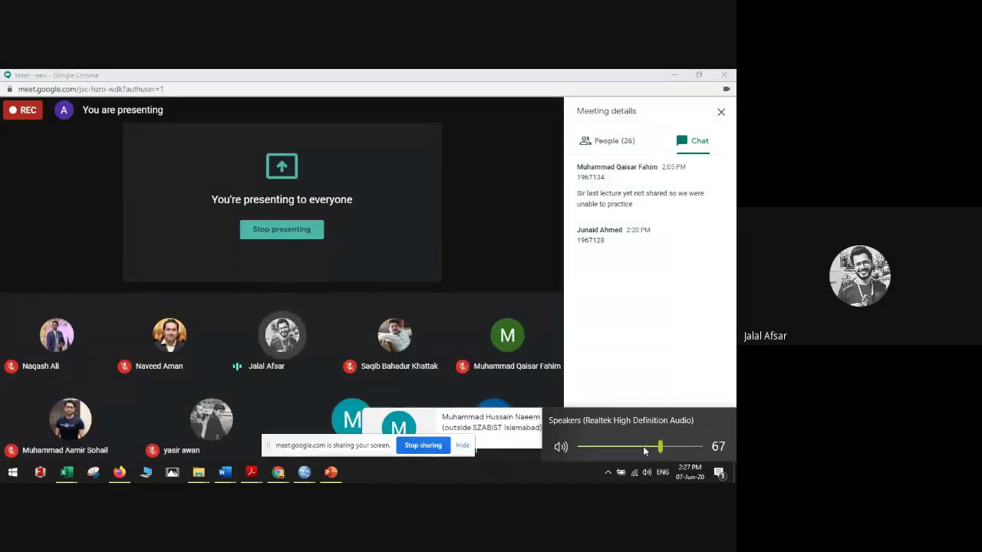
pyautogui.click(535, 265)
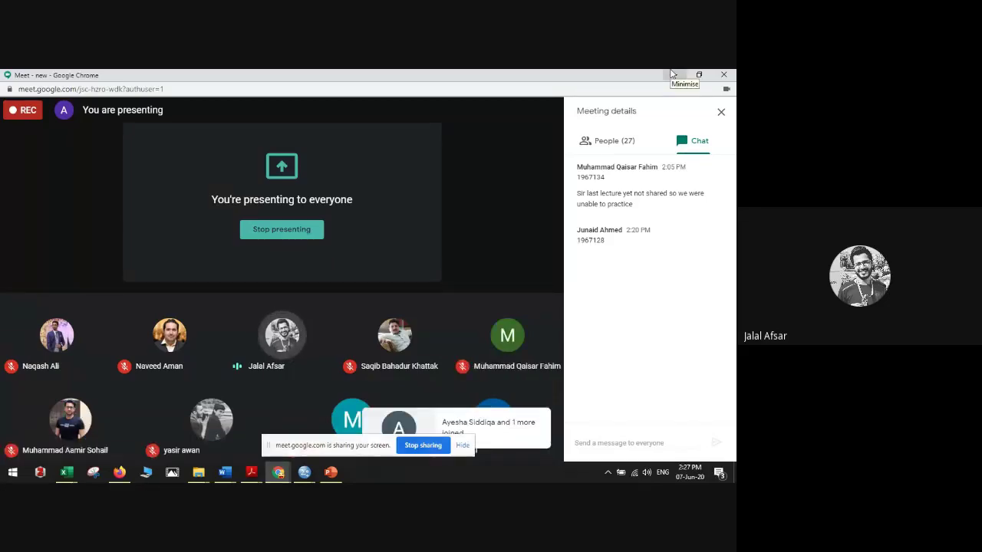
pyautogui.click(671, 74)
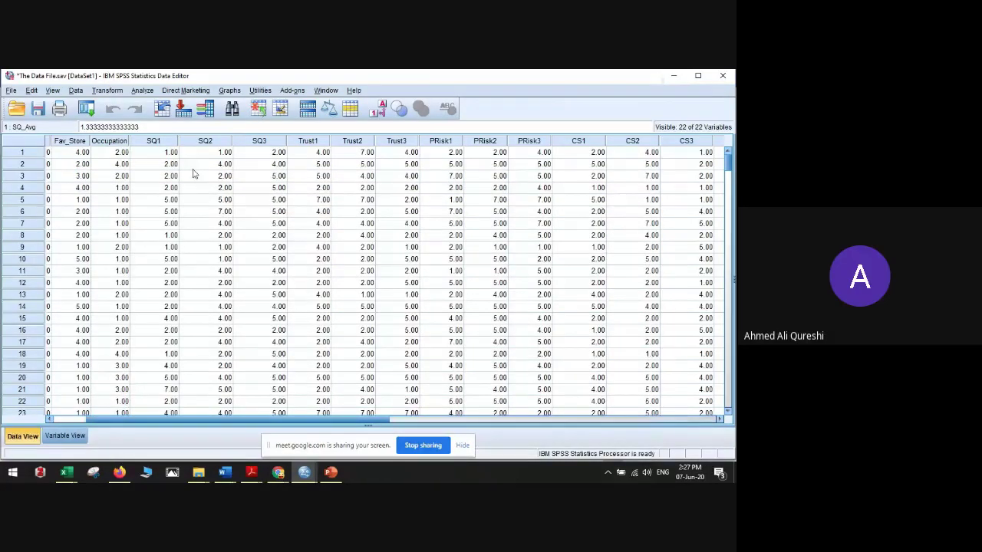
# Step: Compare the data with value labels shown and with numeric codes, and examine the SQ1 column
pyautogui.click(259, 211)
pyautogui.click(379, 109)
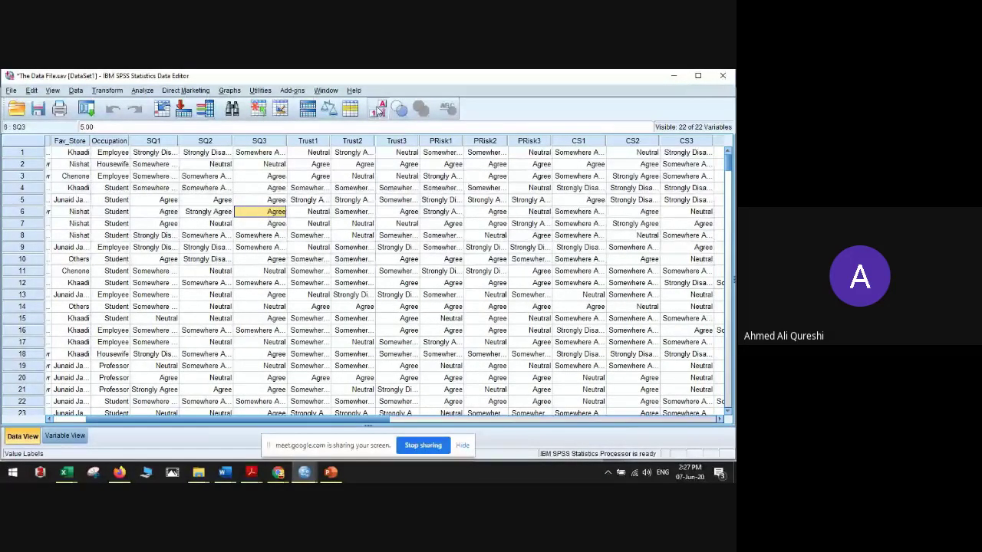
pyautogui.click(379, 109)
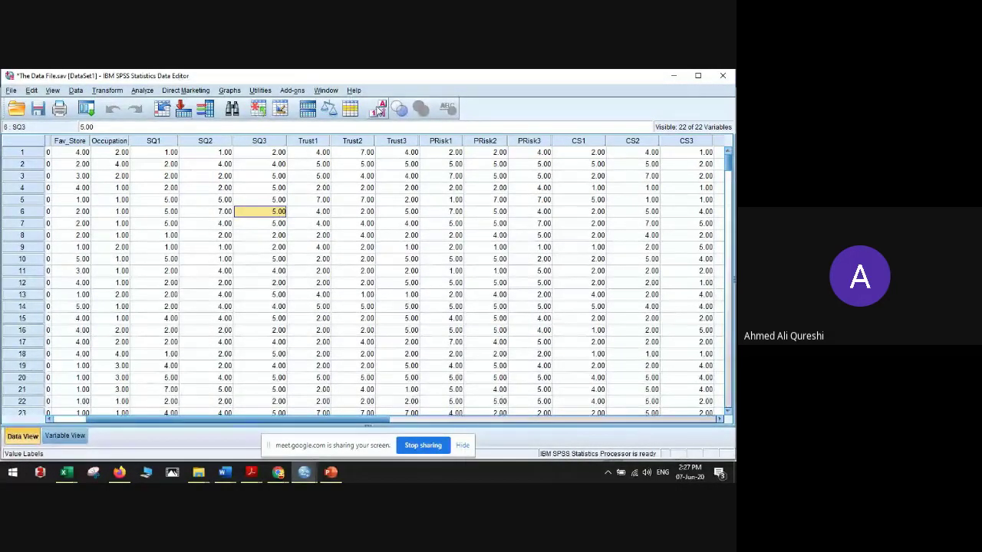
pyautogui.click(156, 141)
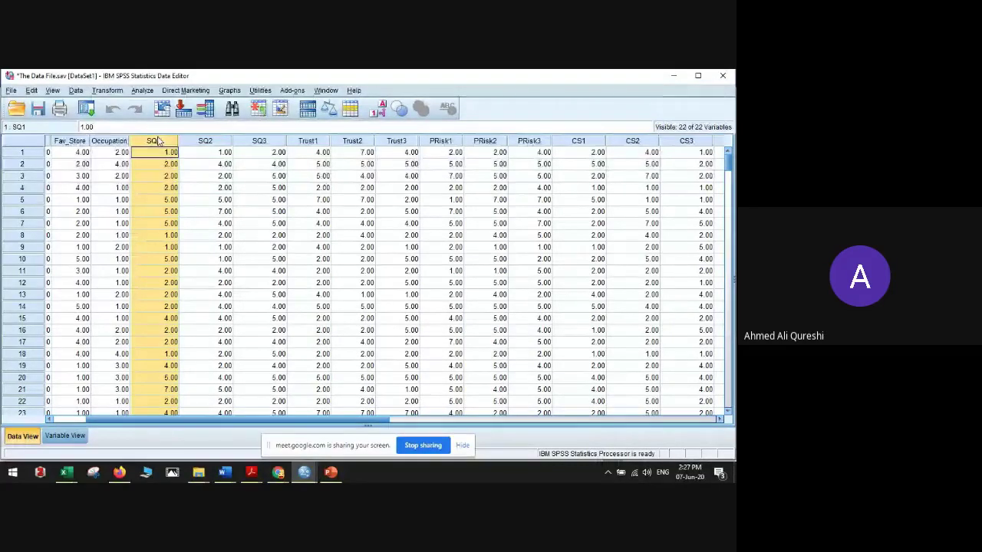
pyautogui.click(343, 229)
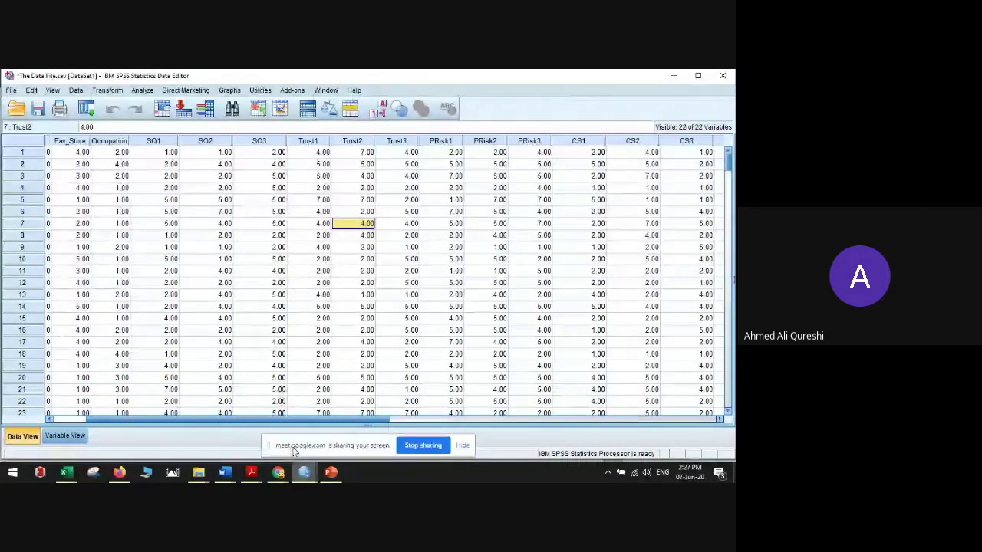
# Step: Switch to Google Meet, admit the waiting participant, and return to the SPSS data file
pyautogui.moveTo(278, 472)
pyautogui.click(297, 405)
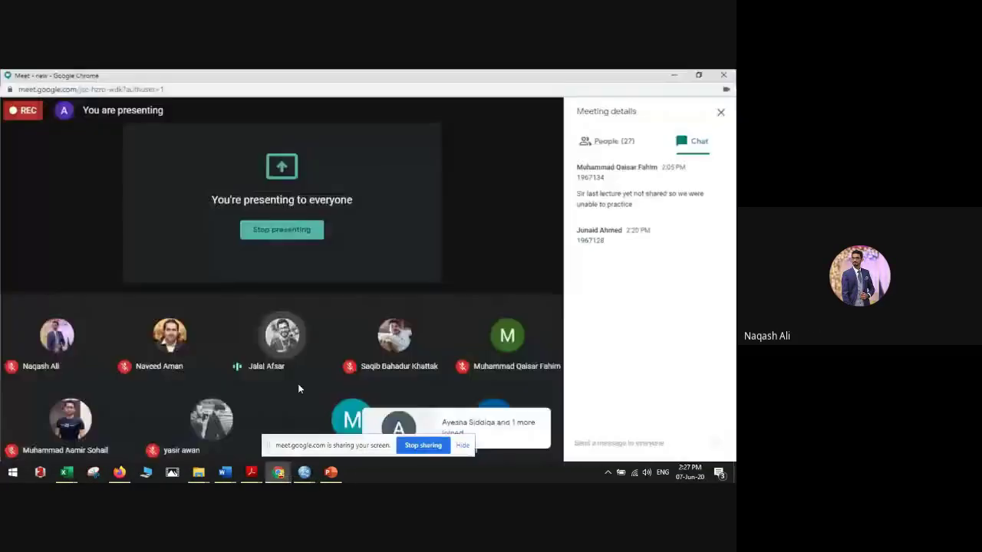
pyautogui.click(476, 309)
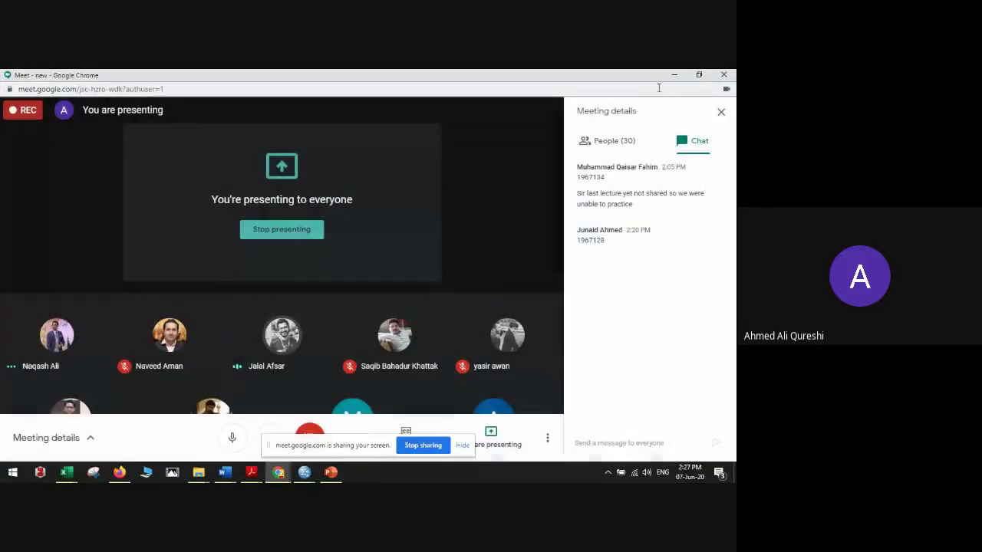
pyautogui.click(673, 75)
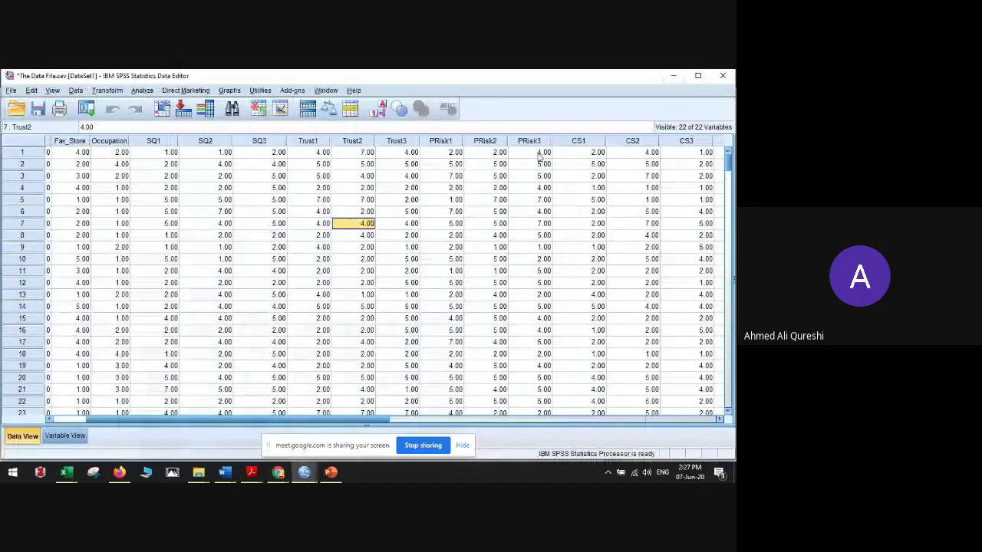
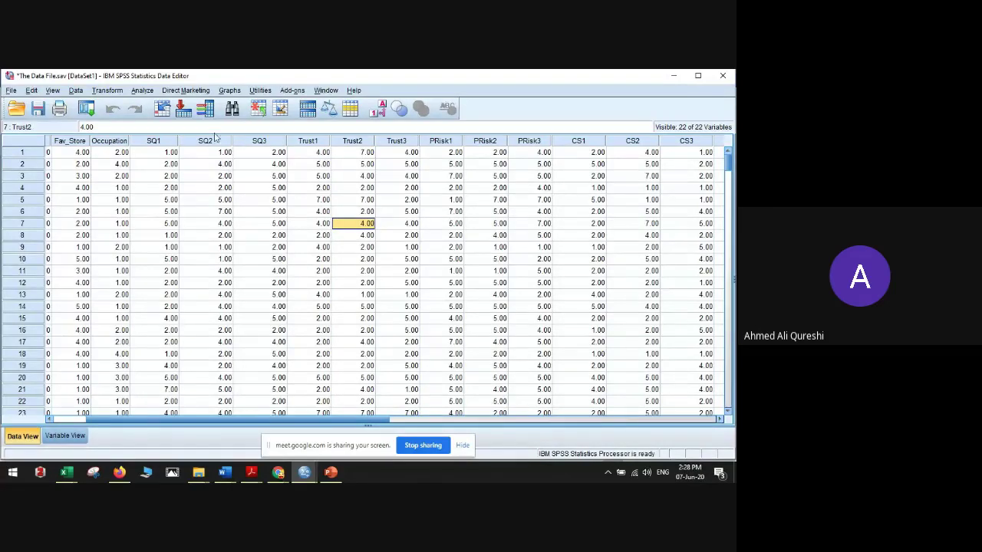
# Step: Show the variable definitions and check the Label cells of Fav_Store, Age and Gender
pyautogui.click(52, 90)
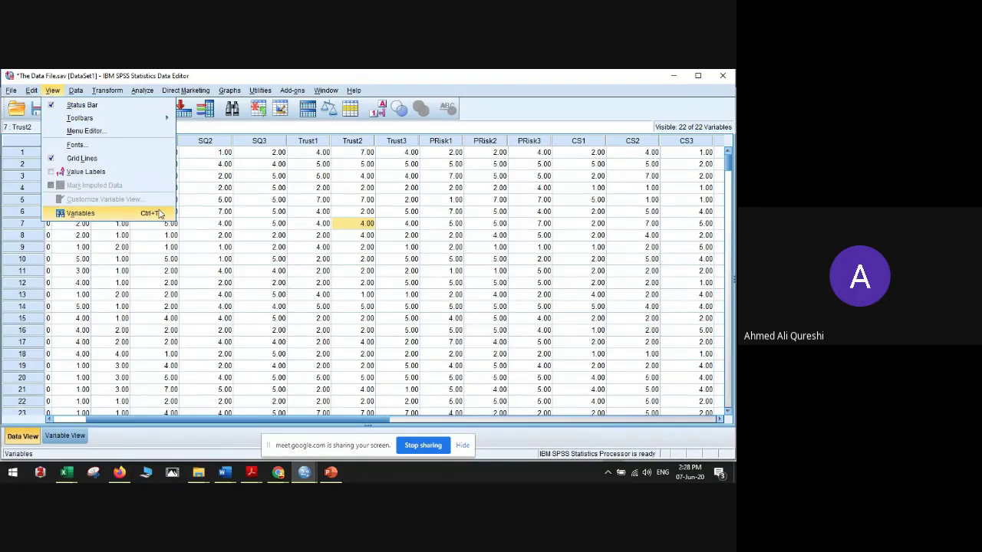
pyautogui.click(81, 213)
pyautogui.click(242, 256)
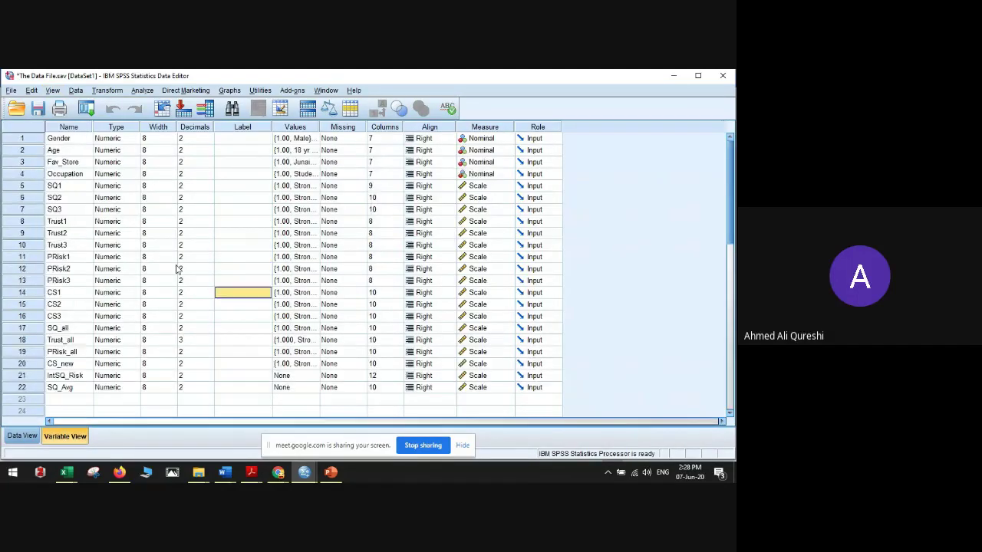
pyautogui.scroll(1, 223, 265)
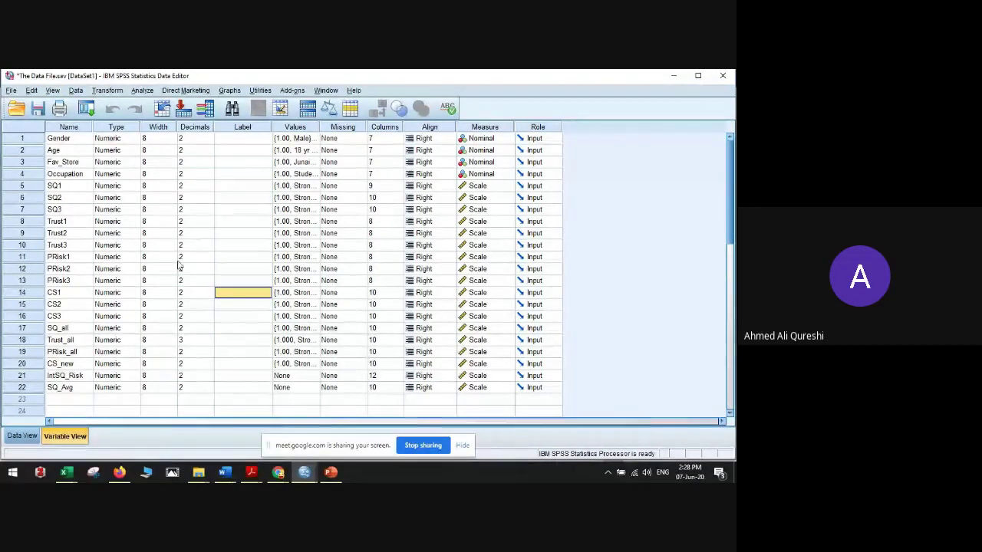
pyautogui.click(230, 162)
pyautogui.click(233, 151)
pyautogui.click(236, 140)
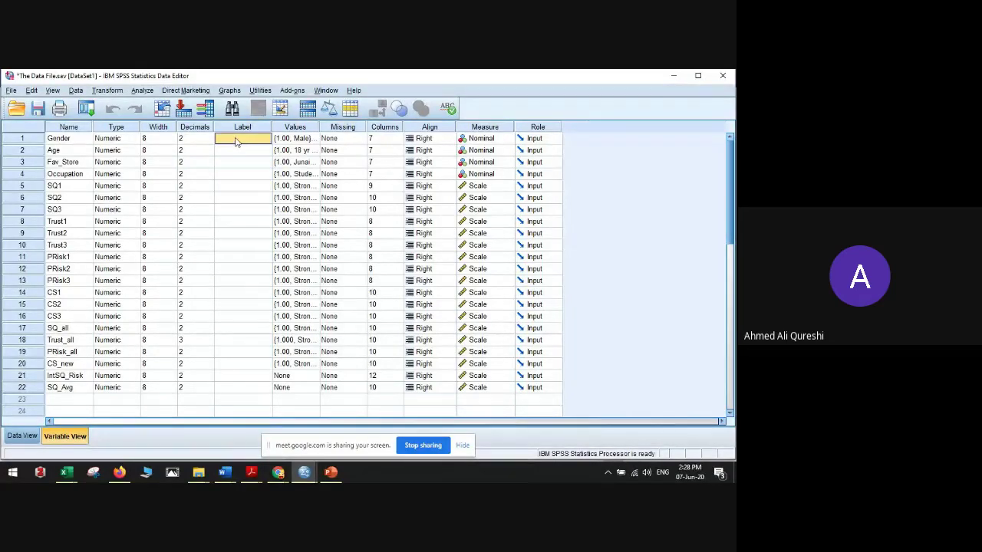
# Step: Examine the Label cells down the whole variable list and the options available for the Label column
pyautogui.moveTo(245, 352); pyautogui.dragTo(237, 210)
pyautogui.moveTo(237, 208); pyautogui.dragTo(239, 164)
pyautogui.click(235, 151)
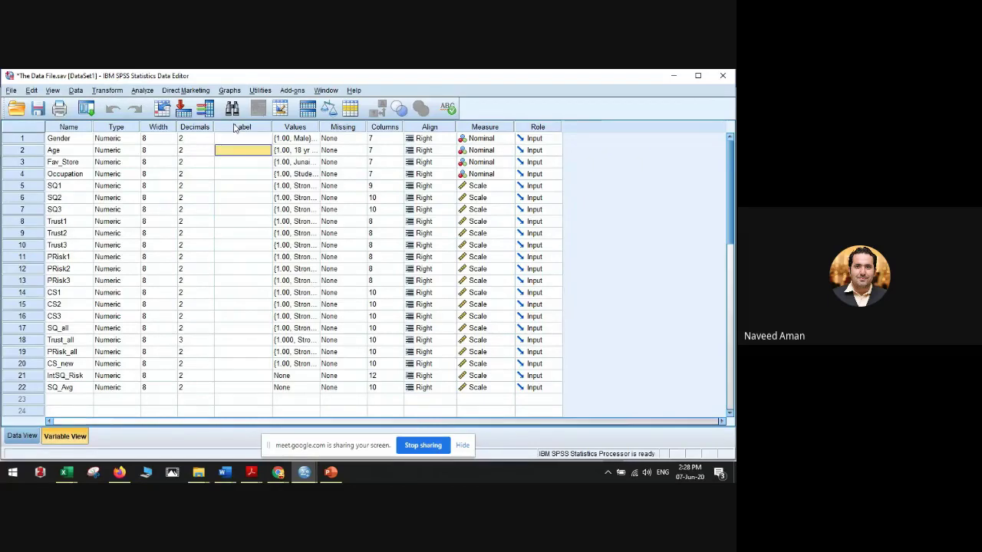
pyautogui.click(235, 128)
pyautogui.rightClick(236, 129)
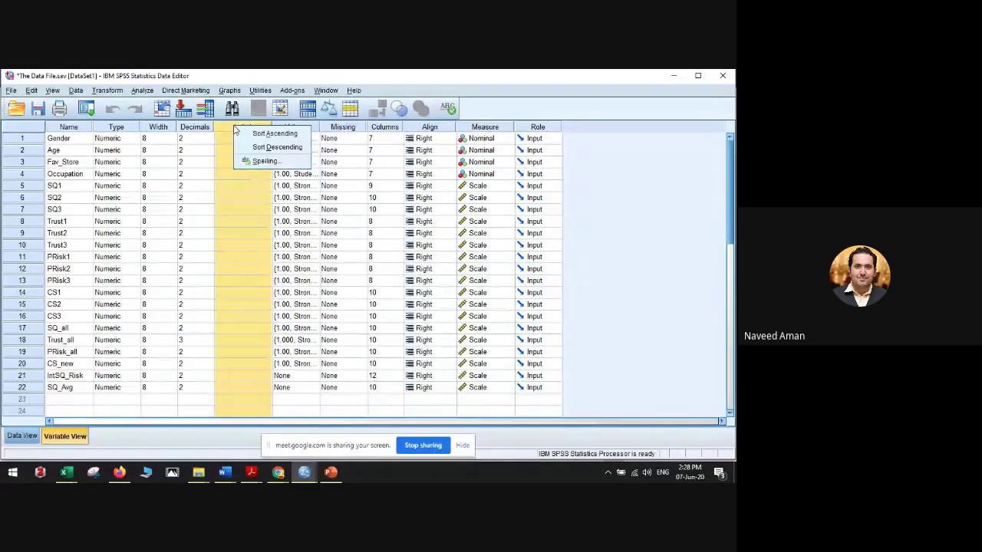
pyautogui.click(233, 212)
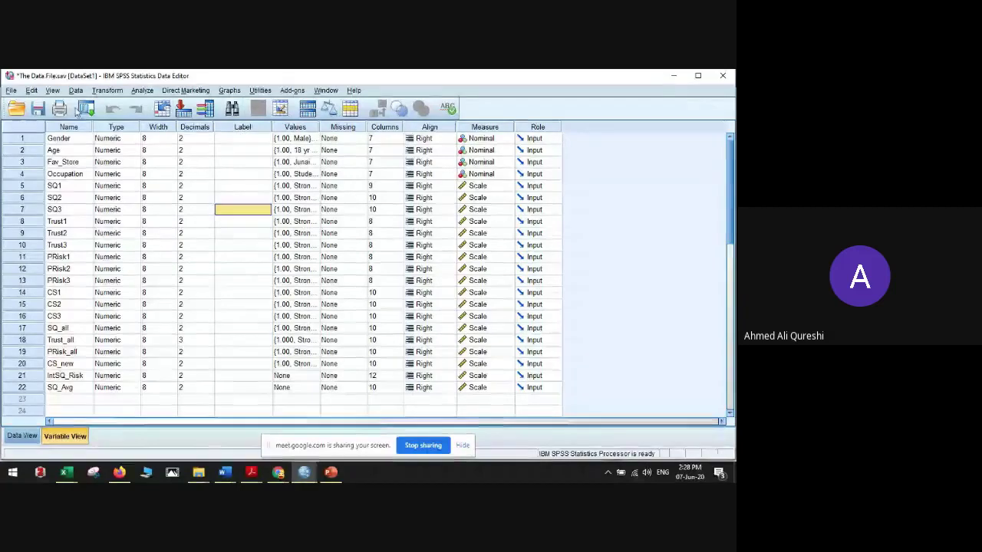
# Step: Look over the Label cells of Fav_Store and PRisk2, the width of SQ1 and the decimals of Trust_all
pyautogui.click(228, 165)
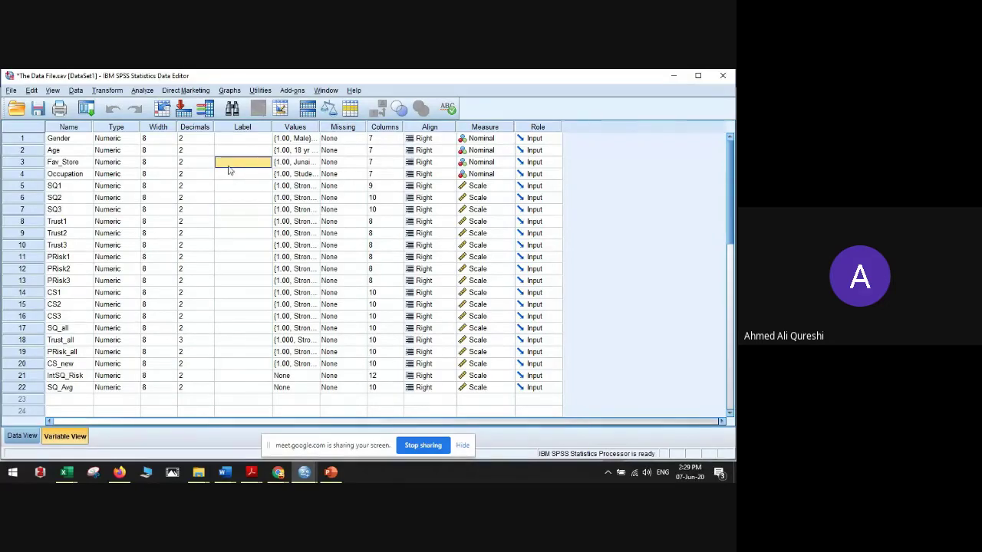
pyautogui.click(151, 188)
pyautogui.click(267, 270)
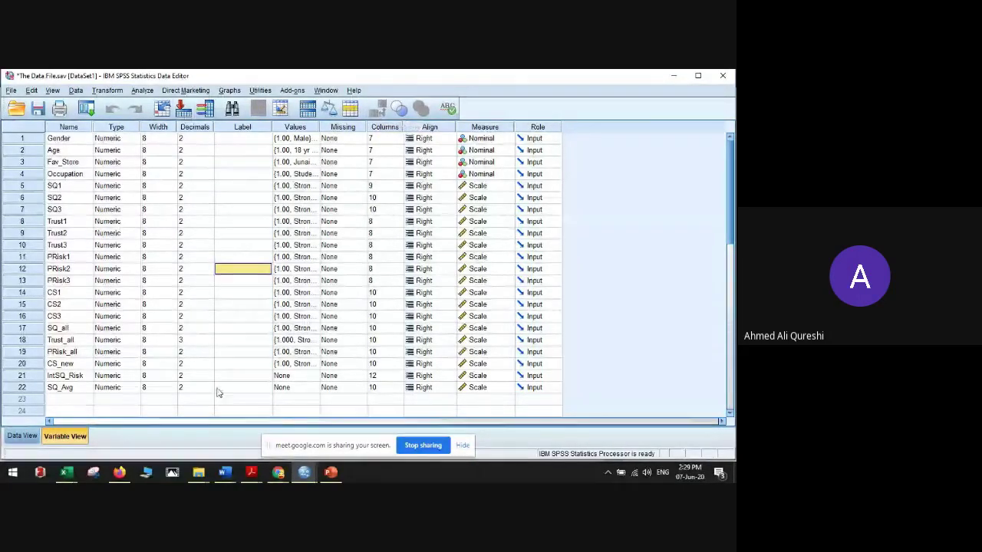
pyautogui.click(187, 342)
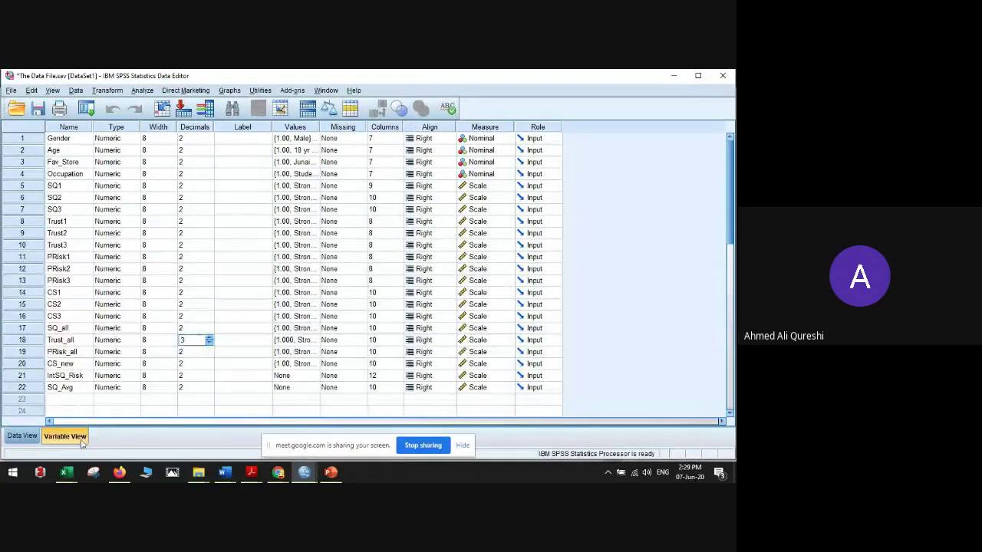
# Step: Return to the case data and toggle repeatedly between value labels and numeric codes, ending on the numeric codes
pyautogui.click(22, 436)
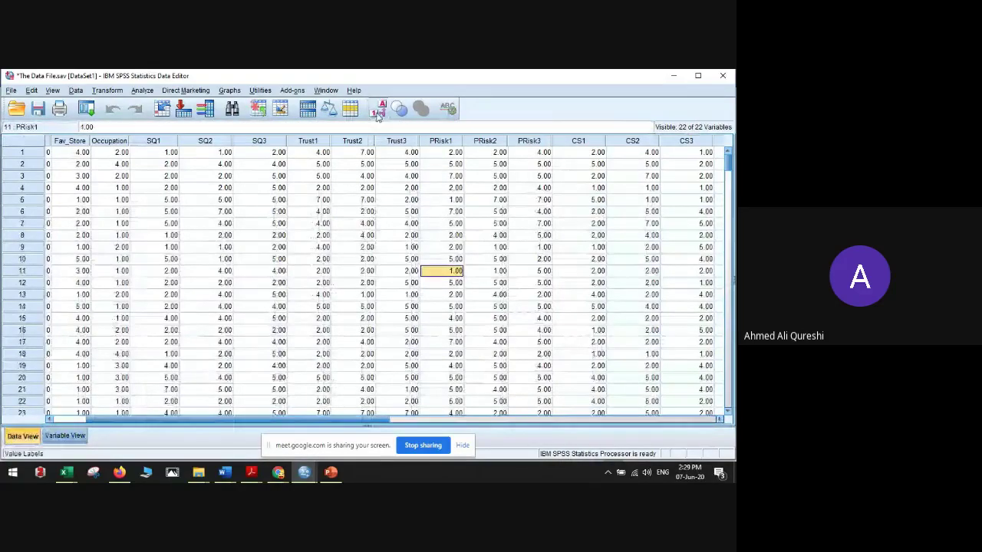
pyautogui.click(378, 111)
pyautogui.click(378, 112)
pyautogui.click(378, 111)
pyautogui.click(378, 111)
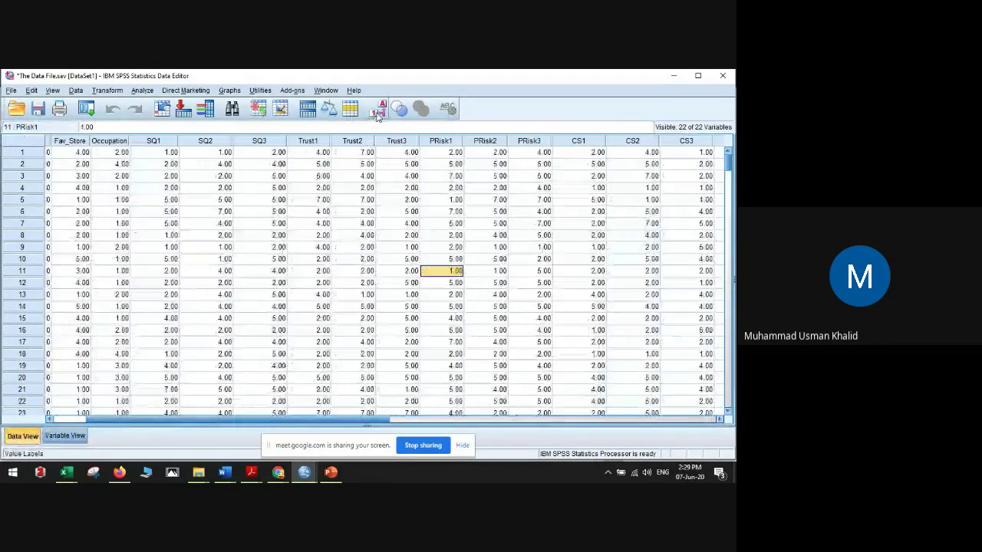
pyautogui.click(378, 111)
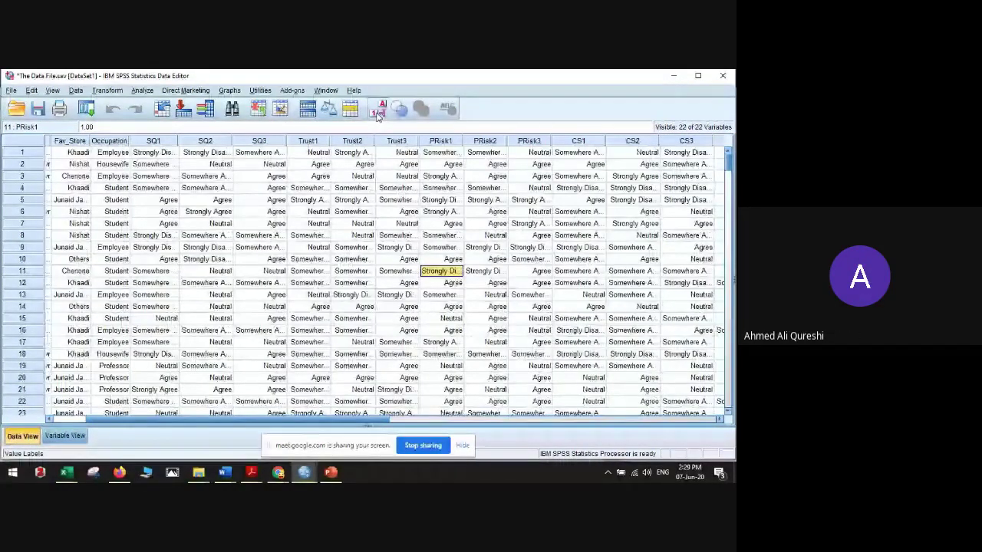
pyautogui.click(378, 111)
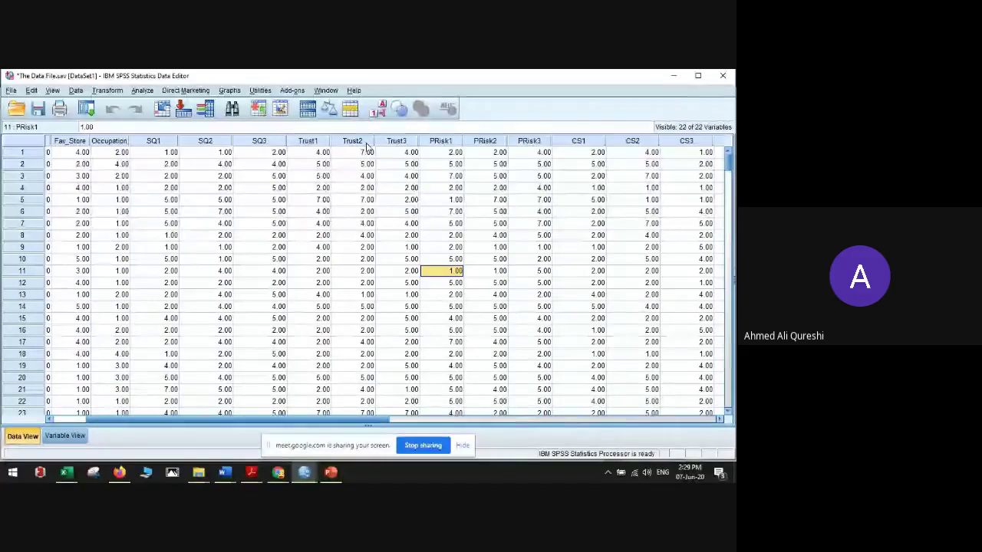
# Step: Select the first case's scores from SQ1 to SQ3 in the case data
pyautogui.click(312, 212)
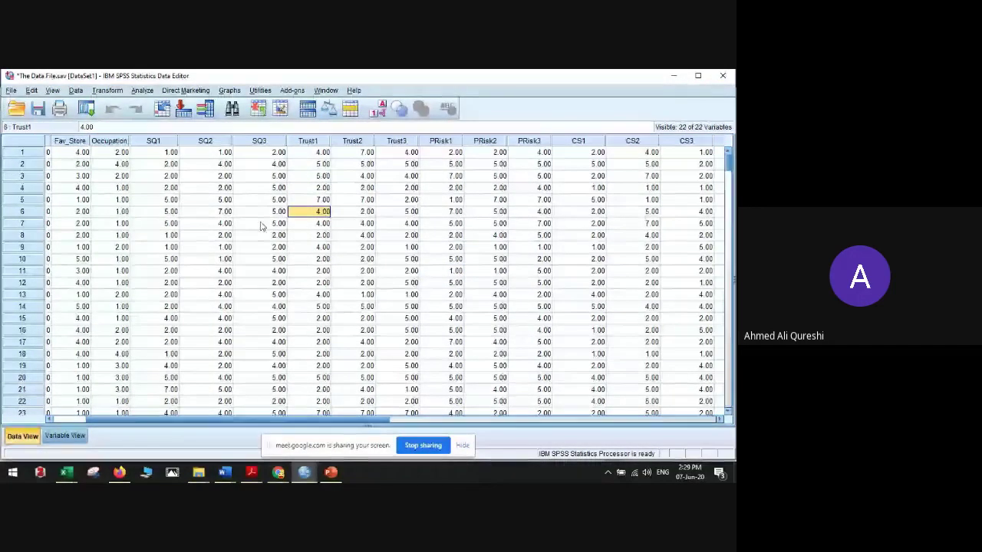
pyautogui.moveTo(173, 152); pyautogui.dragTo(217, 157)
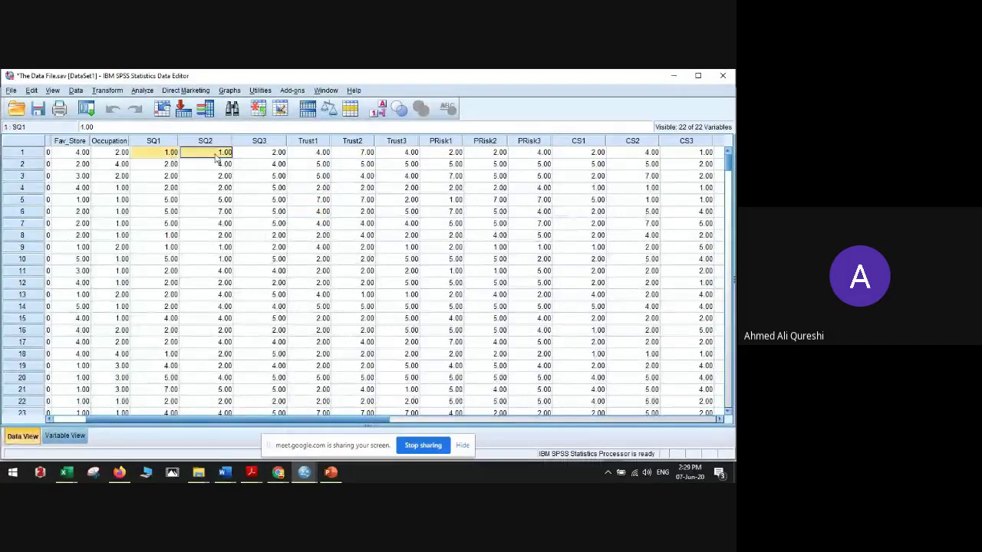
# Step: Switch to the Google Meet window and admit the people waiting to join the meeting
pyautogui.moveTo(278, 471)
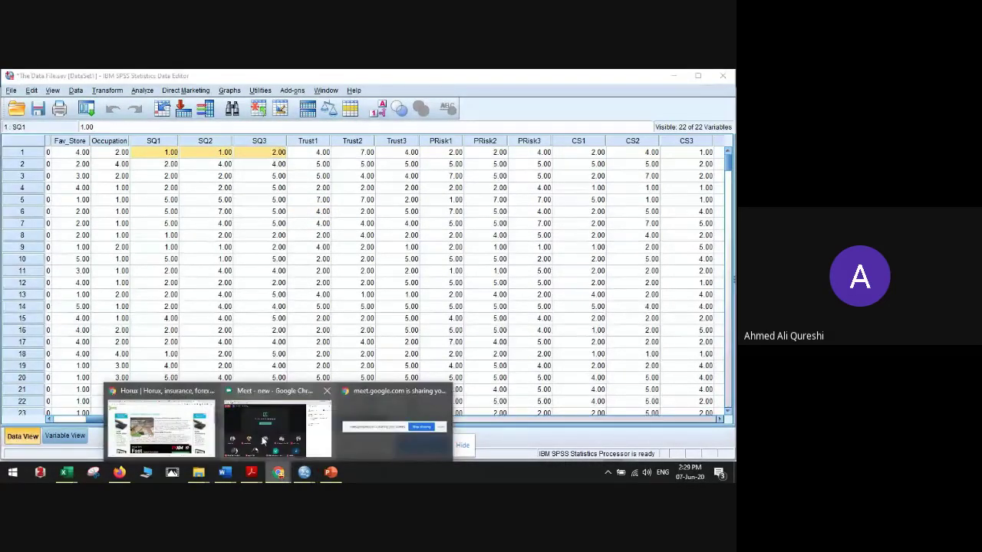
pyautogui.click(281, 407)
pyautogui.click(476, 307)
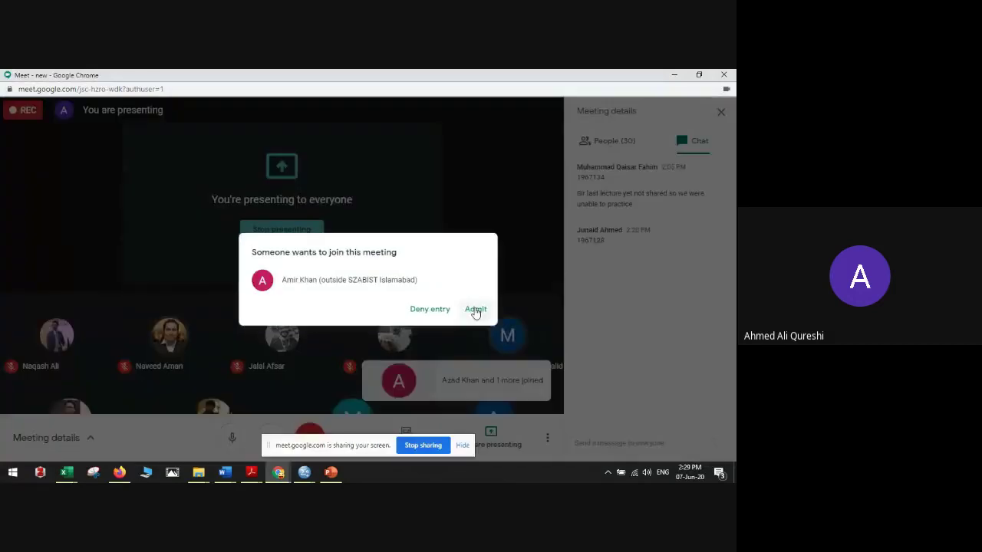
pyautogui.click(474, 310)
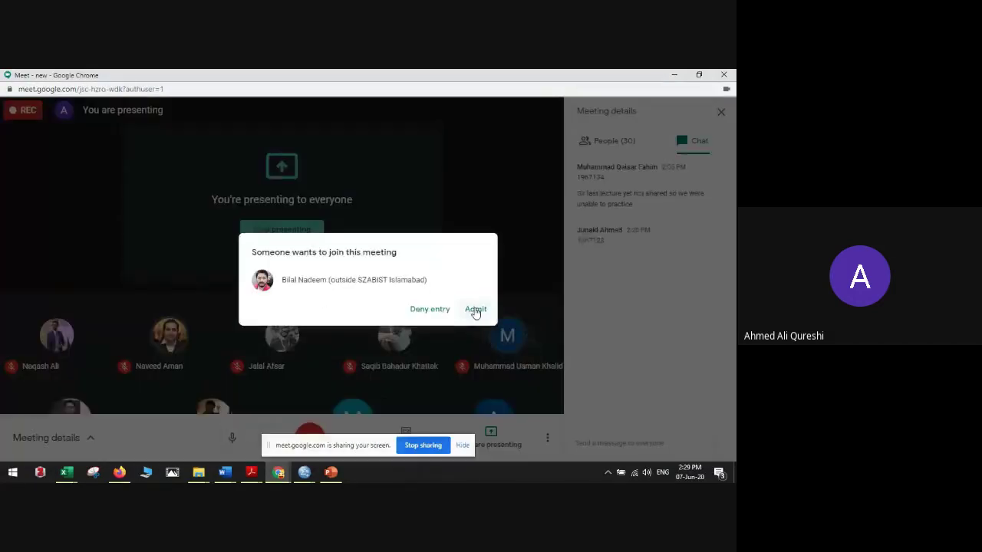
pyautogui.click(474, 308)
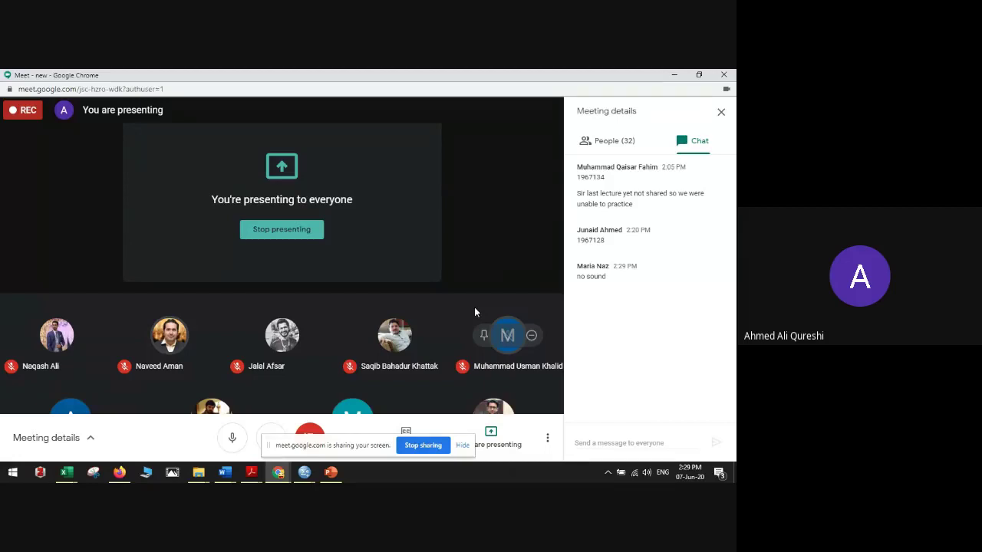
# Step: Send the chat messages "Al other students can hear" and "please check your volume control" to everyone in the meeting
pyautogui.click(576, 442)
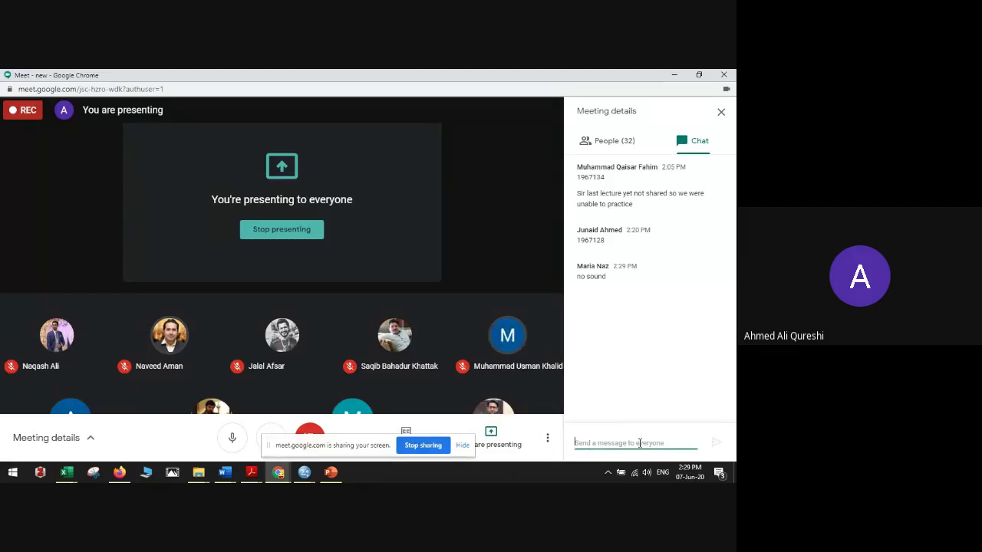
pyautogui.write('Al other students can hear')
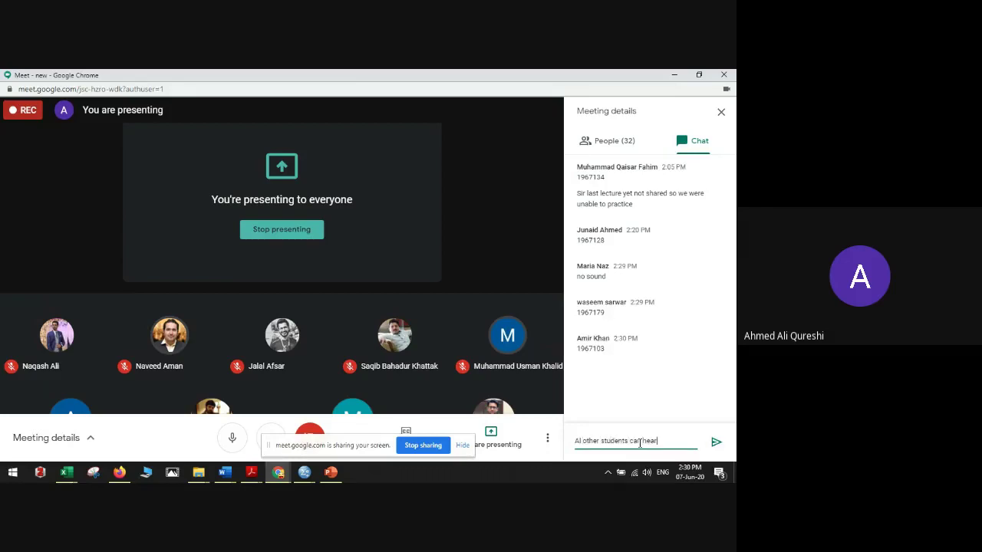
pyautogui.press('Return')
pyautogui.write('P')
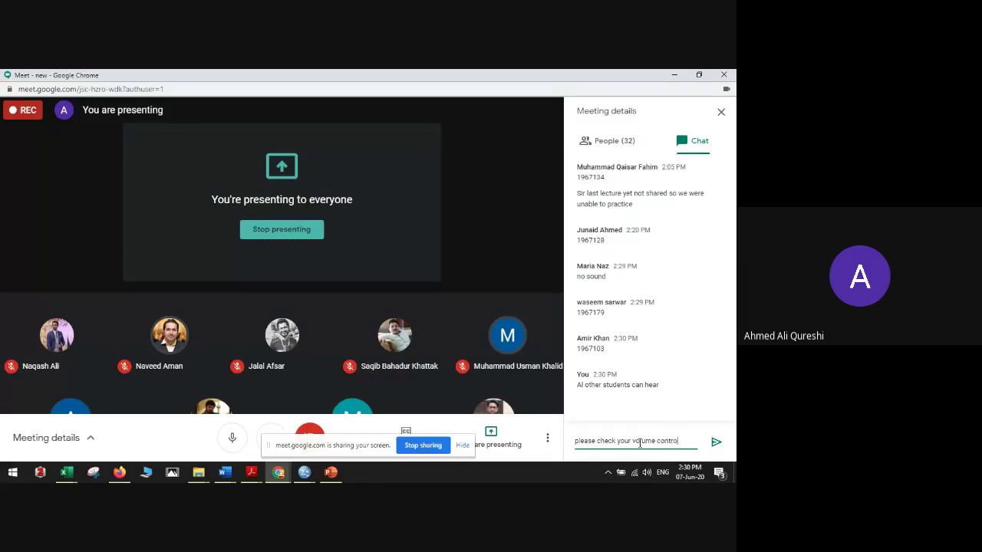
pyautogui.write('l')
pyautogui.press('Return')
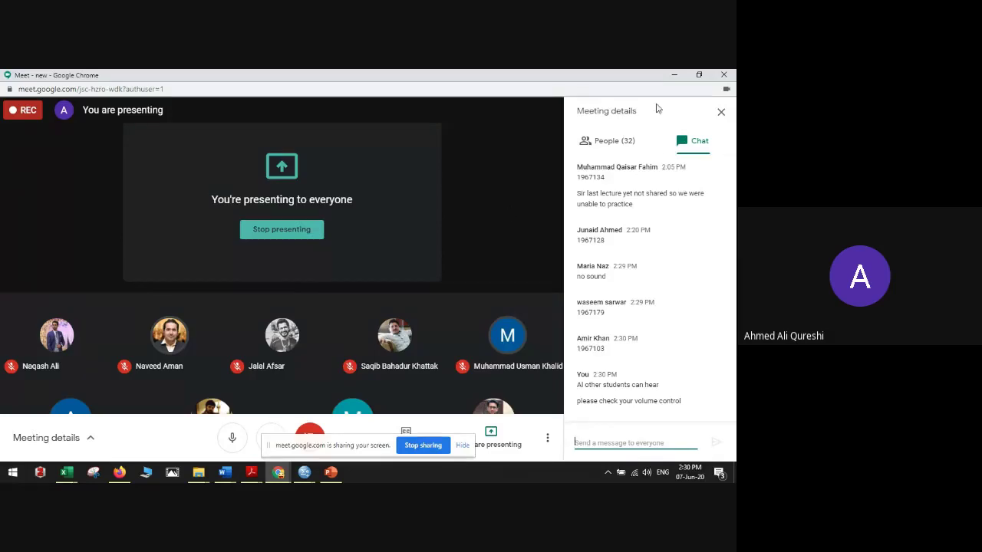
# Step: Switch back to The Data File.sav in the SPSS Data Editor
pyautogui.click(305, 472)
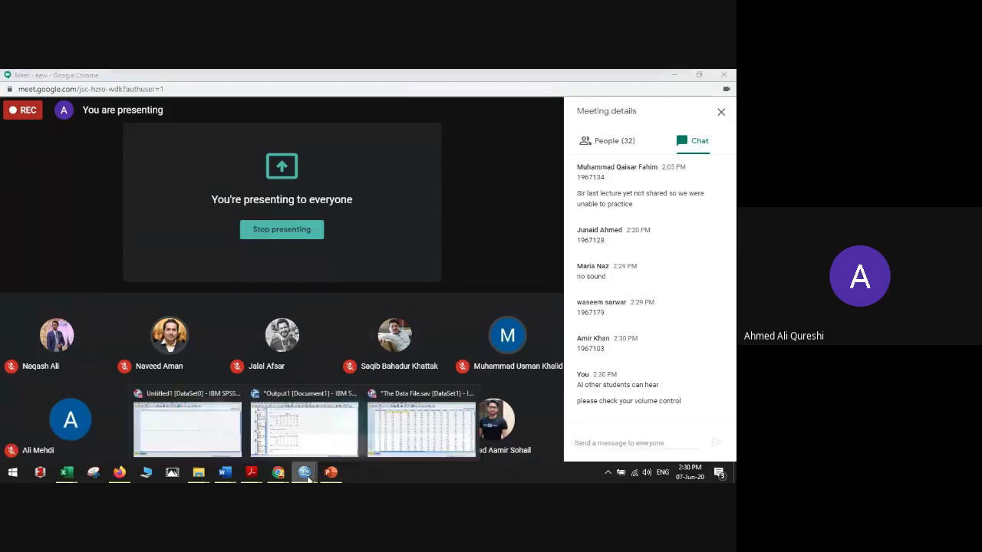
pyautogui.click(299, 439)
pyautogui.moveTo(305, 472)
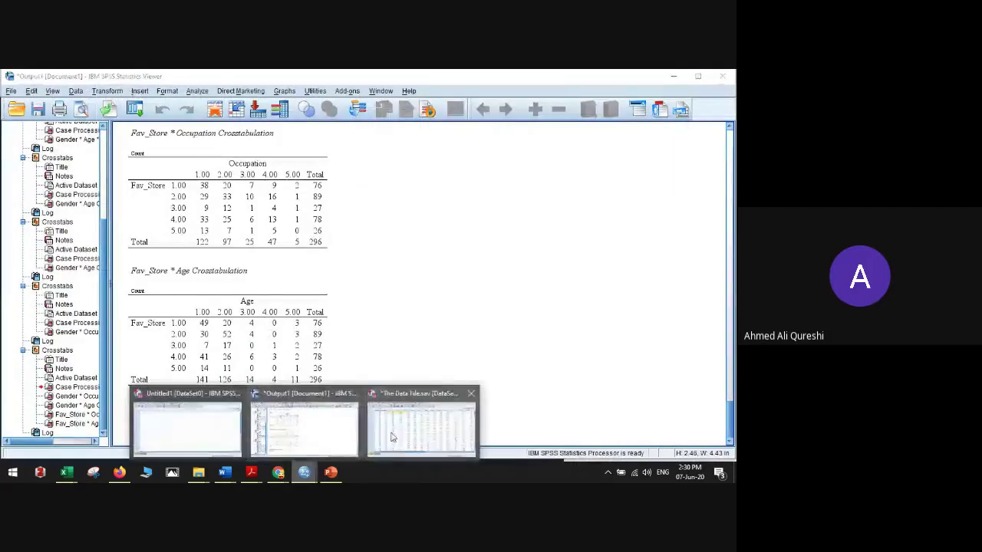
pyautogui.click(391, 437)
pyautogui.click(295, 319)
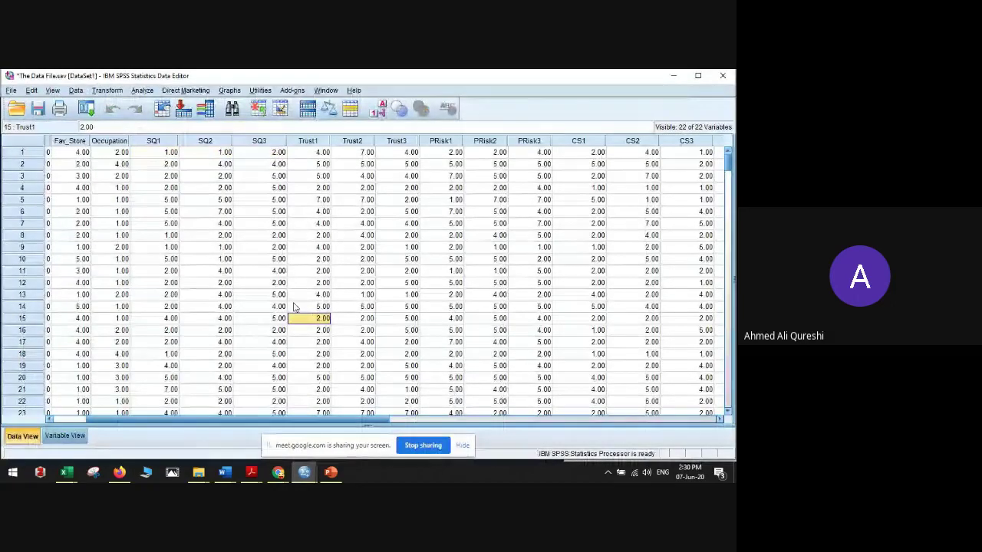
# Step: Look over the first case's scores for Trust1 to Trust3 and PRisk1 to PRisk3
pyautogui.click(315, 153)
pyautogui.click(347, 153)
pyautogui.click(388, 153)
pyautogui.click(450, 153)
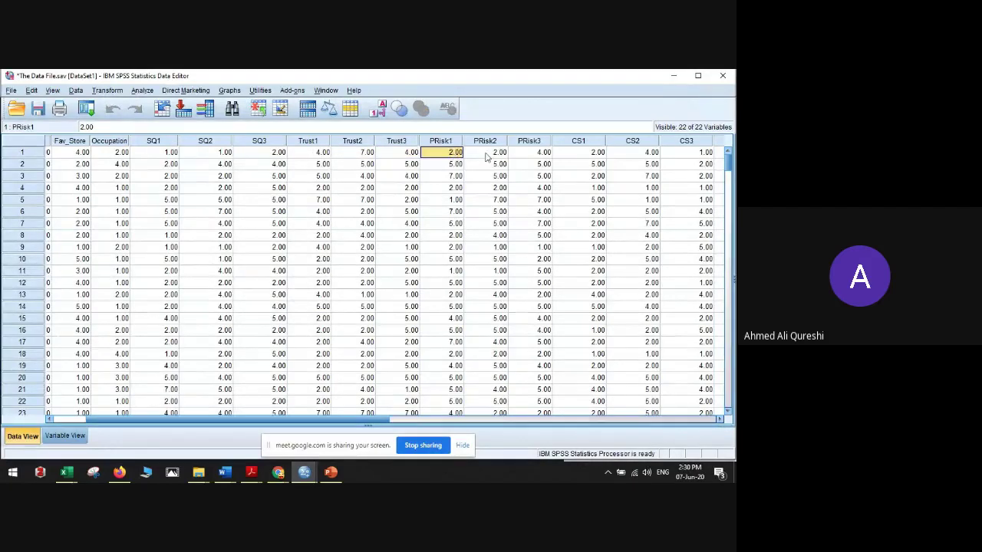
pyautogui.click(486, 153)
pyautogui.click(546, 153)
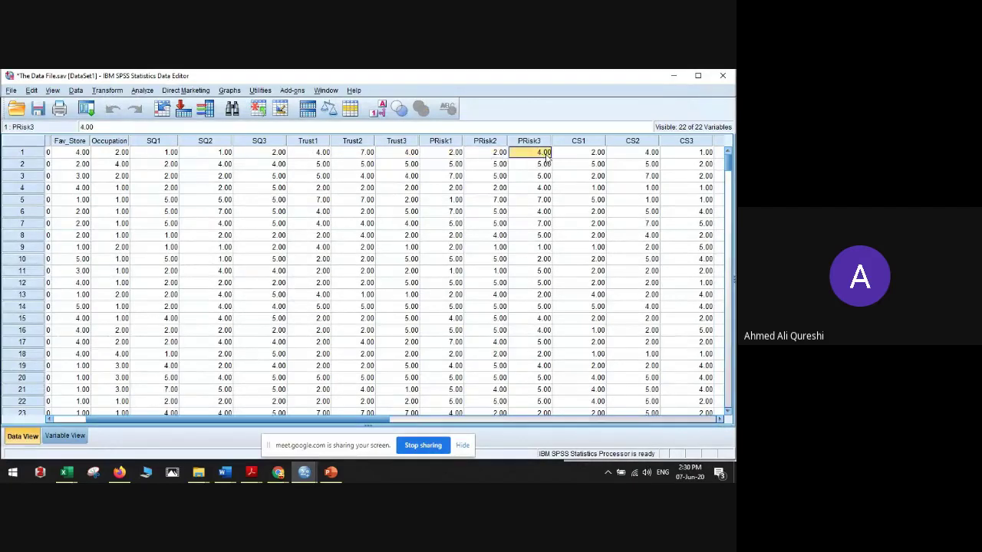
pyautogui.click(310, 142)
pyautogui.click(315, 152)
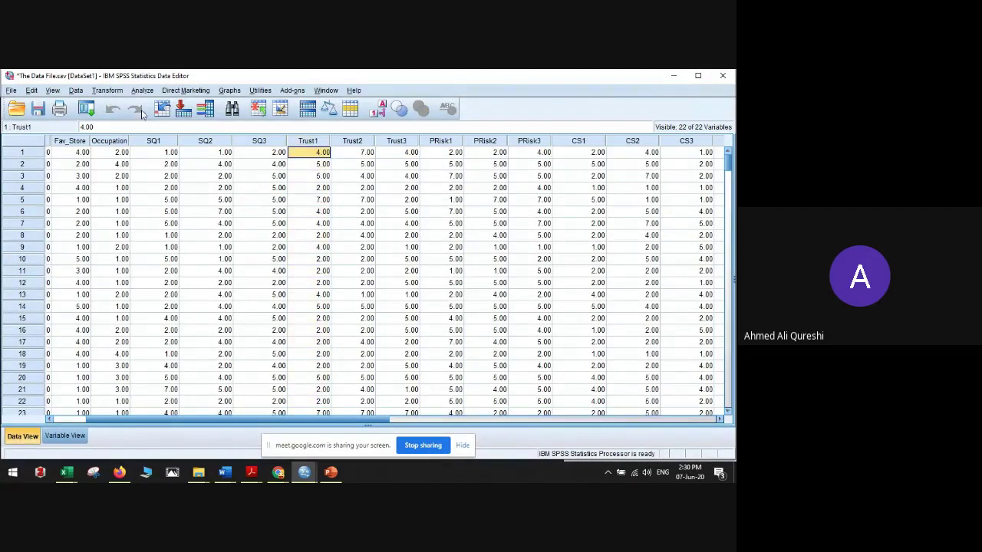
# Step: Start a new Compute Variable definition, clear the previous SQ_Avg settings and name the target variable TrustAvg
pyautogui.click(108, 91)
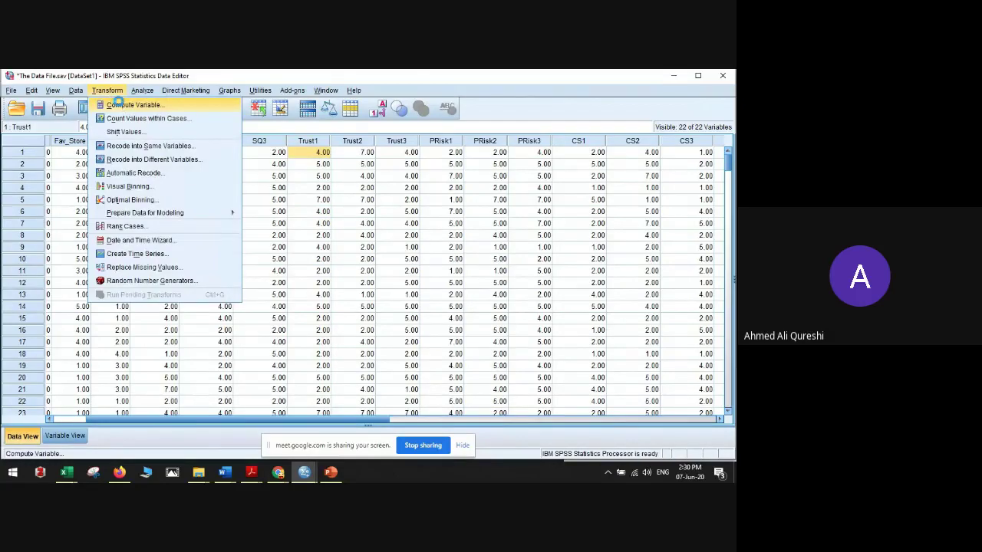
pyautogui.click(123, 104)
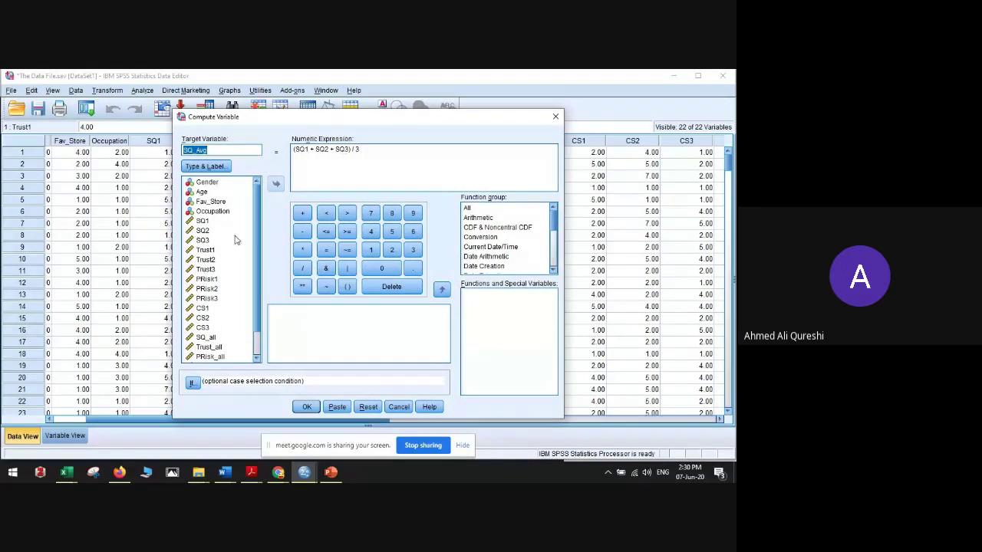
pyautogui.click(368, 407)
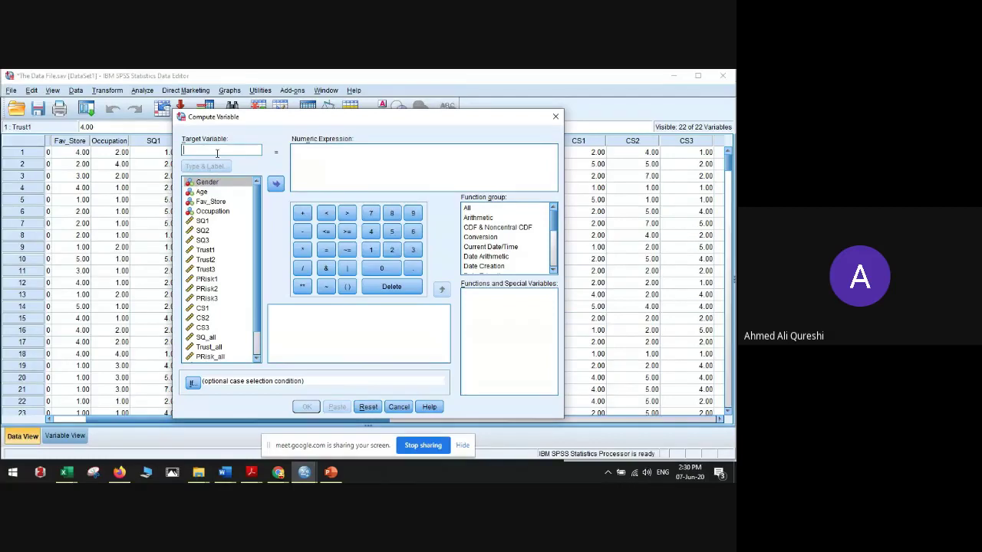
pyautogui.write('Trus')
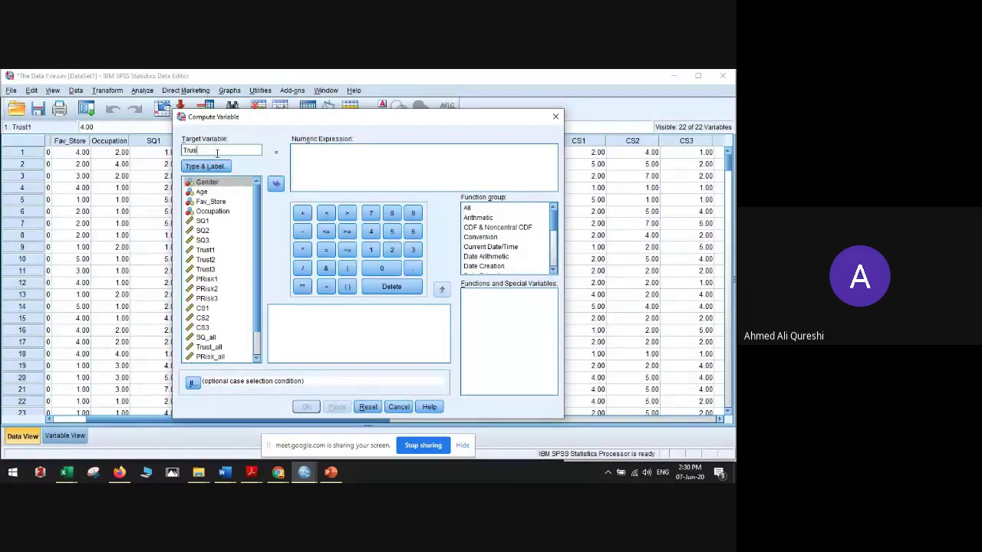
pyautogui.write('tAvg')
pyautogui.click(401, 168)
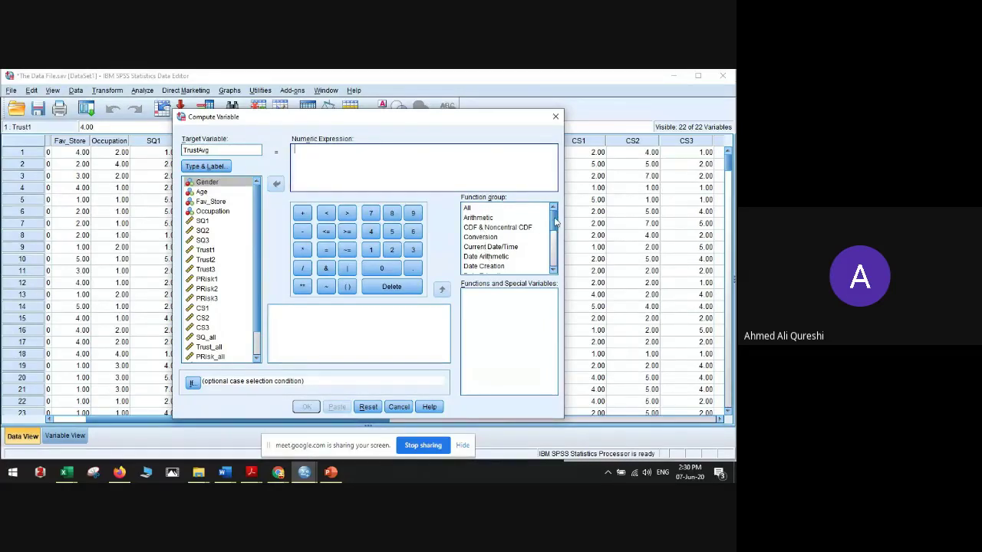
# Step: Browse the function groups and search the Arithmetic functions for one that calculates the mean
pyautogui.scroll(-3, 553, 251)
pyautogui.scroll(-3, 552, 251)
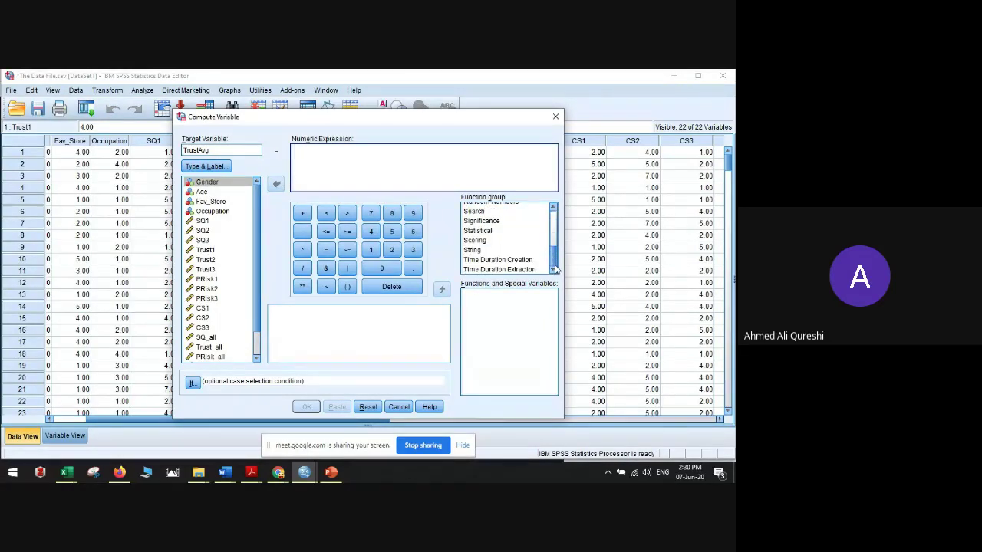
pyautogui.scroll(6, 552, 253)
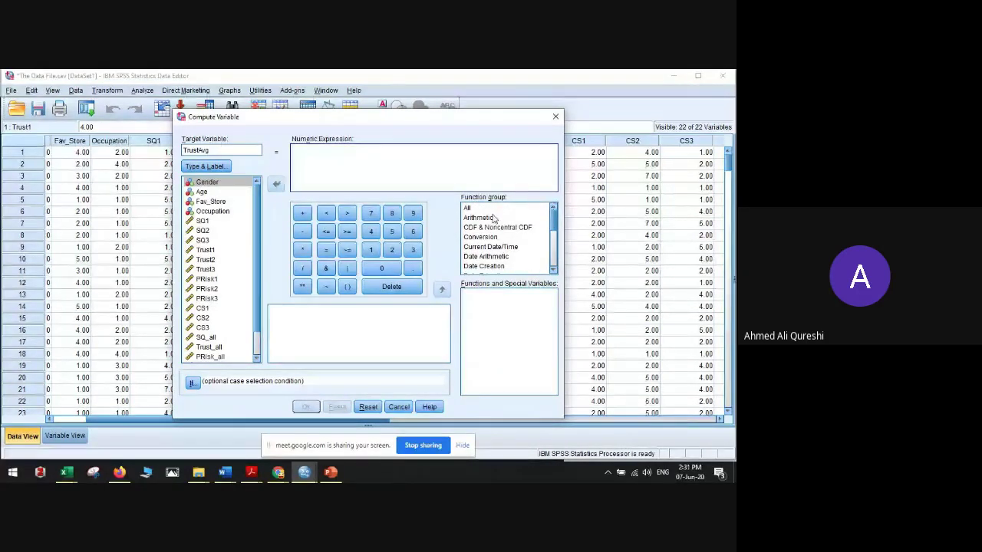
pyautogui.click(495, 219)
pyautogui.click(487, 305)
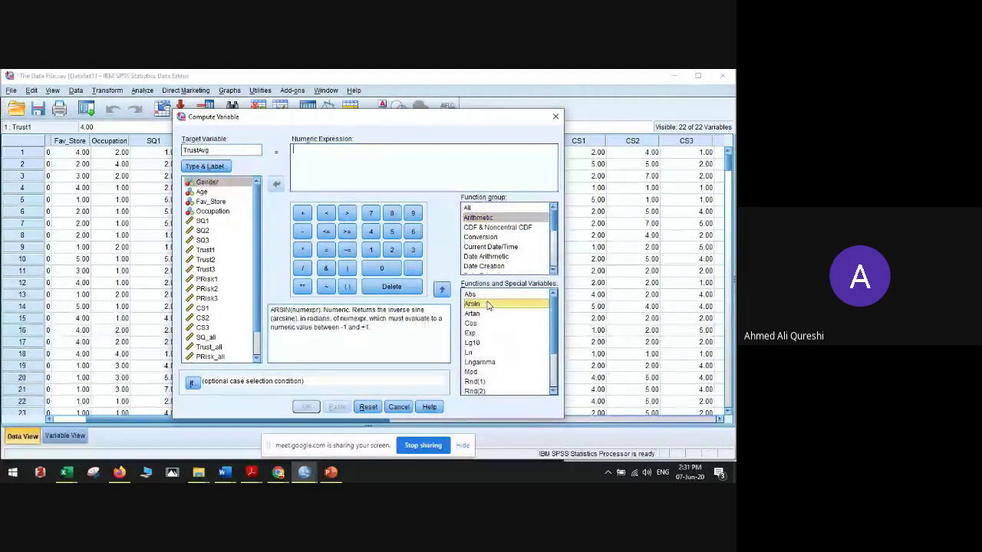
pyautogui.press('m')
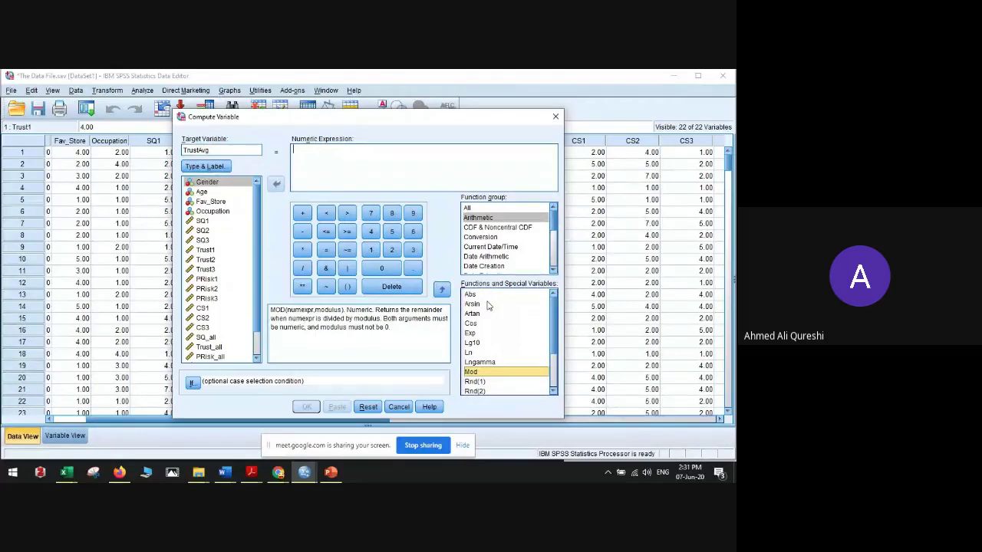
# Step: Find the Mean function among all functions and insert it into the numeric expression
pyautogui.click(483, 208)
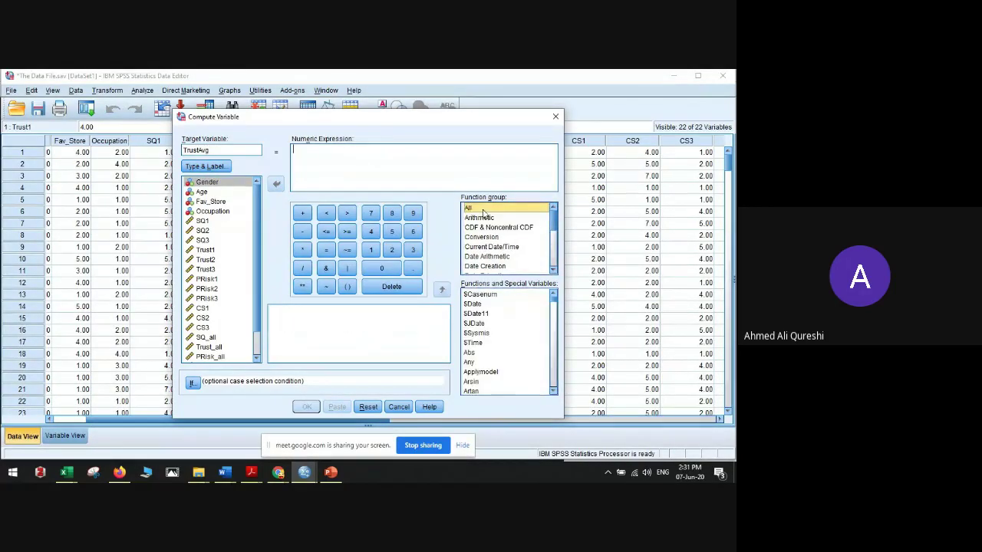
pyautogui.click(498, 304)
pyautogui.press('m')
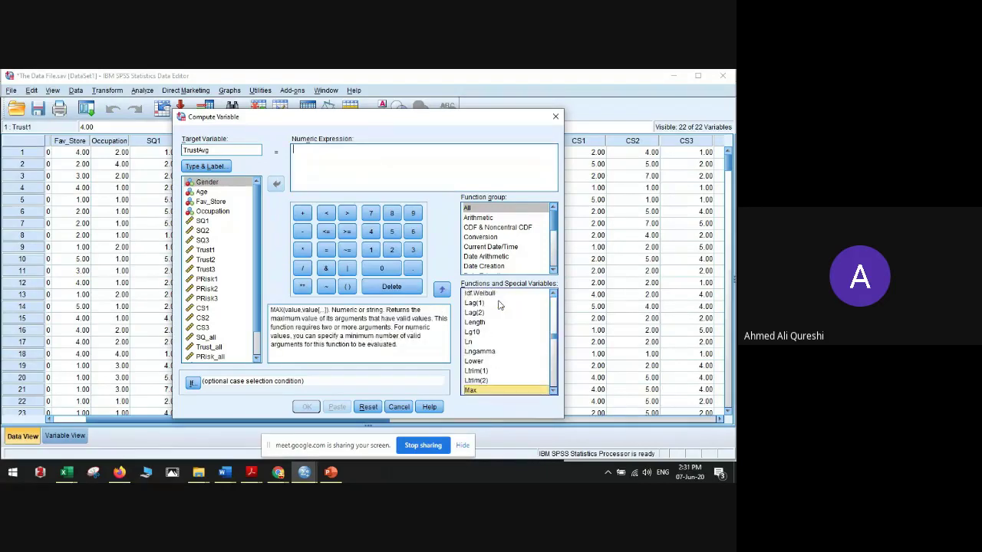
pyautogui.press('Down')
pyautogui.press('Down')
pyautogui.press('Down')
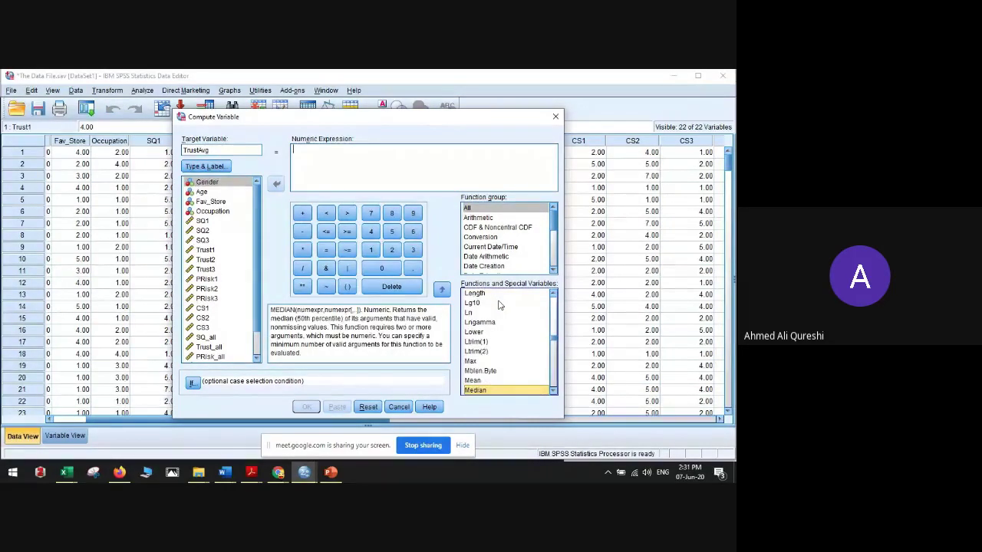
pyautogui.press('Up')
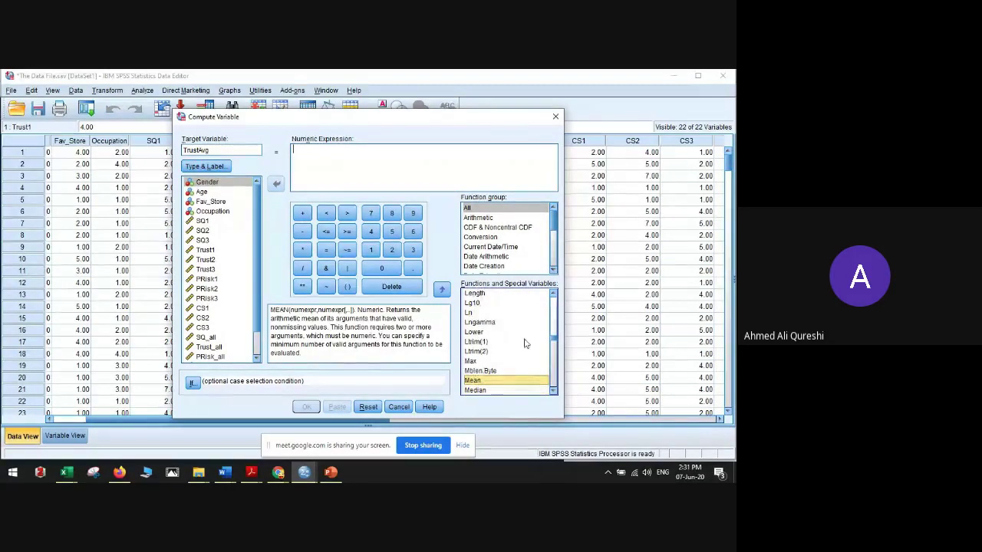
pyautogui.doubleClick(475, 380)
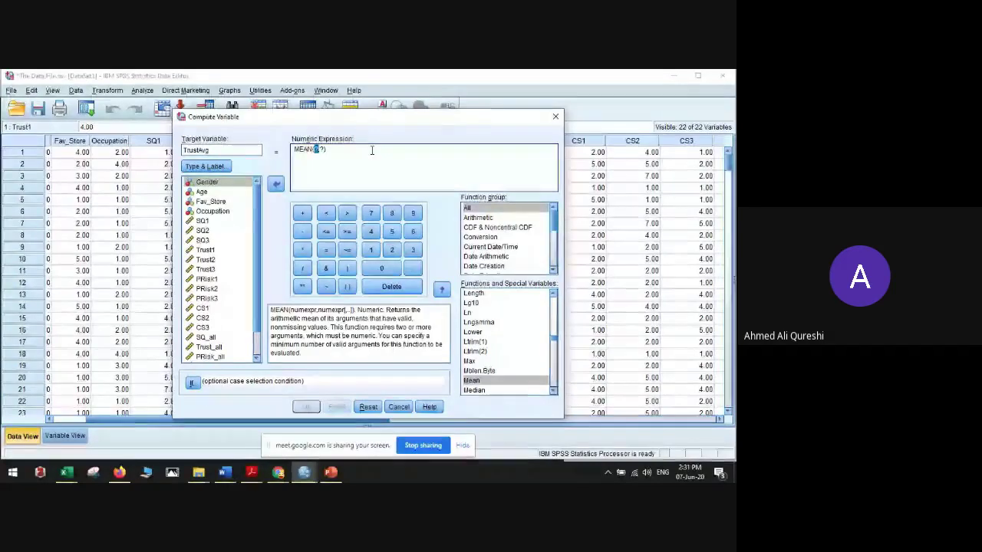
# Step: Complete the numeric expression as MEAN(Trust1,Trust2,Trust3), removing the leftover placeholder
pyautogui.click(208, 251)
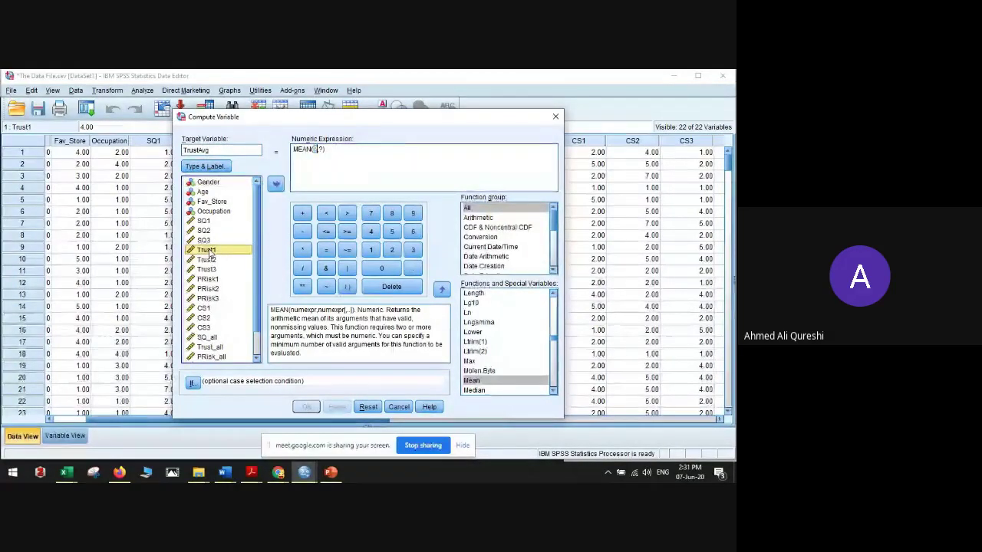
pyautogui.doubleClick(209, 250)
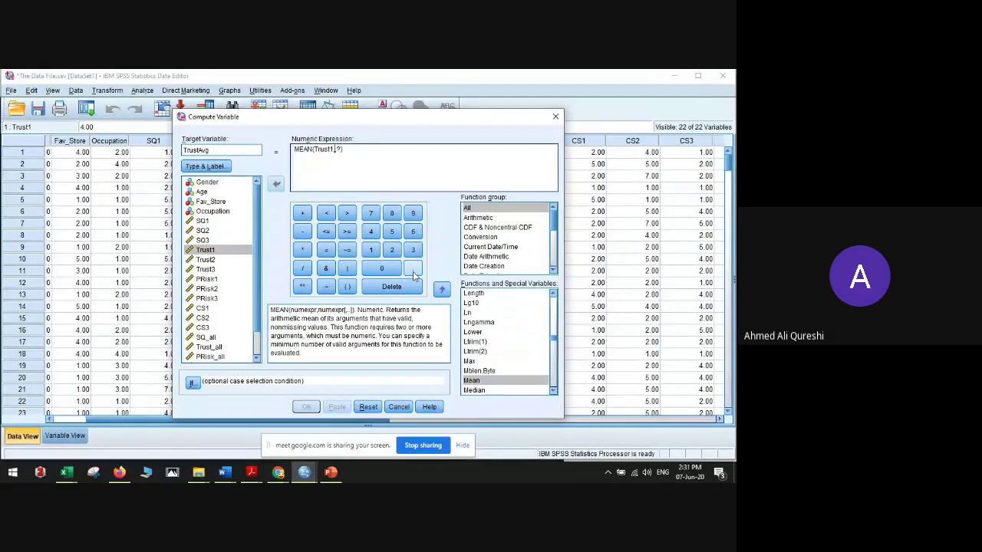
pyautogui.doubleClick(223, 263)
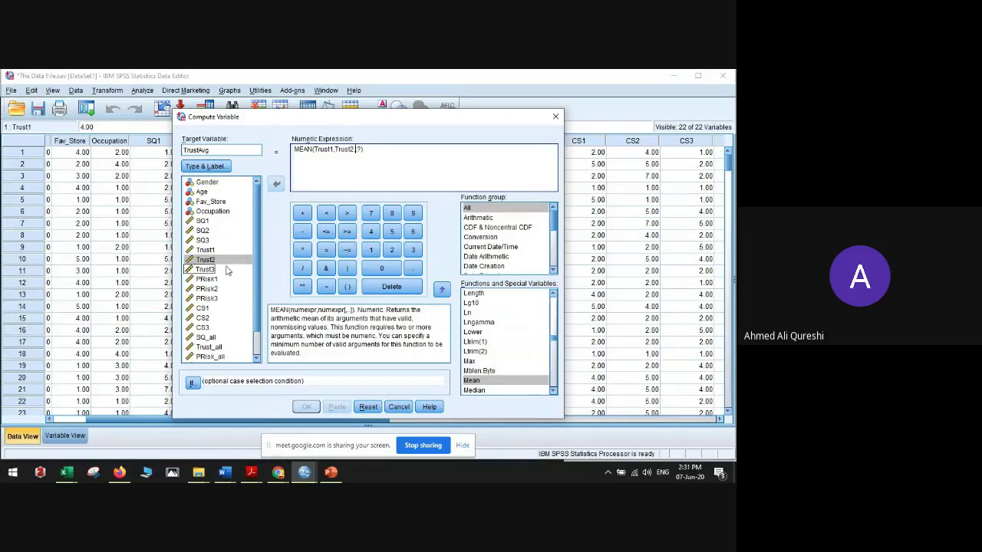
pyautogui.doubleClick(206, 269)
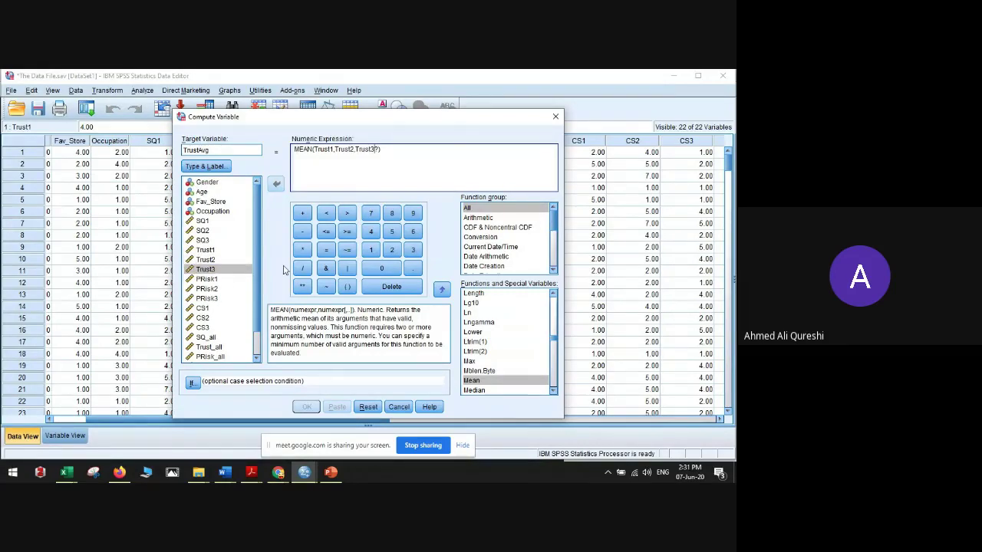
pyautogui.press('BackSpace')
pyautogui.press('BackSpace')
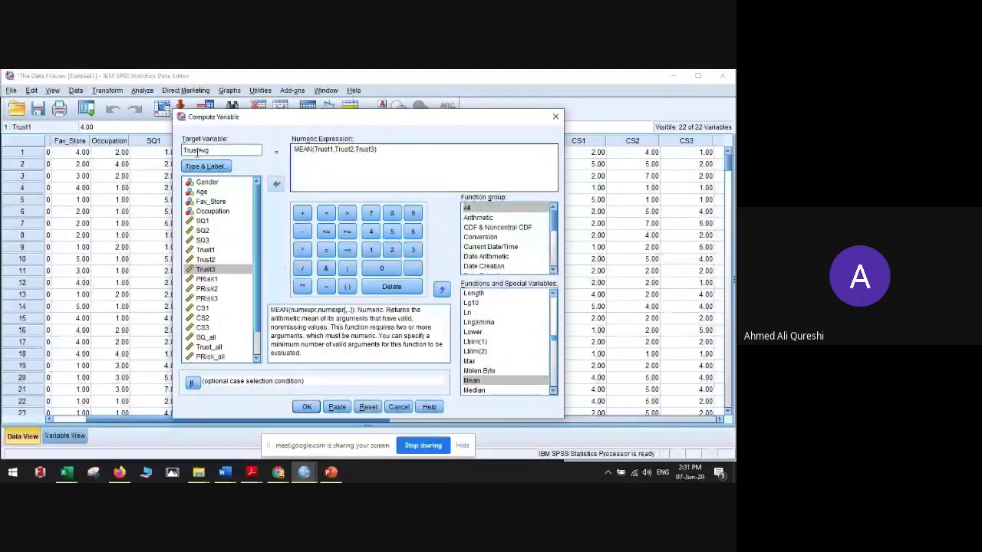
# Step: Run the TrustAvg computation and check the new TrustAvg column in the data file
pyautogui.click(306, 407)
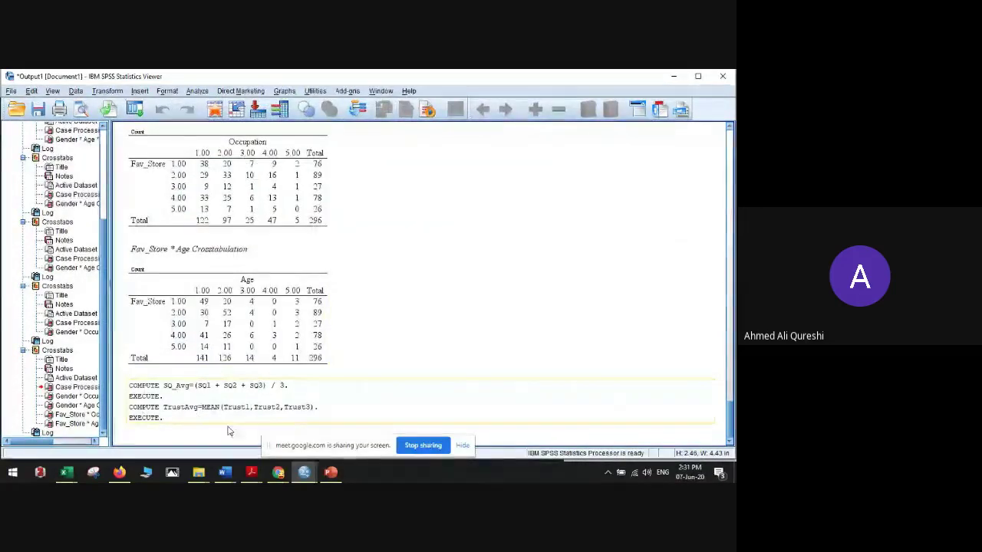
pyautogui.moveTo(303, 474)
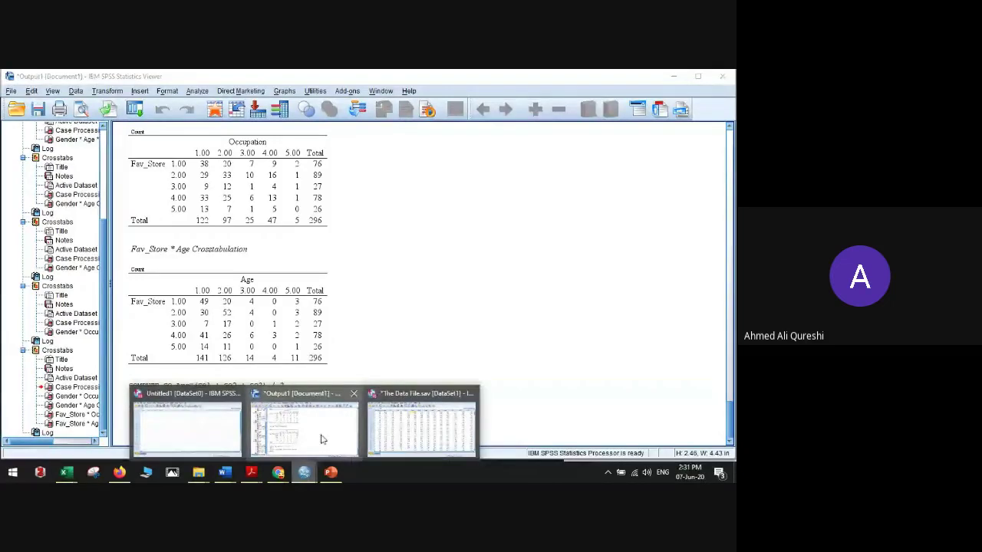
pyautogui.click(376, 433)
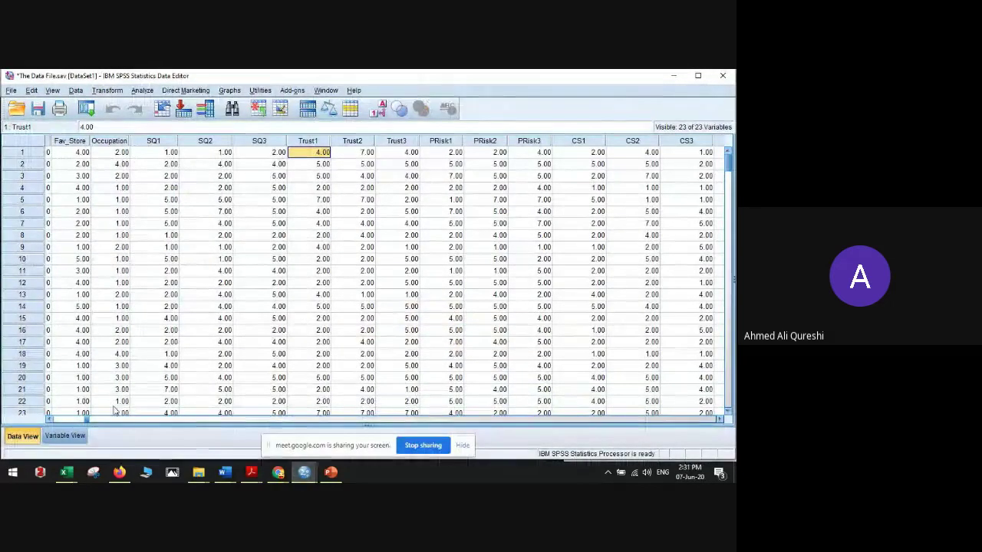
pyautogui.moveTo(99, 419); pyautogui.dragTo(383, 431)
pyautogui.click(594, 224)
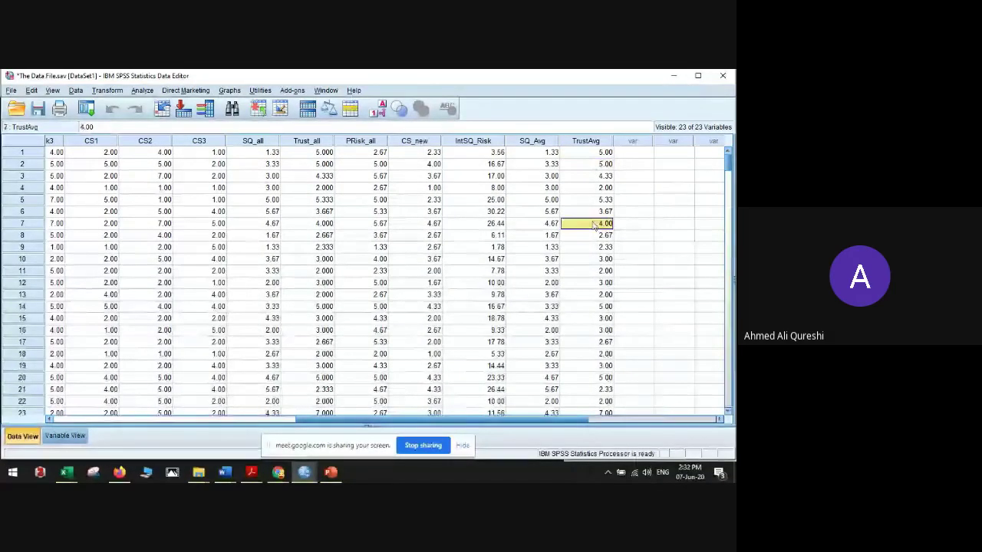
pyautogui.click(594, 306)
pyautogui.click(594, 353)
# Step: Examine the Trust1, Trust2 and Trust3 item scores across the cases to compare them with the computed average
pyautogui.moveTo(464, 420); pyautogui.dragTo(232, 424)
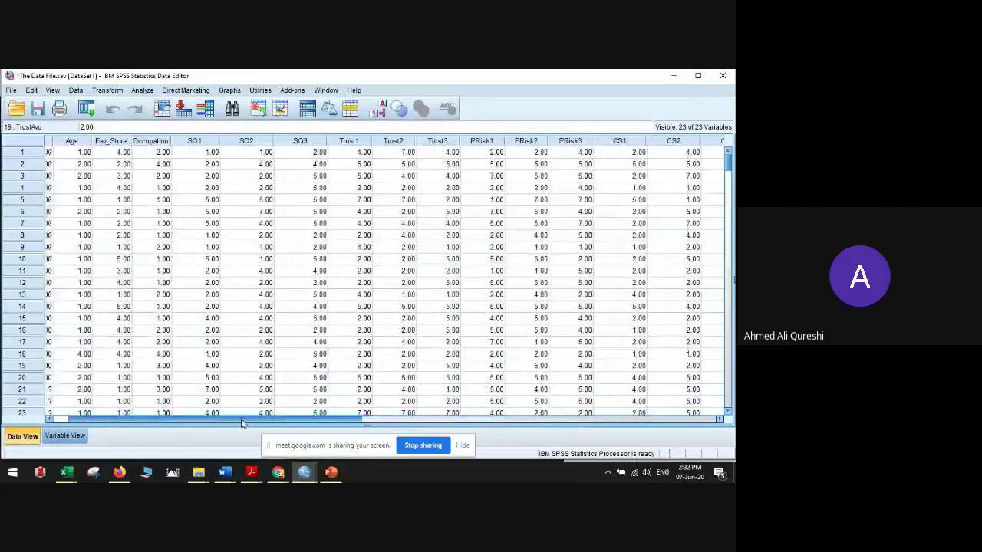
pyautogui.click(365, 152)
pyautogui.click(402, 152)
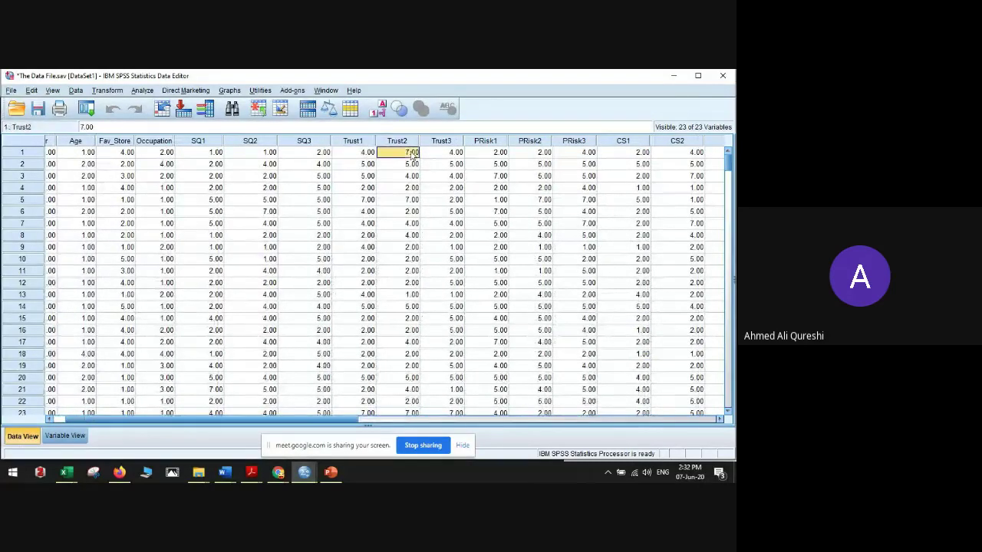
pyautogui.click(449, 146)
pyautogui.click(488, 200)
pyautogui.scroll(-2, 492, 237)
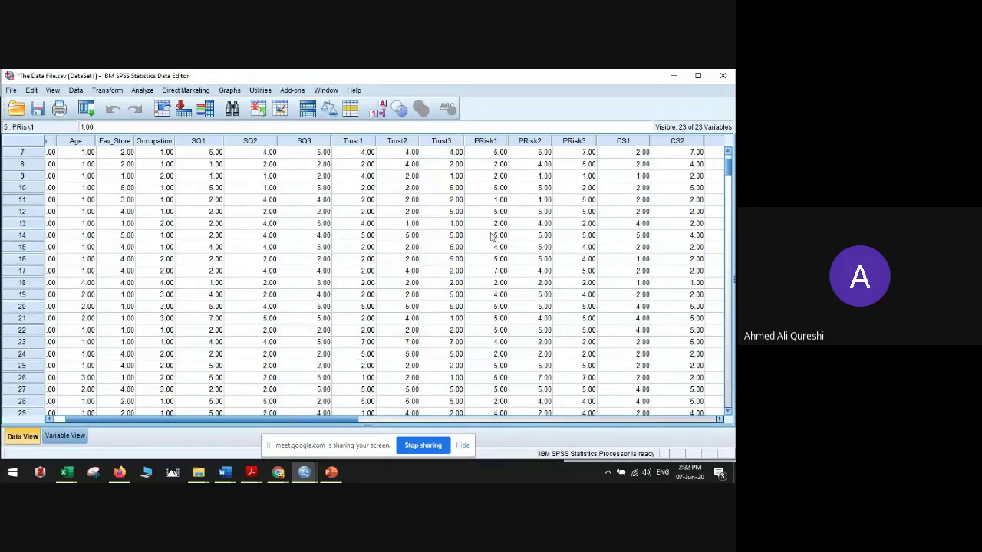
pyautogui.scroll(-5, 492, 237)
pyautogui.scroll(7, 493, 237)
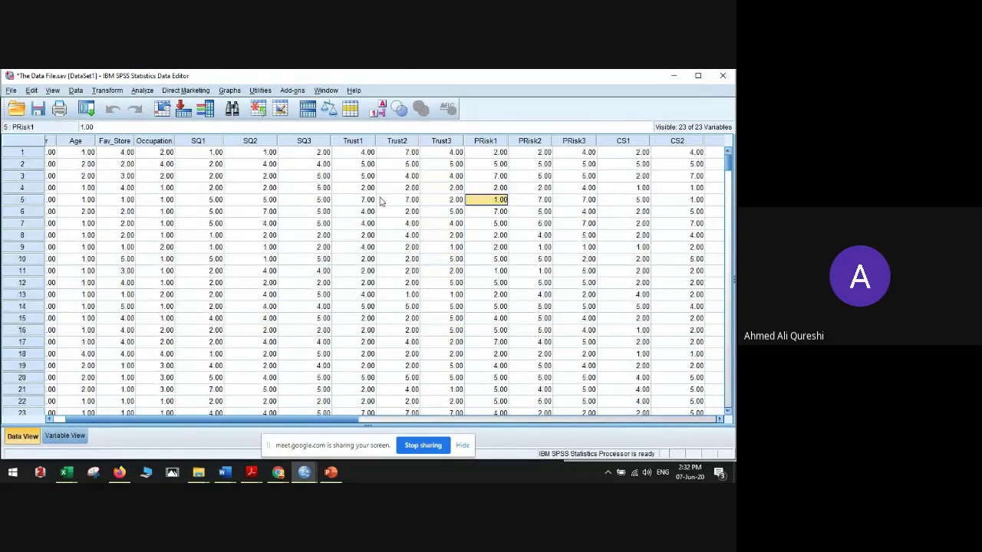
pyautogui.click(400, 164)
pyautogui.click(401, 152)
# Step: Open the Trust2 variable definition, review its value labels from 1 to 7, and close them without changes
pyautogui.doubleClick(393, 140)
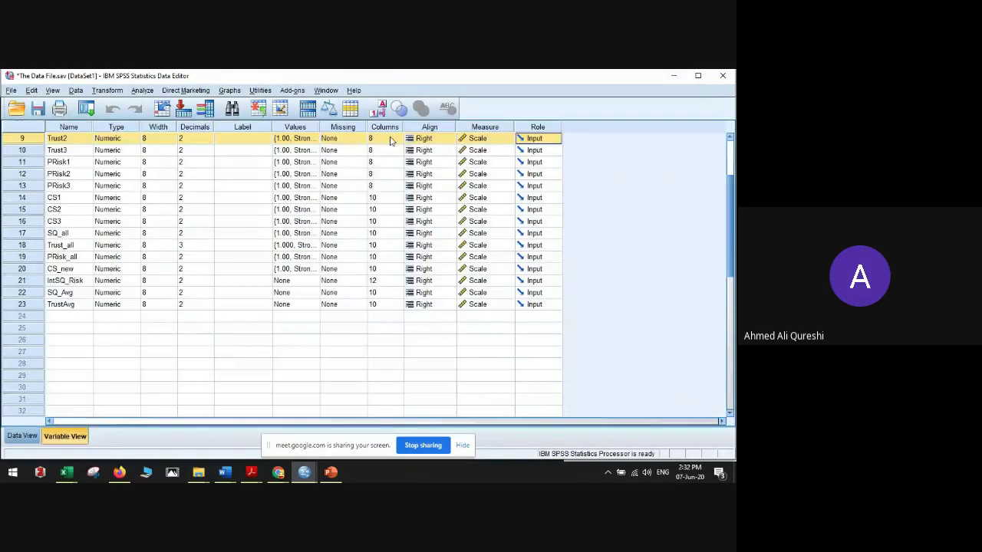
pyautogui.click(287, 141)
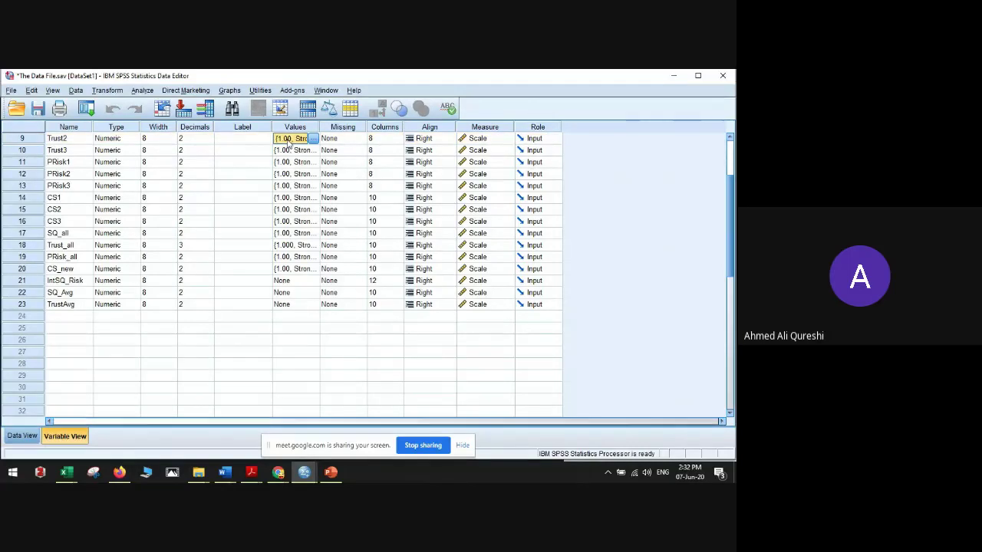
pyautogui.click(313, 139)
pyautogui.scroll(-1, 360, 296)
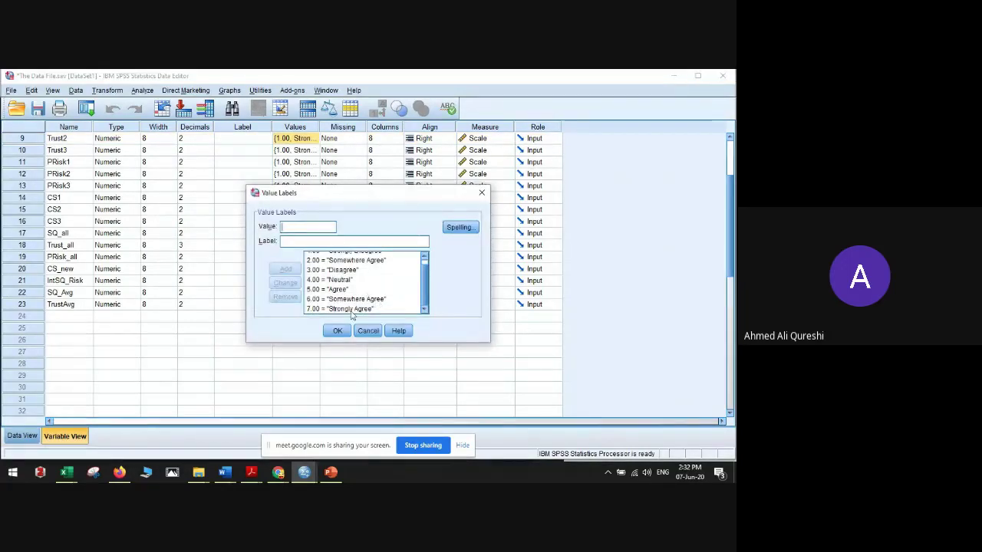
pyautogui.scroll(1, 365, 311)
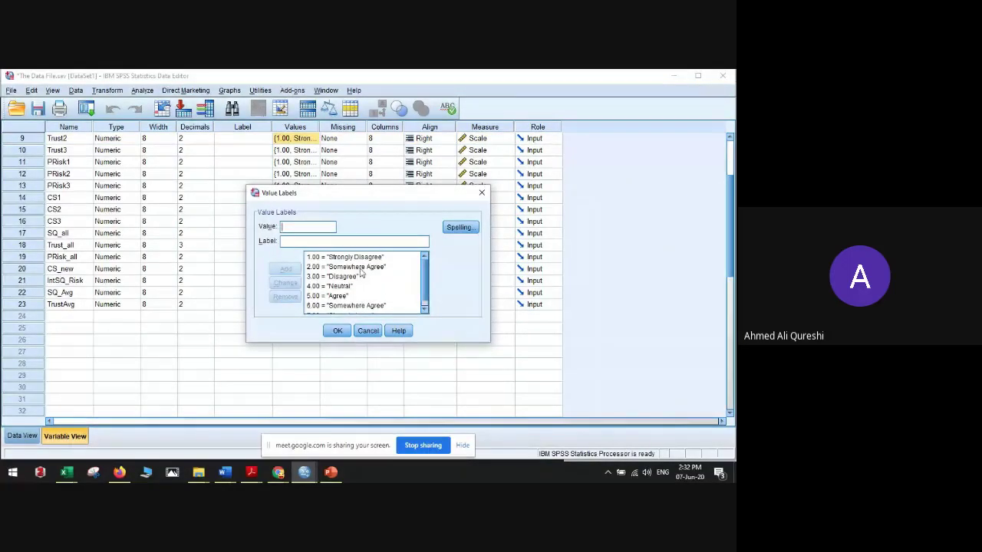
pyautogui.click(361, 267)
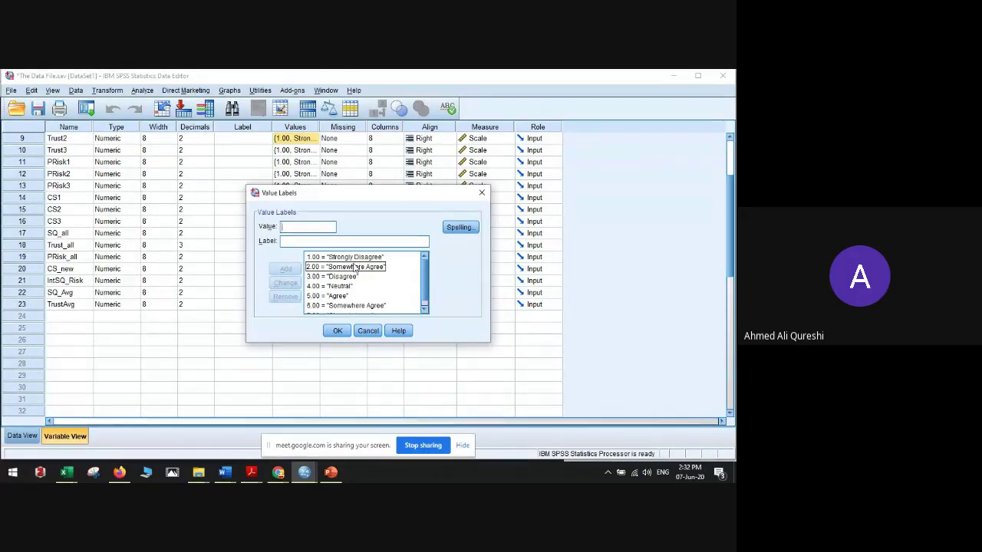
pyautogui.click(368, 331)
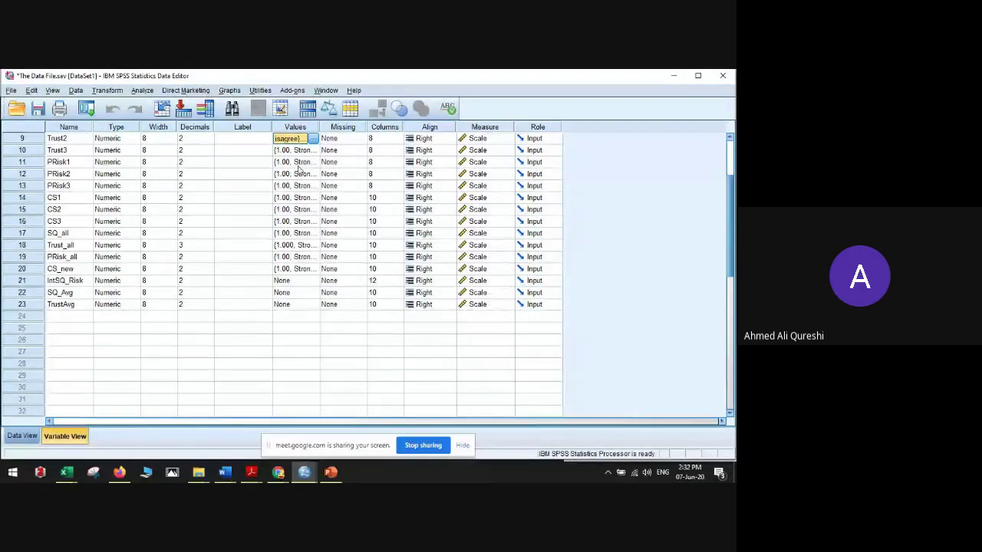
# Step: Return to the case data and examine the first case's scores from the PRisk items through the PRisk_all column
pyautogui.click(23, 435)
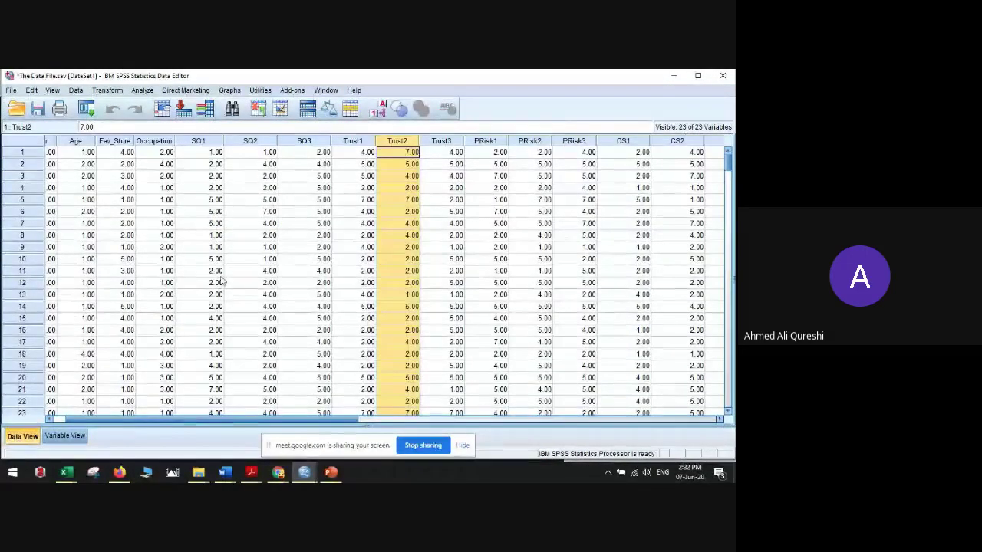
pyautogui.click(483, 153)
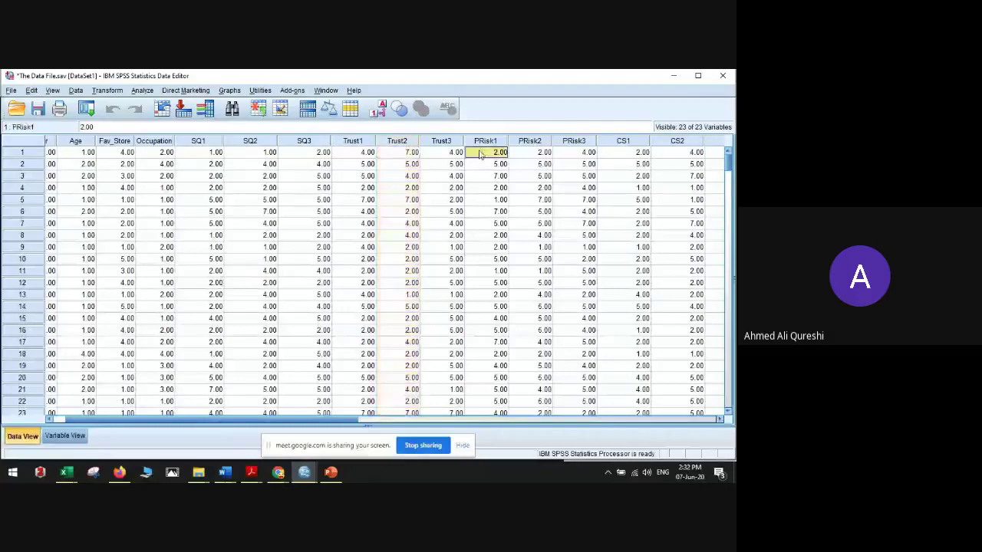
pyautogui.click(535, 153)
pyautogui.press('Right')
pyautogui.press('Right')
pyautogui.press('Right')
pyautogui.press('Right')
pyautogui.press('Right')
pyautogui.press('Right')
pyautogui.press('Right')
pyautogui.press('Right')
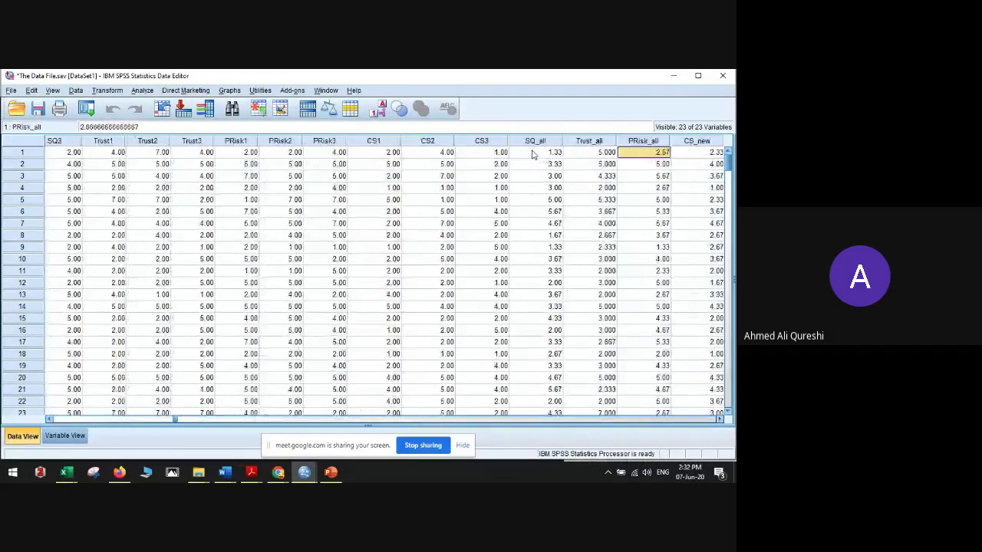
pyautogui.click(535, 153)
pyautogui.press('Left')
pyautogui.press('Left')
pyautogui.press('Left')
pyautogui.press('Left')
pyautogui.press('Left')
pyautogui.press('Left')
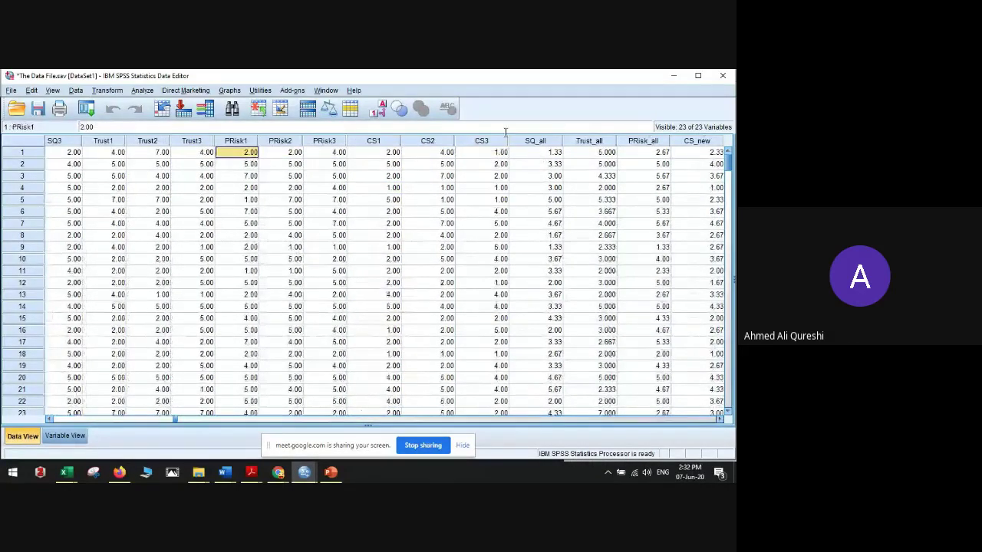
# Step: Start a new Compute Variable definition, clear the previous TrustAvg settings and name the target variable PRiskAvg
pyautogui.click(108, 91)
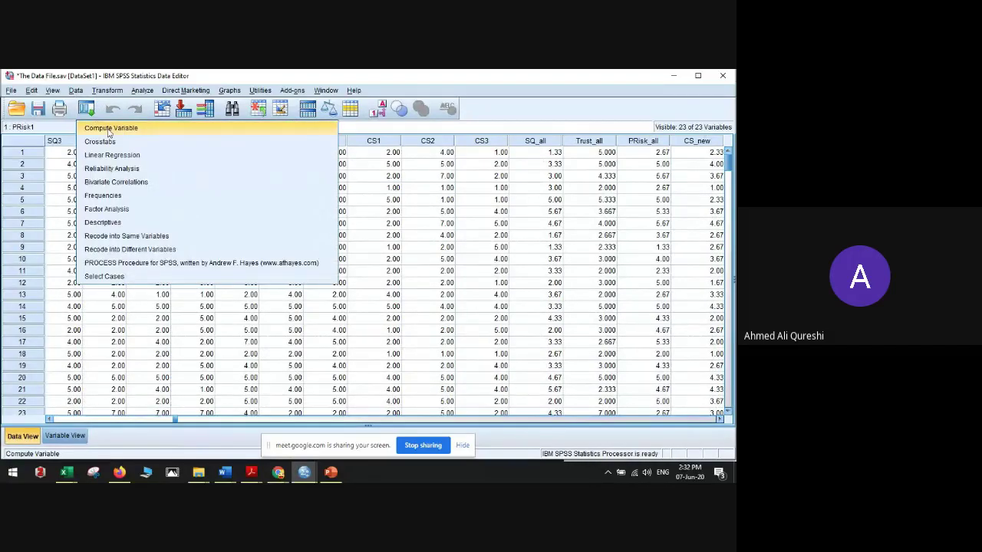
pyautogui.click(115, 125)
pyautogui.click(367, 405)
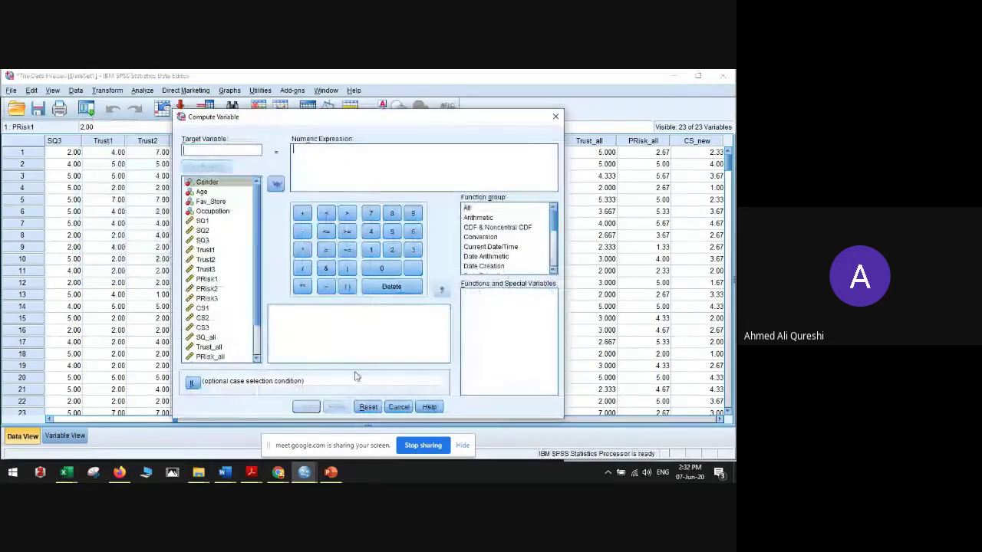
pyautogui.moveTo(250, 112)
pyautogui.mouseDown()
pyautogui.moveTo(250, 184)
pyautogui.moveTo(260, 96)
pyautogui.mouseUp()
pyautogui.click(209, 135)
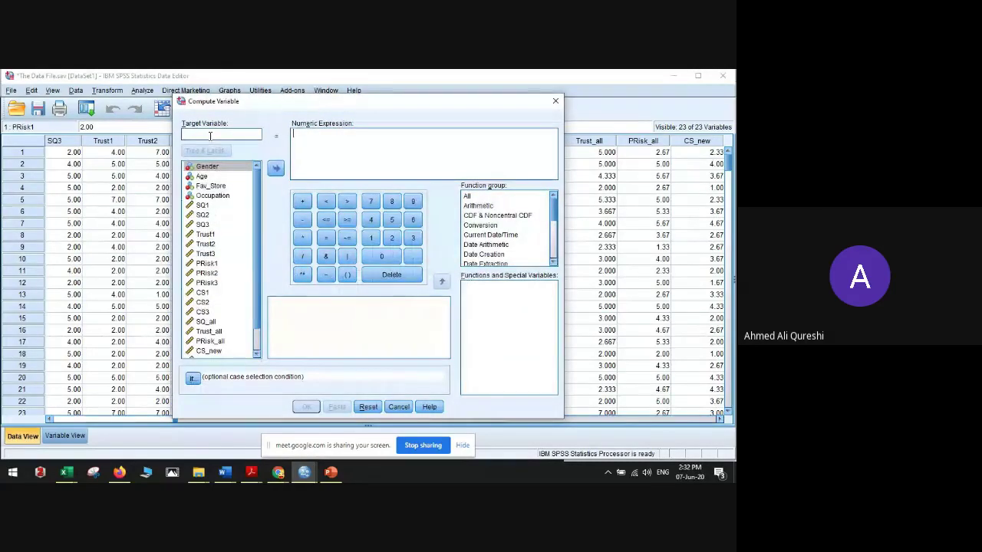
pyautogui.write('PRisk')
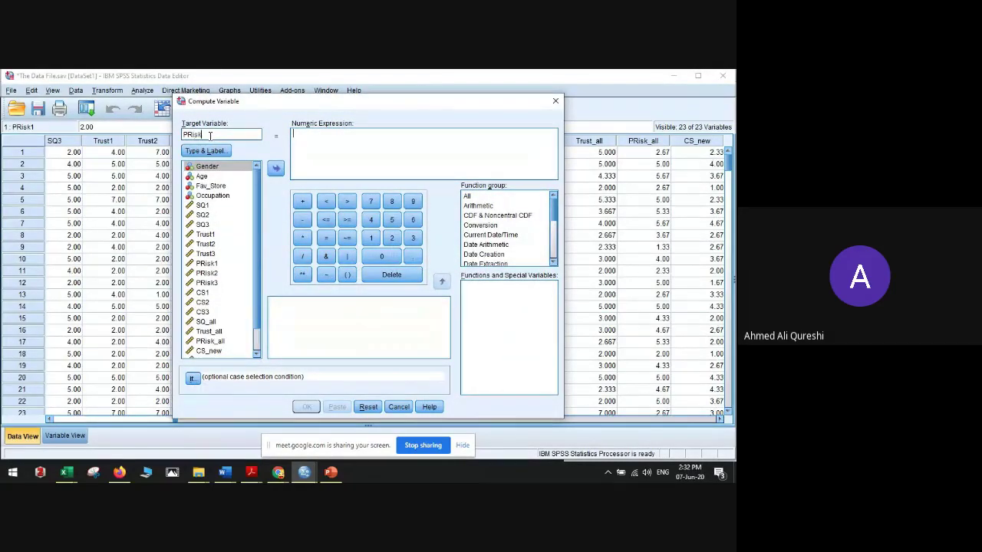
pyautogui.write('Avg')
# Step: Find the Mean function among all functions and insert it into the PRiskAvg numeric expression
pyautogui.click(486, 198)
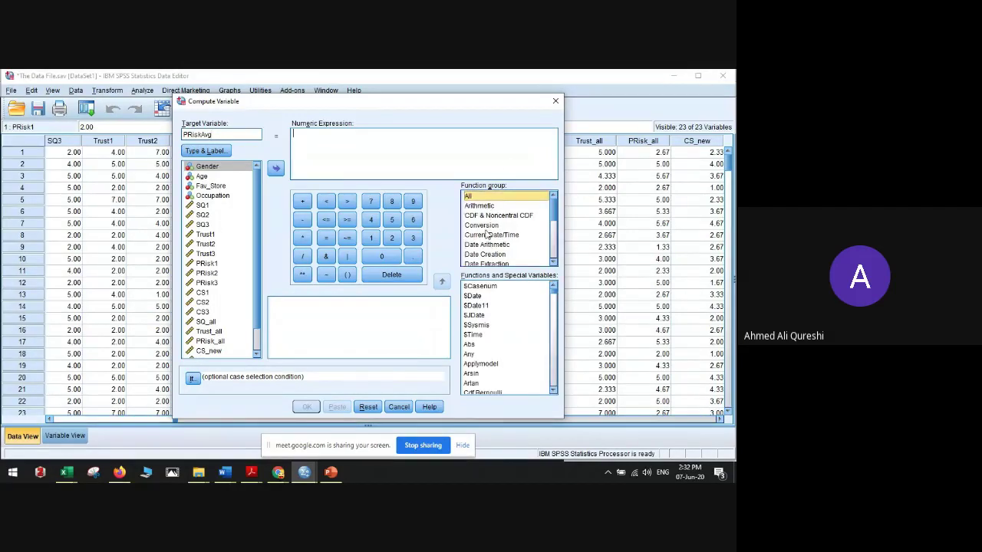
pyautogui.click(482, 298)
pyautogui.press('m')
pyautogui.press('Down')
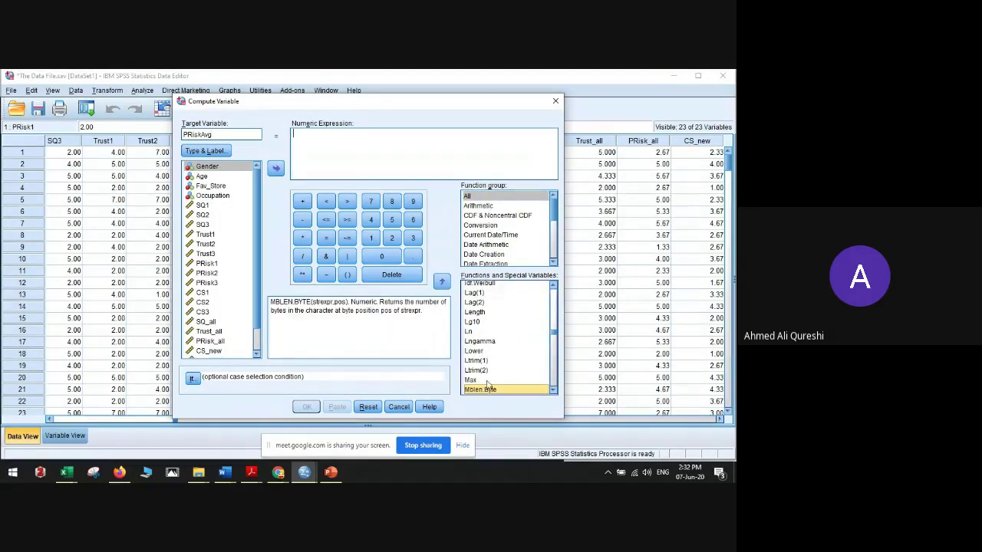
pyautogui.press('Down')
pyautogui.doubleClick(483, 390)
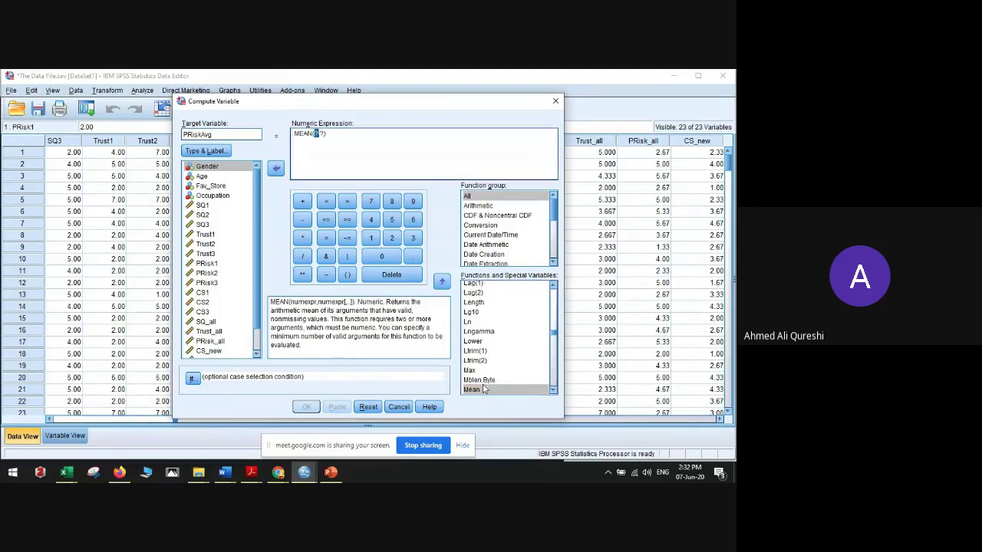
# Step: Complete the numeric expression as MEAN(PRisk1,PRisk2,PRisk3) and run the computation
pyautogui.doubleClick(207, 264)
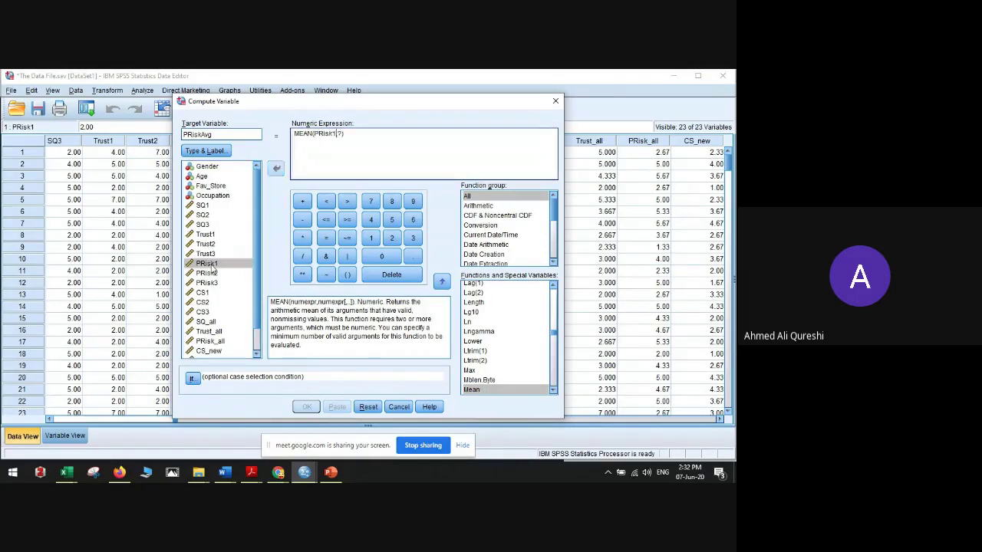
pyautogui.doubleClick(212, 274)
pyautogui.doubleClick(215, 283)
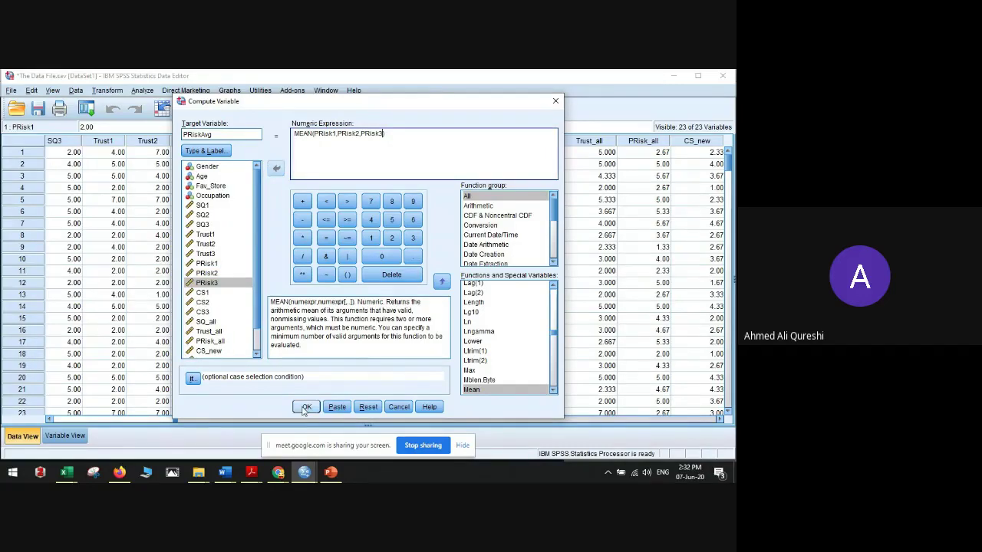
pyautogui.click(305, 408)
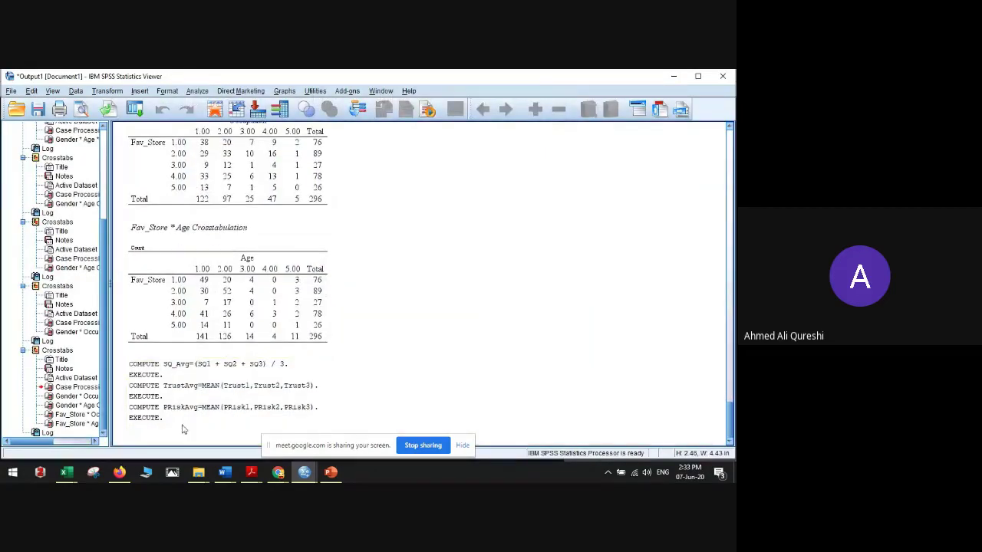
# Step: Return to the data file and check the new PRiskAvg column
pyautogui.moveTo(304, 473)
pyautogui.click(355, 423)
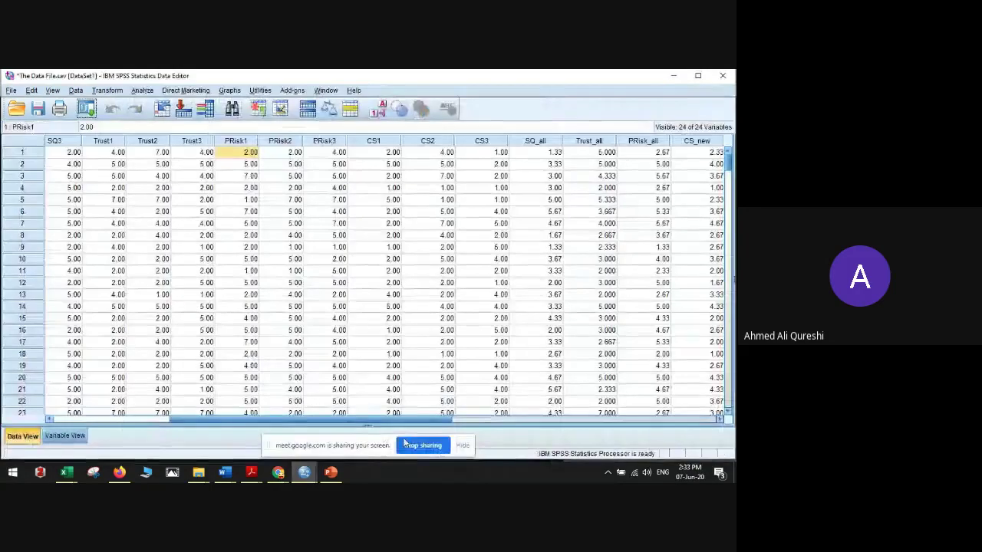
pyautogui.moveTo(356, 423); pyautogui.dragTo(515, 423)
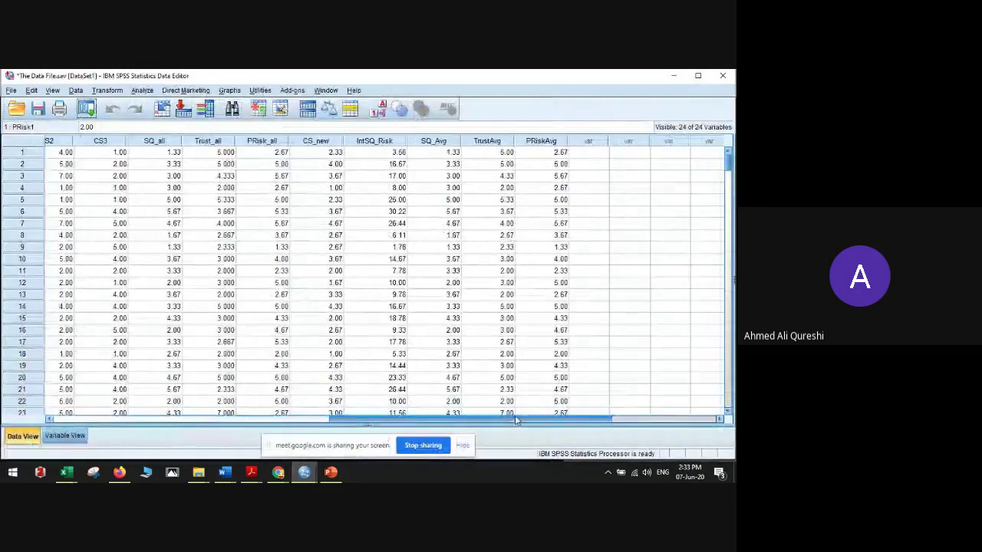
pyautogui.click(551, 163)
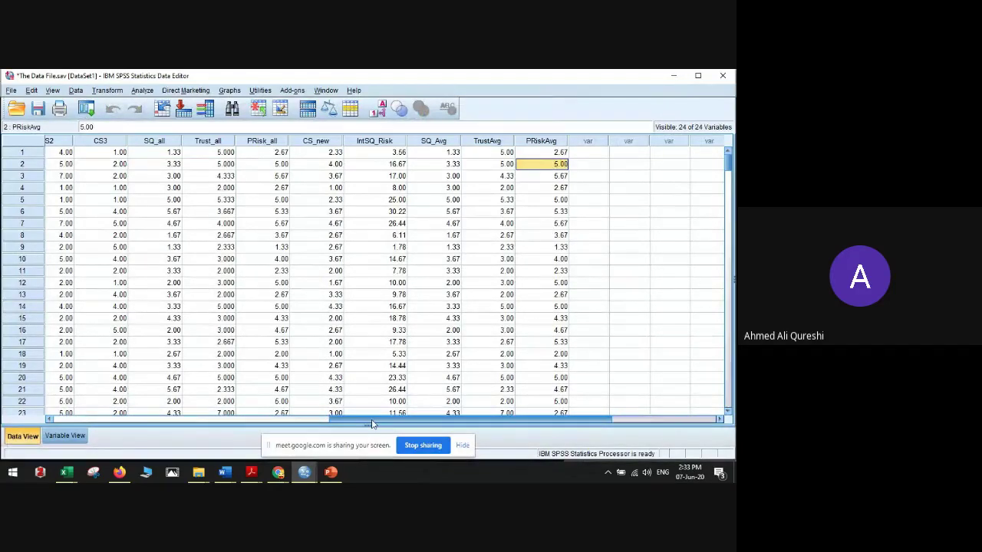
# Step: Locate the CS1, CS2 and CS3 item columns in the data and start a new Compute Variable definition
pyautogui.moveTo(371, 424); pyautogui.dragTo(239, 420)
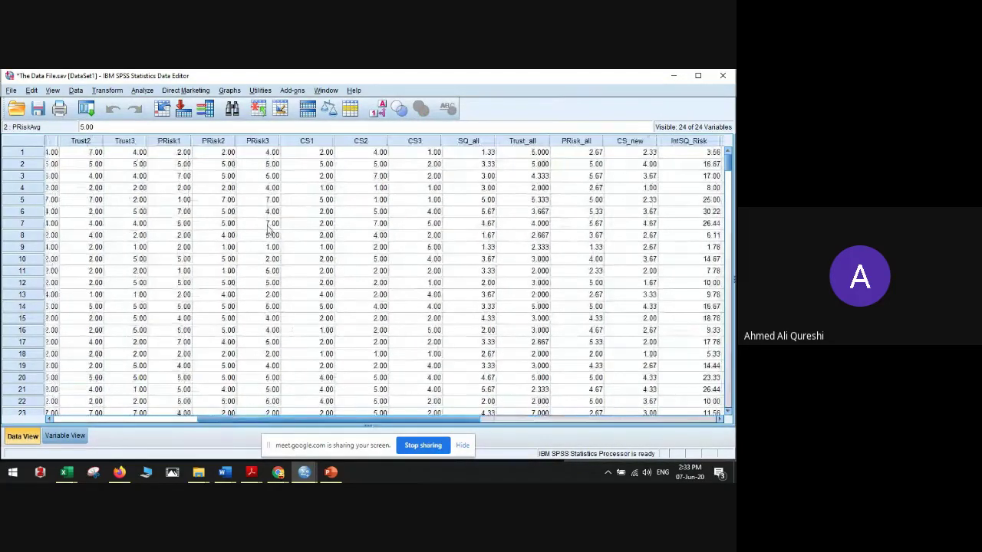
pyautogui.click(307, 141)
pyautogui.click(366, 141)
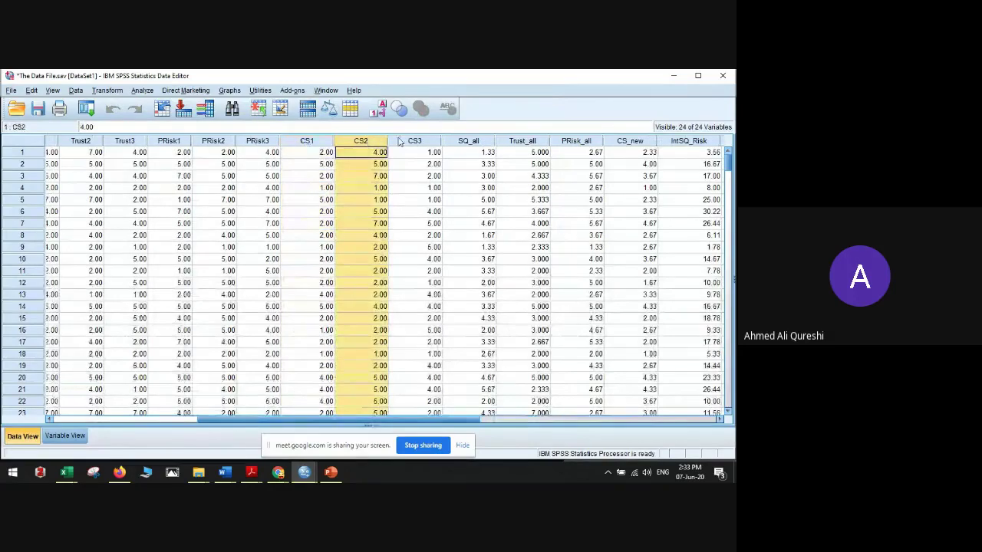
pyautogui.click(407, 187)
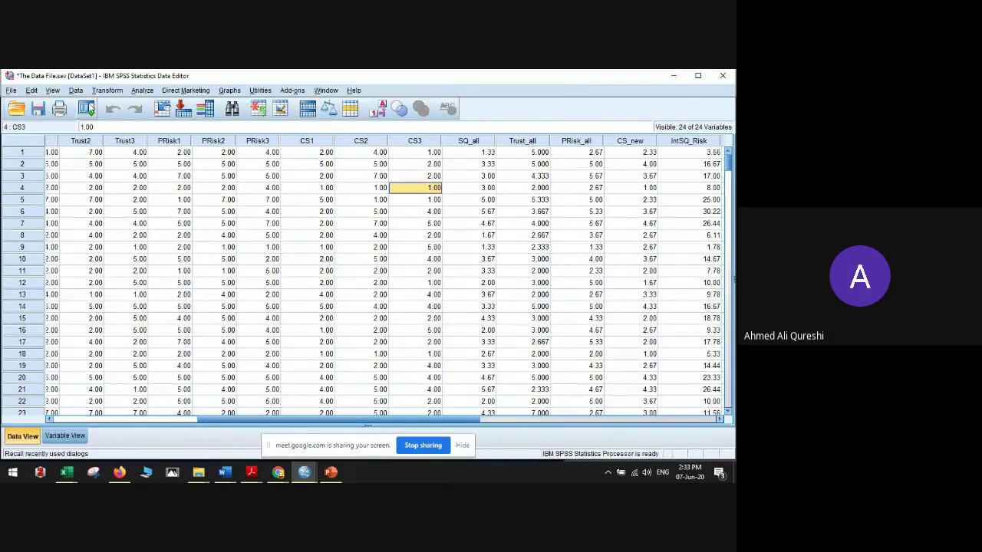
pyautogui.click(87, 108)
pyautogui.click(112, 127)
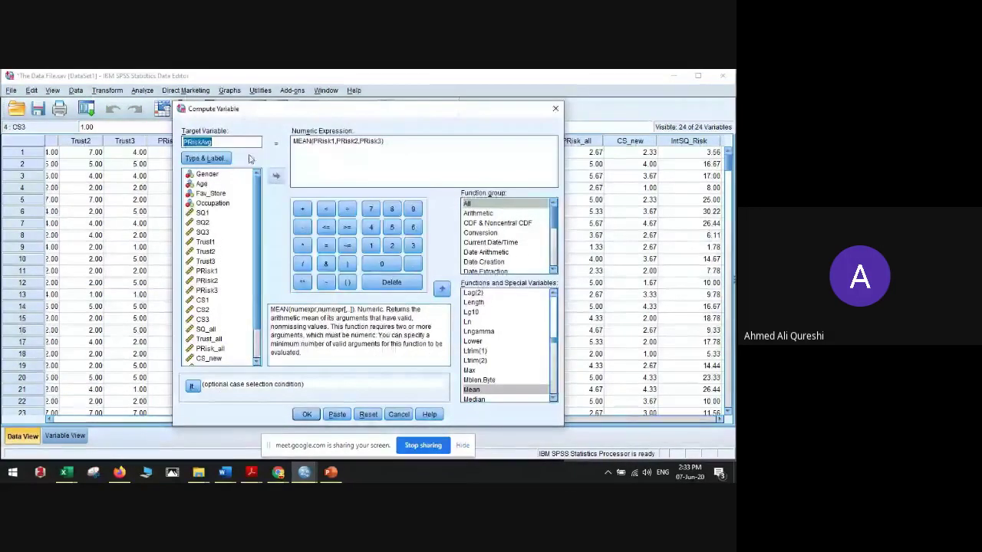
pyautogui.click(368, 415)
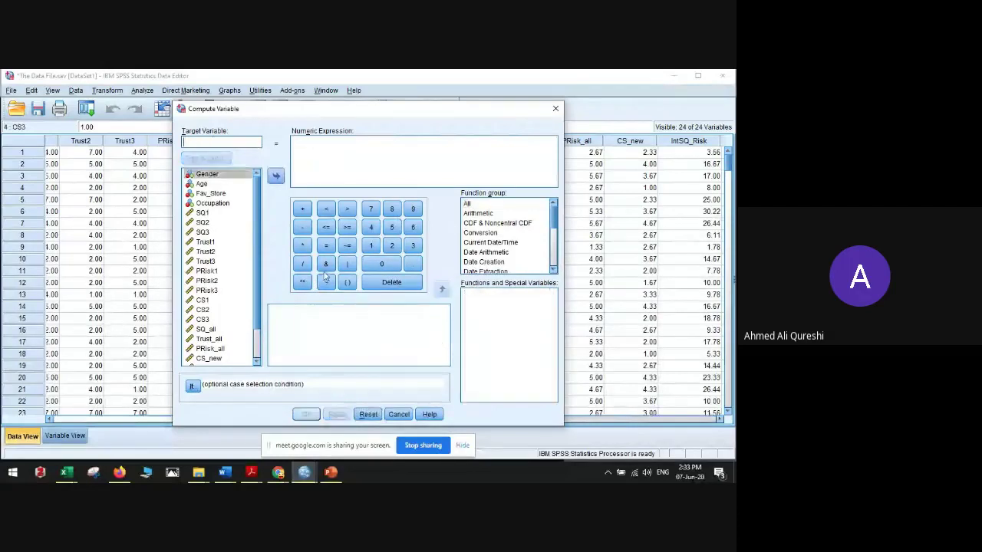
pyautogui.write('CSAvg')
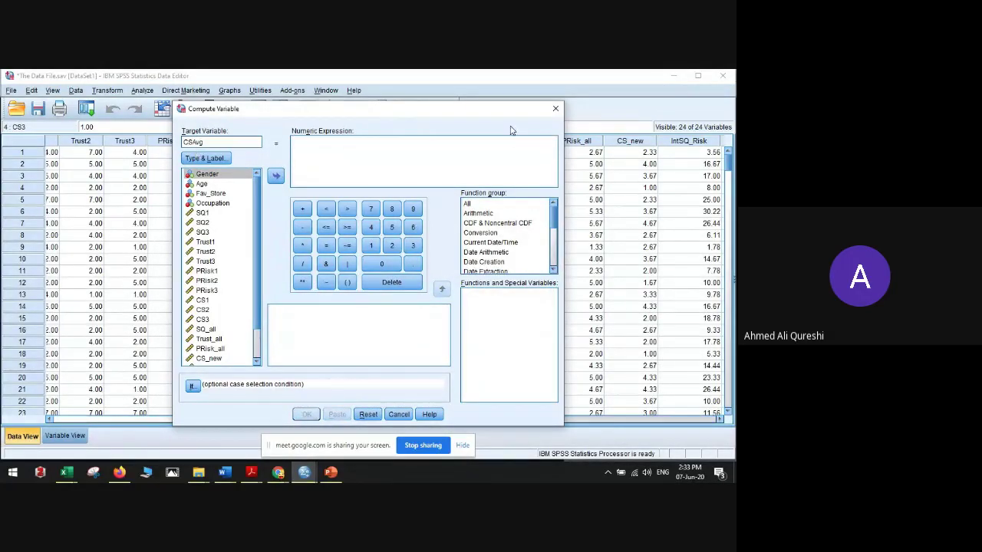
pyautogui.click(469, 204)
pyautogui.click(472, 314)
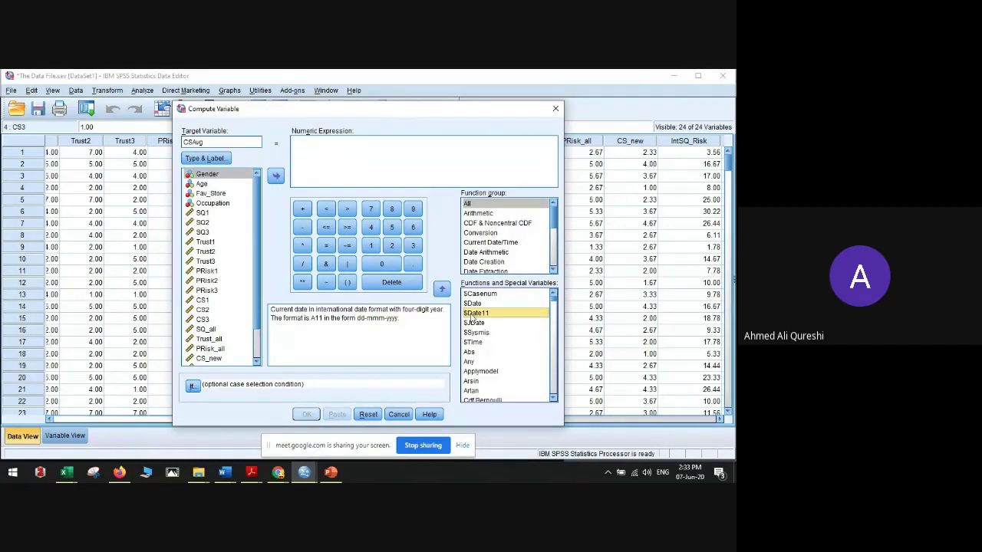
pyautogui.press('m')
pyautogui.press('e')
pyautogui.doubleClick(479, 388)
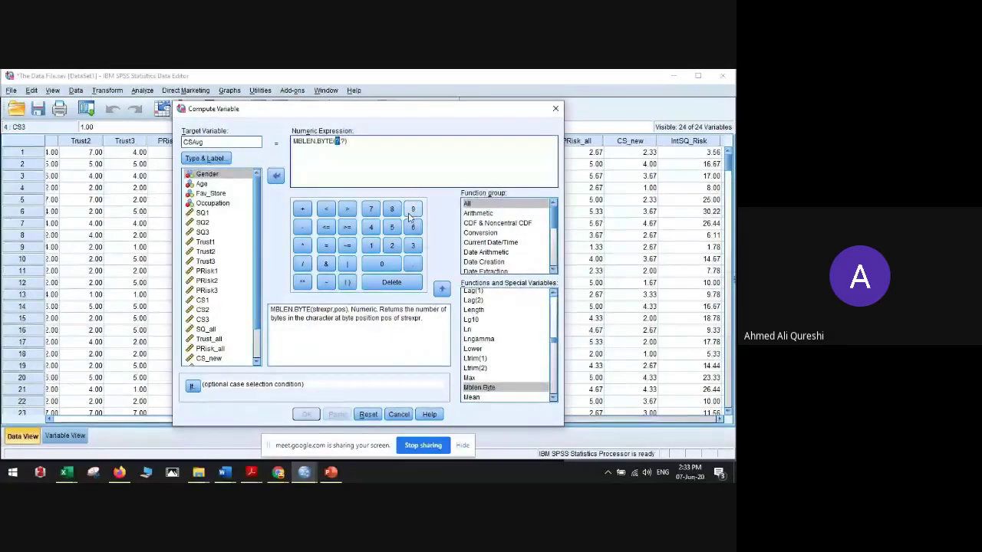
# Step: Clear the Compute Variable settings and name the target variable CSAvg
pyautogui.click(368, 414)
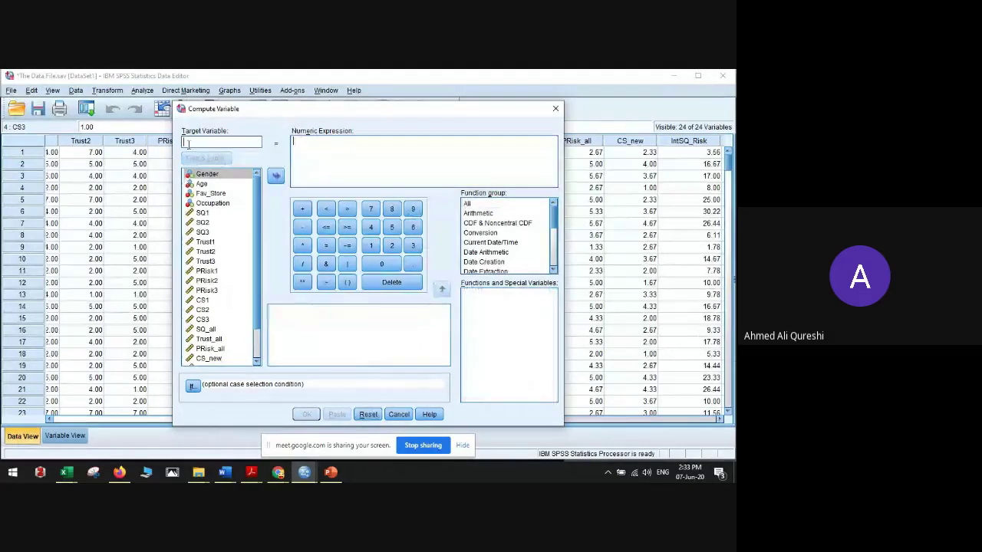
pyautogui.write('Res')
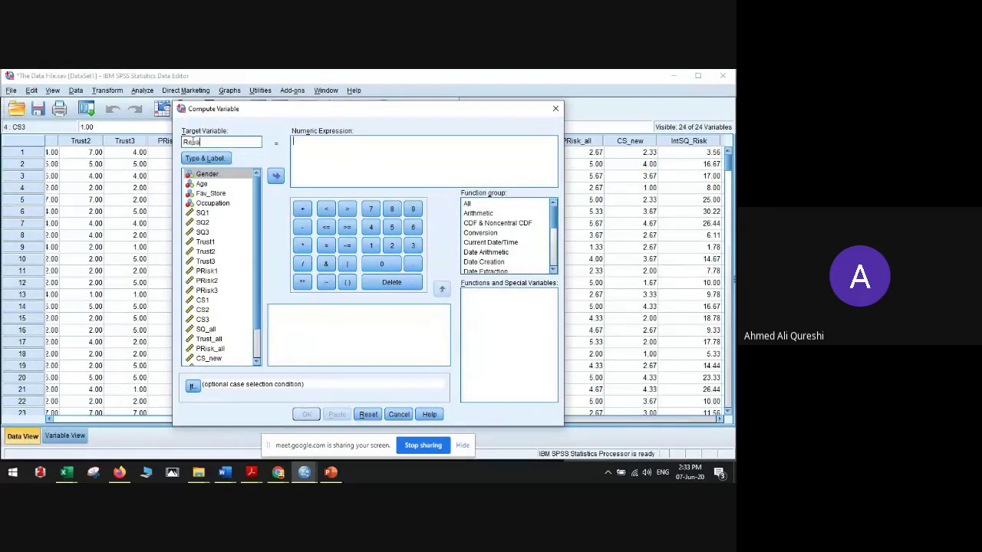
pyautogui.press('BackSpace')
pyautogui.press('BackSpace')
pyautogui.press('BackSpace')
pyautogui.press('BackSpace')
pyautogui.write('XA')
pyautogui.press('BackSpace')
pyautogui.write('cs')
pyautogui.press('BackSpace')
pyautogui.press('BackSpace')
pyautogui.write('CSAvg')
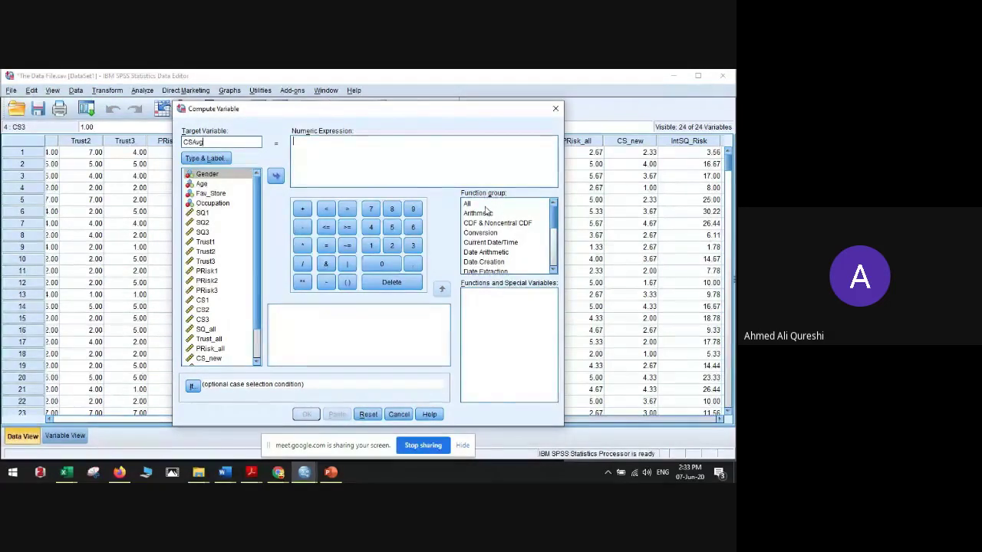
# Step: Find the Mean function among all functions and insert it into the CSAvg numeric expression
pyautogui.click(466, 203)
pyautogui.click(483, 313)
pyautogui.press('m')
pyautogui.press('Down')
pyautogui.press('Down')
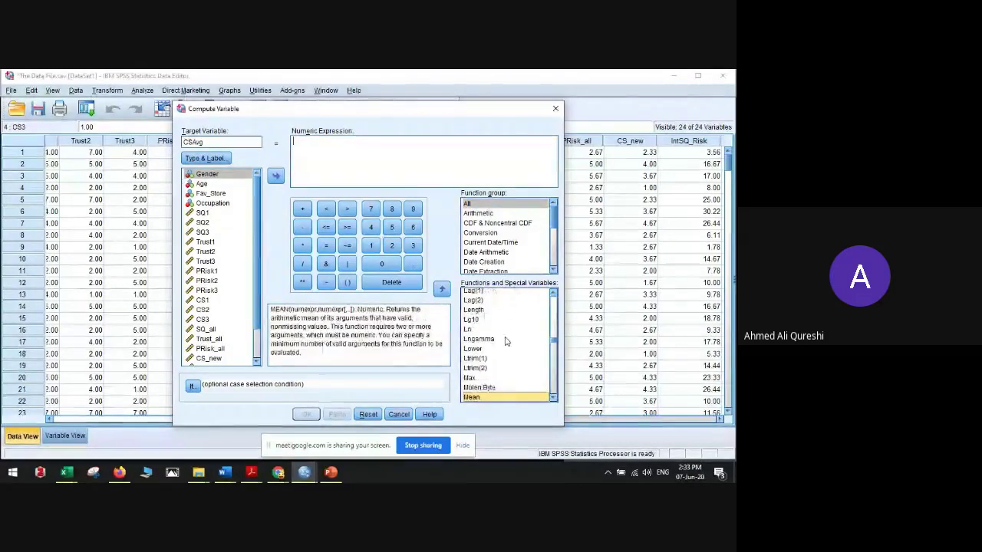
pyautogui.doubleClick(495, 396)
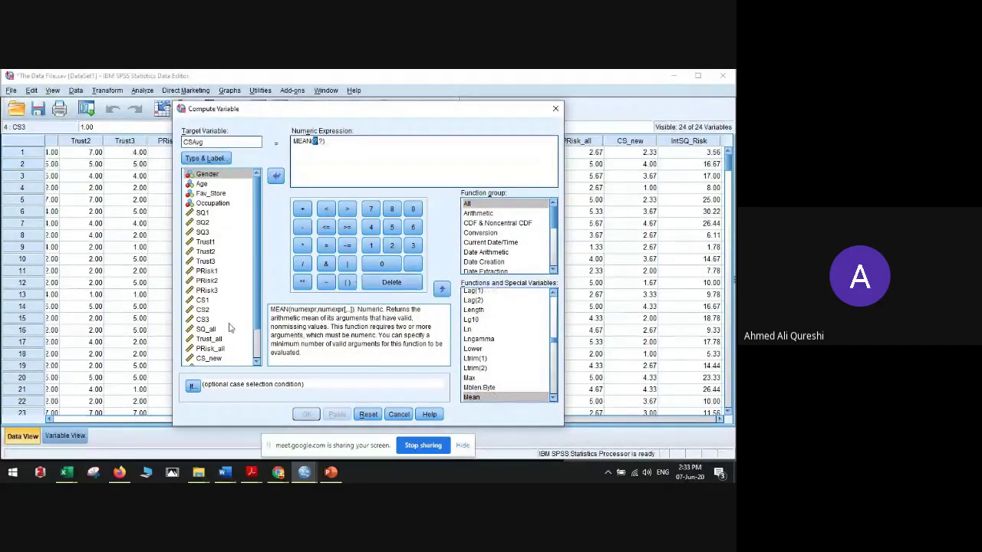
# Step: Complete the numeric expression as MEAN(CS1,CS2,CS3) and run the computation
pyautogui.doubleClick(201, 300)
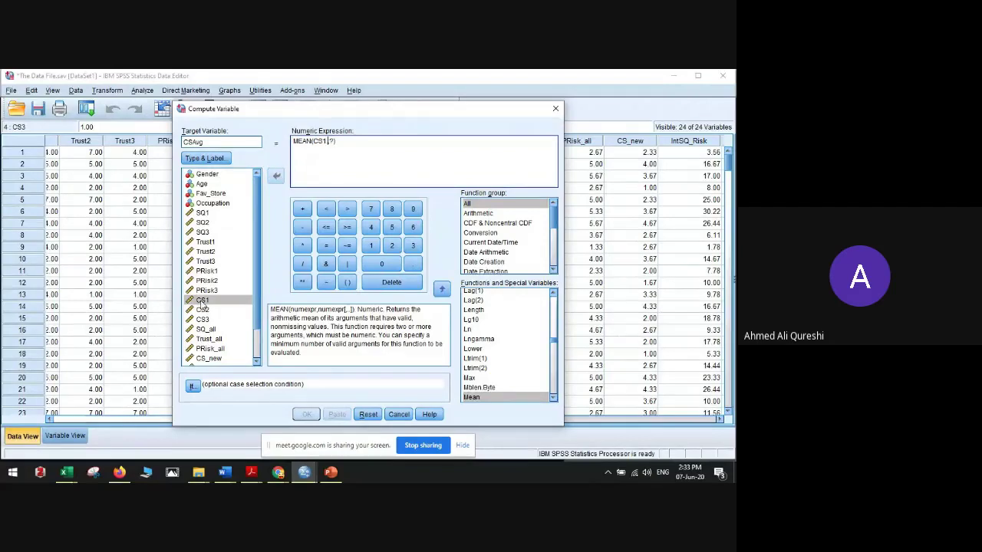
pyautogui.click(203, 304)
pyautogui.doubleClick(203, 310)
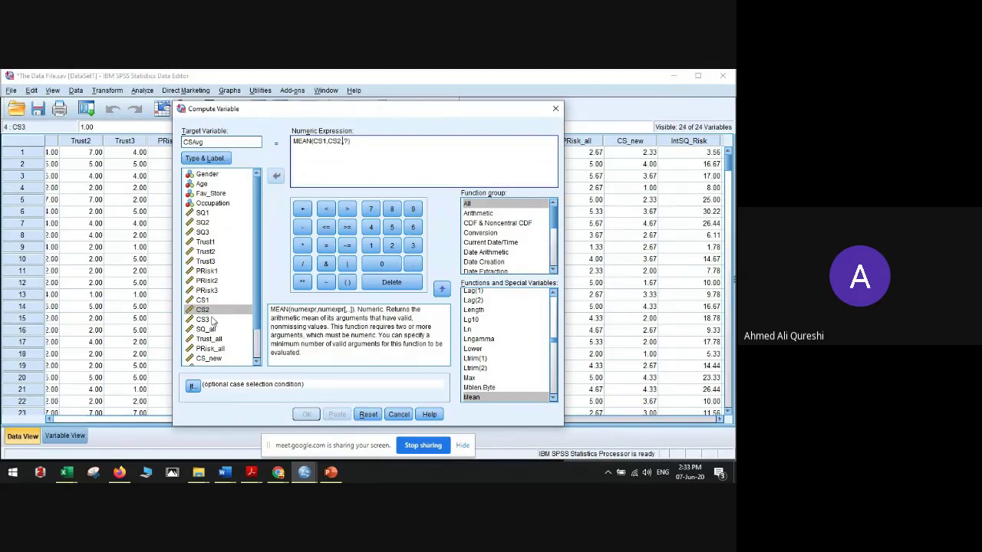
pyautogui.doubleClick(203, 319)
pyautogui.press('Delete')
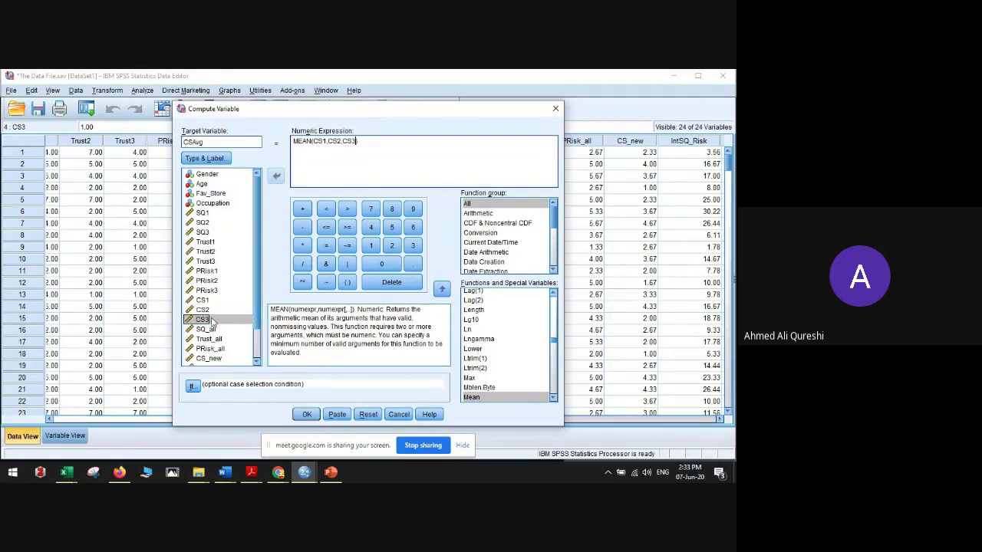
pyautogui.click(304, 414)
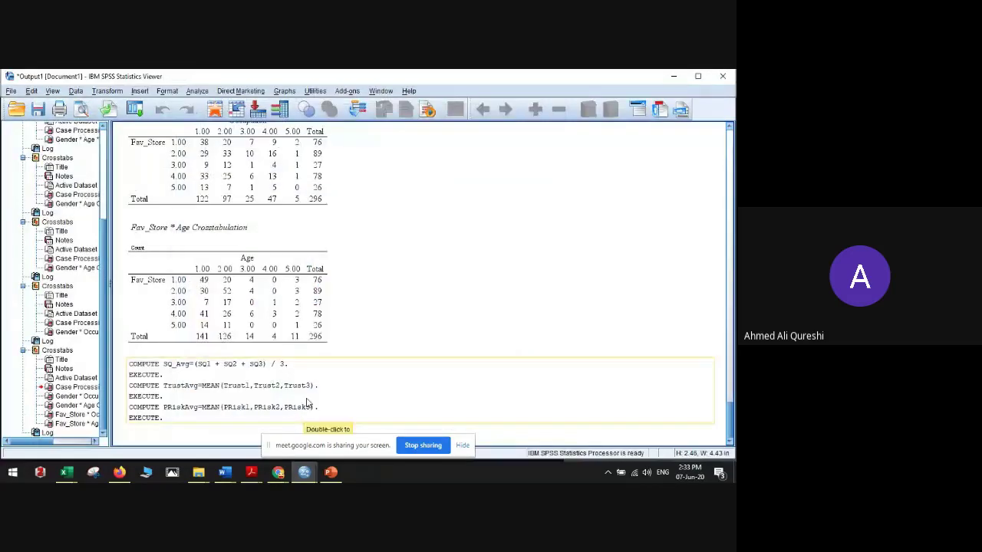
# Step: Return to the data file and check the new CSAvg column, then the original item columns
pyautogui.moveTo(304, 477)
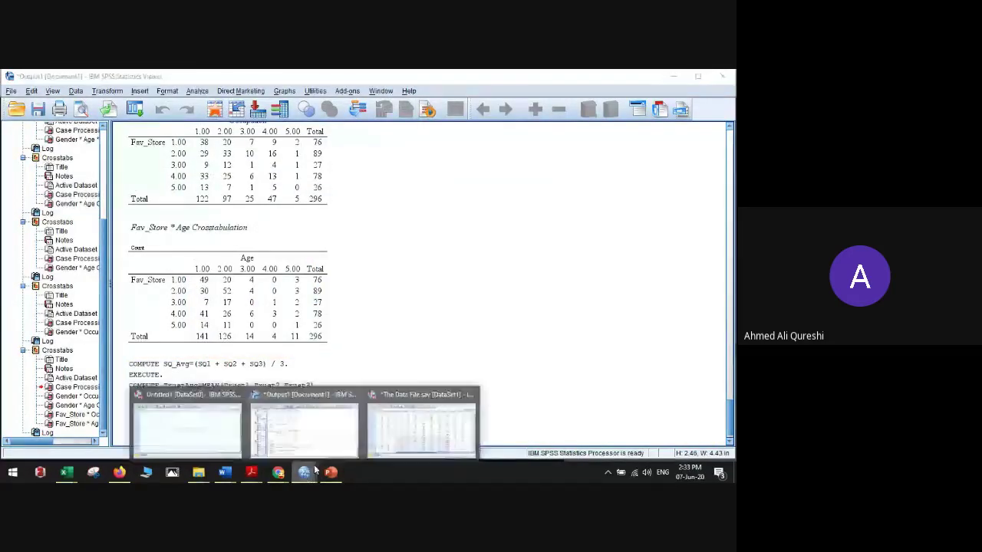
pyautogui.click(378, 426)
pyautogui.moveTo(378, 422); pyautogui.dragTo(509, 421)
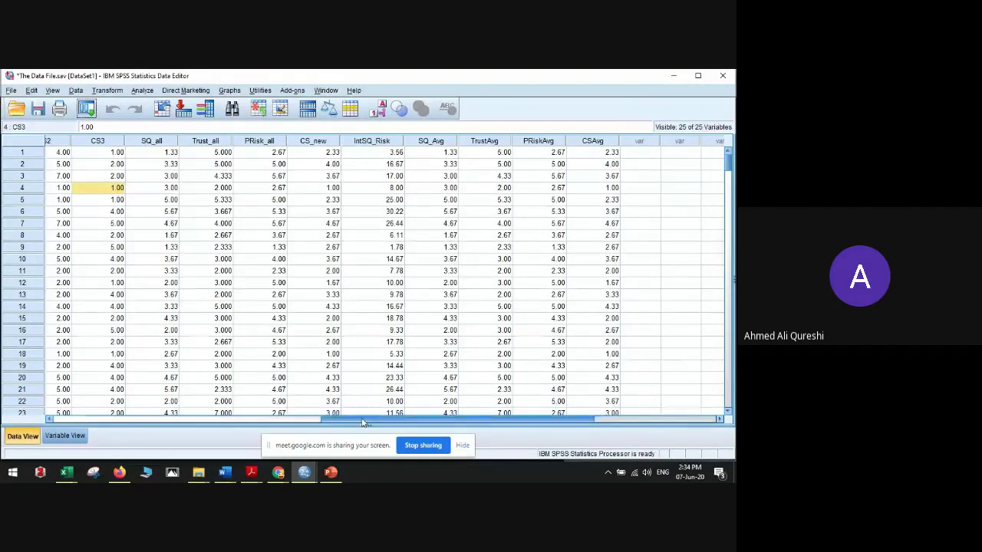
pyautogui.moveTo(342, 421); pyautogui.dragTo(109, 422)
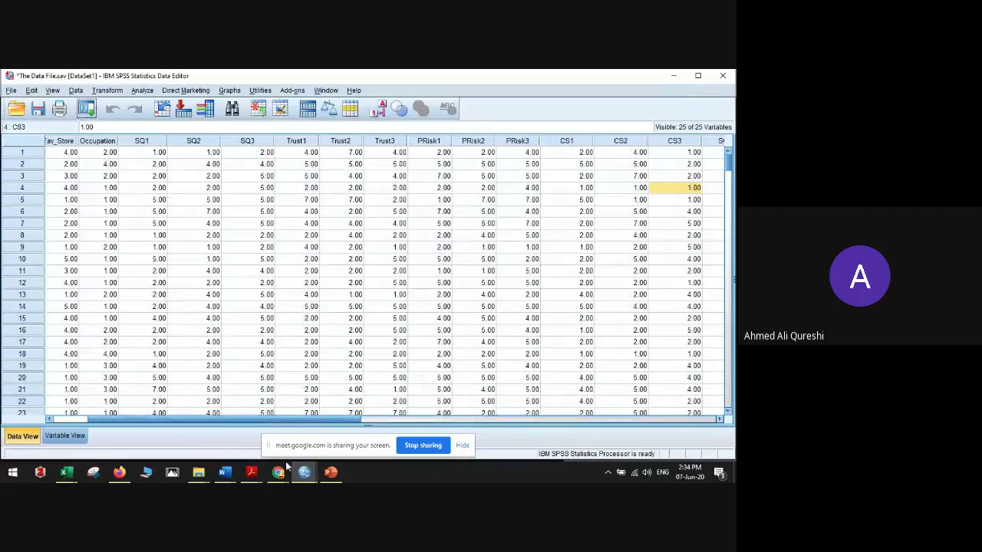
# Step: Switch to the Google Meet window and admit the participant waiting to join
pyautogui.moveTo(277, 472)
pyautogui.click(269, 443)
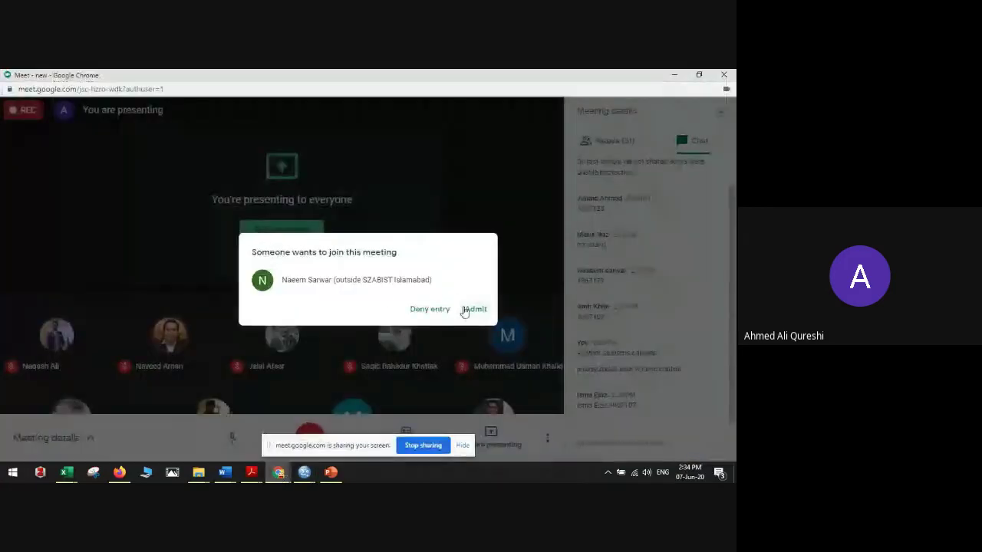
pyautogui.click(478, 310)
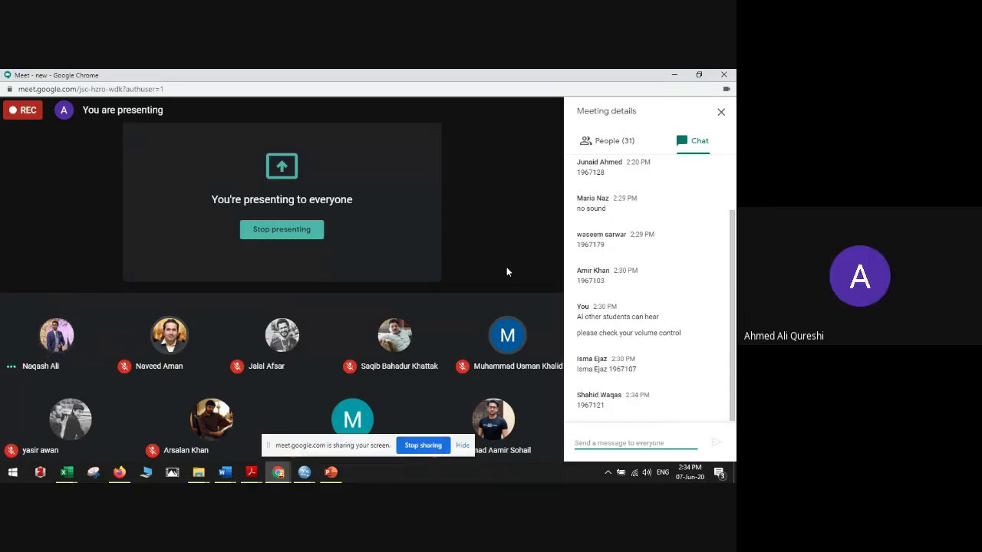
# Step: Return to the SPSS data file and inspect the SQ_all column and the options available for it
pyautogui.click(309, 473)
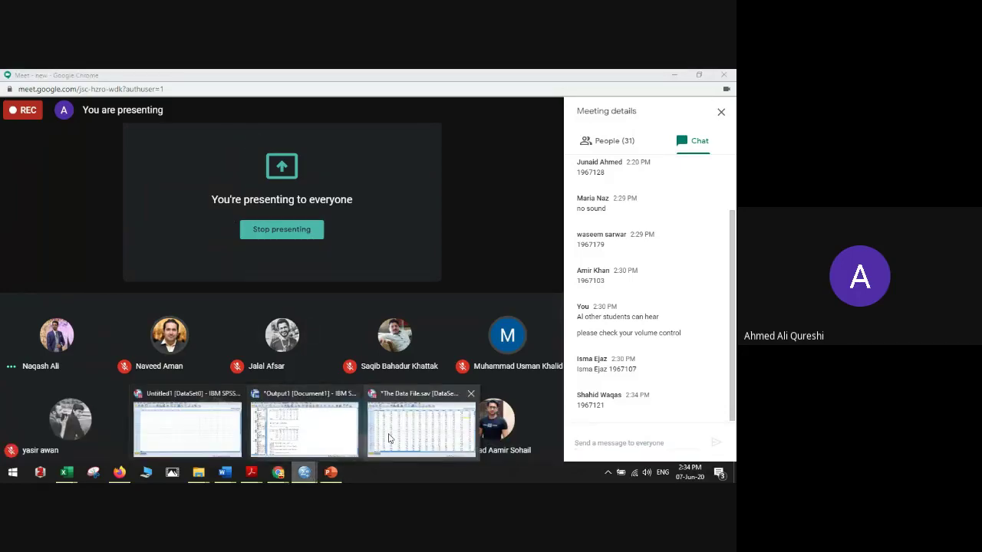
pyautogui.click(388, 438)
pyautogui.moveTo(351, 421); pyautogui.dragTo(394, 422)
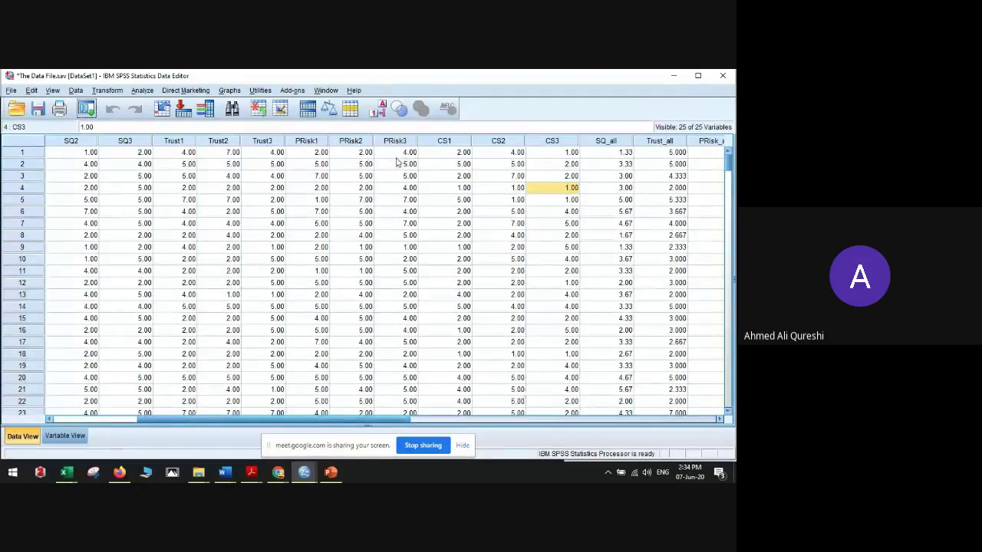
pyautogui.click(607, 141)
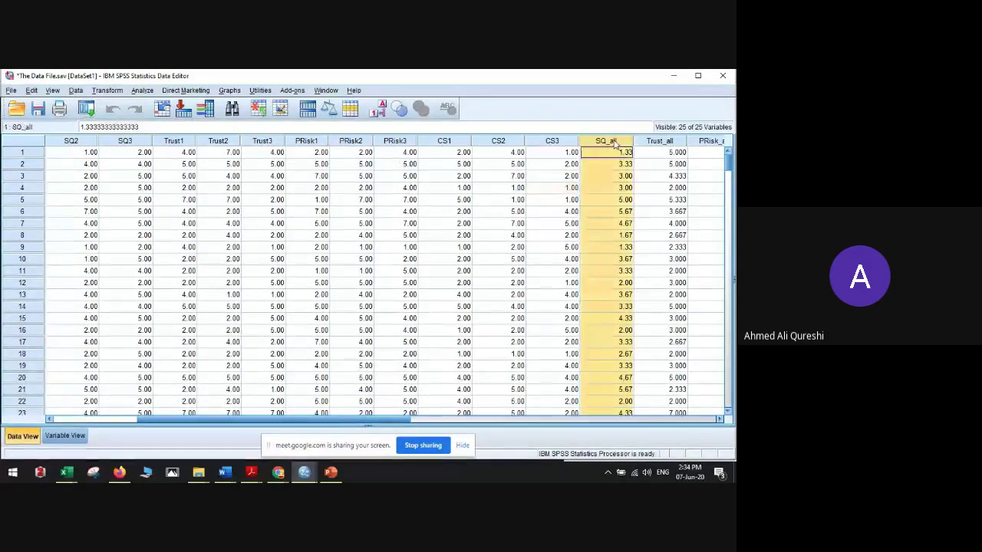
pyautogui.rightClick(611, 143)
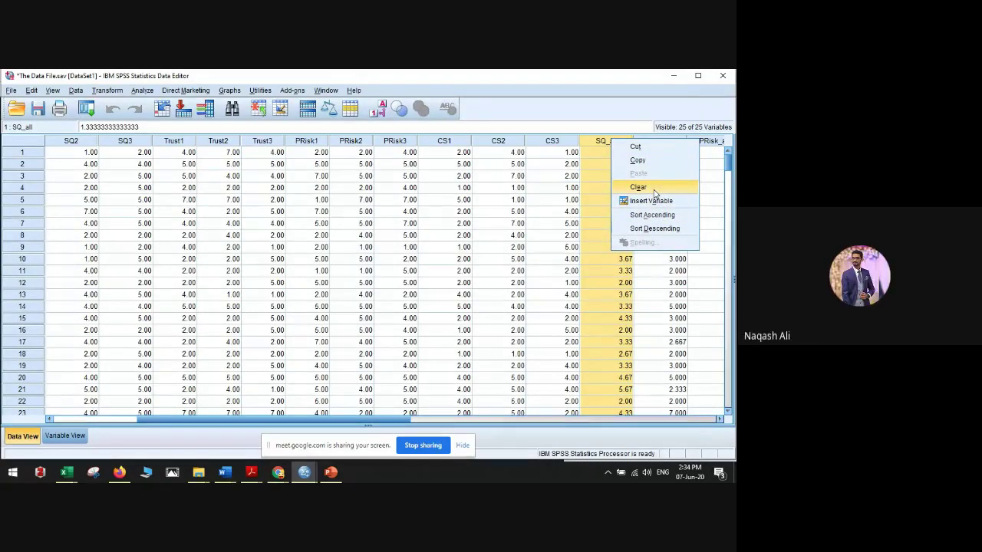
pyautogui.click(552, 210)
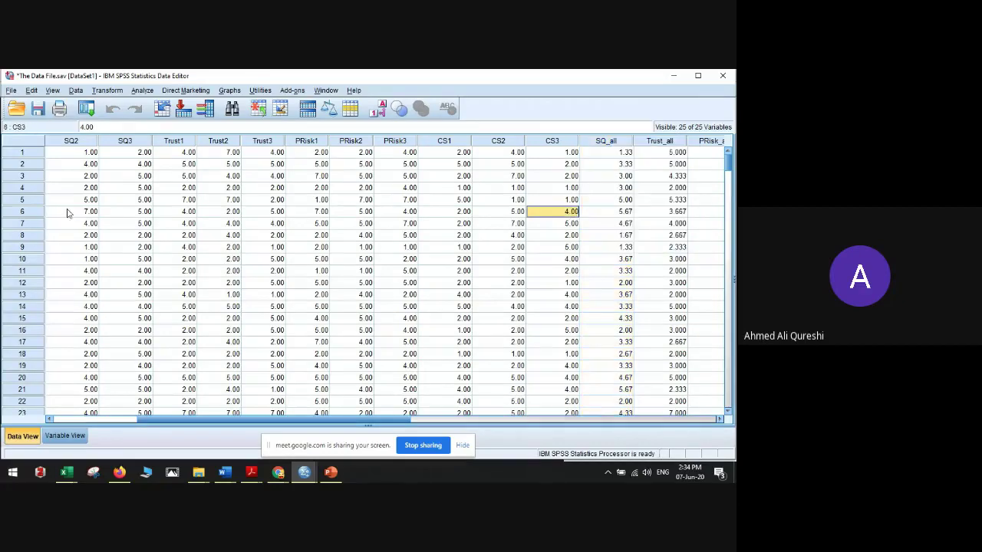
# Step: Review the CSAvg definition in Compute Variable and close it without running it
pyautogui.click(86, 108)
pyautogui.click(111, 128)
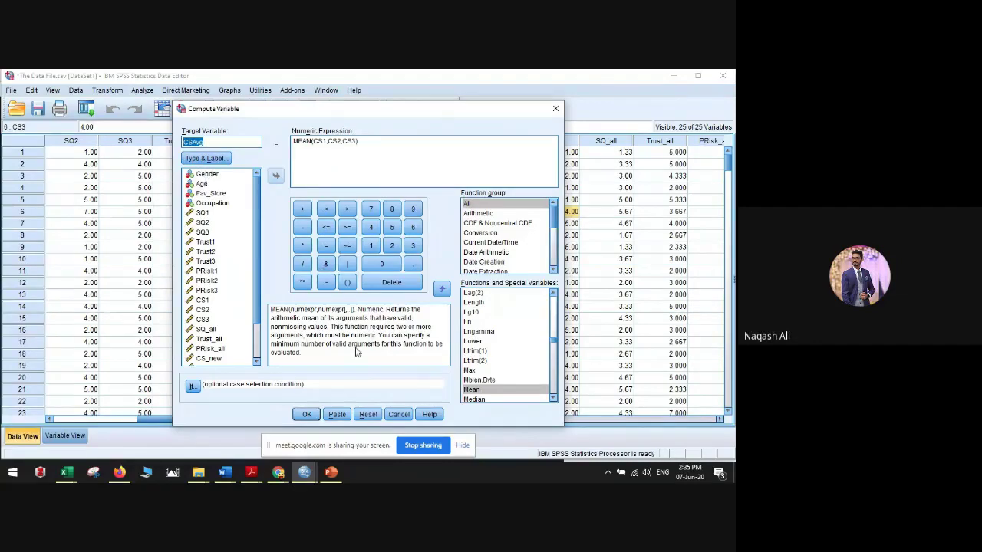
pyautogui.click(395, 414)
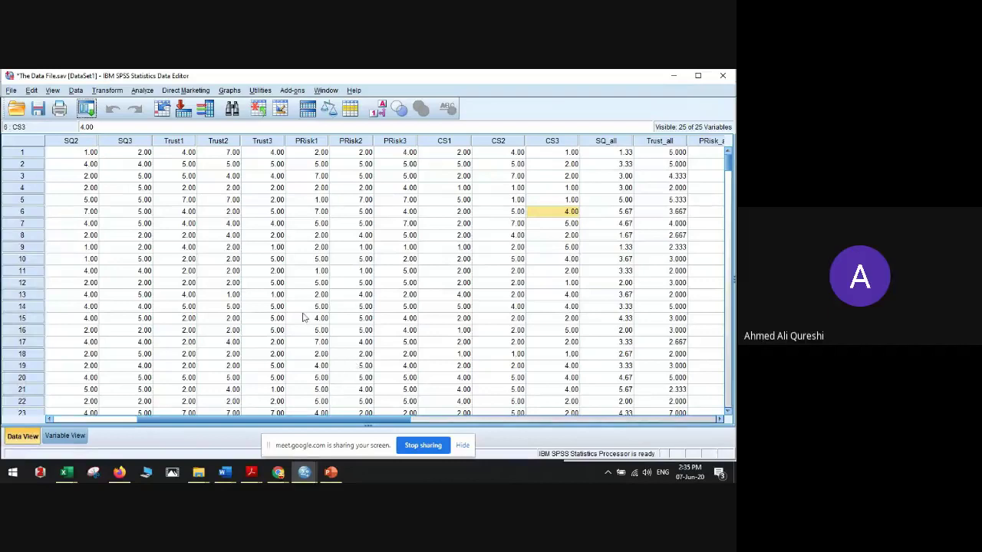
# Step: Open Compute Variable and set its source variable list to display variable labels
pyautogui.click(266, 246)
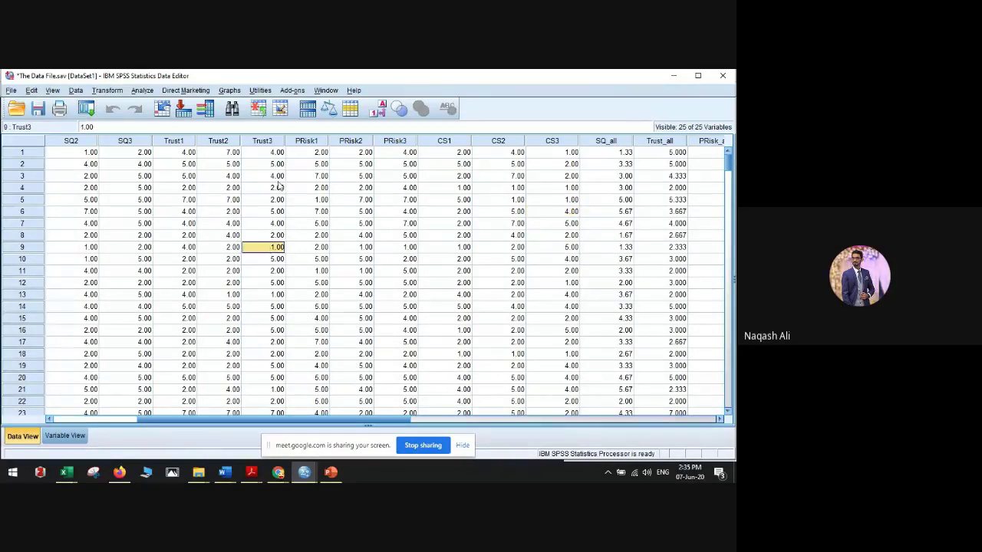
pyautogui.click(109, 90)
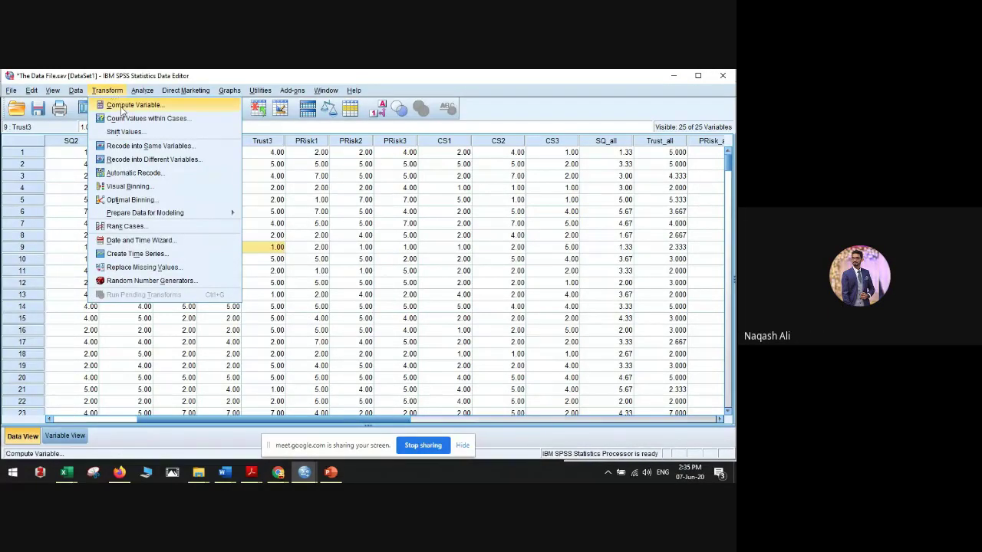
pyautogui.click(134, 105)
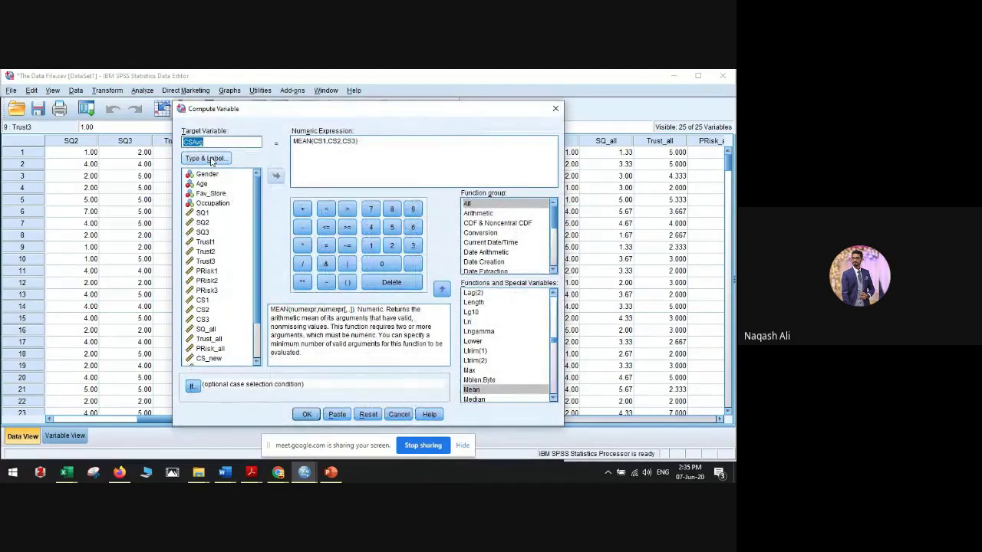
pyautogui.rightClick(202, 222)
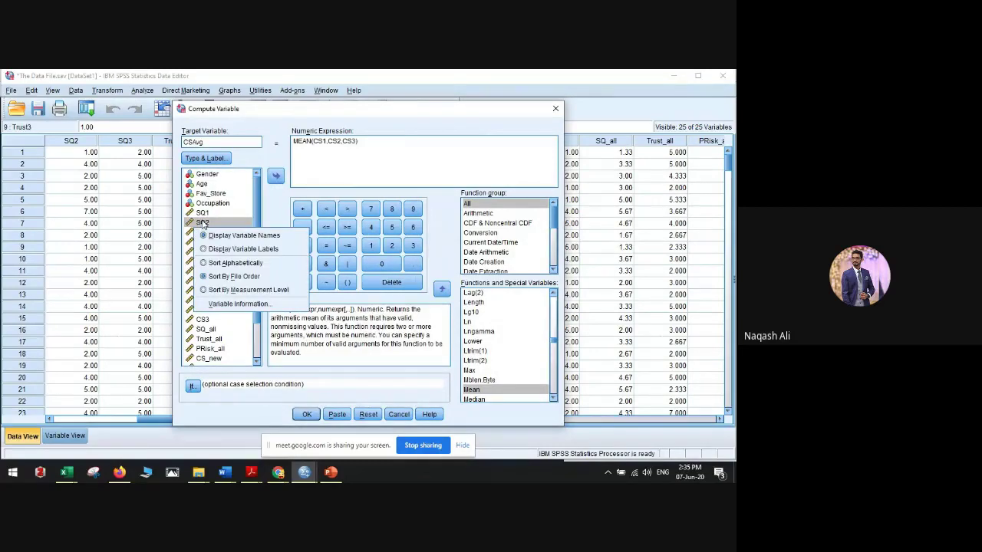
pyautogui.click(234, 250)
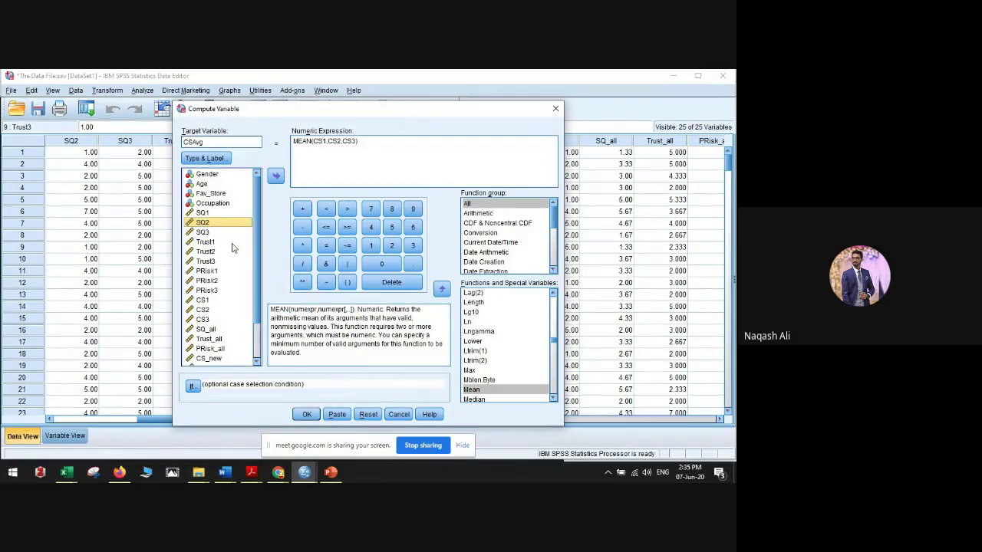
# Step: Set the source list back to variable names, and check the target variable's Type & Label settings without changing them
pyautogui.click(208, 203)
pyautogui.rightClick(207, 233)
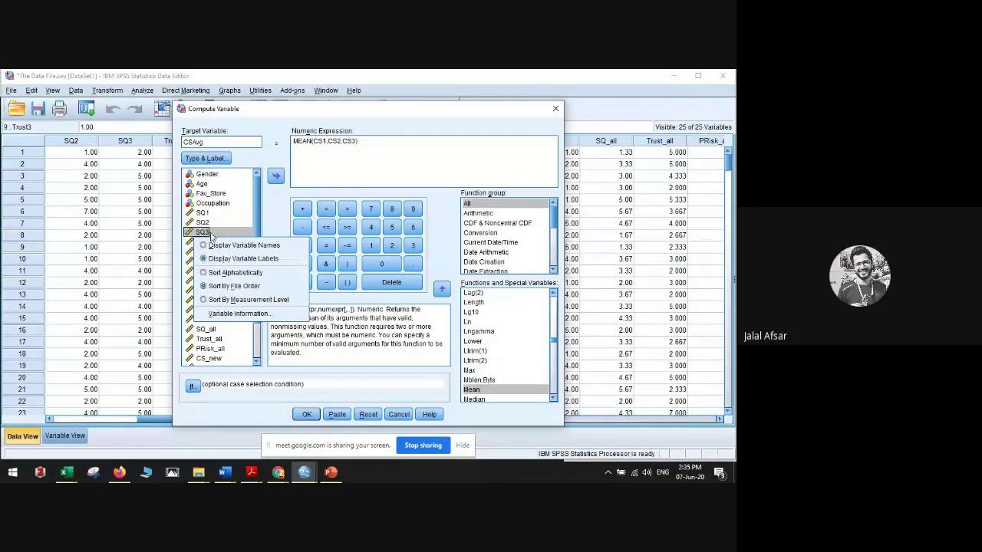
pyautogui.click(233, 245)
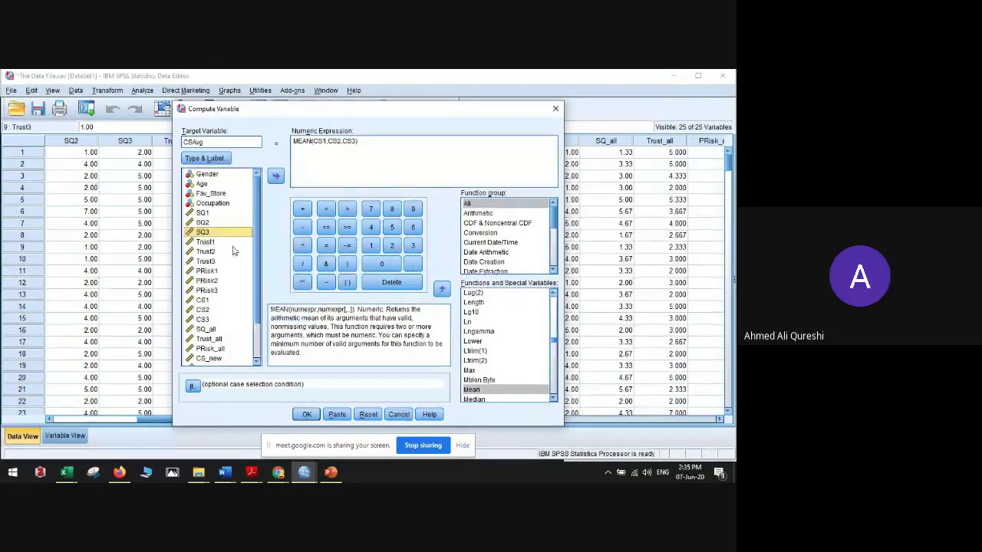
pyautogui.click(201, 184)
pyautogui.click(203, 158)
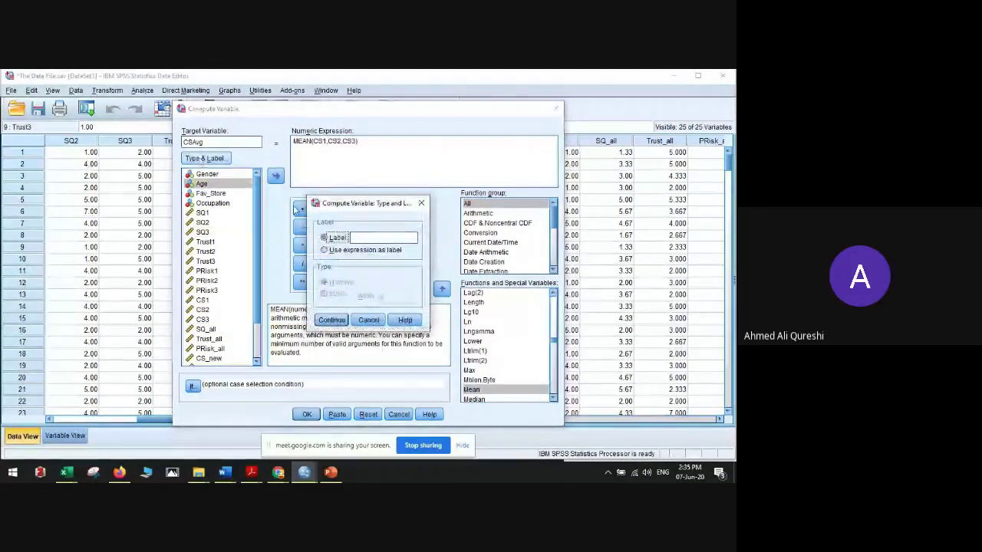
pyautogui.click(372, 319)
# Step: Sort the Compute Variable source list alphabetically, review its display options, and close the dialog without running the computation
pyautogui.rightClick(196, 231)
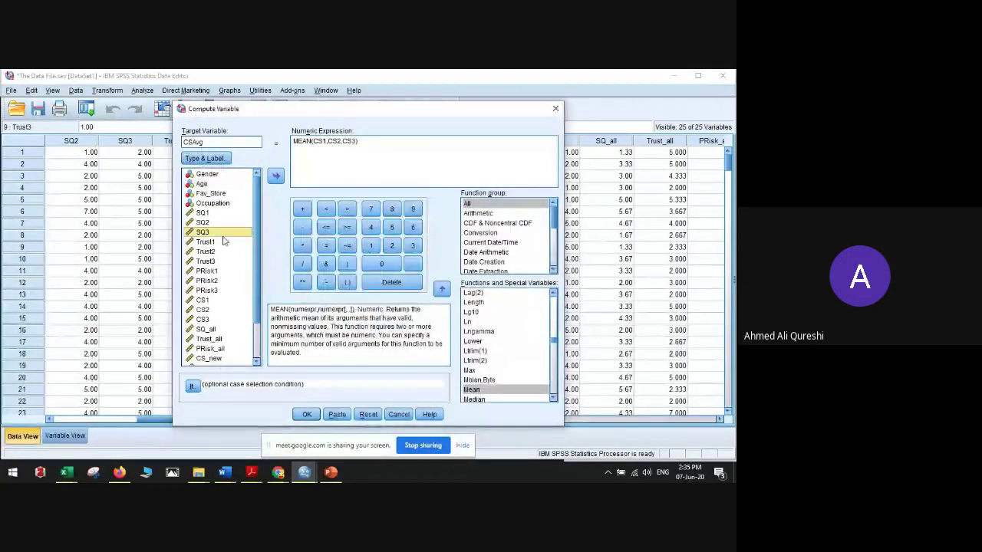
pyautogui.click(247, 270)
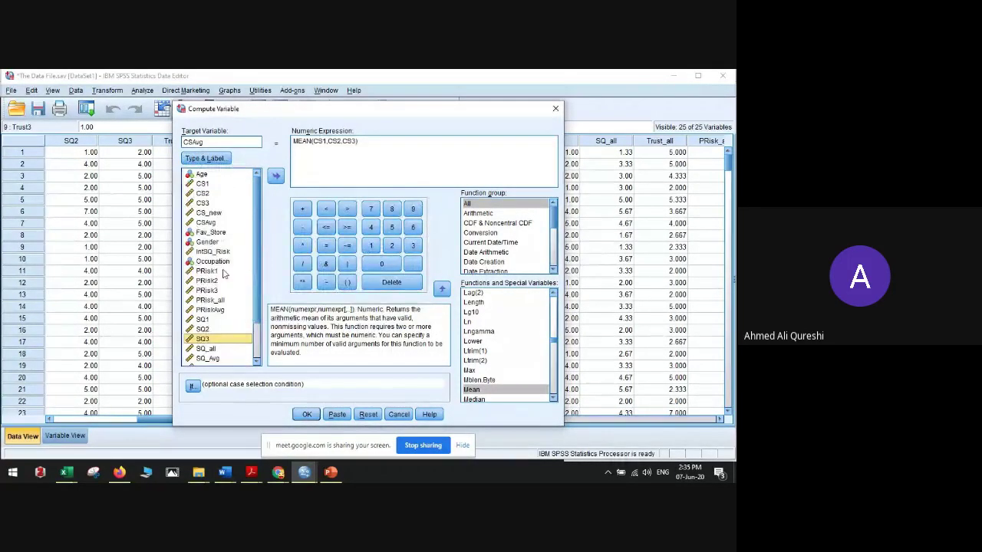
pyautogui.click(204, 201)
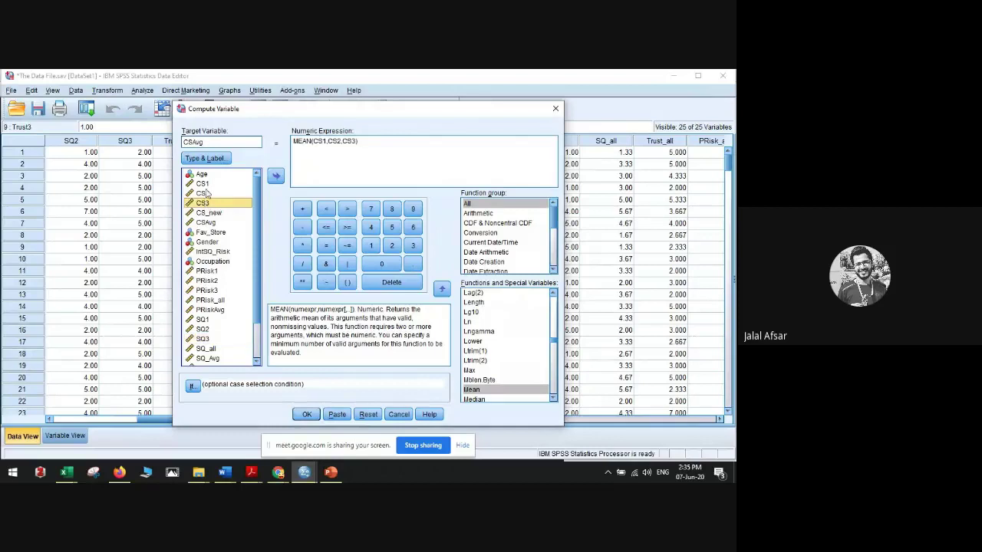
pyautogui.click(203, 184)
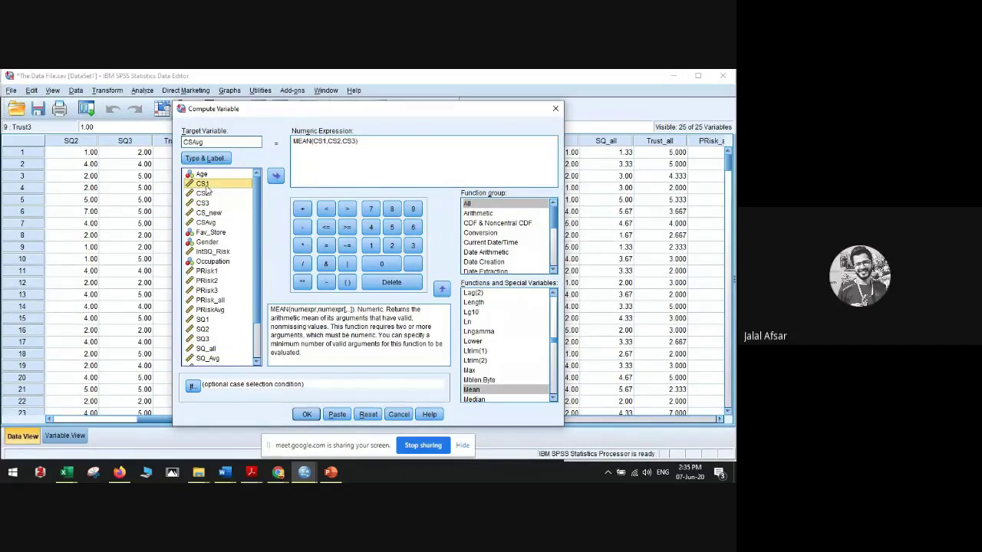
pyautogui.rightClick(205, 191)
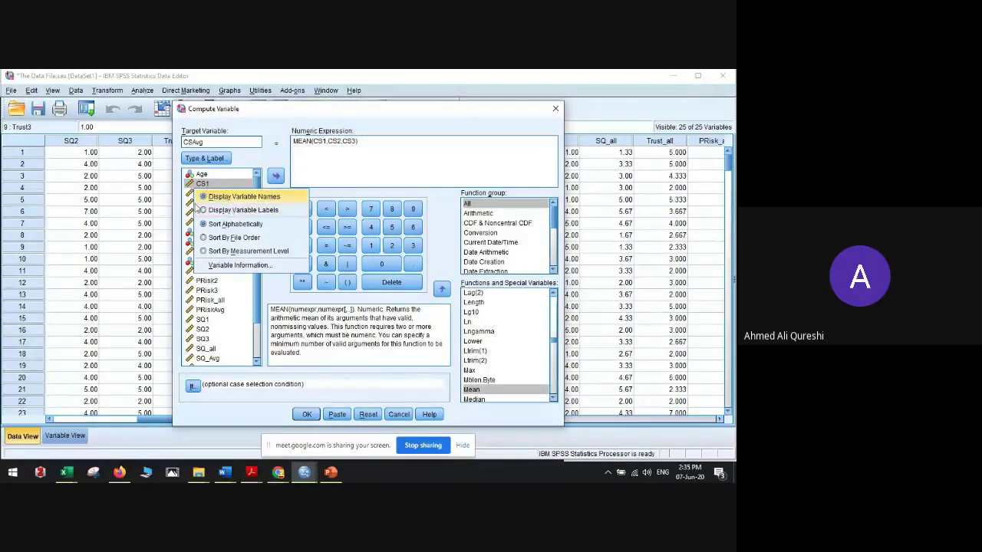
pyautogui.click(197, 210)
pyautogui.click(398, 414)
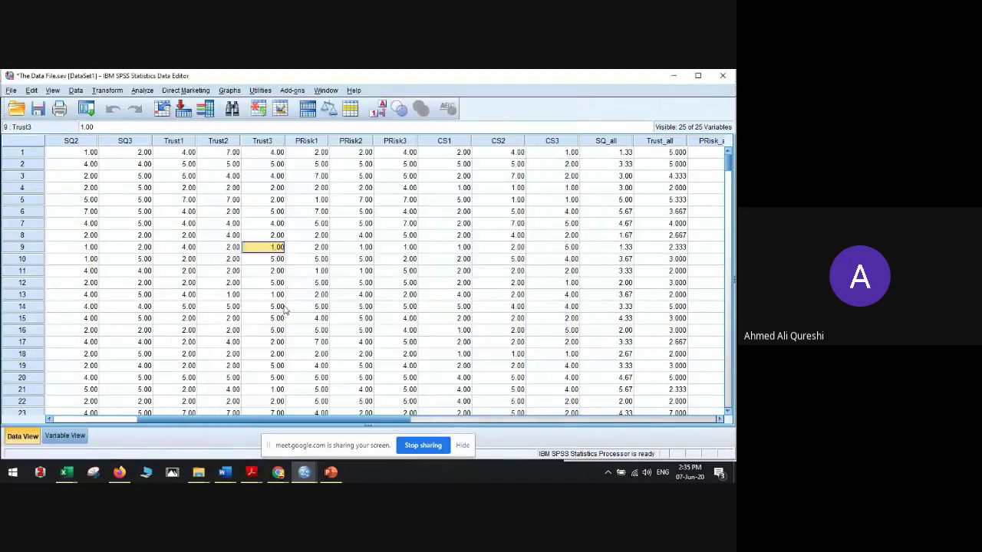
# Step: Show the variable definitions and select the Label cell of Fav_Store
pyautogui.click(65, 435)
pyautogui.click(228, 164)
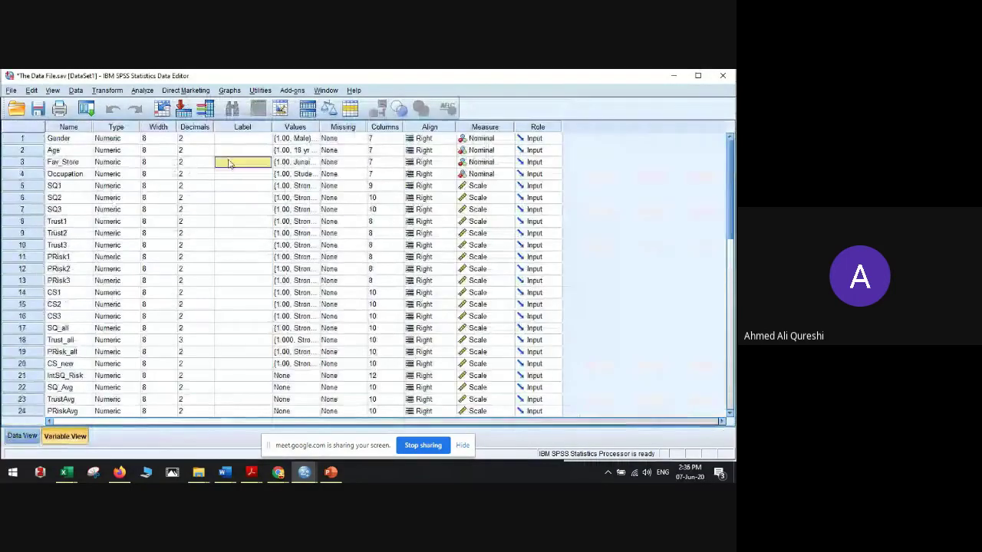
# Step: Label the Trust1 variable "Checking Lab" and save the data file
pyautogui.click(230, 138)
pyautogui.click(235, 186)
pyautogui.click(240, 282)
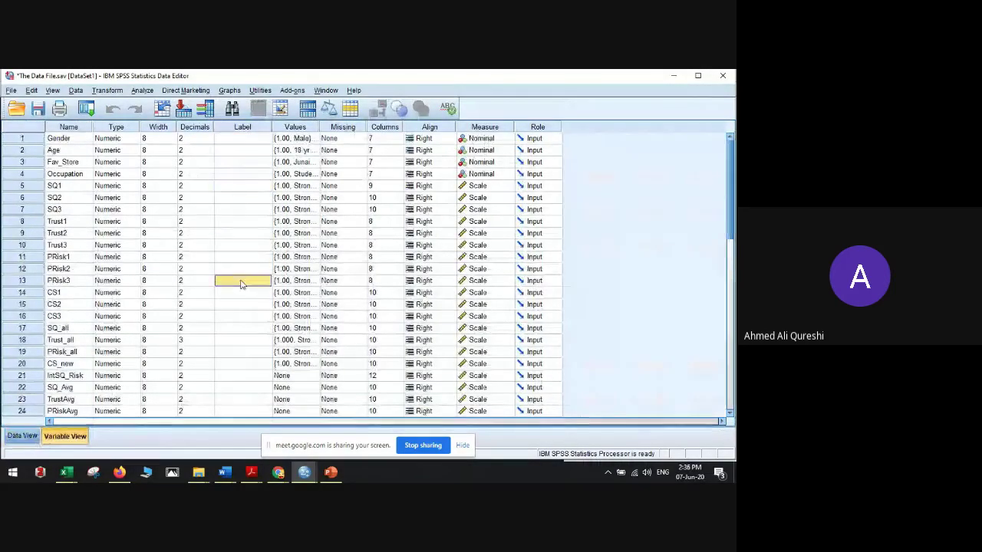
pyautogui.click(238, 209)
pyautogui.click(234, 138)
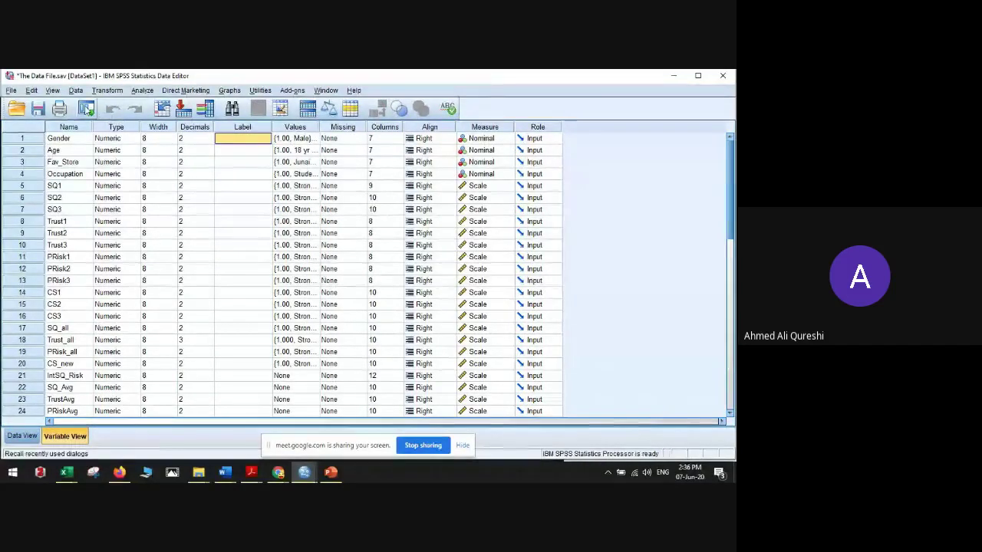
pyautogui.click(229, 223)
pyautogui.write('C')
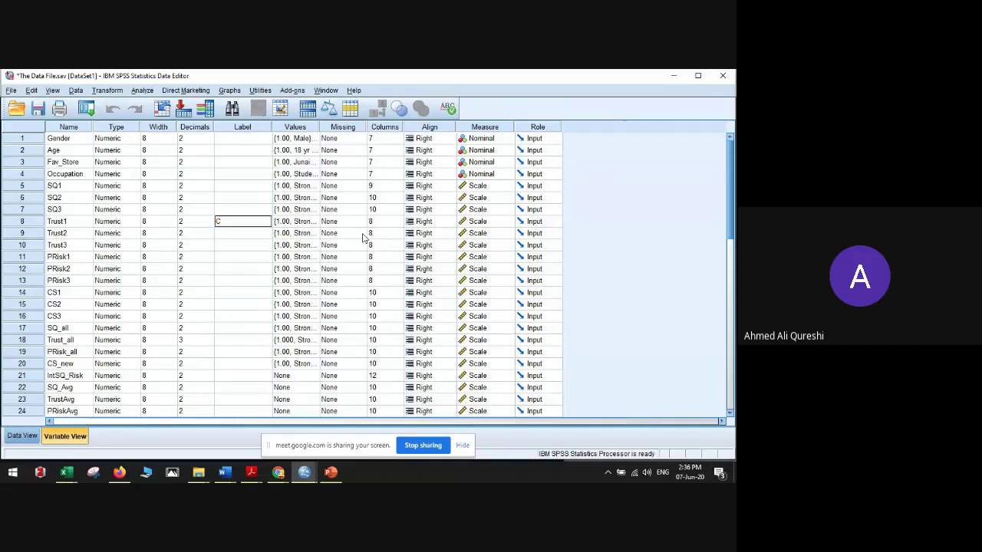
pyautogui.write('hecking Lab')
pyautogui.press('Return')
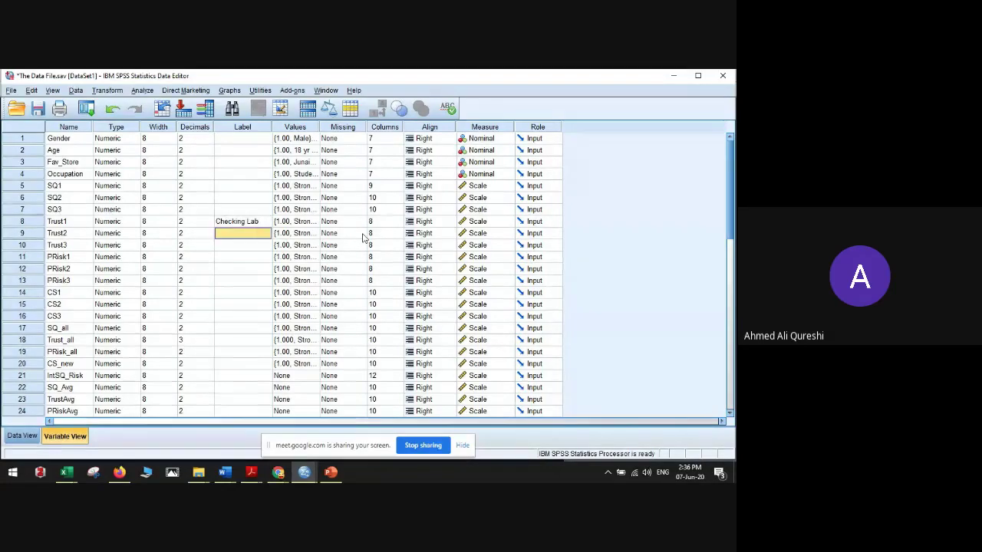
pyautogui.click(37, 108)
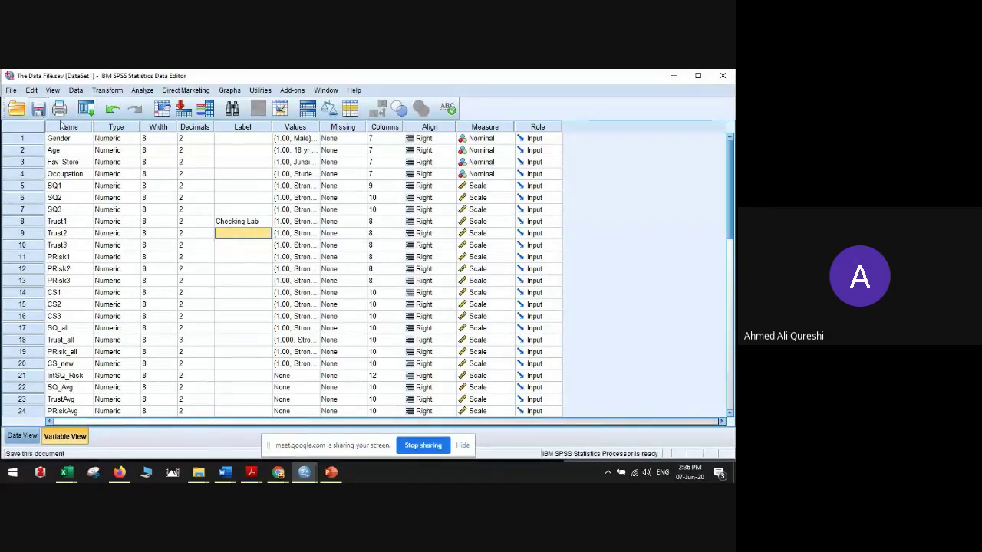
# Step: Open the Compute Variable dialog and show its source list by variable labels instead of names
pyautogui.click(87, 108)
pyautogui.click(107, 128)
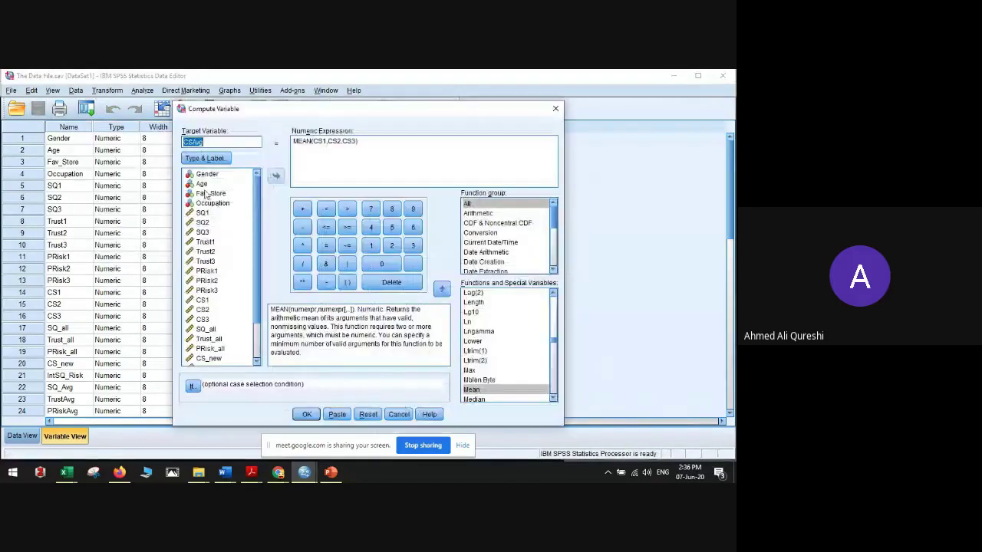
pyautogui.rightClick(206, 195)
pyautogui.click(243, 220)
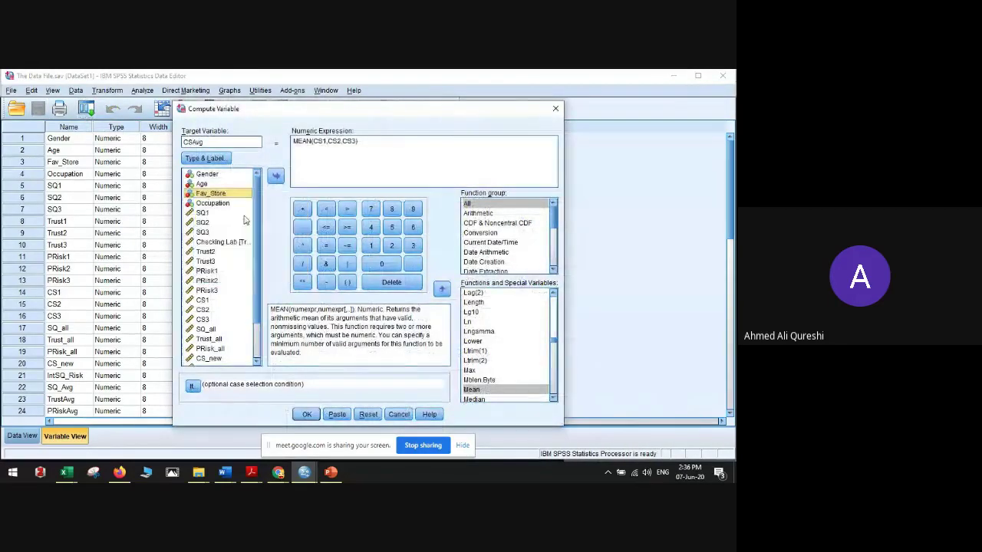
pyautogui.click(228, 242)
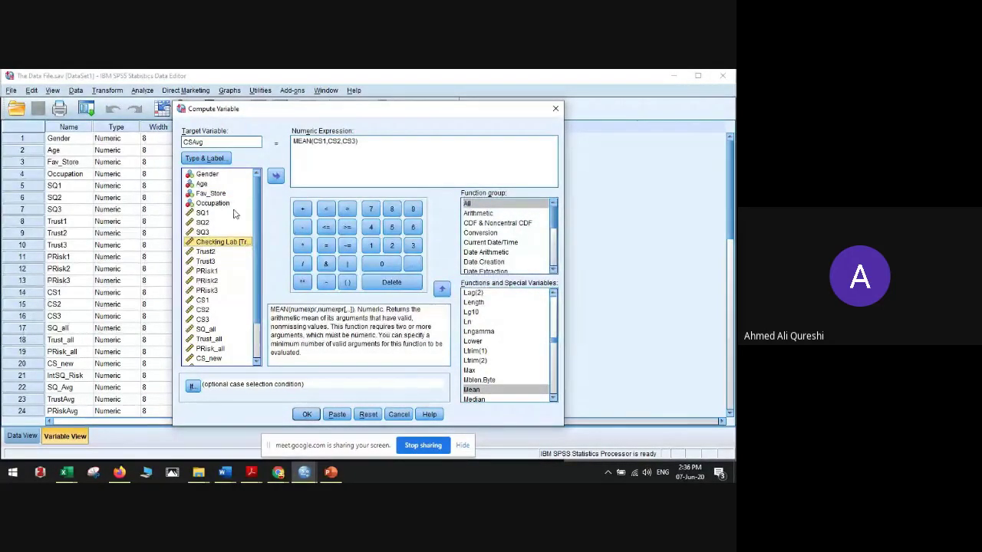
# Step: Return the Compute Variable source list to variable names and cancel the dialog
pyautogui.rightClick(223, 243)
pyautogui.click(238, 251)
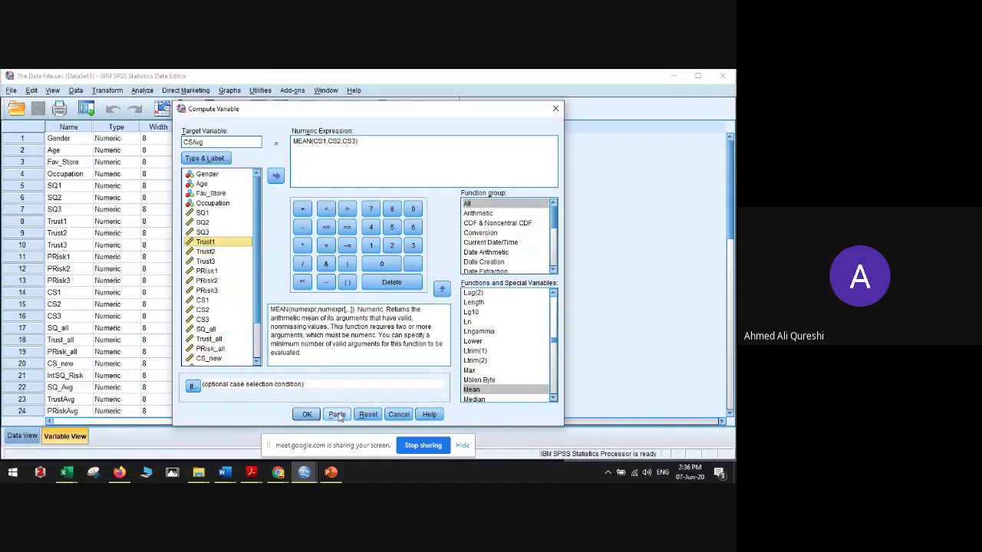
pyautogui.click(398, 414)
# Step: Clear the label of the Trust1 variable
pyautogui.click(239, 223)
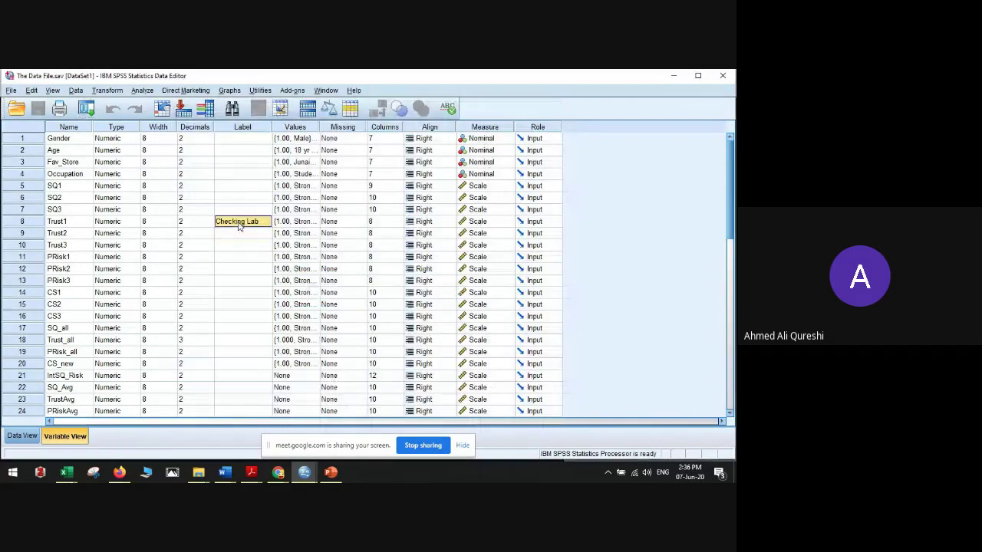
pyautogui.press('Delete')
pyautogui.press('Down')
pyautogui.press('Down')
# Step: Switch to the Google Meet window, admit the waiting participant, and return to the SPSS data editor
pyautogui.click(277, 473)
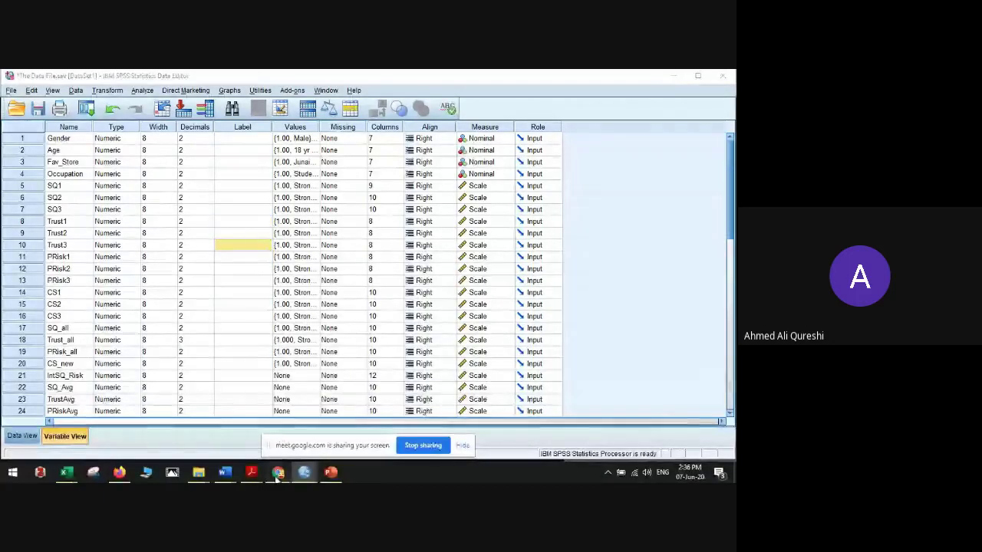
pyautogui.click(266, 409)
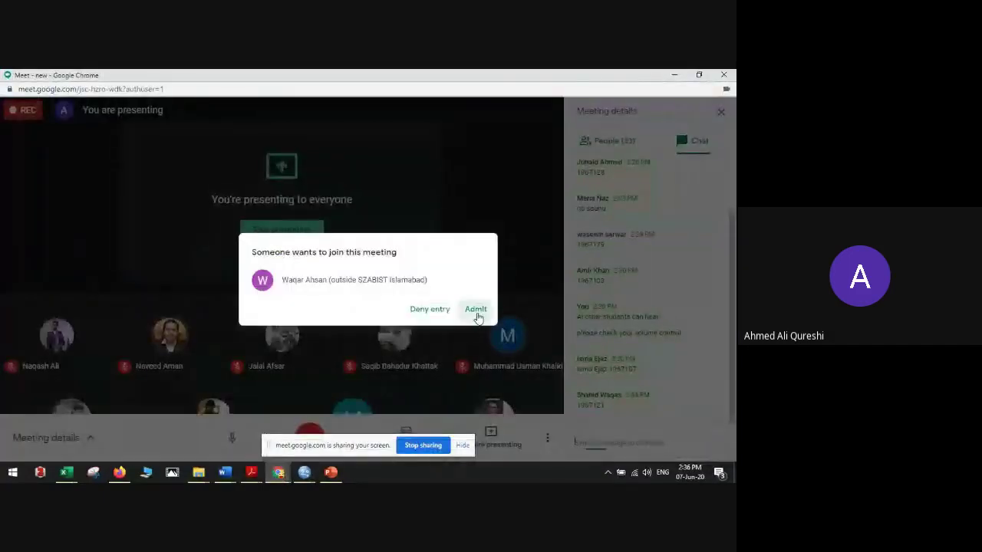
pyautogui.click(476, 310)
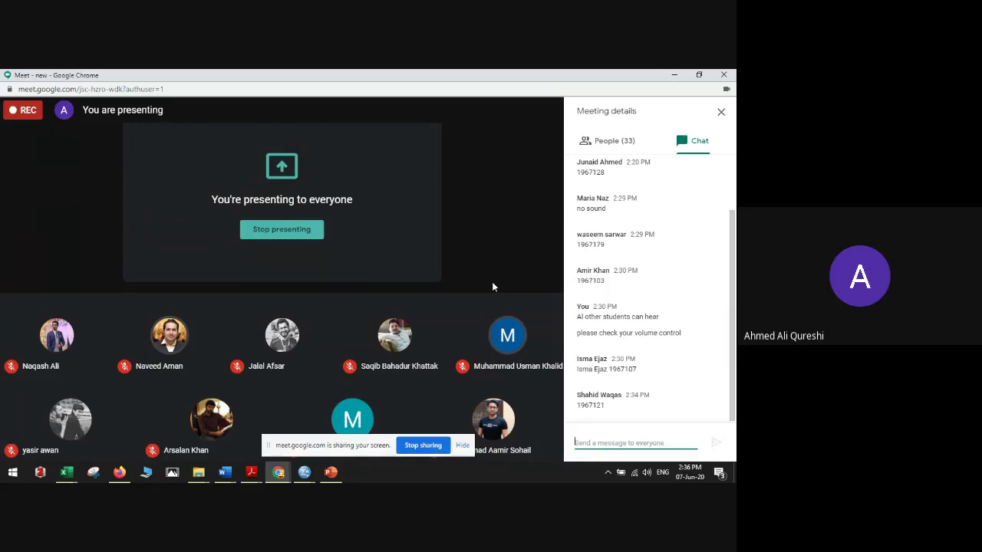
pyautogui.click(673, 75)
pyautogui.click(447, 227)
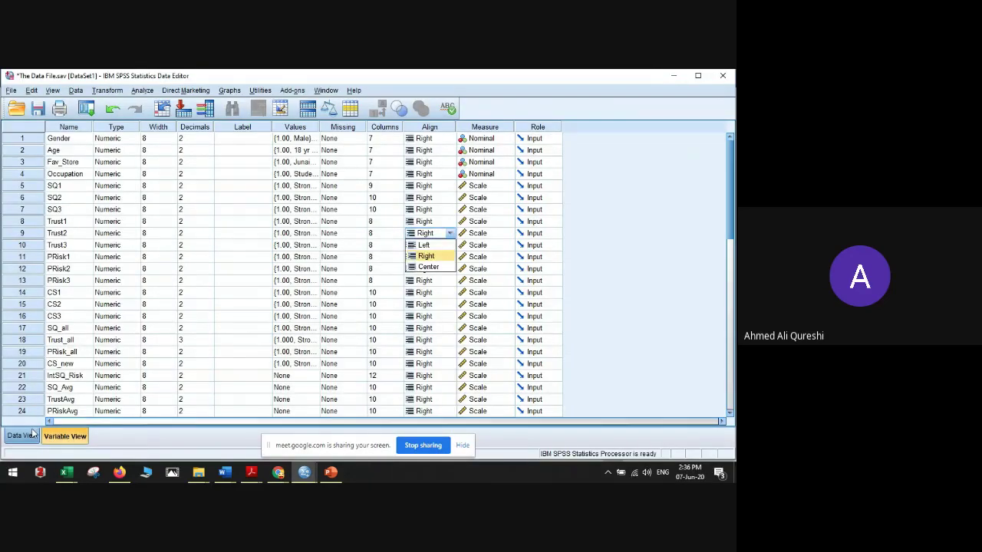
# Step: Examine the computed SQ_Avg, TrustAvg, PRiskAvg and CSAvg columns among the case data
pyautogui.click(30, 435)
pyautogui.click(174, 366)
pyautogui.moveTo(298, 420); pyautogui.dragTo(271, 421)
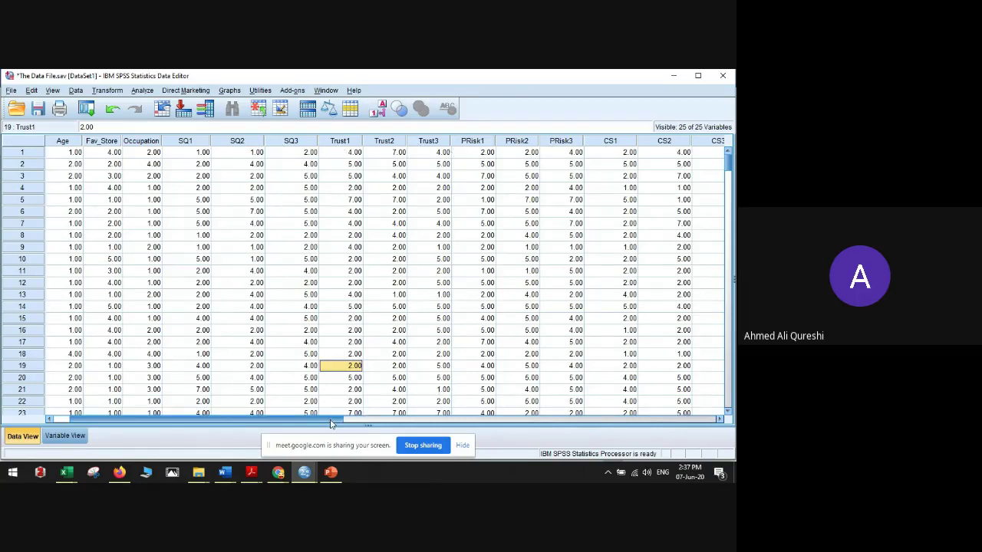
pyautogui.moveTo(331, 424); pyautogui.dragTo(591, 419)
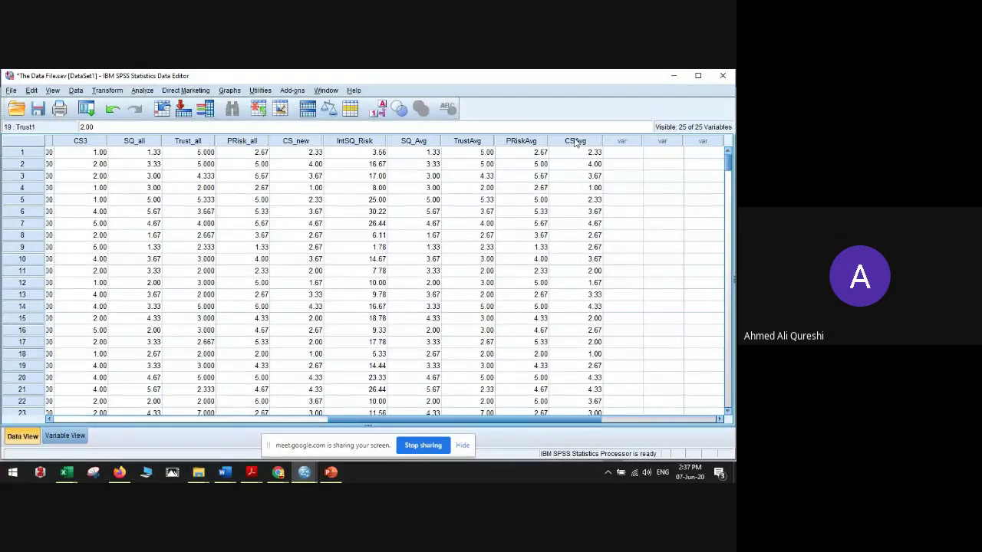
pyautogui.moveTo(427, 142); pyautogui.dragTo(567, 141)
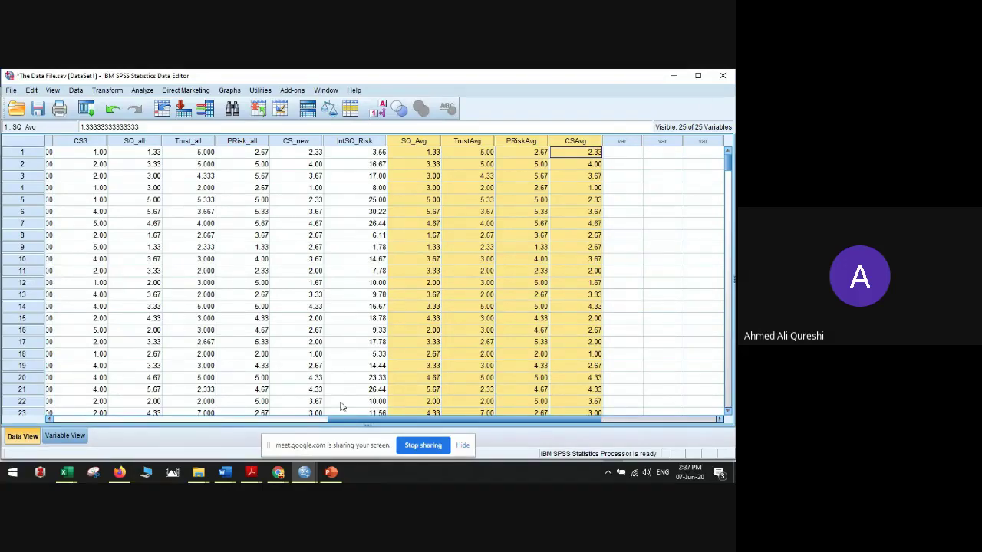
pyautogui.moveTo(355, 419); pyautogui.dragTo(401, 411)
pyautogui.click(302, 308)
pyautogui.click(422, 271)
pyautogui.click(361, 235)
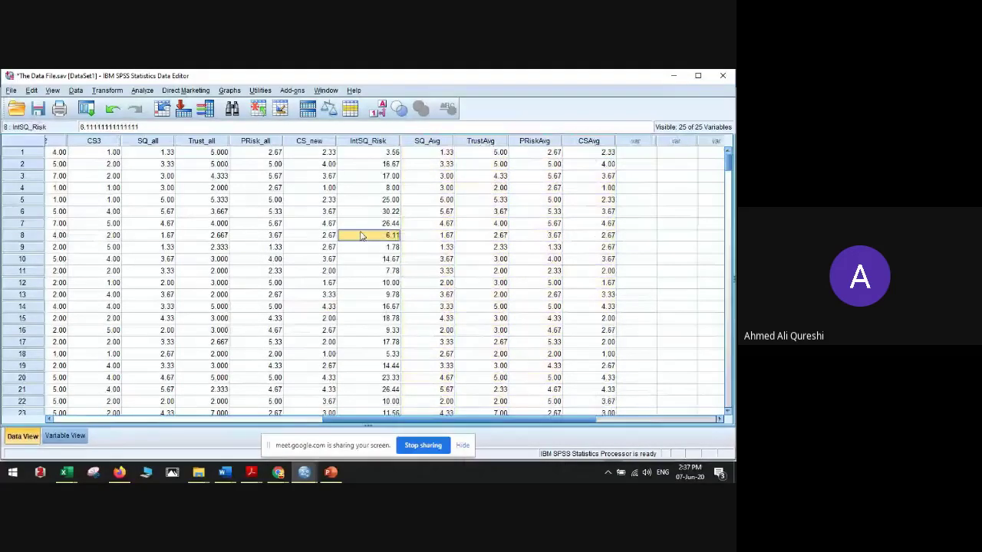
# Step: Save the changes to the current data file
pyautogui.click(10, 90)
pyautogui.click(38, 110)
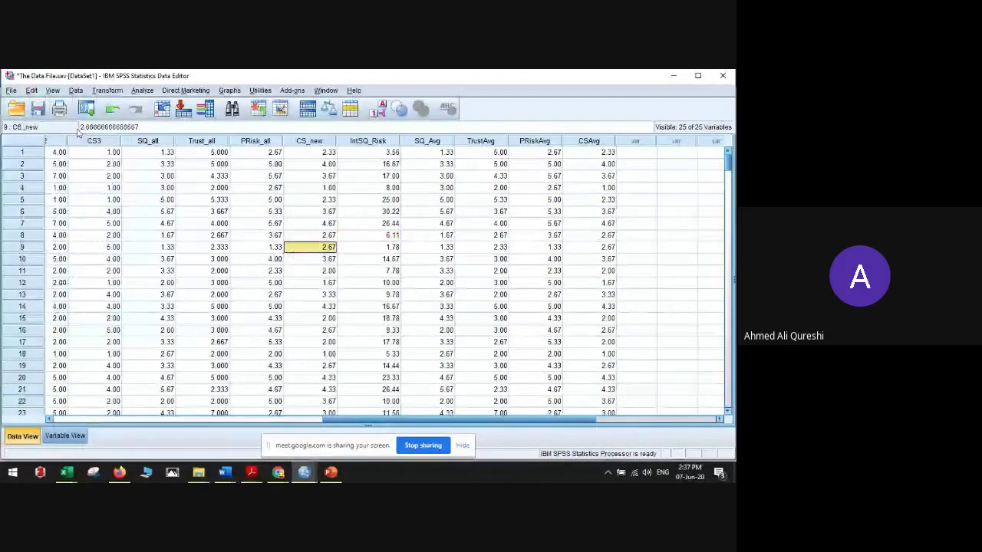
pyautogui.moveTo(201, 200); pyautogui.dragTo(202, 211)
# Step: Save a copy of the dataset as "The Data File with Averages.sav" in the fwdmediation folder
pyautogui.click(32, 90)
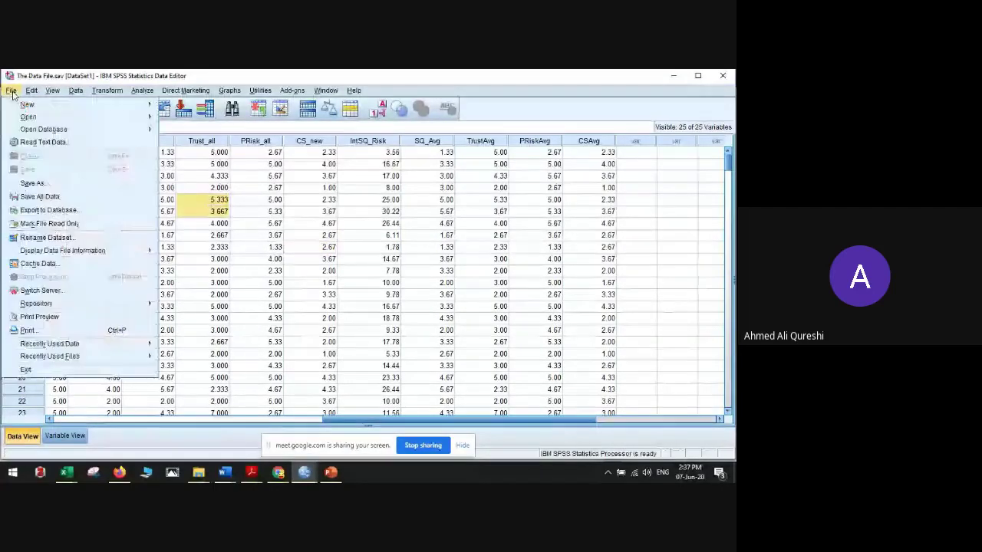
pyautogui.click(10, 91)
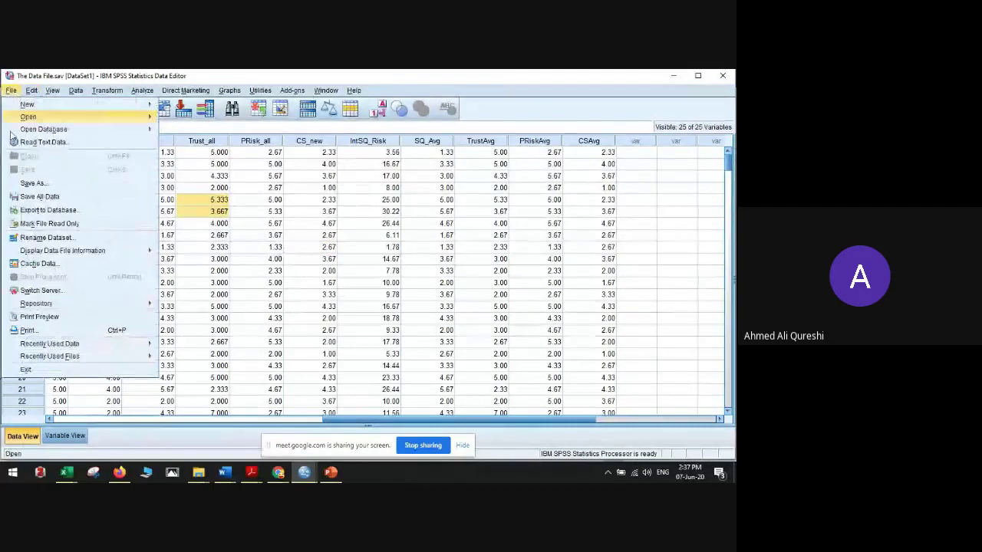
pyautogui.click(48, 185)
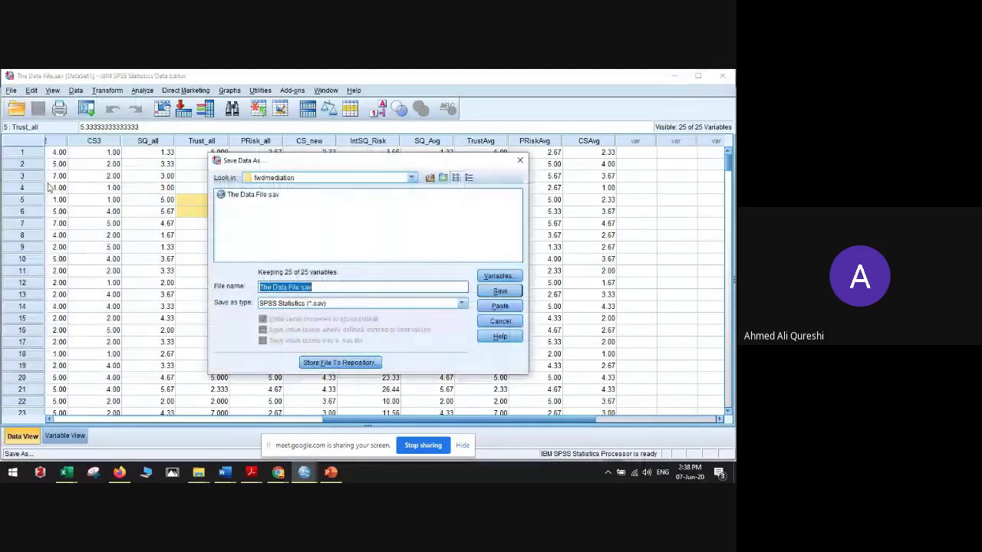
pyautogui.click(334, 287)
pyautogui.press('Left')
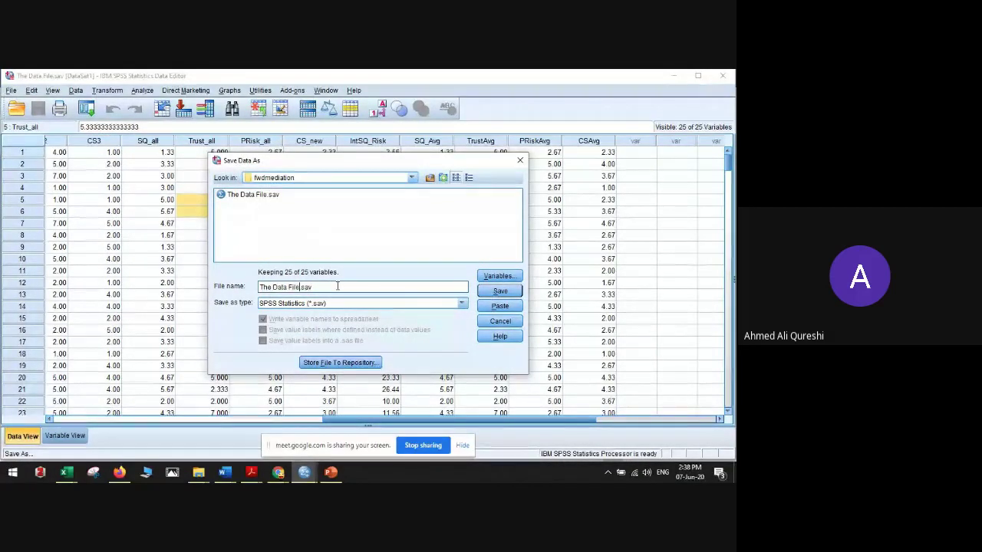
pyautogui.write('with Av')
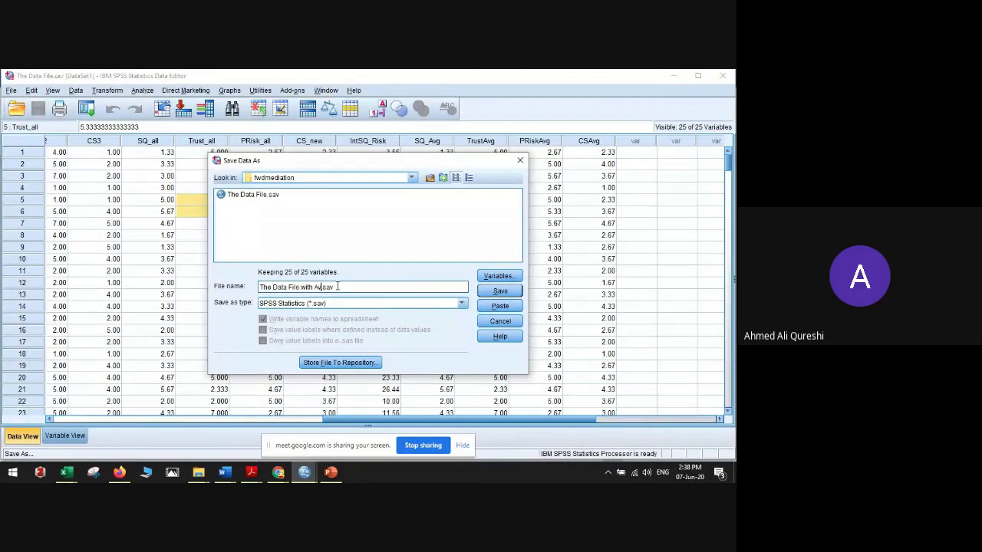
pyautogui.write('erages')
pyautogui.press('Return')
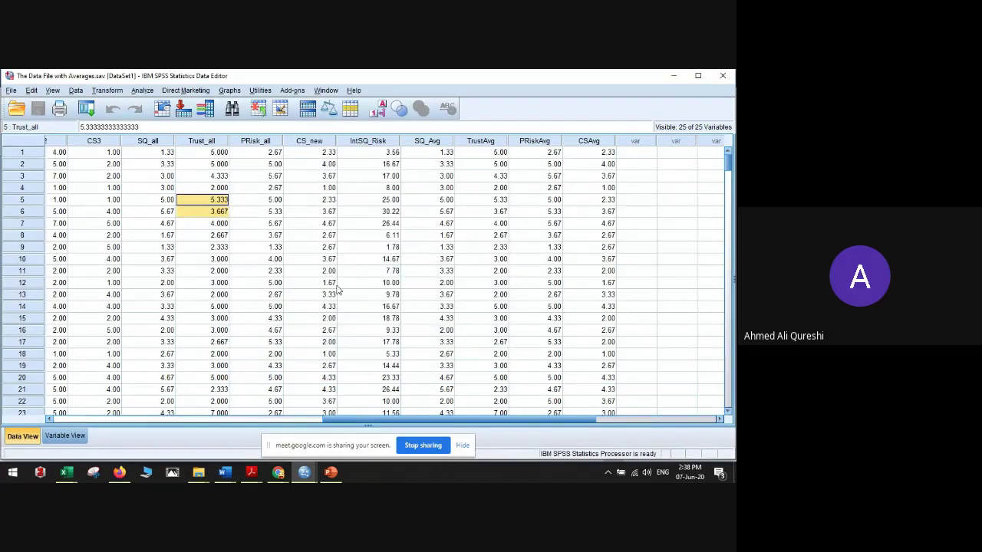
# Step: Review the individual item columns for SQ, Trust, PRisk and CS in the case data
pyautogui.click(313, 294)
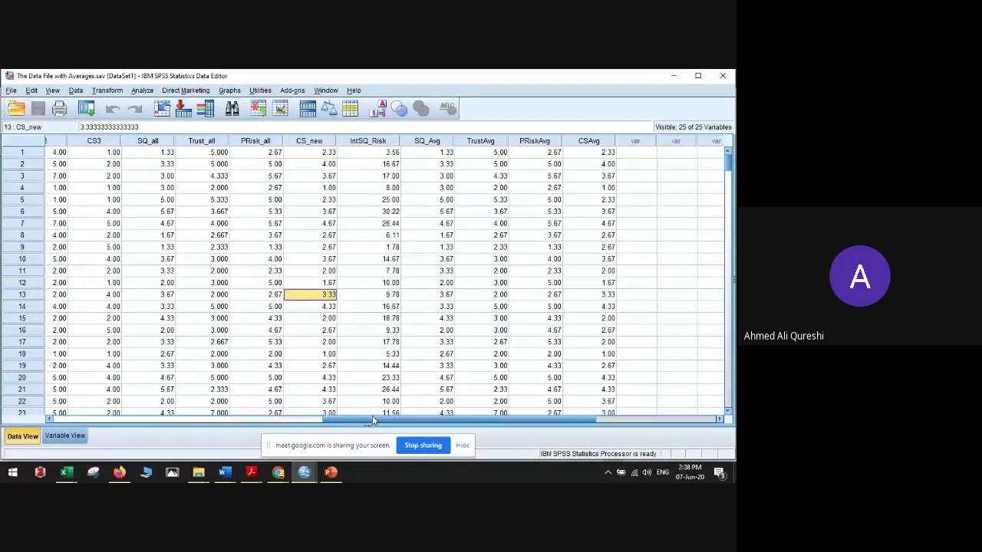
pyautogui.moveTo(368, 423); pyautogui.dragTo(112, 422)
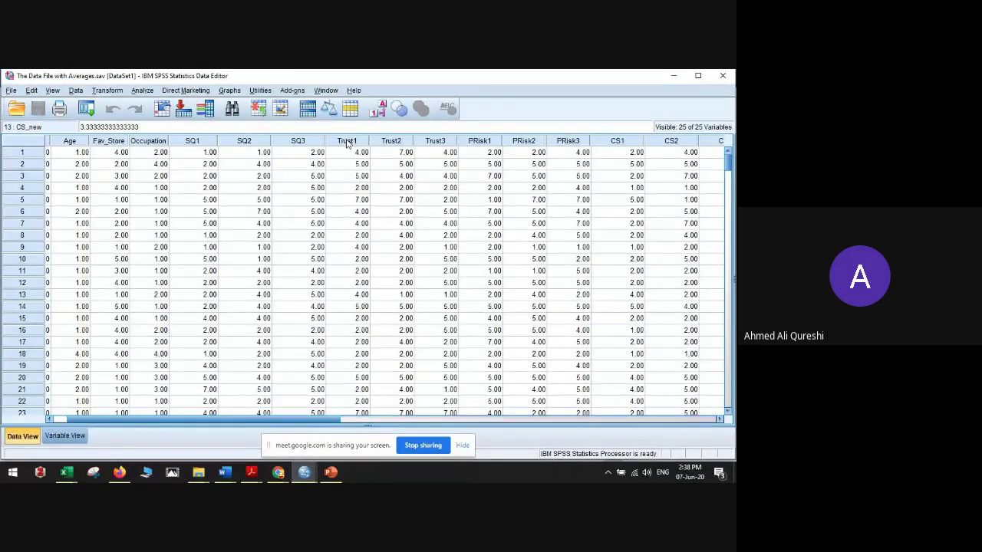
pyautogui.click(268, 271)
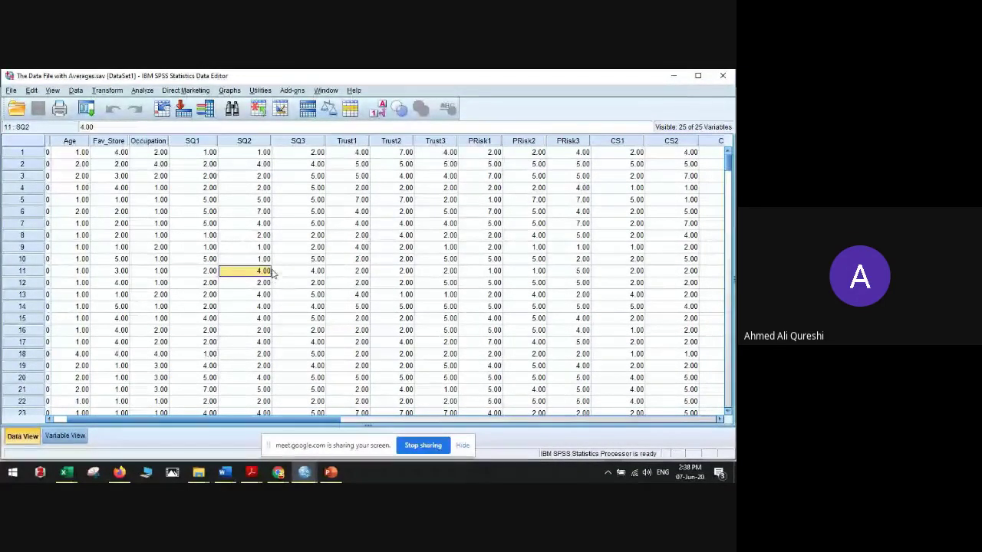
pyautogui.click(301, 246)
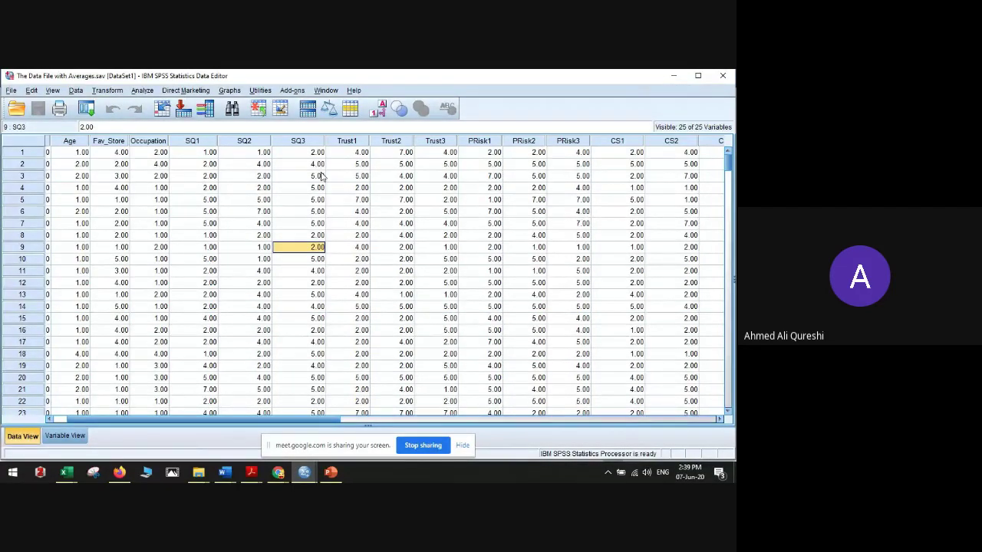
pyautogui.click(234, 285)
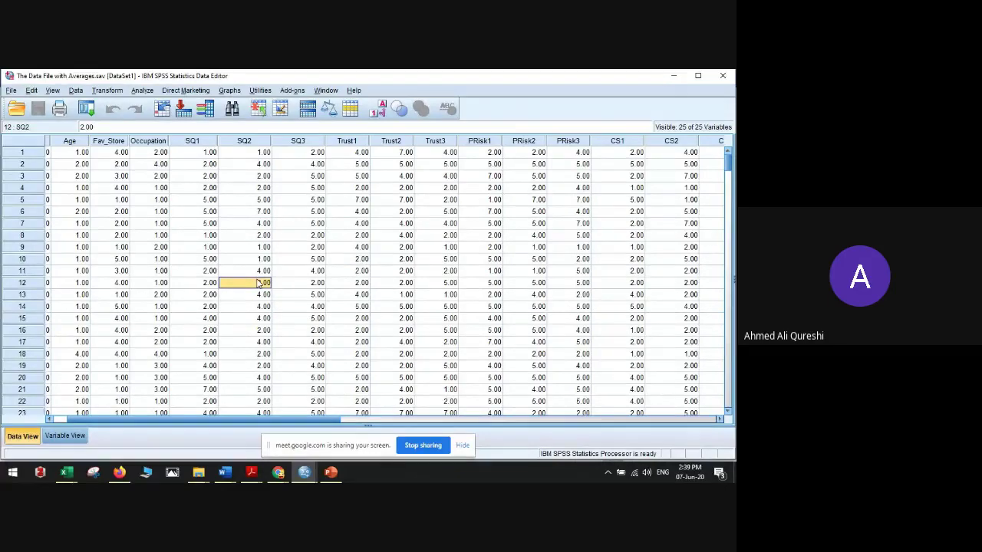
pyautogui.click(291, 261)
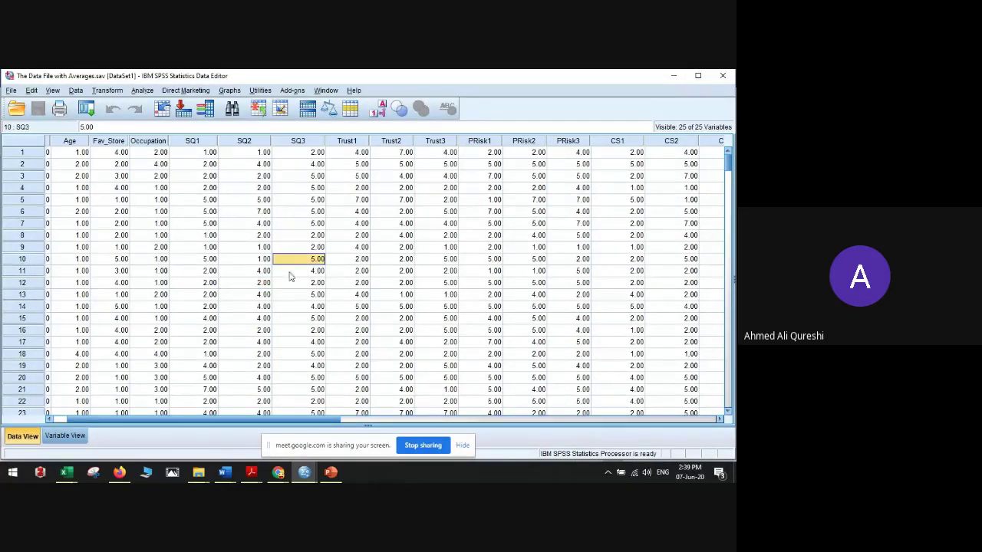
# Step: Highlight the CSAvg, PRiskAvg, TrustAvg and SQ_Avg columns one after another
pyautogui.moveTo(266, 424); pyautogui.dragTo(539, 423)
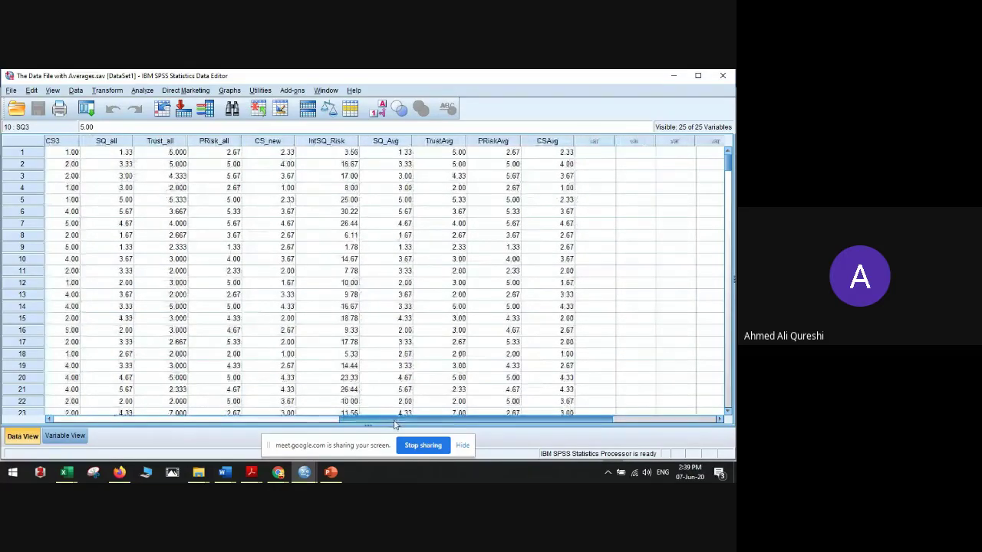
pyautogui.moveTo(384, 418); pyautogui.dragTo(410, 419)
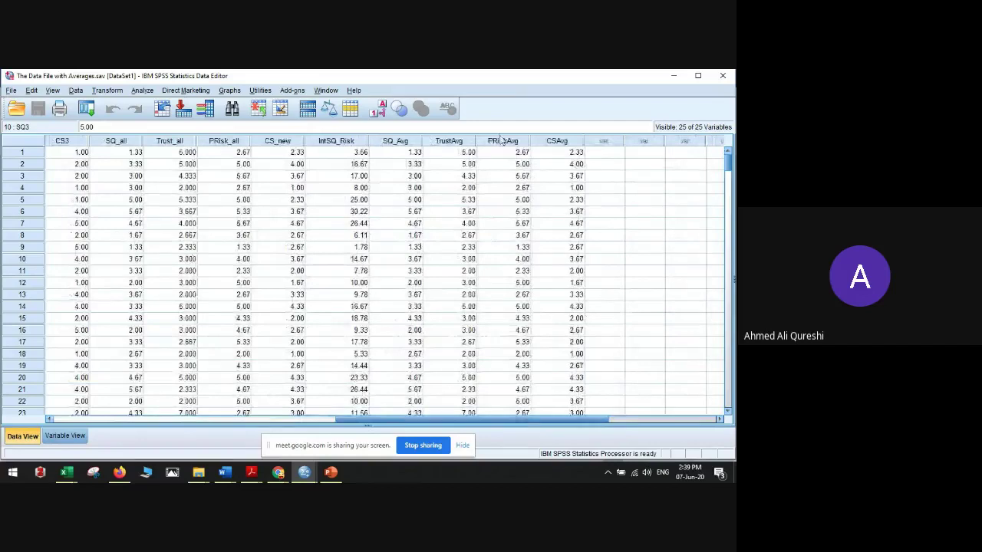
pyautogui.click(568, 141)
pyautogui.click(502, 141)
pyautogui.click(458, 144)
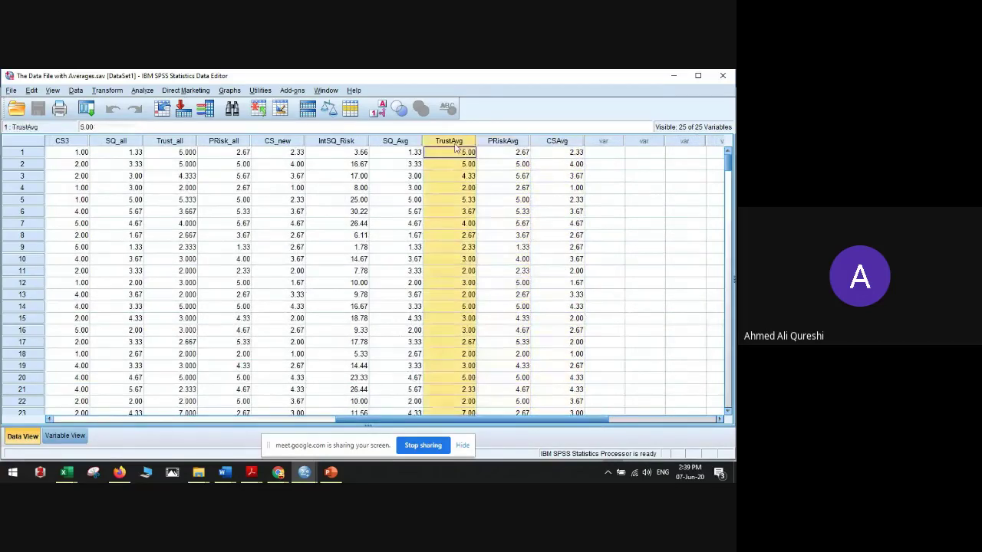
pyautogui.click(405, 143)
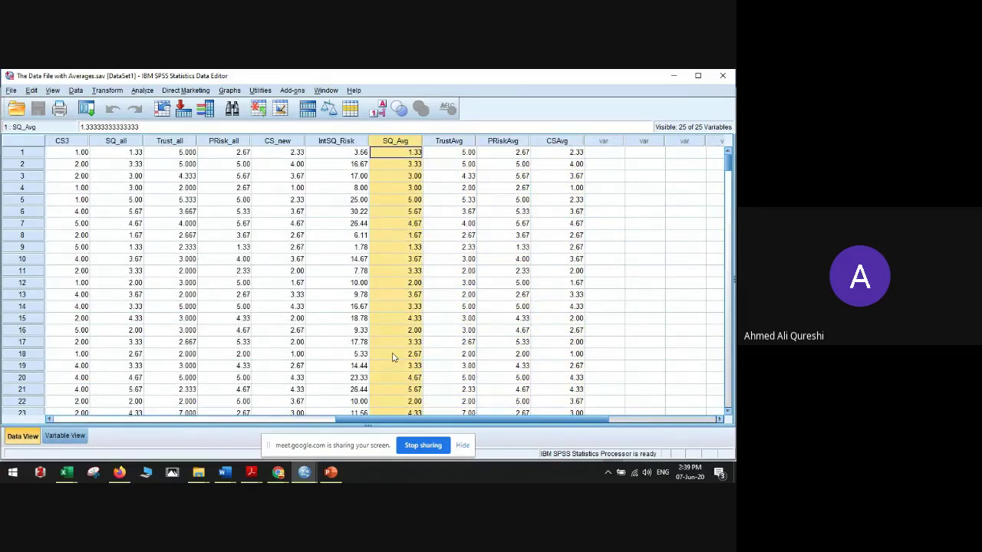
# Step: Delete all variables from SQ1 through IntSQ_Risk, keeping only the demographic variables and the four average columns
pyautogui.moveTo(406, 424); pyautogui.dragTo(373, 424)
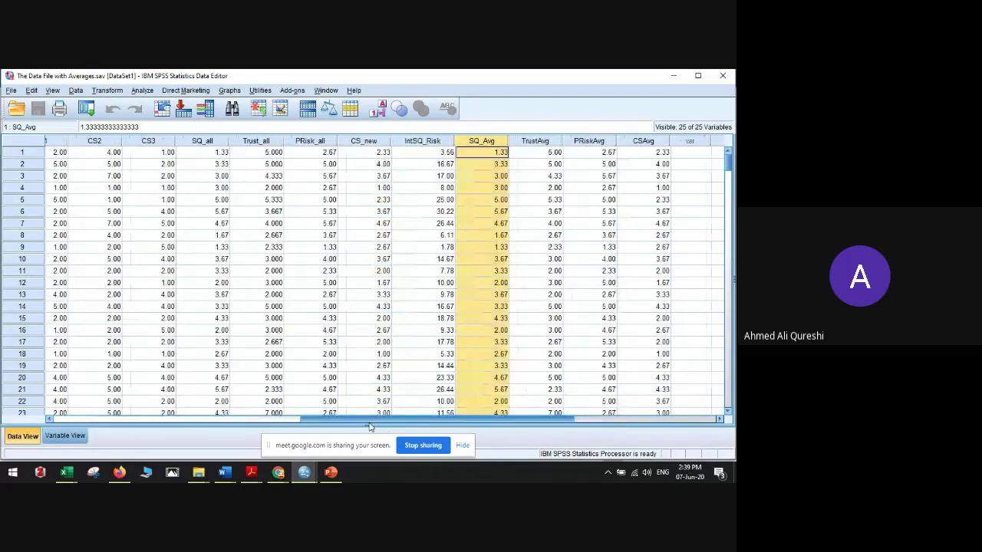
pyautogui.click(421, 143)
pyautogui.keyDown('shift'); pyautogui.click(309, 144); pyautogui.keyUp('shift')
pyautogui.moveTo(308, 147); pyautogui.dragTo(226, 145)
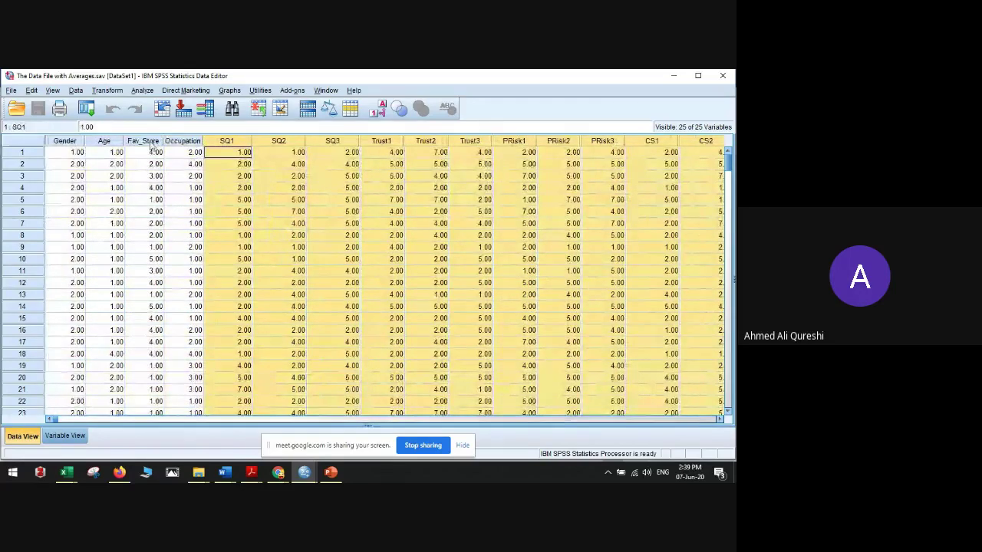
pyautogui.rightClick(229, 141)
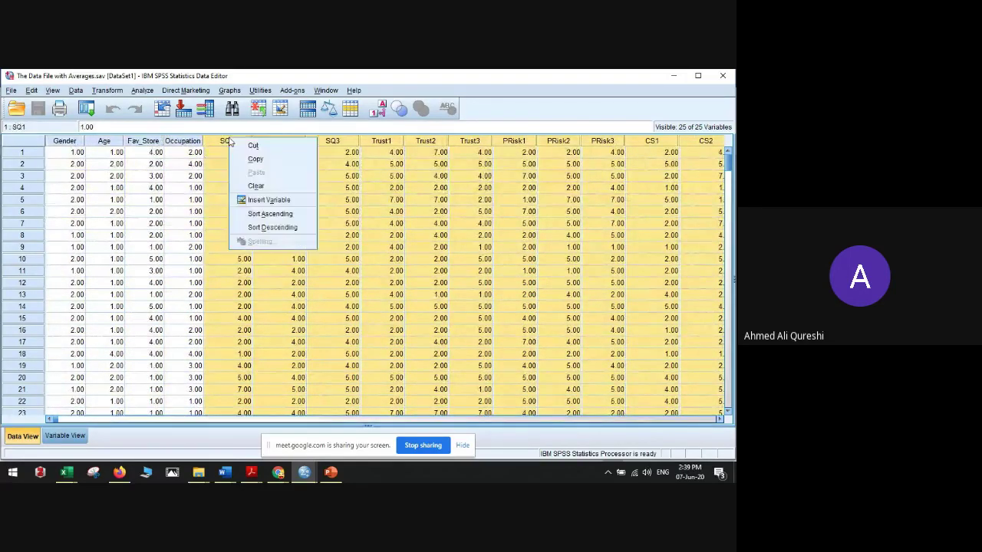
pyautogui.click(276, 185)
pyautogui.click(282, 200)
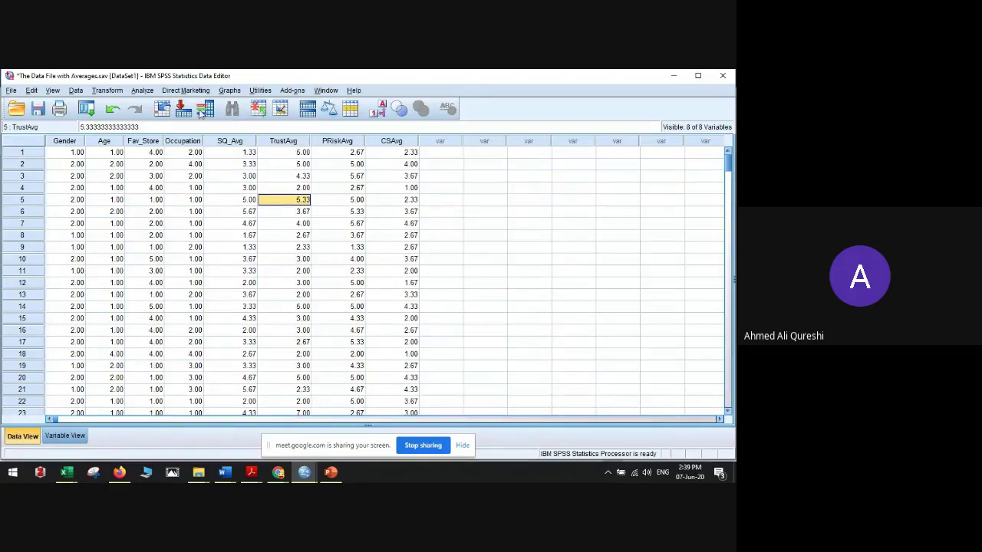
# Step: Save the reduced dataset in the fwdmediation folder as "The Data File Demographics and Averages only.sav"
pyautogui.click(12, 90)
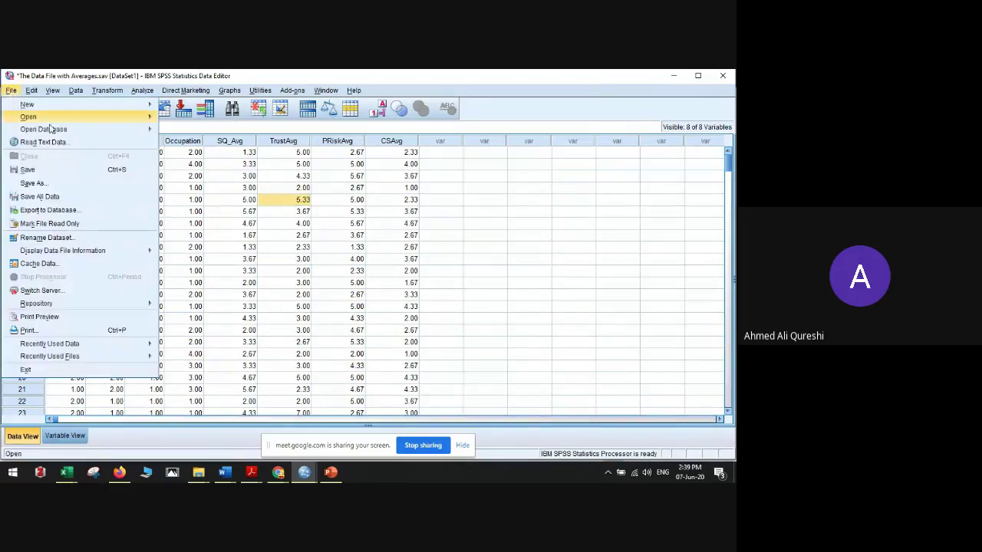
pyautogui.click(73, 186)
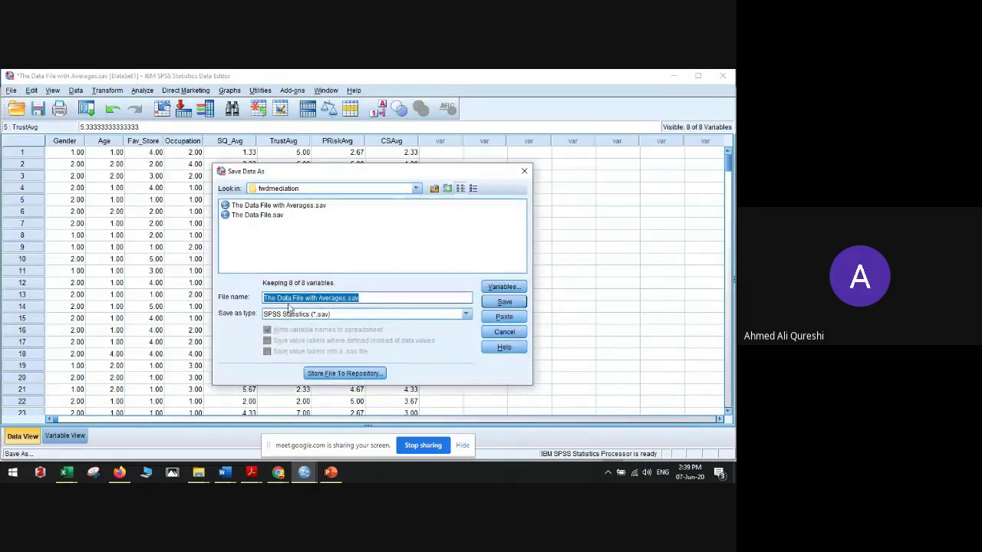
pyautogui.doubleClick(310, 298)
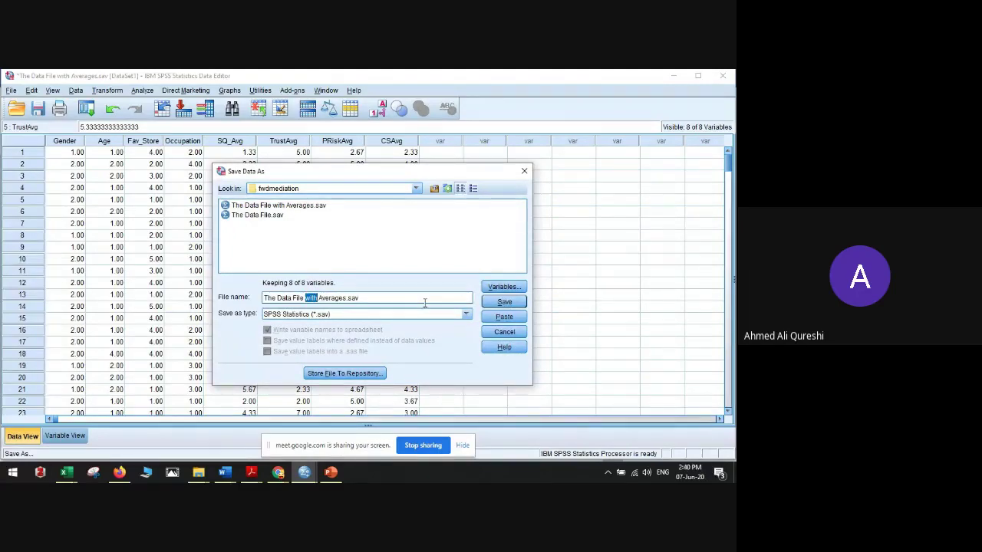
pyautogui.write('Demographics and')
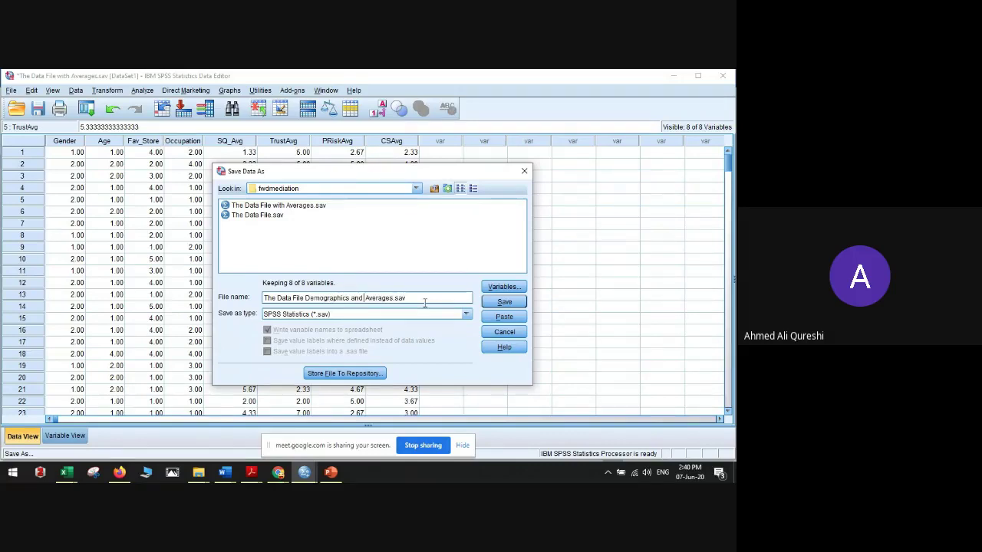
pyautogui.click(424, 303)
pyautogui.write('only')
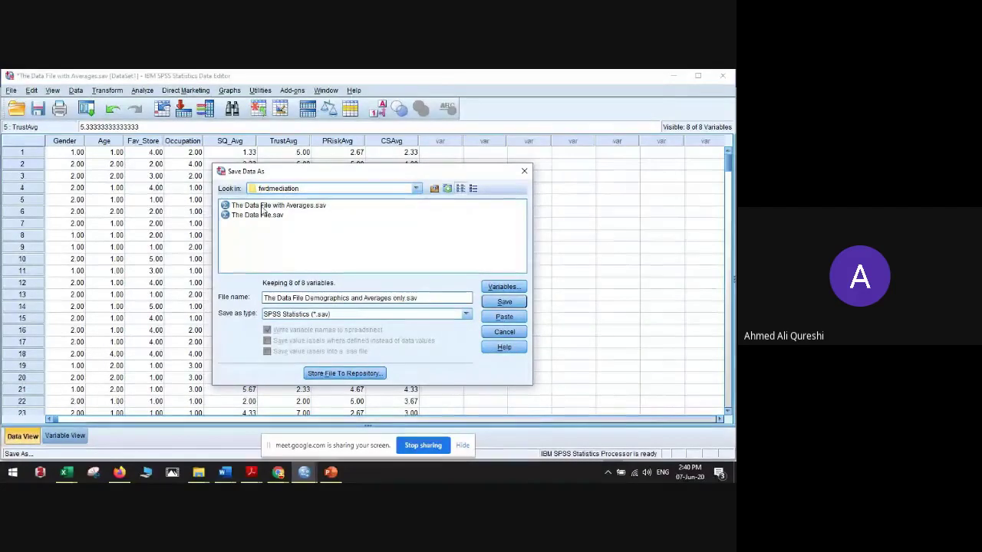
pyautogui.moveTo(421, 298); pyautogui.dragTo(271, 298)
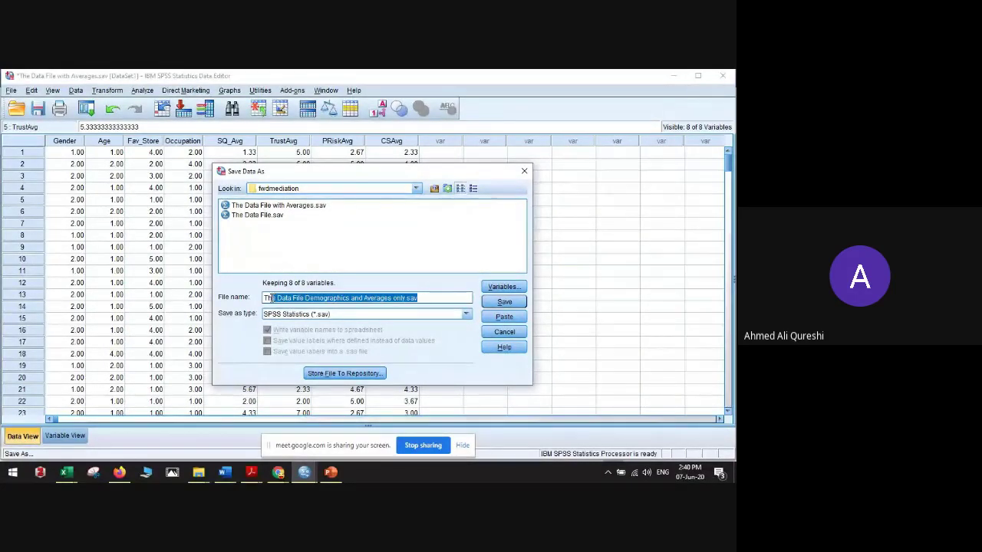
pyautogui.doubleClick(319, 298)
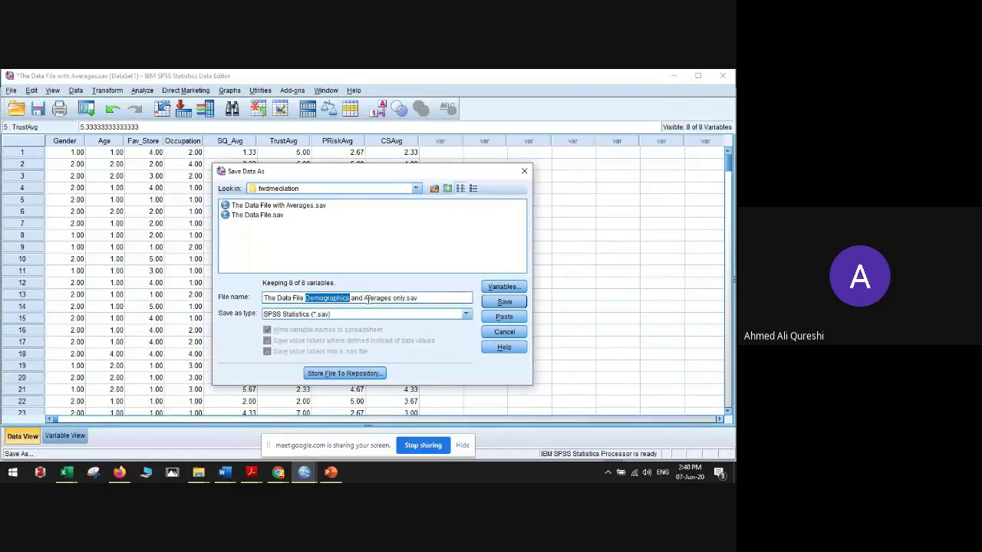
pyautogui.doubleClick(369, 297)
pyautogui.click(396, 298)
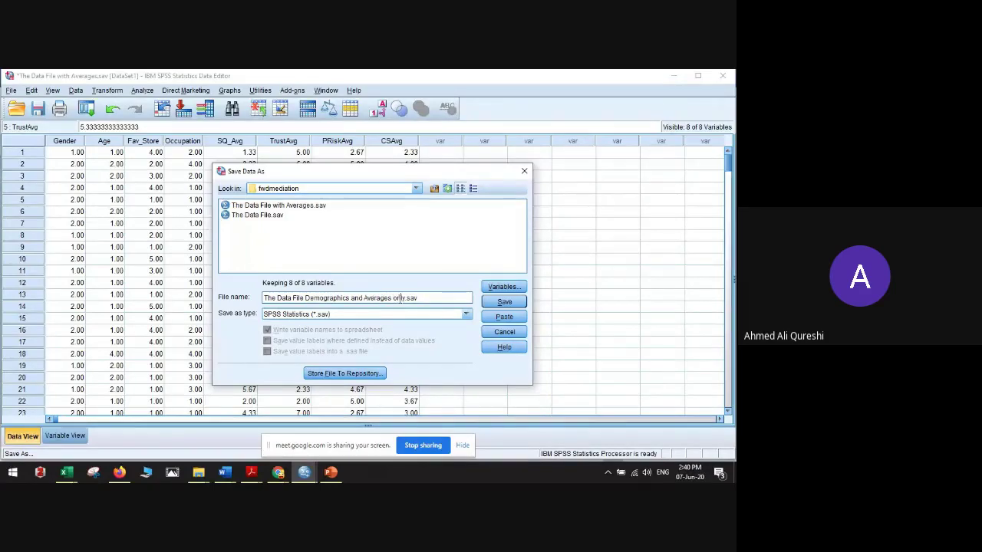
pyautogui.click(502, 303)
pyautogui.click(377, 261)
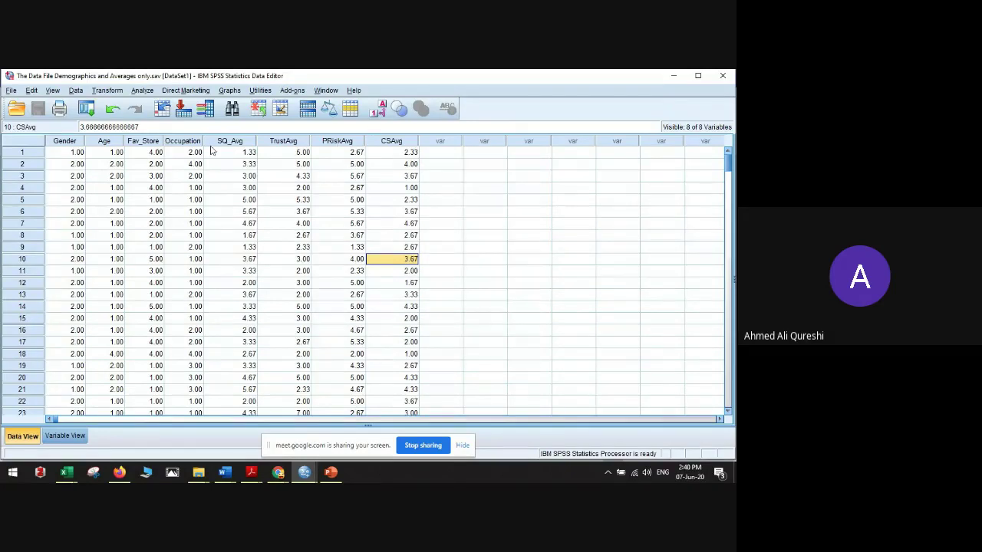
pyautogui.click(374, 237)
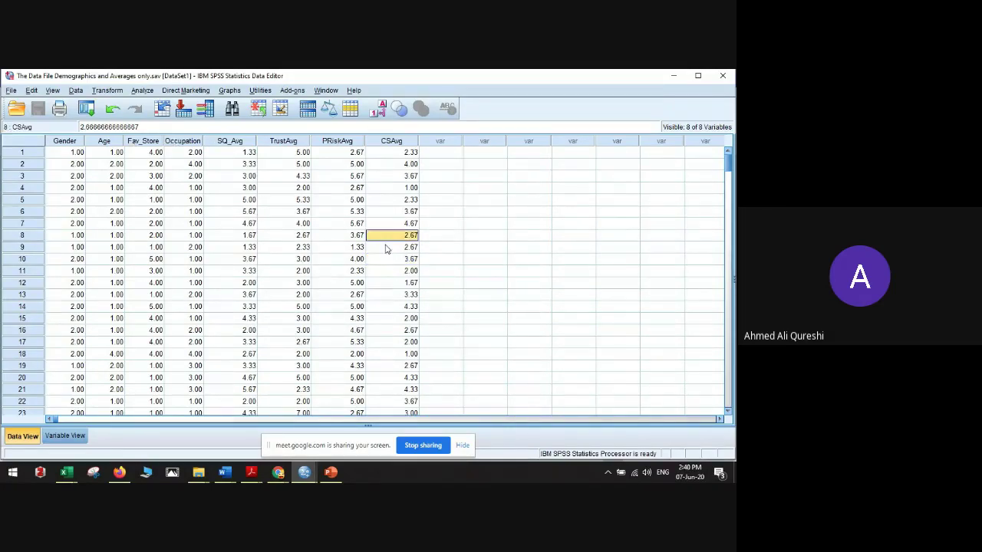
pyautogui.press('Left')
pyautogui.press('Left')
pyautogui.press('Left')
pyautogui.press('Left')
pyautogui.press('Left')
pyautogui.press('Left')
pyautogui.press('Left')
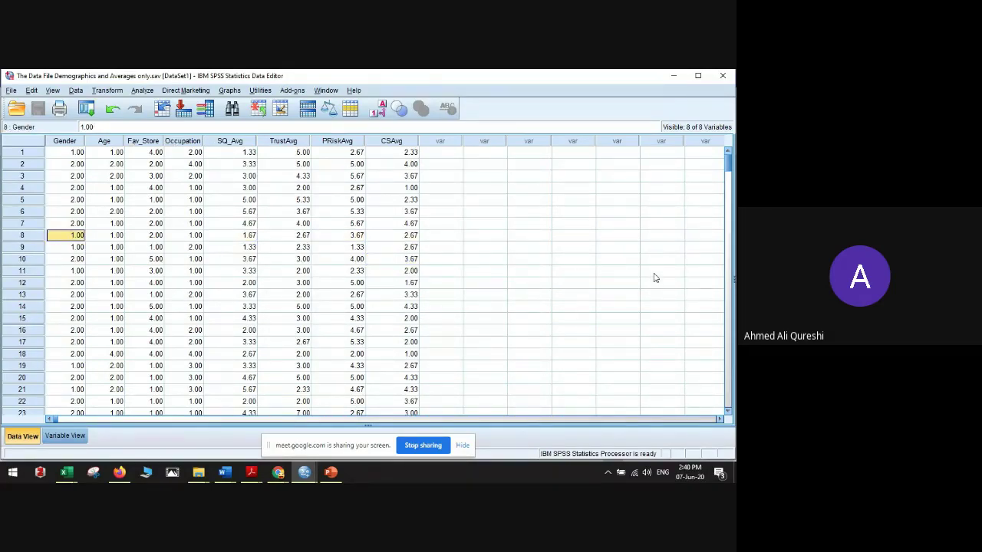
pyautogui.press('Up')
pyautogui.press('Up')
pyautogui.press('Up')
pyautogui.press('Up')
pyautogui.press('Up')
pyautogui.press('Up')
pyautogui.press('Down')
pyautogui.press('Down')
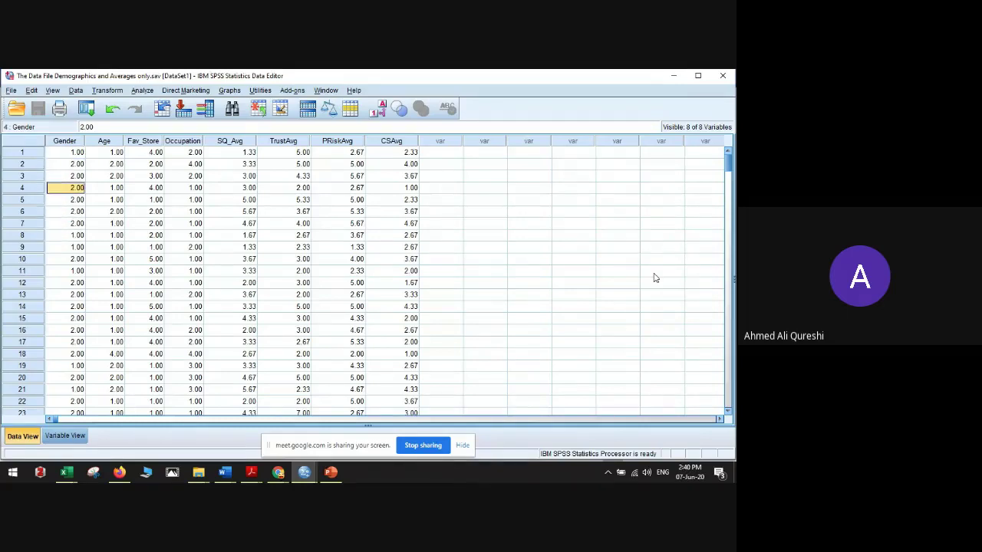
pyautogui.press('Down')
pyautogui.press('Down')
pyautogui.press('Down')
pyautogui.press('Down')
pyautogui.press('Down')
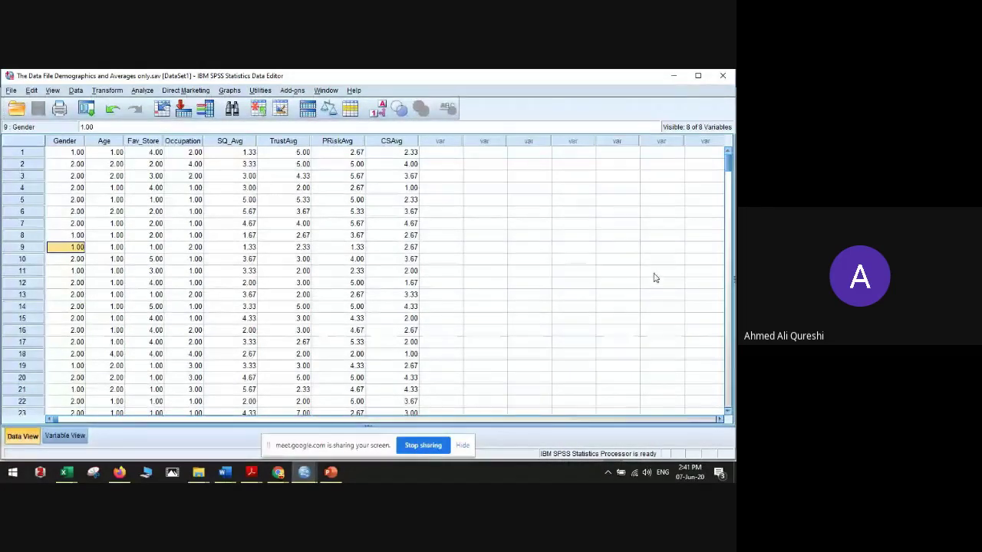
pyautogui.click(285, 212)
pyautogui.click(221, 199)
# Step: Set up a Descriptives analysis that outputs only kurtosis and skewness, excluding mean, standard deviation, minimum and maximum
pyautogui.click(143, 91)
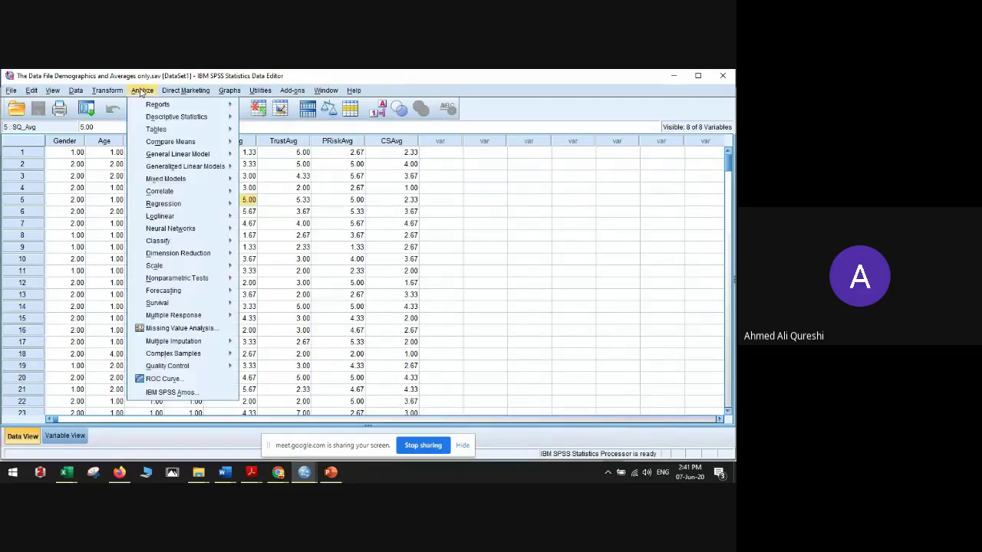
pyautogui.moveTo(199, 116)
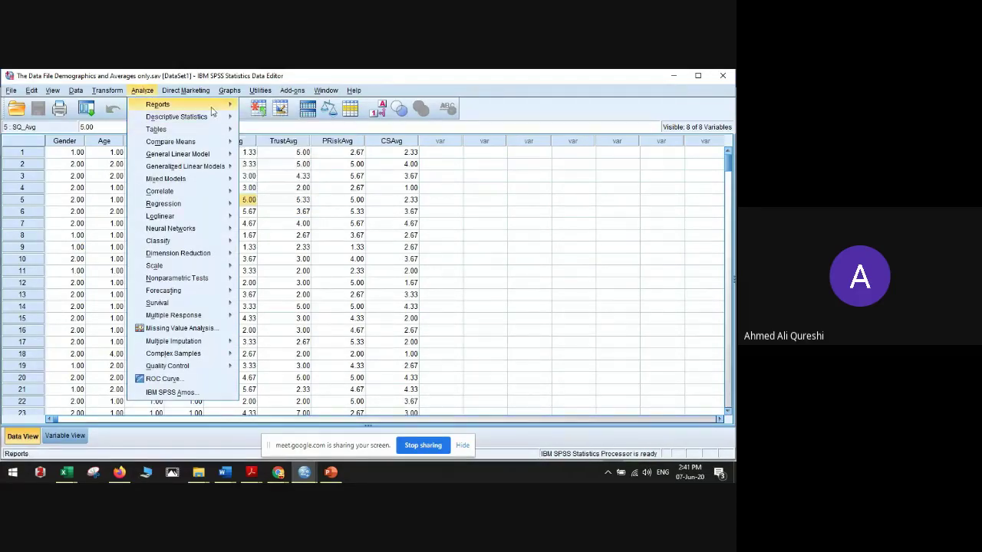
pyautogui.click(276, 132)
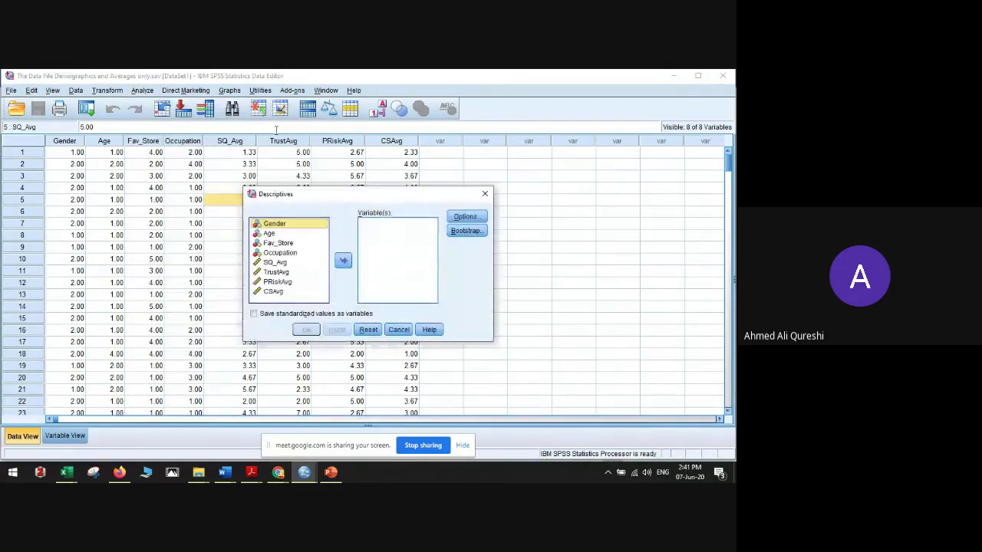
pyautogui.click(464, 217)
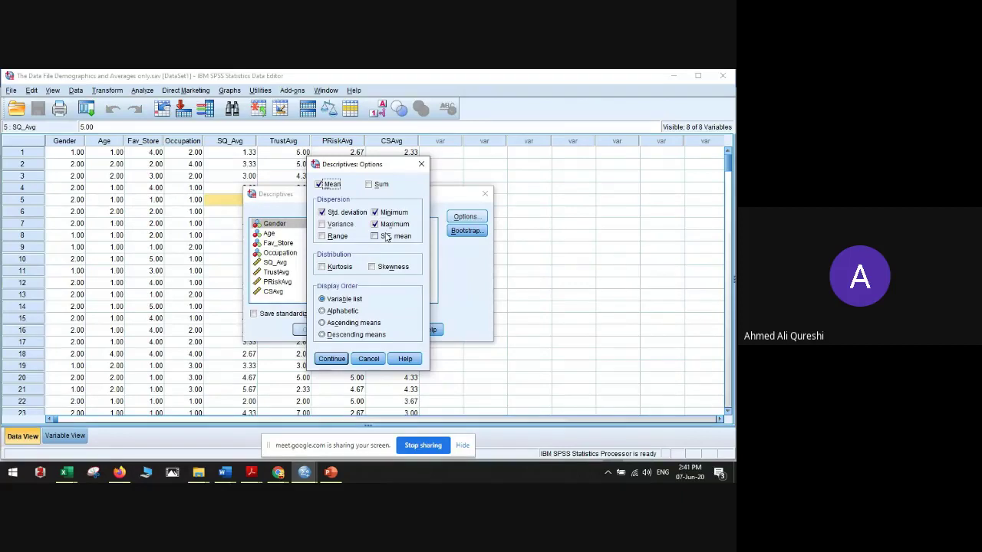
pyautogui.click(332, 185)
pyautogui.click(337, 212)
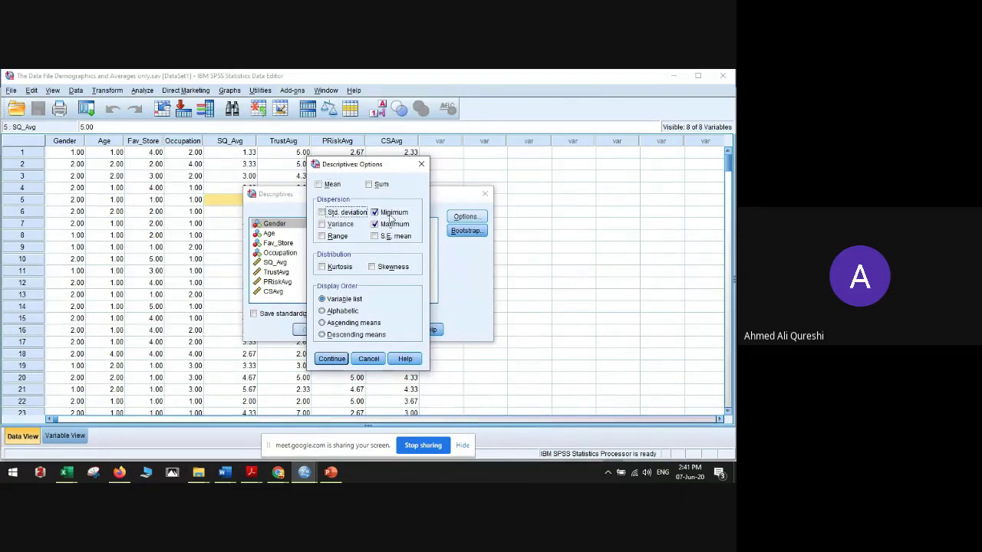
pyautogui.click(391, 213)
pyautogui.click(394, 224)
pyautogui.click(391, 266)
pyautogui.click(338, 268)
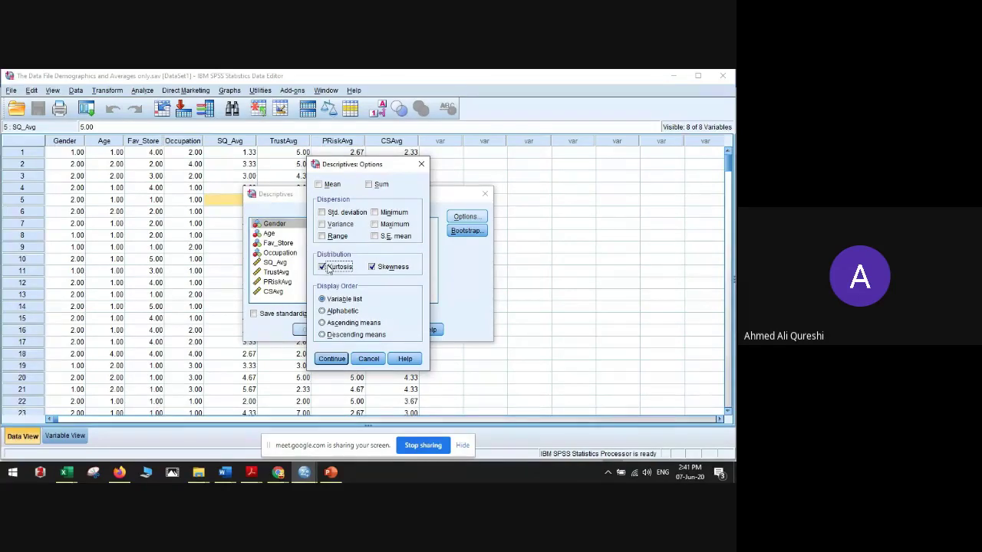
pyautogui.click(331, 358)
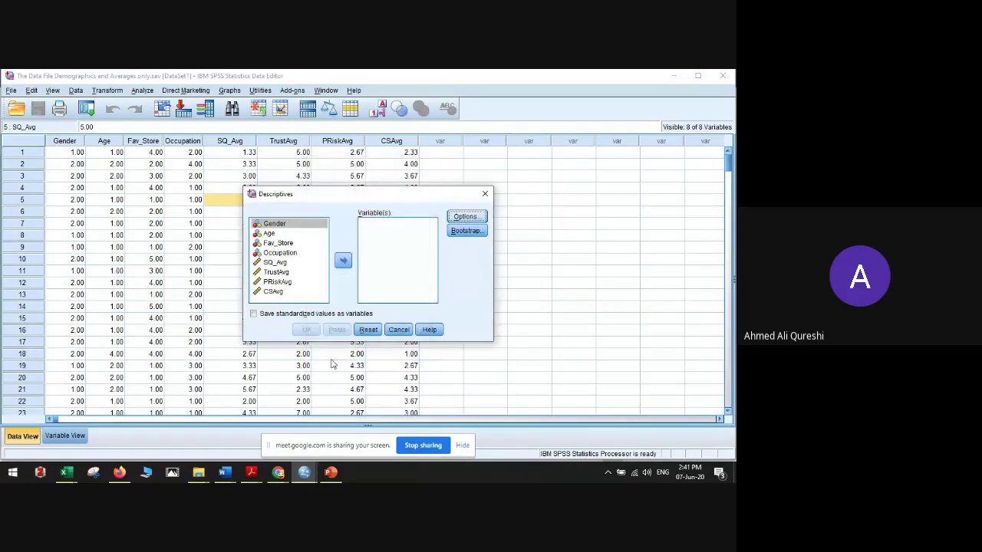
# Step: Run the Descriptives analysis on SQ_Avg, TrustAvg, PRiskAvg and CSAvg
pyautogui.click(274, 264)
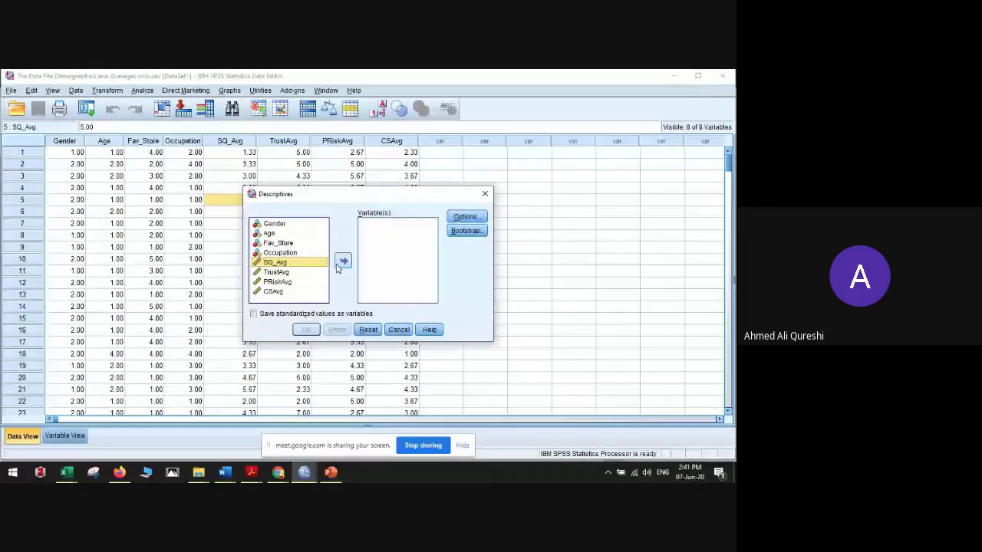
pyautogui.hotkey('shift', 'Down')
pyautogui.hotkey('shift', 'Down')
pyautogui.hotkey('shift', 'Down')
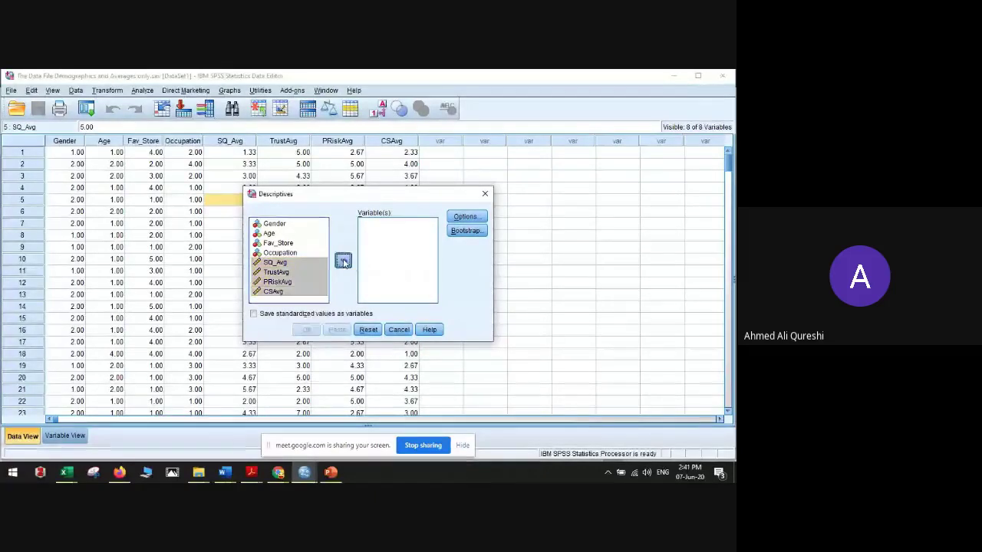
pyautogui.click(342, 261)
pyautogui.click(306, 329)
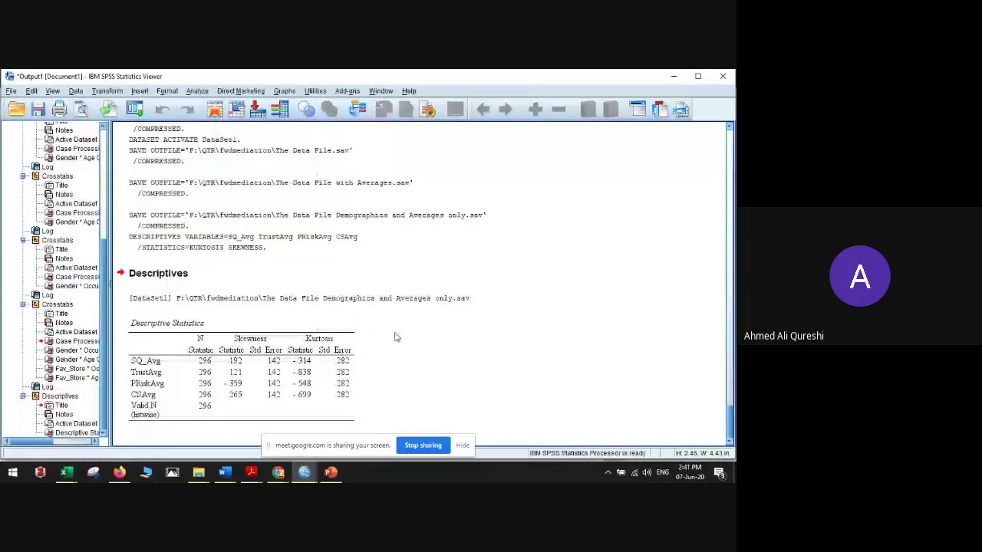
# Step: Examine the skewness and kurtosis statistics of the four averages in the Descriptive Statistics output table
pyautogui.click(322, 339)
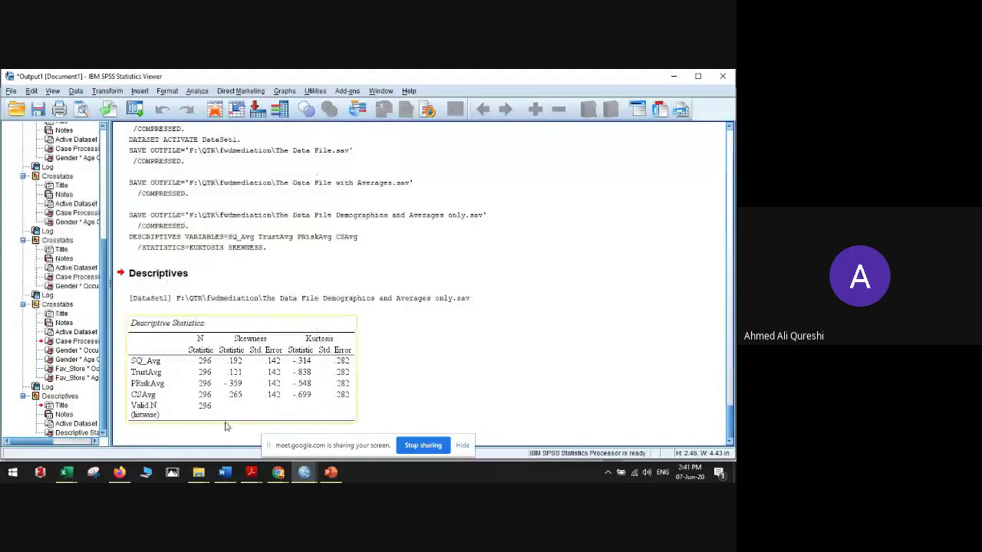
pyautogui.click(362, 426)
pyautogui.click(349, 355)
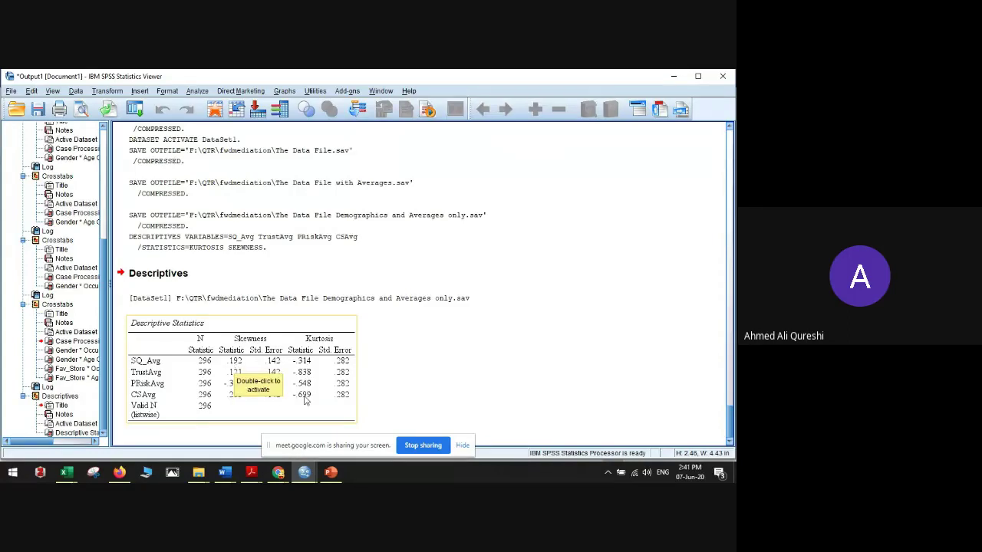
pyautogui.click(405, 376)
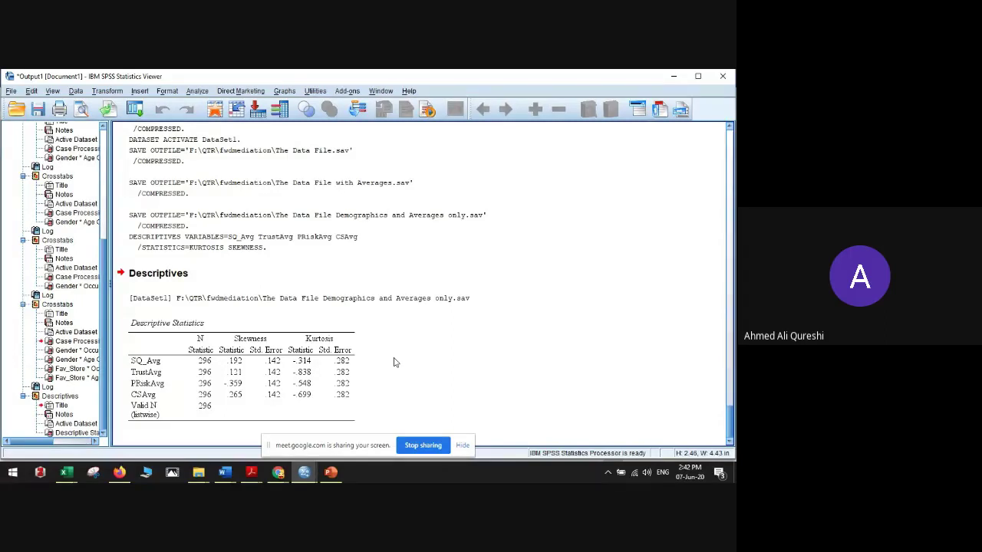
pyautogui.click(192, 256)
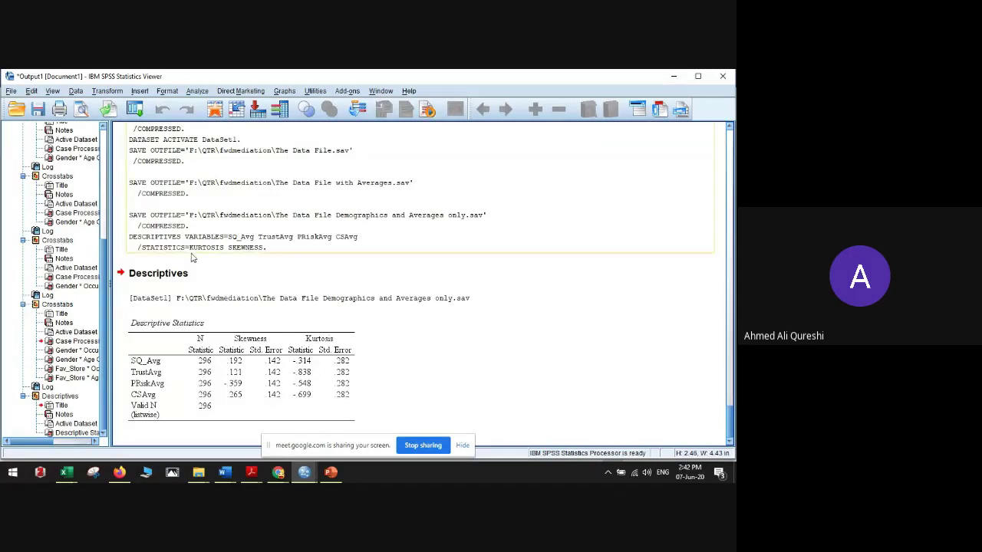
# Step: Switch to Adobe Acrobat Reader and show the cover page of the "Using IBM SPSS Statistics An Interactive Hands-On Approach" PDF
pyautogui.click(250, 472)
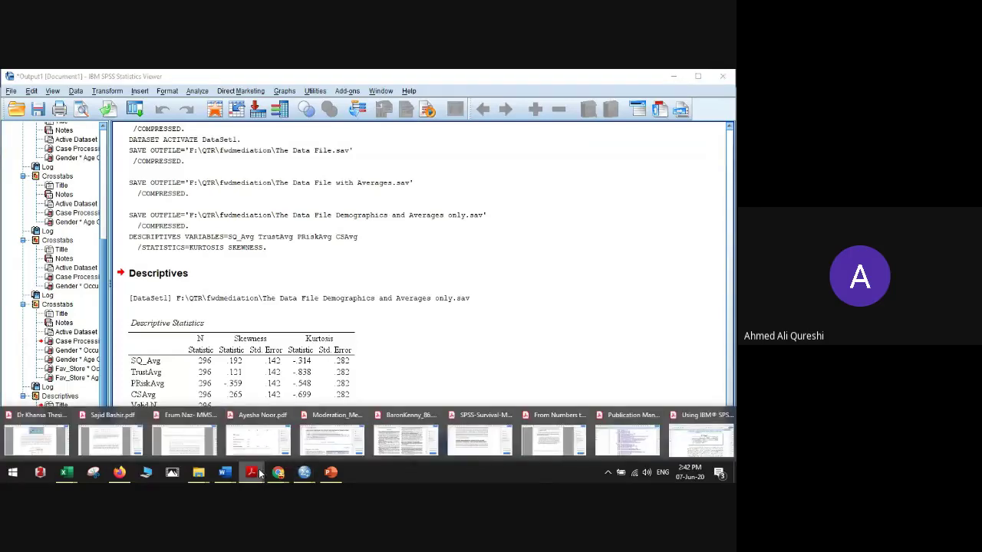
pyautogui.click(694, 440)
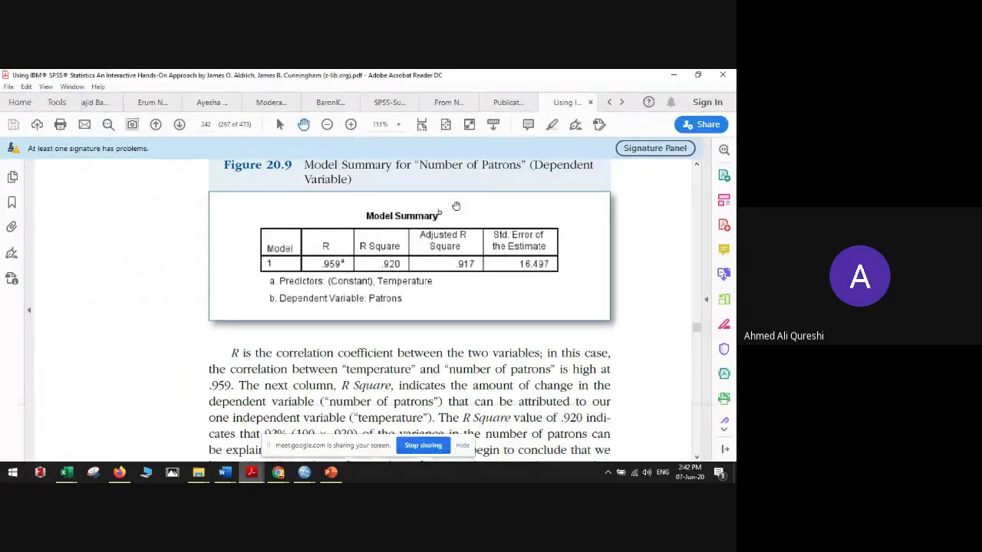
pyautogui.scroll(3, 382, 272)
pyautogui.scroll(4, 381, 272)
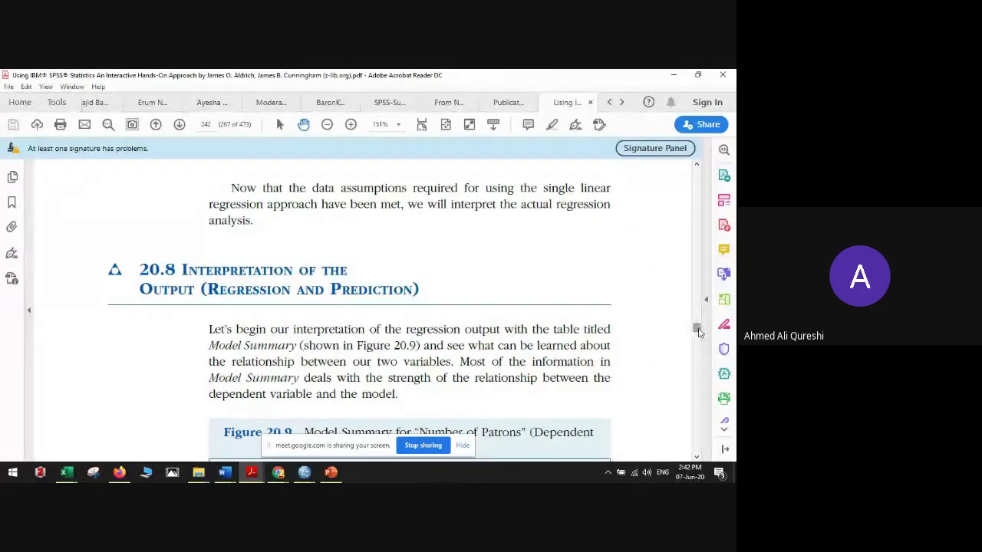
pyautogui.moveTo(696, 328); pyautogui.dragTo(704, 157)
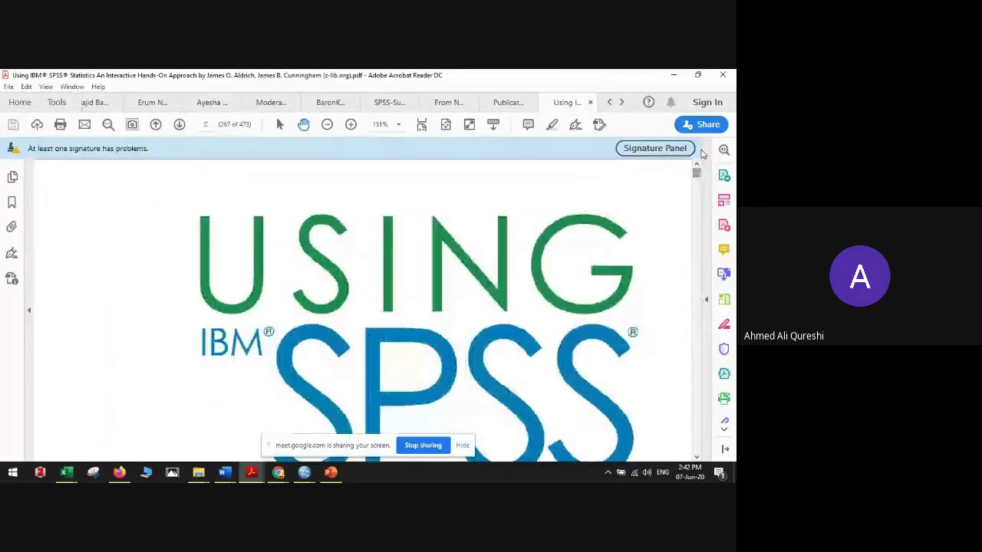
# Step: Examine the chapter list in the SPSS book's table of contents, from Chapter 1 through the appendices
pyautogui.scroll(-2, 476, 284)
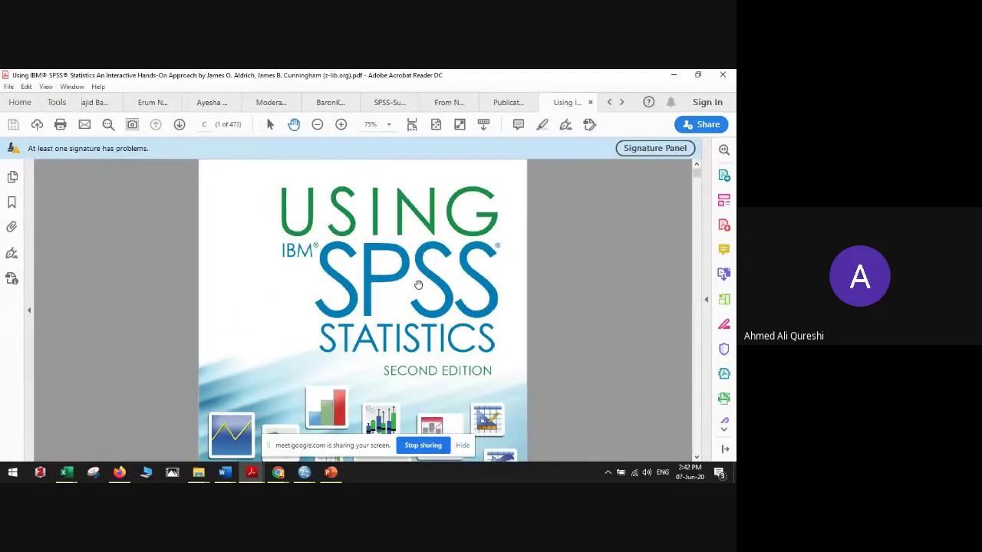
pyautogui.scroll(-3, 420, 290)
pyautogui.scroll(-15, 422, 295)
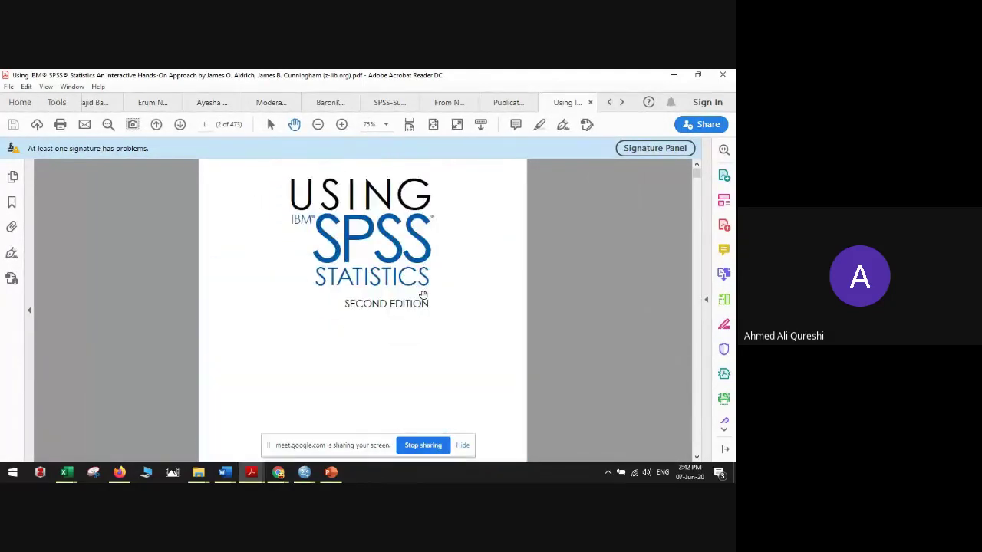
pyautogui.scroll(-12, 422, 295)
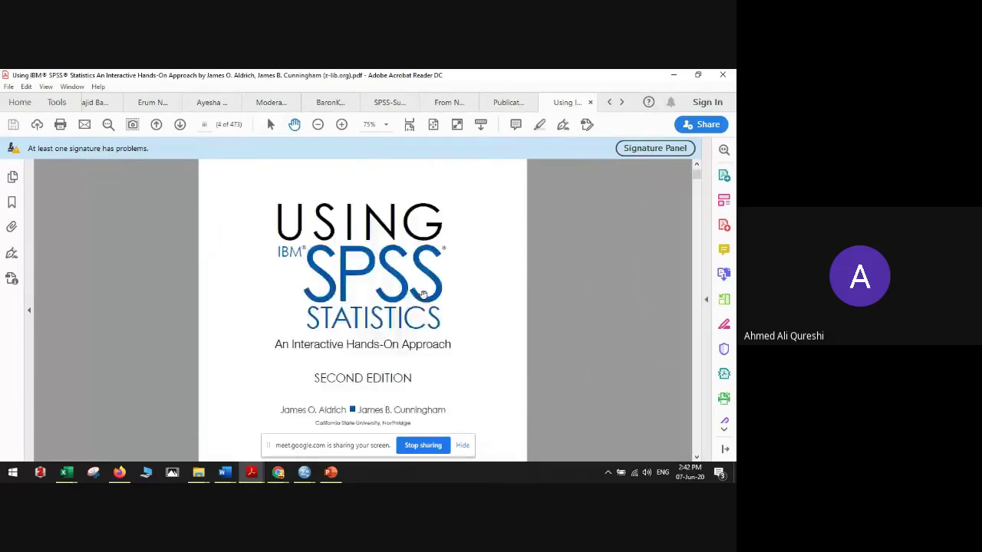
pyautogui.scroll(-12, 420, 296)
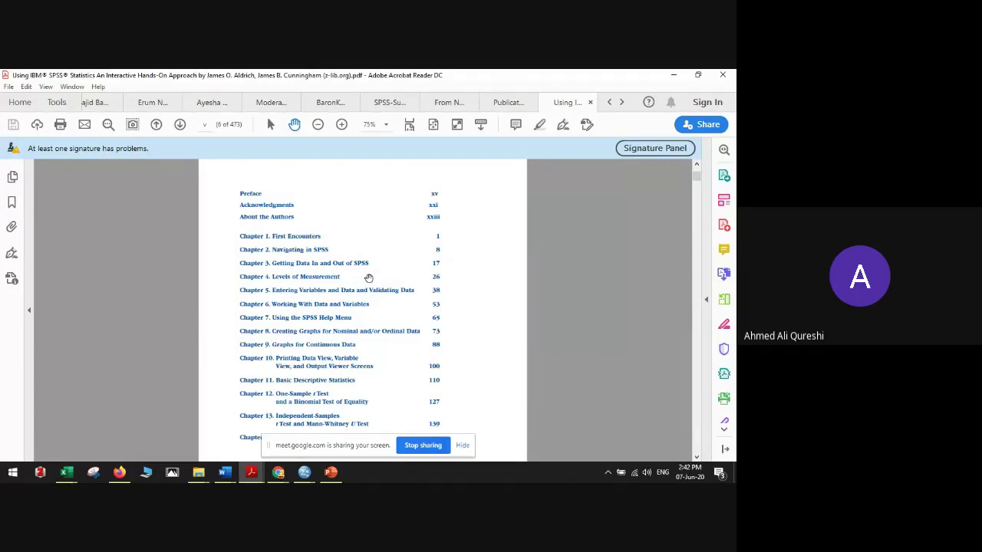
pyautogui.scroll(-5, 372, 296)
pyautogui.scroll(1, 373, 296)
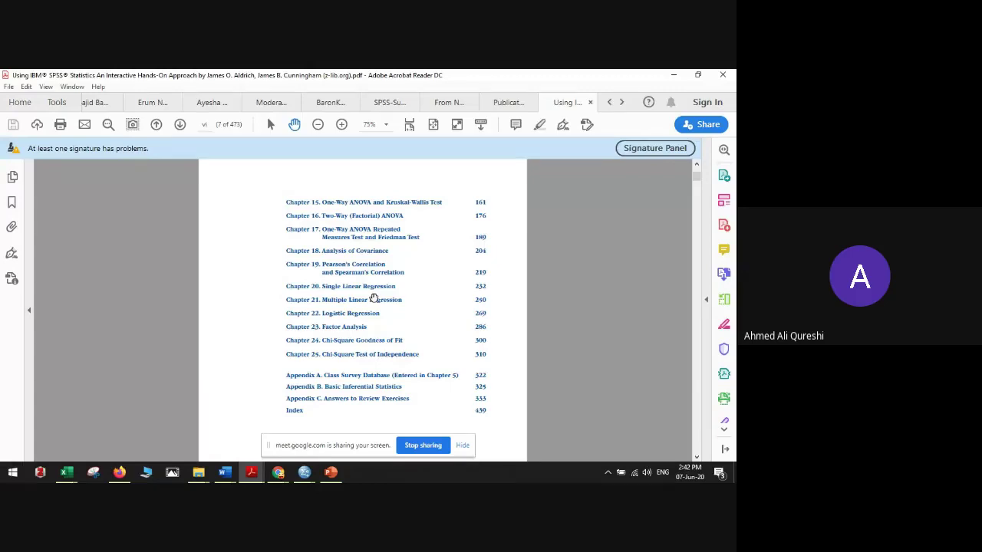
pyautogui.scroll(5, 374, 298)
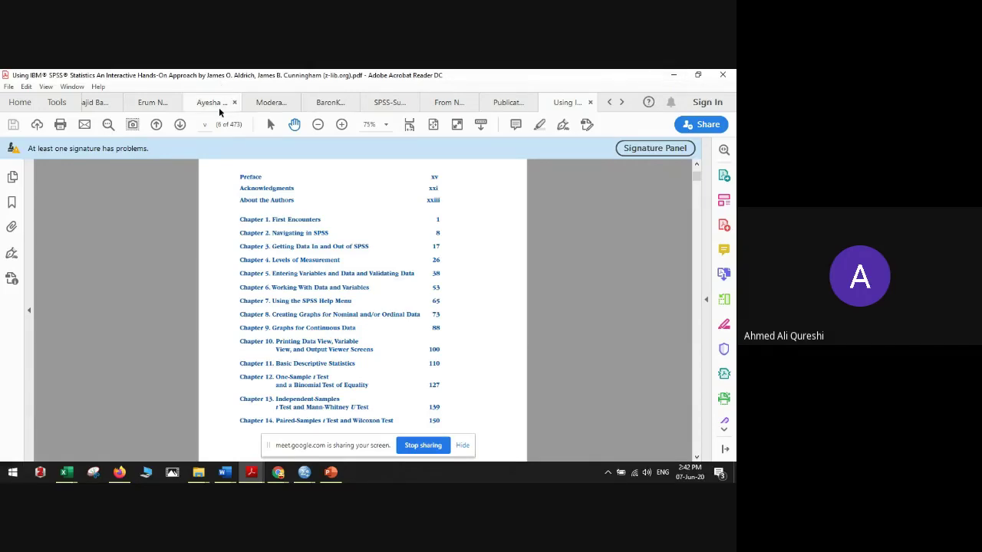
# Step: Open the thesis PDF on abusive supervision and examine its Chapter 4 Results opening, Scale Reliabilities table and Instruments table
pyautogui.click(139, 104)
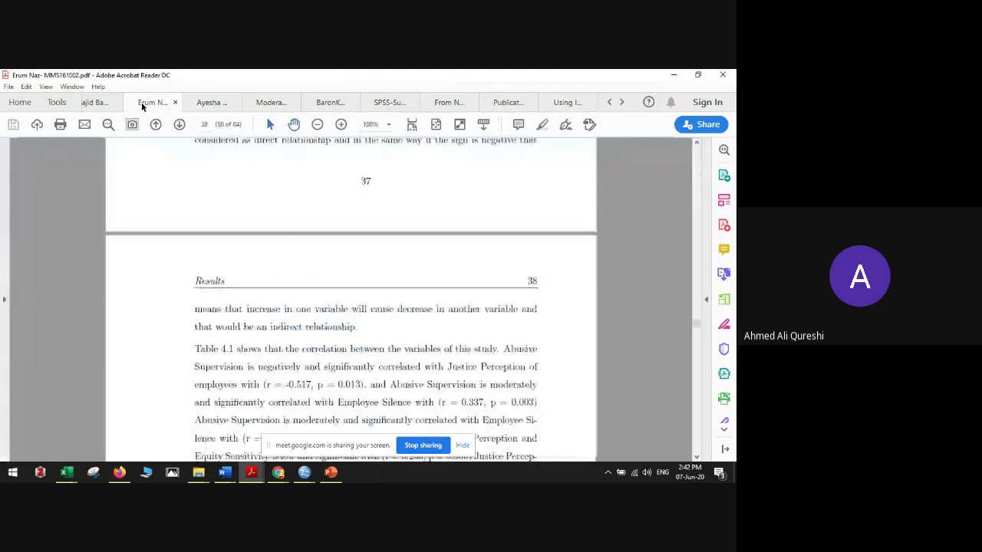
pyautogui.scroll(-2, 321, 254)
pyautogui.scroll(4, 321, 254)
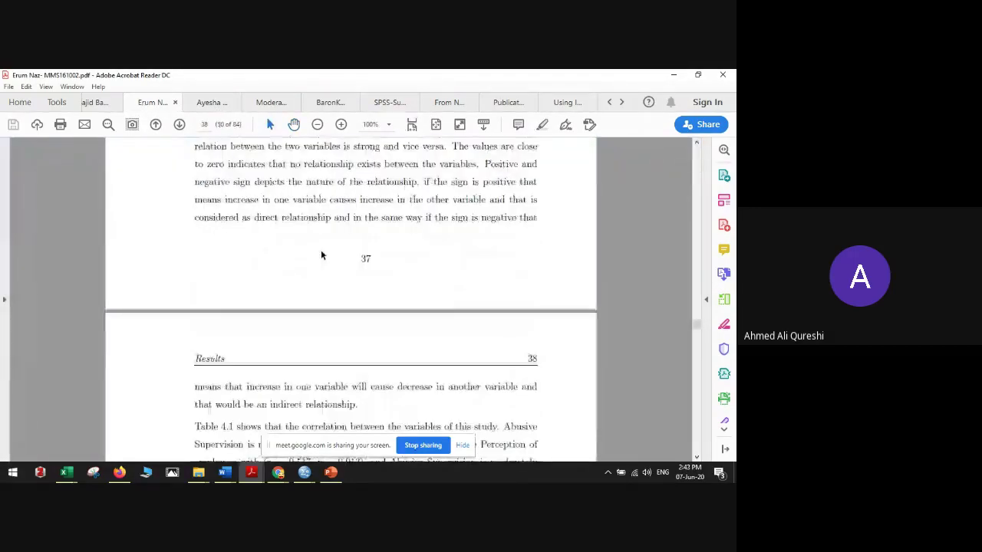
pyautogui.scroll(15, 320, 250)
pyautogui.scroll(-7, 313, 258)
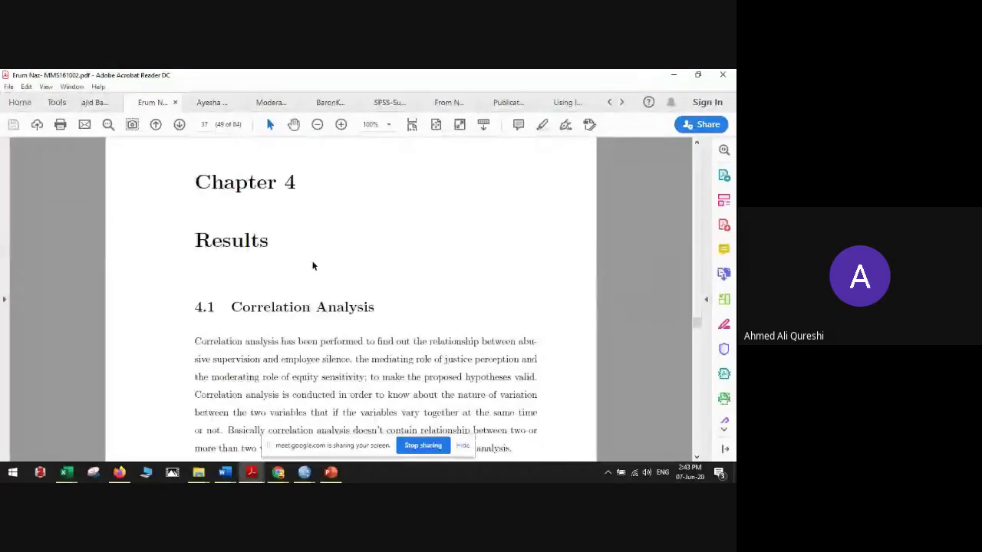
pyautogui.scroll(15, 311, 275)
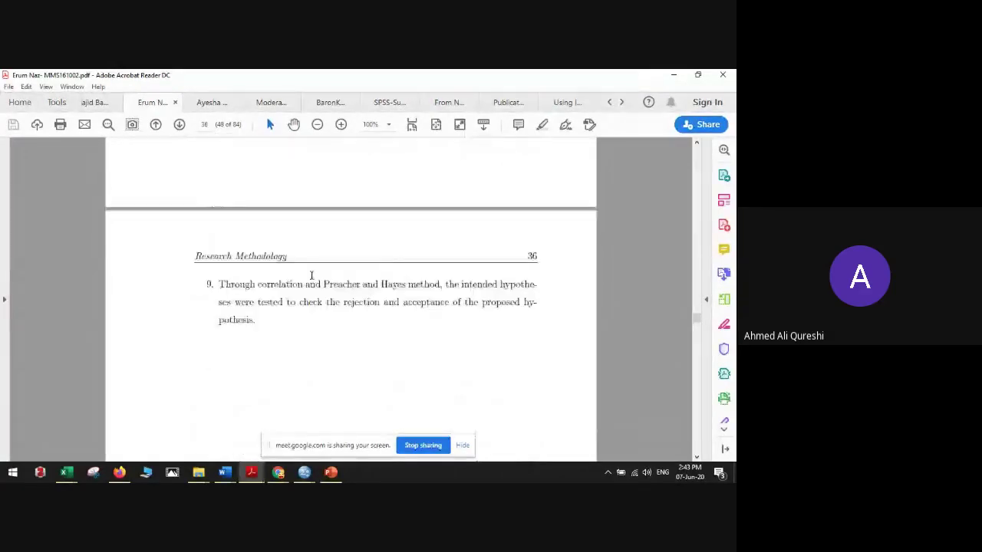
pyautogui.scroll(10, 311, 276)
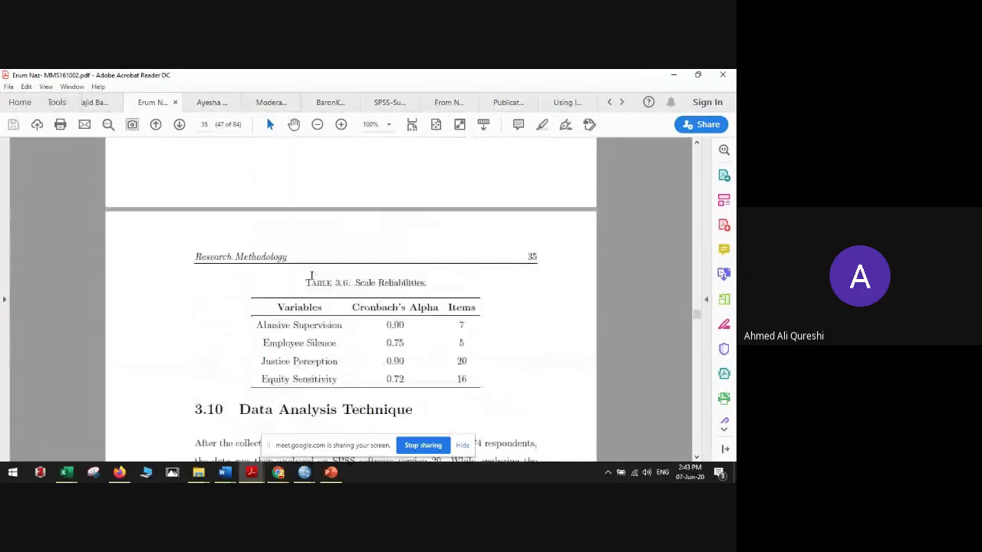
pyautogui.scroll(15, 312, 280)
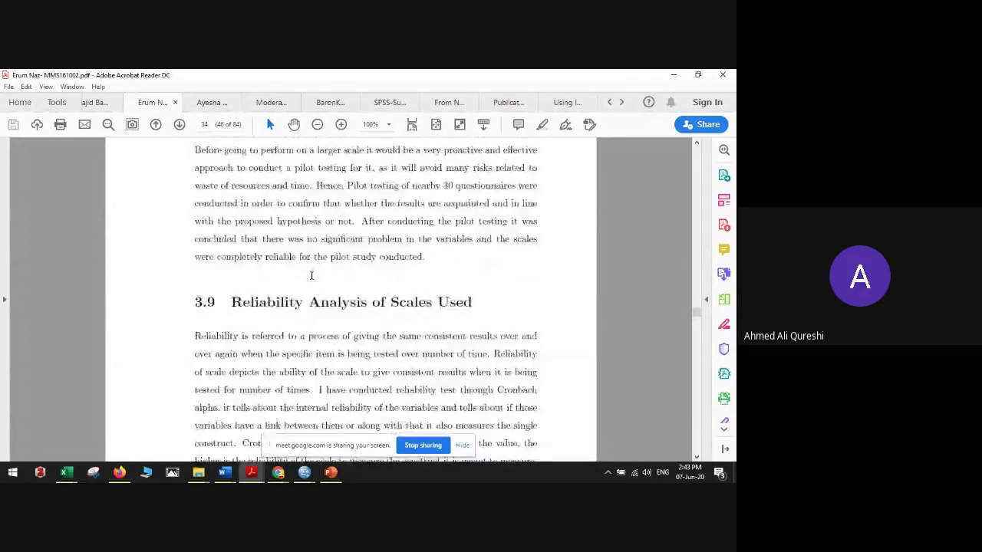
pyautogui.scroll(15, 312, 275)
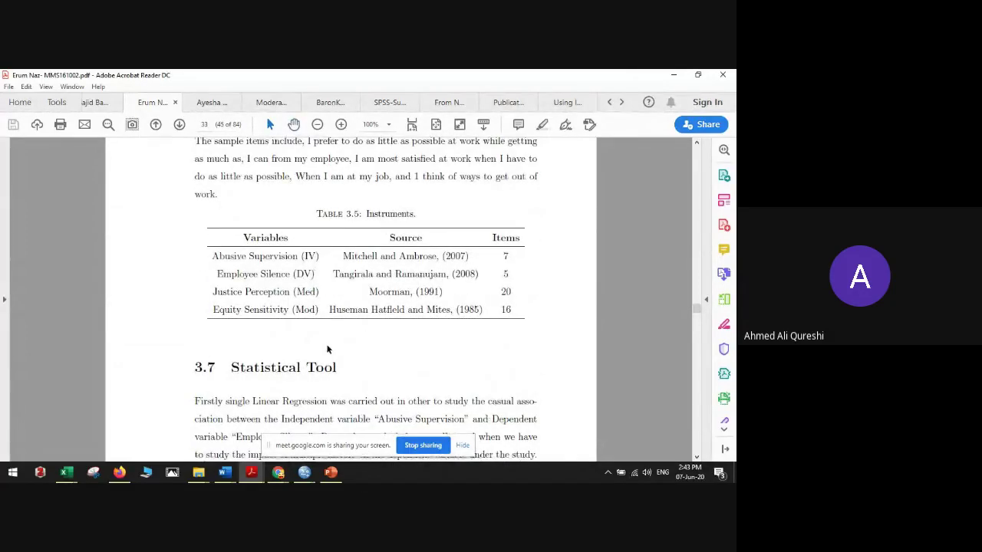
pyautogui.scroll(5, 327, 345)
pyautogui.scroll(3, 327, 342)
pyautogui.scroll(15, 326, 341)
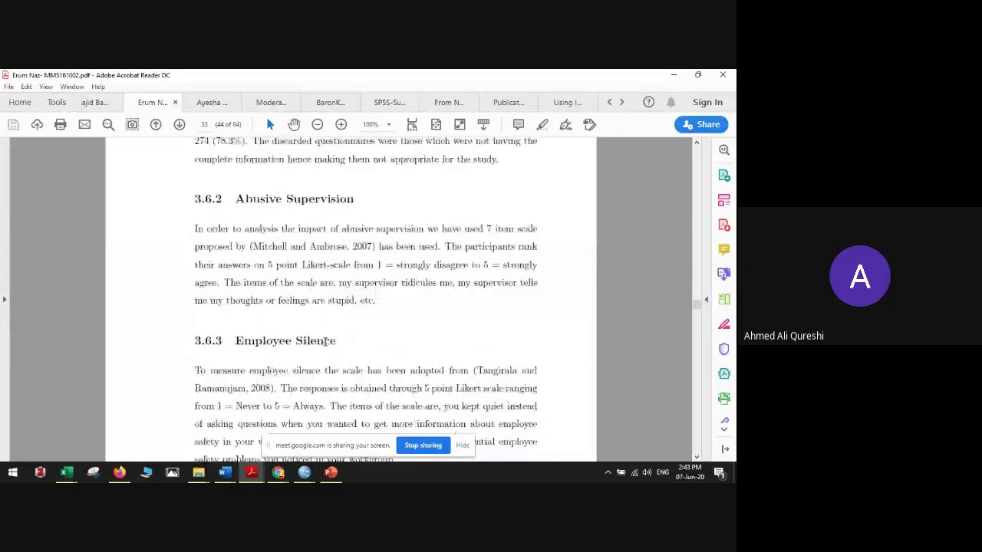
# Step: Examine the thesis's qualification, experience and age demographics, along with its sampling technique and questionnaire distribution text
pyautogui.scroll(20, 325, 346)
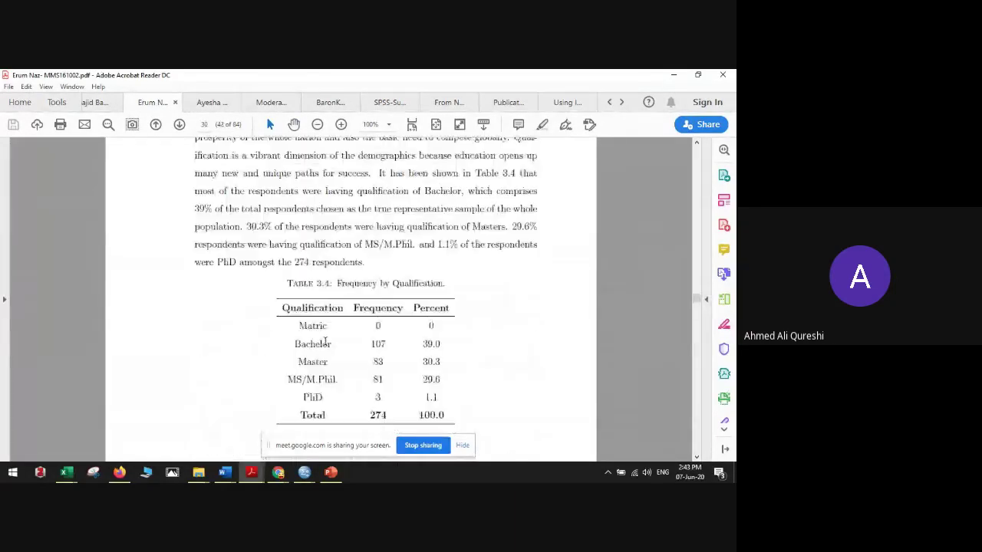
pyautogui.scroll(-1, 329, 341)
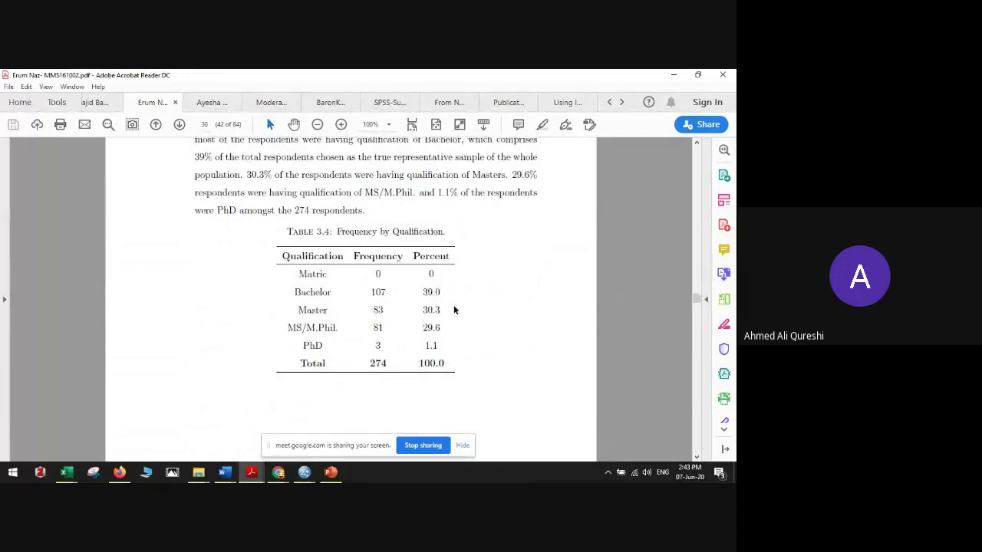
pyautogui.scroll(3, 454, 309)
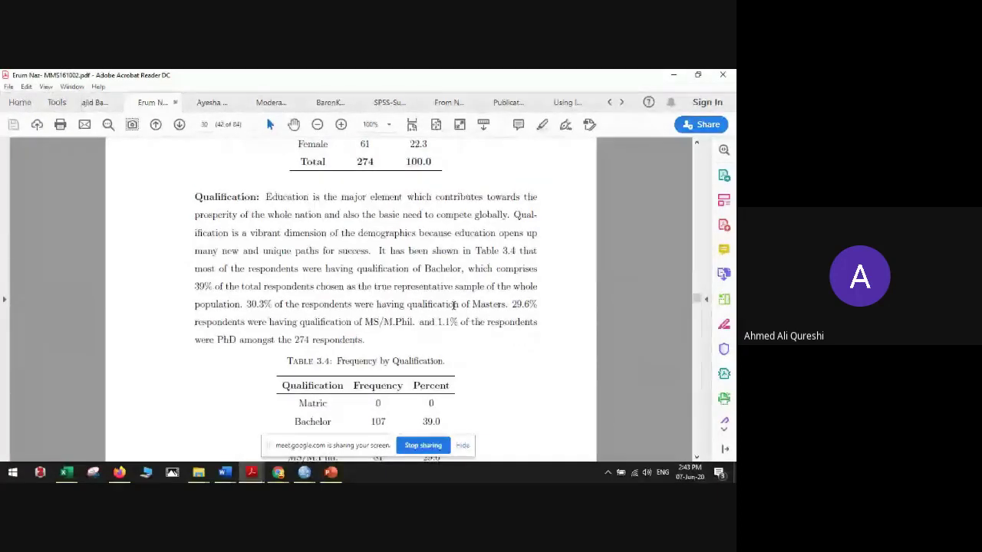
pyautogui.scroll(7, 454, 307)
pyautogui.scroll(6, 454, 306)
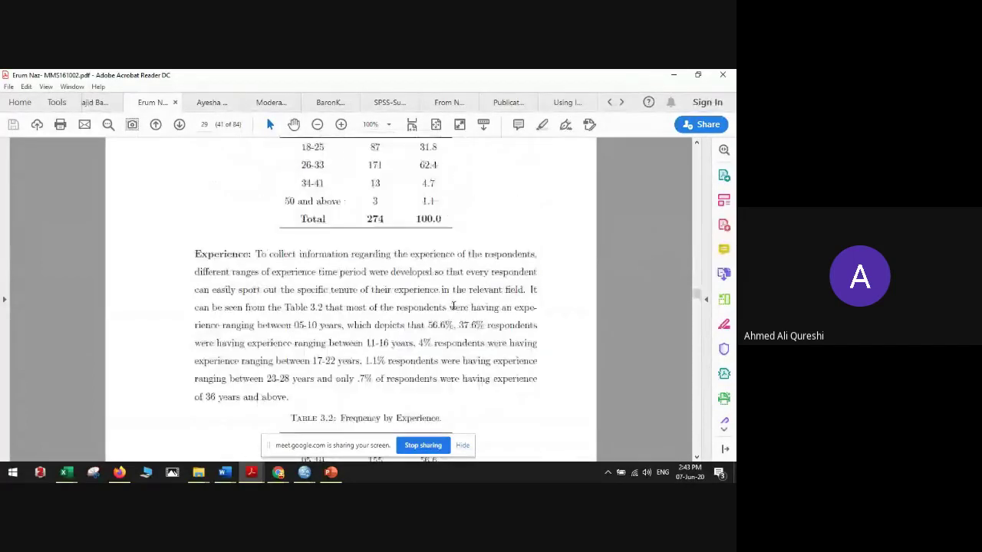
pyautogui.scroll(12, 453, 306)
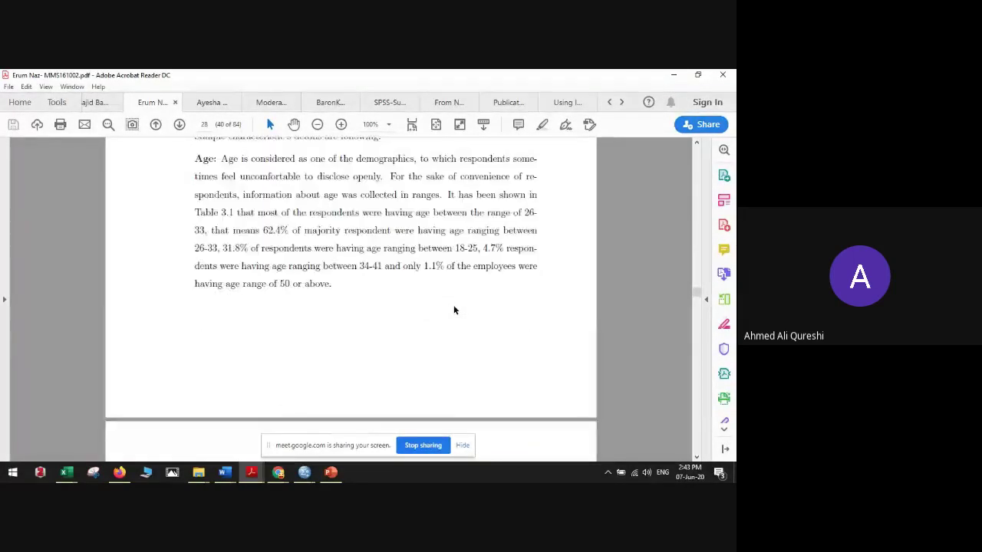
pyautogui.scroll(12, 453, 309)
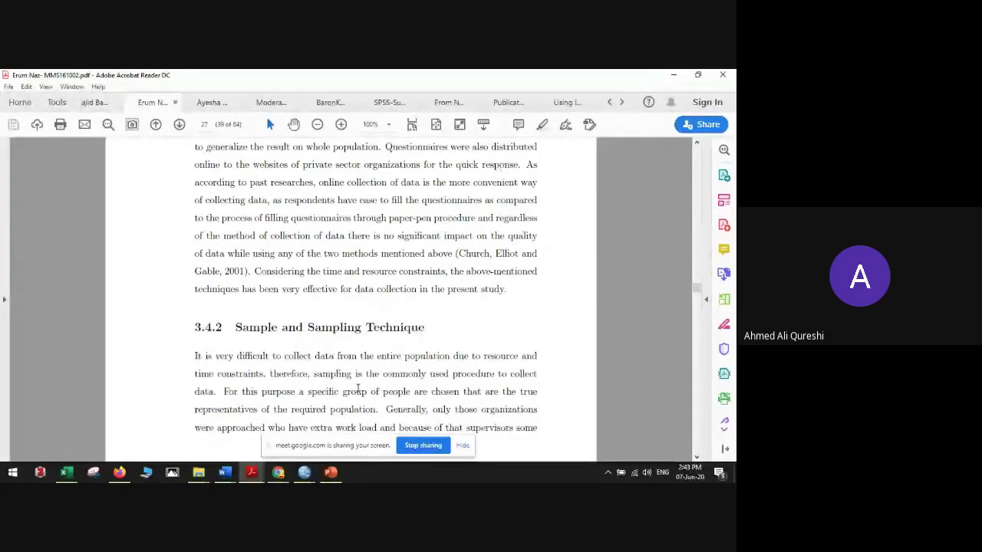
pyautogui.scroll(5, 358, 423)
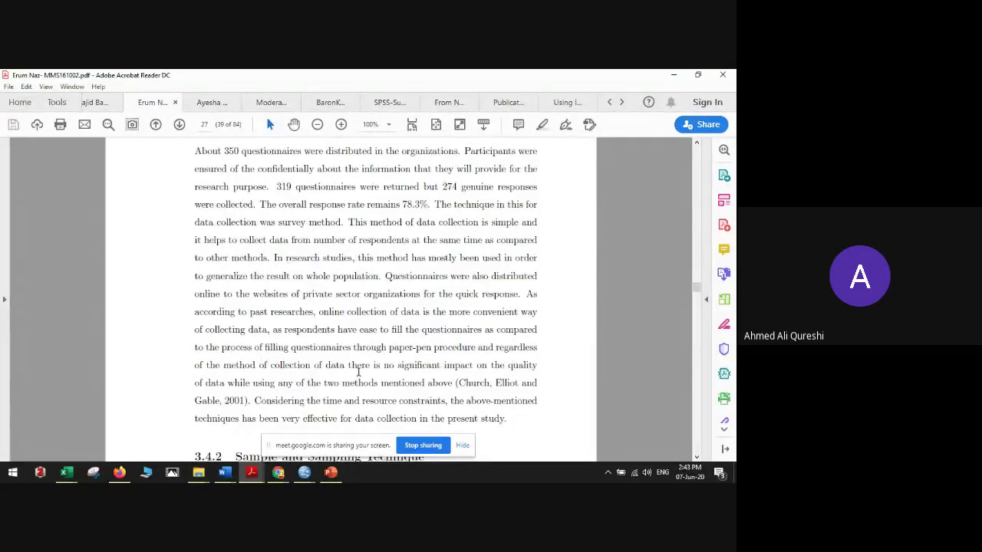
pyautogui.scroll(1, 359, 372)
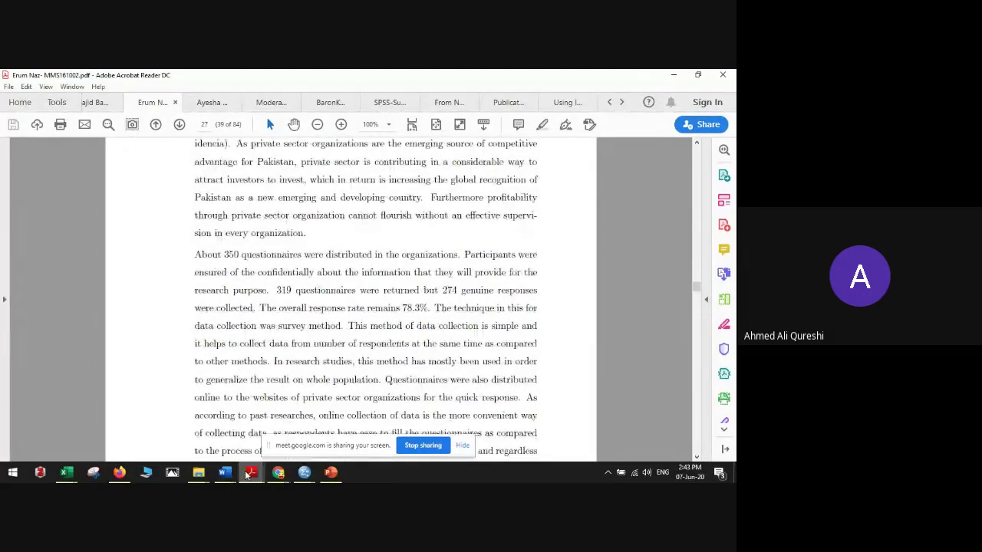
# Step: Switch to the IBM SPSS Statistics Viewer and show the Descriptive Statistics table with skewness and kurtosis
pyautogui.moveTo(227, 475)
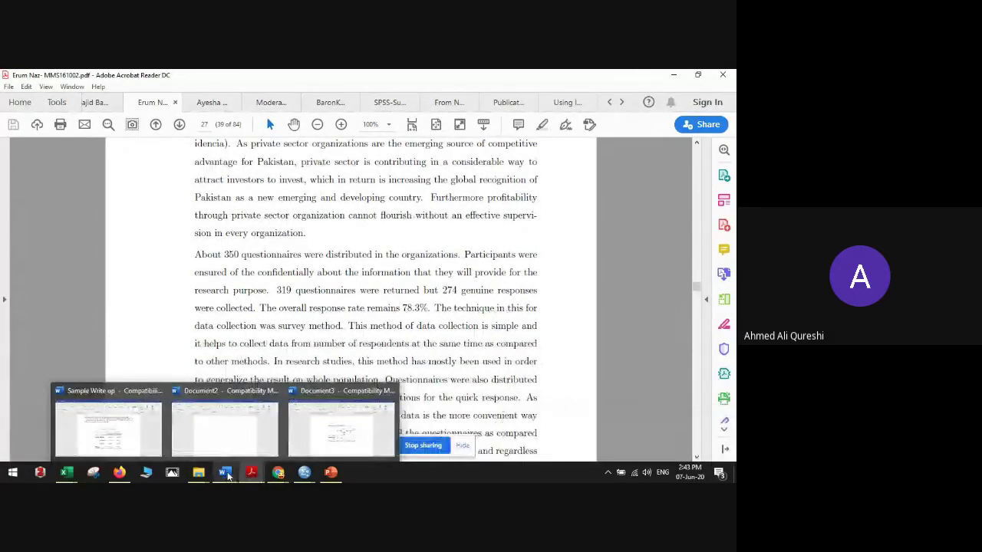
pyautogui.moveTo(305, 472)
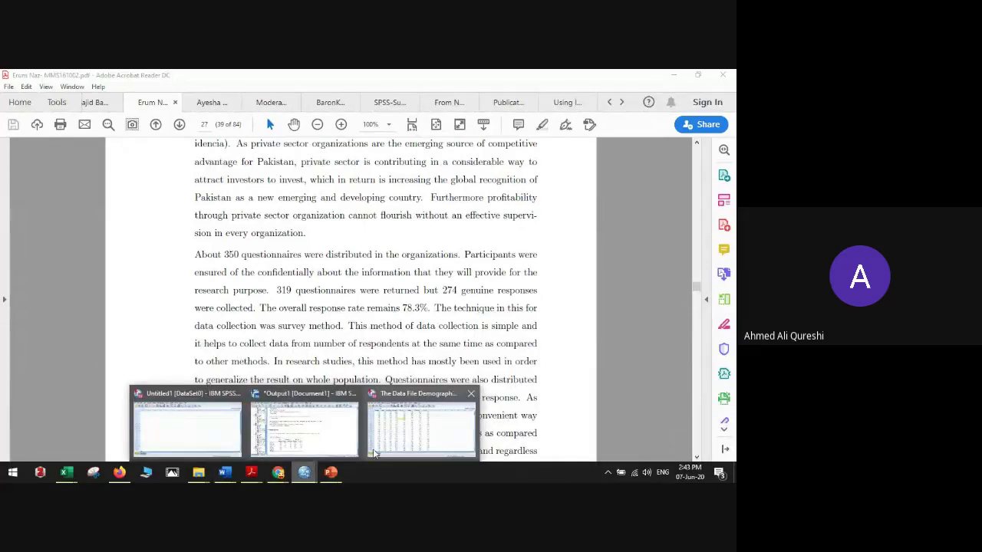
pyautogui.click(349, 440)
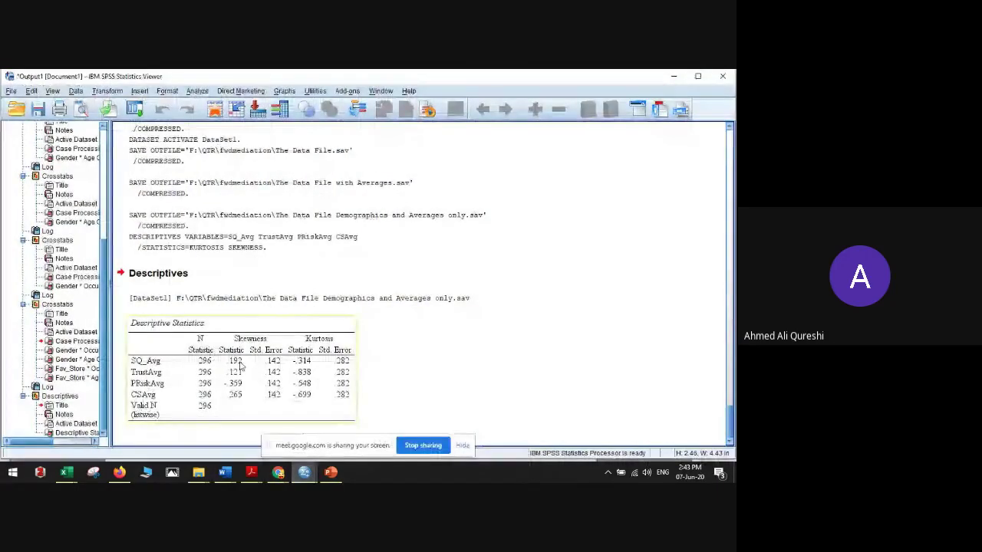
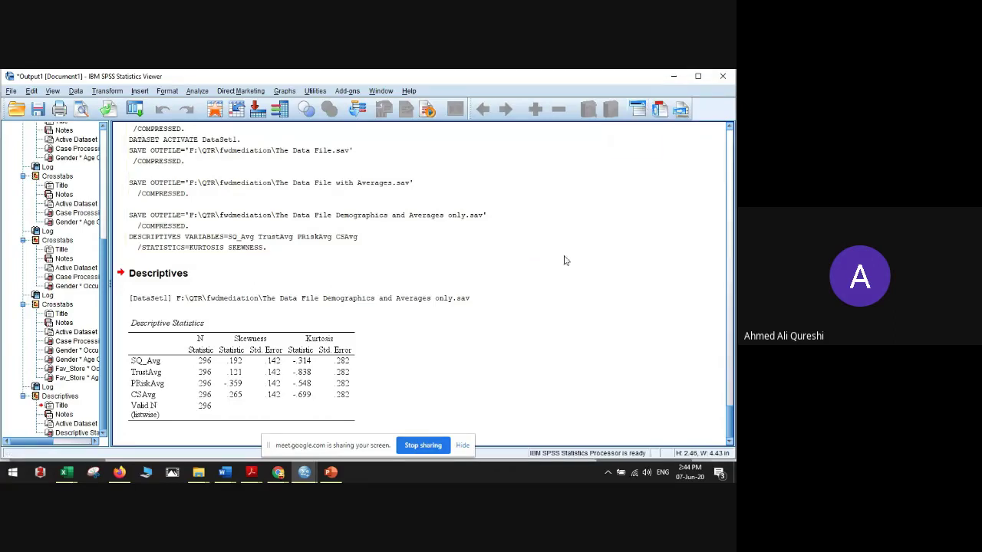
# Step: Switch to the Google Meet window in Chrome and look through the meeting's participant list
pyautogui.moveTo(277, 471)
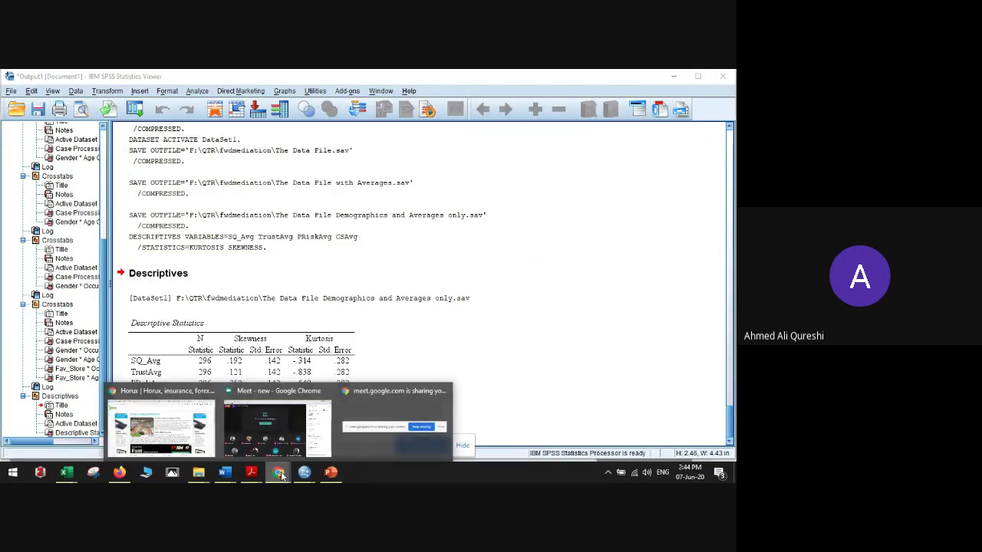
pyautogui.click(266, 426)
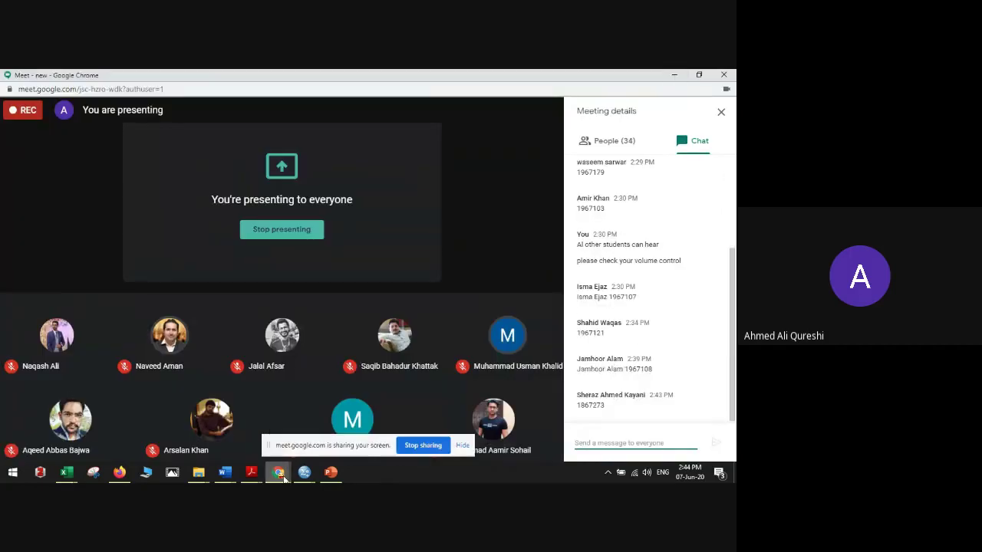
pyautogui.moveTo(280, 473)
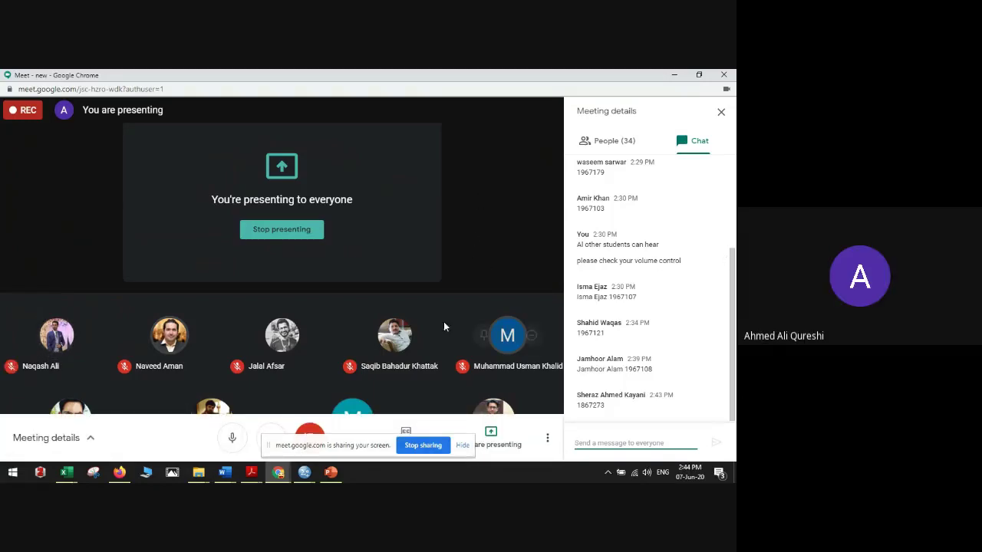
pyautogui.click(611, 142)
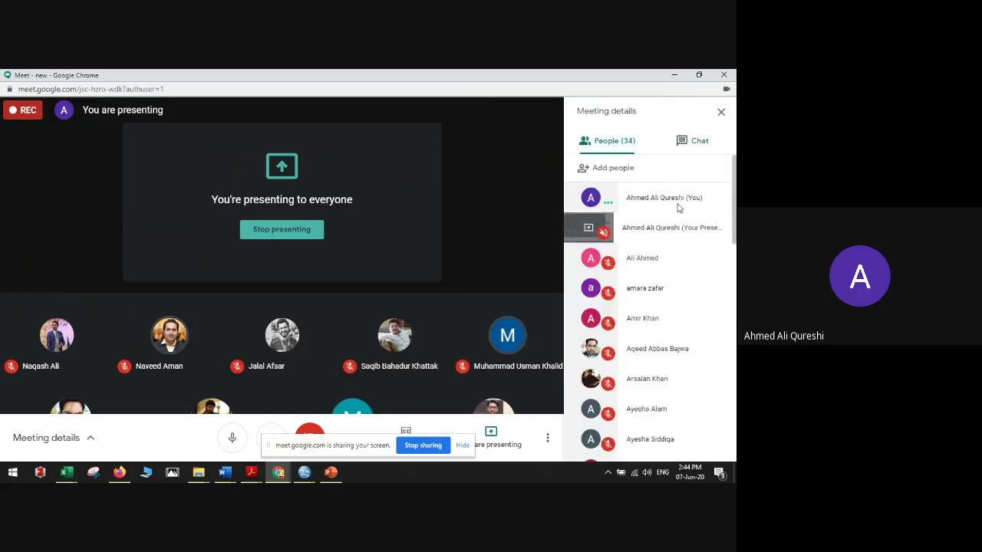
pyautogui.scroll(-3, 678, 209)
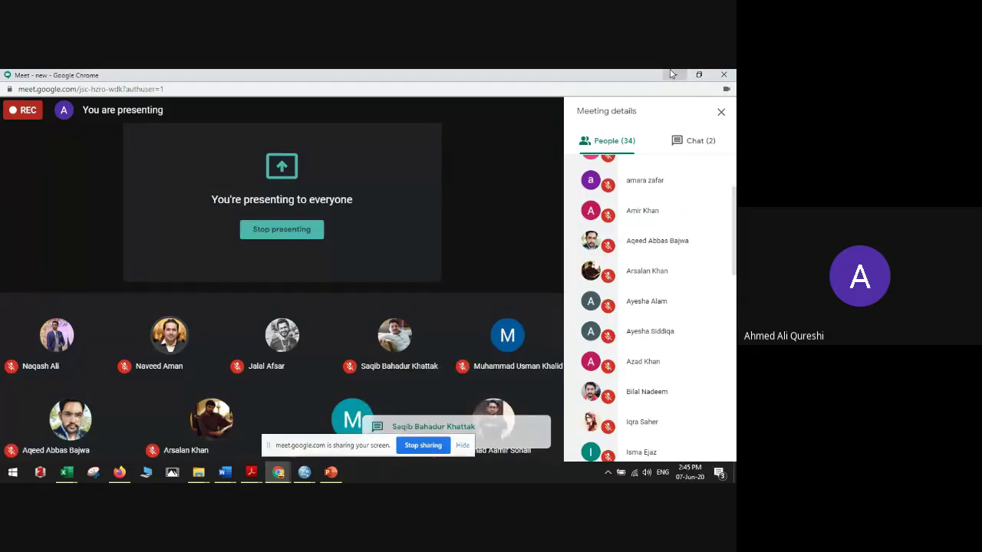
# Step: Minimise all open windows, including the meeting, PDF, Word and file folder windows, to reveal the desktop
pyautogui.click(671, 74)
pyautogui.click(671, 78)
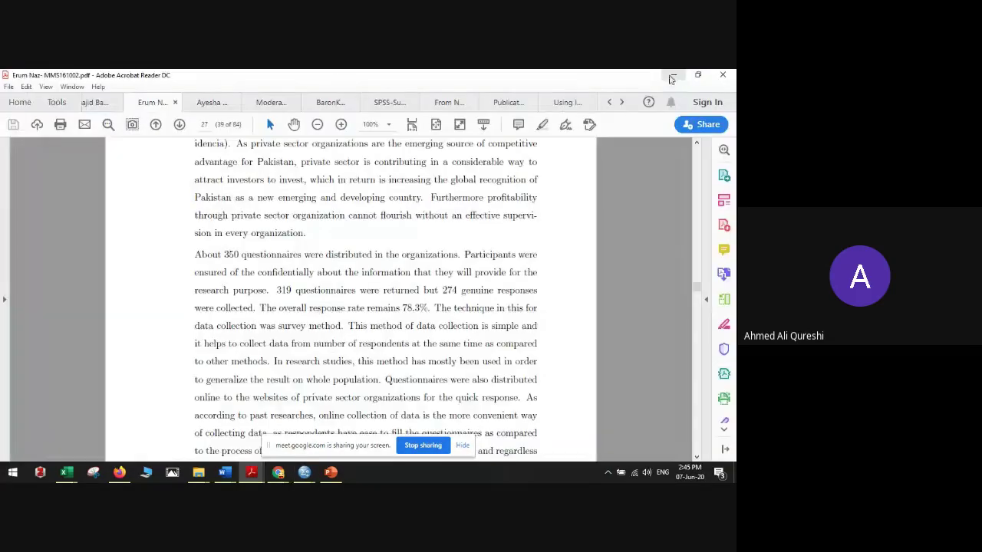
pyautogui.click(671, 76)
pyautogui.click(671, 77)
pyautogui.click(671, 77)
pyautogui.click(671, 77)
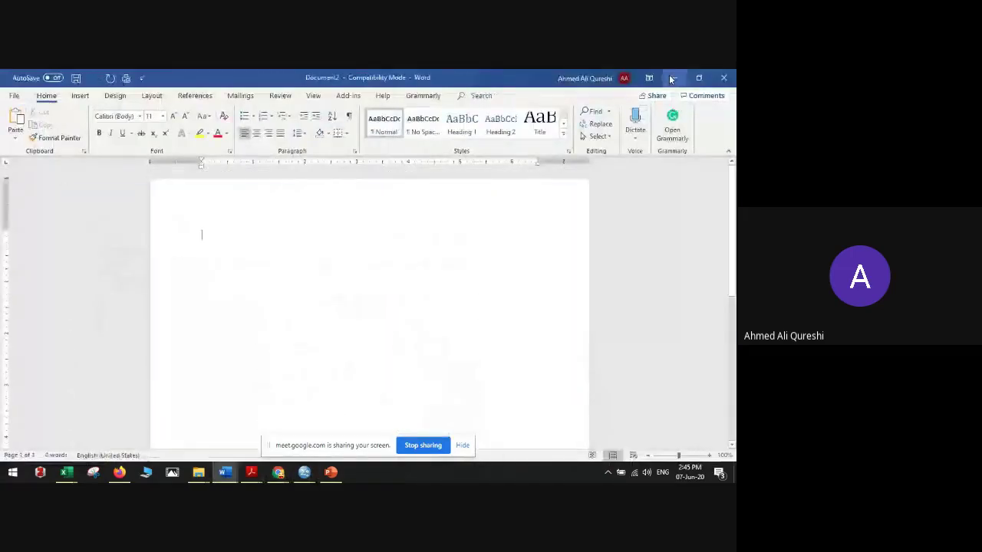
pyautogui.click(671, 77)
pyautogui.click(671, 78)
pyautogui.click(671, 77)
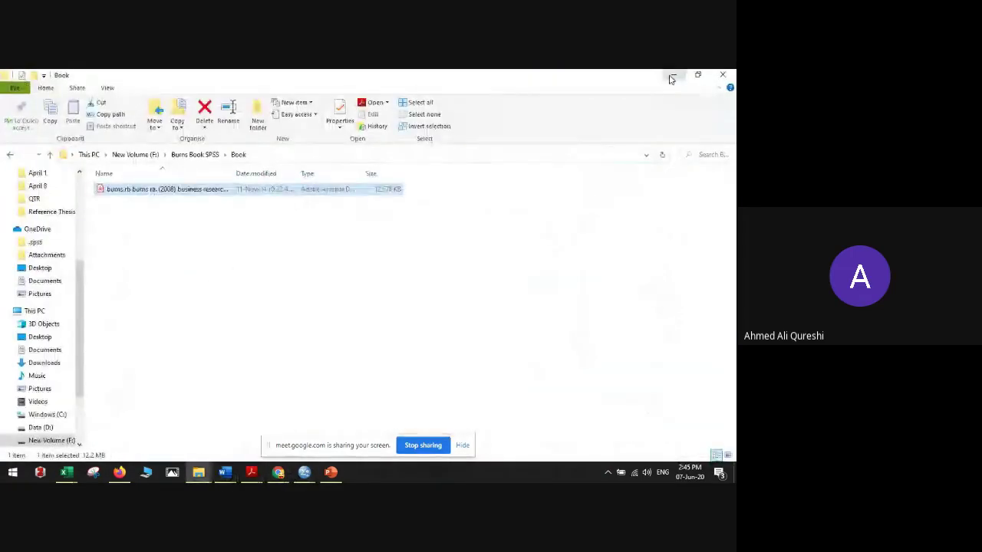
pyautogui.click(672, 76)
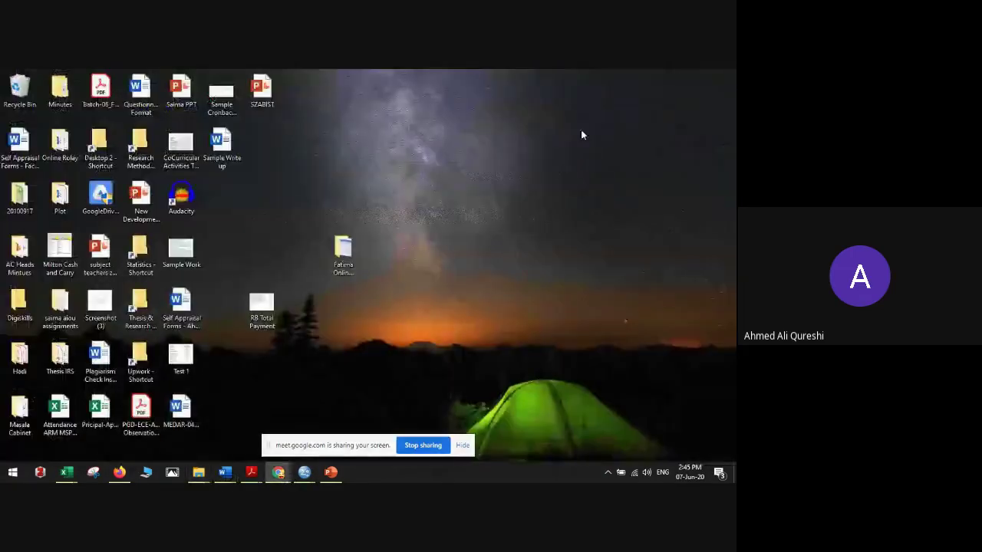
pyautogui.click(181, 301)
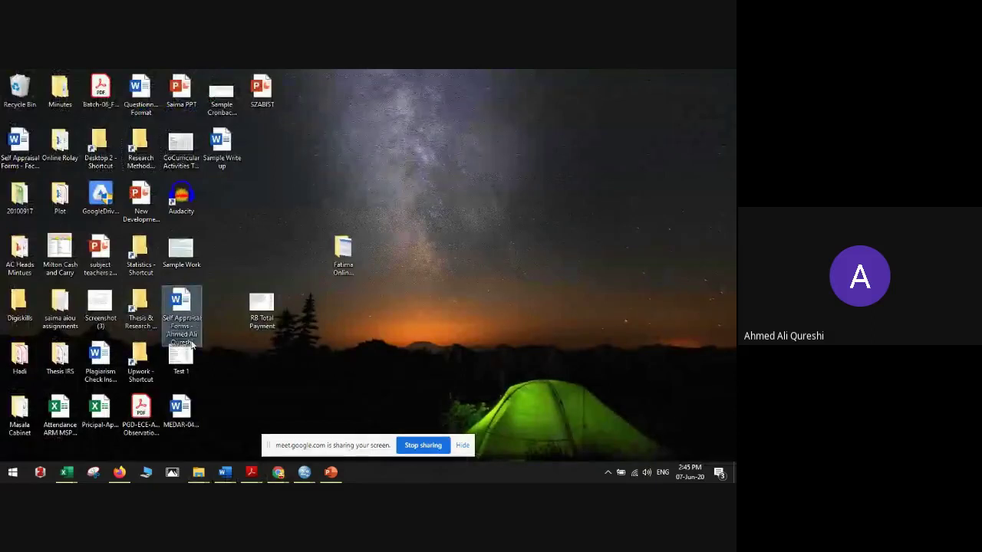
pyautogui.click(232, 166)
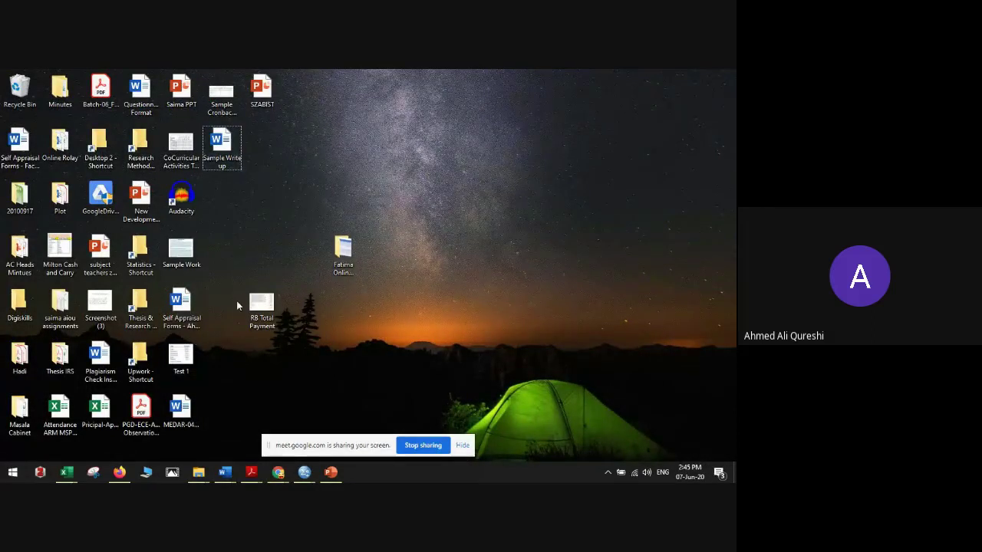
# Step: Copy The Data File.sav from the fwdmediation folder to the desktop, using the Save Data As dialog of the SPSS Data Editor
pyautogui.moveTo(304, 472)
pyautogui.click(421, 427)
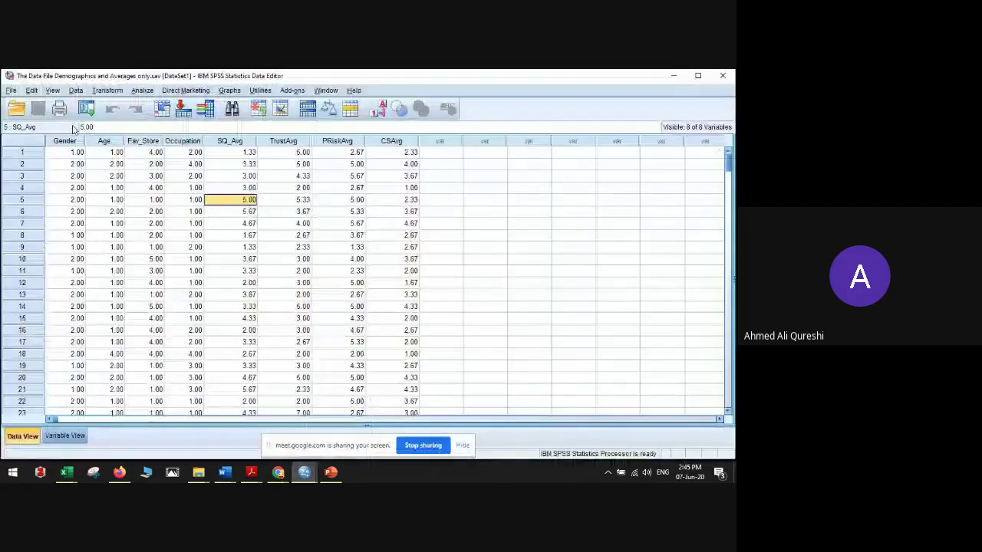
pyautogui.click(11, 91)
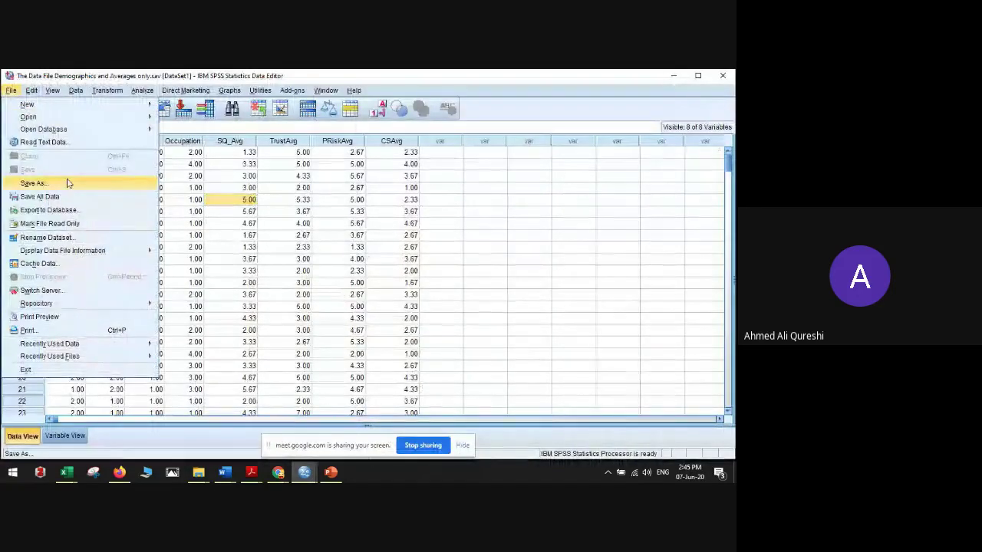
pyautogui.click(66, 181)
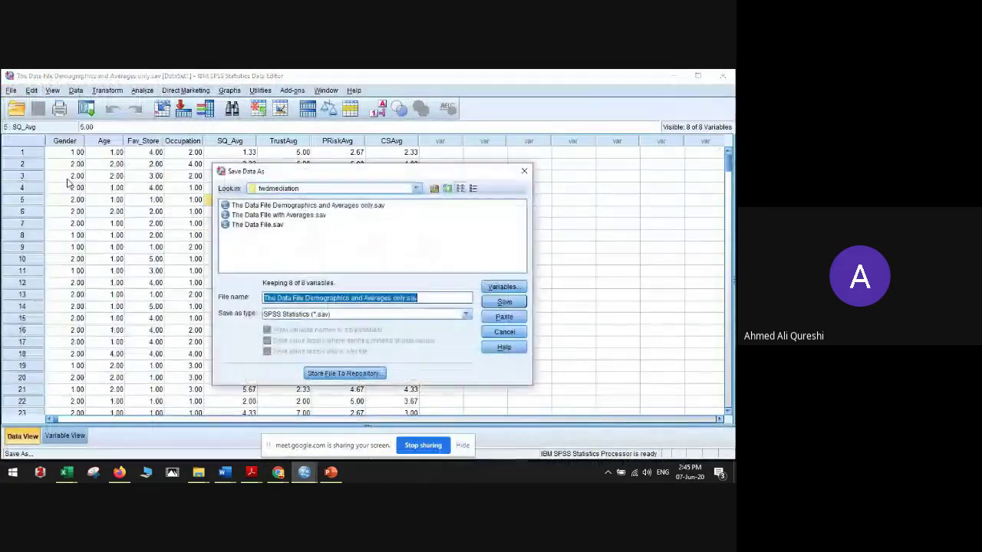
pyautogui.click(267, 228)
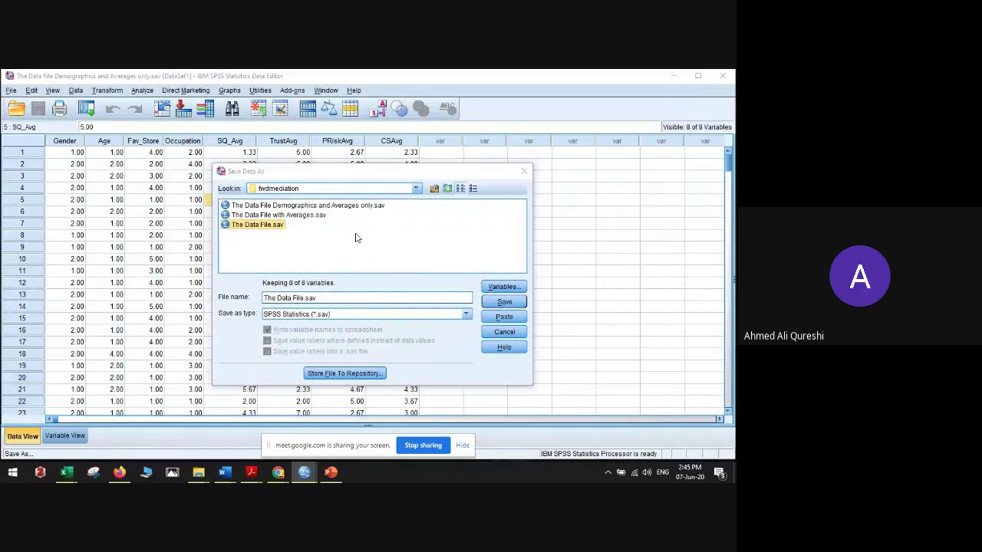
pyautogui.press('super+d')
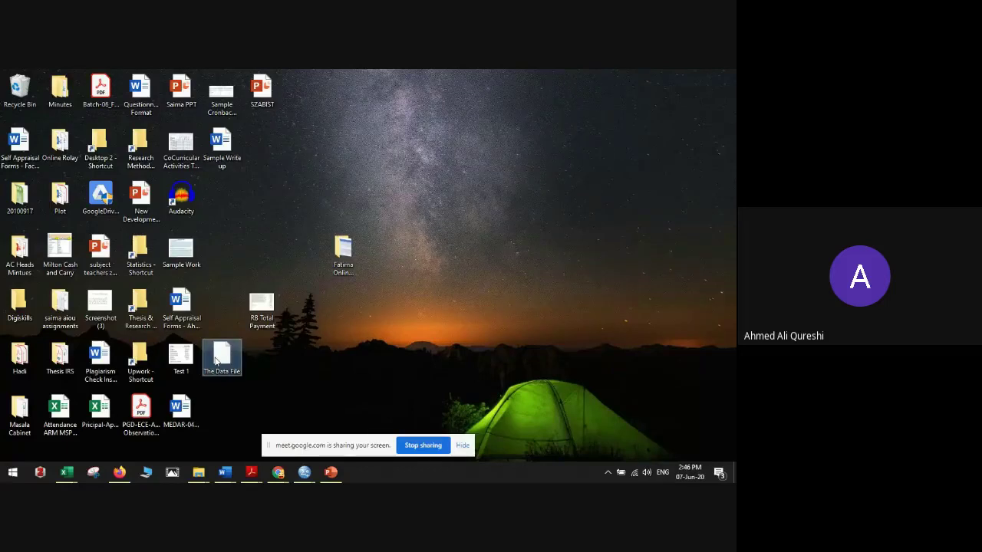
# Step: Switch to Gmail in Chrome, start a new message and attach The Data File.sav from the desktop
pyautogui.click(278, 473)
pyautogui.click(61, 77)
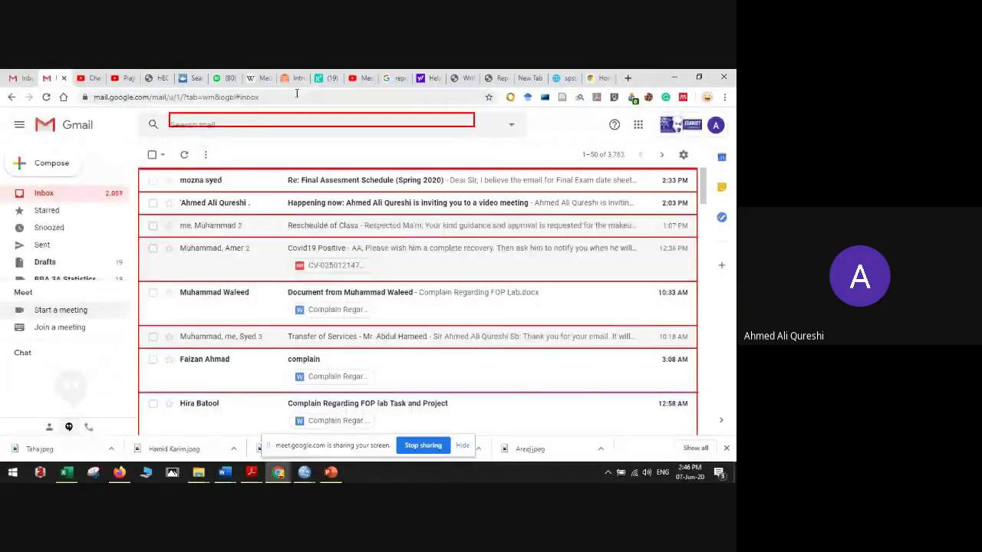
pyautogui.click(62, 159)
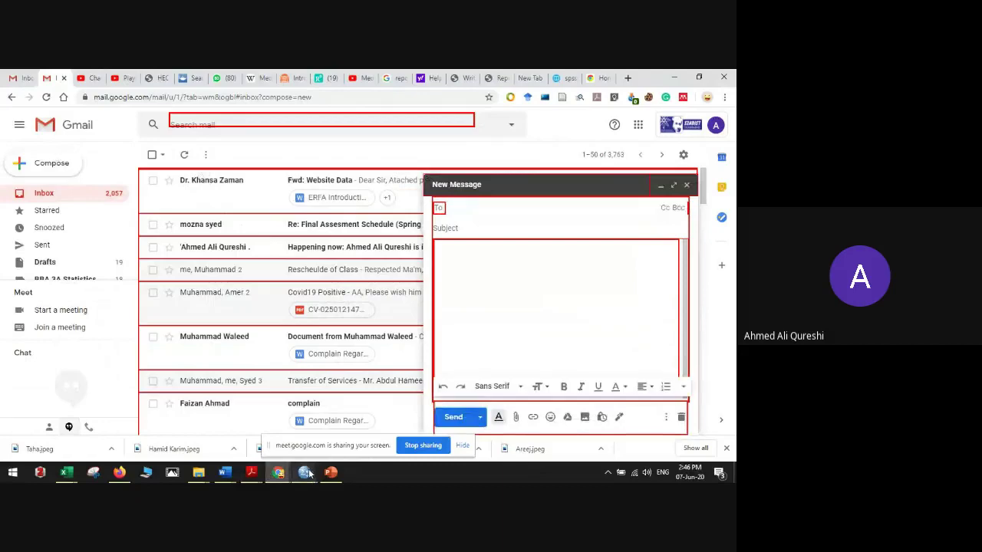
pyautogui.moveTo(306, 473)
pyautogui.press('super+d')
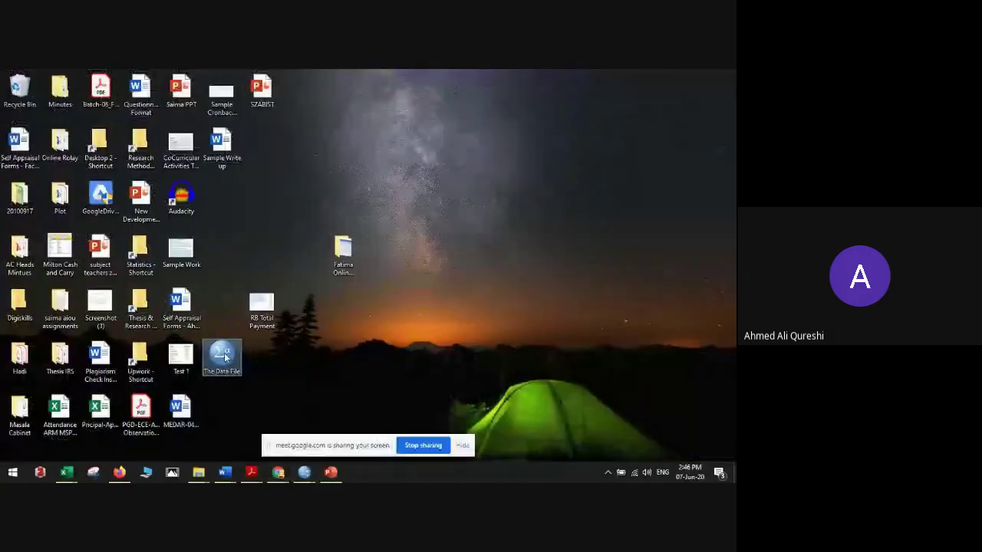
pyautogui.moveTo(221, 357); pyautogui.dragTo(530, 280)
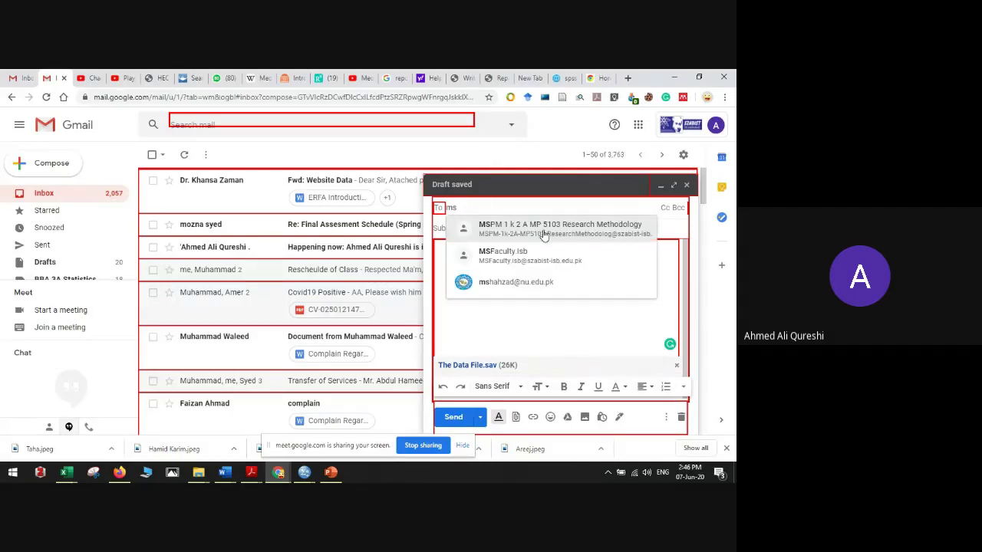
# Step: Address the message to the MSPM 1 k 2 A MP 5103 Research Methodology group with the subject "Sample Data File"
pyautogui.click(538, 229)
pyautogui.click(537, 230)
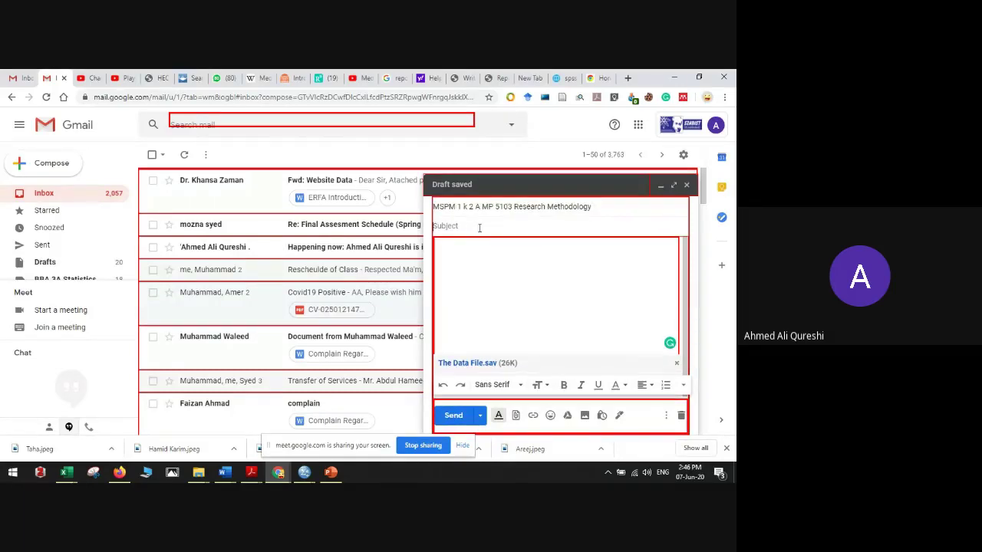
pyautogui.write('Smpl Data ')
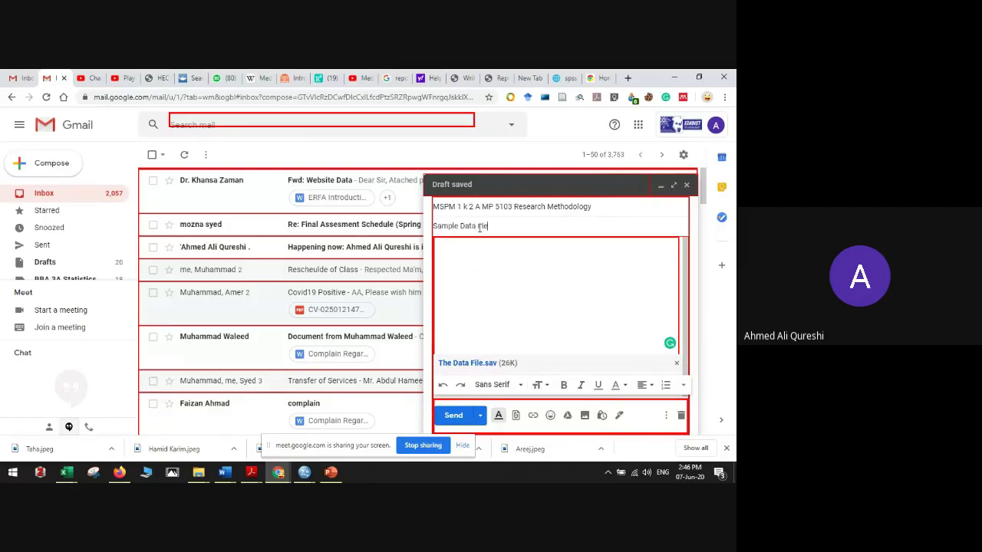
pyautogui.write('Fie')
pyautogui.press('BackSpace')
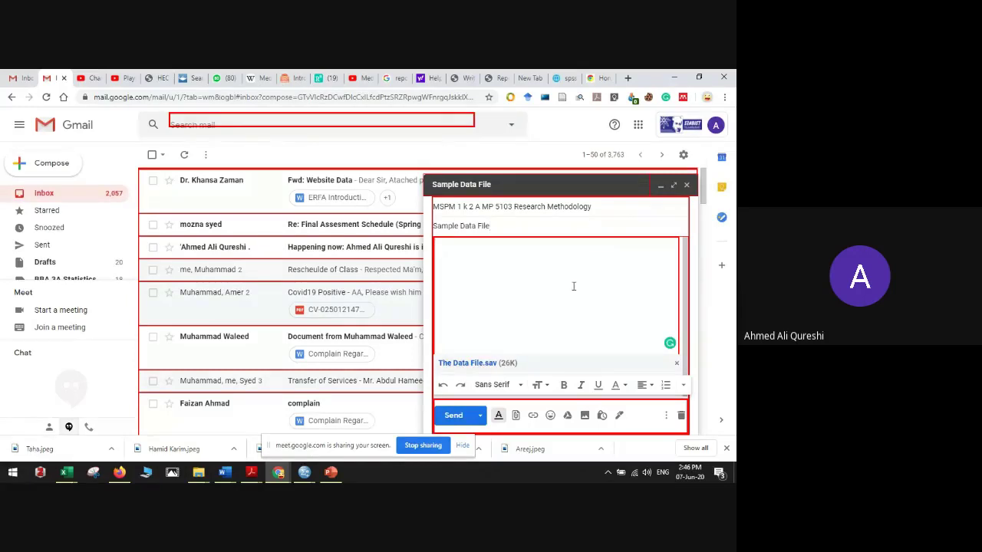
# Step: Write "Dear Students, Please find attached the sample data file in SPSS.", close with "Regards" and the sender's first name, and send the message
pyautogui.click(573, 286)
pyautogui.write('Dear Student')
pyautogui.write('d thes ')
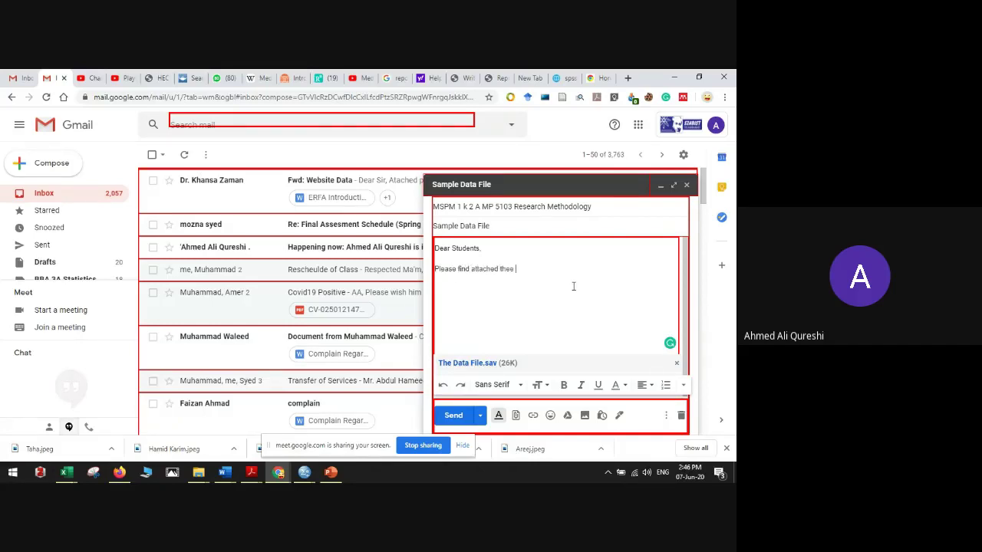
pyautogui.write('sample data file in SPSS.')
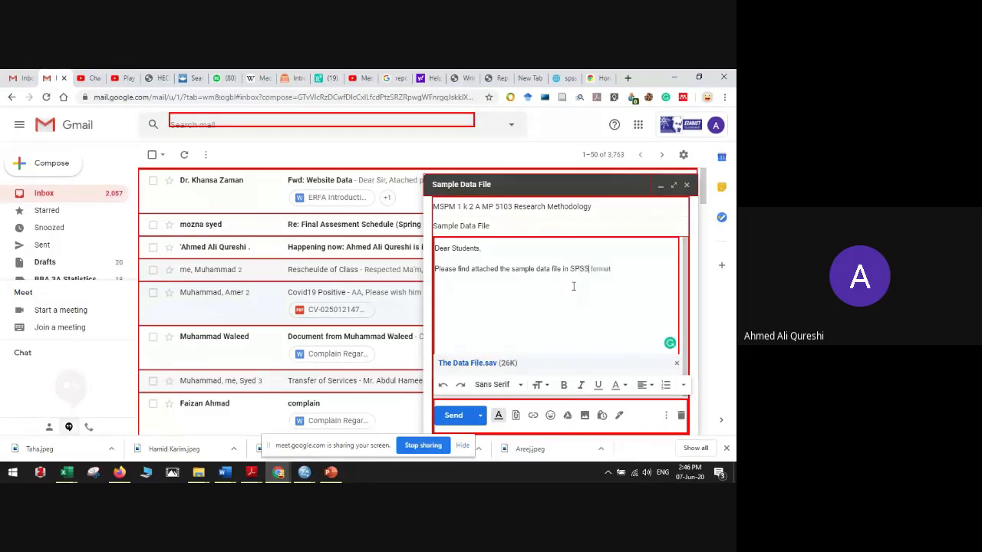
pyautogui.press('Return')
pyautogui.press('Return')
pyautogui.write('Regards ')
pyautogui.write('A')
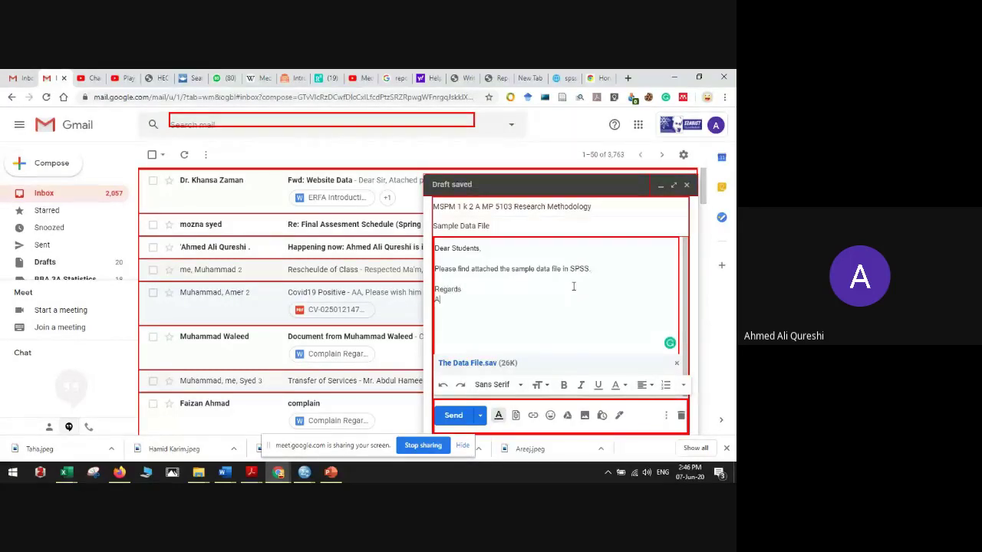
pyautogui.write('hmed')
pyautogui.click(454, 415)
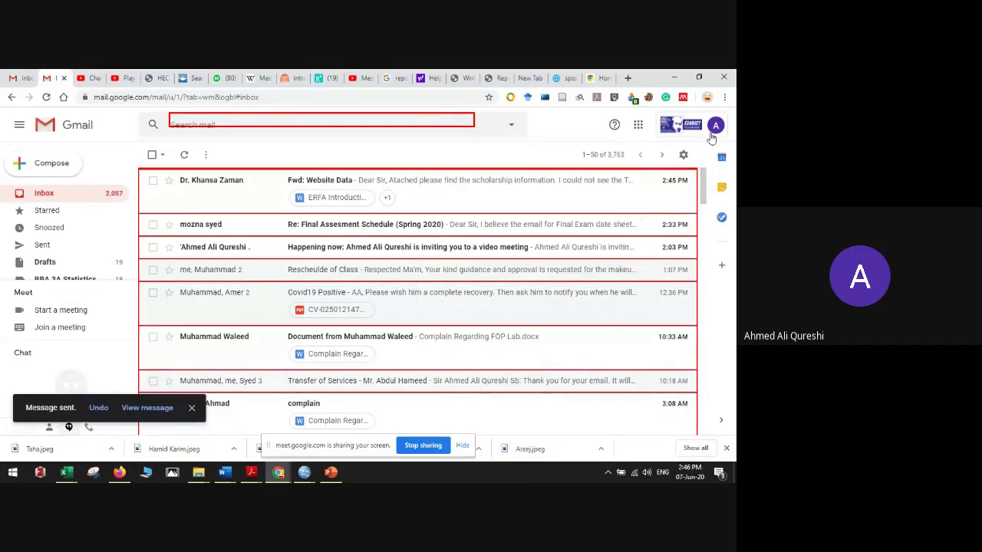
# Step: Return to the SPSS Data Editor and cancel the Save Data As dialog
pyautogui.click(673, 77)
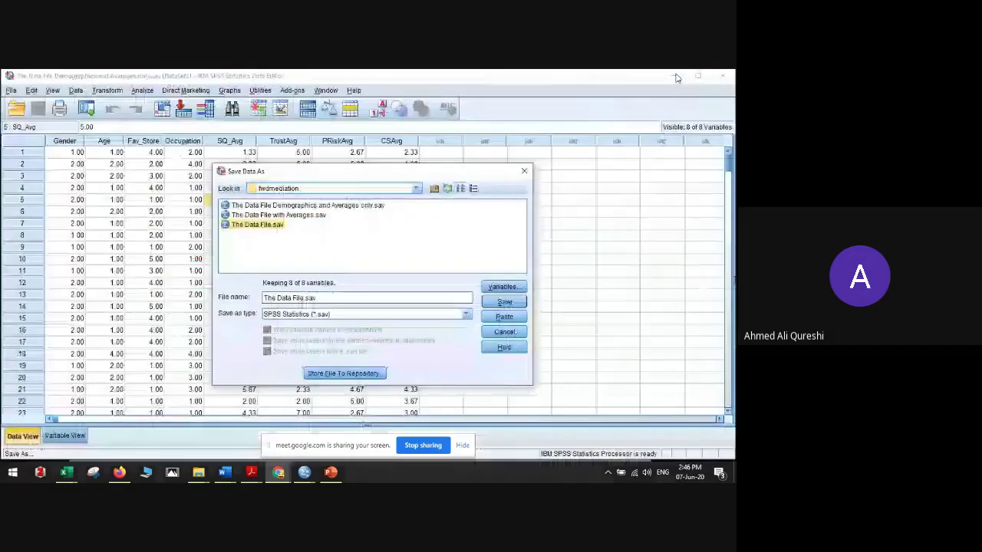
pyautogui.click(504, 331)
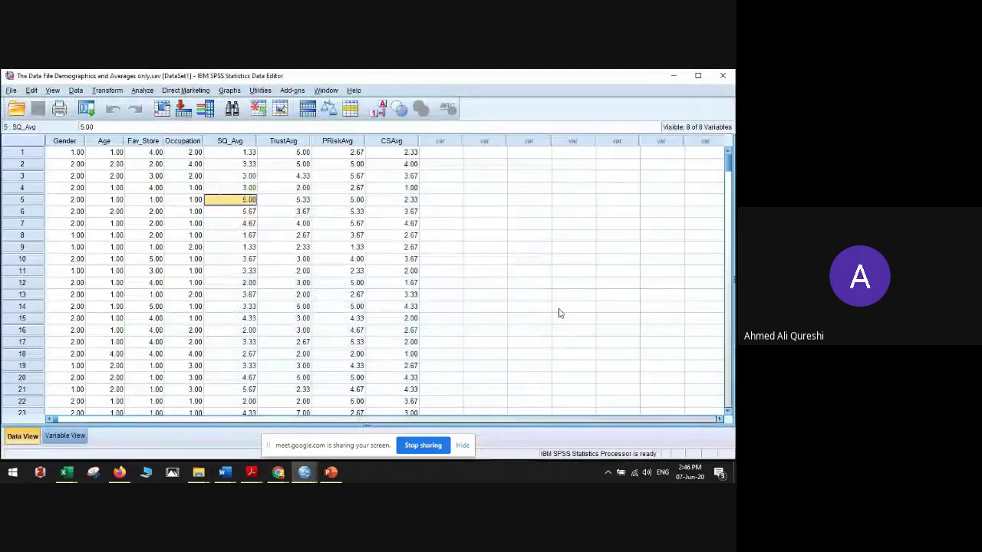
pyautogui.click(516, 307)
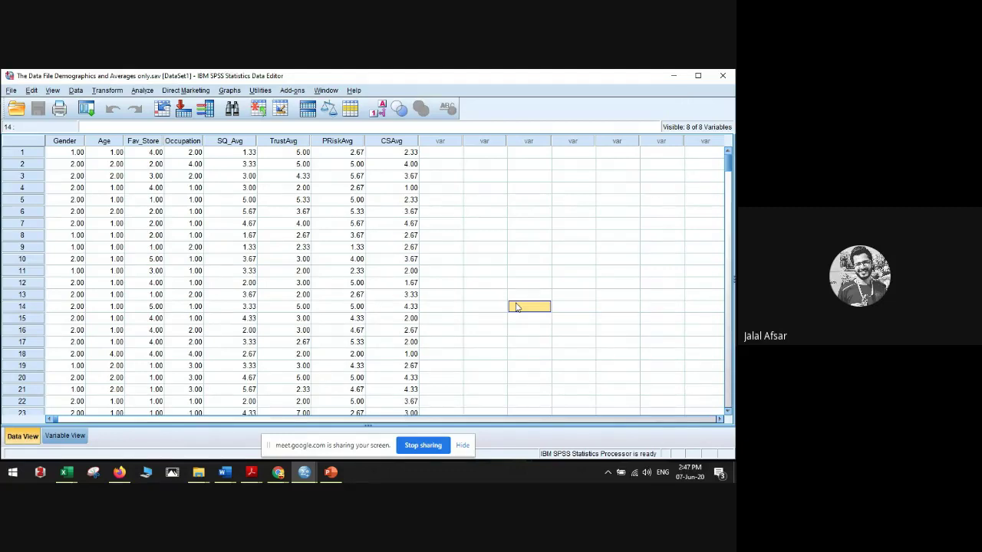
# Step: Examine the second case's values for SQ_Avg, TrustAvg, PRiskAvg and CSAvg in the data grid
pyautogui.click(252, 163)
pyautogui.click(291, 164)
pyautogui.click(333, 163)
pyautogui.click(389, 164)
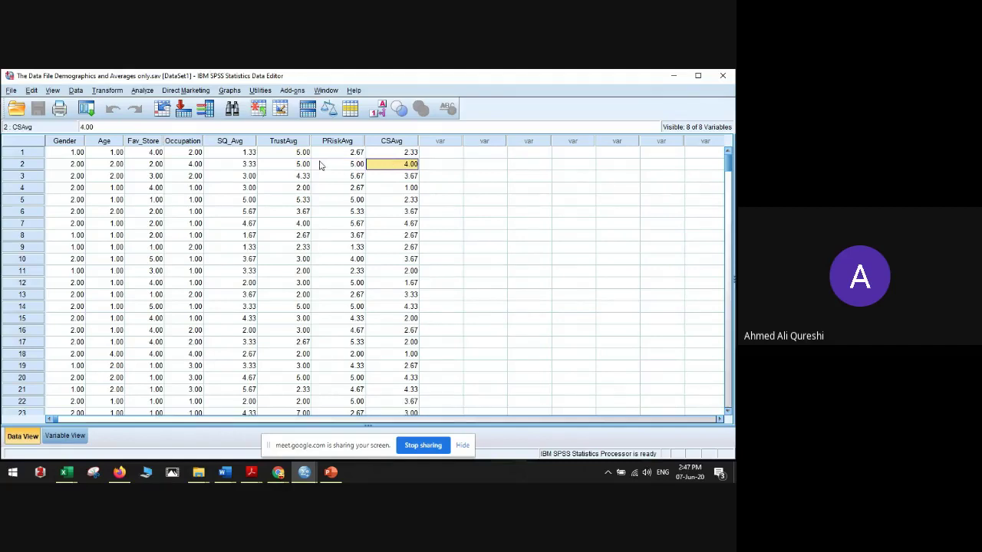
pyautogui.click(249, 164)
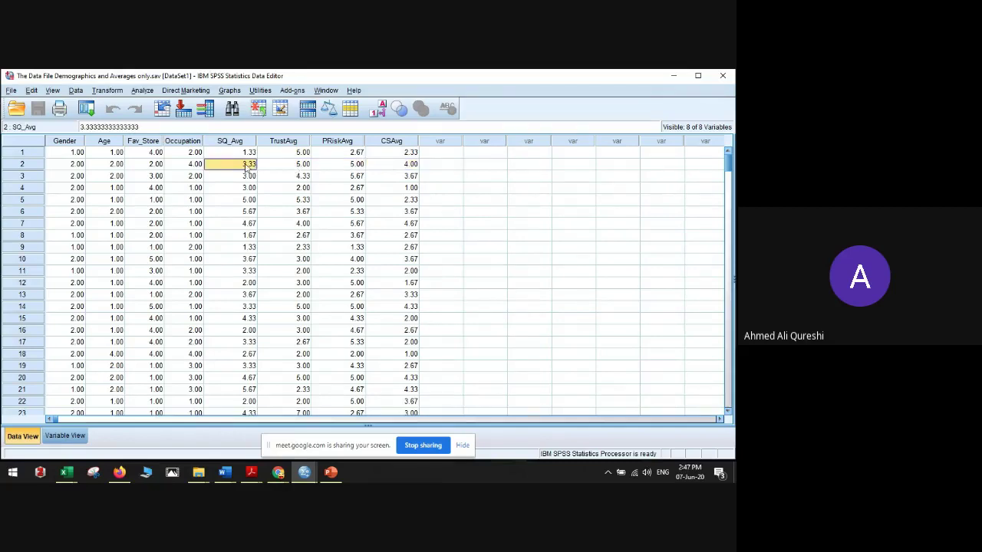
pyautogui.click(369, 167)
# Step: Start a blank Compute Variable definition and name the target variable with the student's first name
pyautogui.click(108, 91)
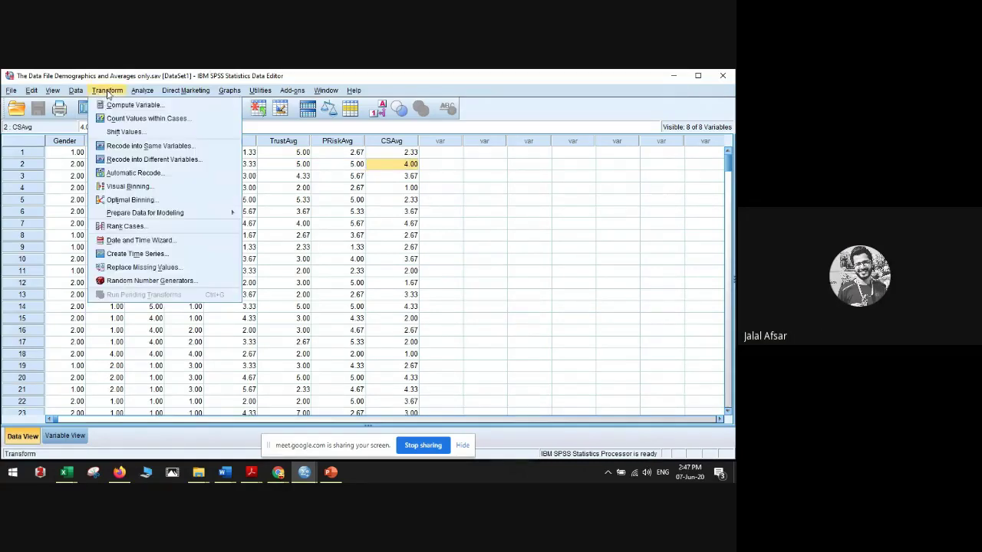
pyautogui.click(110, 104)
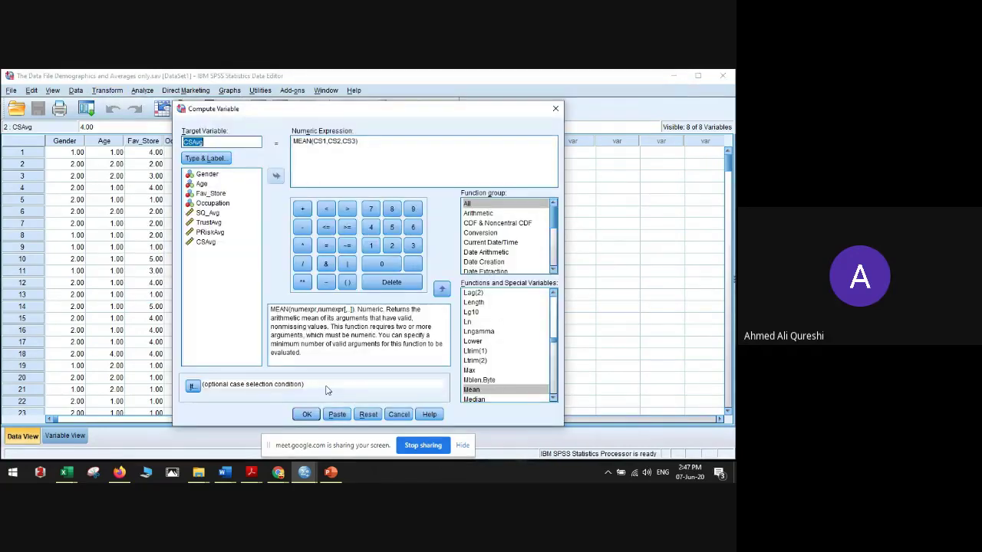
pyautogui.click(366, 414)
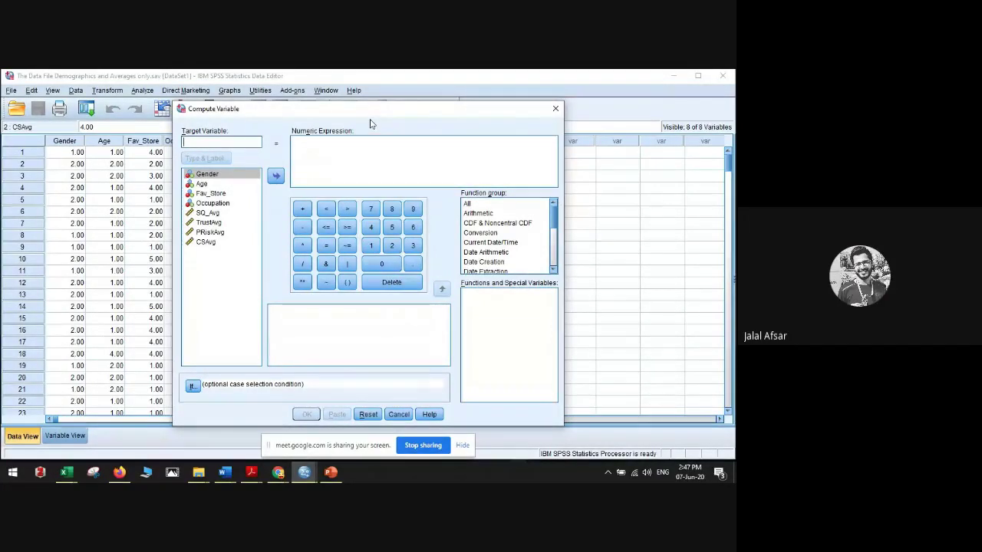
pyautogui.write('Jalal')
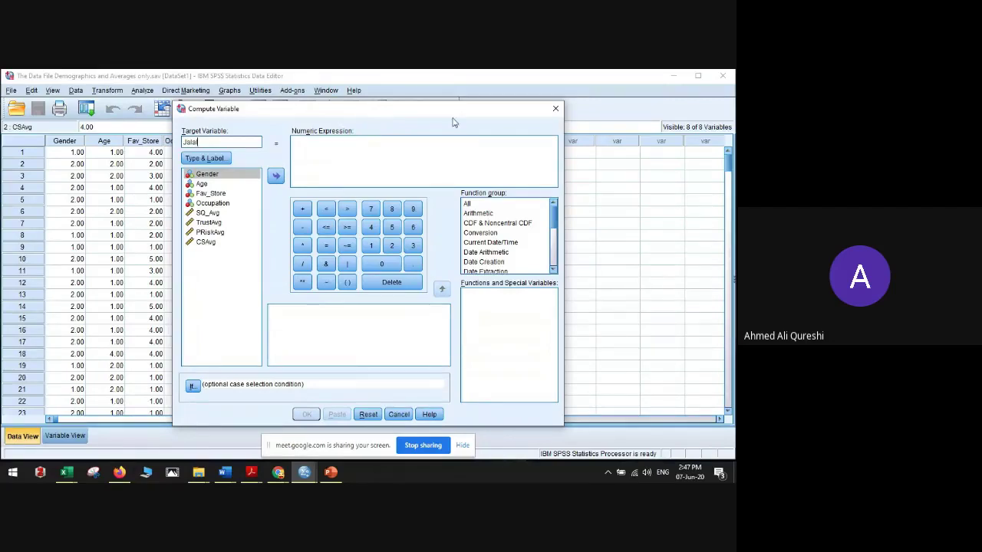
# Step: Insert the Mean function from the All function group into the numeric expression
pyautogui.click(485, 205)
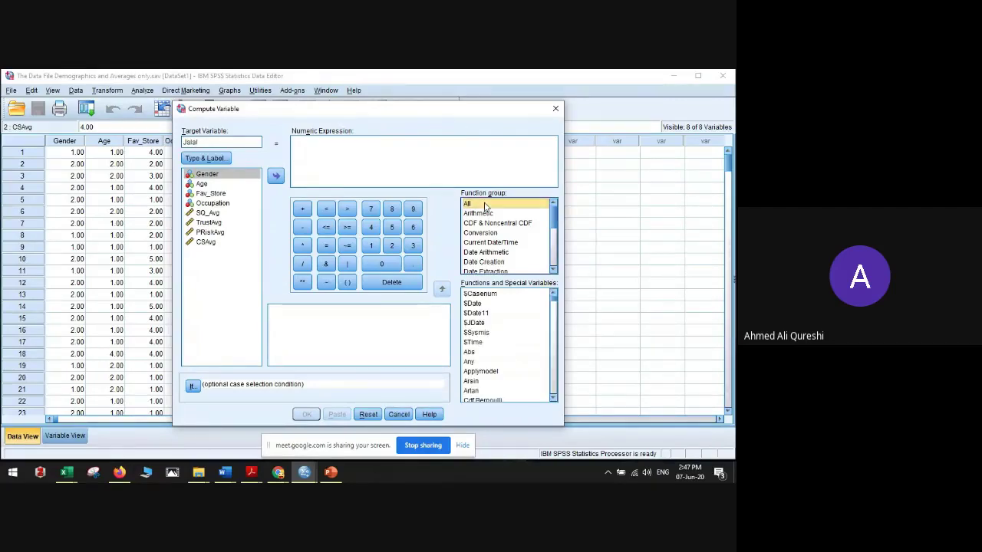
pyautogui.click(502, 323)
pyautogui.press('m')
pyautogui.press('m')
pyautogui.press('m')
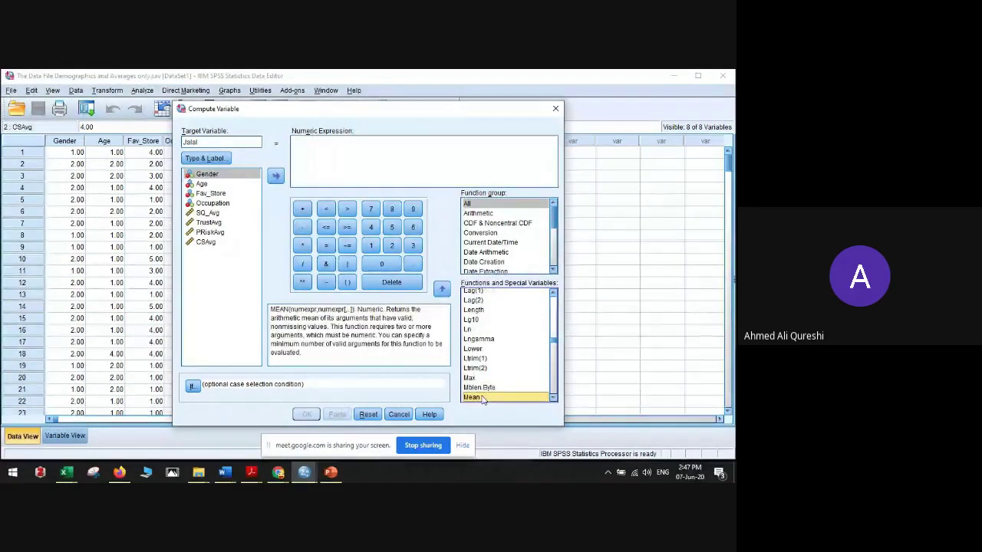
pyautogui.doubleClick(482, 397)
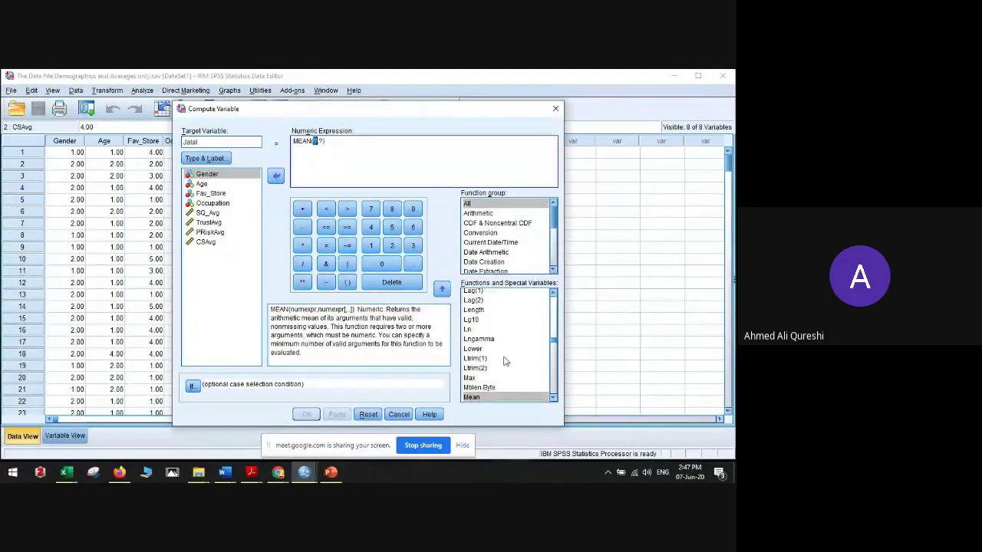
# Step: Complete the expression as MEAN(SQ_Avg,TrustAvg,PRiskAvg,CSAvg), without the leftover placeholder, and compute the variable
pyautogui.doubleClick(207, 213)
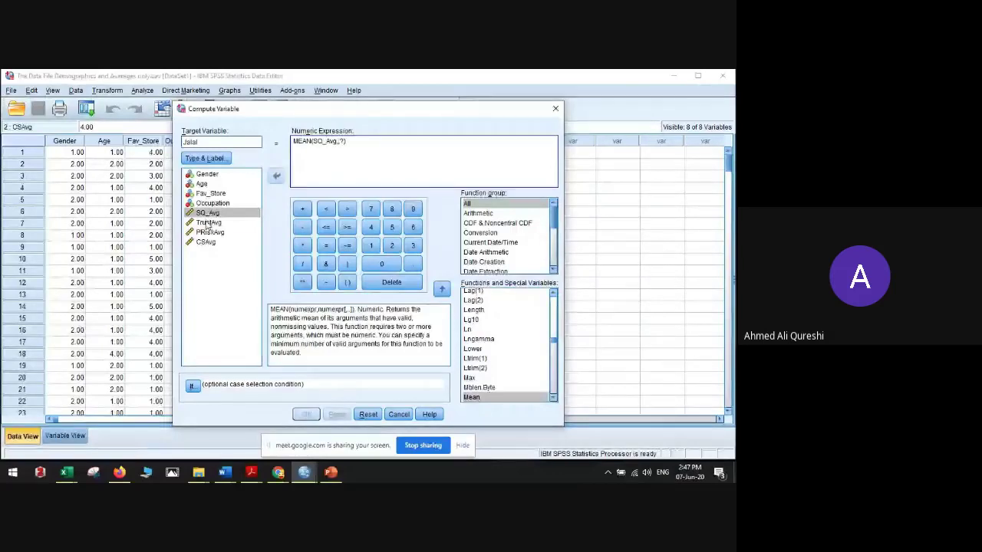
pyautogui.doubleClick(208, 223)
pyautogui.doubleClick(209, 231)
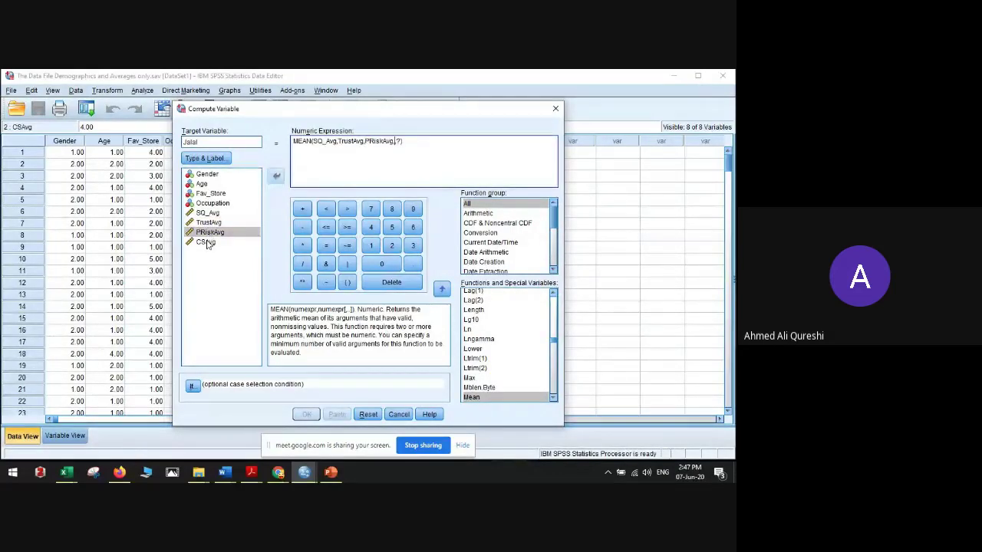
pyautogui.doubleClick(216, 243)
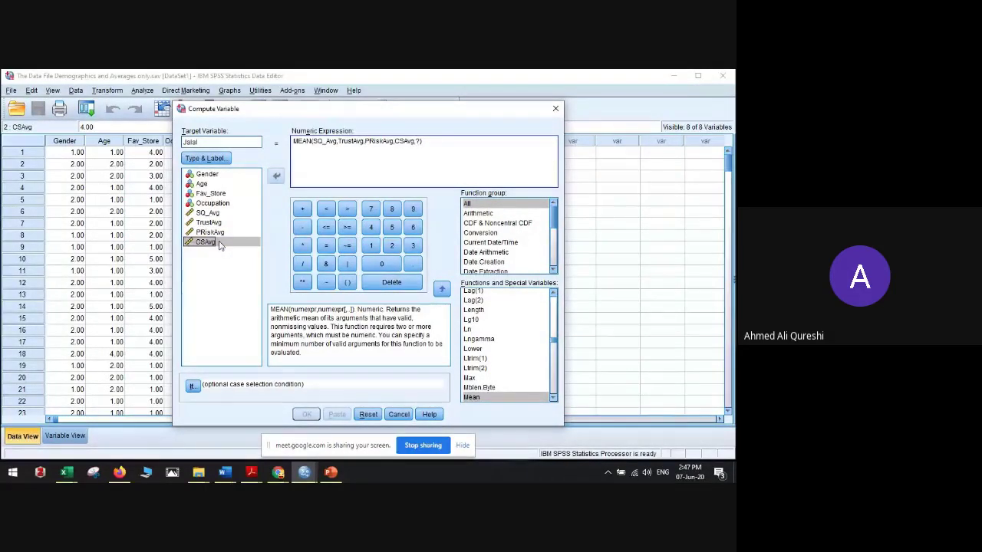
pyautogui.doubleClick(418, 142)
pyautogui.click(416, 141)
pyautogui.press('BackSpace')
pyautogui.press('BackSpace')
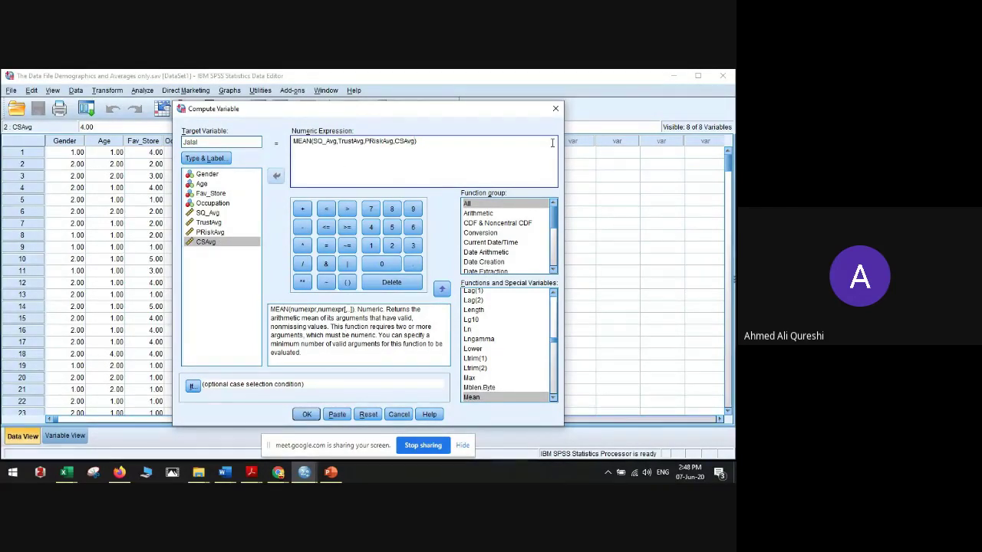
pyautogui.click(299, 419)
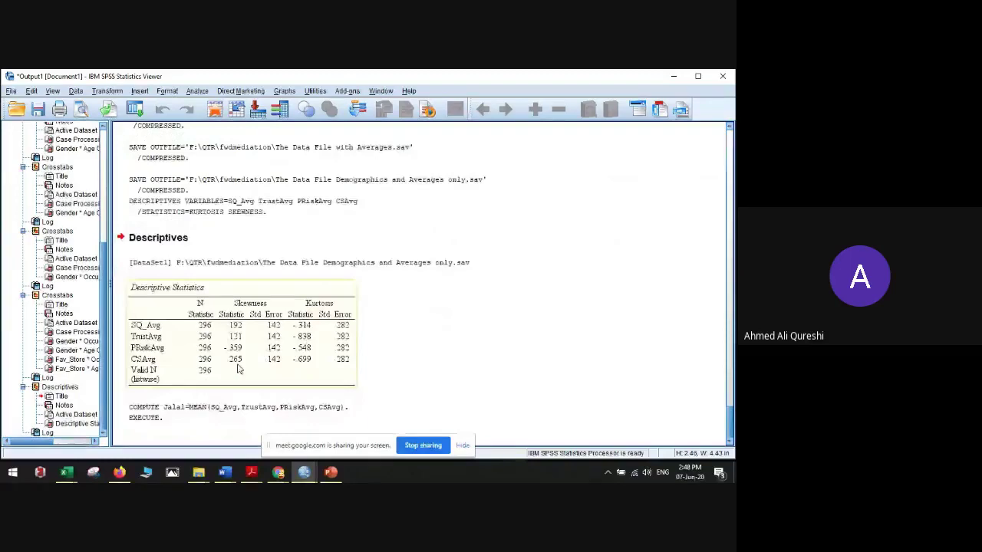
# Step: Switch to the Demographics and Averages data file and examine the newly computed mean values for the first ten cases
pyautogui.click(304, 474)
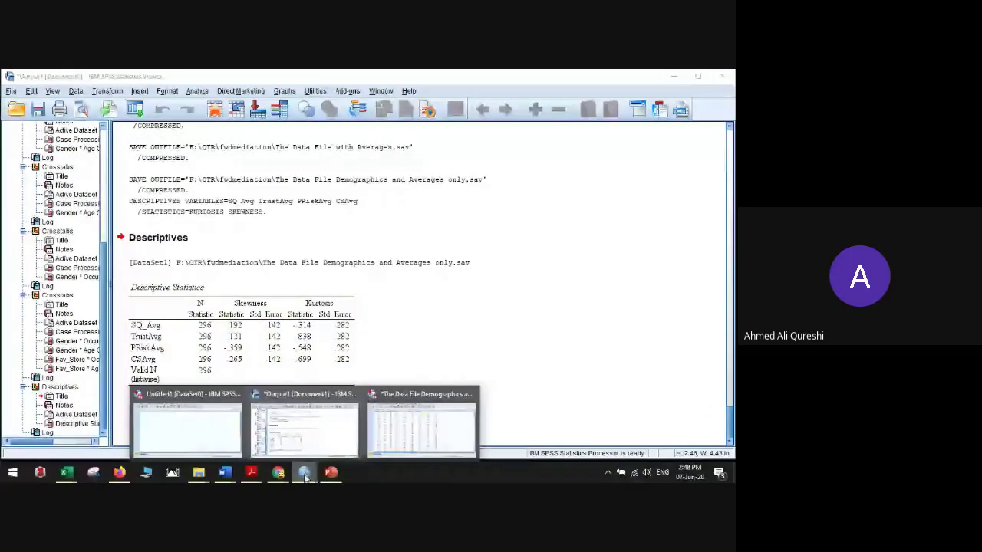
pyautogui.click(379, 440)
pyautogui.press('Right')
pyautogui.press('Down')
pyautogui.press('Down')
pyautogui.press('Down')
pyautogui.press('Down')
pyautogui.press('Down')
pyautogui.press('Down')
pyautogui.press('Down')
pyautogui.press('Down')
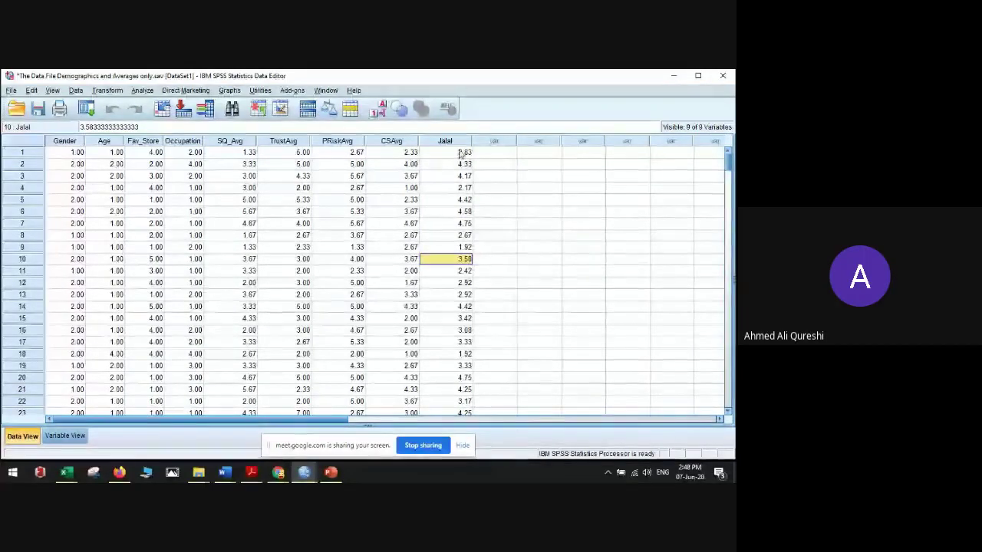
# Step: Delete the computed overall mean variable from the data file
pyautogui.rightClick(464, 141)
pyautogui.click(485, 182)
pyautogui.click(534, 215)
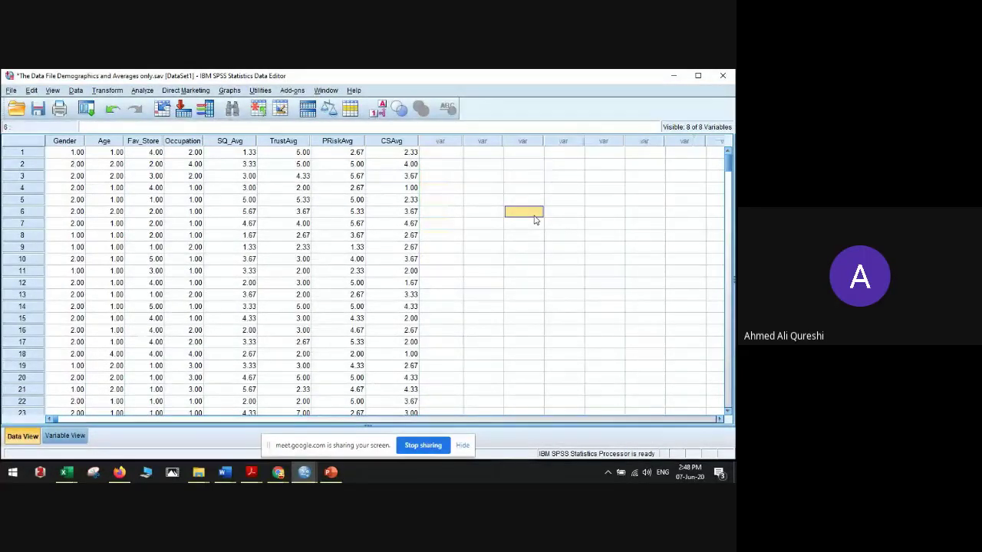
pyautogui.click(285, 247)
pyautogui.click(230, 200)
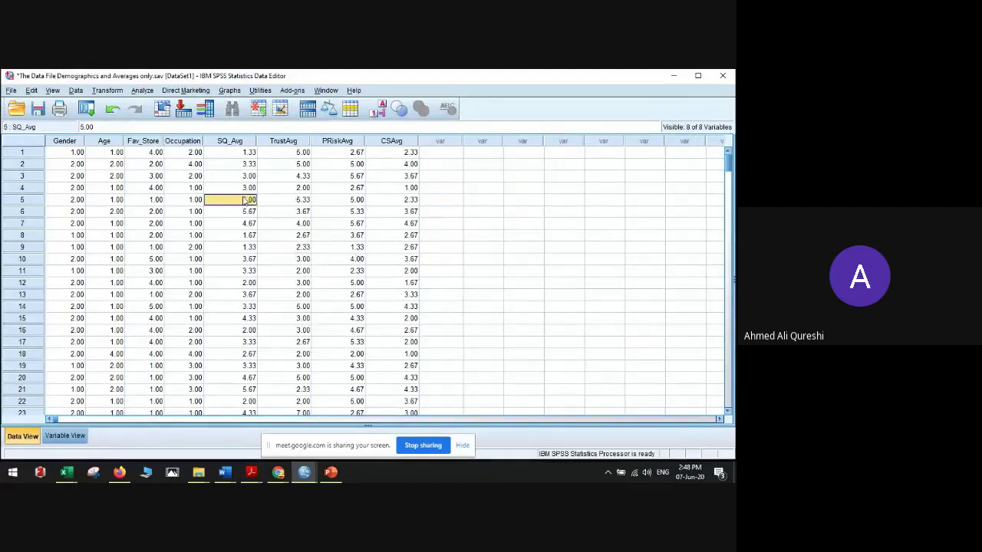
pyautogui.click(359, 212)
pyautogui.click(406, 213)
pyautogui.click(508, 202)
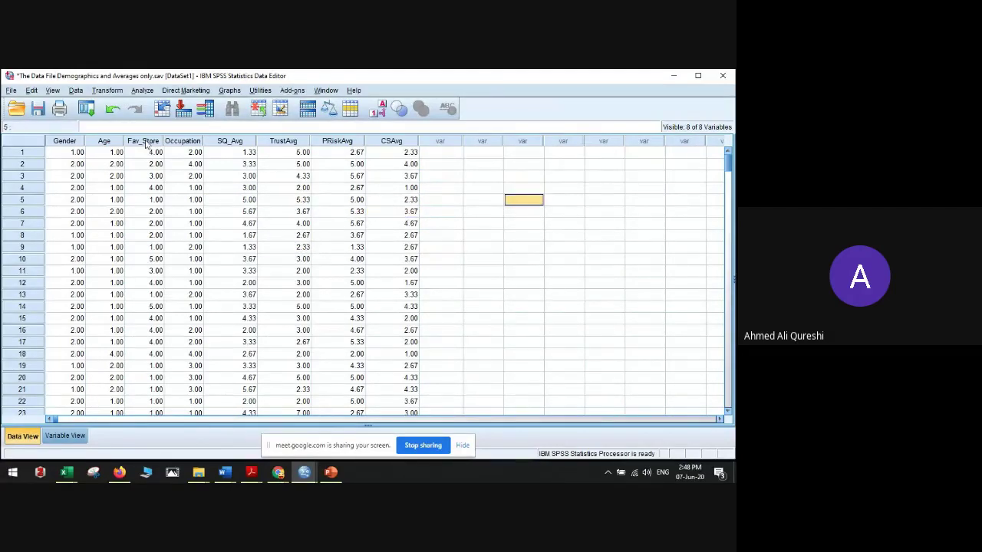
pyautogui.click(140, 90)
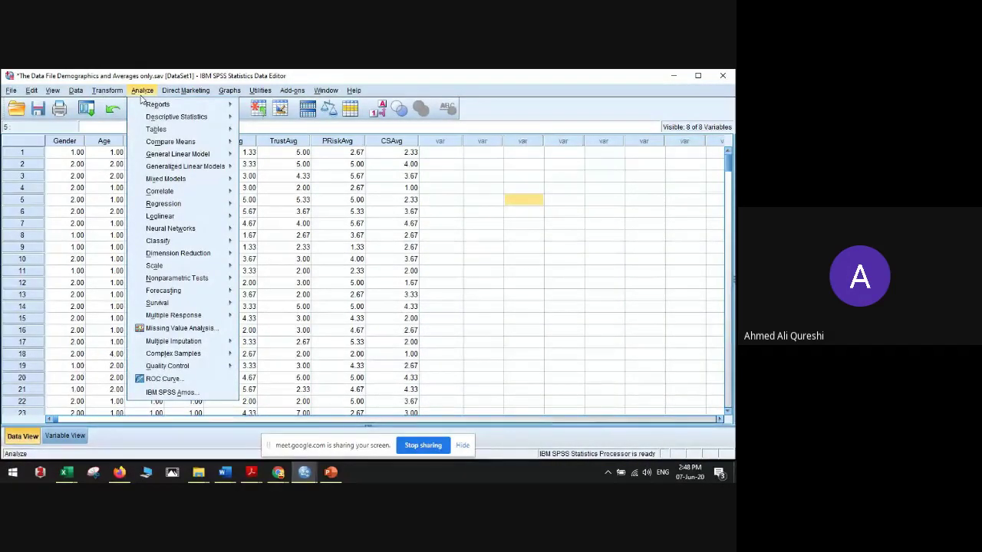
pyautogui.click(392, 235)
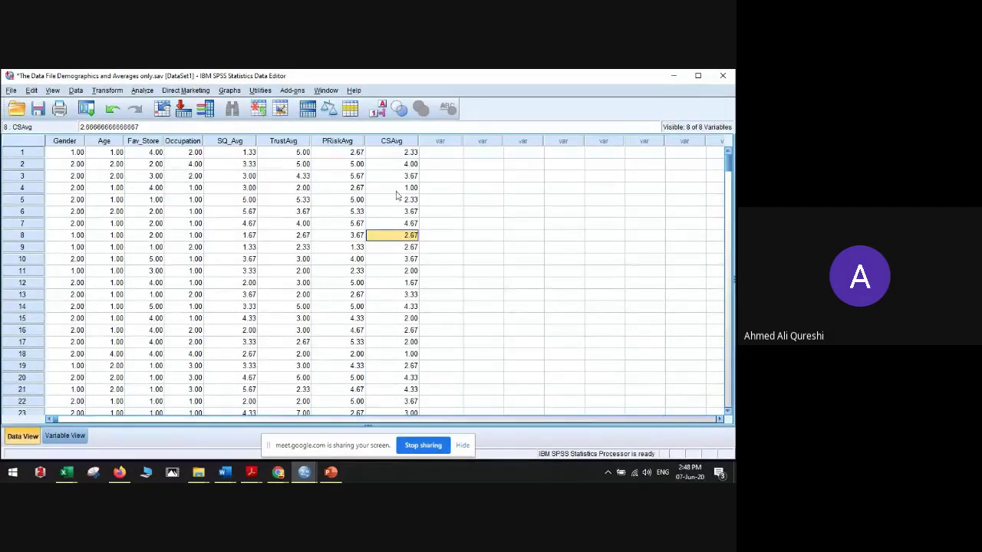
pyautogui.click(374, 282)
# Step: Switch to the blank Word document Document2 and write the relationship "A → B"
pyautogui.moveTo(224, 474)
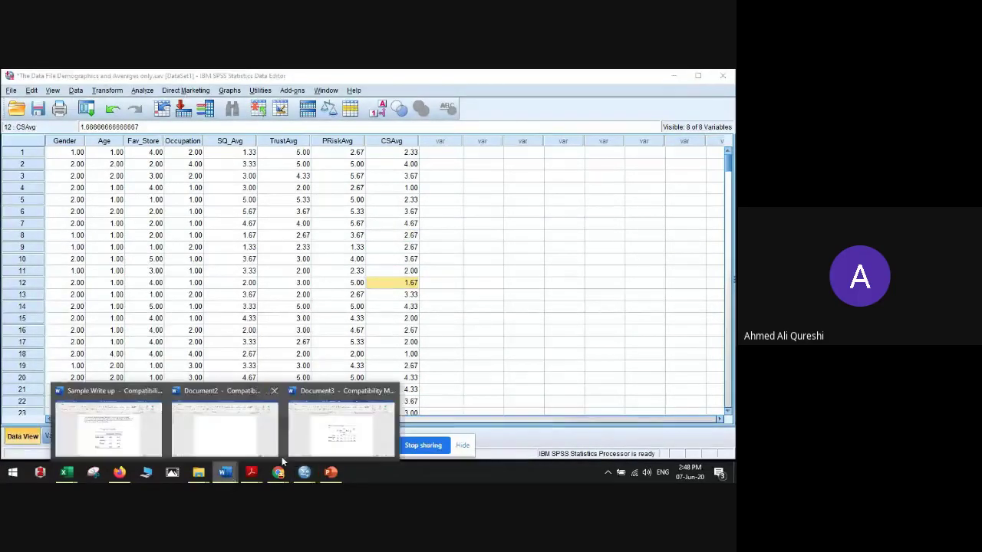
pyautogui.click(330, 433)
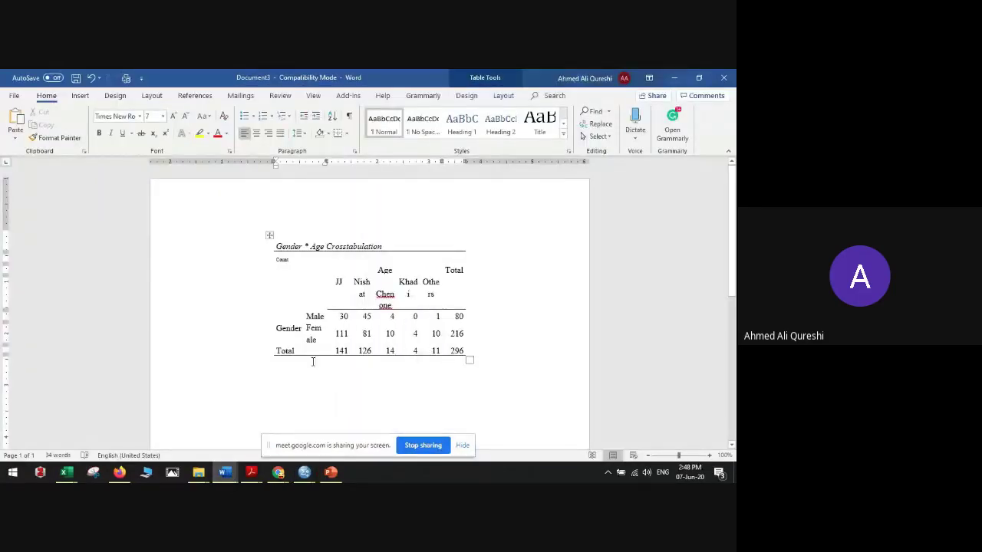
pyautogui.moveTo(225, 473)
pyautogui.click(226, 398)
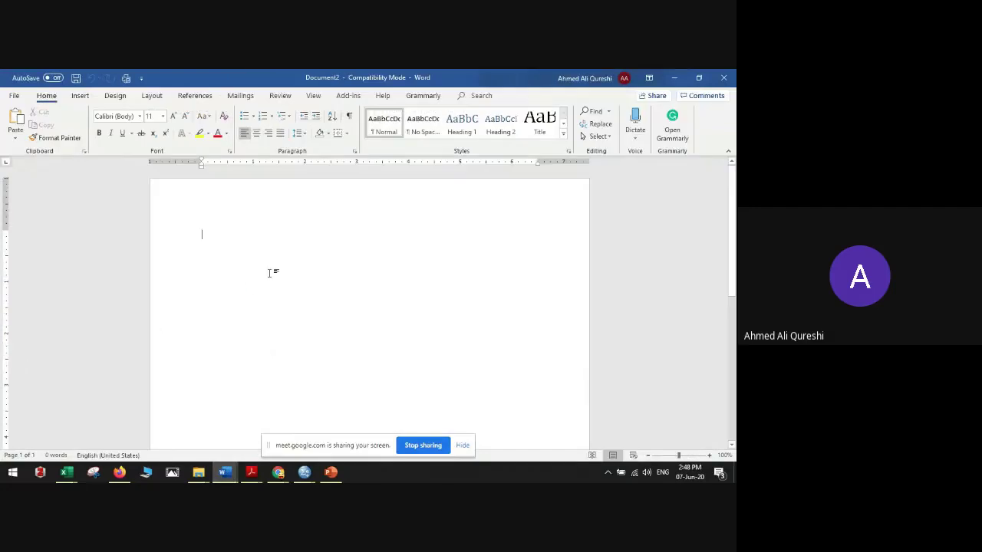
pyautogui.write('A ')
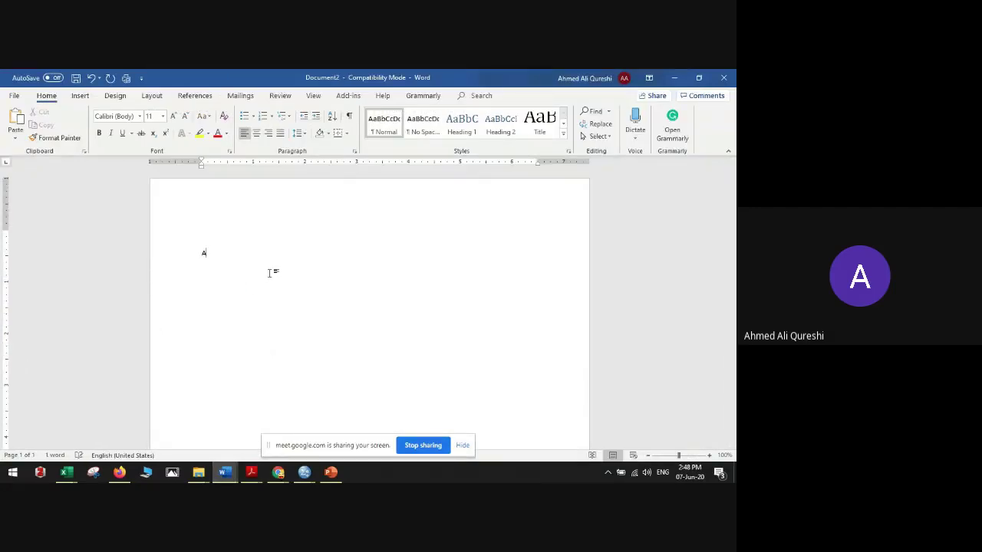
pyautogui.write('--')
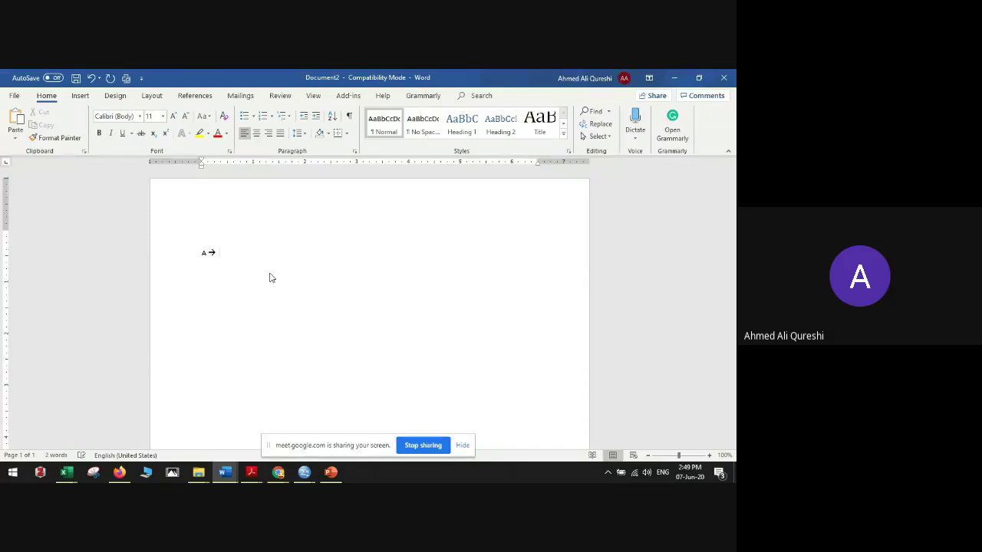
pyautogui.write('B')
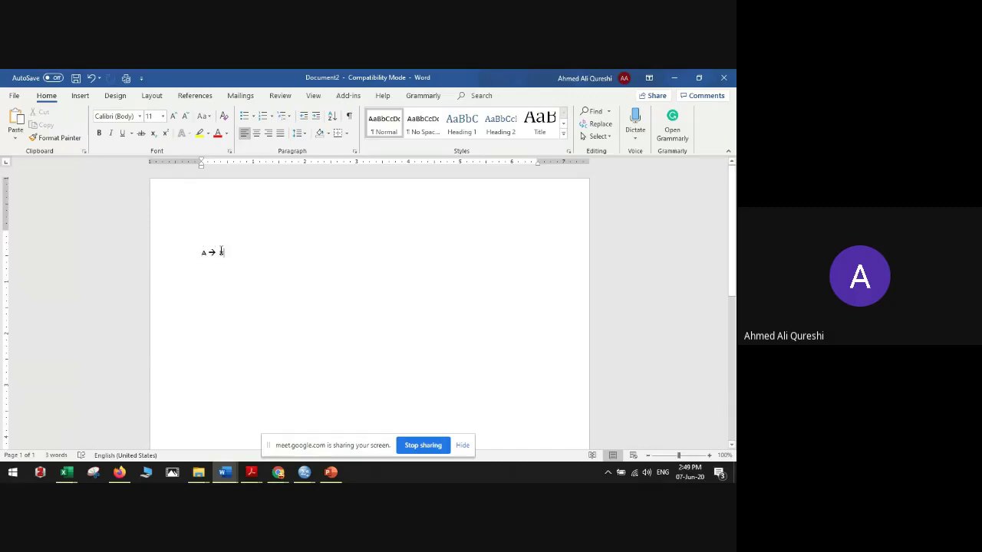
pyautogui.click(204, 253)
pyautogui.doubleClick(223, 253)
pyautogui.click(269, 265)
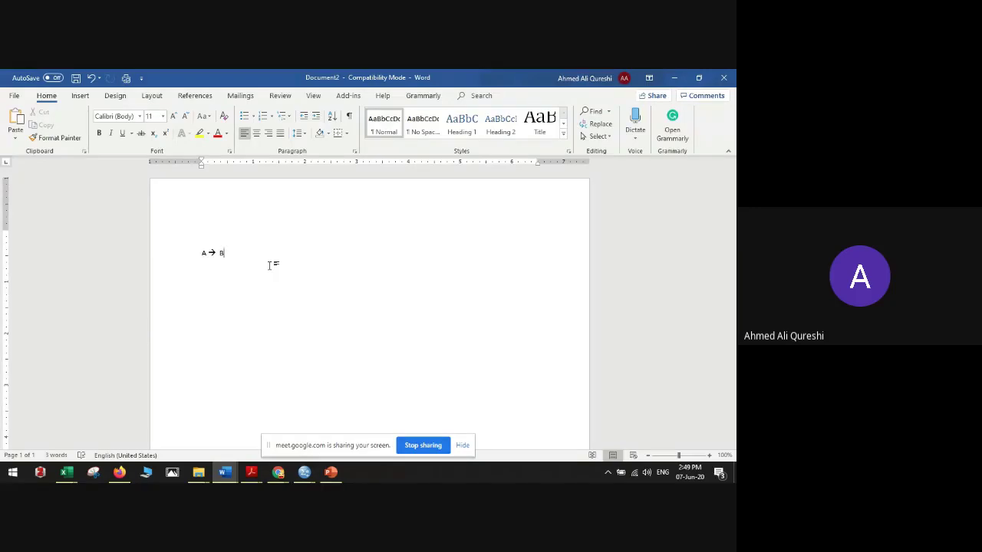
# Step: Add the line "A and B the correlatin is vv high" below the A → B relationship
pyautogui.moveTo(201, 253)
pyautogui.mouseDown()
pyautogui.moveTo(221, 251)
pyautogui.moveTo(210, 255)
pyautogui.mouseUp()
pyautogui.click(224, 252)
pyautogui.press('Return')
pyautogui.write('A and B the con')
pyautogui.write('relatin is vv high')
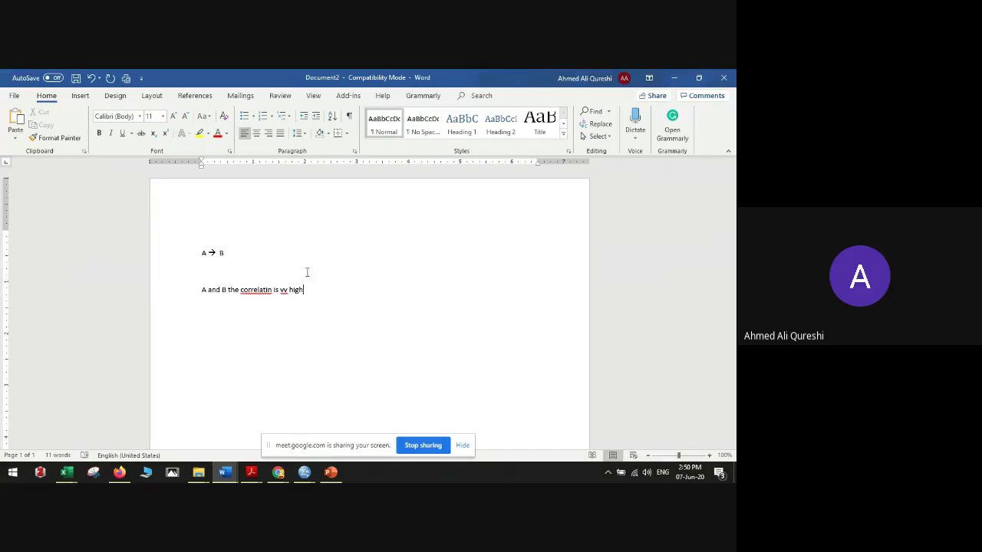
pyautogui.hotkey('ctrl', 'shift', 'Right')
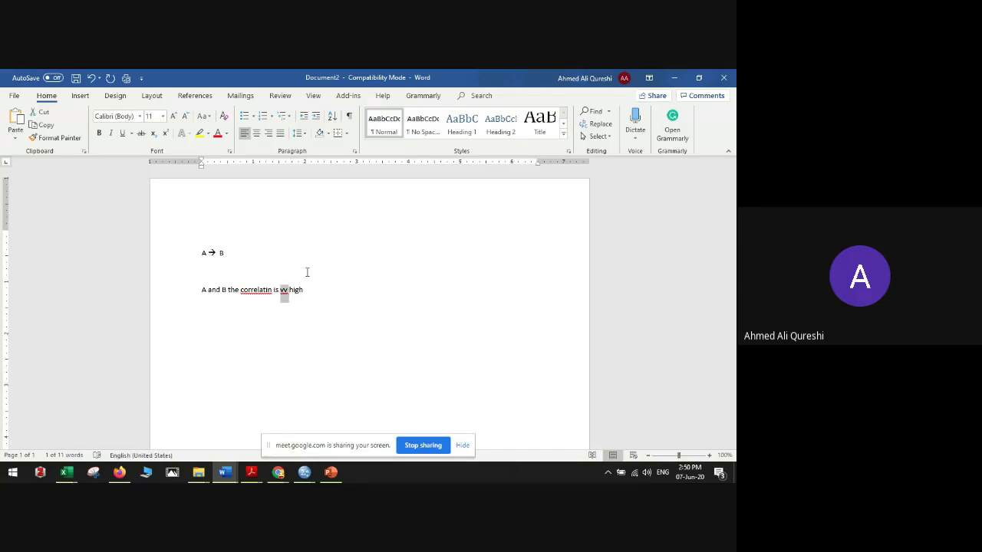
# Step: Add a dashed correlation scale line running from -1 to +1 below the sentence on A and B
pyautogui.press('Down')
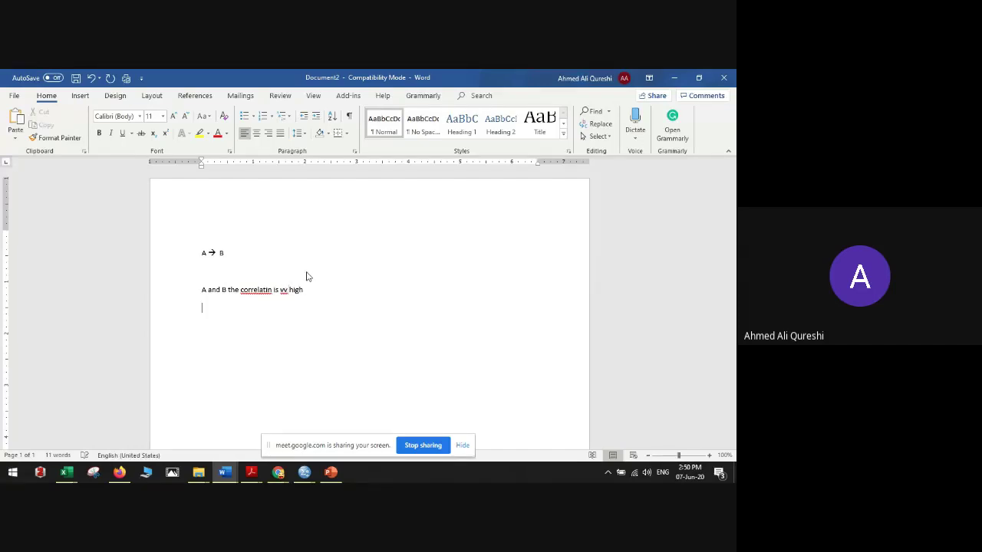
pyautogui.write('-1 ------------------- +1')
pyautogui.doubleClick(202, 326)
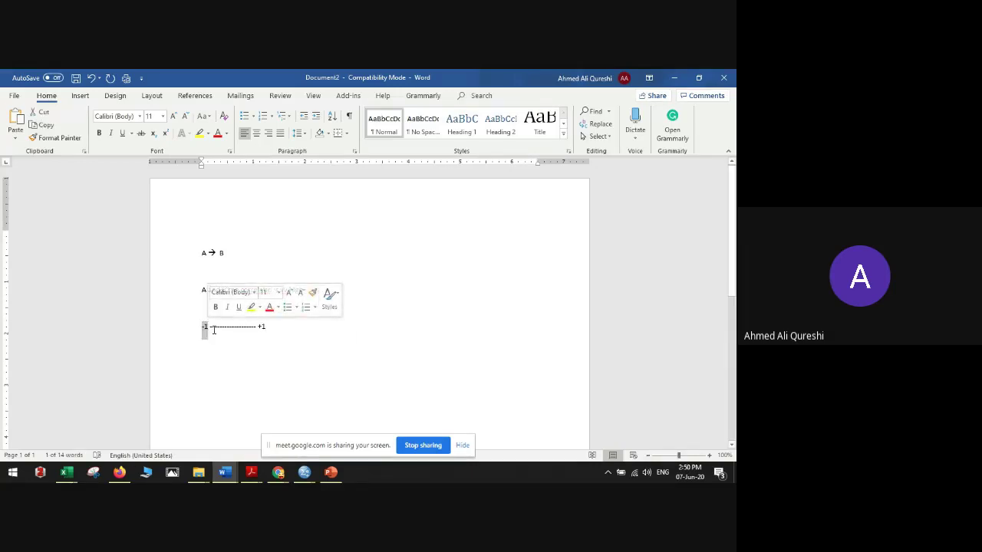
pyautogui.moveTo(213, 330); pyautogui.dragTo(215, 334)
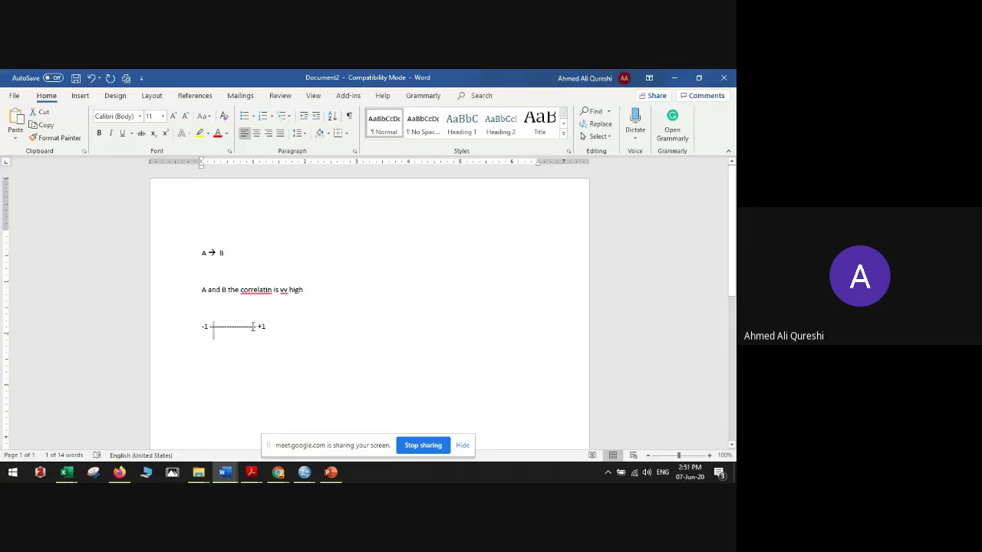
pyautogui.moveTo(253, 327); pyautogui.dragTo(266, 328)
pyautogui.click(206, 253)
pyautogui.tripleClick(211, 253)
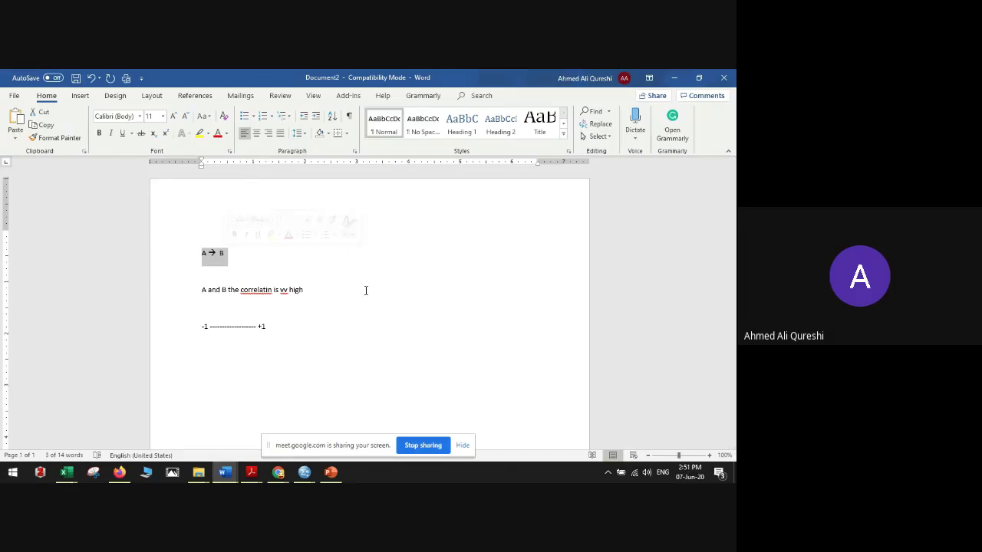
pyautogui.doubleClick(260, 329)
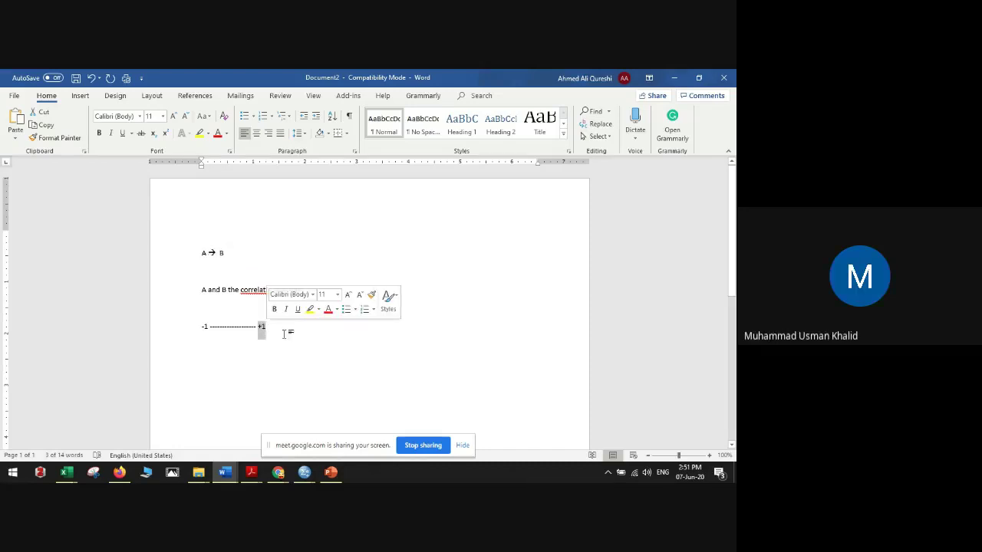
pyautogui.click(284, 338)
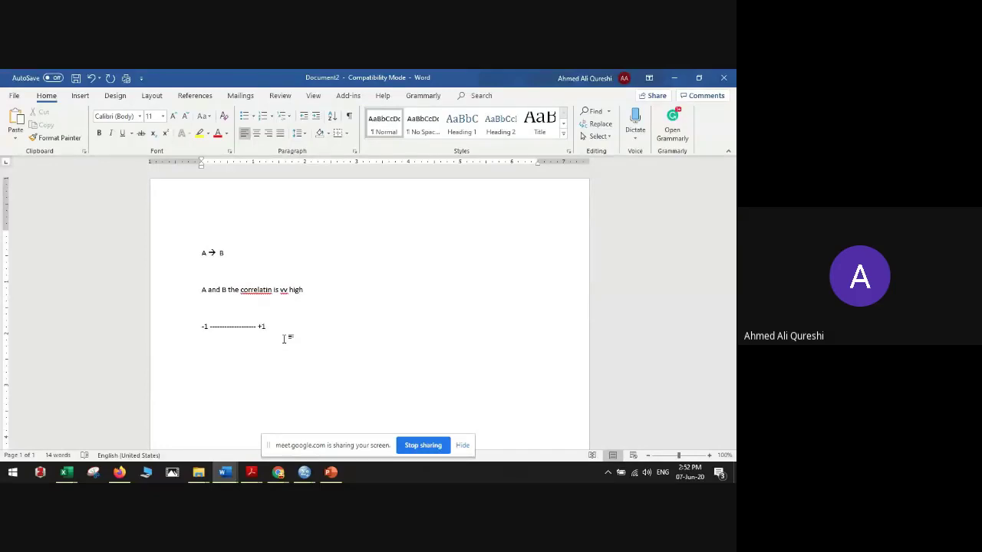
# Step: Insert a table with three columns and four rows below the correlation scale line
pyautogui.press('Return')
pyautogui.click(81, 97)
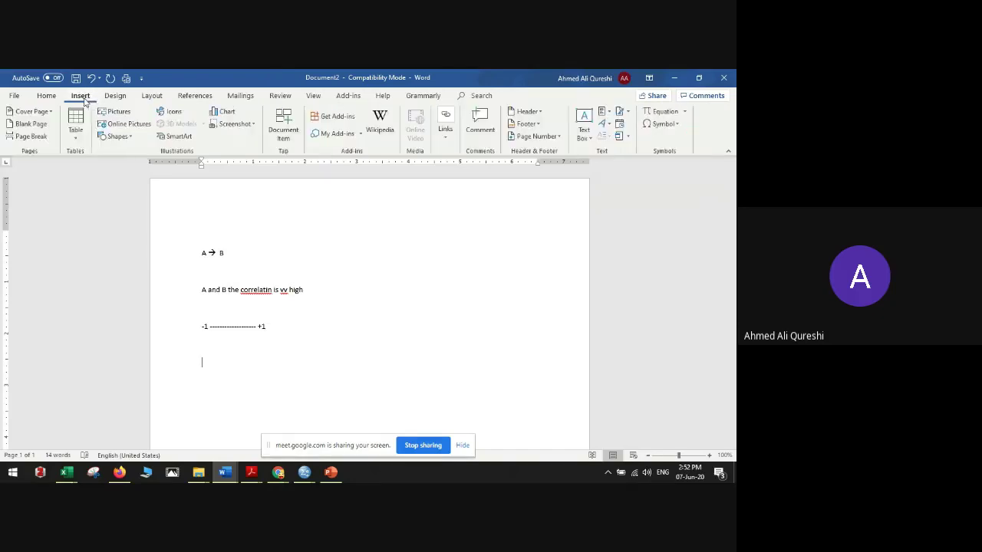
pyautogui.click(81, 117)
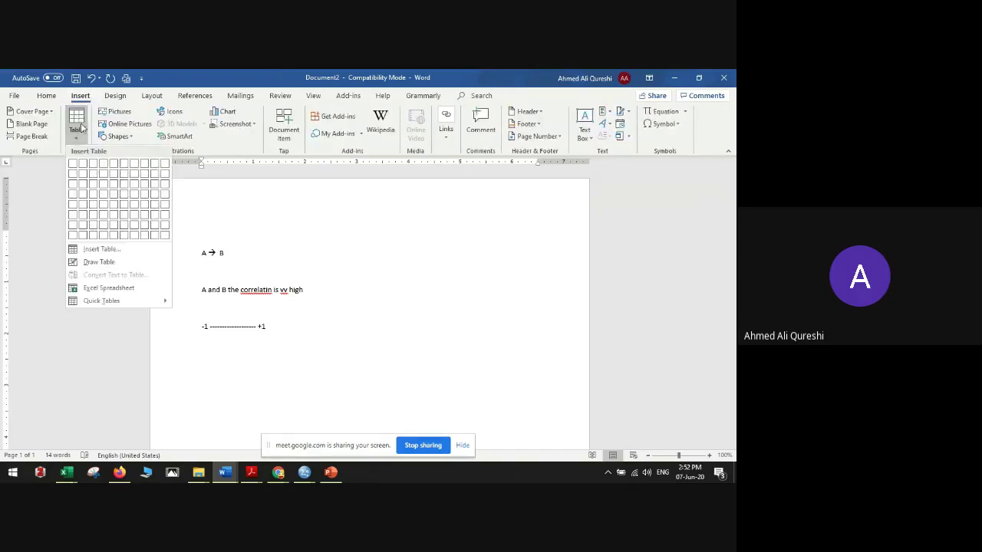
pyautogui.click(94, 199)
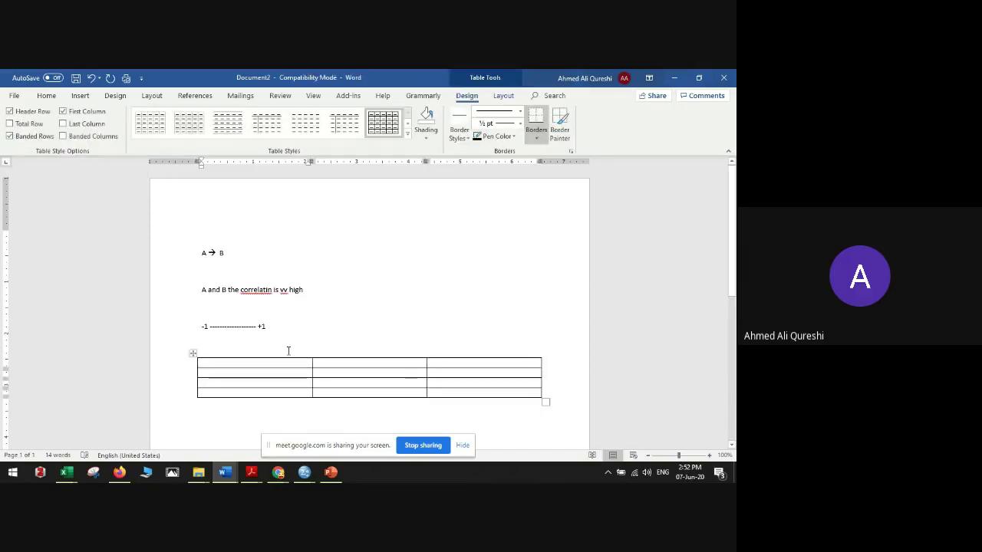
# Step: Fill the table's second and third rows with Male 312 and Female 112
pyautogui.press('Down')
pyautogui.write('Male')
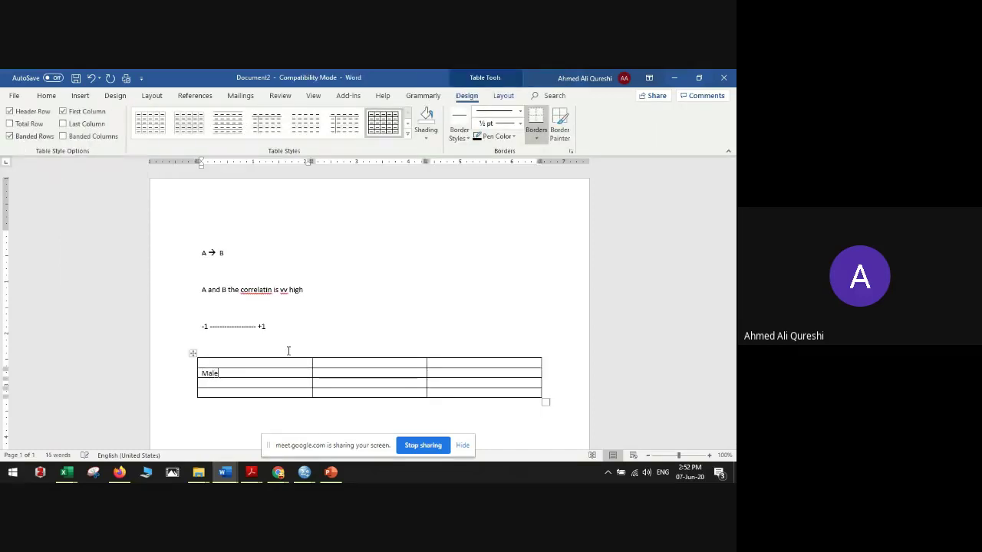
pyautogui.press('Tab')
pyautogui.write('312')
pyautogui.press('Tab')
pyautogui.press('Tab')
pyautogui.write('Female')
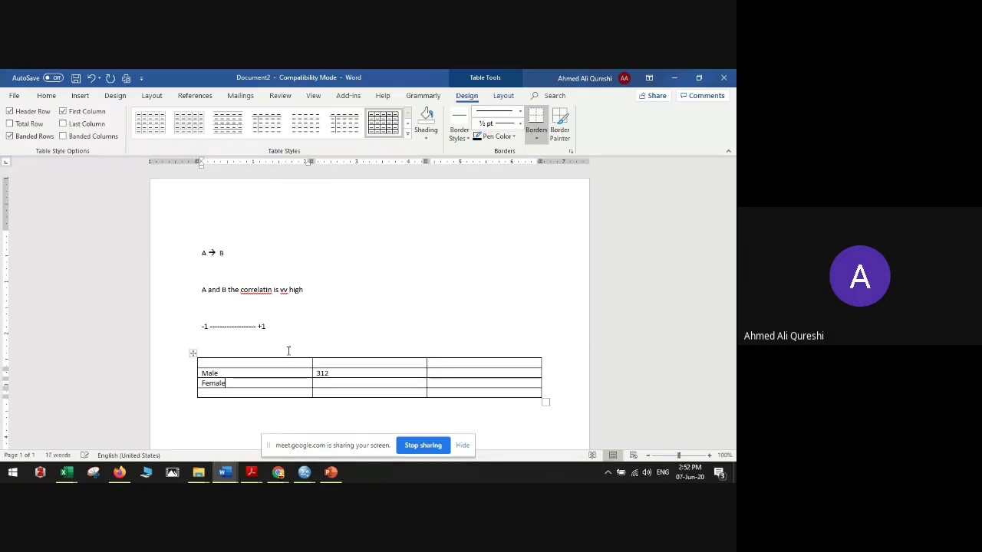
pyautogui.press('Tab')
pyautogui.write('1')
pyautogui.press('Tab')
# Step: Enter the total 424 in the second column of the table's last row
pyautogui.press('Up')
pyautogui.press('Up')
pyautogui.press('Left')
pyautogui.press('Tab')
pyautogui.press('Left')
pyautogui.press('Left')
pyautogui.write('424')
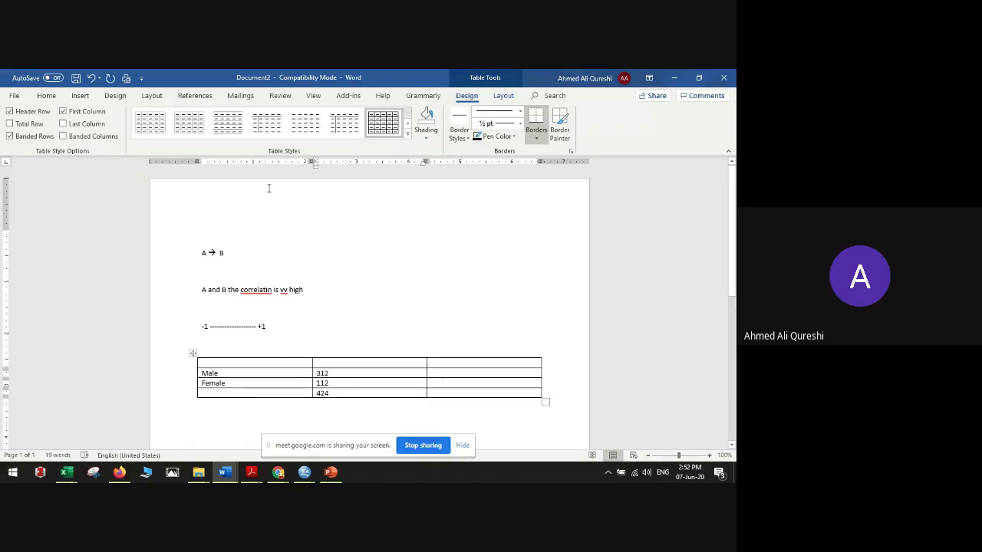
pyautogui.click(471, 351)
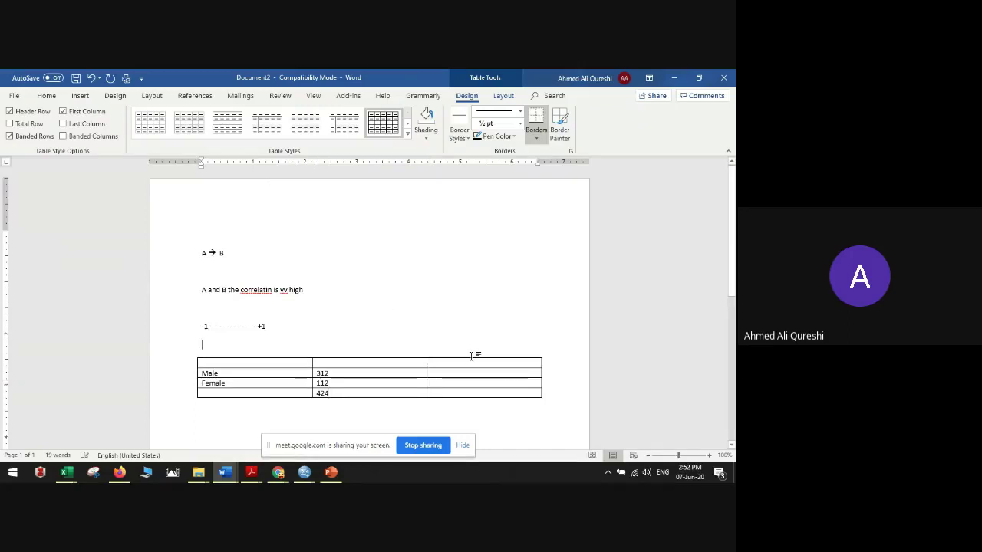
pyautogui.click(359, 388)
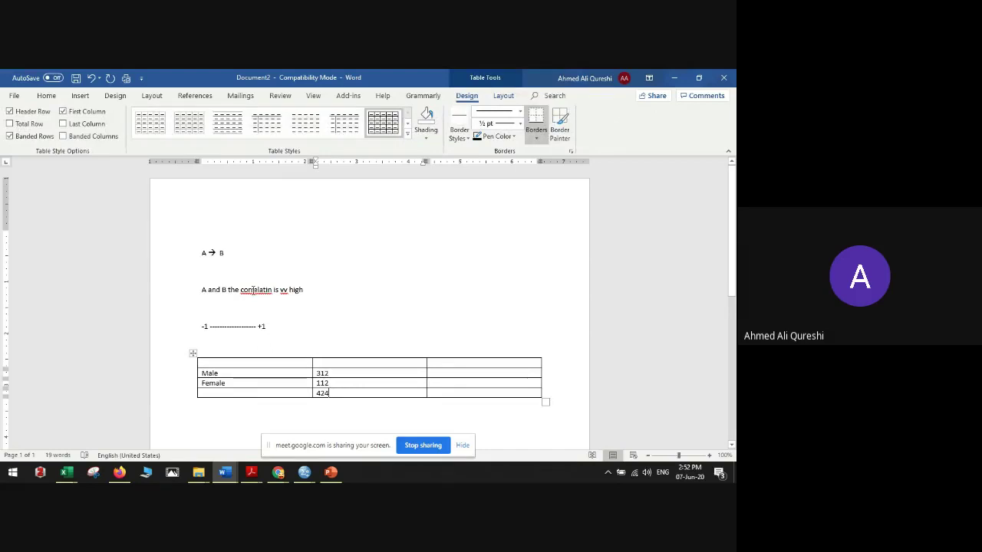
pyautogui.moveTo(241, 289); pyautogui.dragTo(312, 290)
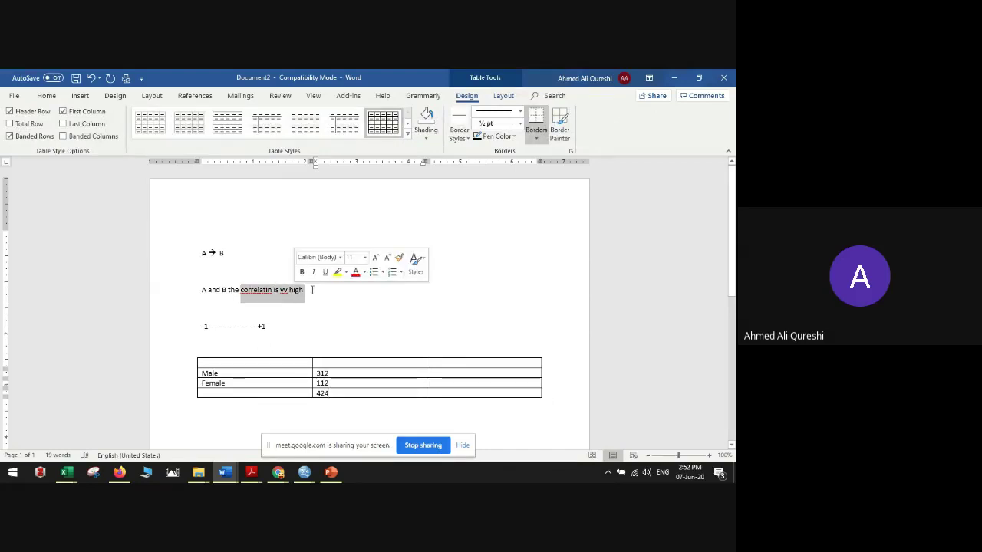
pyautogui.click(312, 290)
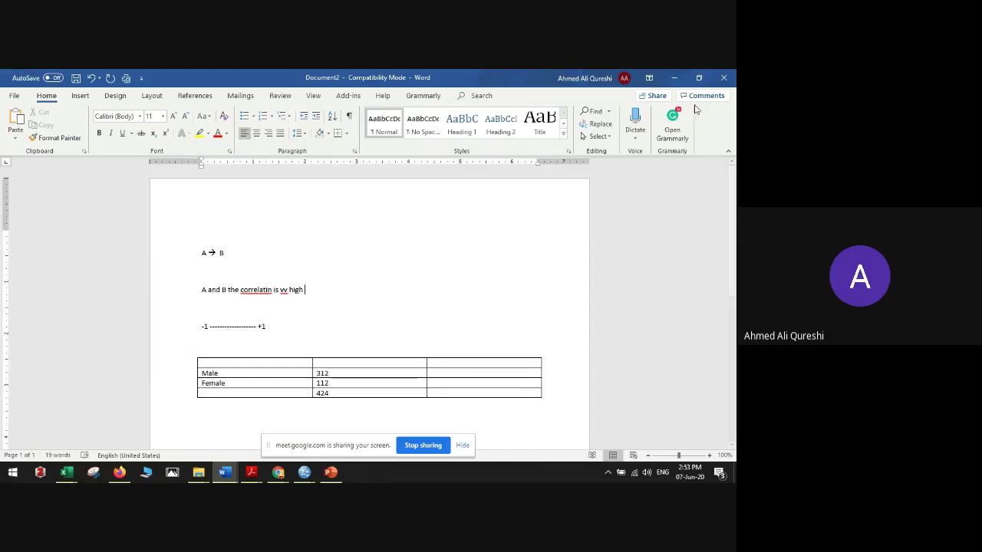
# Step: Minimize both Word documents and select the first case's SQ_Avg value in the SPSS data file
pyautogui.click(677, 78)
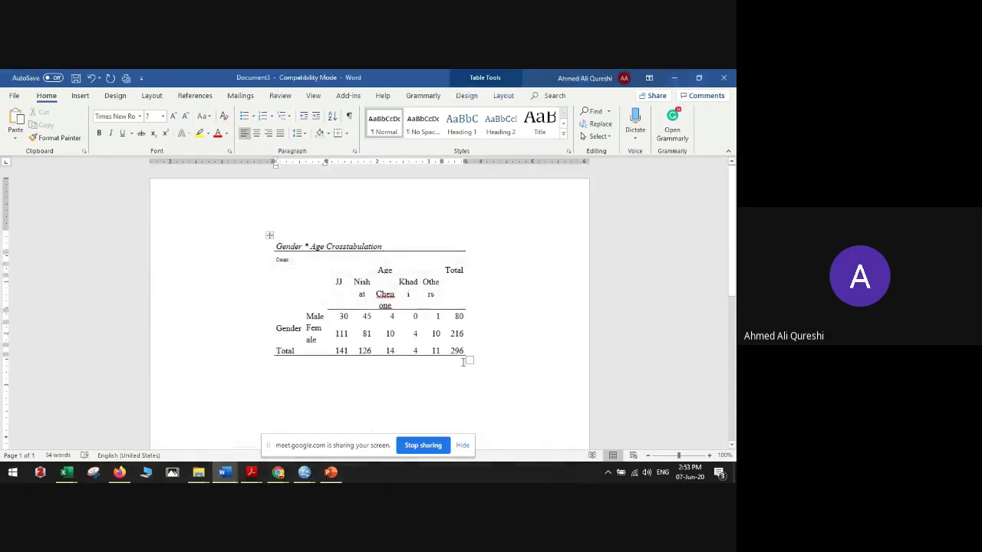
pyautogui.click(677, 78)
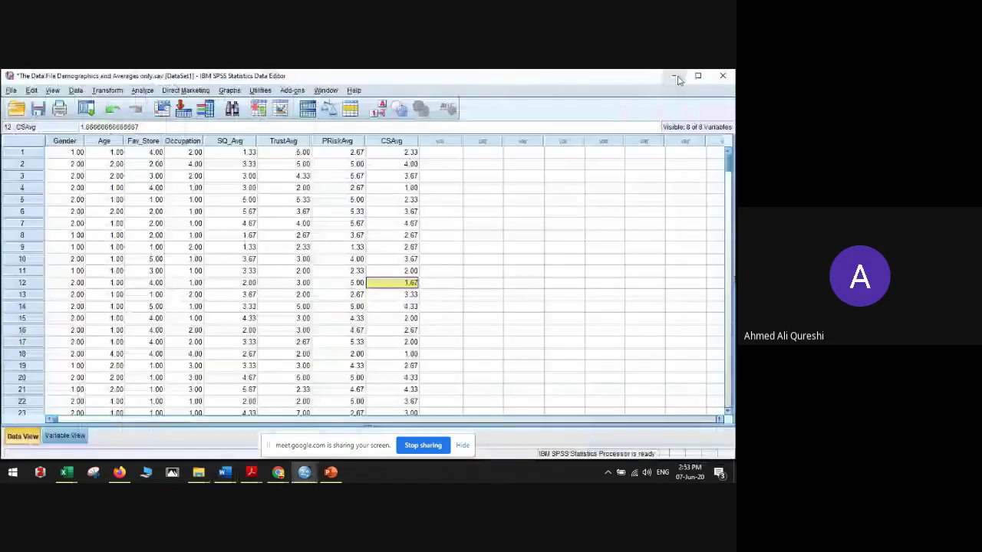
pyautogui.click(228, 154)
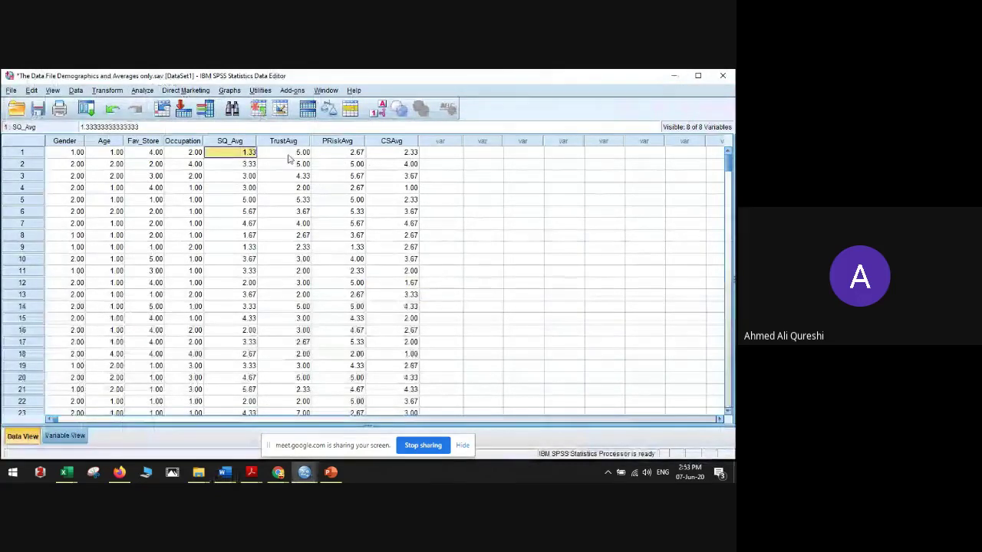
pyautogui.click(345, 163)
pyautogui.press('Right')
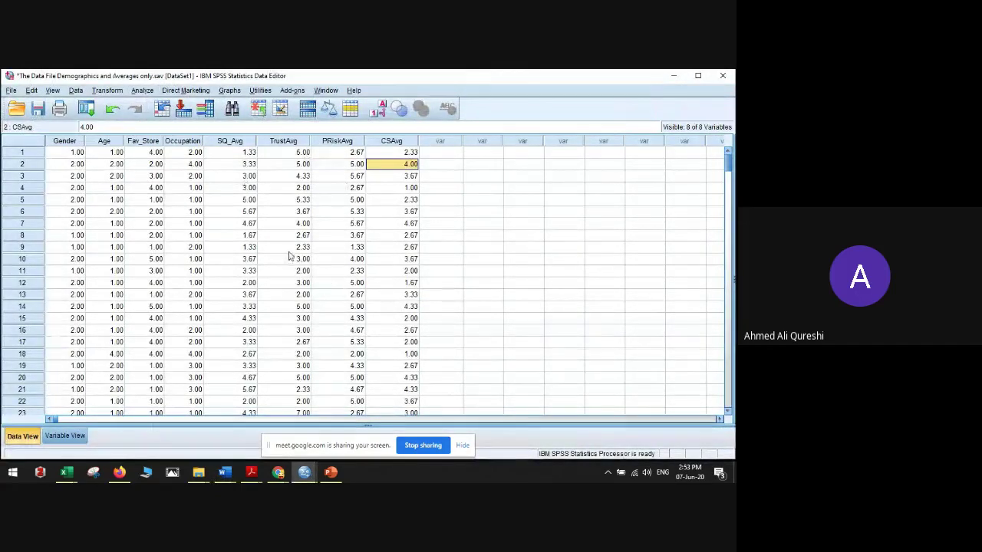
pyautogui.click(395, 258)
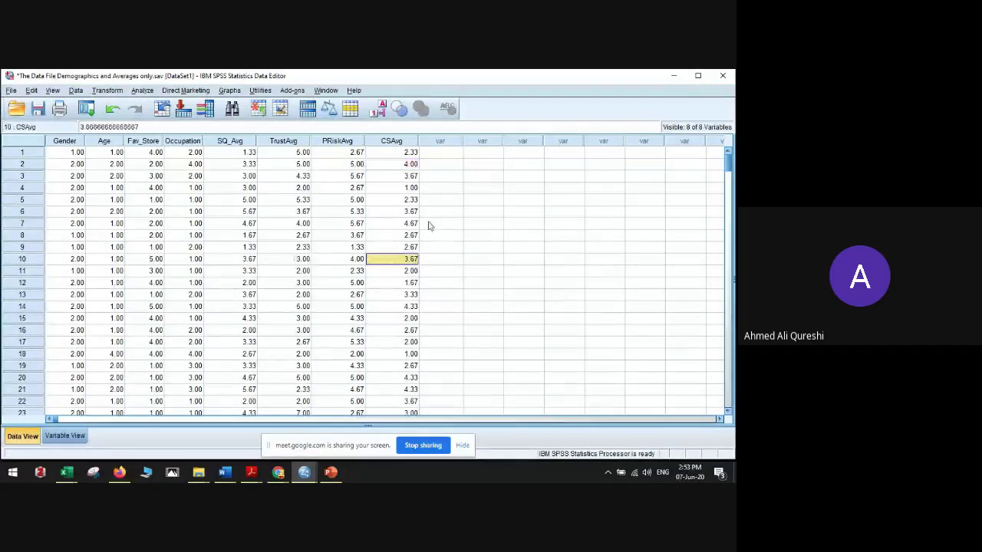
# Step: Run a two-tailed bivariate Pearson correlation on SQ_Avg, TrustAvg, PRiskAvg and CSAvg, with significant correlations flagged
pyautogui.click(142, 90)
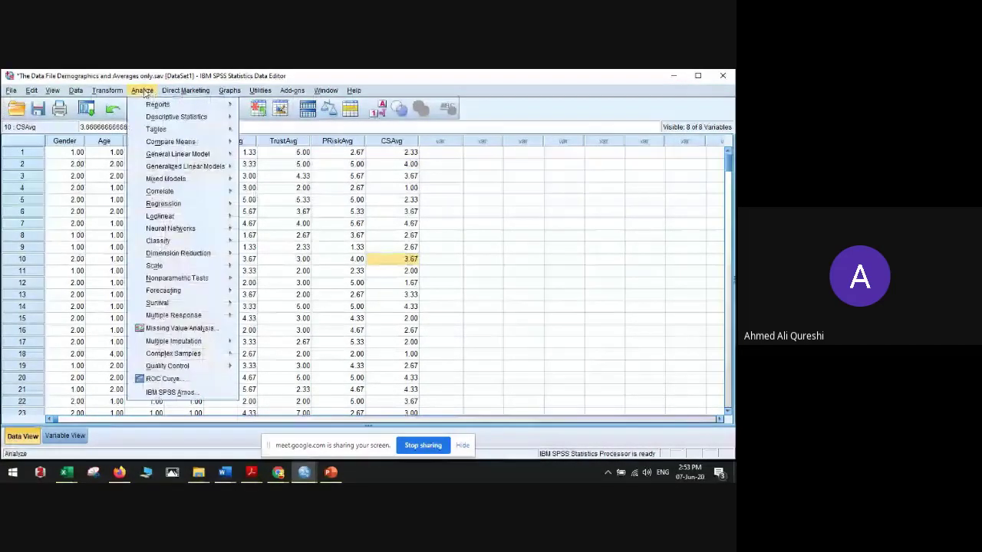
pyautogui.moveTo(201, 191)
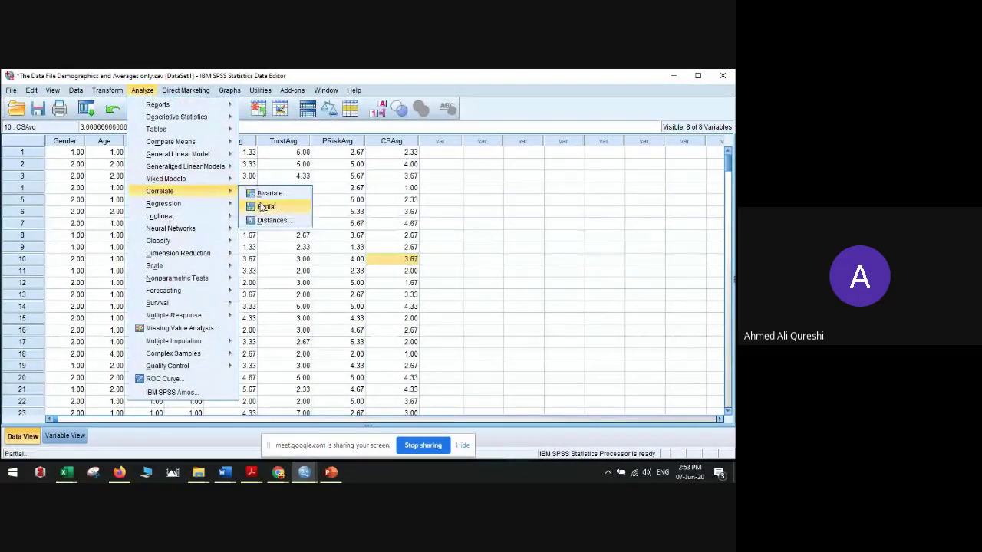
pyautogui.click(282, 196)
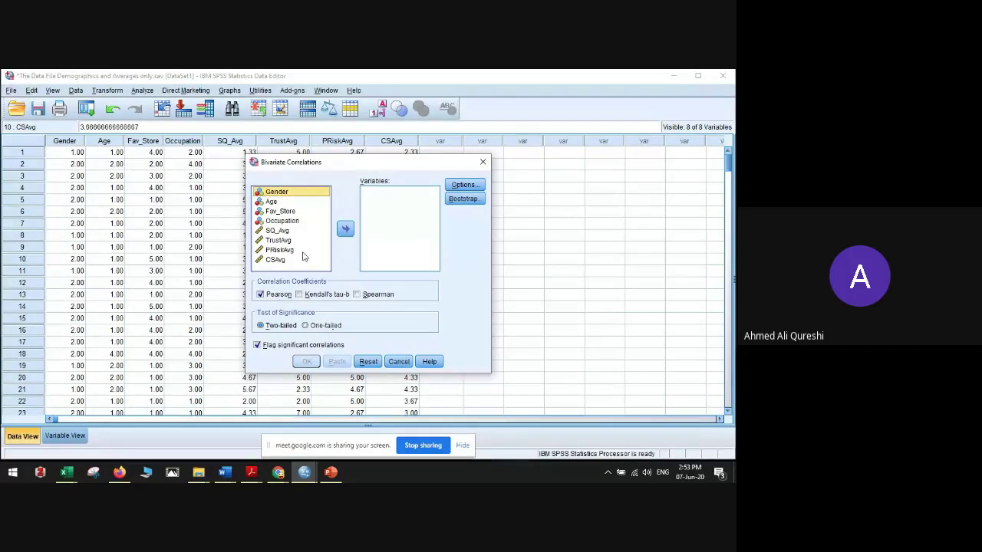
pyautogui.click(289, 233)
pyautogui.hotkey('shift', 'Down')
pyautogui.hotkey('shift', 'Down')
pyautogui.hotkey('shift', 'Down')
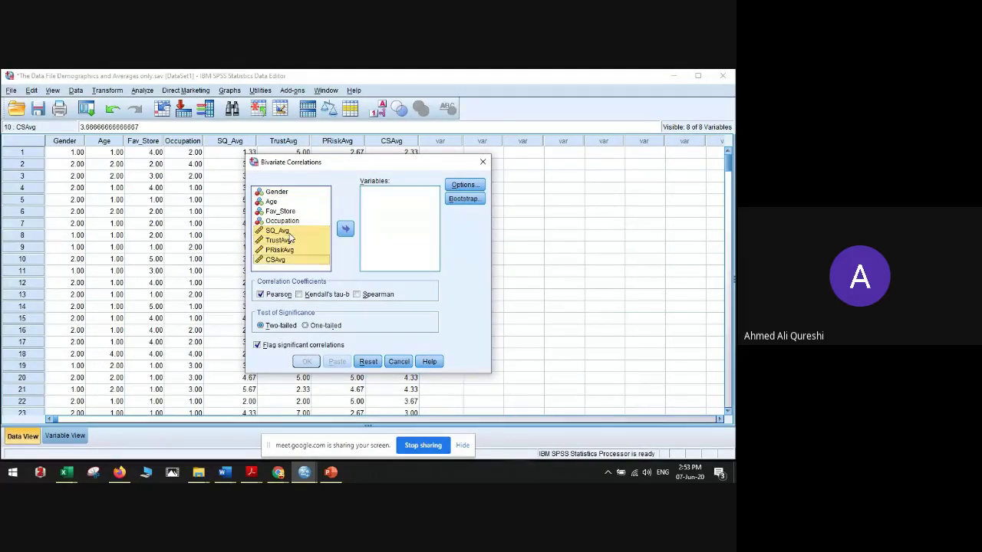
pyautogui.click(345, 230)
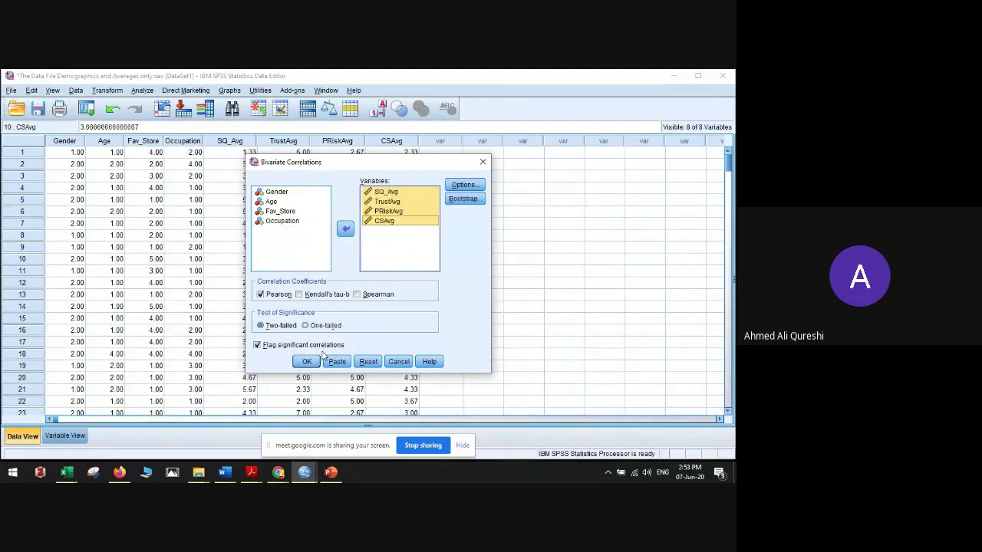
pyautogui.click(258, 345)
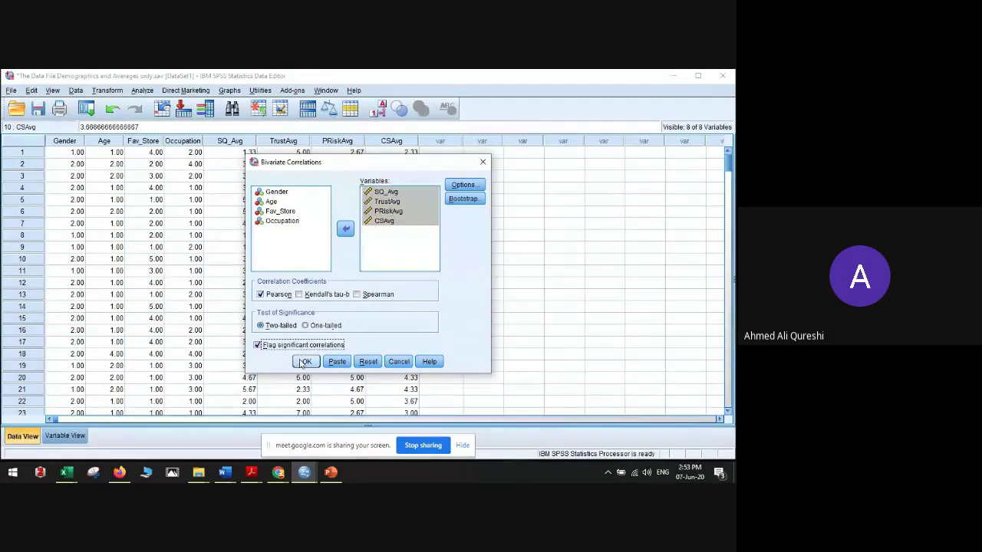
pyautogui.click(307, 360)
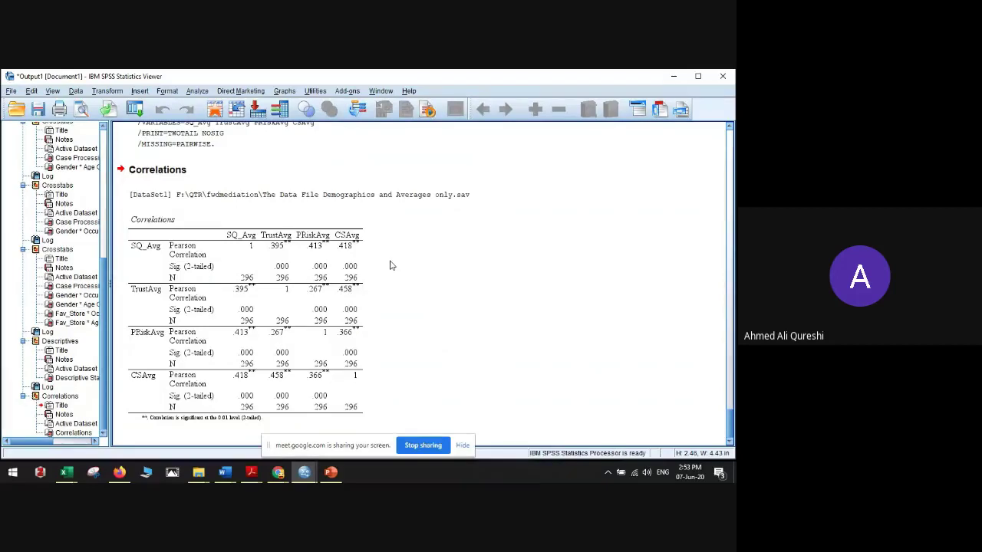
# Step: Review the Correlations table in the output and copy it
pyautogui.click(295, 250)
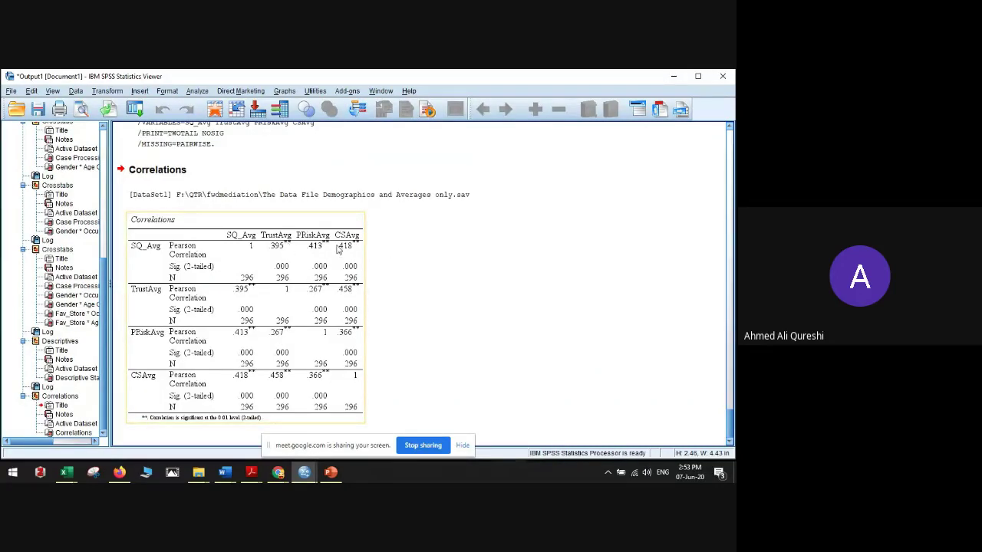
pyautogui.click(173, 428)
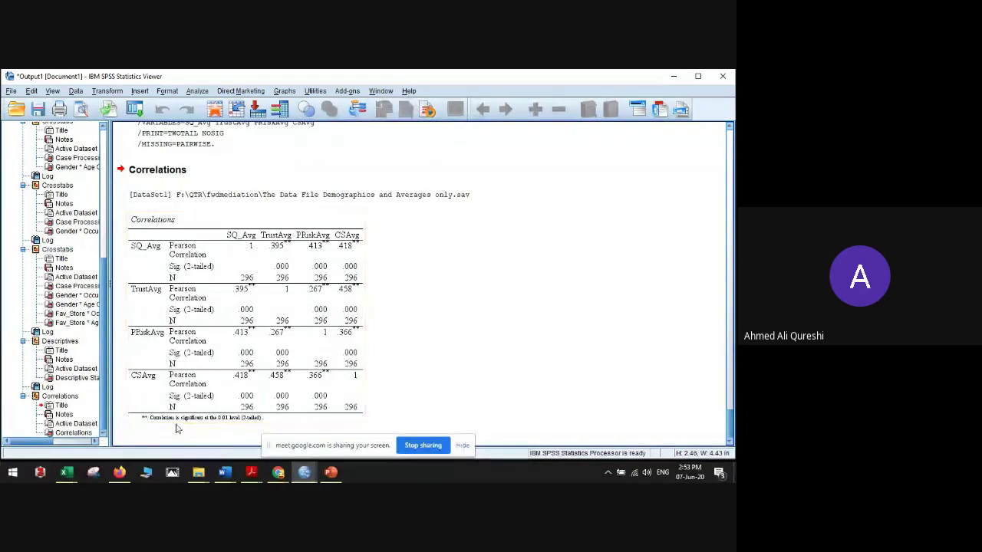
pyautogui.click(175, 420)
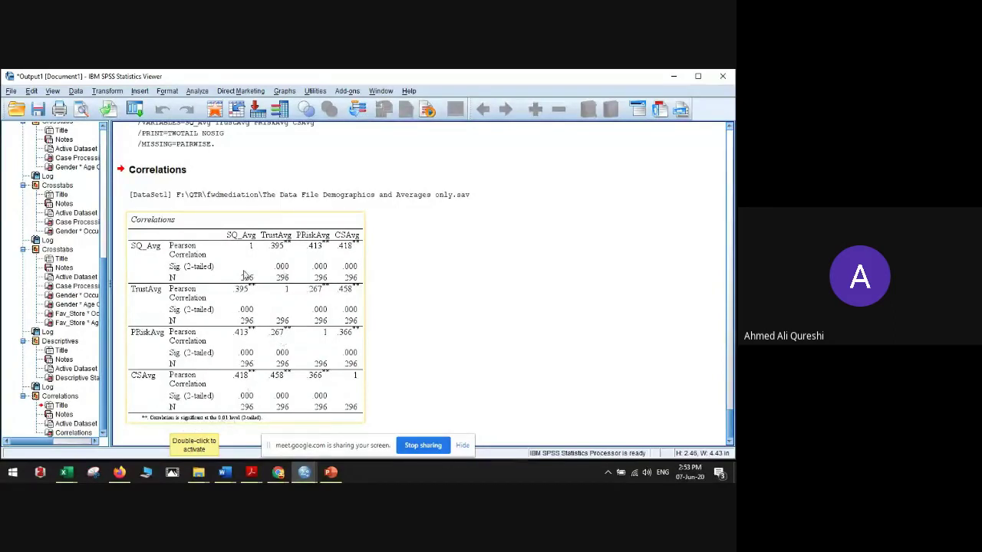
pyautogui.click(391, 284)
pyautogui.click(291, 285)
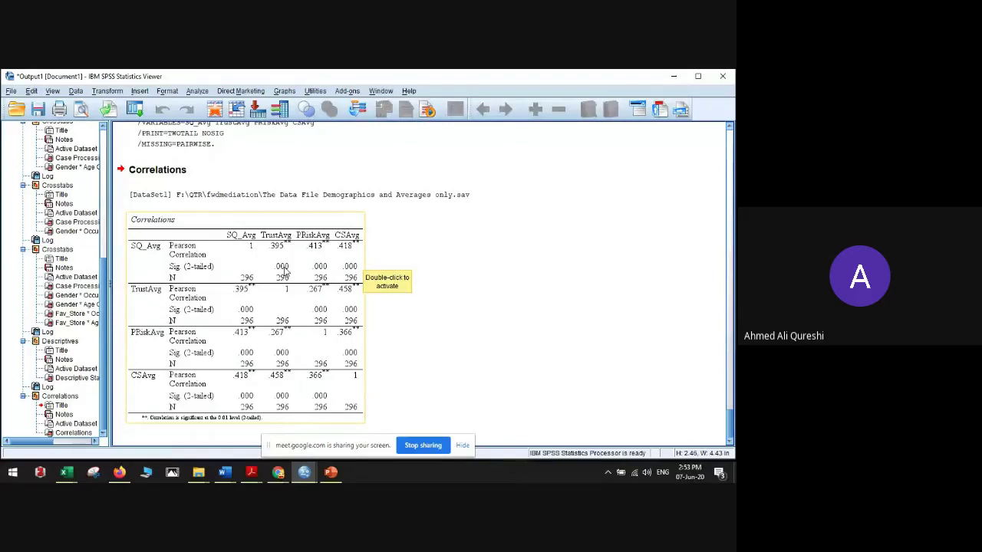
pyautogui.rightClick(286, 270)
pyautogui.click(316, 288)
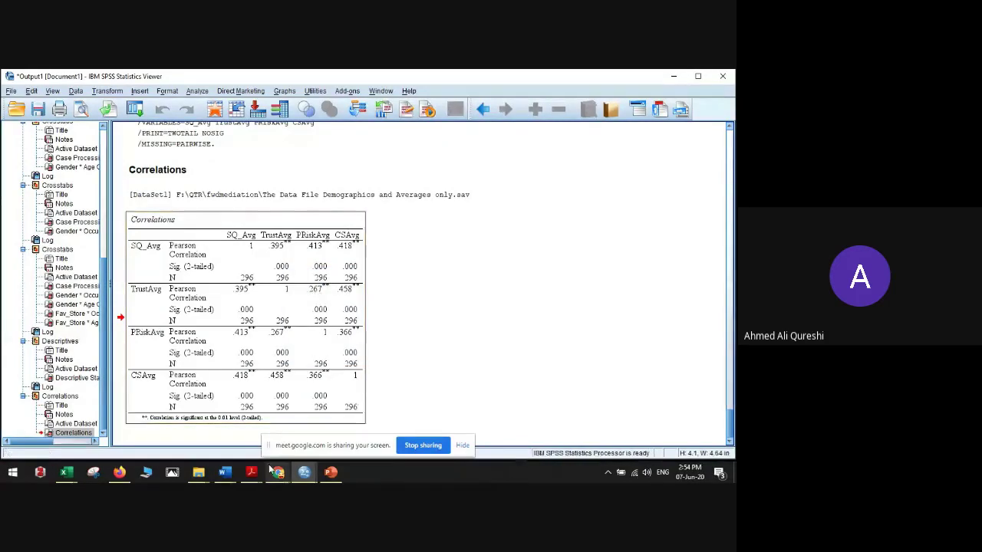
# Step: Switch to the Word document and paste the Correlations table below the Gender * Age crosstabulation, leaving blank lines between them
pyautogui.click(226, 473)
pyautogui.click(329, 436)
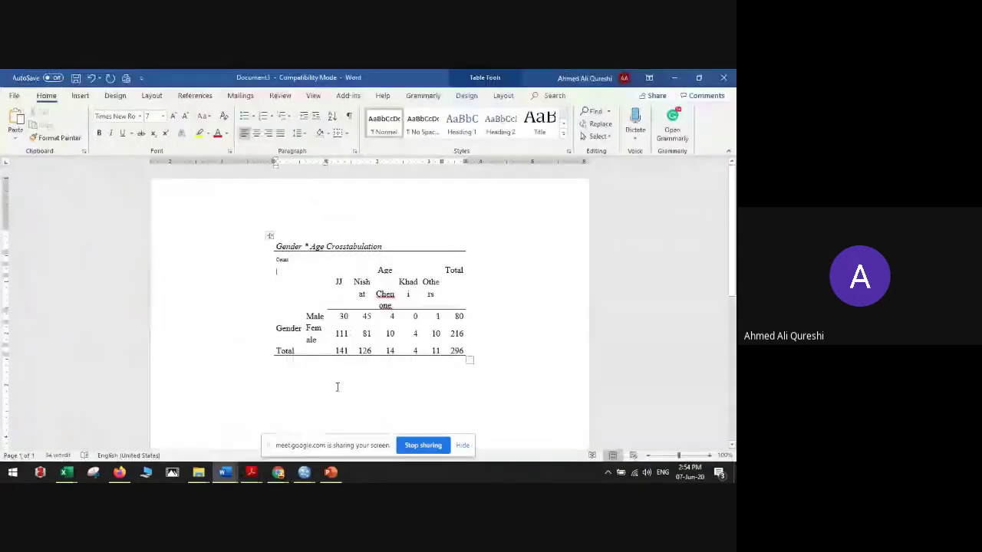
pyautogui.click(357, 376)
pyautogui.press('Return')
pyautogui.press('Return')
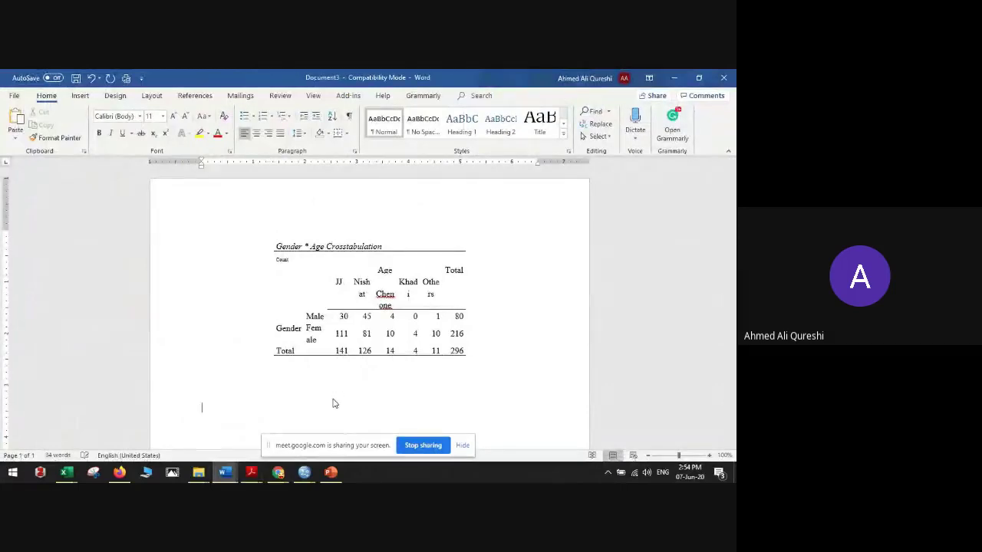
pyautogui.scroll(-2, 287, 357)
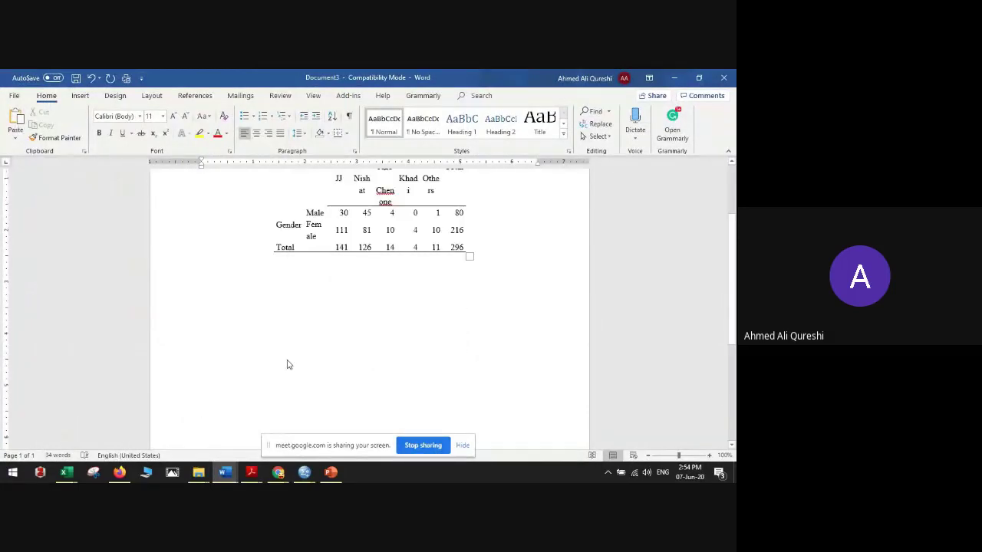
pyautogui.hotkey('ctrl', 'v')
pyautogui.scroll(1, 345, 296)
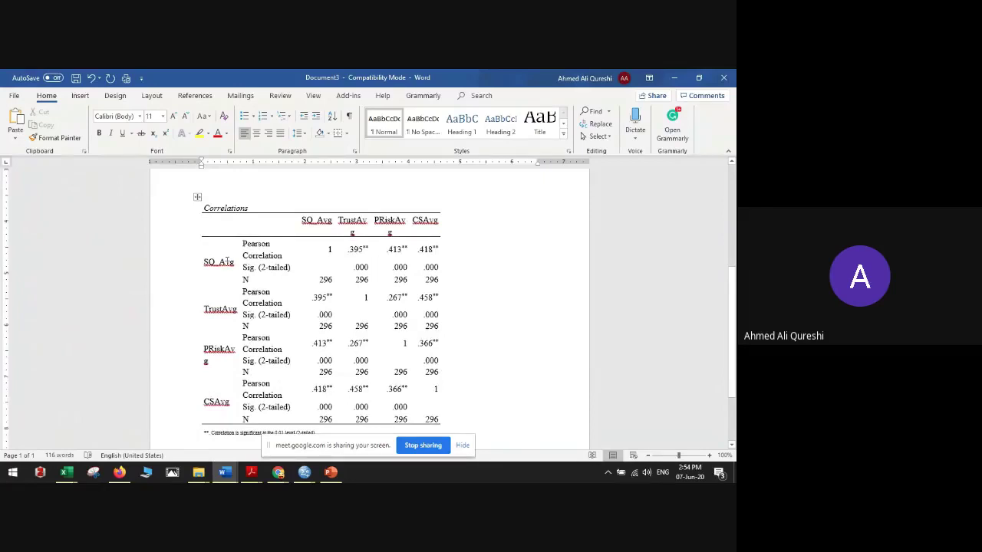
# Step: Examine SQ_Avg's Pearson correlations with itself, TrustAvg, PRiskAvg and CSAvg in the pasted table
pyautogui.moveTo(204, 263); pyautogui.dragTo(214, 263)
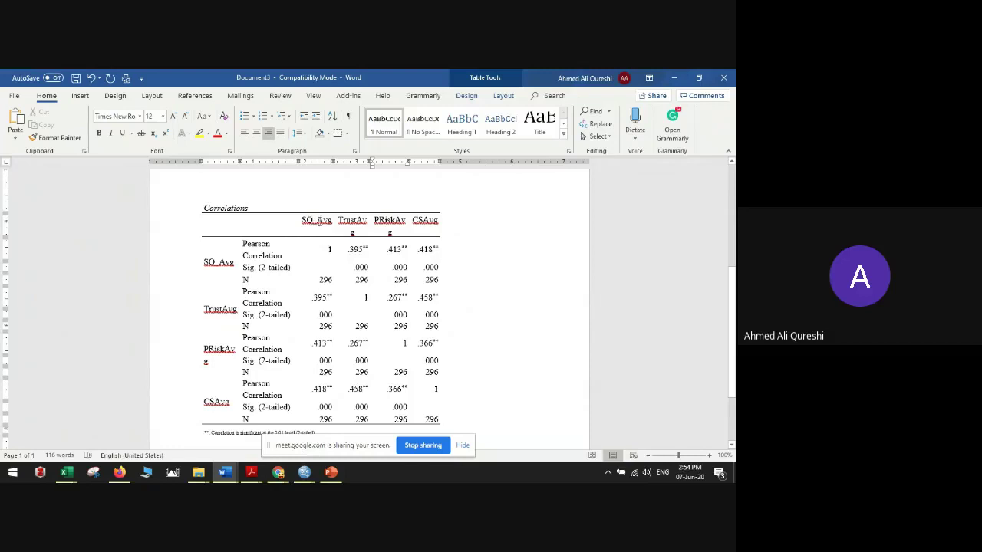
pyautogui.doubleClick(316, 220)
pyautogui.click(318, 260)
pyautogui.doubleClick(329, 249)
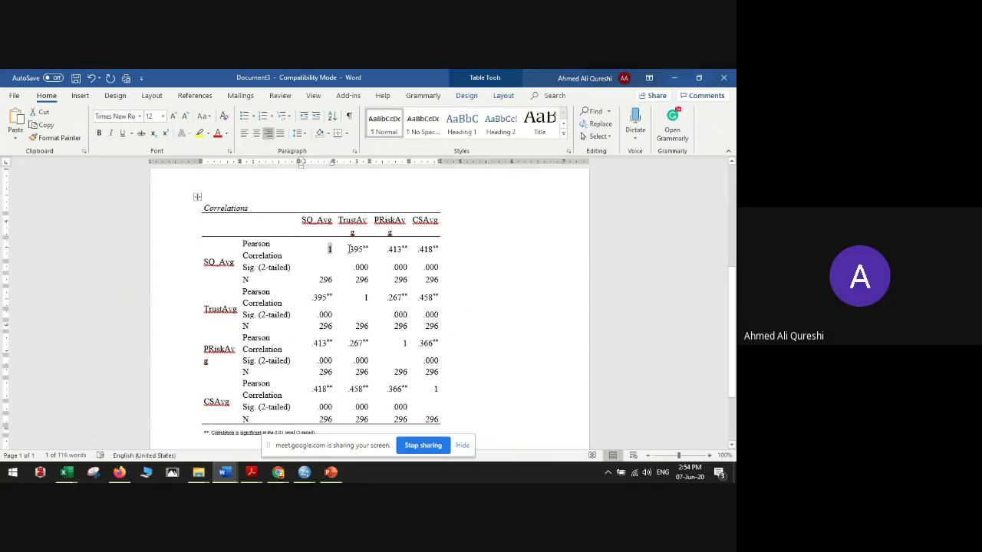
pyautogui.moveTo(348, 249); pyautogui.dragTo(369, 250)
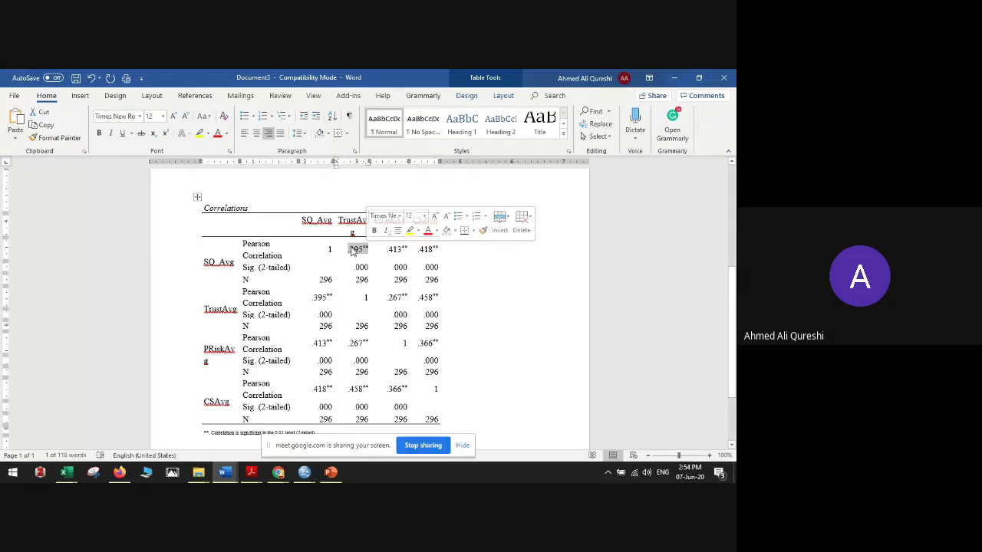
pyautogui.click(355, 253)
pyautogui.moveTo(364, 247); pyautogui.dragTo(369, 247)
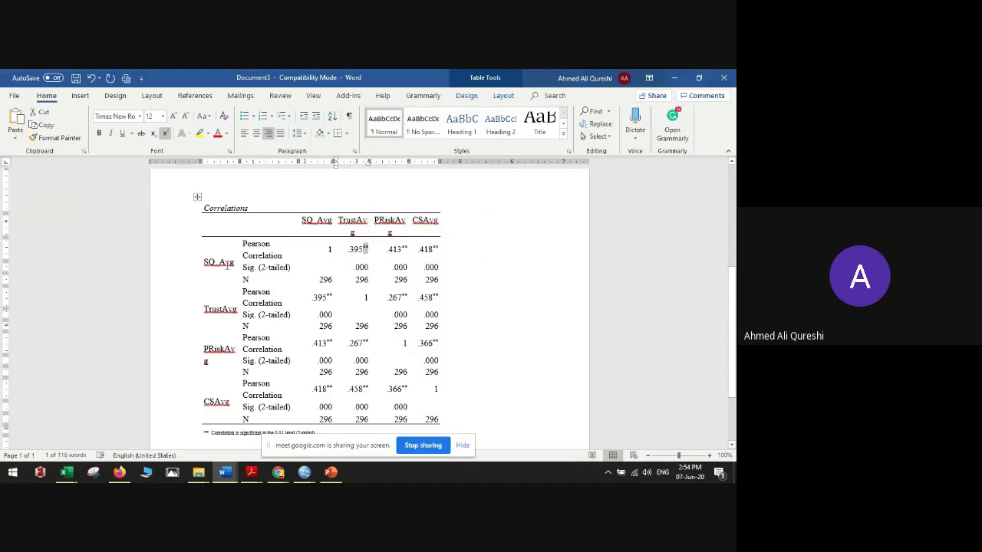
pyautogui.click(398, 250)
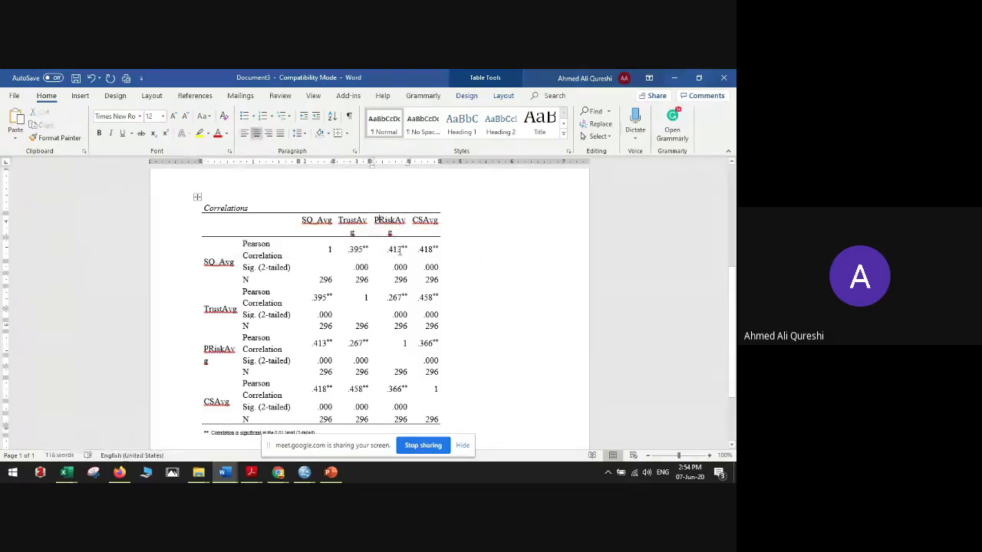
pyautogui.doubleClick(399, 250)
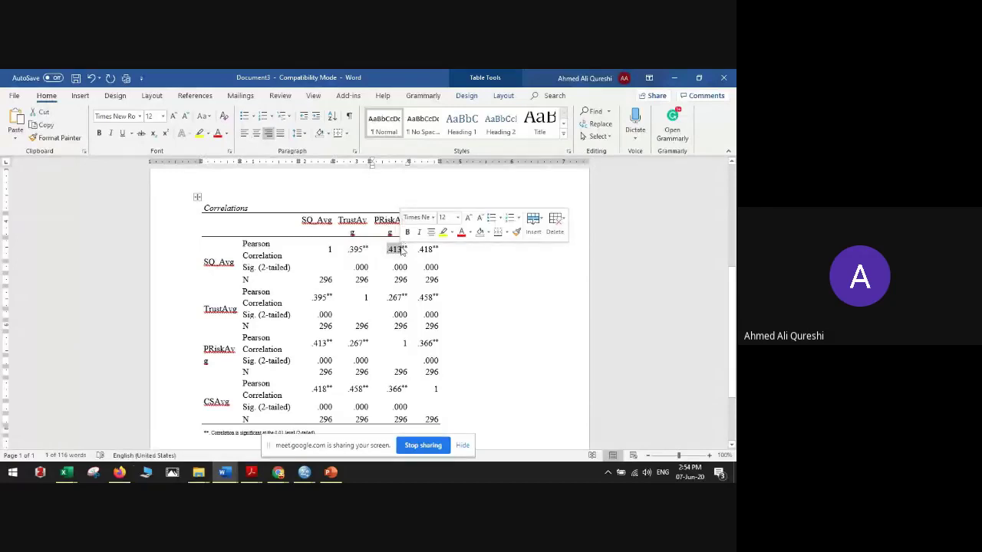
pyautogui.click(403, 248)
pyautogui.doubleClick(426, 249)
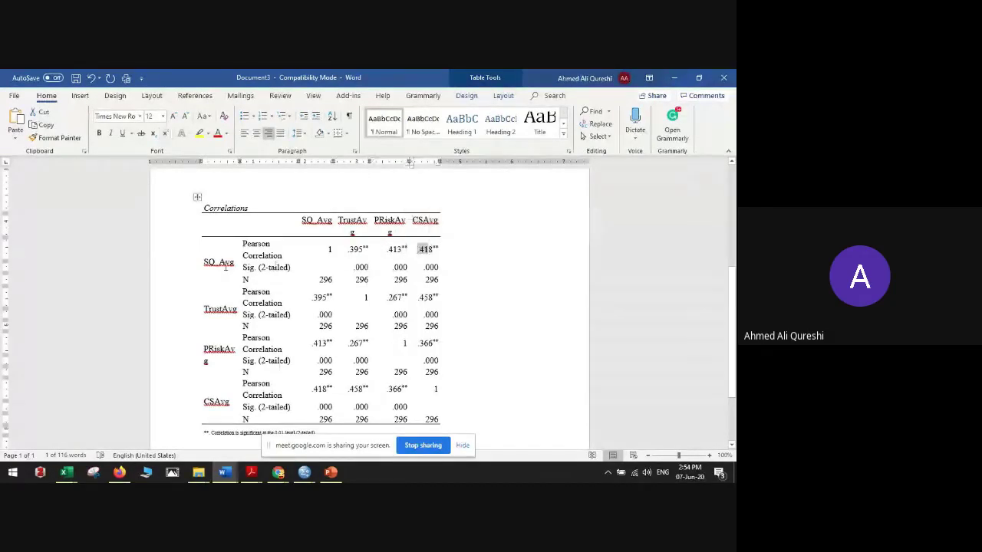
pyautogui.click(438, 249)
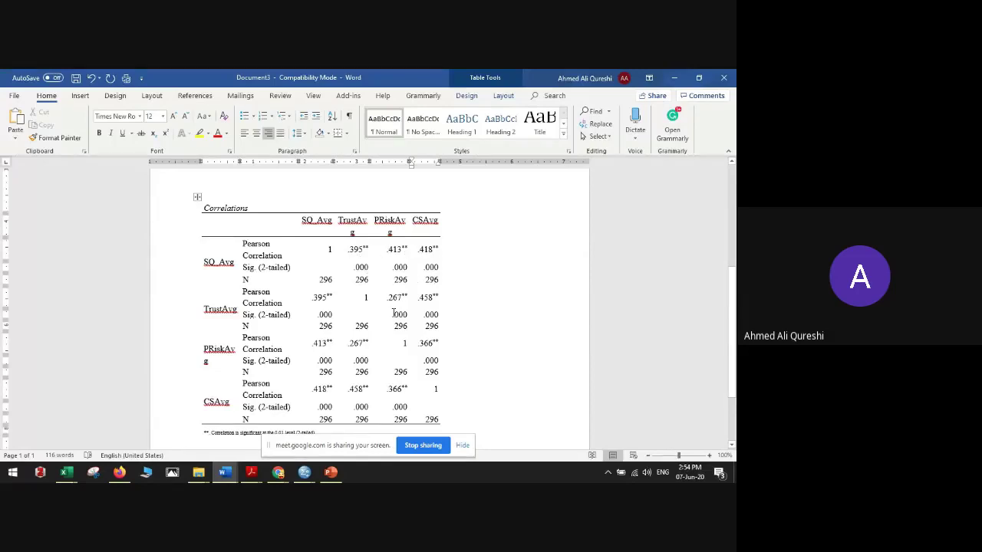
# Step: Check the significance asterisks on the correlation coefficients against the footnote beneath the table
pyautogui.click(409, 344)
pyautogui.doubleClick(403, 248)
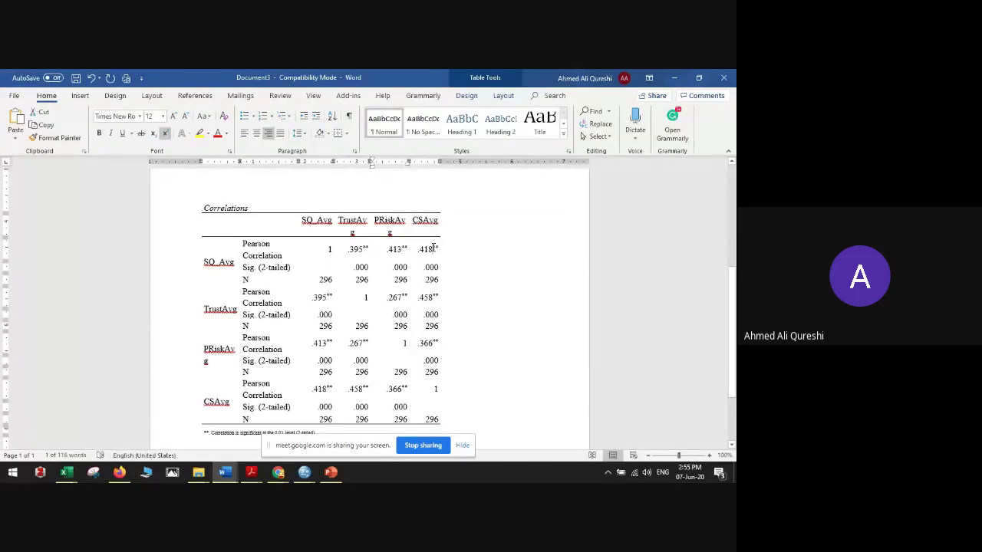
pyautogui.doubleClick(434, 247)
pyautogui.doubleClick(434, 296)
pyautogui.doubleClick(404, 246)
pyautogui.scroll(-1, 201, 399)
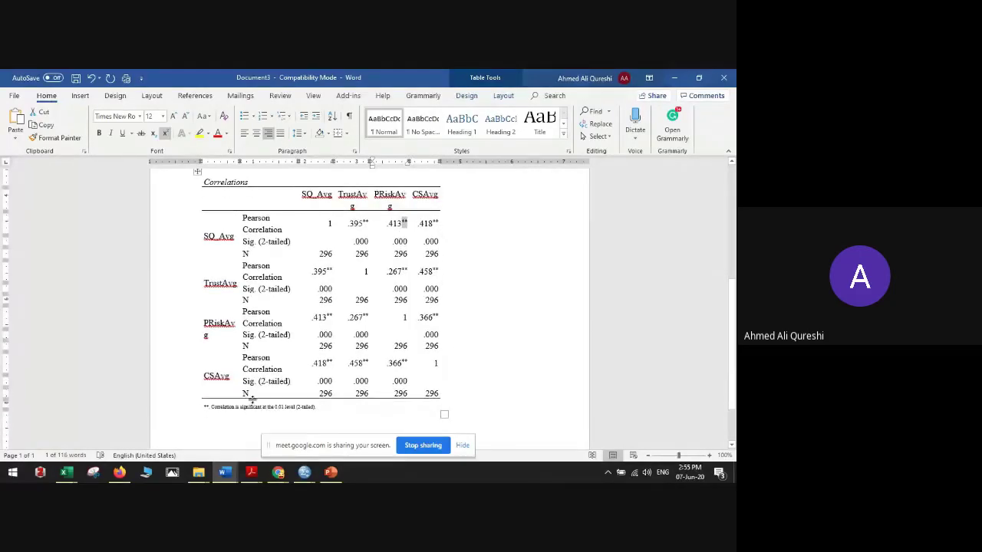
pyautogui.moveTo(207, 406); pyautogui.dragTo(282, 407)
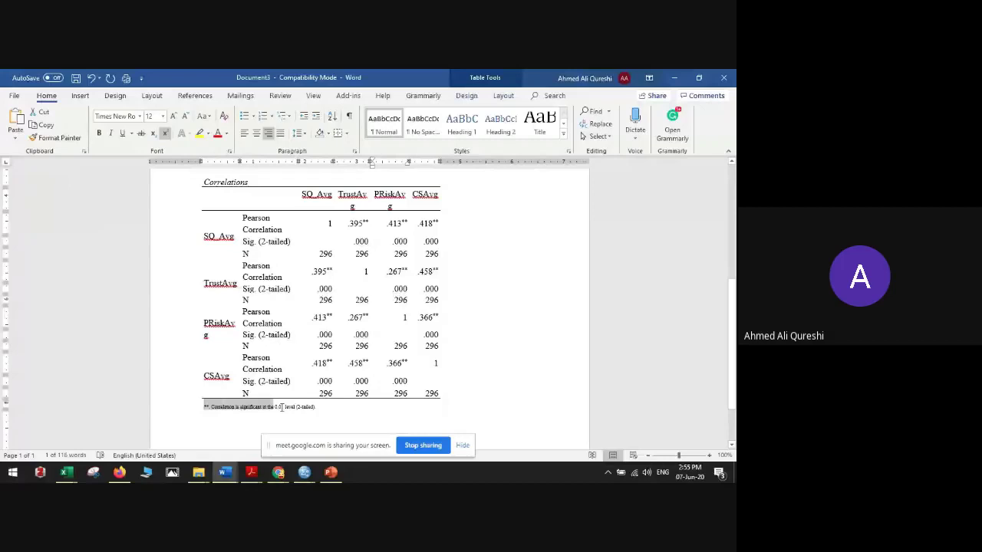
pyautogui.click(464, 339)
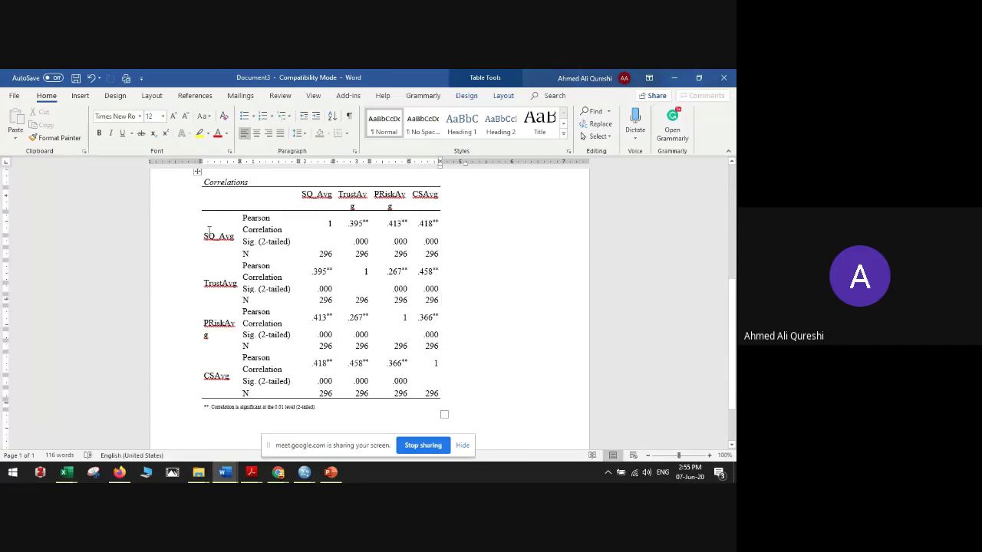
# Step: Compare TrustAvg's correlation with SQ_Avg against the mirrored SQ_Avg and TrustAvg coefficient in the Correlations table
pyautogui.moveTo(202, 232); pyautogui.dragTo(235, 236)
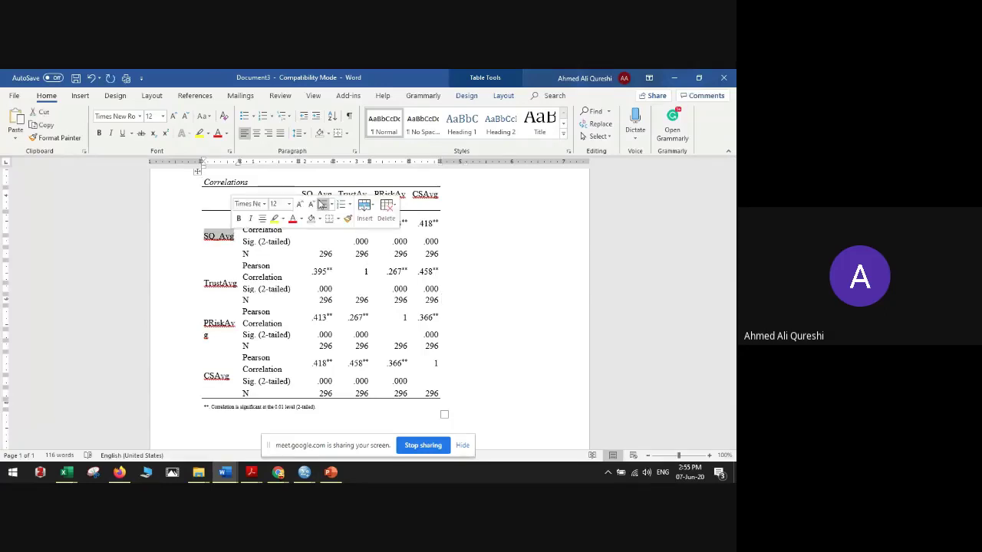
pyautogui.moveTo(311, 194); pyautogui.dragTo(430, 197)
pyautogui.click(498, 272)
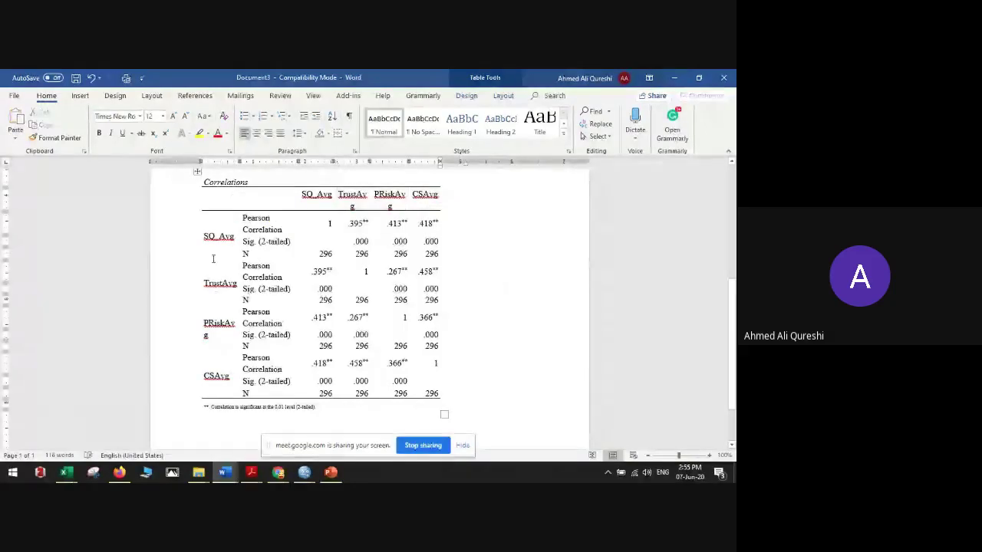
pyautogui.moveTo(205, 283); pyautogui.dragTo(237, 284)
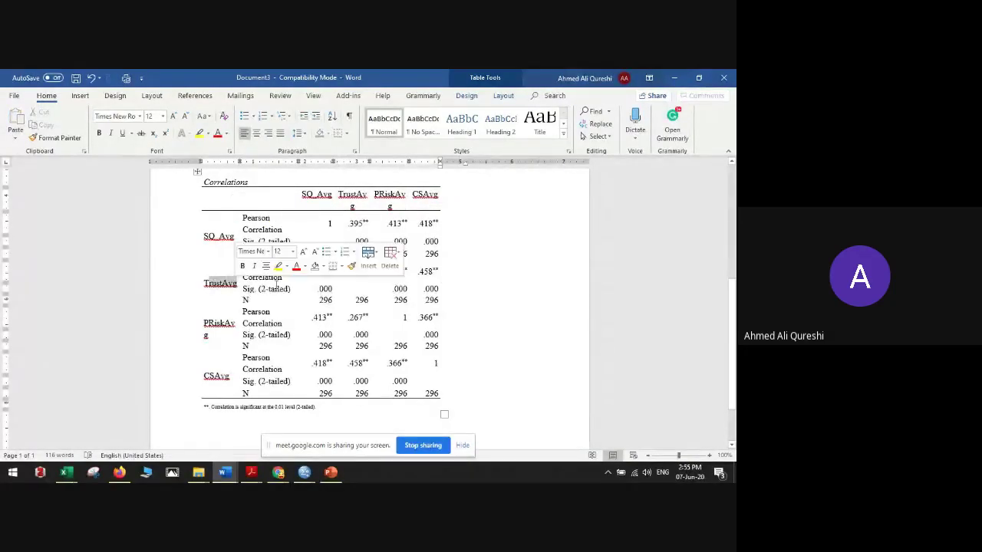
pyautogui.click(325, 289)
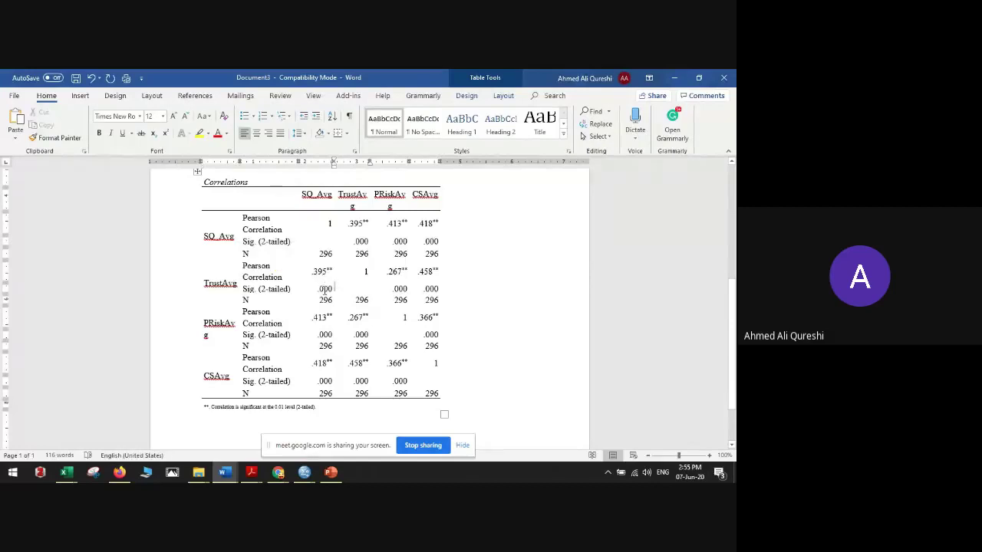
pyautogui.click(217, 283)
pyautogui.doubleClick(315, 272)
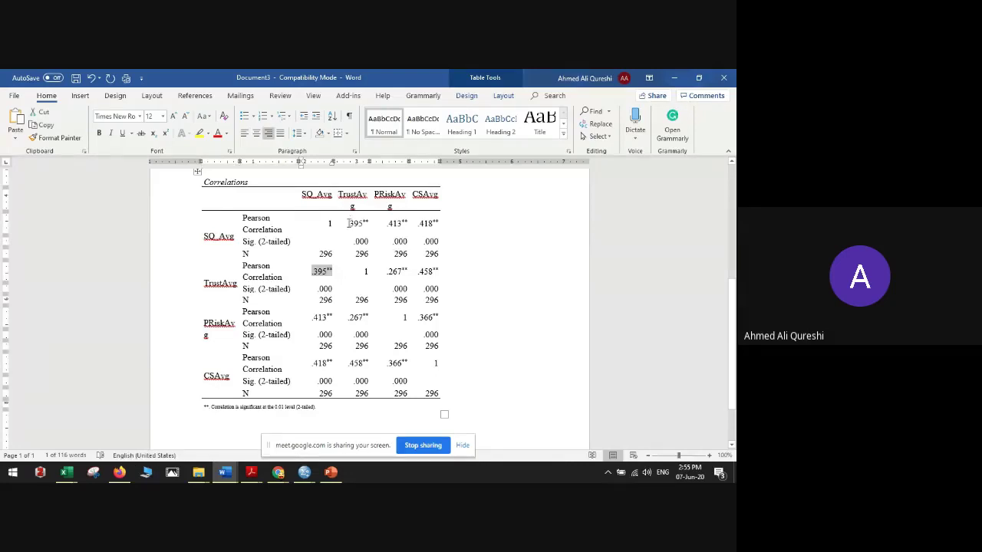
pyautogui.moveTo(347, 223); pyautogui.dragTo(368, 223)
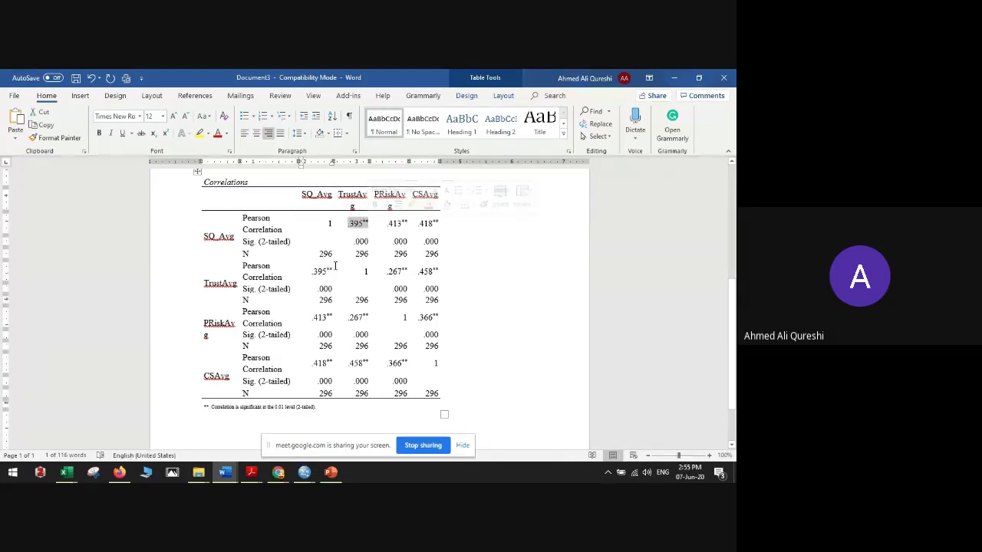
pyautogui.moveTo(312, 271); pyautogui.dragTo(333, 271)
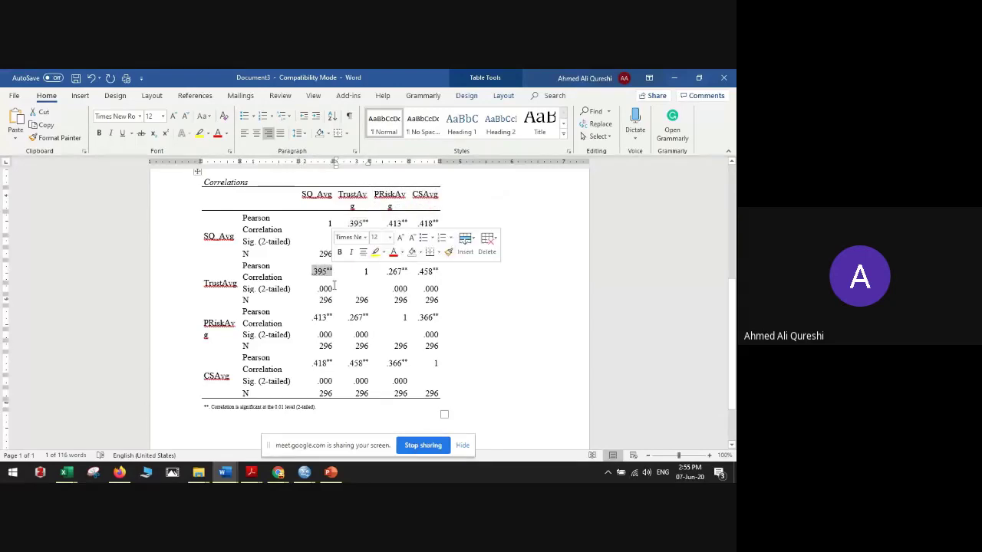
# Step: Compare SQ_Avg's correlation with PRiskAvg against its mirrored coefficient, and review the coefficients across the SQ_Avg row
pyautogui.doubleClick(210, 237)
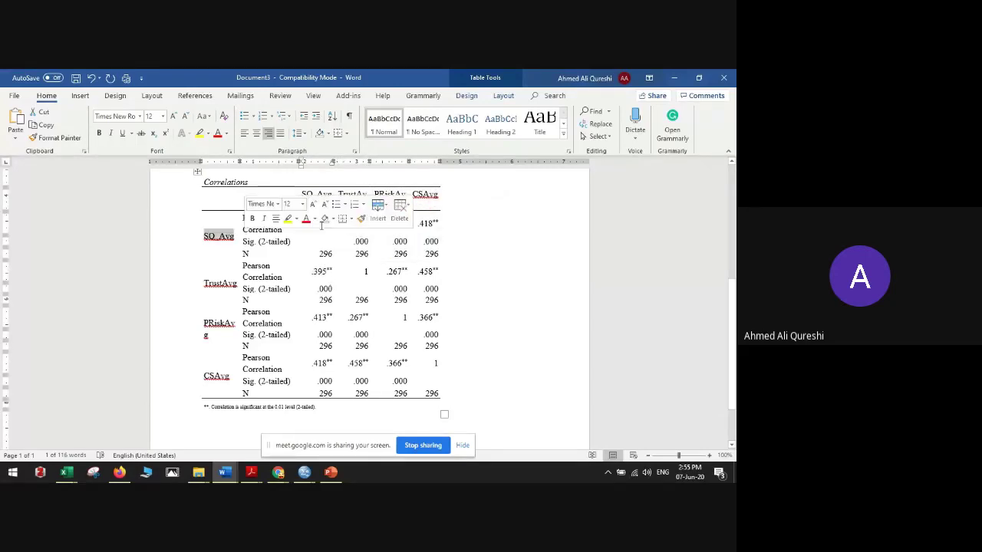
pyautogui.click(379, 191)
pyautogui.moveTo(389, 223); pyautogui.dragTo(407, 223)
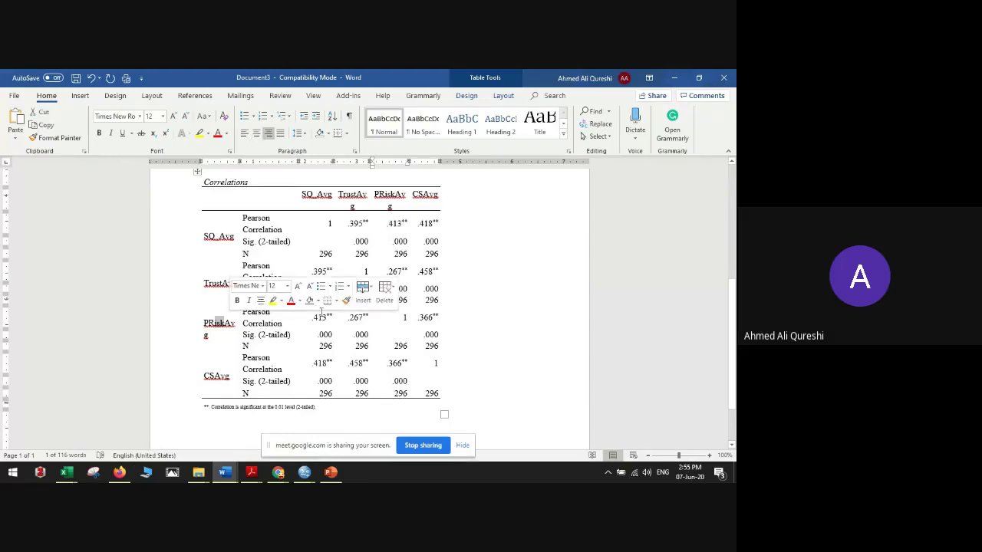
pyautogui.moveTo(312, 317); pyautogui.dragTo(332, 318)
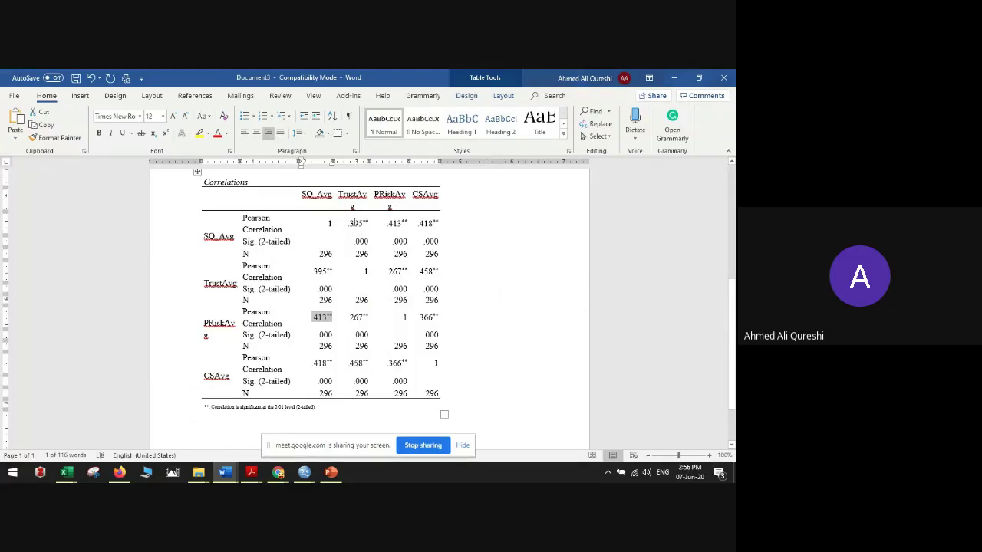
pyautogui.moveTo(354, 222); pyautogui.dragTo(423, 223)
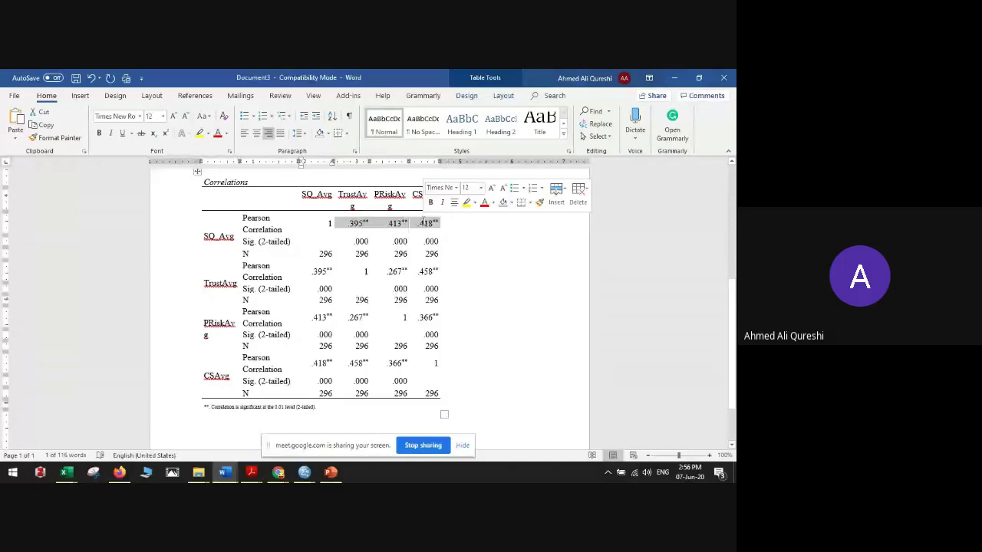
pyautogui.click(461, 262)
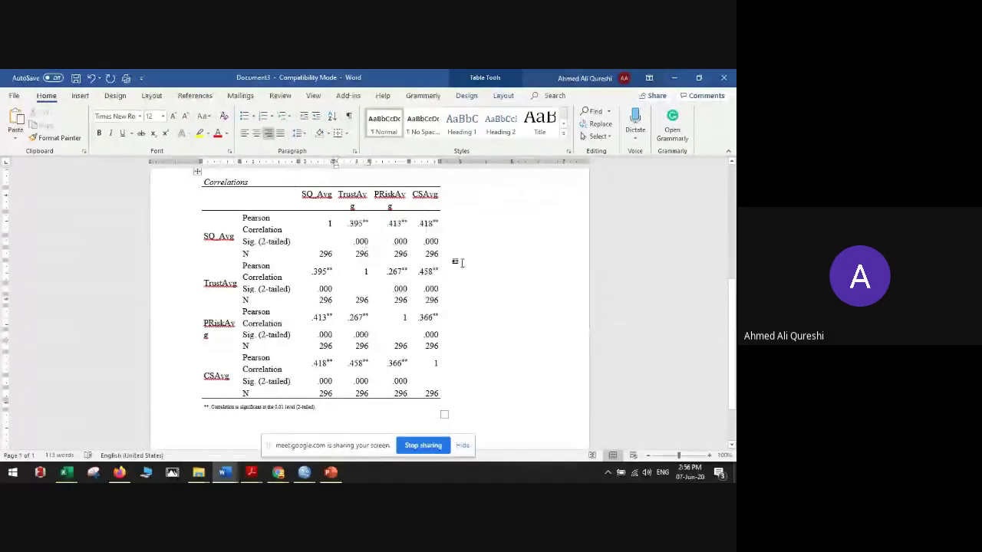
pyautogui.click(396, 272)
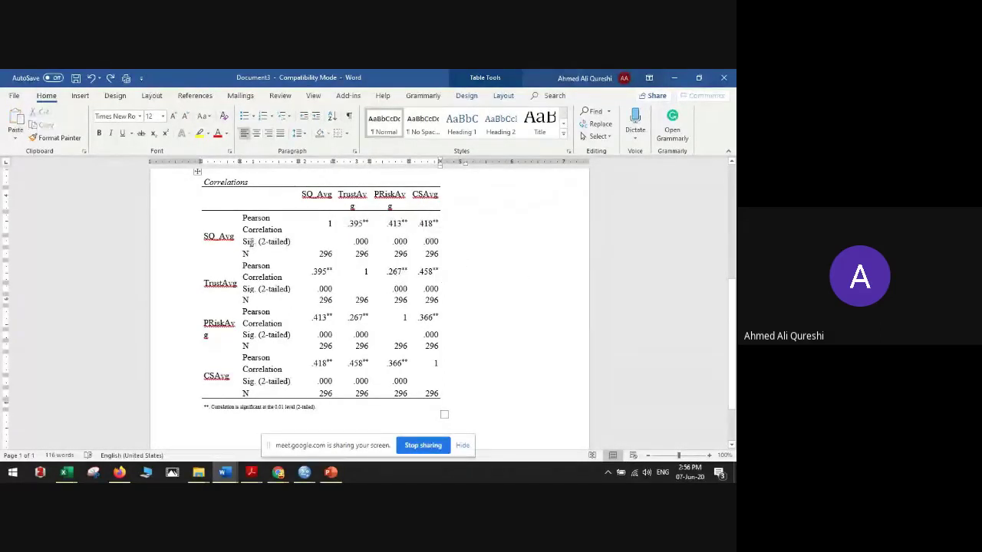
# Step: Apply all borders to the entire Correlations table
pyautogui.moveTo(252, 241); pyautogui.dragTo(420, 256)
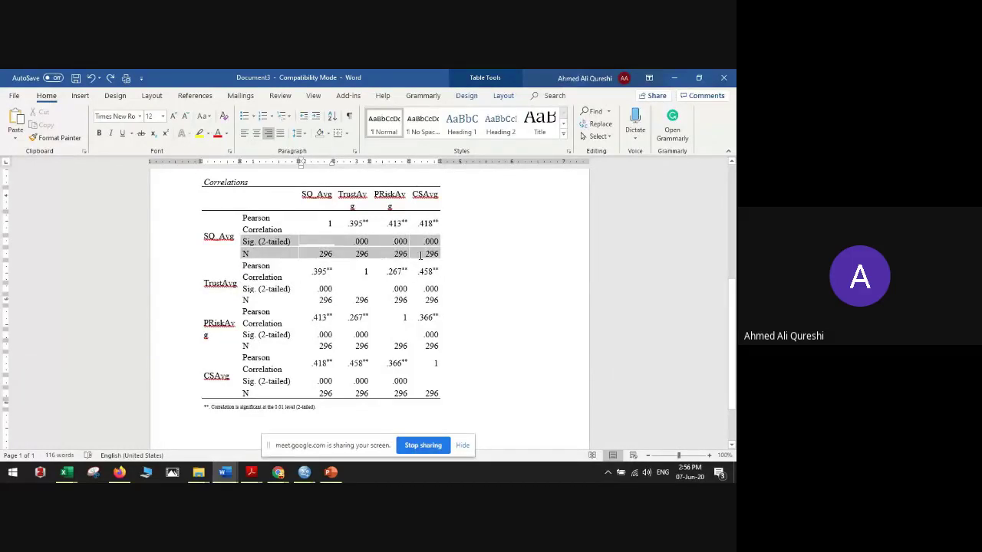
pyautogui.click(428, 243)
pyautogui.scroll(1, 181, 231)
pyautogui.click(197, 223)
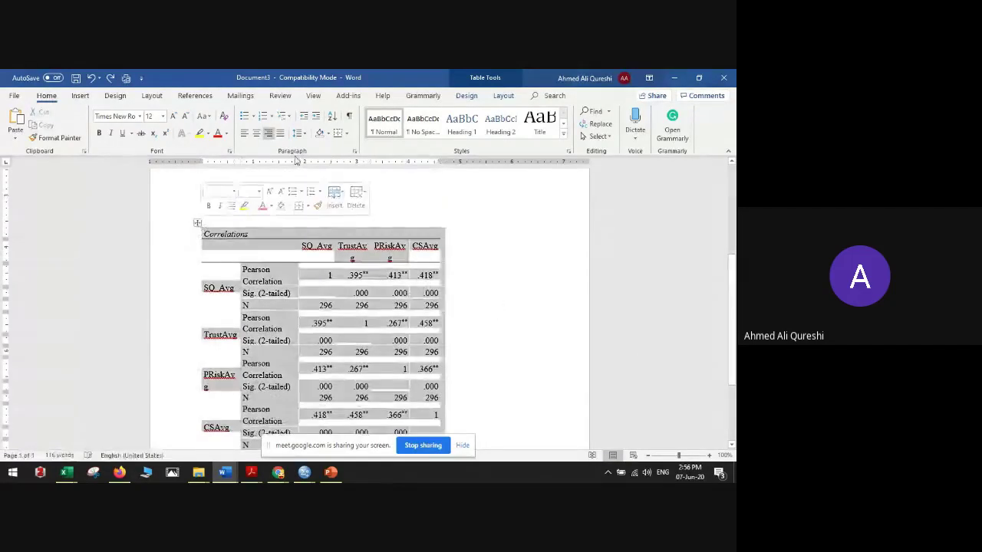
pyautogui.click(347, 135)
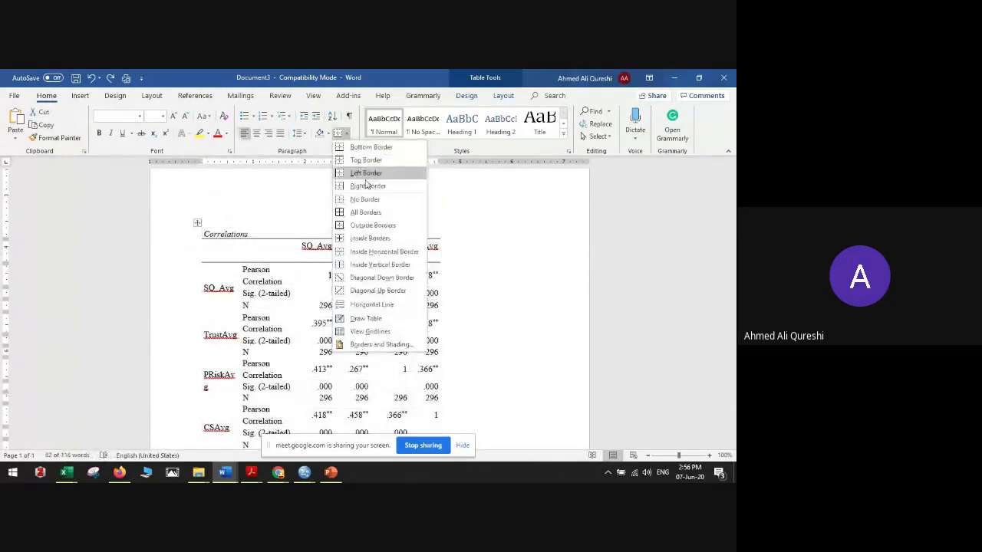
pyautogui.click(365, 213)
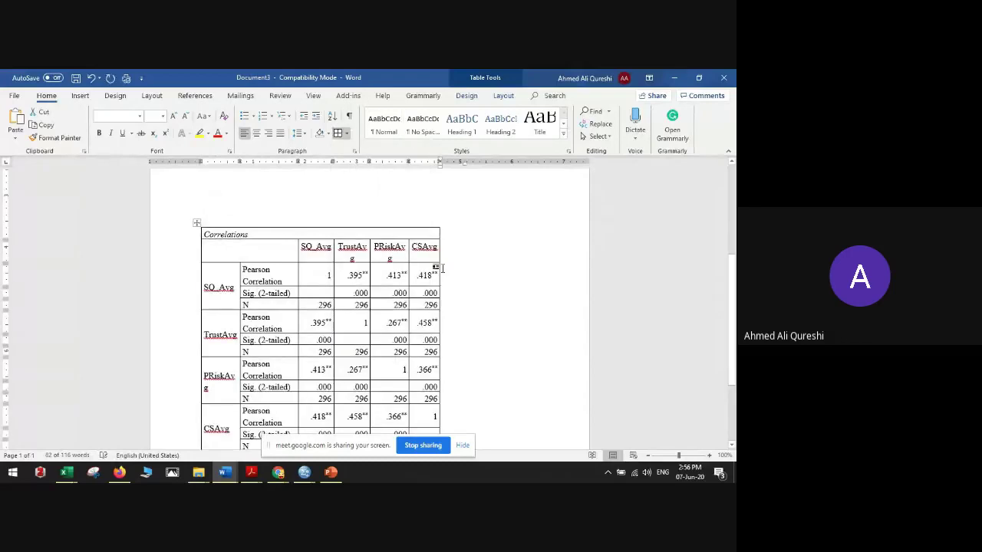
pyautogui.scroll(-1, 340, 265)
pyautogui.click(339, 265)
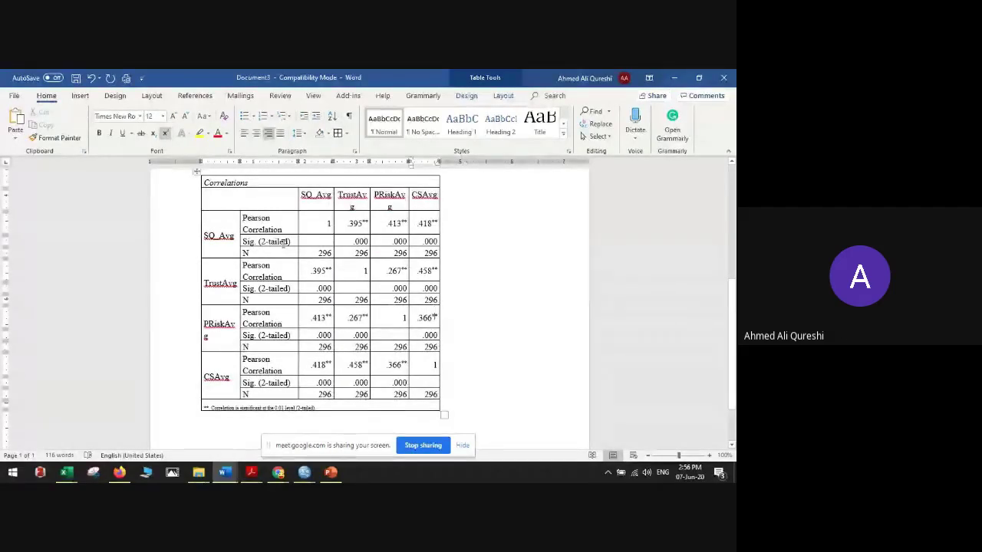
# Step: Clear the contents of the Sig. (2-tailed) and N rows for SQ_Avg, TrustAvg, PRiskAvg and CSAvg
pyautogui.moveTo(246, 241); pyautogui.dragTo(411, 251)
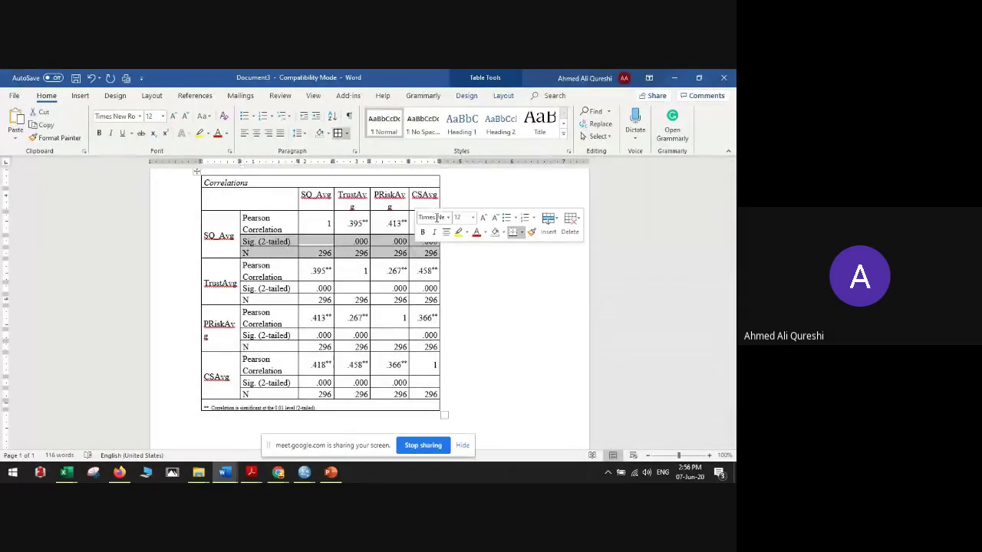
pyautogui.press('Delete')
pyautogui.moveTo(287, 286); pyautogui.dragTo(429, 299)
pyautogui.press('Delete')
pyautogui.moveTo(261, 336); pyautogui.dragTo(418, 345)
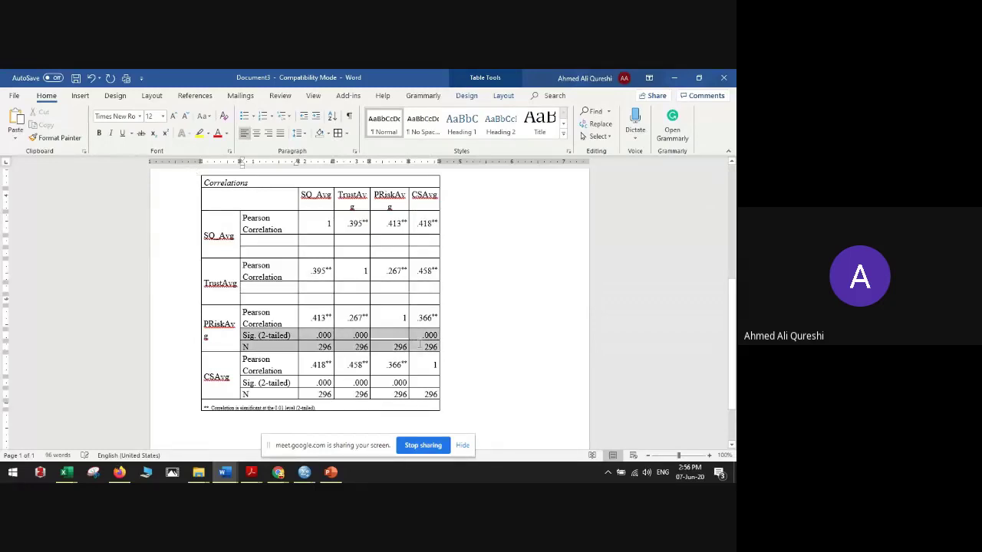
pyautogui.press('Delete')
pyautogui.moveTo(264, 384); pyautogui.dragTo(430, 393)
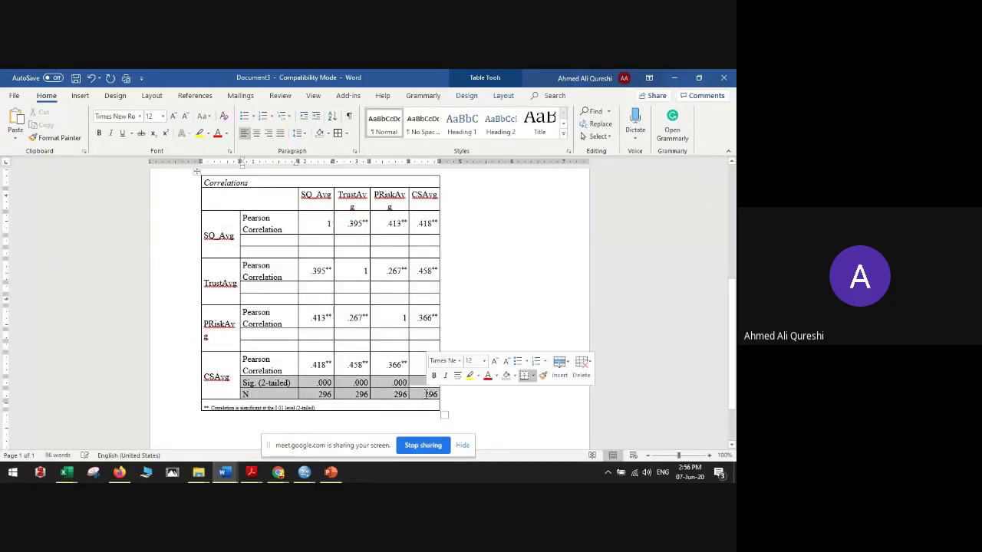
pyautogui.press('Delete')
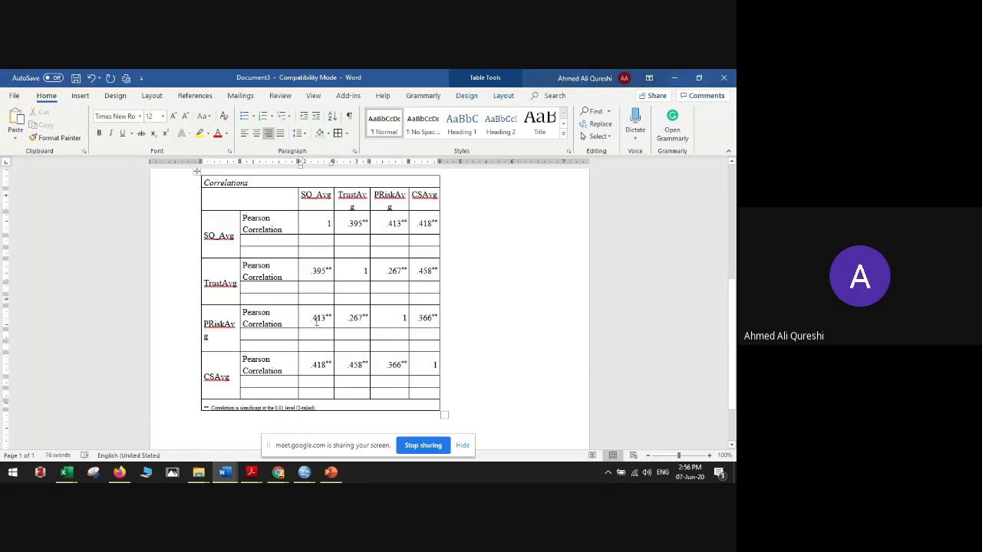
# Step: Merge PRiskAvg's correlation cell in the SQ_Avg column with the two blank cells below it
pyautogui.moveTo(315, 322); pyautogui.dragTo(315, 350)
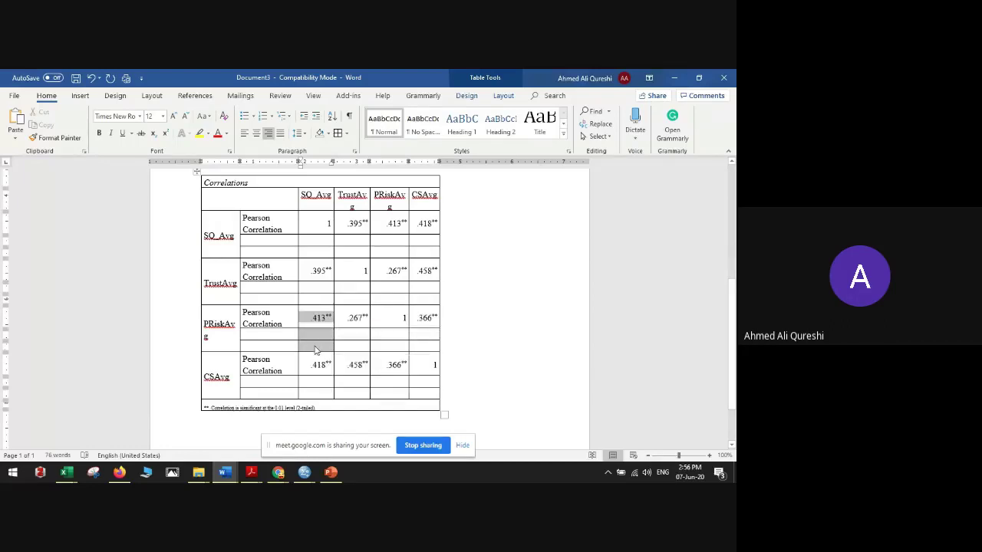
pyautogui.rightClick(316, 350)
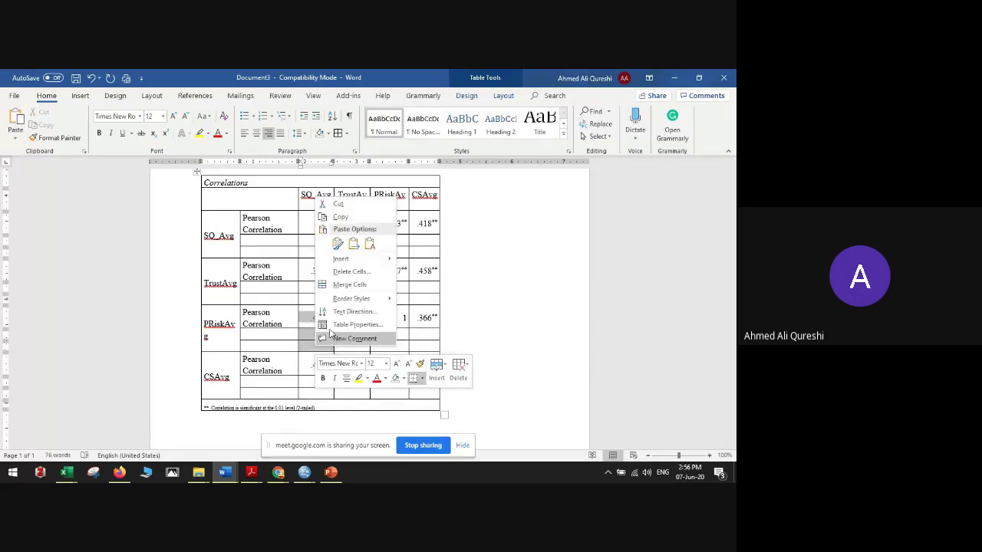
pyautogui.click(351, 285)
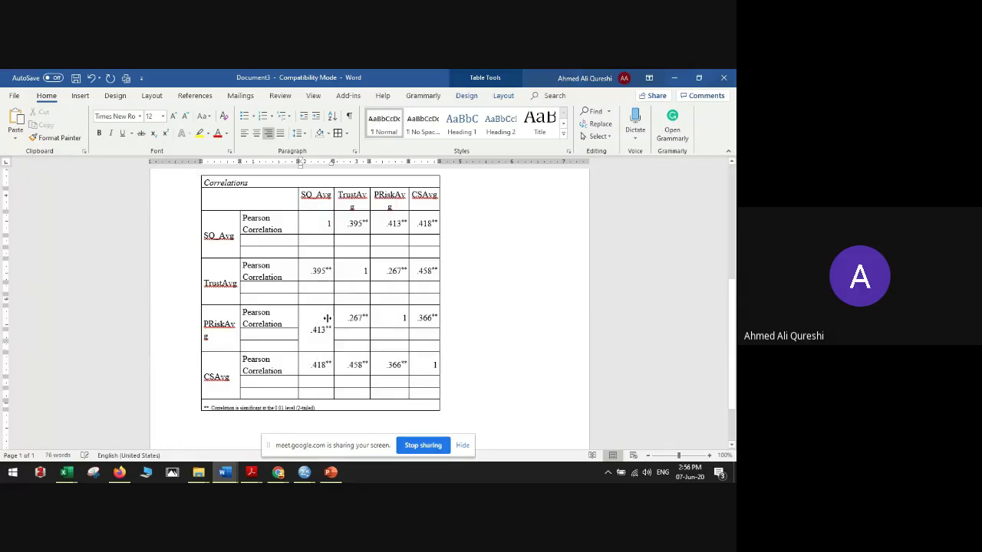
# Step: Try deleting the first blank row of cells under TrustAvg's coefficients with cells shifted left, and undo the deletion
pyautogui.moveTo(283, 287); pyautogui.dragTo(407, 291)
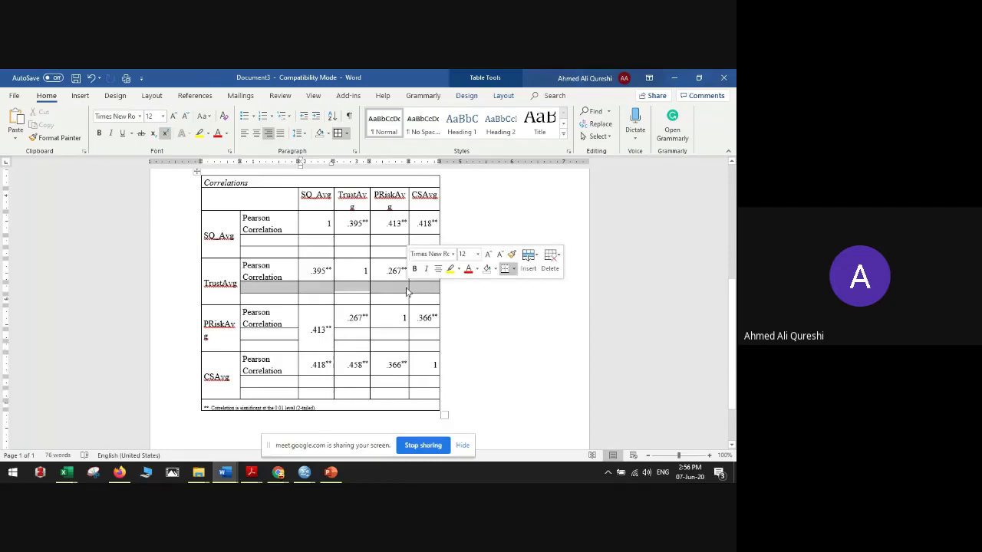
pyautogui.rightClick(408, 291)
pyautogui.click(440, 361)
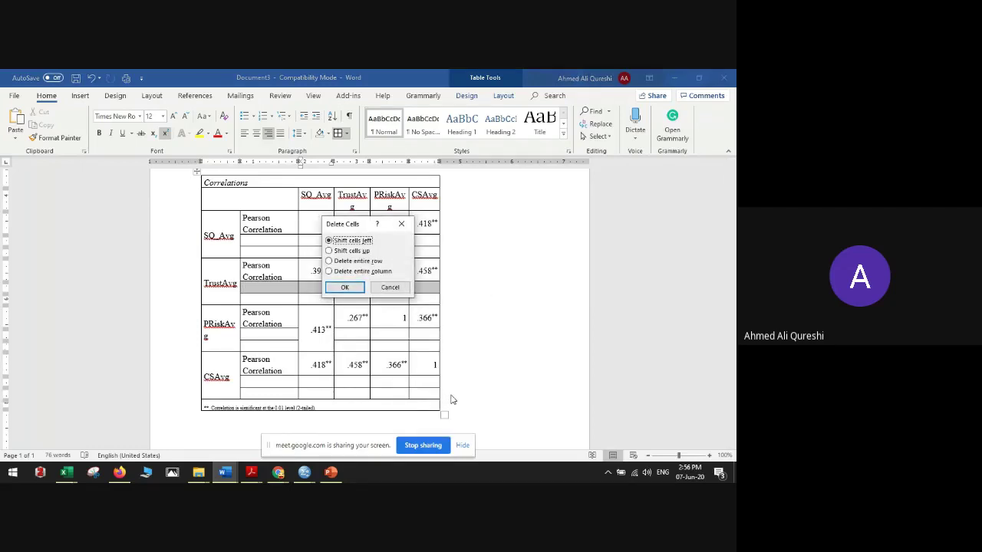
pyautogui.press('Return')
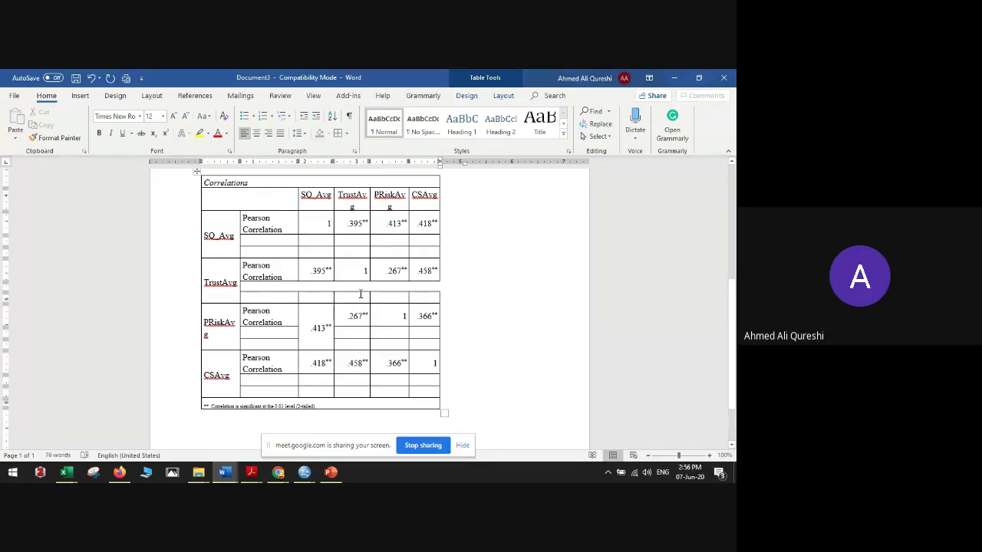
pyautogui.hotkey('ctrl', 'z')
# Step: Merge PRiskAvg's correlation cells in the TrustAvg, PRiskAvg and CSAvg columns with the blank cells below each
pyautogui.click(357, 329)
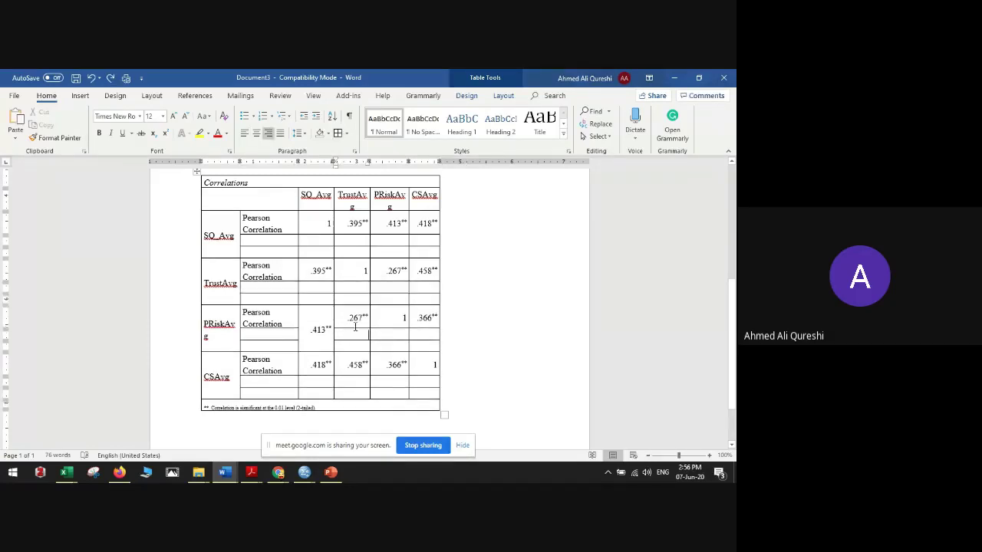
pyautogui.moveTo(355, 327); pyautogui.dragTo(350, 344)
pyautogui.rightClick(351, 344)
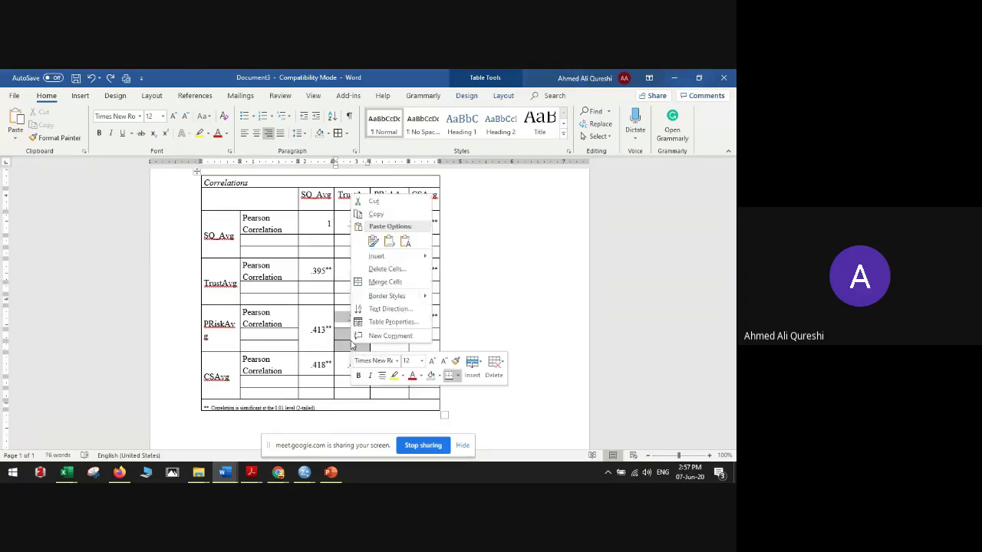
pyautogui.click(379, 283)
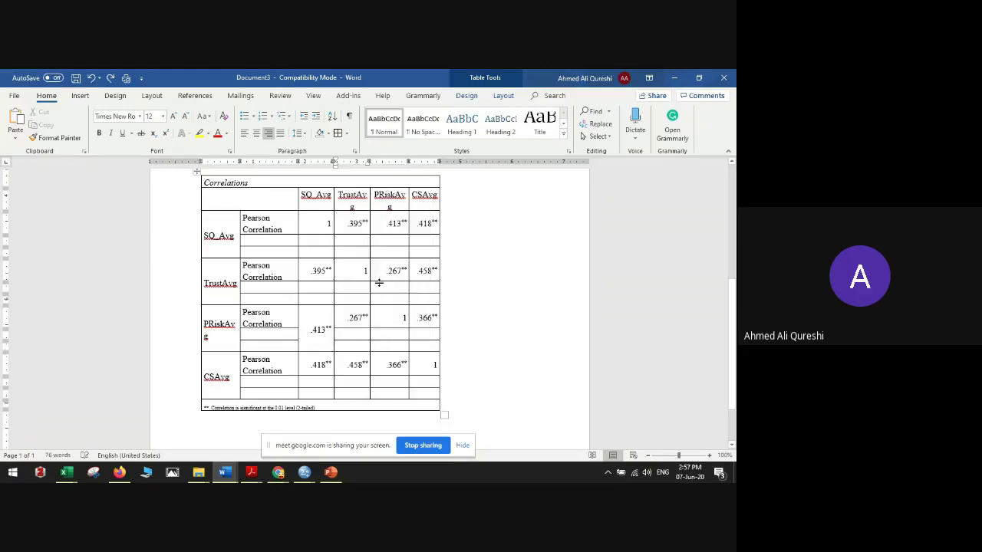
pyautogui.click(354, 329)
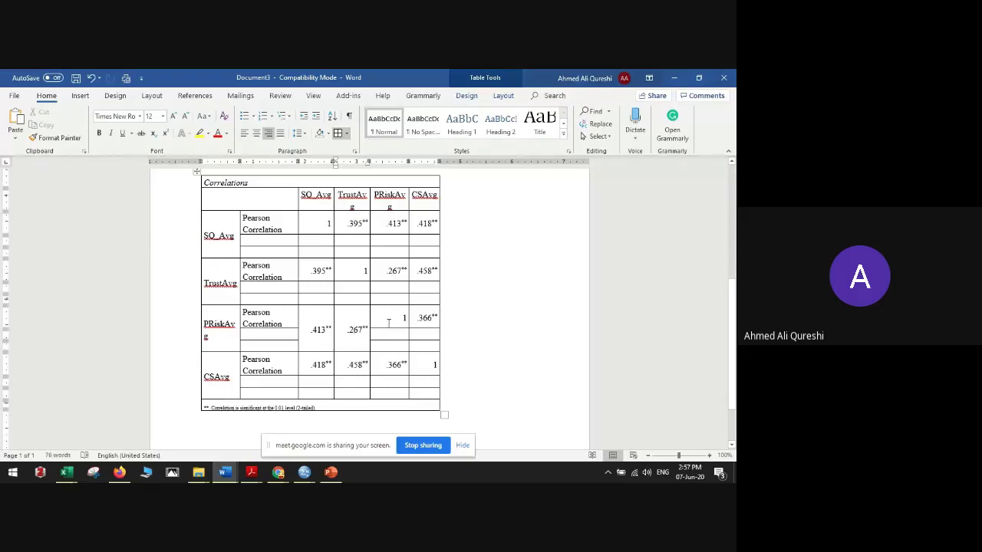
pyautogui.moveTo(389, 323); pyautogui.dragTo(390, 347)
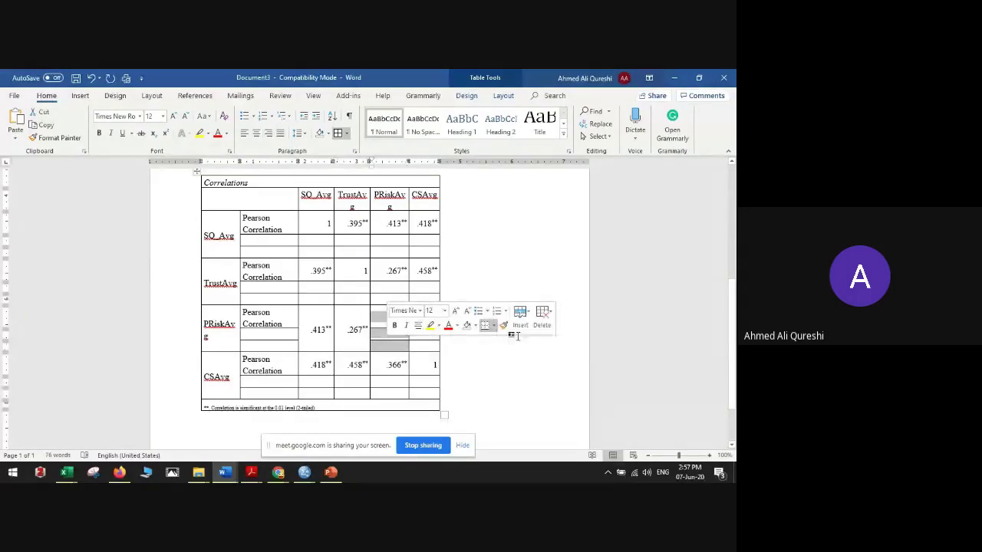
pyautogui.click(506, 337)
pyautogui.moveTo(420, 316); pyautogui.dragTo(421, 342)
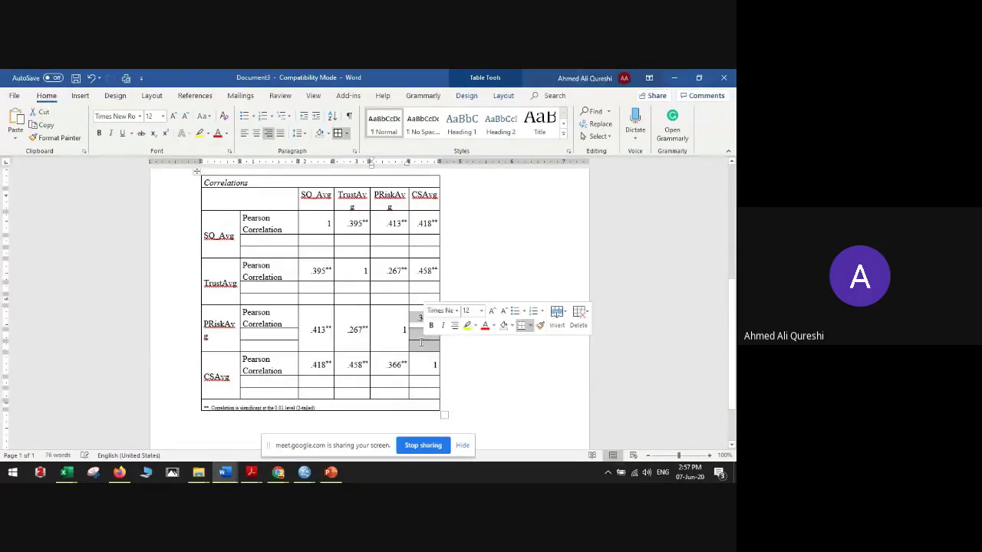
pyautogui.press('F4')
# Step: Merge each of TrustAvg's four correlation cells with the two blank cells below it
pyautogui.moveTo(313, 273); pyautogui.dragTo(346, 298)
pyautogui.press('F4')
pyautogui.press('F4')
pyautogui.moveTo(379, 270); pyautogui.dragTo(422, 299)
pyautogui.press('F4')
pyautogui.press('F4')
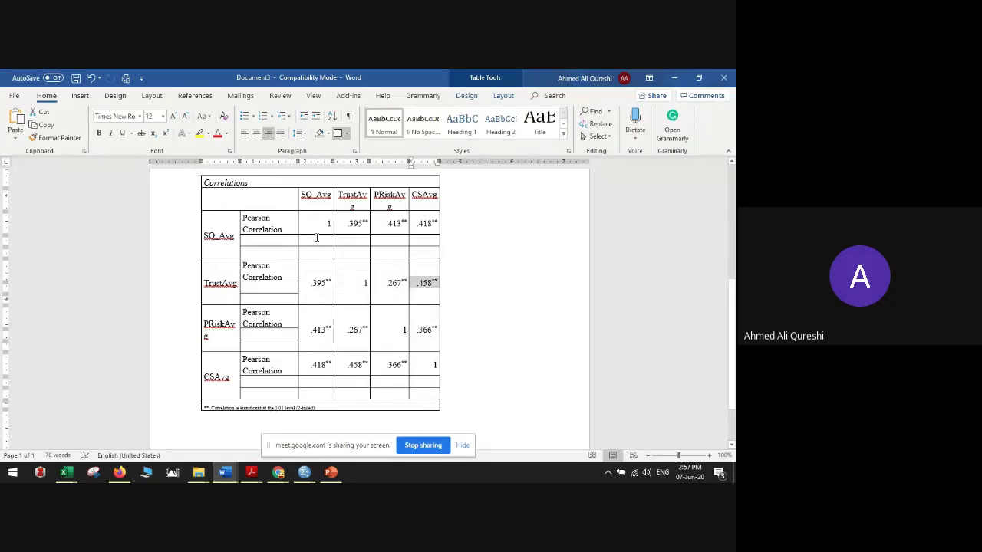
# Step: Merge each of SQ_Avg's four correlation cells with the two blank cells below it
pyautogui.moveTo(315, 223); pyautogui.dragTo(316, 254)
pyautogui.press('F4')
pyautogui.moveTo(353, 222); pyautogui.dragTo(421, 249)
pyautogui.press('F4')
pyautogui.press('F4')
pyautogui.press('F4')
# Step: Merge the Pearson Correlation label cell of all four variables with the two blank cells below each
pyautogui.moveTo(268, 230); pyautogui.dragTo(256, 393)
pyautogui.press('F4')
pyautogui.press('F4')
pyautogui.press('F4')
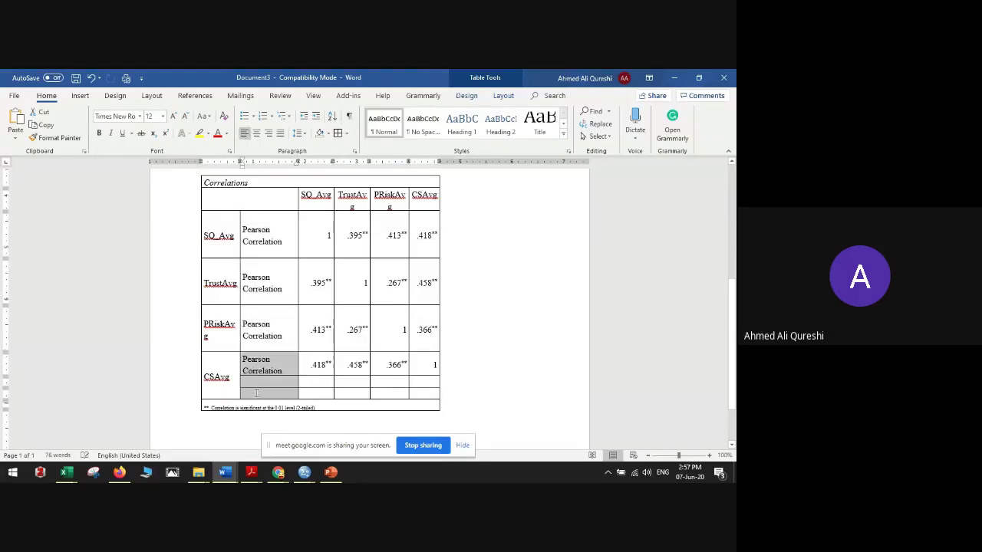
pyautogui.press('F4')
# Step: Merge each of CSAvg's four correlation cells with the two blank cells below it
pyautogui.moveTo(314, 362); pyautogui.dragTo(425, 380)
pyautogui.press('F4')
pyautogui.press('F4')
pyautogui.press('F4')
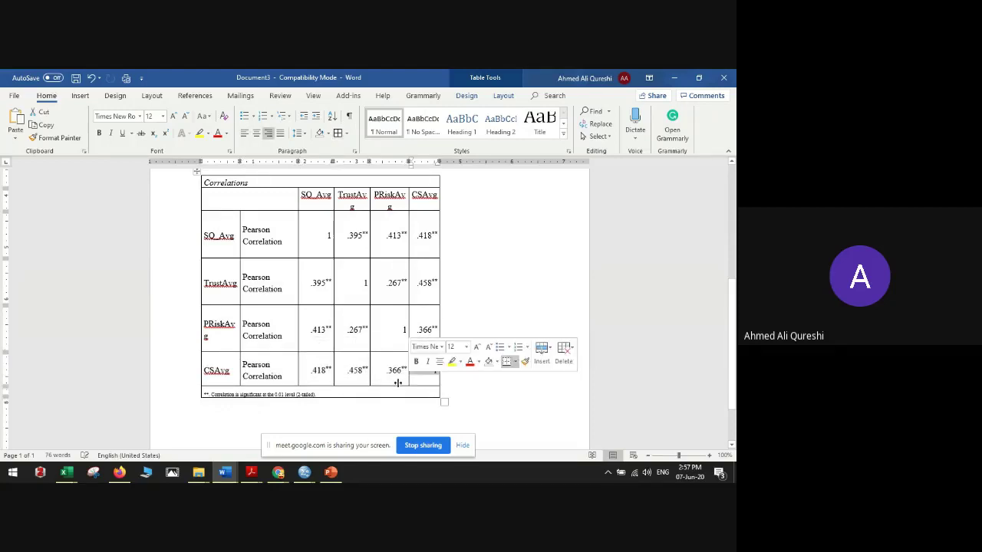
pyautogui.press('F4')
# Step: Delete the duplicate correlation coefficients above the diagonal in the SQ_Avg, TrustAvg and PRiskAvg rows
pyautogui.moveTo(356, 239); pyautogui.dragTo(427, 240)
pyautogui.click(352, 234)
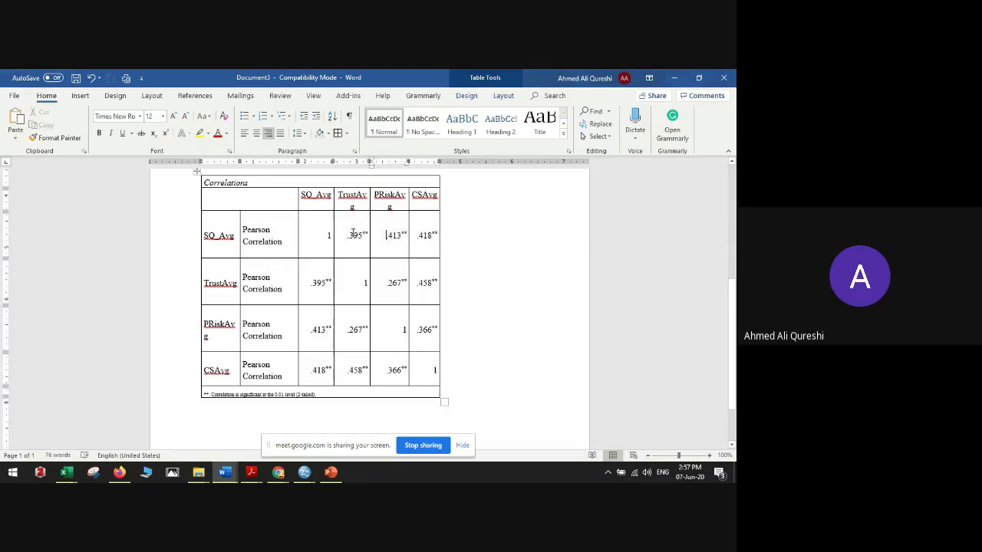
pyautogui.click(316, 289)
pyautogui.click(393, 236)
pyautogui.click(324, 329)
pyautogui.click(394, 282)
pyautogui.moveTo(357, 239); pyautogui.dragTo(420, 242)
pyautogui.press('Delete')
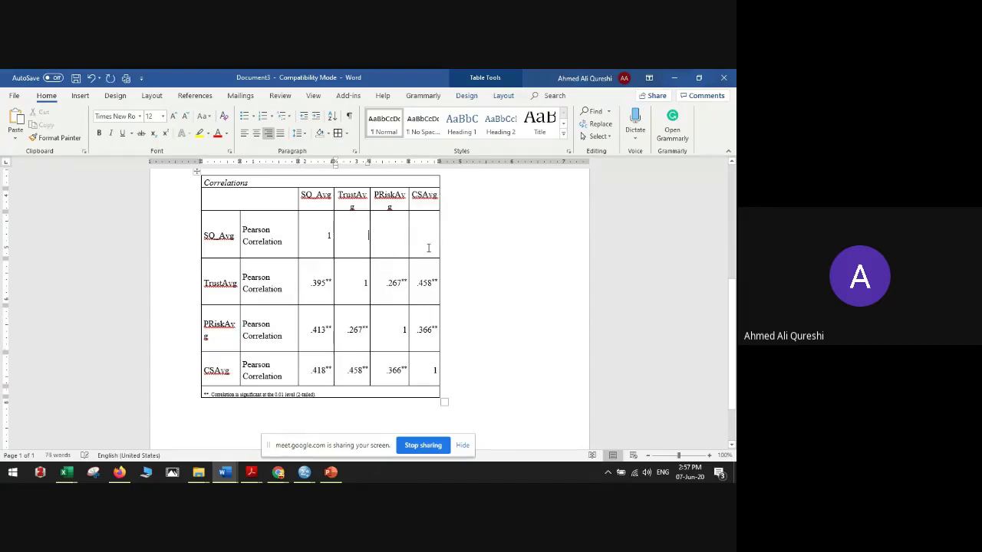
pyautogui.moveTo(394, 279); pyautogui.dragTo(430, 282)
pyautogui.press('Delete')
pyautogui.moveTo(419, 330); pyautogui.dragTo(450, 332)
pyautogui.press('Delete')
pyautogui.click(439, 331)
# Step: Clear the self-correlation values of 1 along the diagonal of the Correlations table
pyautogui.moveTo(331, 234); pyautogui.dragTo(352, 244)
pyautogui.press('Delete')
pyautogui.moveTo(360, 282); pyautogui.dragTo(386, 279)
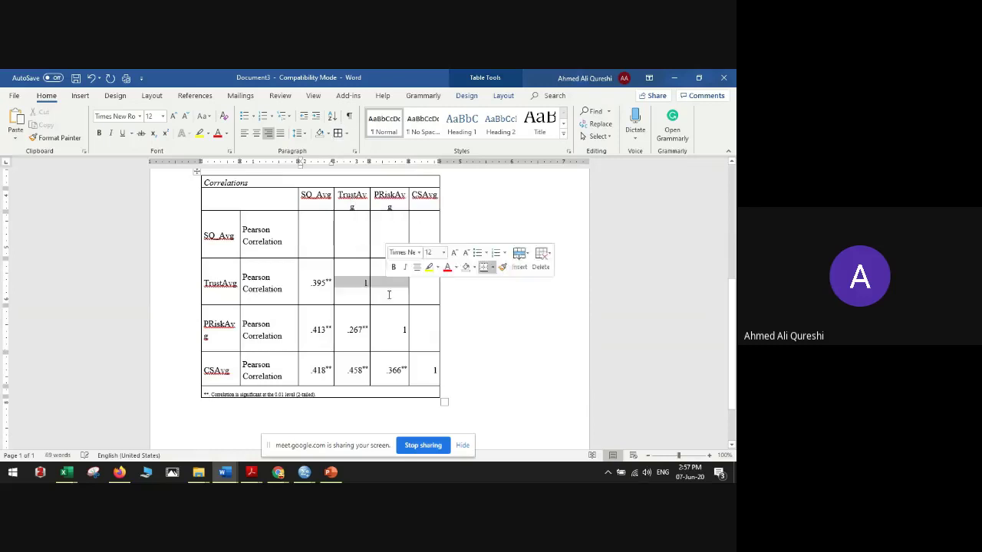
pyautogui.press('Delete')
pyautogui.moveTo(398, 329); pyautogui.dragTo(423, 332)
pyautogui.press('Delete')
pyautogui.moveTo(429, 371); pyautogui.dragTo(460, 365)
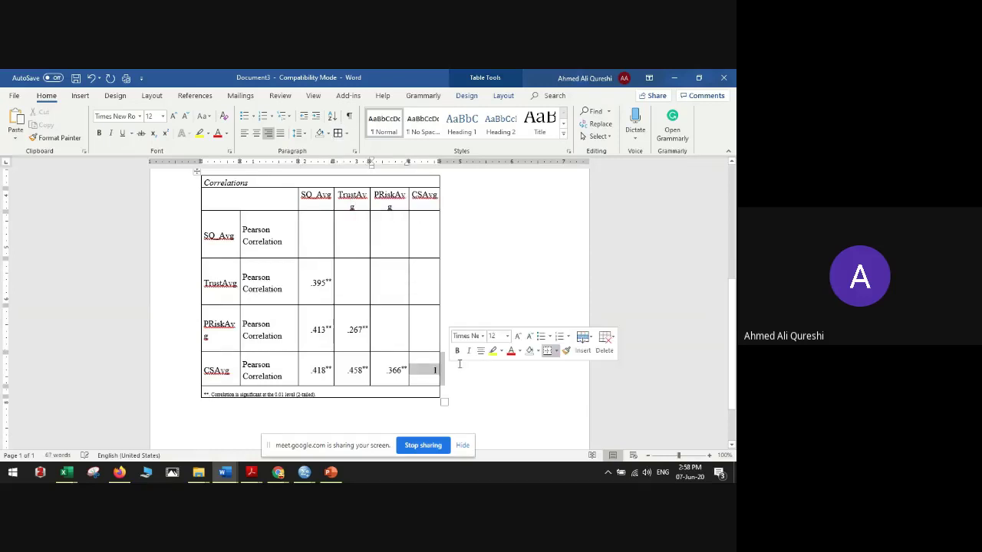
pyautogui.press('Delete')
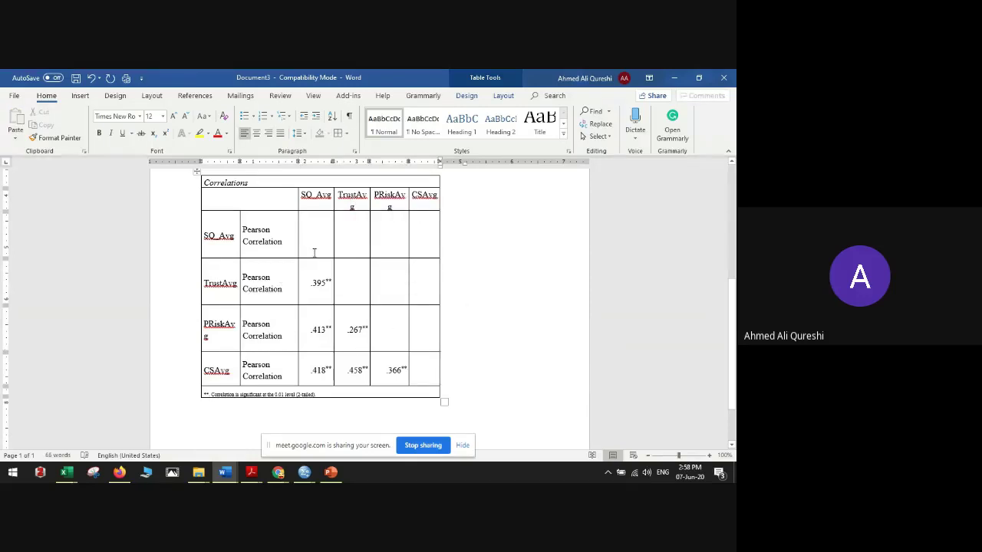
# Step: Clear the Pearson Correlation labels from all four variable rows
pyautogui.moveTo(291, 253); pyautogui.dragTo(273, 373)
pyautogui.press('Delete')
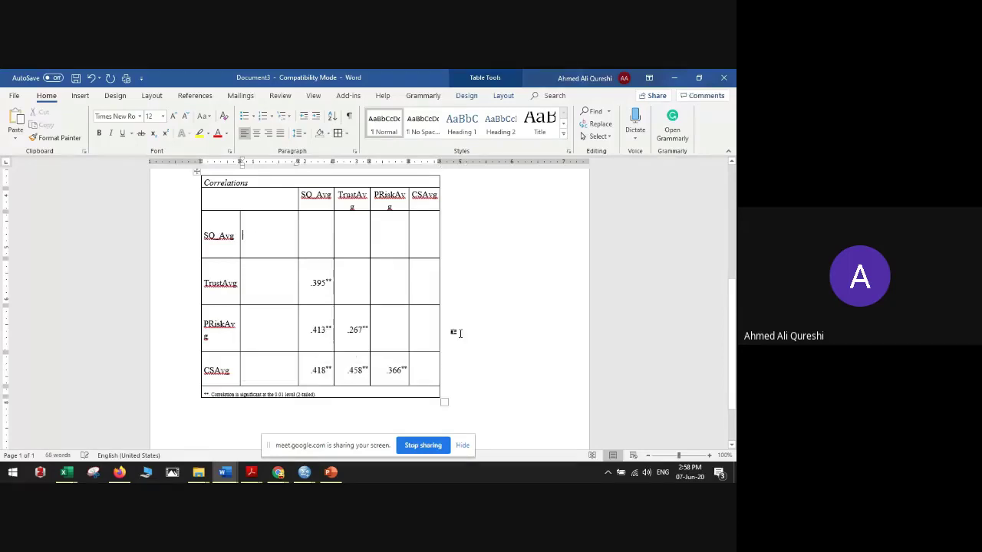
pyautogui.click(460, 333)
# Step: Merge each row's variable name cell with the empty label cell beside it, from SQ_Avg to CSAvg
pyautogui.moveTo(280, 232); pyautogui.dragTo(215, 234)
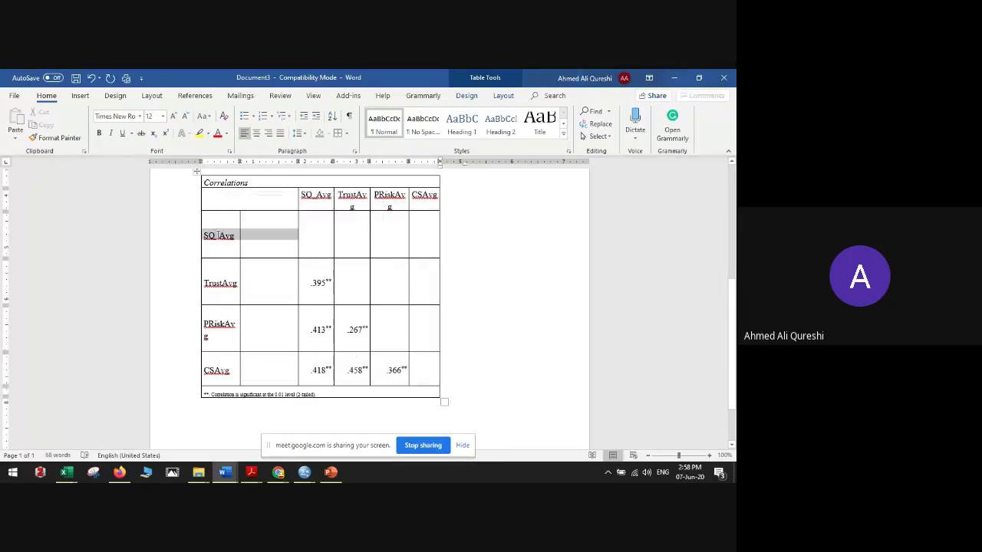
pyautogui.rightClick(216, 233)
pyautogui.click(274, 309)
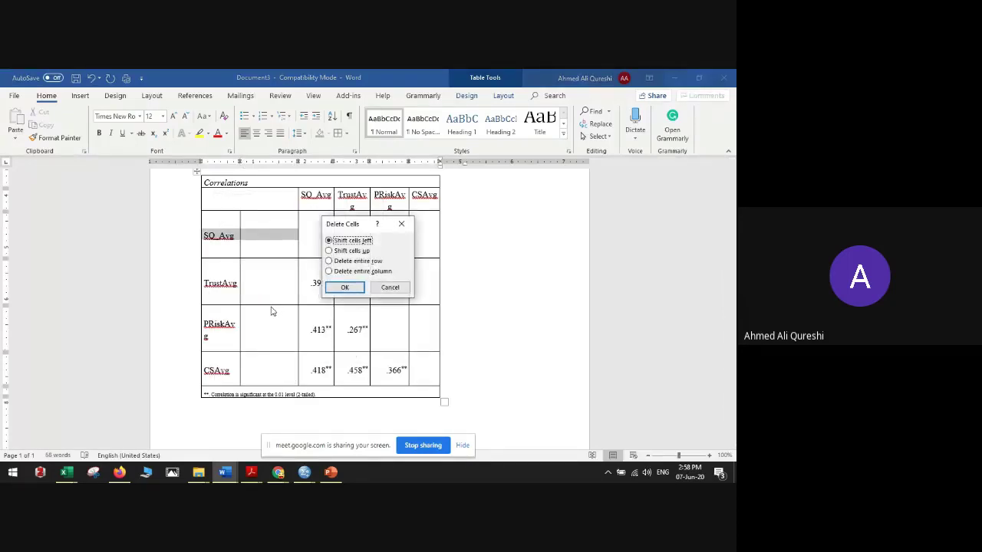
pyautogui.press('Escape')
pyautogui.rightClick(250, 241)
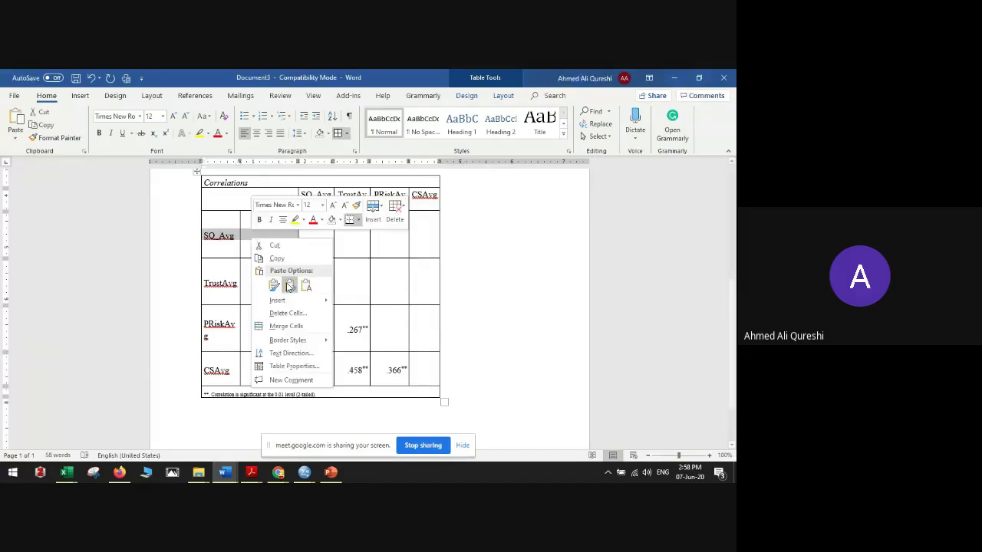
pyautogui.press('Escape')
pyautogui.moveTo(255, 285); pyautogui.dragTo(222, 291)
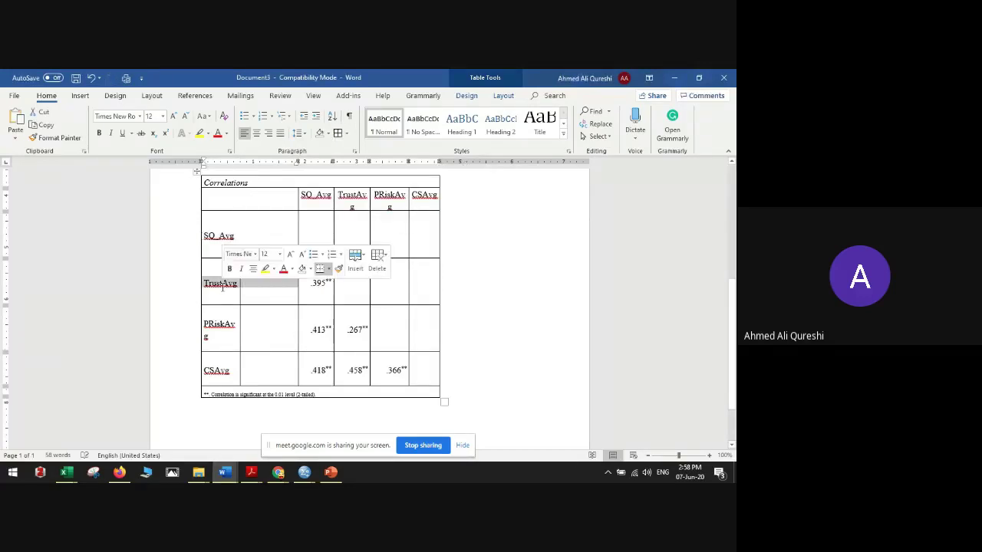
pyautogui.moveTo(255, 330); pyautogui.dragTo(222, 331)
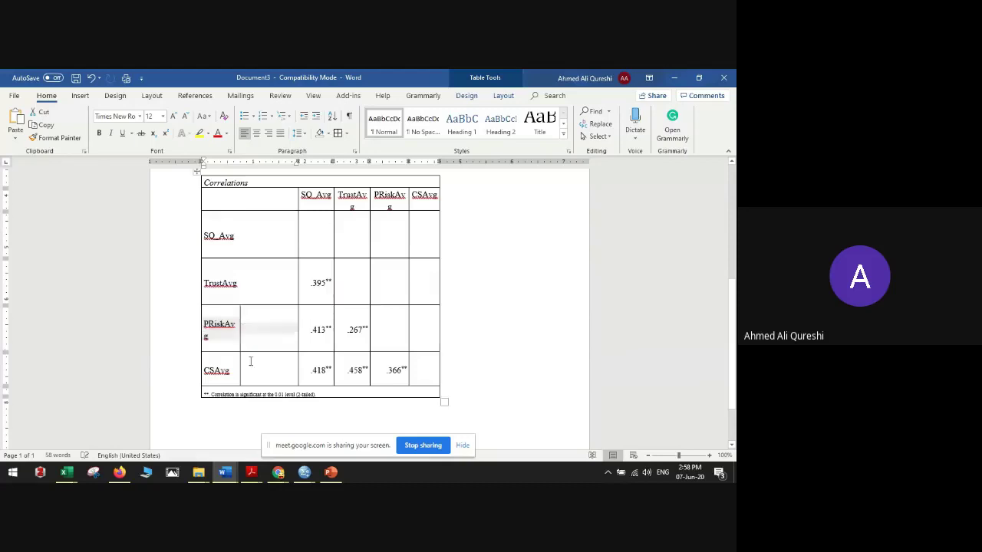
pyautogui.moveTo(250, 366); pyautogui.dragTo(217, 369)
pyautogui.click(486, 350)
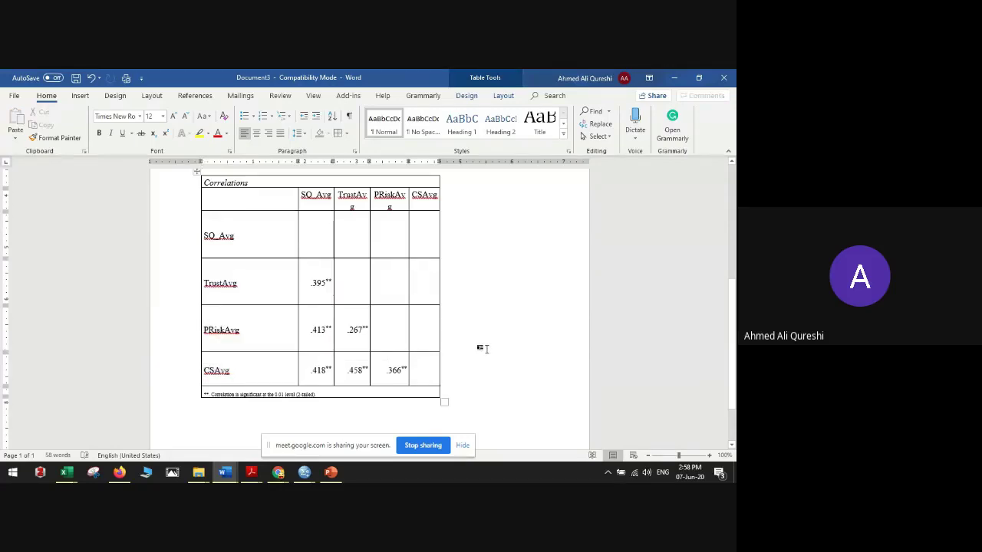
# Step: Remove all borders from the entire Correlations table
pyautogui.scroll(1, 491, 345)
pyautogui.scroll(-1, 493, 340)
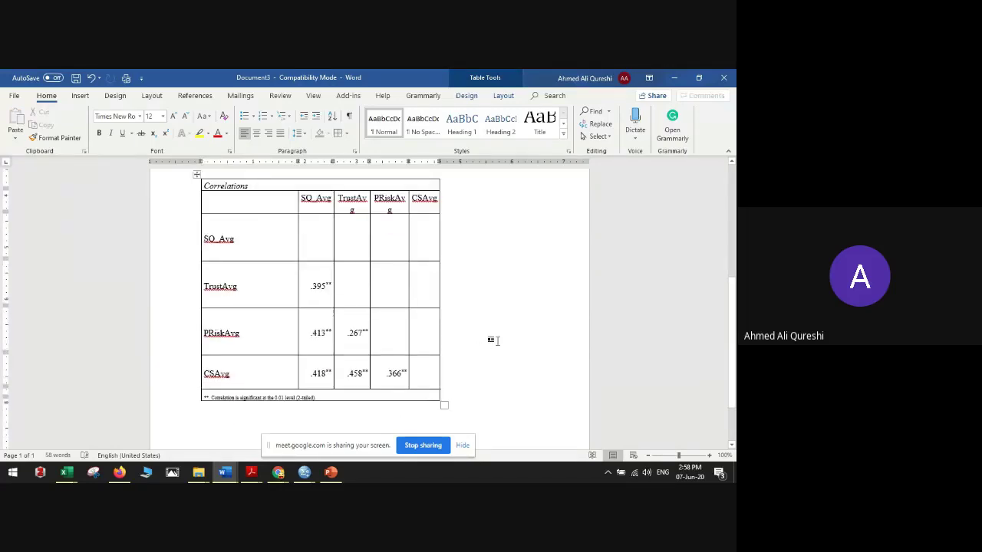
pyautogui.click(196, 174)
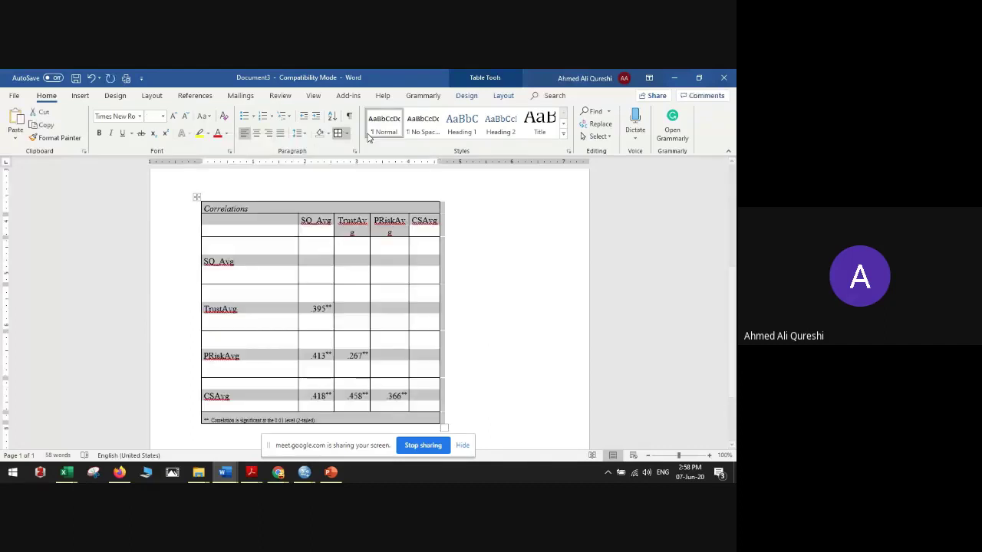
pyautogui.click(345, 132)
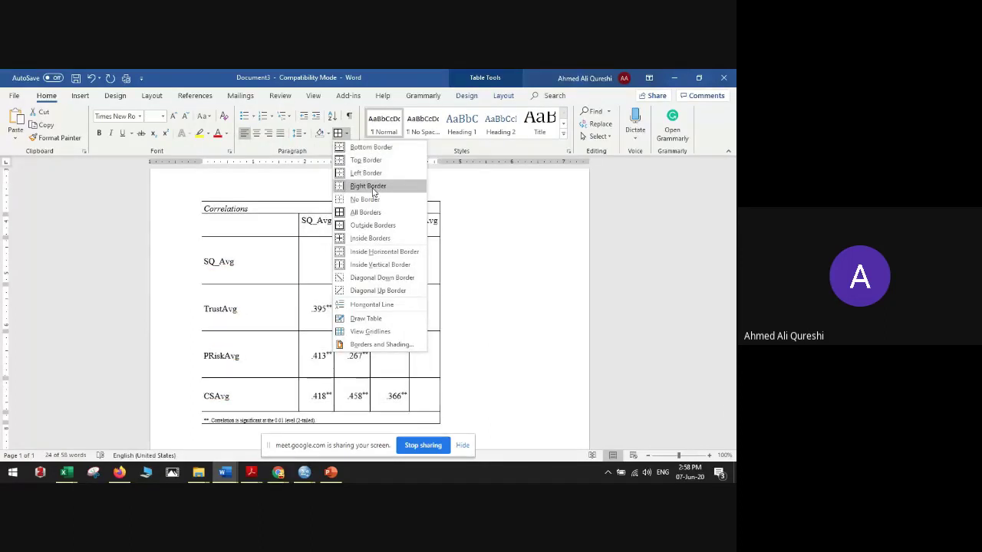
pyautogui.click(371, 198)
# Step: Add a bottom border beneath the Correlations title row and beneath the column header row
pyautogui.click(312, 209)
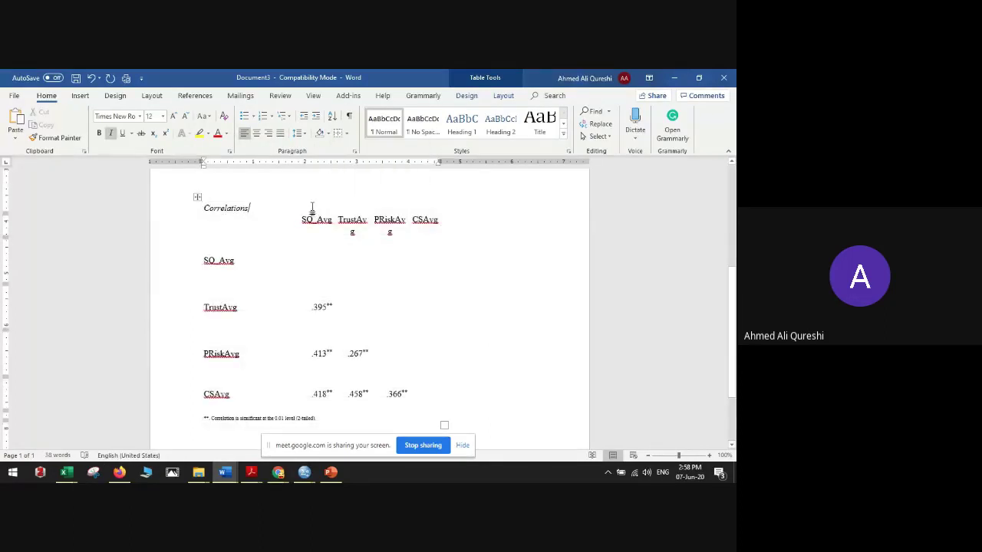
pyautogui.click(346, 132)
pyautogui.click(361, 148)
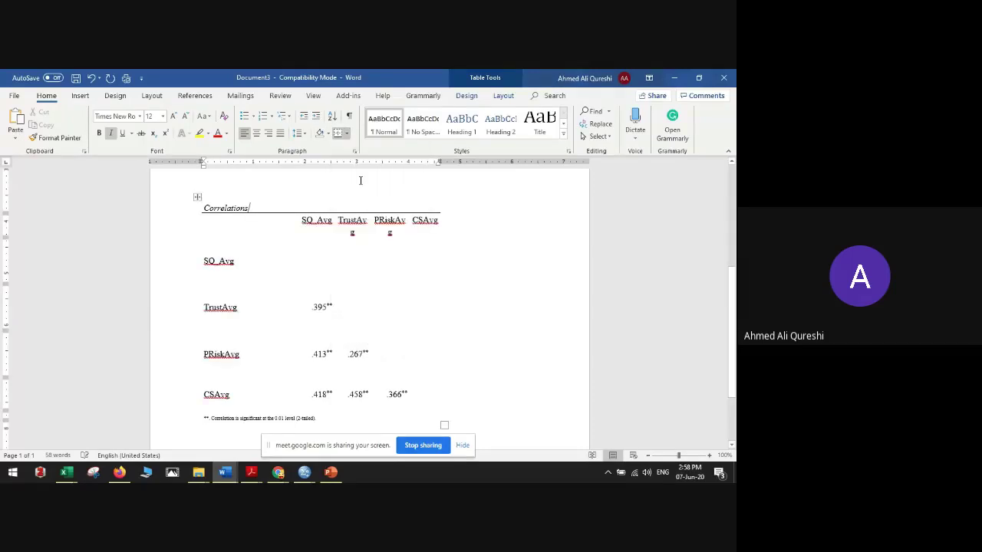
pyautogui.moveTo(204, 220); pyautogui.dragTo(437, 221)
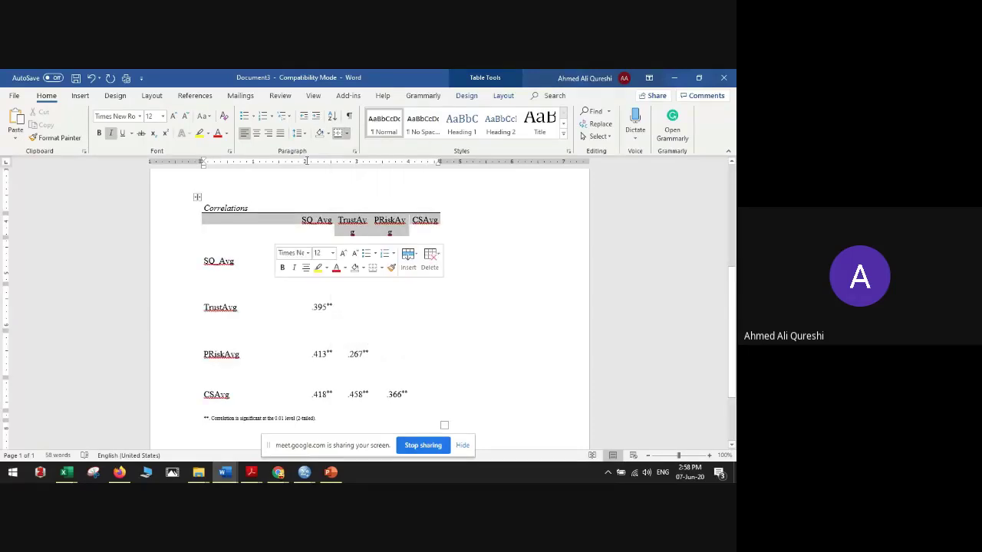
pyautogui.click(369, 262)
# Step: Add a bottom border beneath the CSAvg row and review the whole table at 80% zoom
pyautogui.scroll(-2, 368, 307)
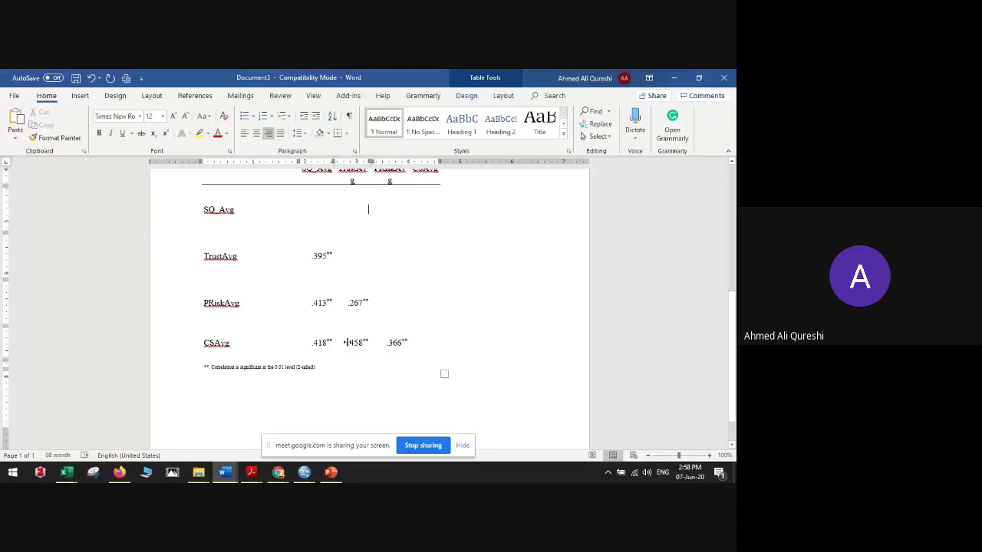
pyautogui.scroll(2, 366, 345)
pyautogui.scroll(-2, 383, 346)
pyautogui.click(436, 344)
pyautogui.moveTo(427, 342); pyautogui.dragTo(254, 343)
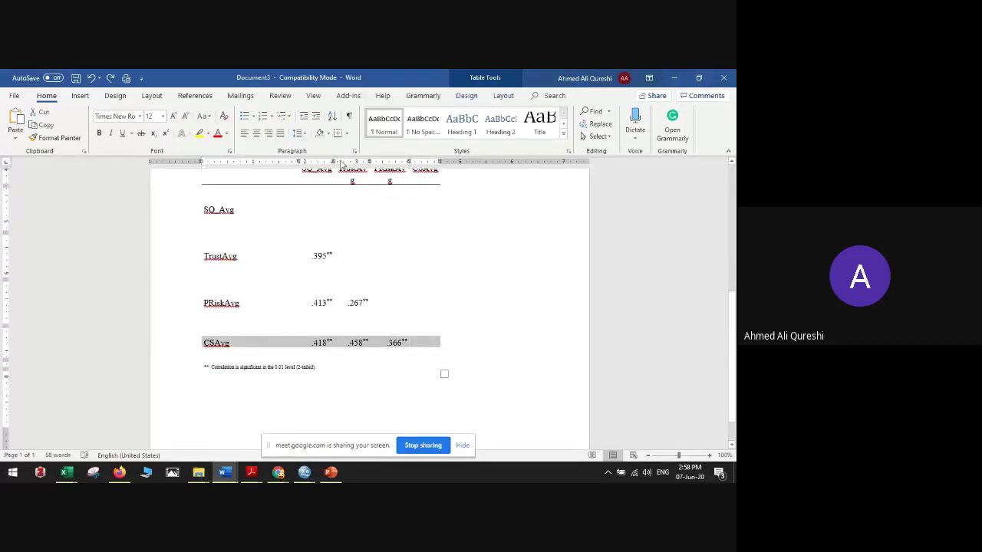
pyautogui.click(445, 375)
pyautogui.scroll(2, 460, 304)
pyautogui.scroll(-2, 480, 301)
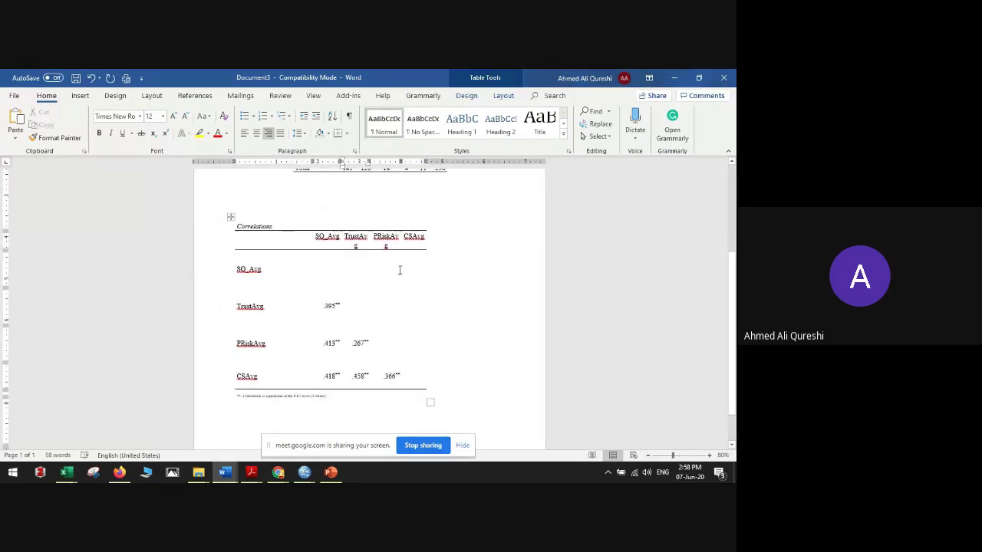
pyautogui.scroll(3, 414, 284)
pyautogui.scroll(-3, 423, 291)
# Step: Switch to the thesis PDF with the hierarchical regression tables in Acrobat Reader and find Table 4.3, Correlation Analysis of Sample 2
pyautogui.click(254, 472)
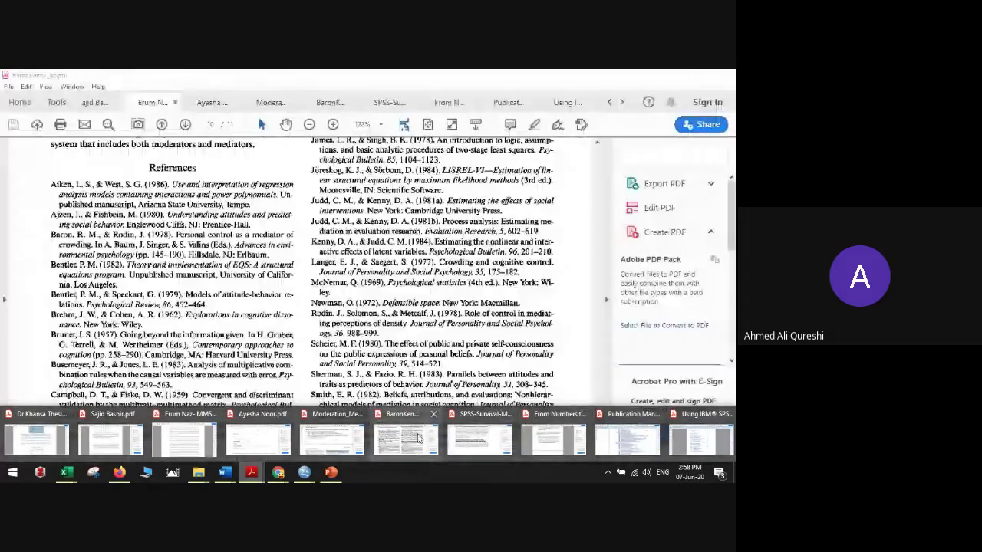
pyautogui.click(263, 434)
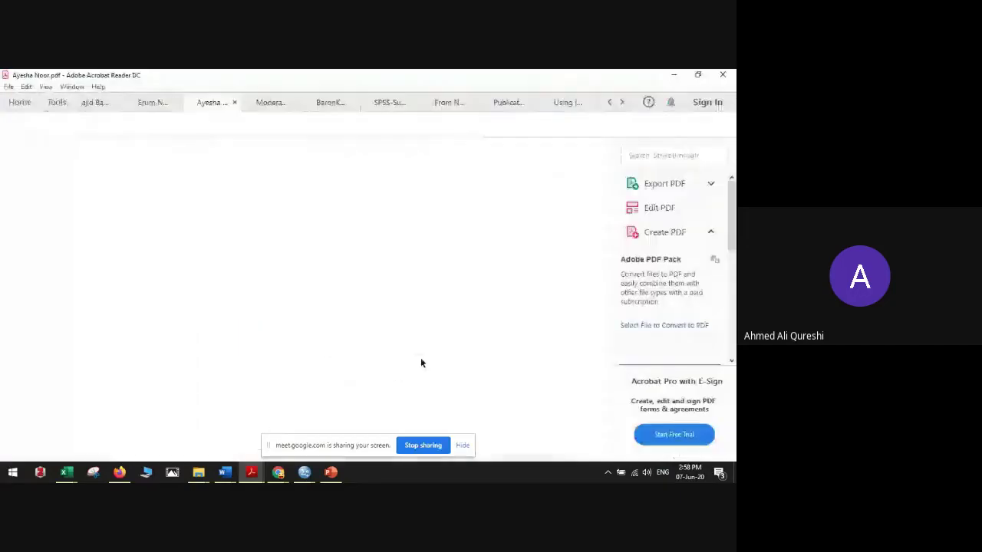
pyautogui.scroll(3, 418, 356)
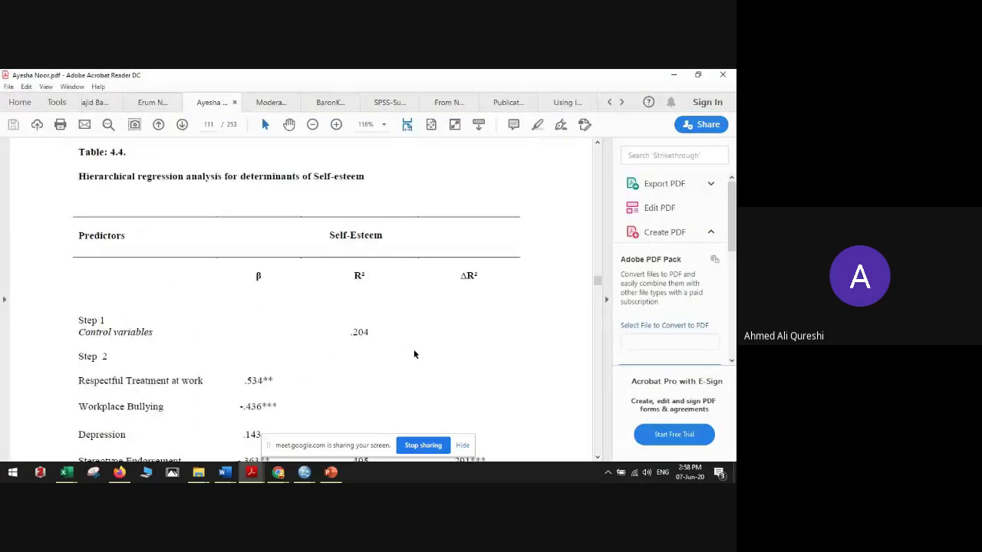
pyautogui.scroll(-1, 413, 354)
pyautogui.scroll(-1, 414, 353)
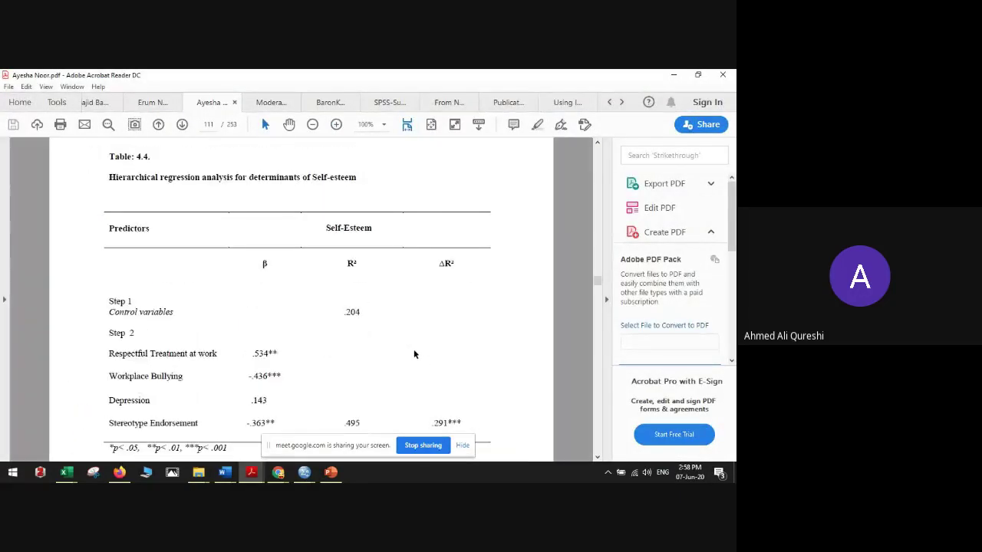
pyautogui.scroll(-1, 413, 354)
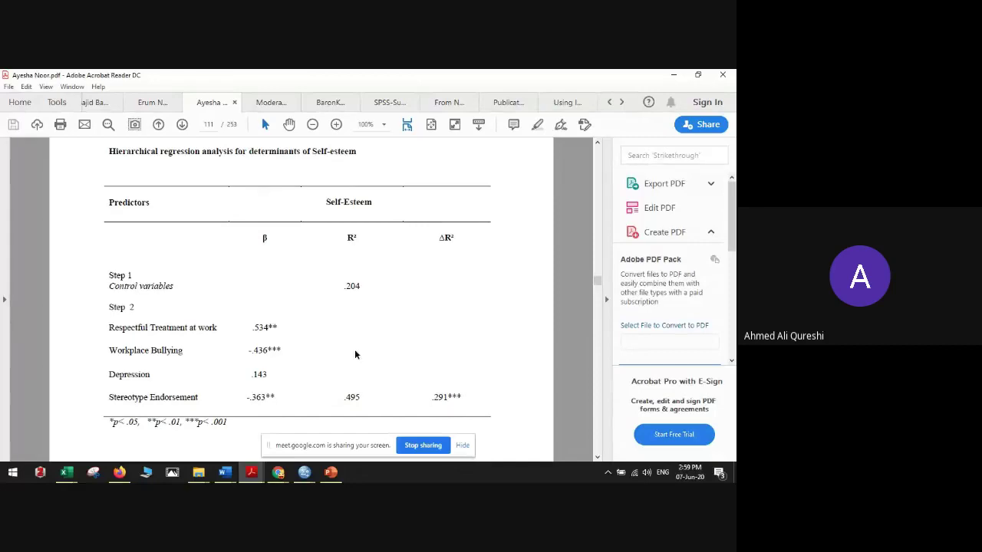
pyautogui.scroll(10, 360, 345)
pyautogui.scroll(3, 365, 336)
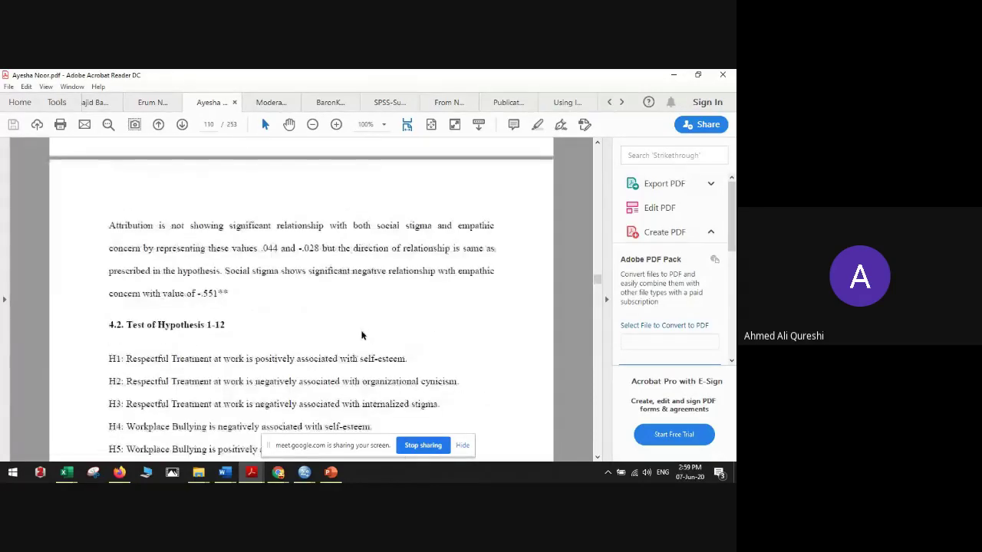
pyautogui.scroll(7, 361, 333)
pyautogui.scroll(3, 360, 332)
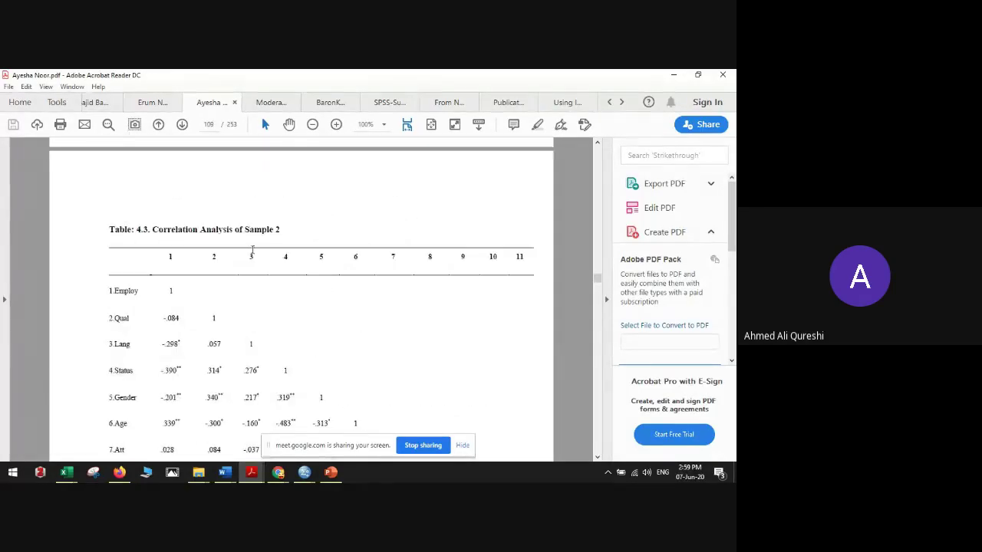
# Step: Examine Table 4.3's title, its numbered variables such as Gender and Age, its triangular coefficient layout and its significance notes
pyautogui.moveTo(153, 229); pyautogui.dragTo(273, 230)
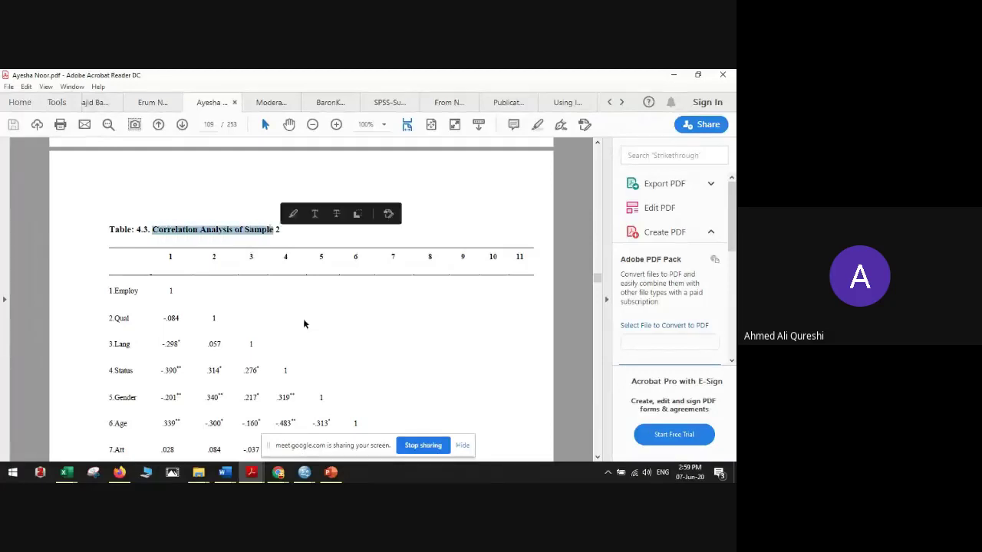
pyautogui.scroll(-4, 301, 316)
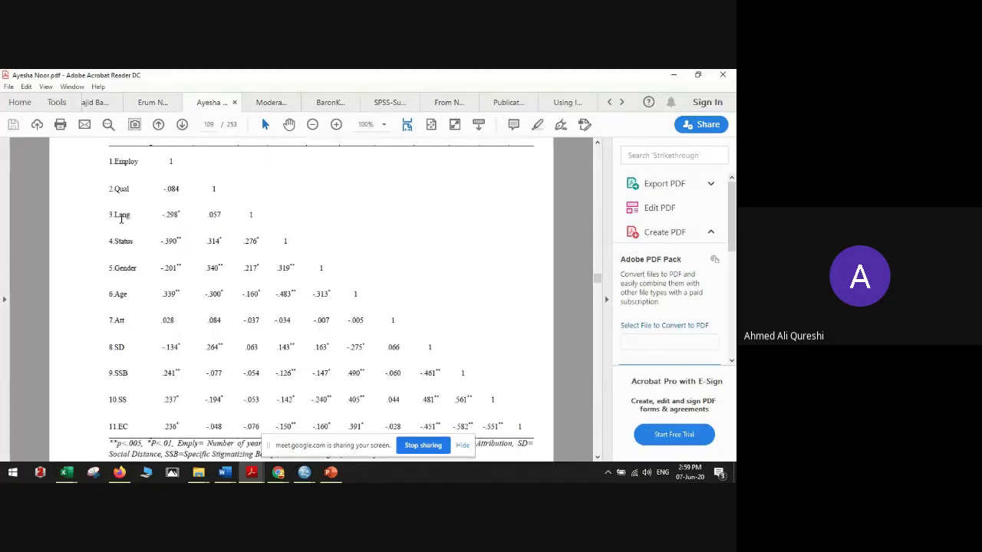
pyautogui.moveTo(113, 268); pyautogui.dragTo(145, 304)
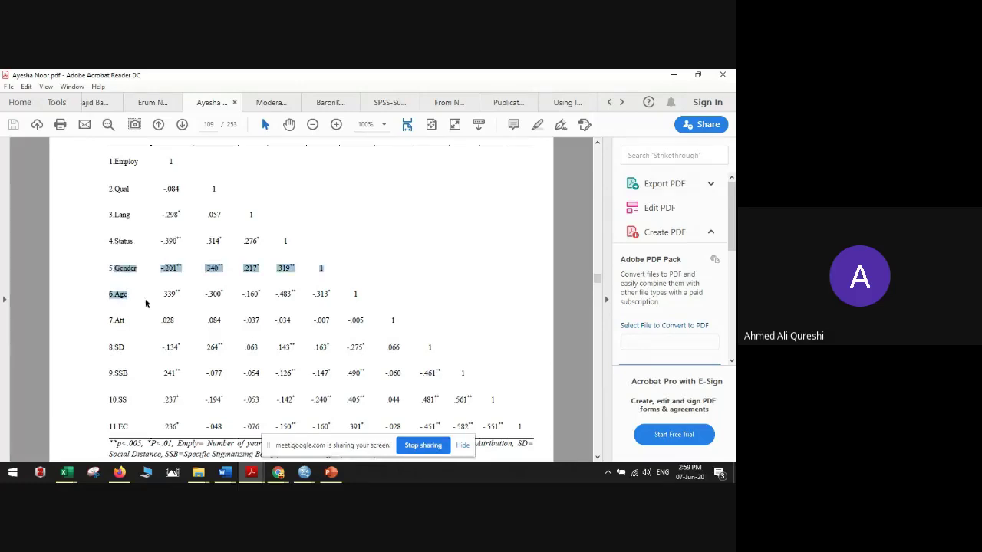
pyautogui.click(146, 303)
pyautogui.scroll(-1, 192, 328)
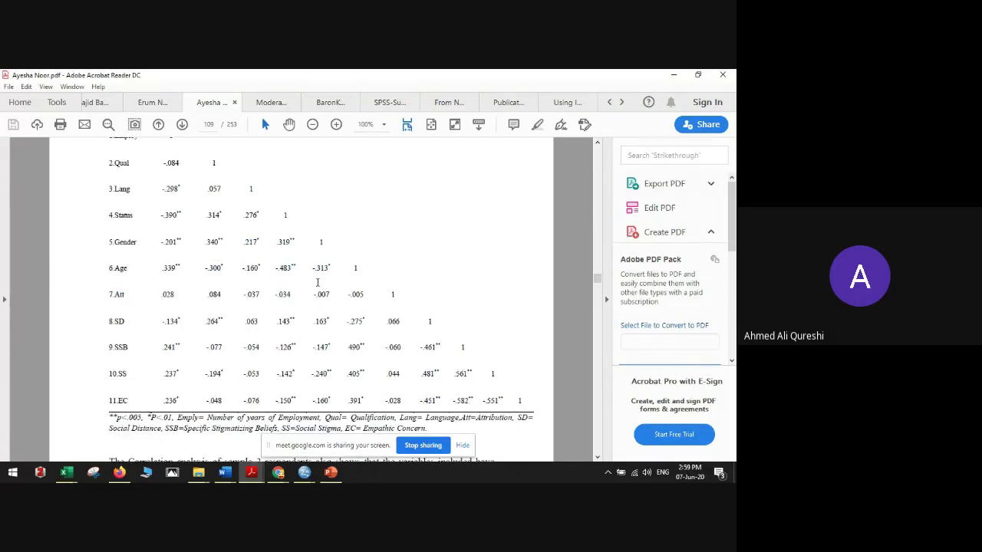
pyautogui.scroll(2, 317, 282)
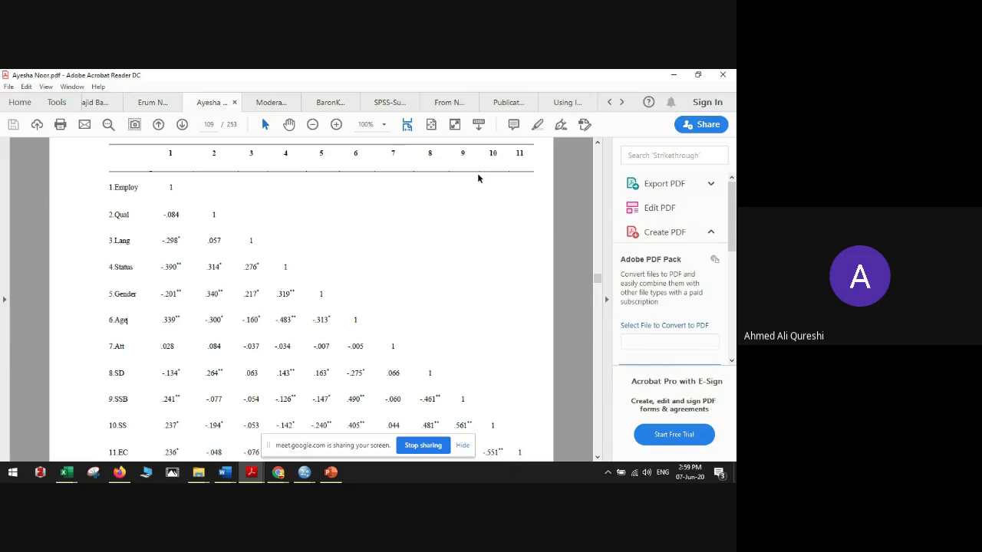
# Step: Examine Table 4.3's starred coefficients against its significance note, including the SD and SSB rows and the abbreviations listed beneath the table
pyautogui.scroll(-1, 468, 355)
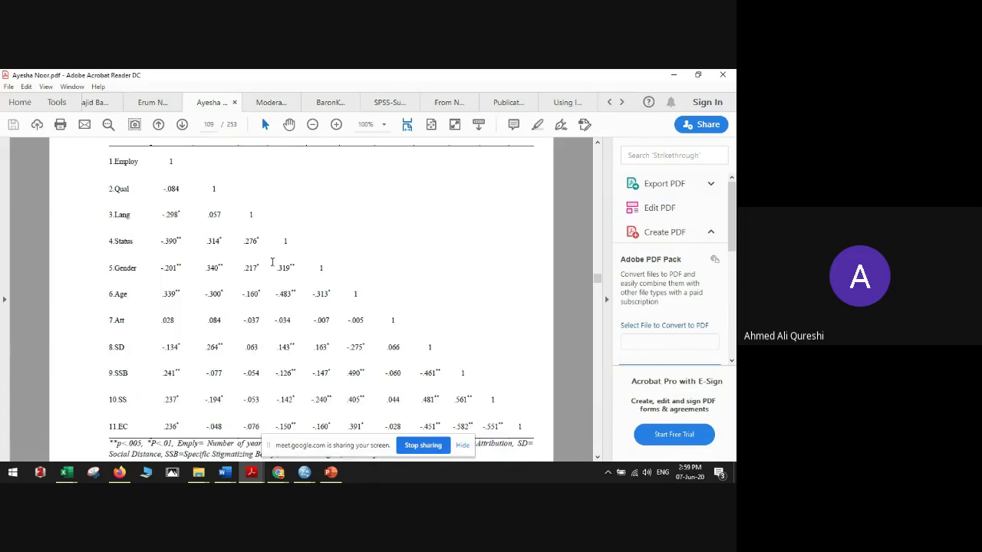
pyautogui.scroll(-1, 270, 268)
pyautogui.scroll(-1, 271, 276)
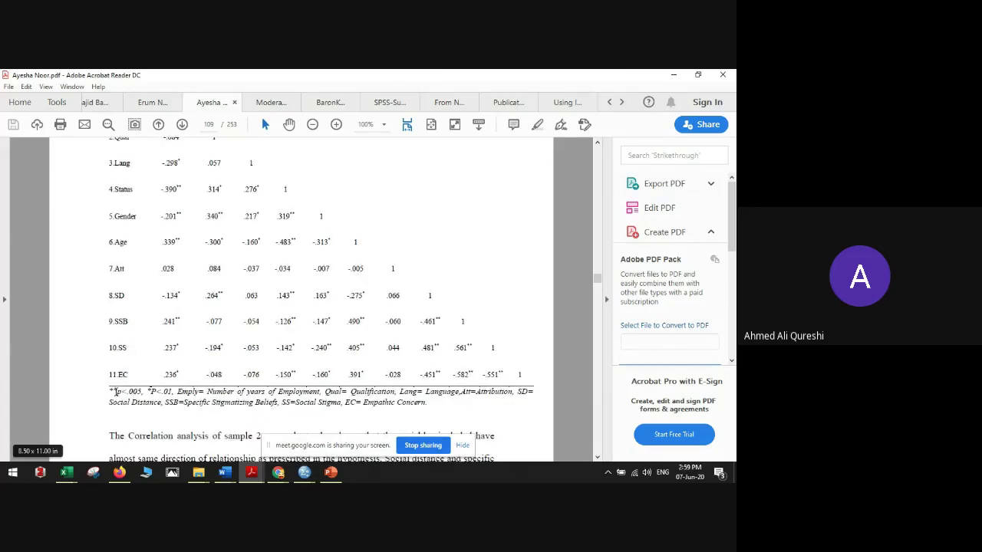
pyautogui.moveTo(108, 391); pyautogui.dragTo(175, 392)
pyautogui.moveTo(283, 267); pyautogui.dragTo(293, 268)
pyautogui.click(304, 292)
pyautogui.click(291, 267)
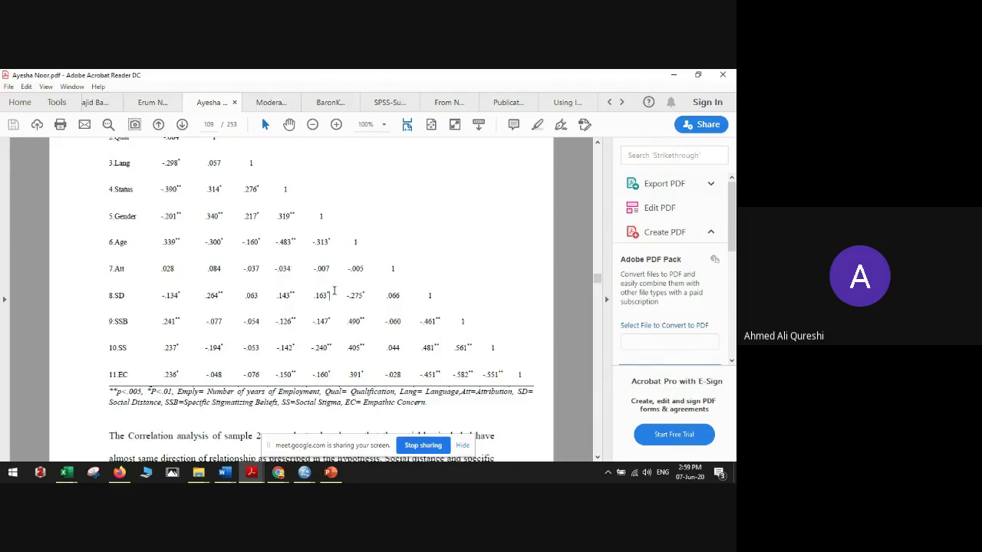
pyautogui.doubleClick(361, 322)
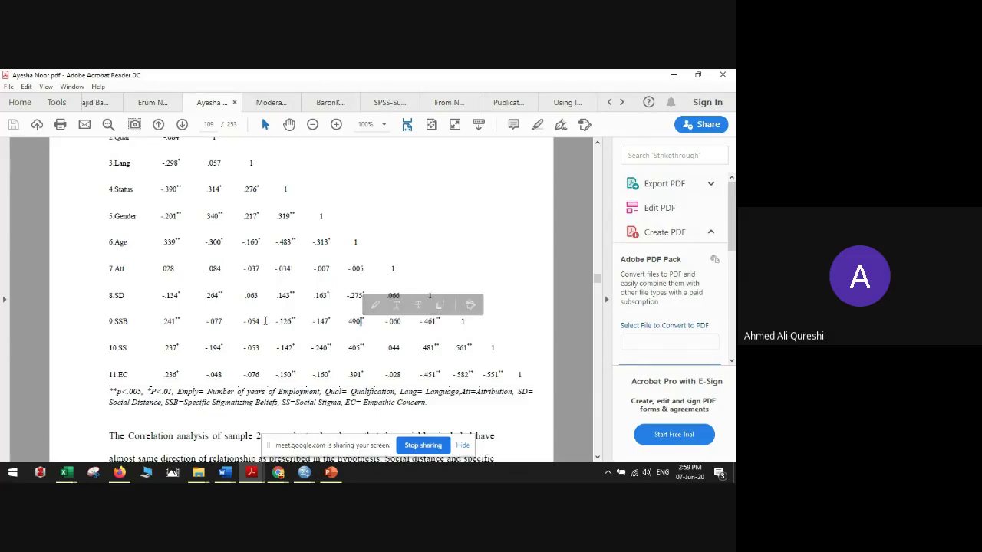
pyautogui.scroll(1, 265, 322)
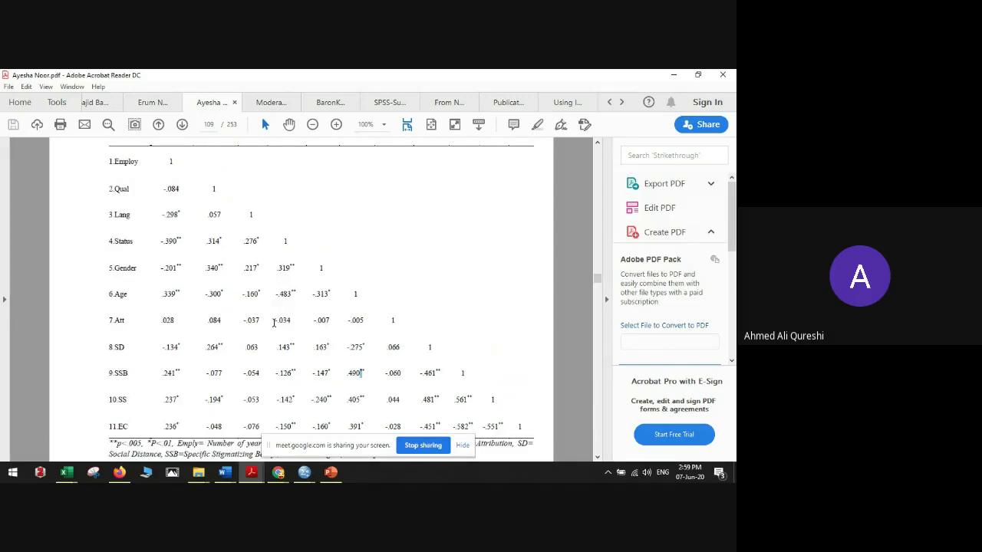
pyautogui.scroll(-1, 280, 322)
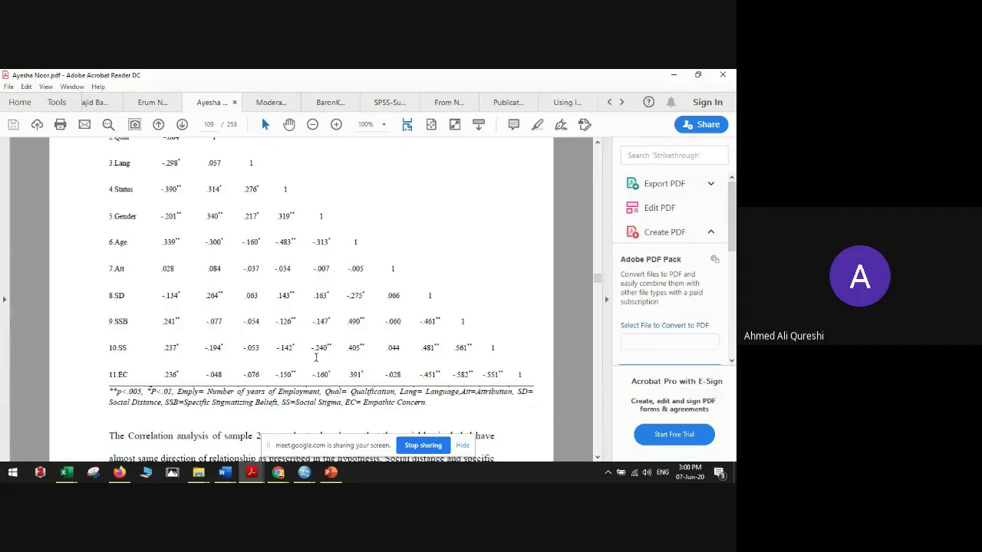
# Step: Read the interpretation paragraph beneath Table 4.3, highlighting the hypothesis wording and the reported relationships, and compare it with the table's coefficients
pyautogui.scroll(-3, 316, 357)
pyautogui.moveTo(109, 306); pyautogui.dragTo(192, 376)
pyautogui.click(193, 376)
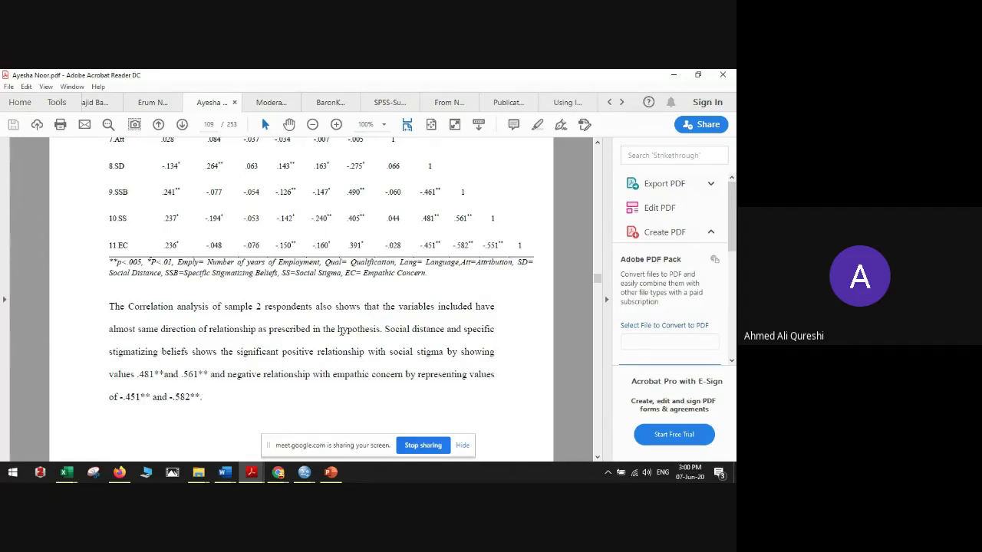
pyautogui.moveTo(381, 330); pyautogui.dragTo(210, 331)
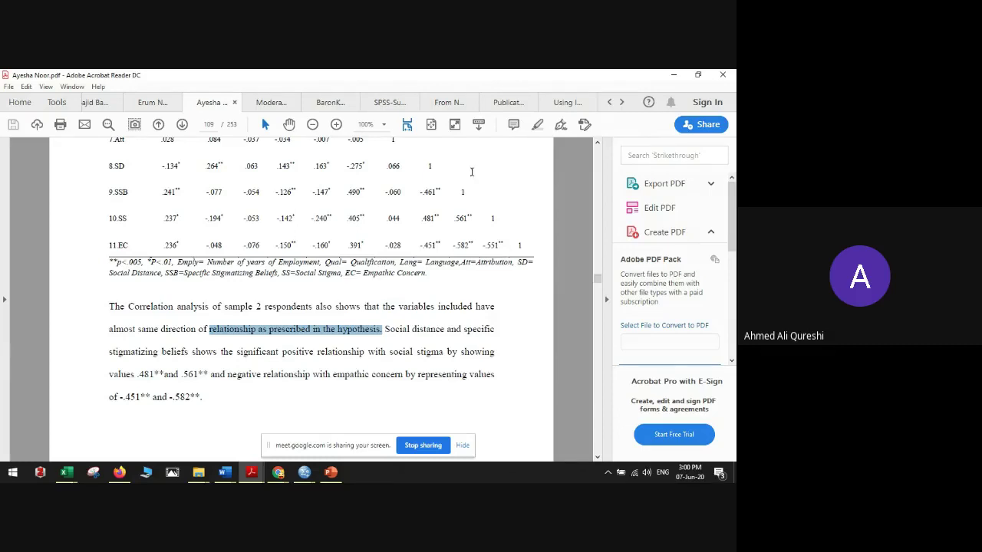
pyautogui.moveTo(202, 397); pyautogui.dragTo(110, 358)
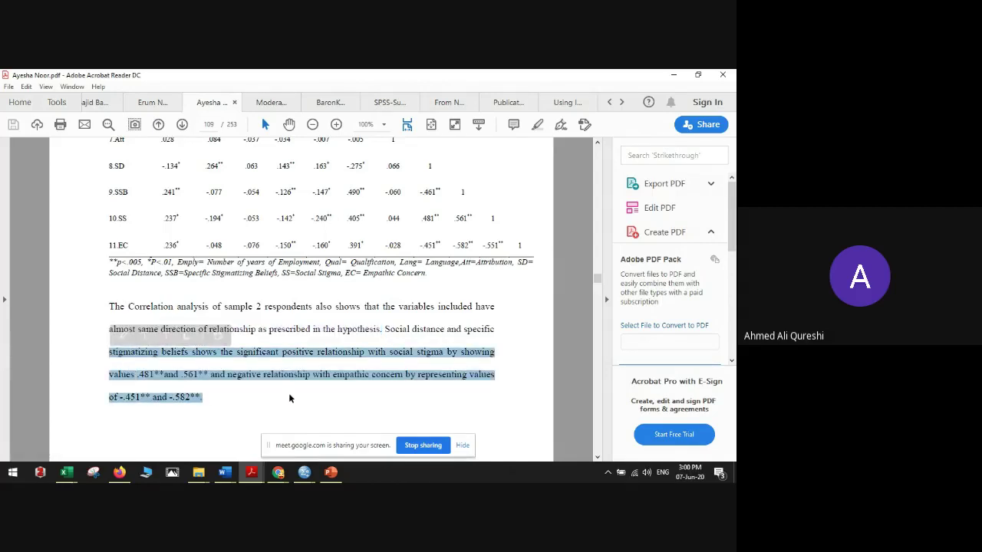
pyautogui.scroll(5, 280, 343)
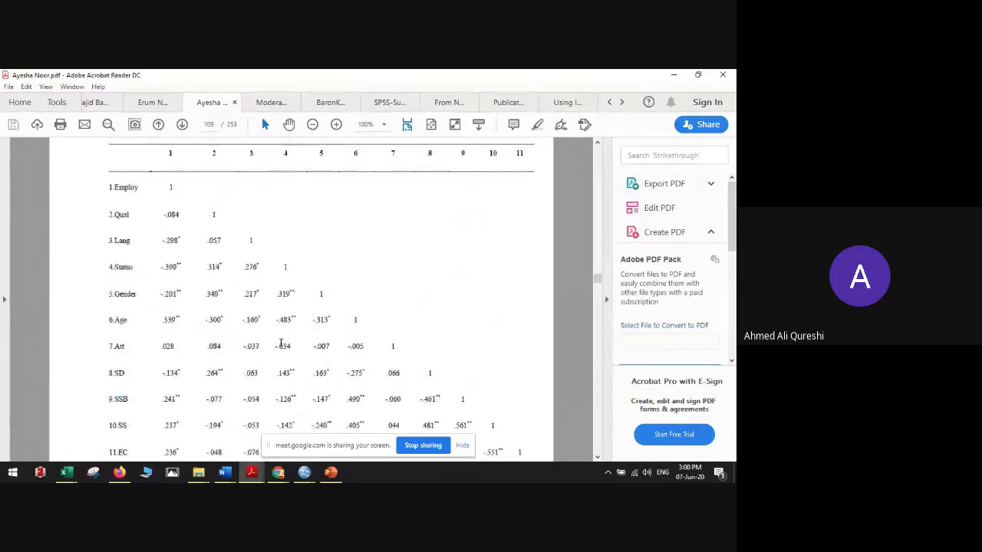
pyautogui.scroll(2, 281, 344)
pyautogui.scroll(-3, 280, 343)
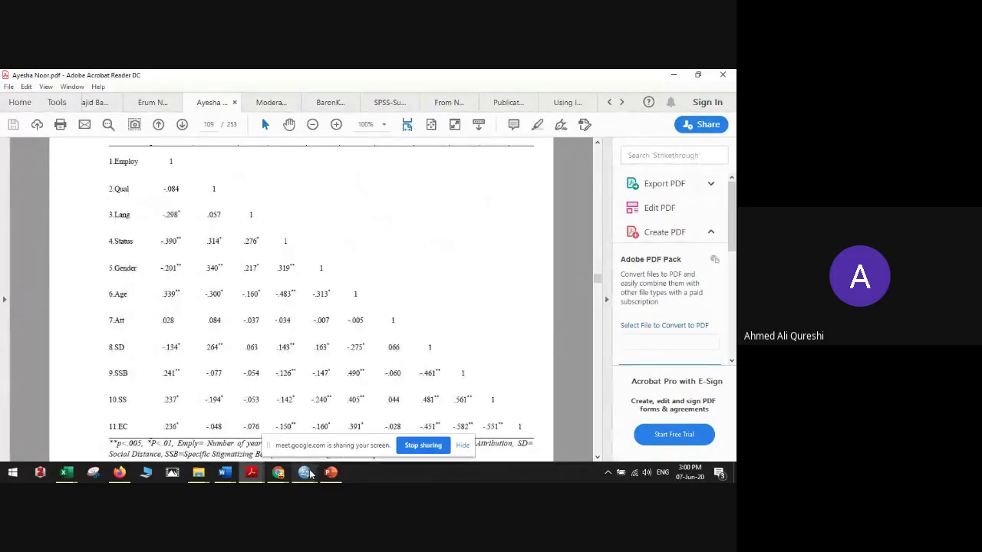
# Step: Switch to Document2 in Word and delete the arrow and the B after A on the first line
pyautogui.click(224, 471)
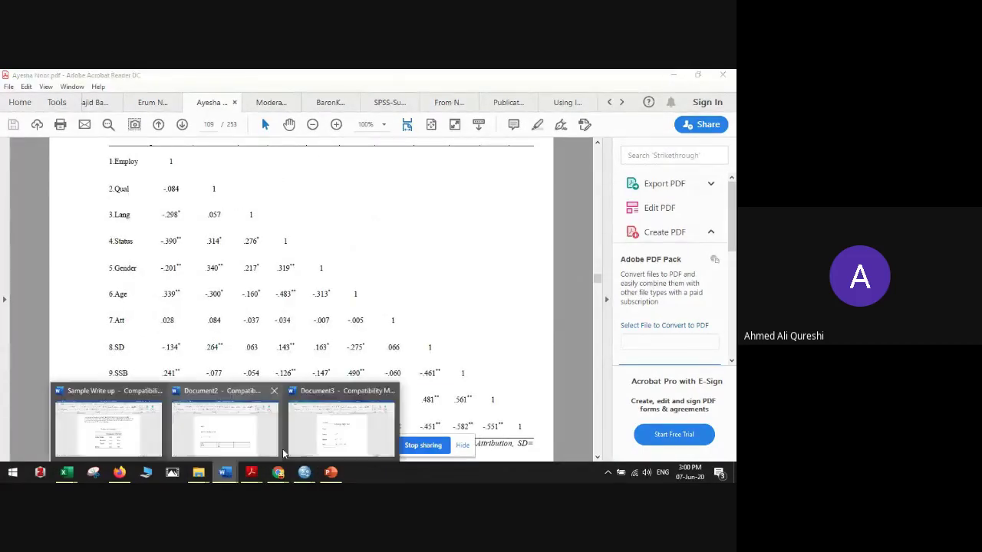
pyautogui.click(241, 438)
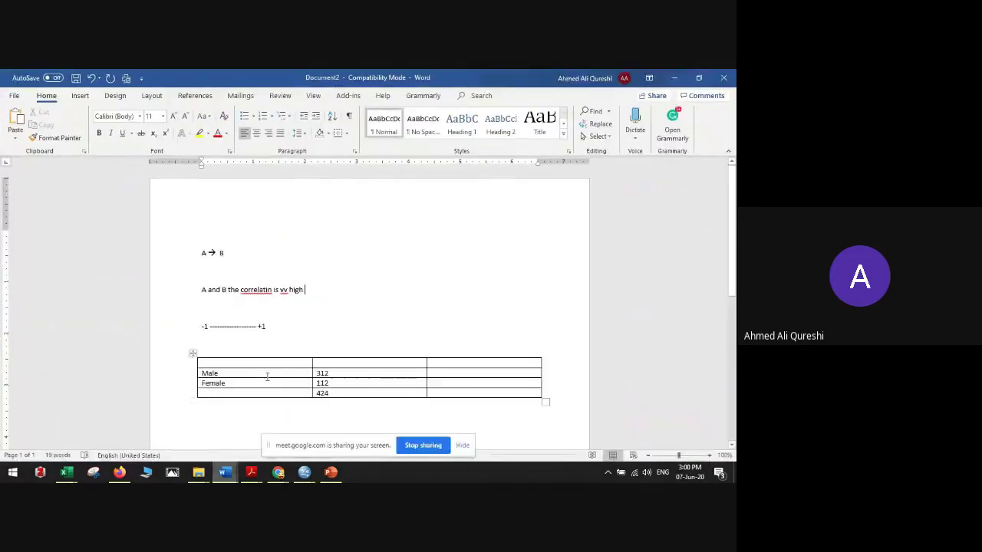
pyautogui.click(230, 253)
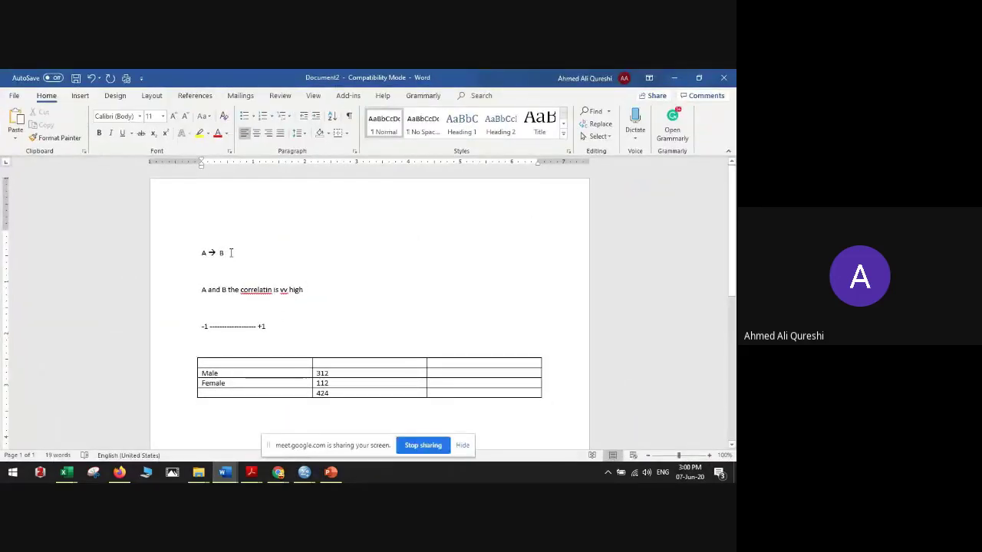
pyautogui.press('BackSpace')
pyautogui.press('BackSpace')
pyautogui.press('BackSpace')
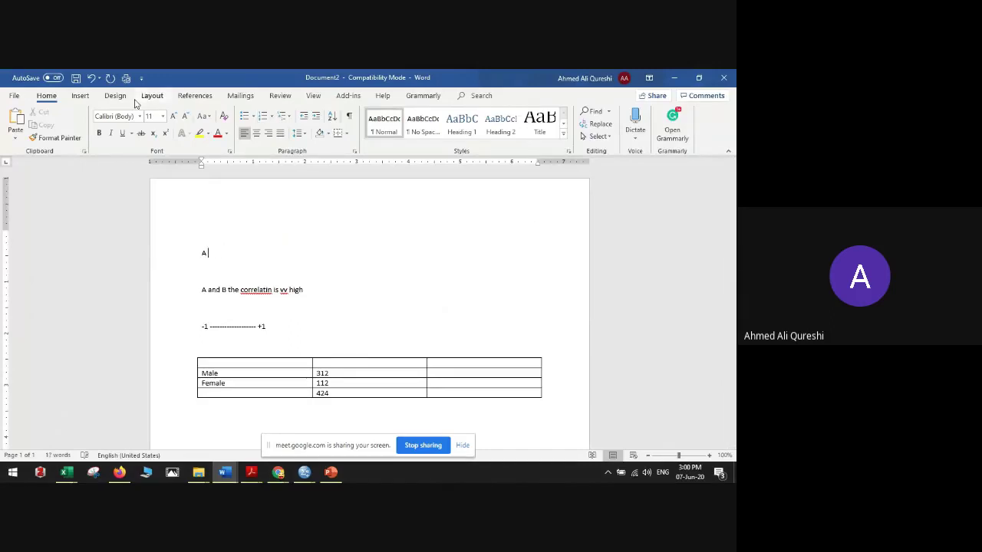
# Step: Draw a straight arrow about 3.3 inches long from A, sloping slightly downward to the right
pyautogui.click(81, 96)
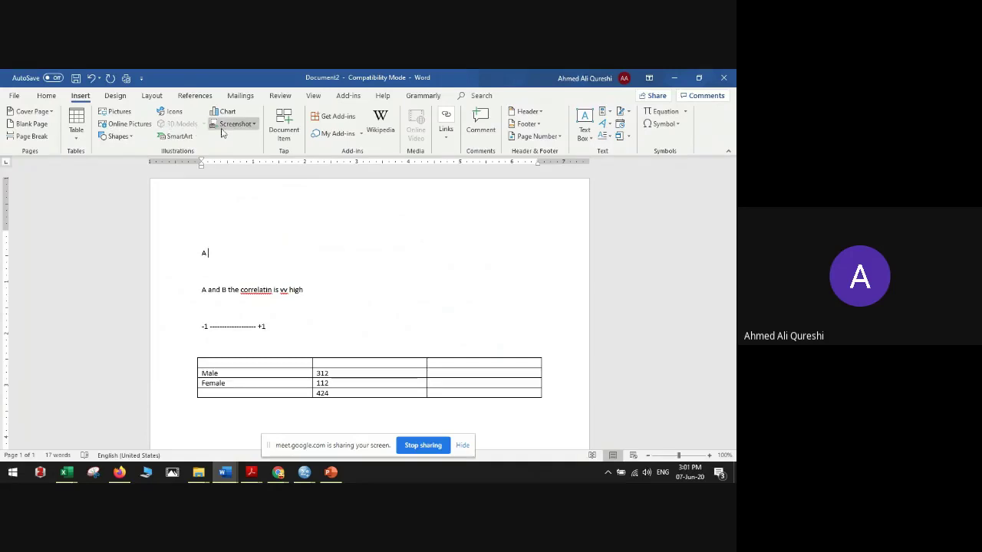
pyautogui.click(47, 96)
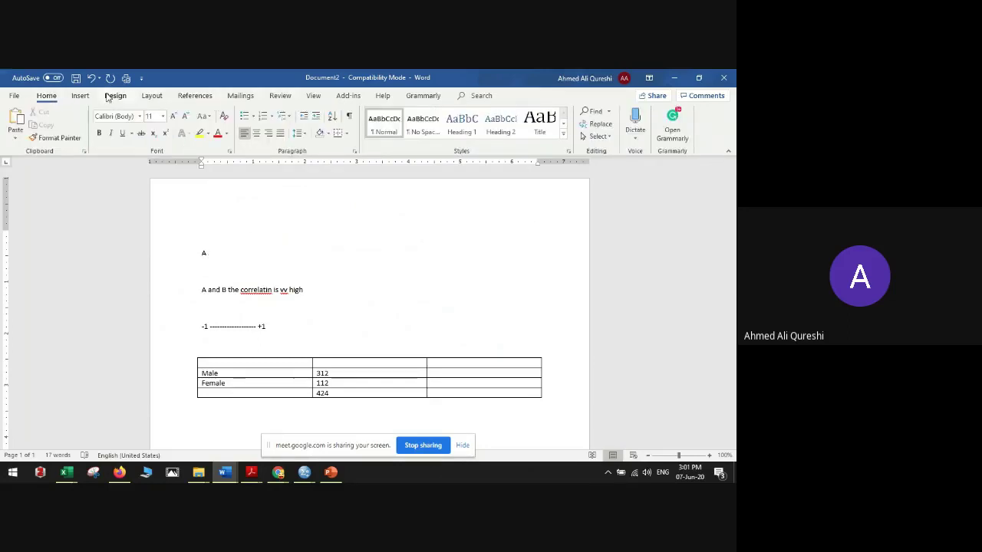
pyautogui.click(86, 97)
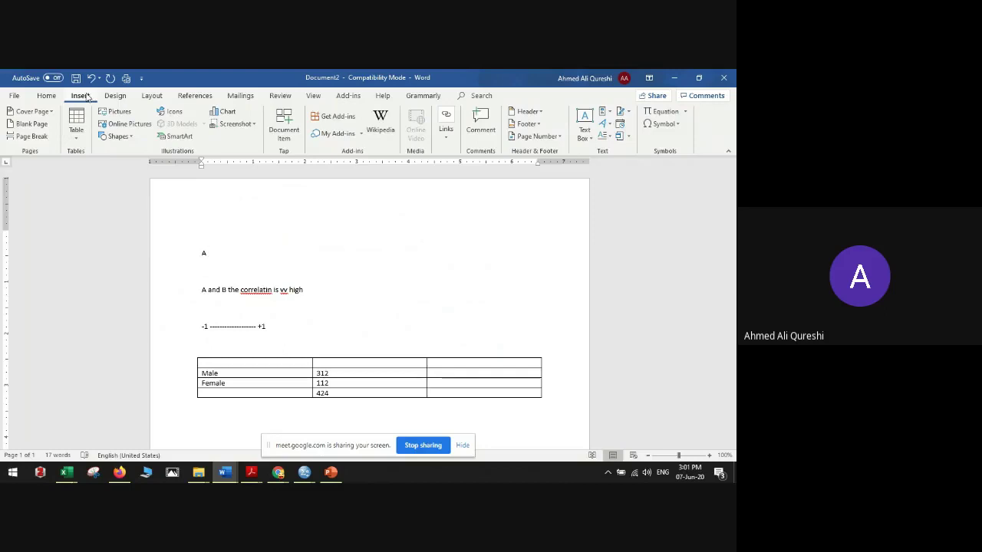
pyautogui.click(121, 138)
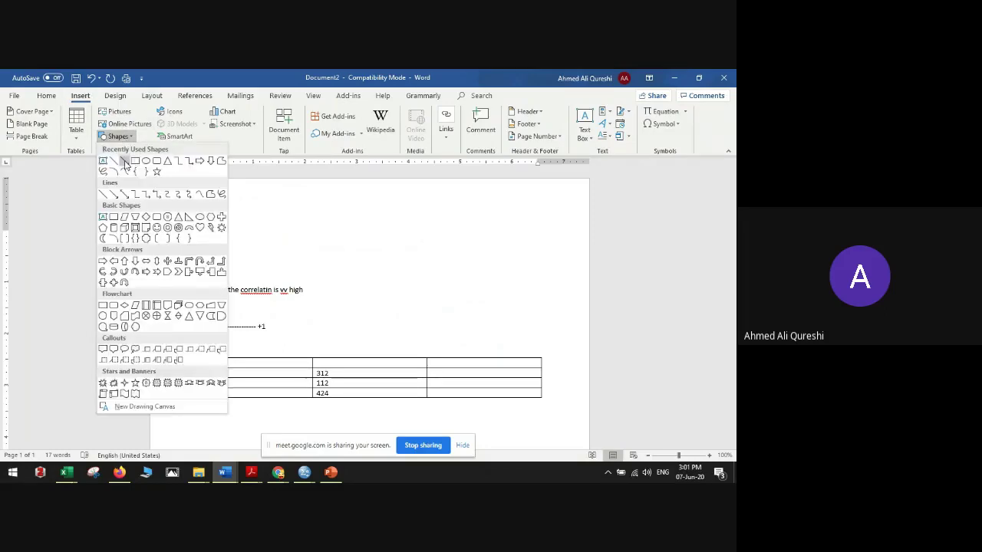
pyautogui.click(132, 163)
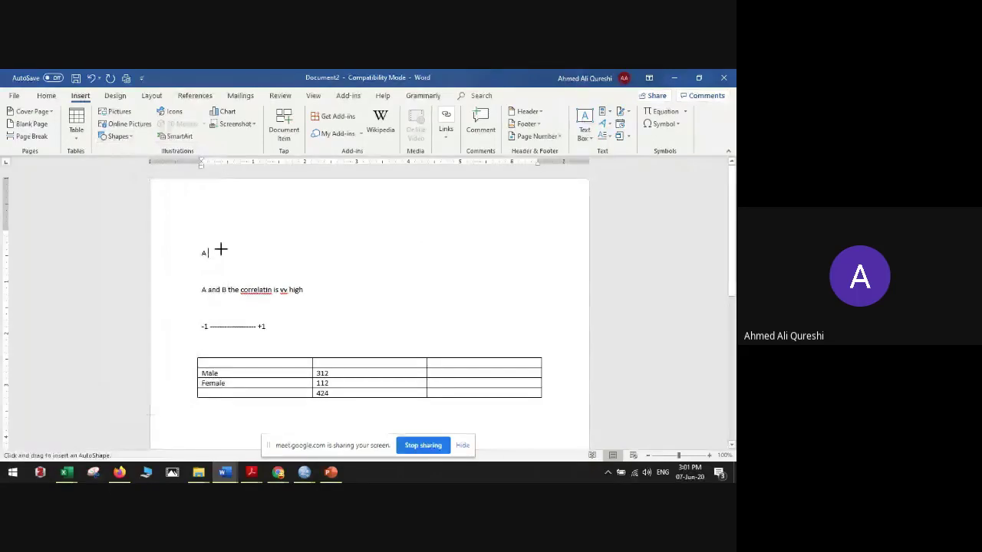
pyautogui.moveTo(209, 253); pyautogui.dragTo(379, 274)
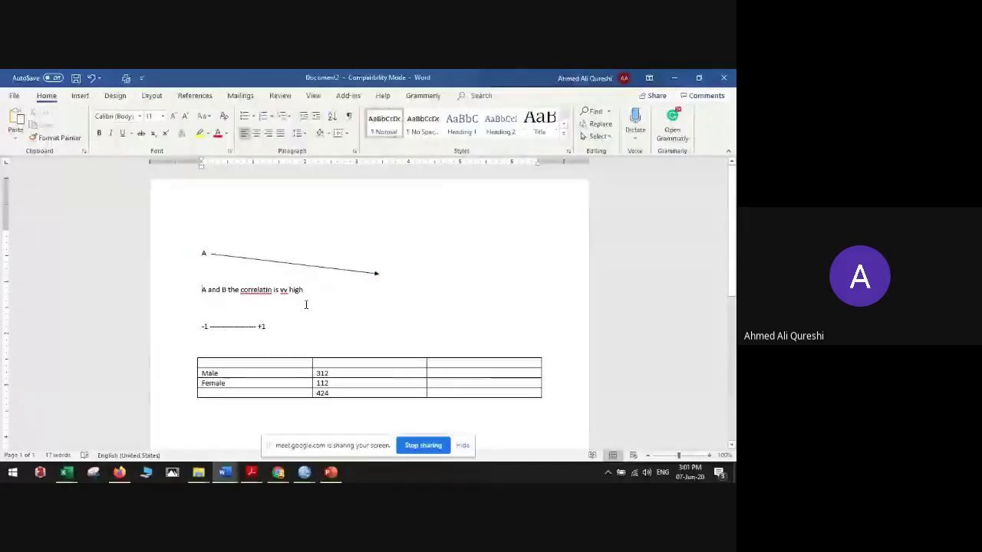
# Step: Add blank lines above the correlation sentence and enter B on its own line below A
pyautogui.press('Return')
pyautogui.press('Return')
pyautogui.press('Return')
pyautogui.press('Return')
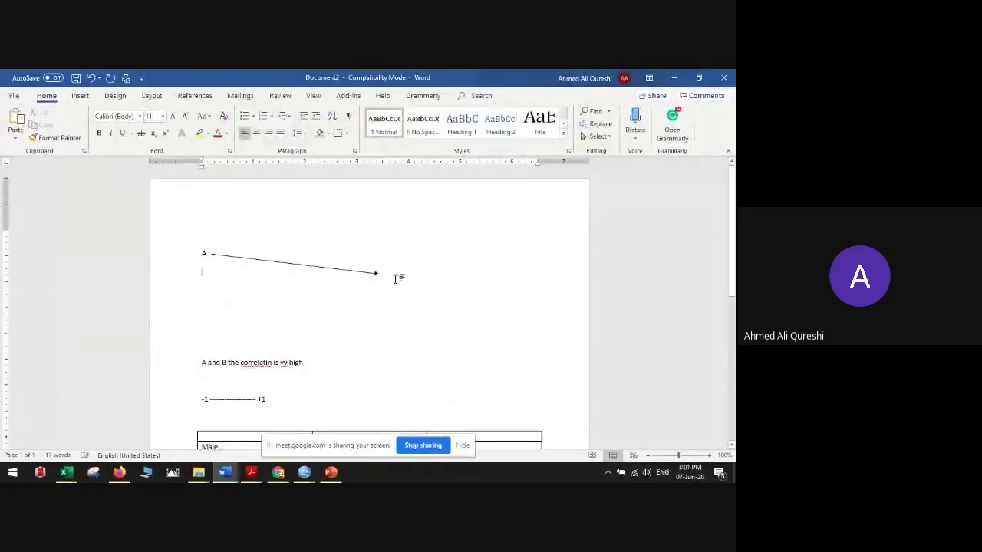
pyautogui.click(394, 276)
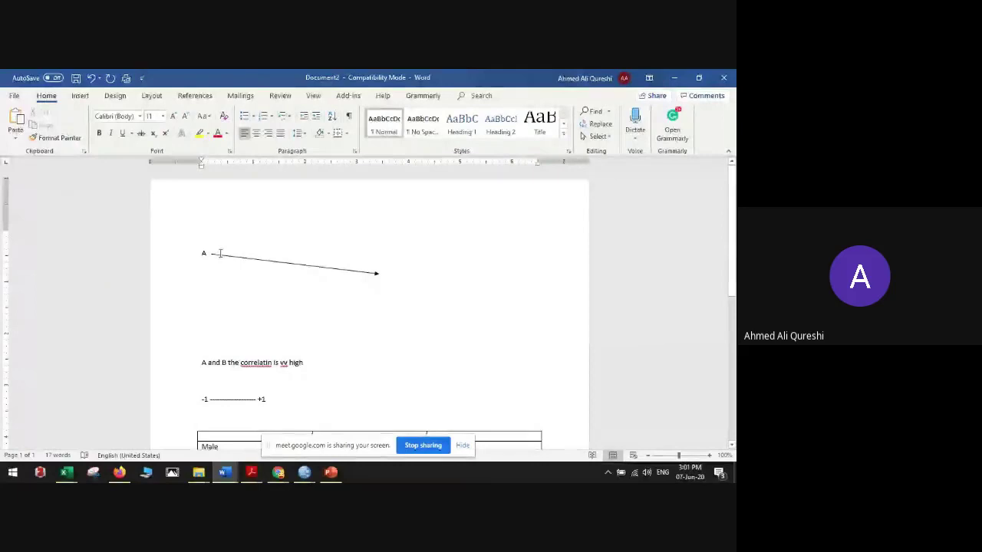
pyautogui.press('Return')
pyautogui.press('Return')
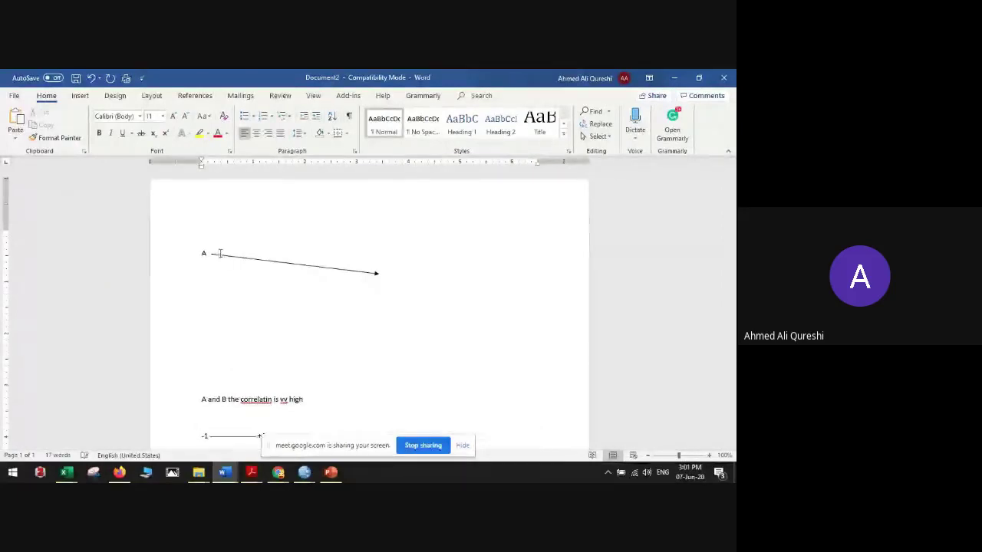
pyautogui.write('B')
# Step: Draw a second arrow about 3.3 inches long from B, sloping upward to end just below the first arrowhead
pyautogui.click(87, 99)
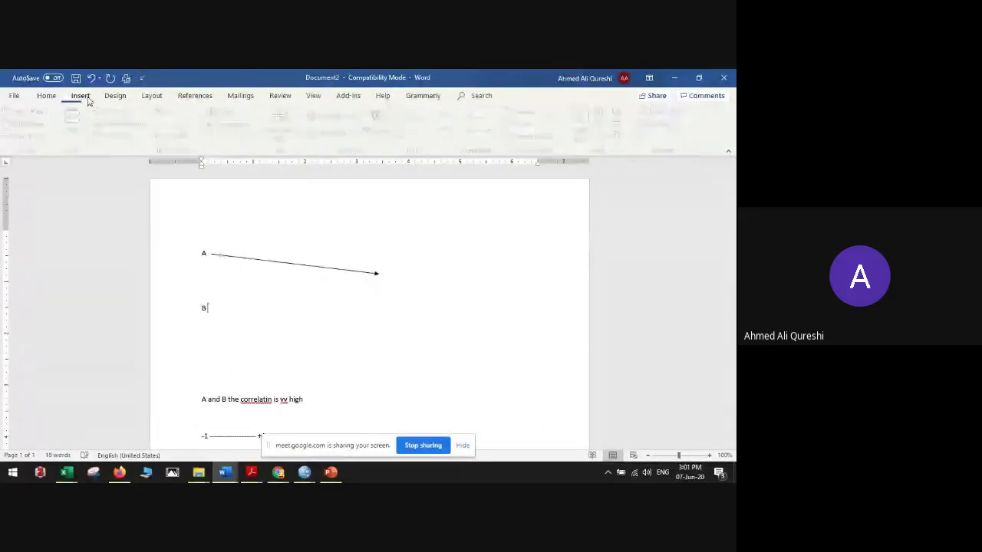
pyautogui.click(115, 136)
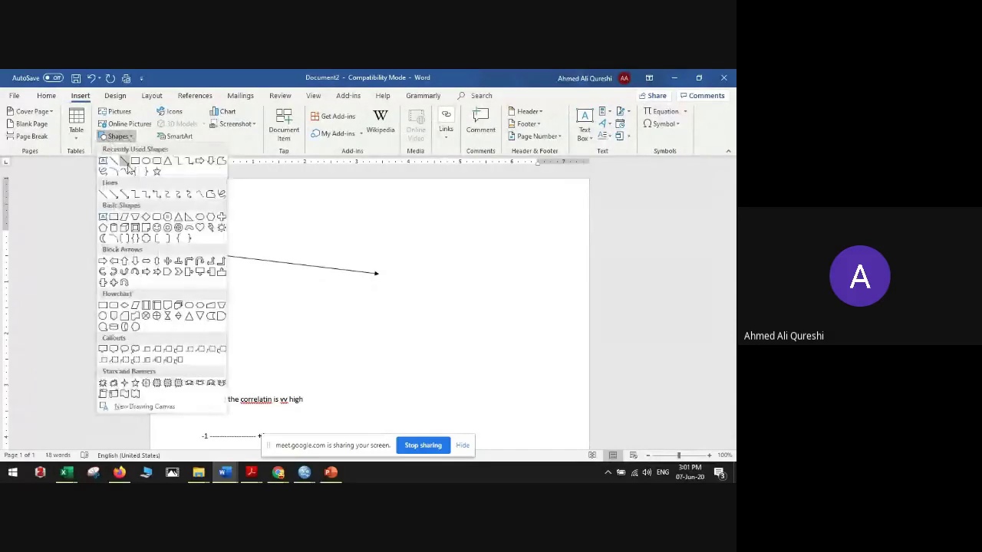
pyautogui.click(107, 163)
pyautogui.moveTo(206, 309)
pyautogui.mouseDown()
pyautogui.moveTo(300, 302)
pyautogui.moveTo(377, 281)
pyautogui.mouseUp()
pyautogui.click(434, 277)
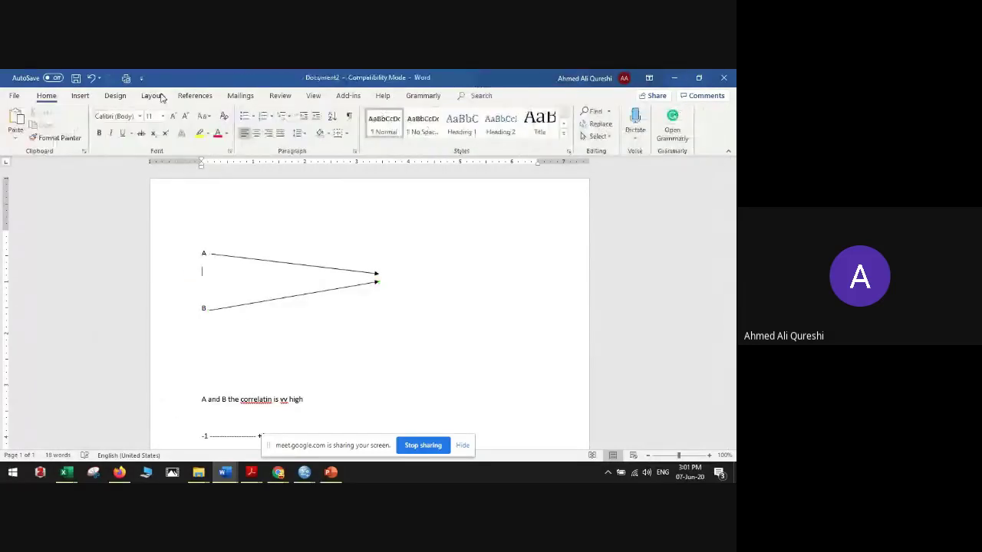
# Step: Insert a simple text box and move it beside the two arrowheads
pyautogui.click(81, 96)
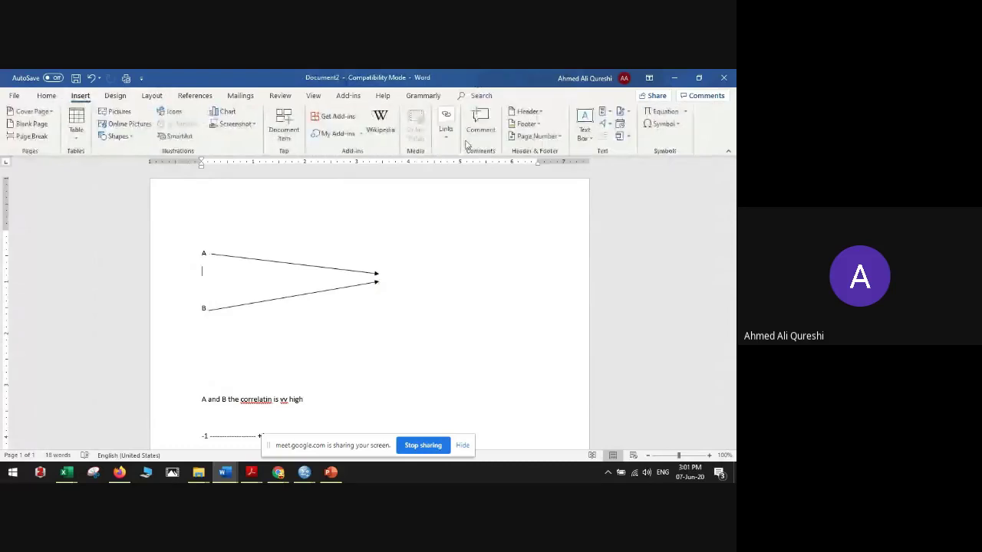
pyautogui.click(583, 124)
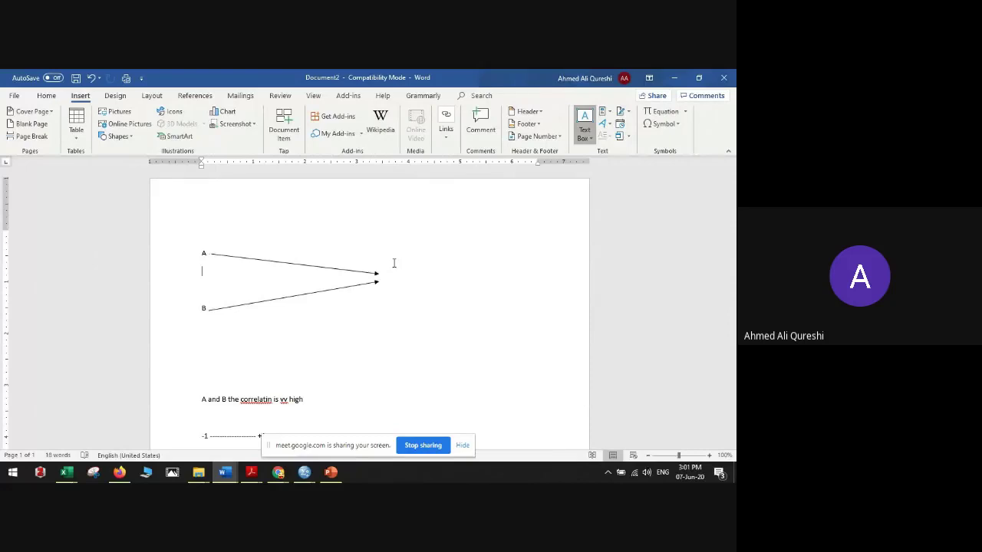
pyautogui.click(441, 270)
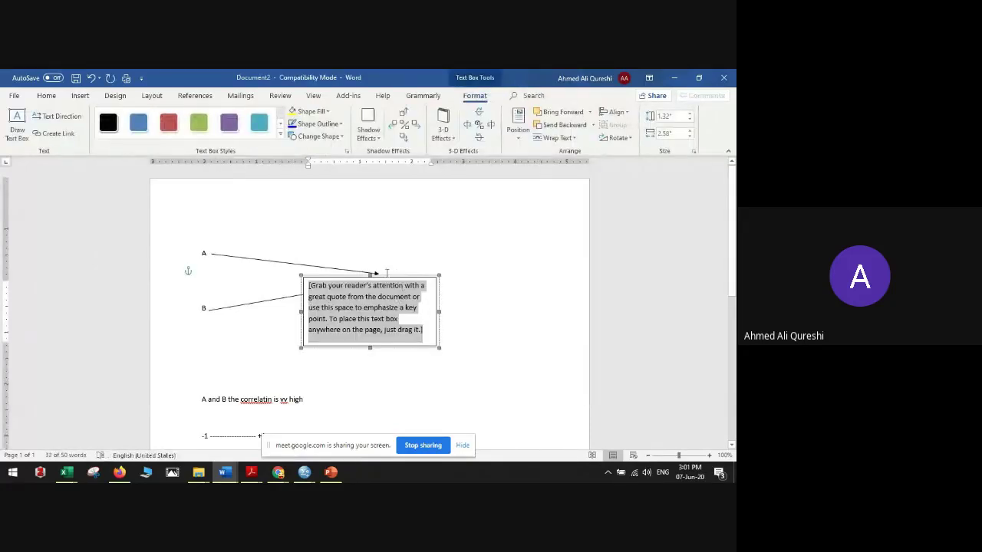
pyautogui.click(405, 276)
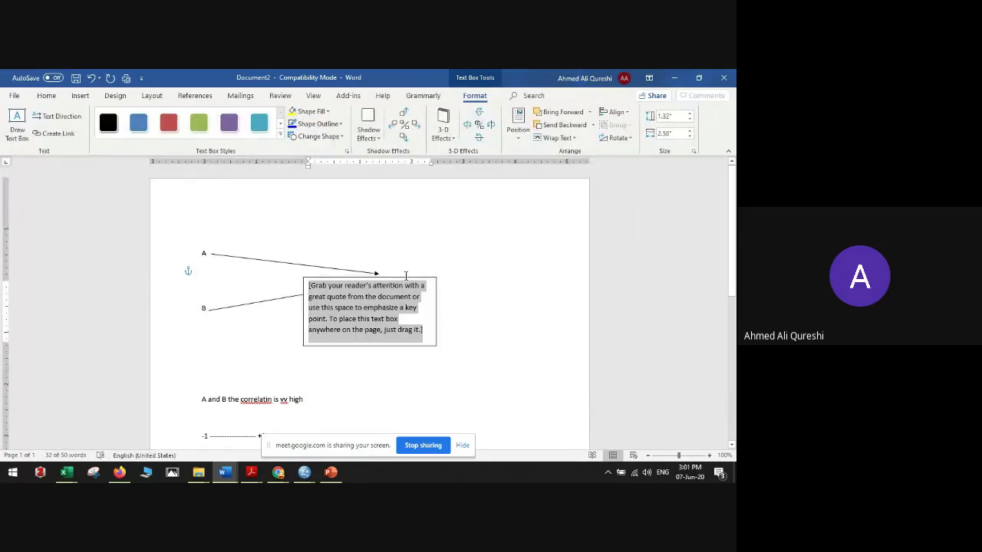
pyautogui.moveTo(406, 276); pyautogui.dragTo(470, 239)
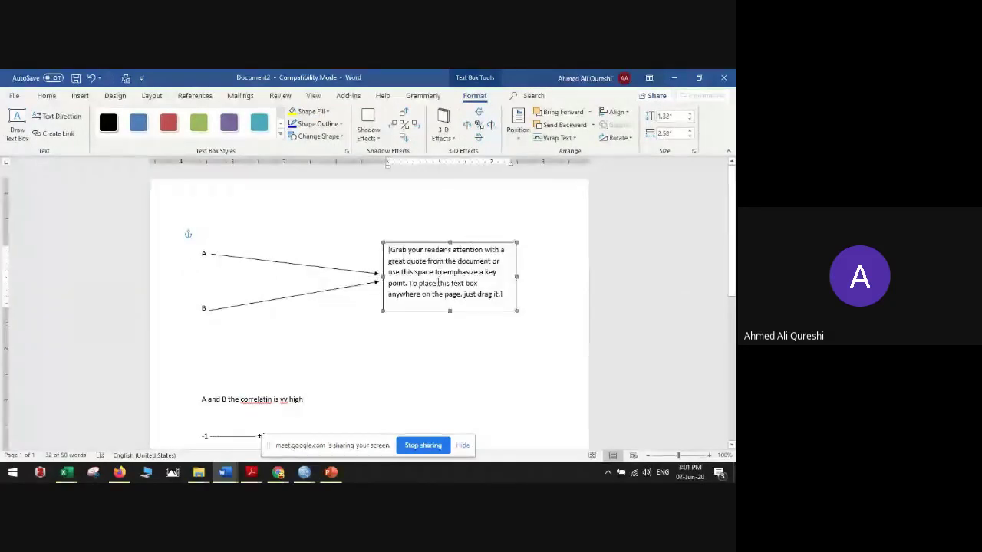
# Step: Replace the text box's placeholder text with C and shrink it to a small box touching both arrowheads
pyautogui.click(438, 283)
pyautogui.write('c')
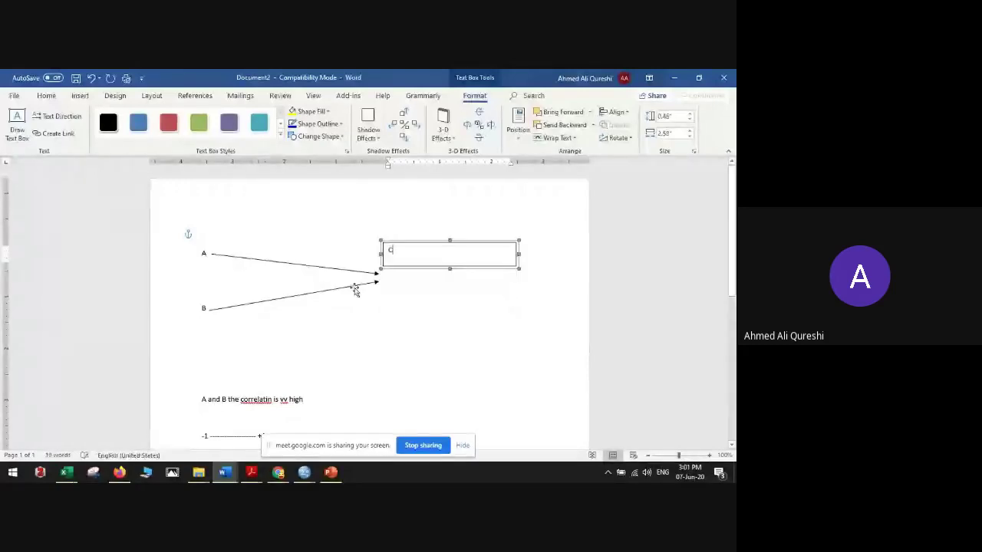
pyautogui.moveTo(518, 257); pyautogui.dragTo(397, 278)
# Step: Examine the model sketch, following the labels A and B and their arrows to the C box
pyautogui.click(209, 309)
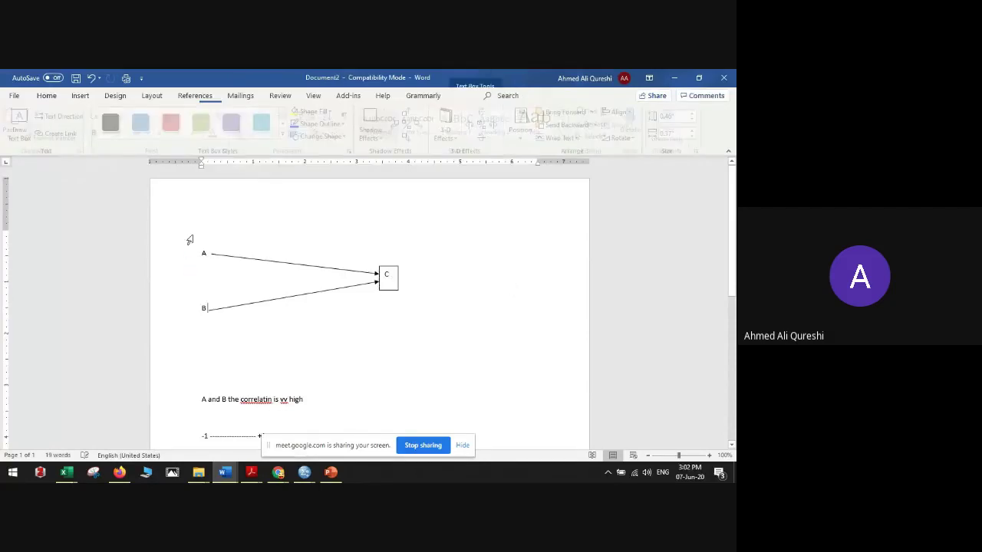
pyautogui.moveTo(205, 309); pyautogui.dragTo(205, 259)
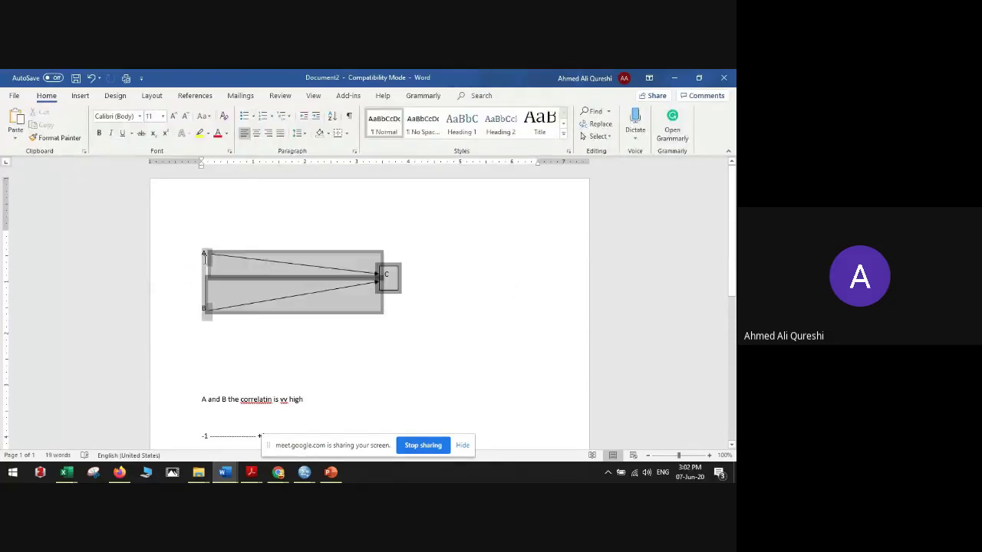
pyautogui.click(276, 342)
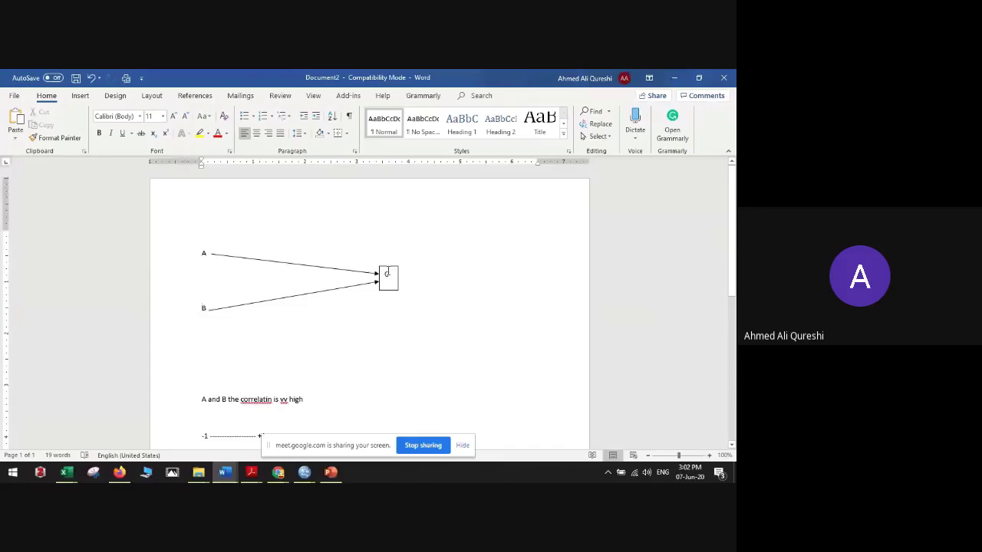
pyautogui.click(387, 272)
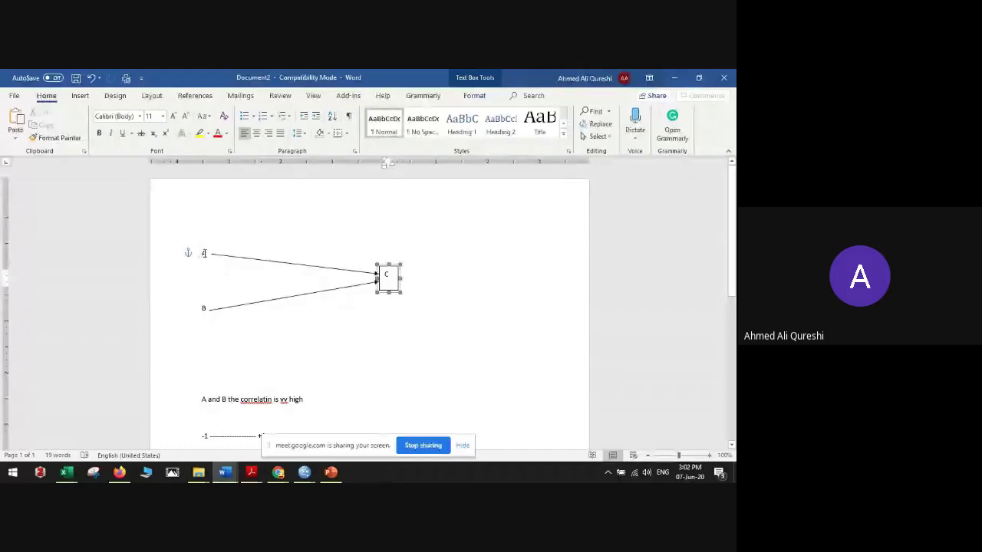
pyautogui.doubleClick(205, 253)
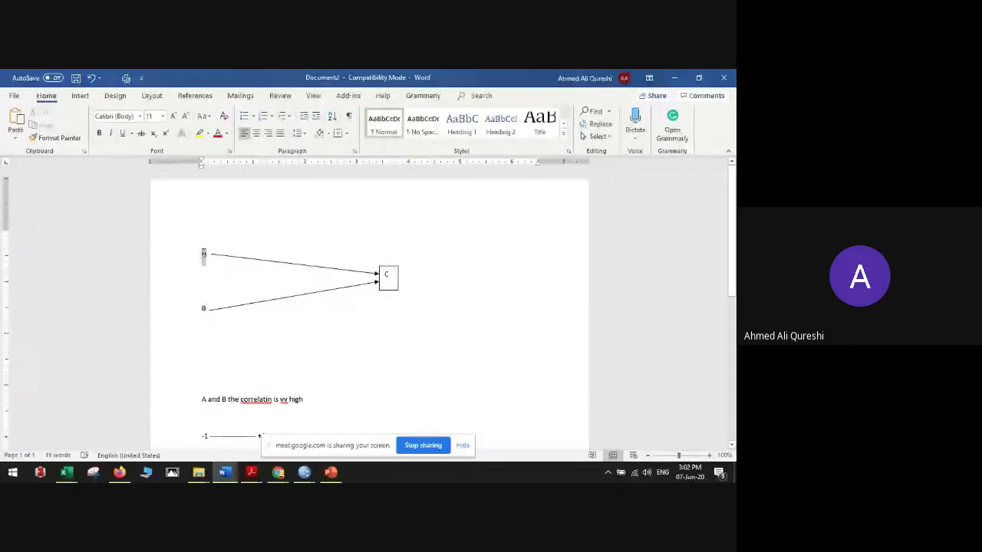
pyautogui.doubleClick(204, 308)
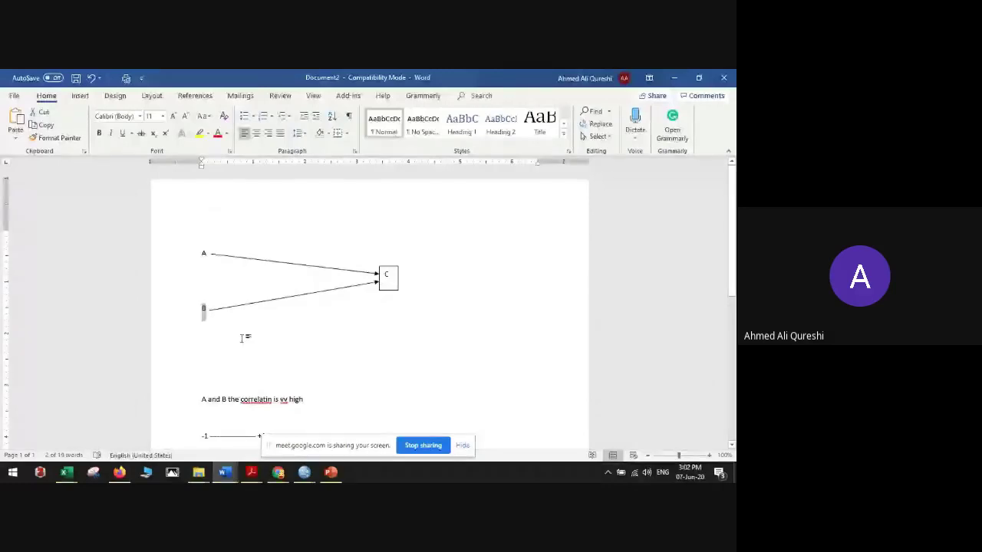
pyautogui.click(208, 253)
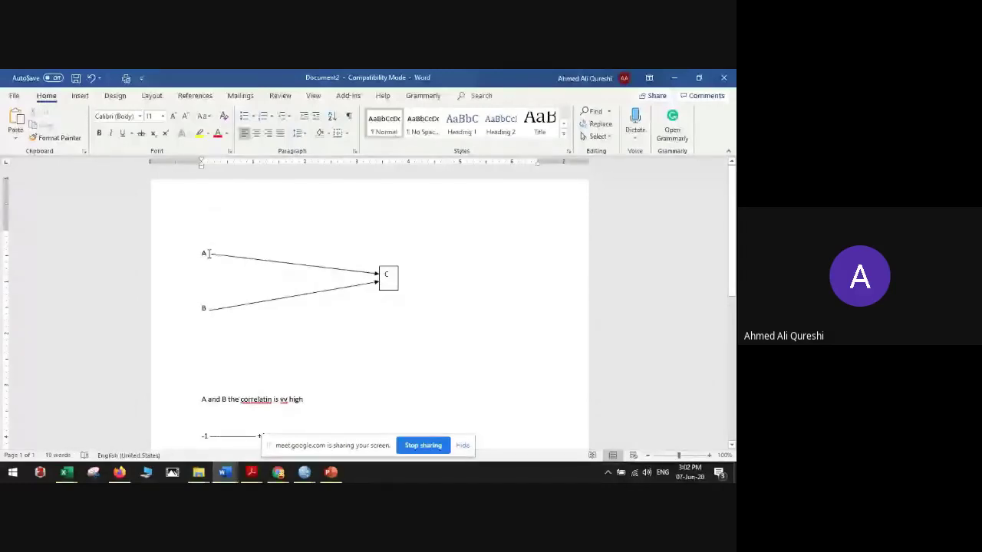
pyautogui.doubleClick(204, 254)
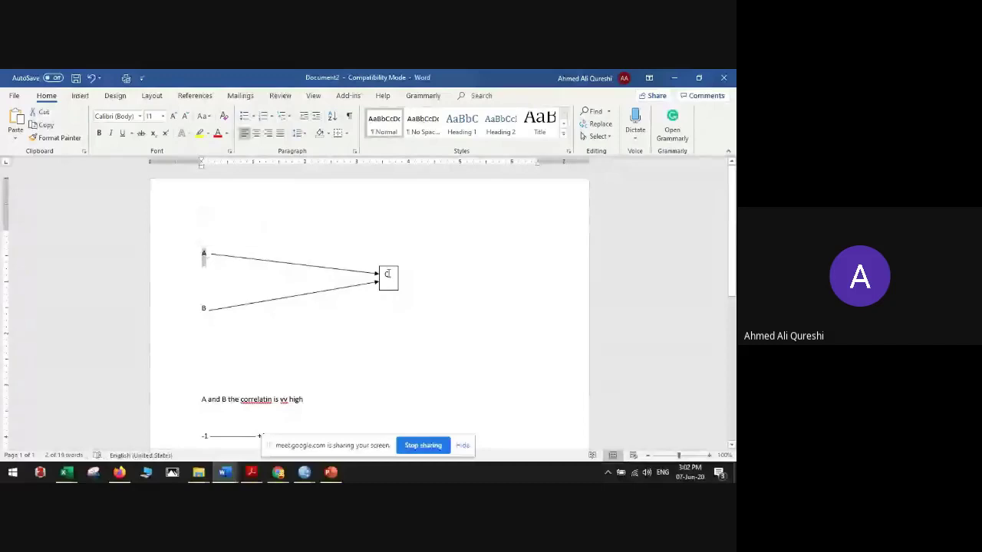
pyautogui.click(207, 309)
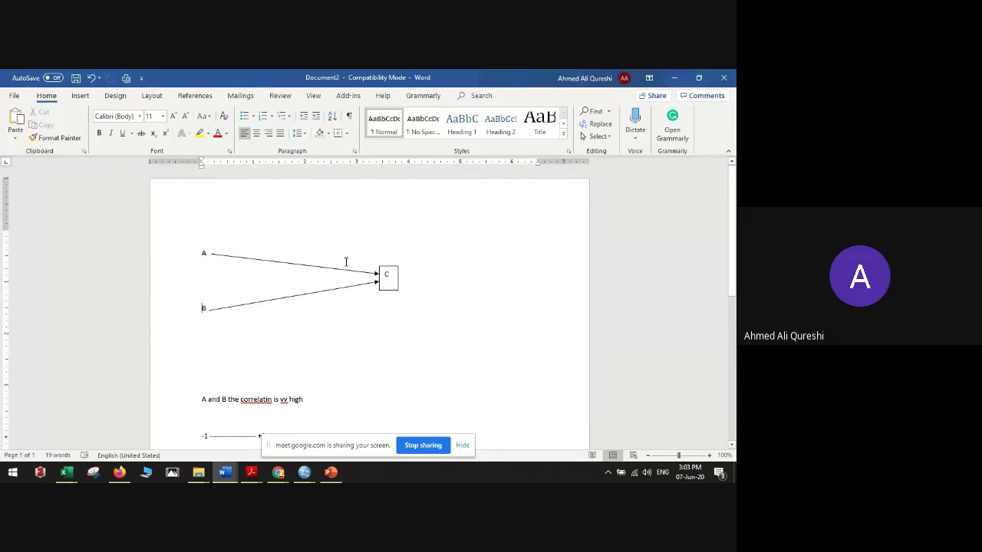
pyautogui.scroll(-3, 344, 260)
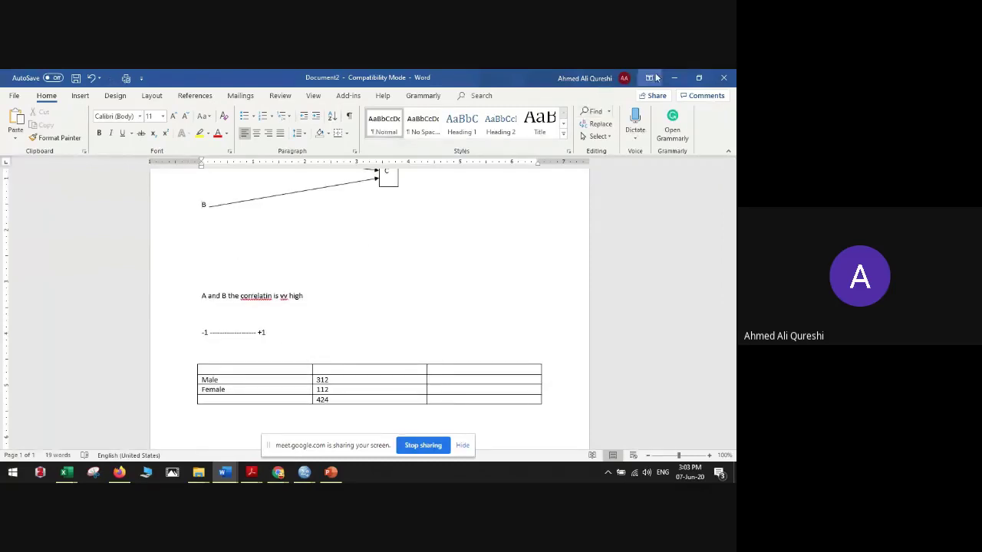
# Step: Switch to the SPSS output to view the Correlations table of the construct averages, and return to the thesis in Acrobat Reader
pyautogui.click(251, 472)
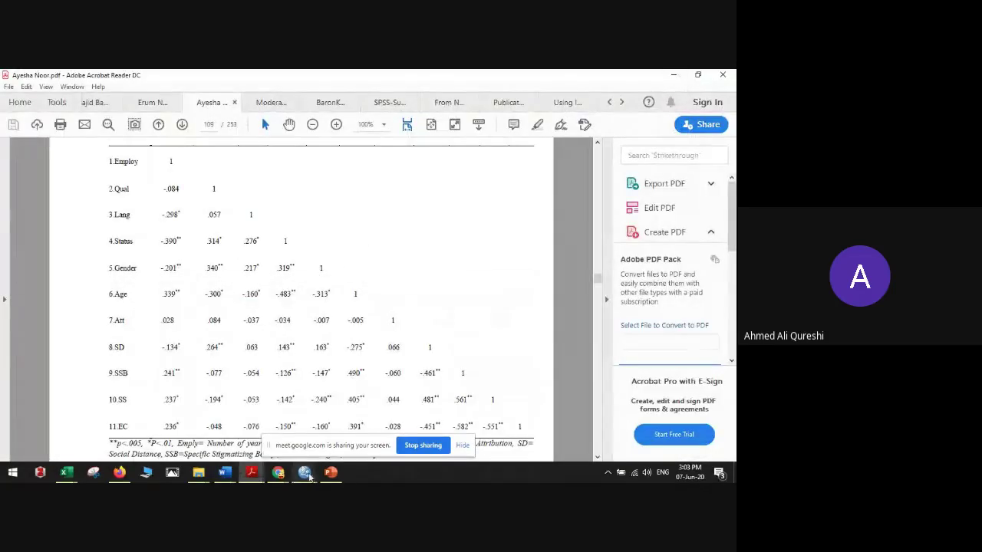
pyautogui.click(304, 471)
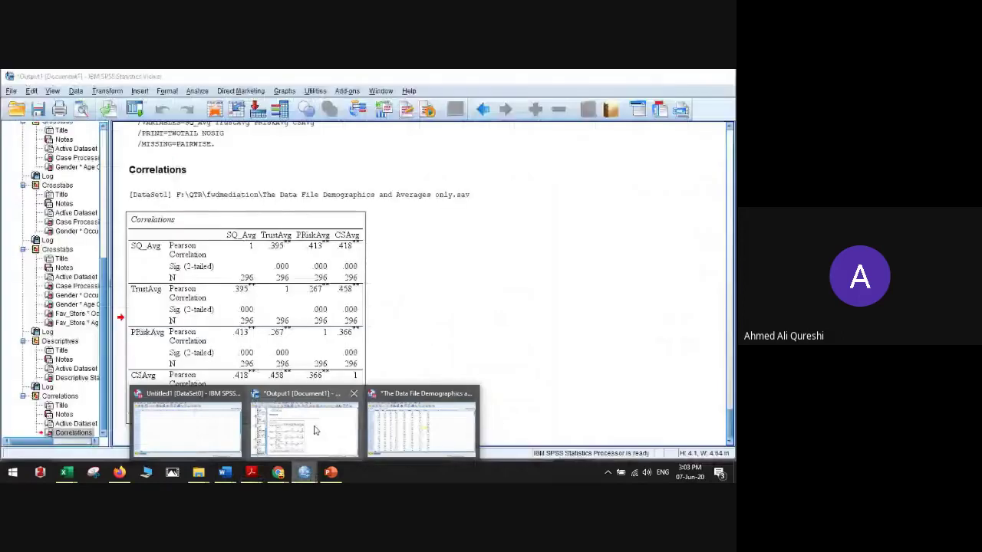
pyautogui.click(314, 430)
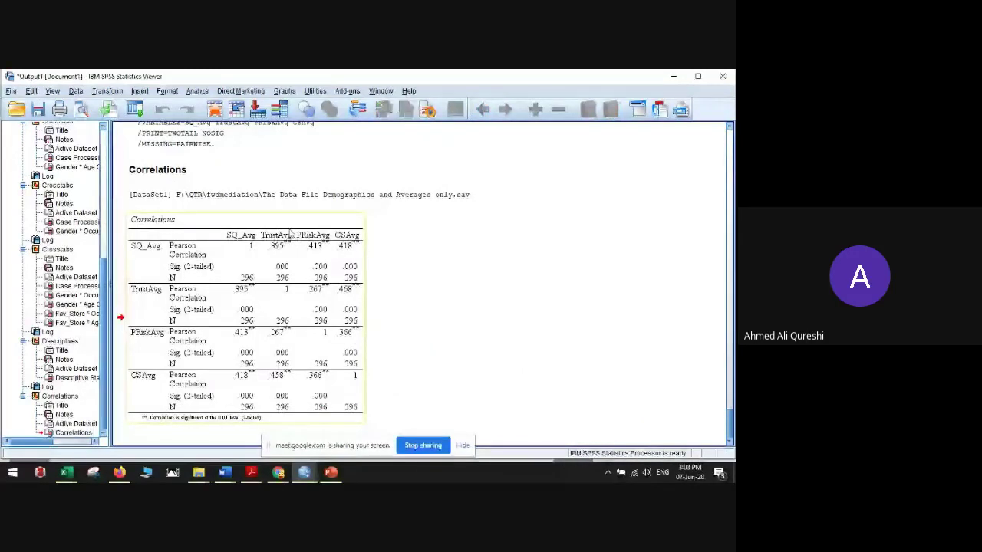
pyautogui.click(251, 474)
pyautogui.click(254, 429)
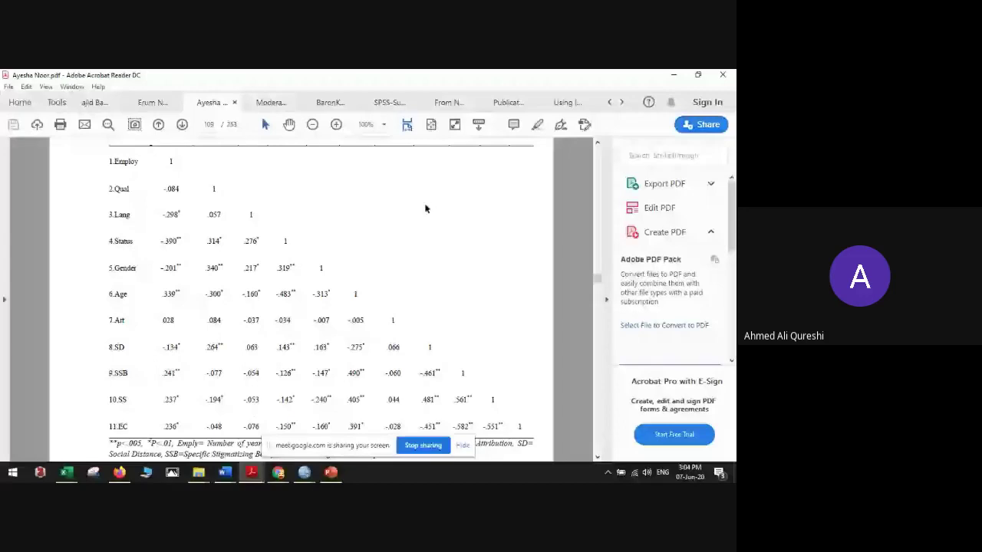
# Step: Show the other open thesis on abusive supervision and look through its methodology chapter from data collection to the 3.6.1 Measures section
pyautogui.click(153, 102)
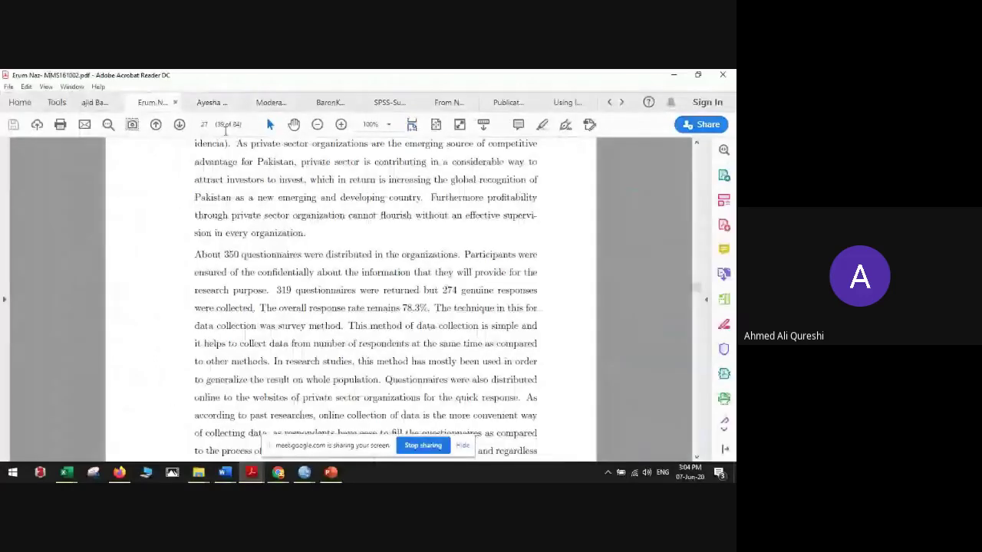
pyautogui.scroll(-5, 312, 256)
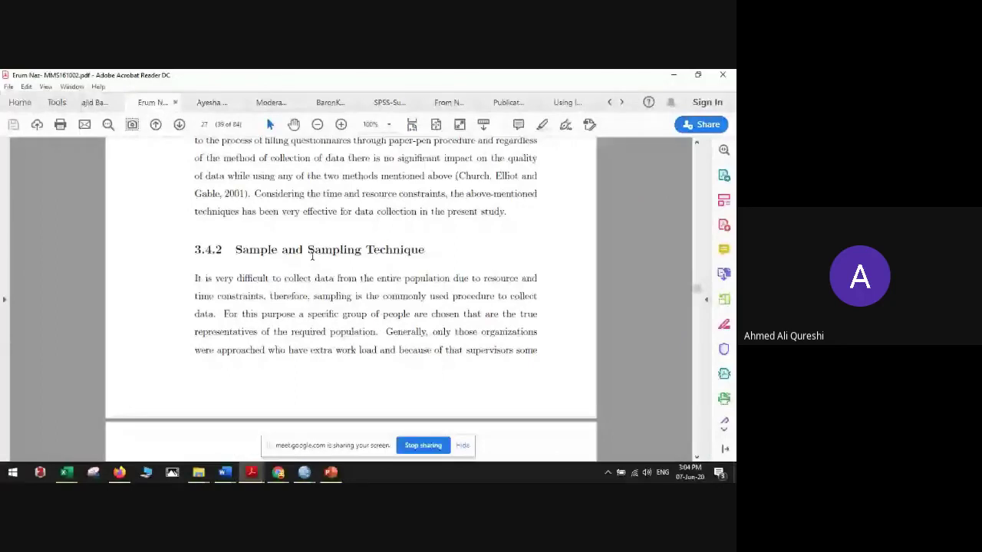
pyautogui.scroll(-10, 311, 260)
pyautogui.scroll(-10, 312, 268)
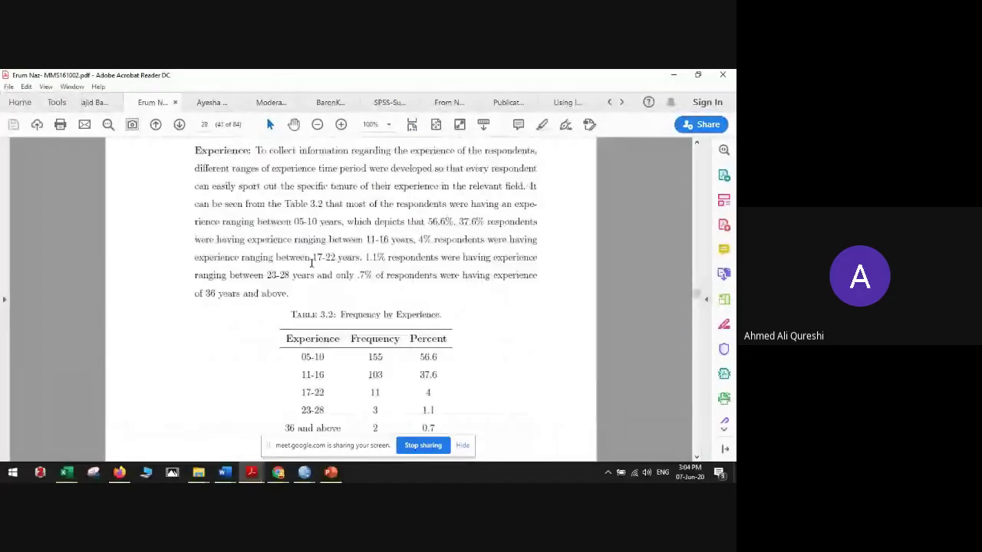
pyautogui.scroll(-10, 311, 264)
pyautogui.scroll(-5, 311, 265)
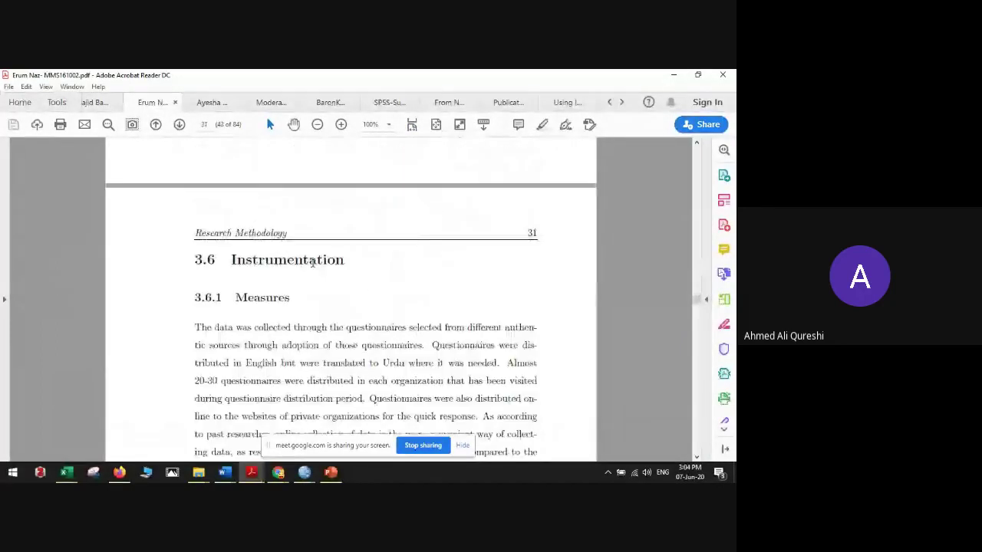
pyautogui.scroll(-5, 311, 261)
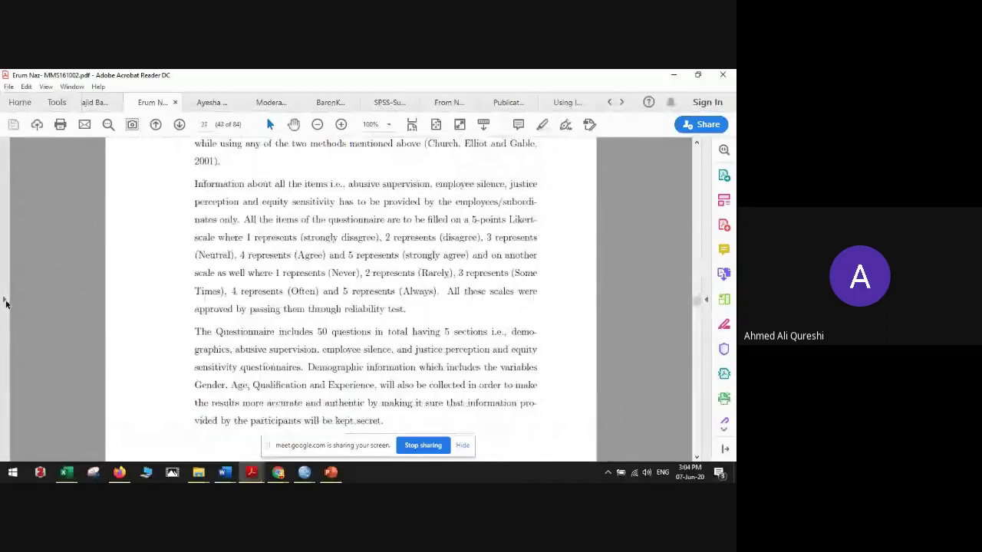
# Step: Display the thesis bookmarks, expand the Research Methodology and Results chapters, and go to section 4.1 Correlation Analysis
pyautogui.click(5, 301)
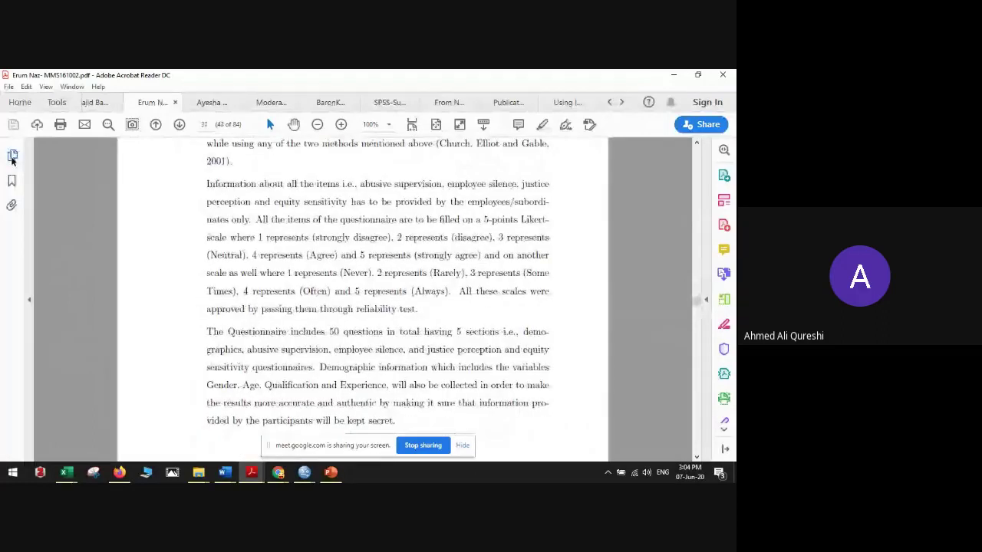
pyautogui.click(12, 181)
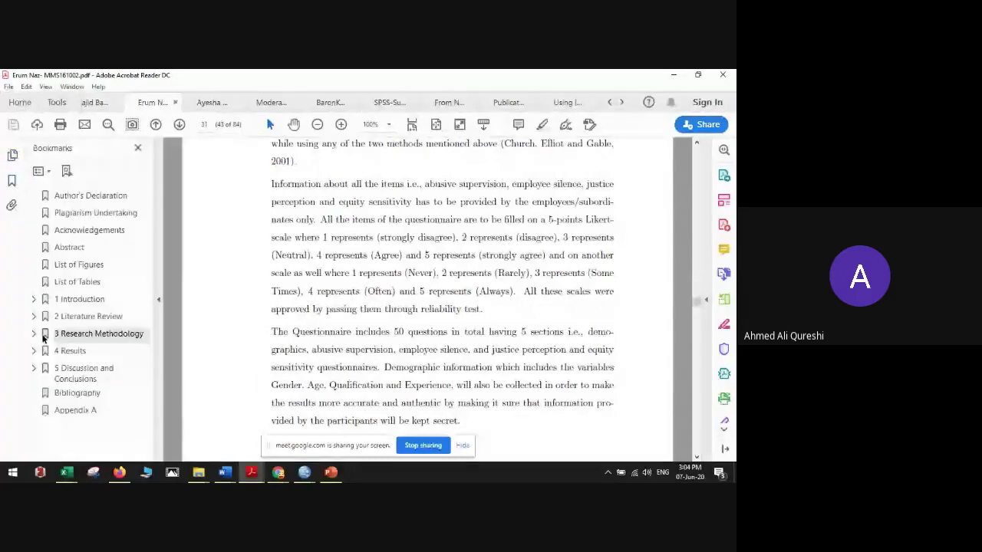
pyautogui.click(33, 330)
pyautogui.scroll(-3, 94, 310)
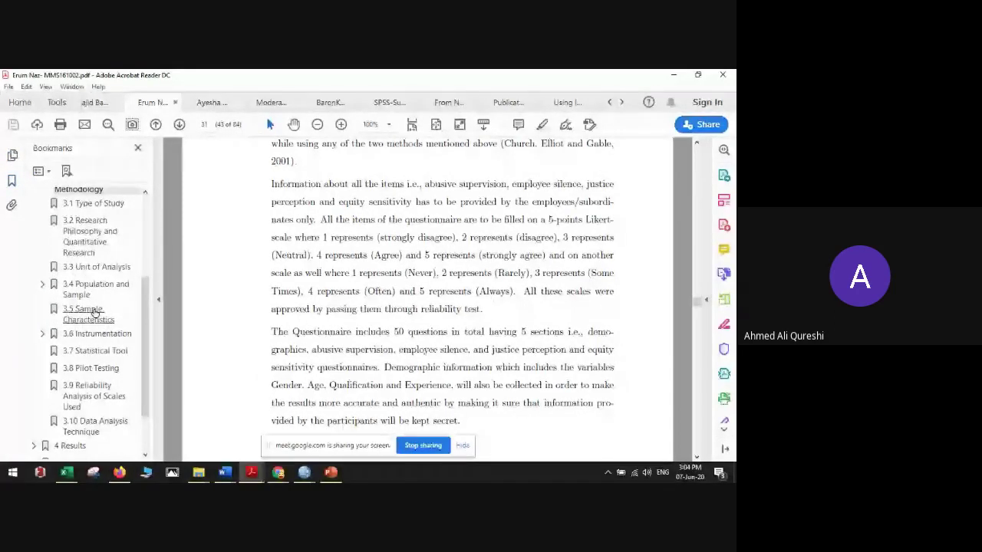
pyautogui.scroll(-2, 93, 312)
pyautogui.click(33, 389)
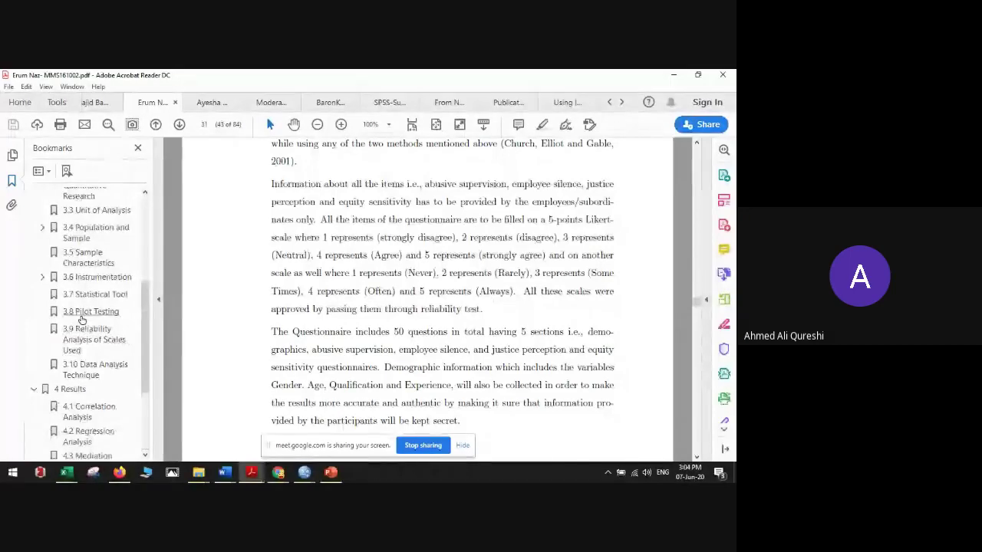
pyautogui.click(77, 415)
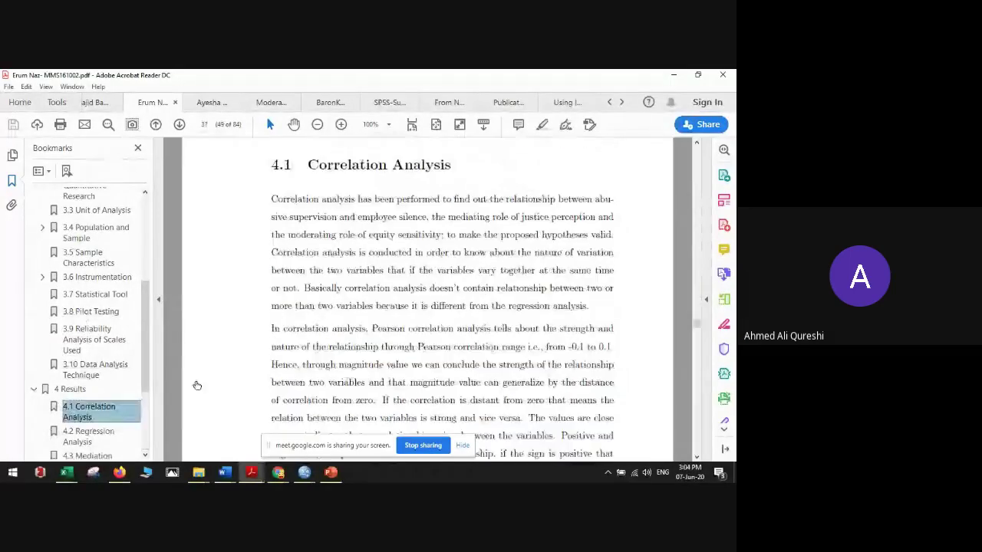
# Step: Examine the correlation discussion and Table 4.1 Correlations, and minimize the thesis window
pyautogui.scroll(-3, 387, 303)
pyautogui.scroll(5, 387, 303)
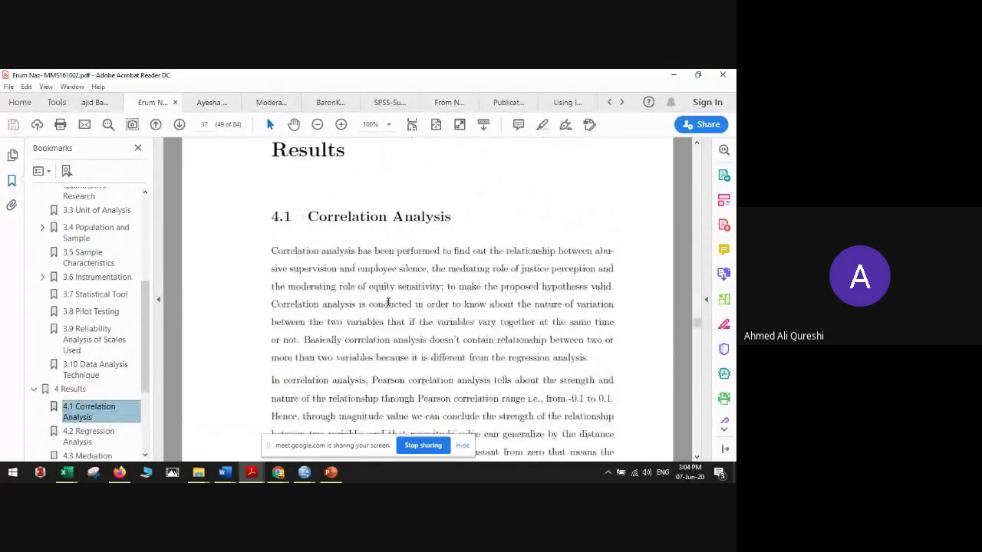
pyautogui.scroll(-10, 388, 302)
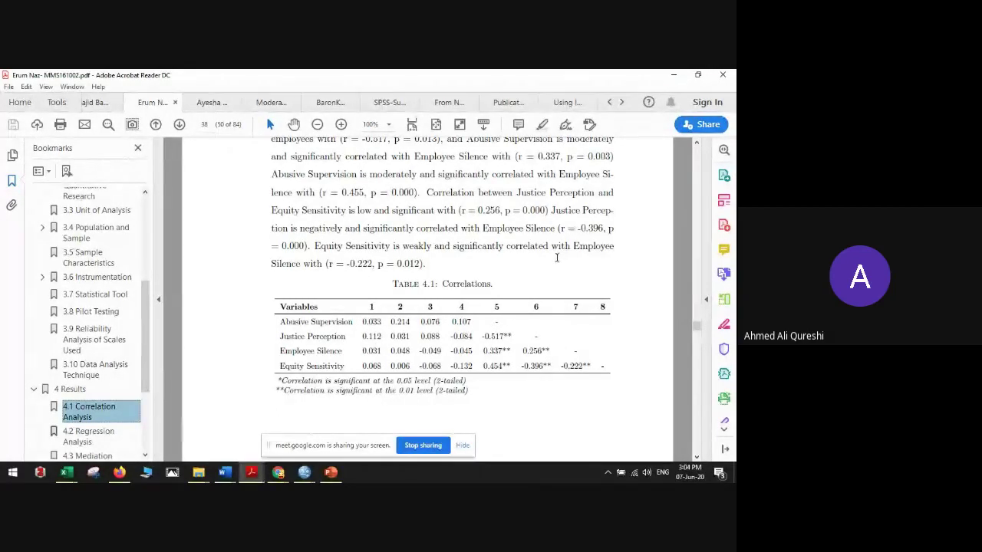
pyautogui.scroll(-3, 557, 258)
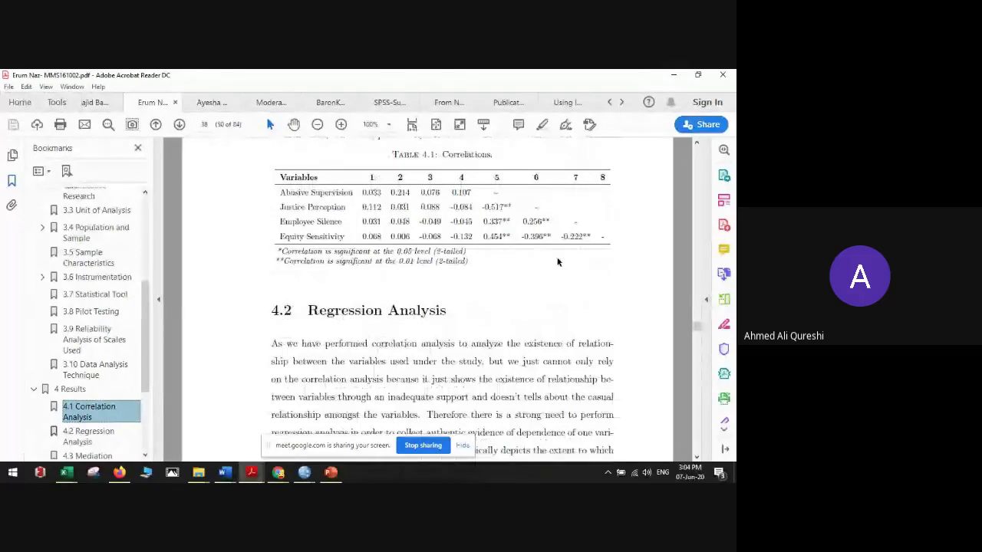
pyautogui.scroll(8, 557, 261)
pyautogui.click(673, 74)
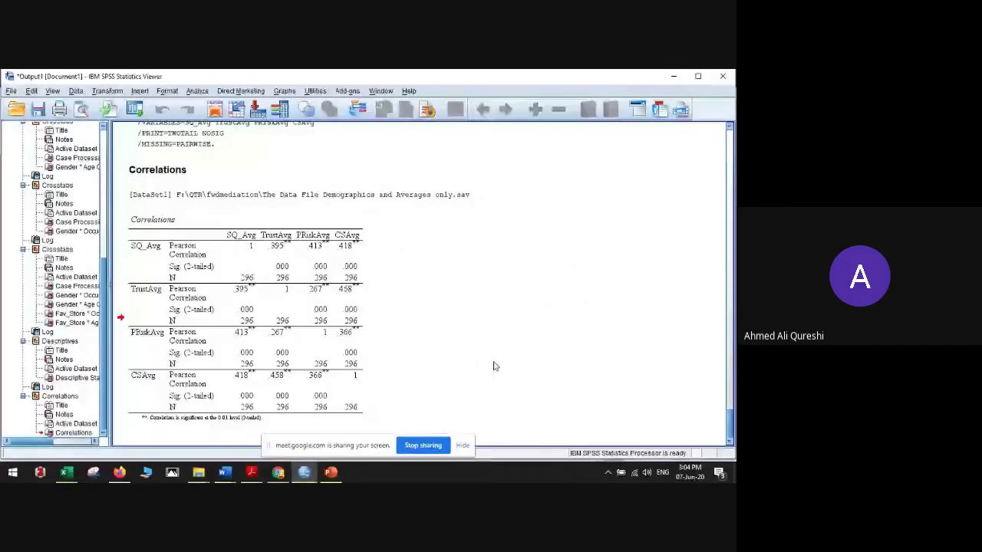
# Step: Switch to the Google Meet window in Chrome and hide the screen-sharing notice
pyautogui.moveTo(277, 473)
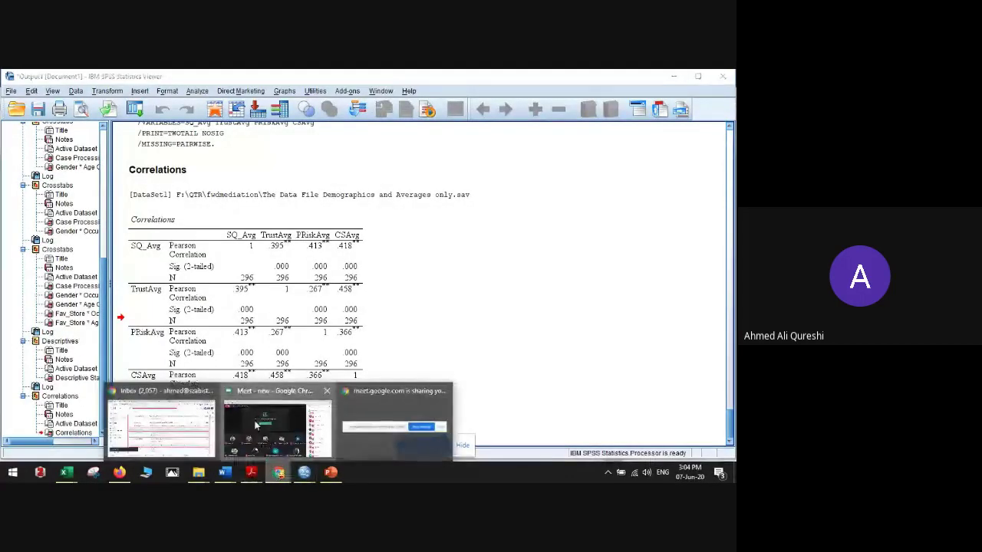
pyautogui.click(277, 426)
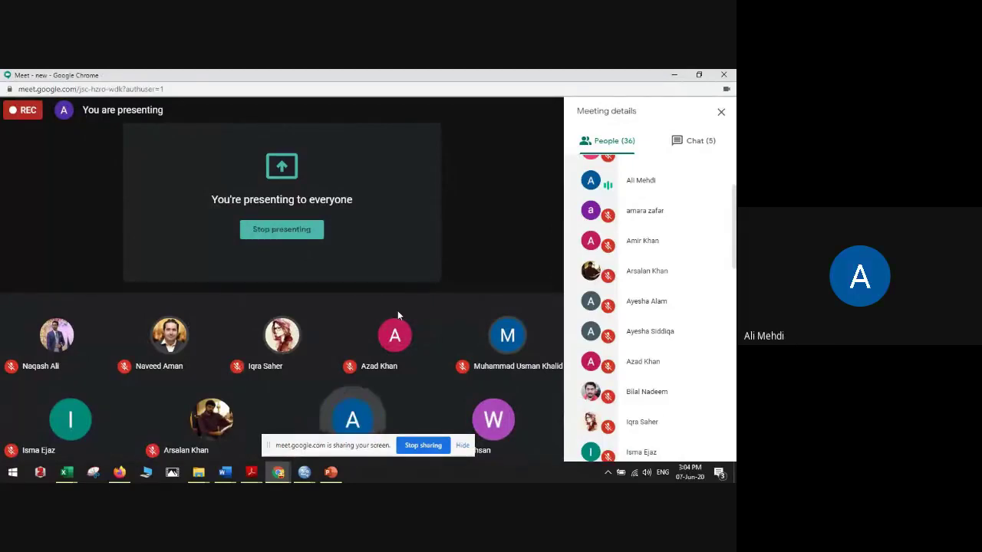
pyautogui.click(462, 446)
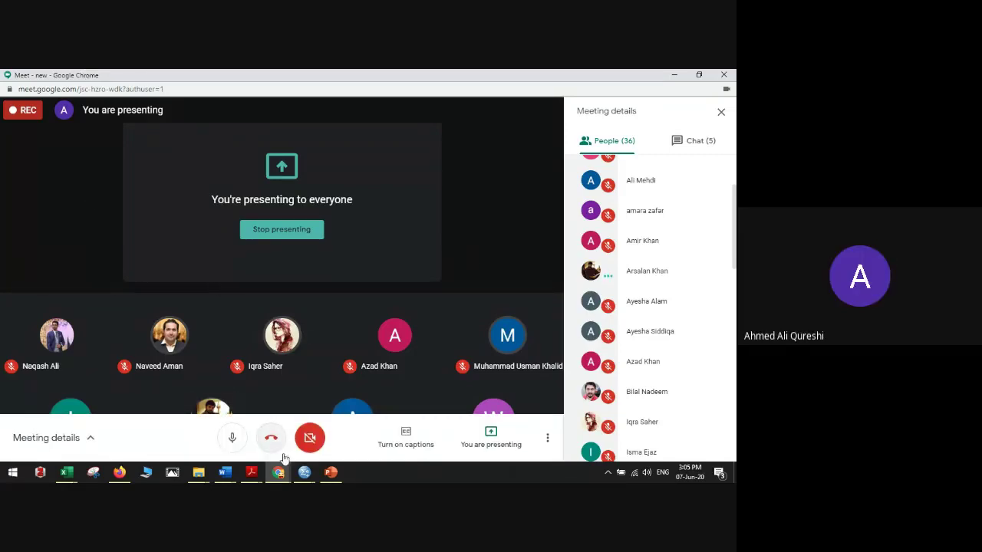
# Step: Switch to the SPSS data file with demographics and averages, and preview the open thesis PDFs
pyautogui.click(304, 472)
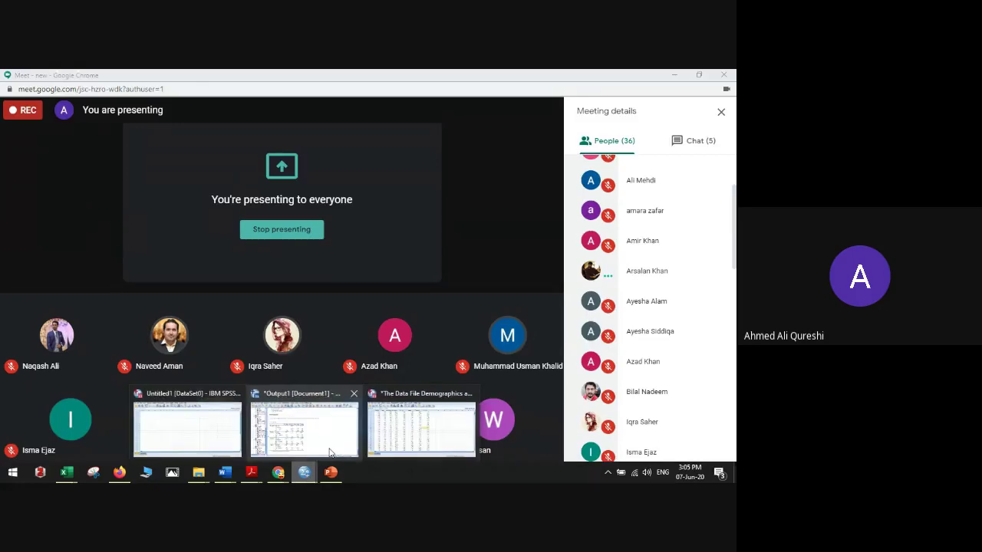
pyautogui.moveTo(333, 437)
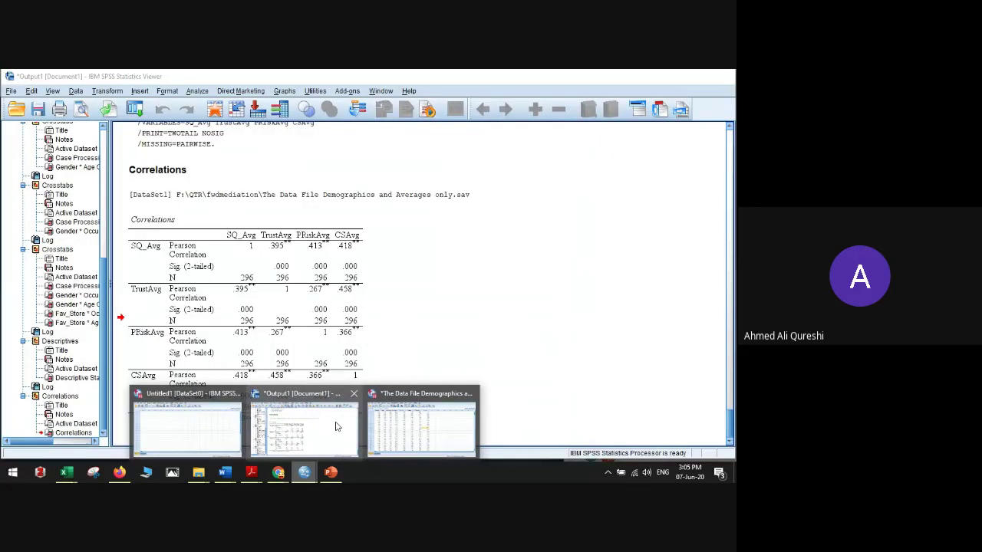
pyautogui.click(421, 427)
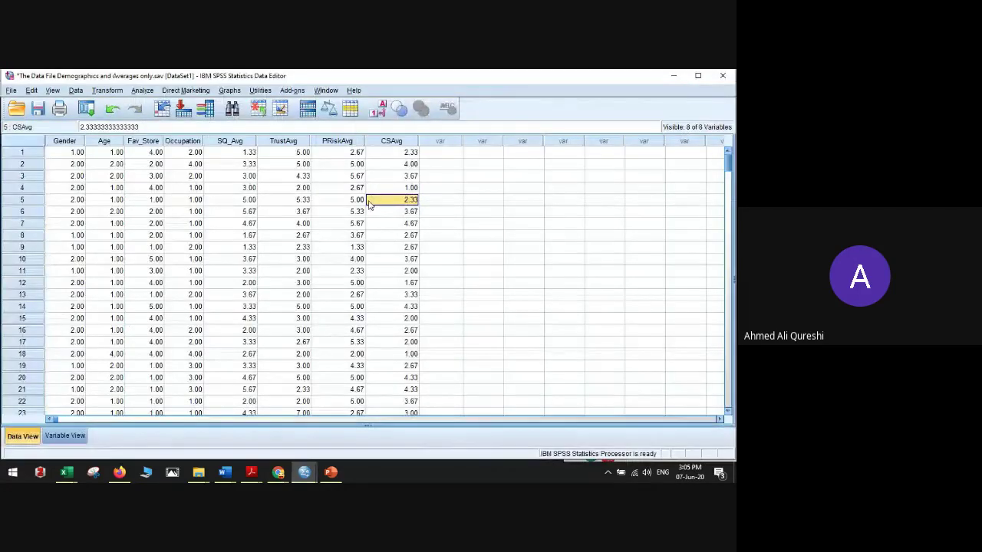
pyautogui.click(250, 472)
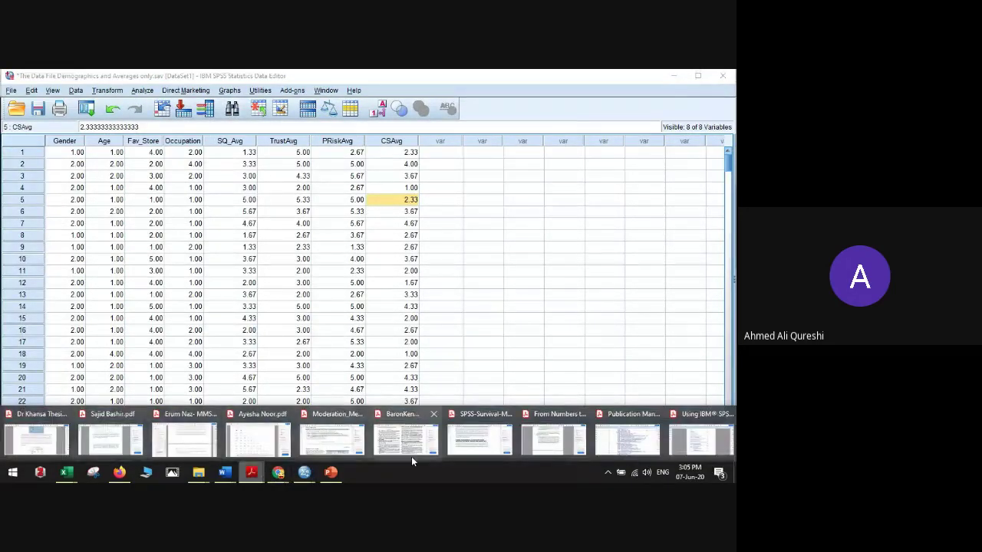
pyautogui.moveTo(111, 434)
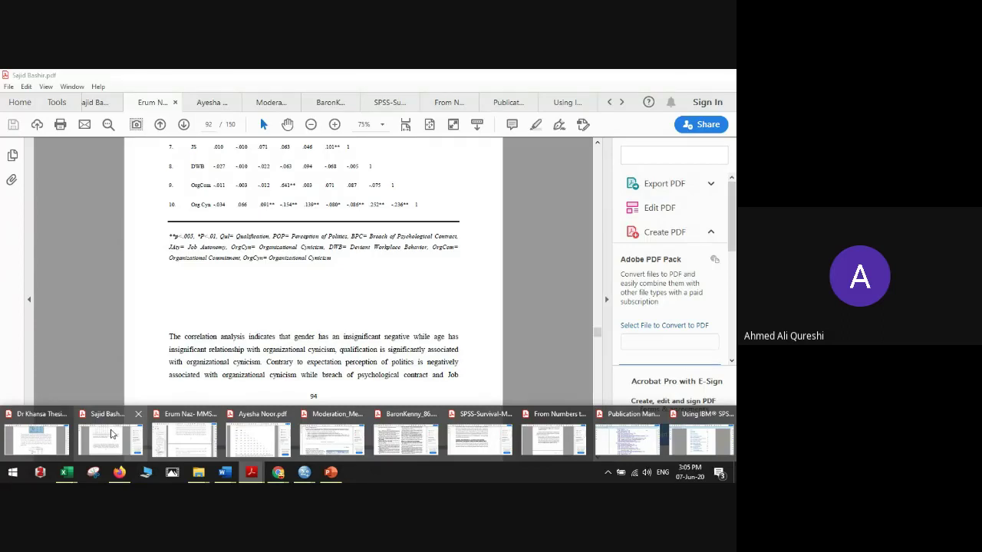
pyautogui.hotkey('alt', 'Tab')
# Step: Look through the cases and the construct average columns in the SPSS data file
pyautogui.click(526, 298)
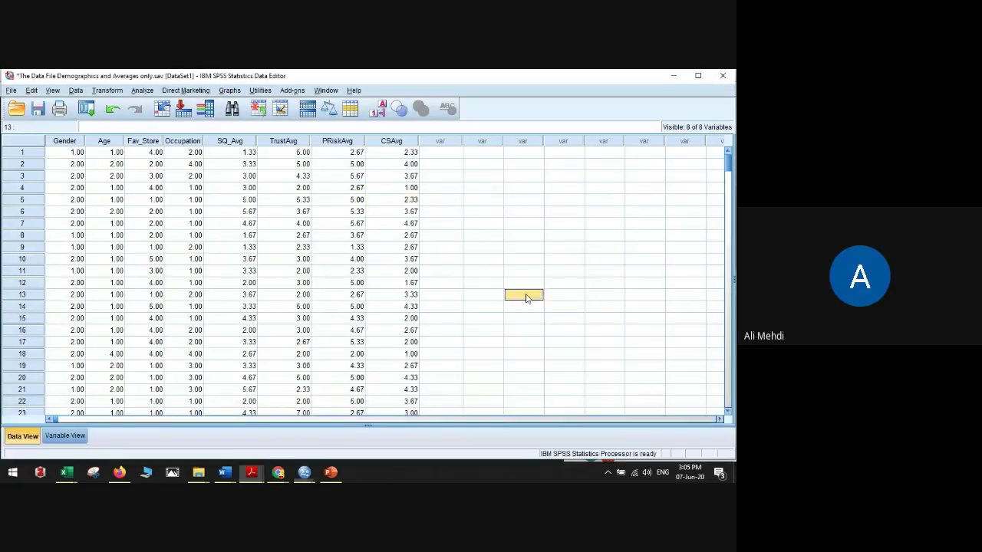
pyautogui.click(440, 235)
pyautogui.scroll(-8, 396, 282)
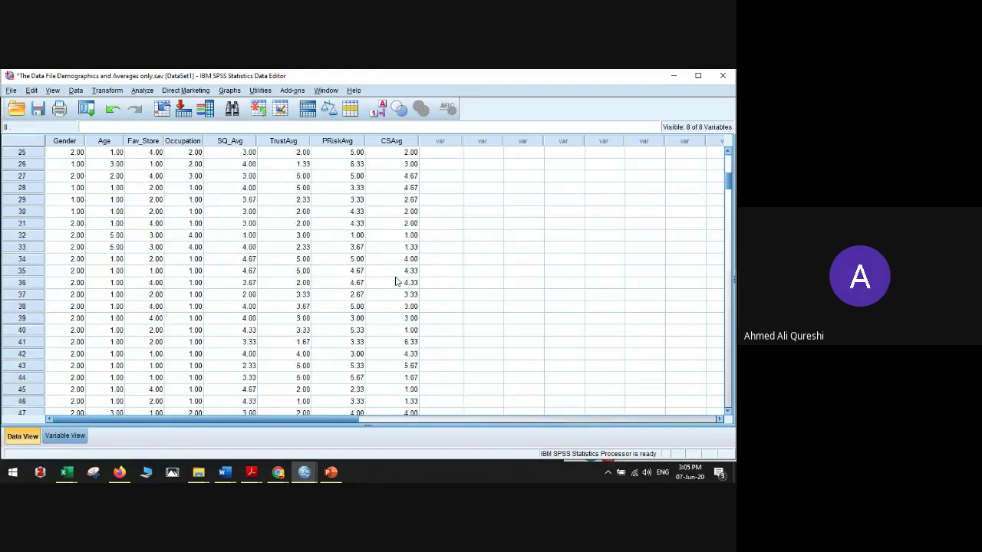
pyautogui.scroll(8, 397, 280)
pyautogui.click(443, 223)
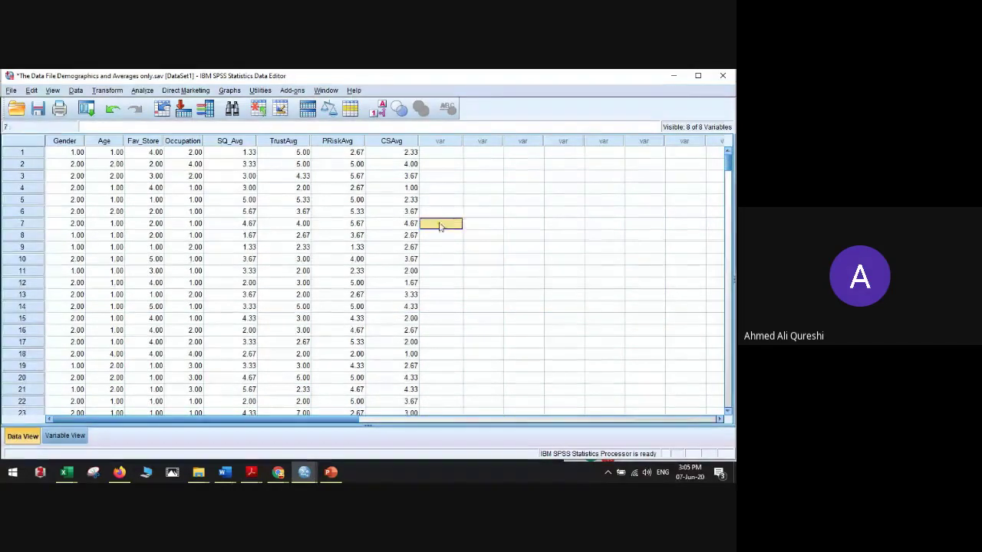
pyautogui.click(435, 201)
pyautogui.click(295, 201)
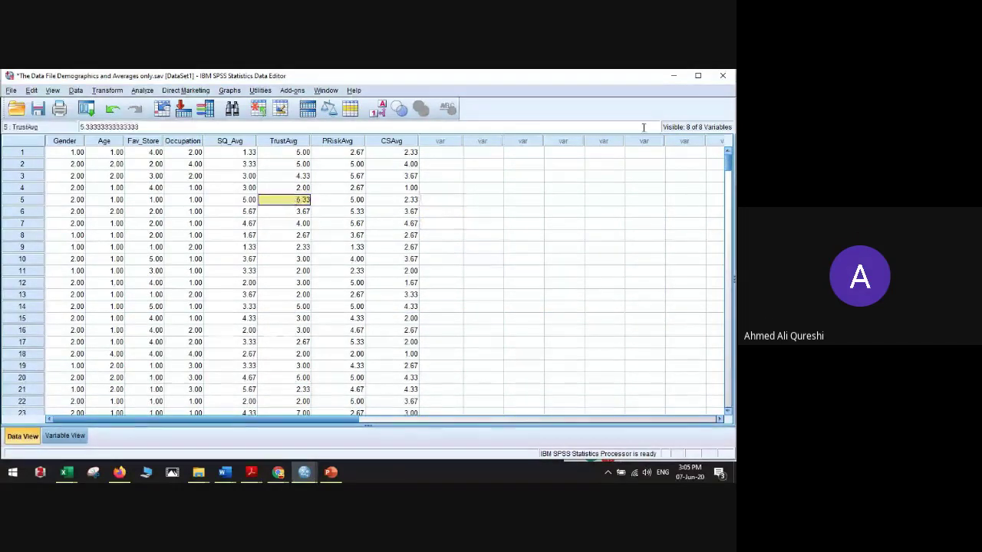
pyautogui.click(524, 223)
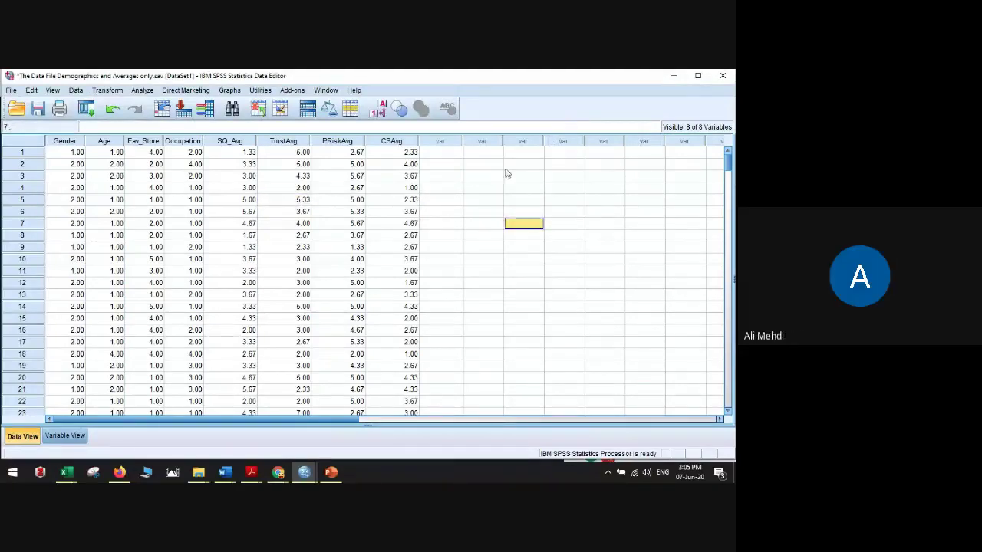
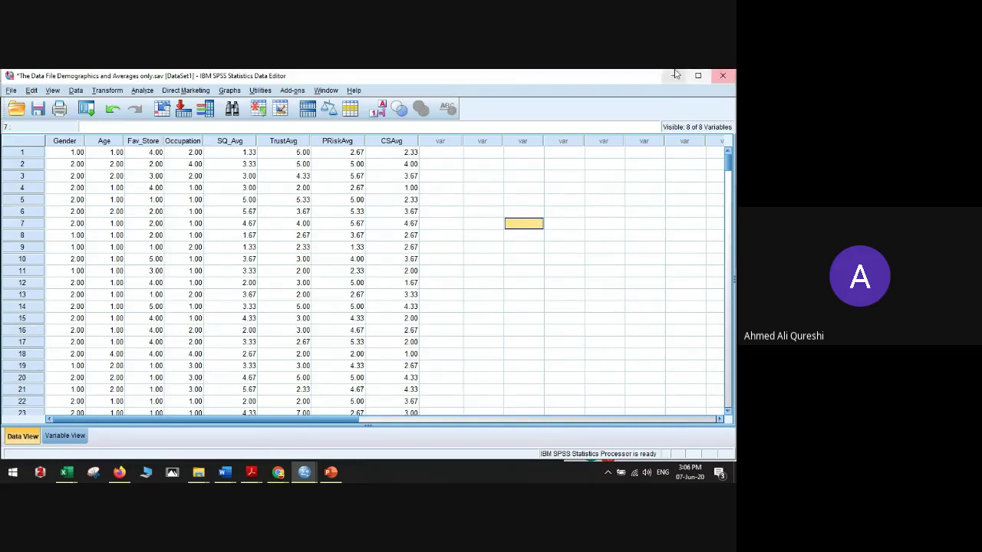
pyautogui.press('Left')
pyautogui.press('Left')
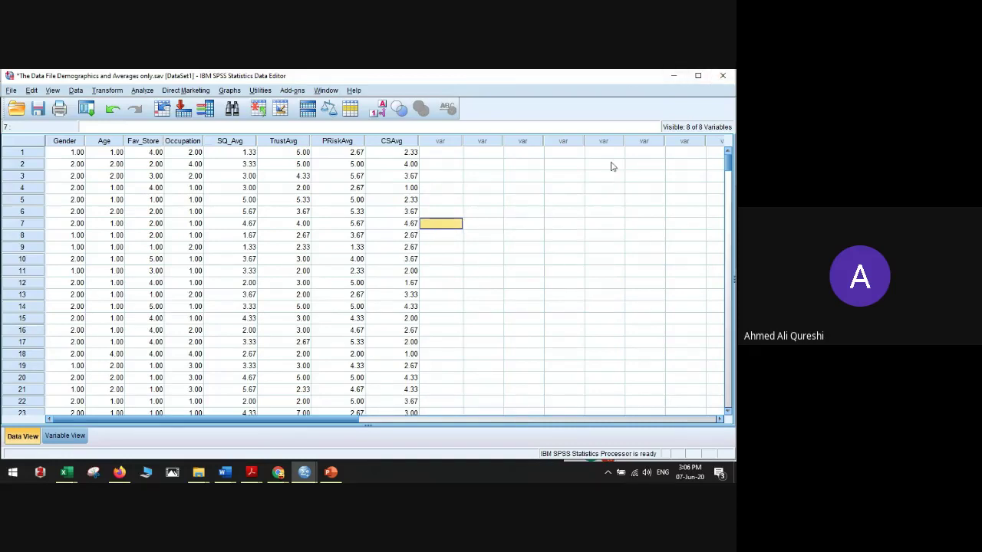
# Step: Review the Descriptives output in the SPSS viewer and switch to the A and B to C diagram in Word's Document2
pyautogui.click(674, 76)
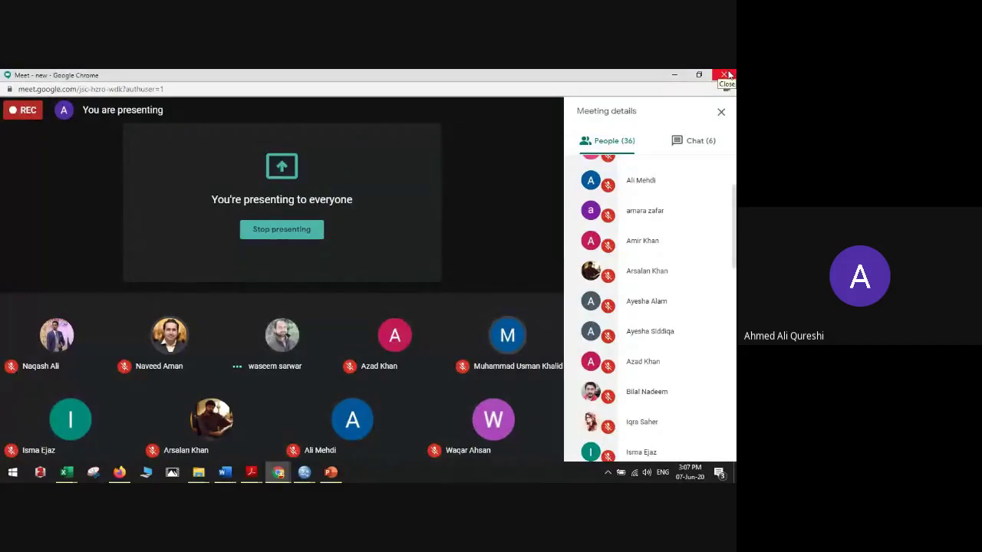
pyautogui.click(672, 75)
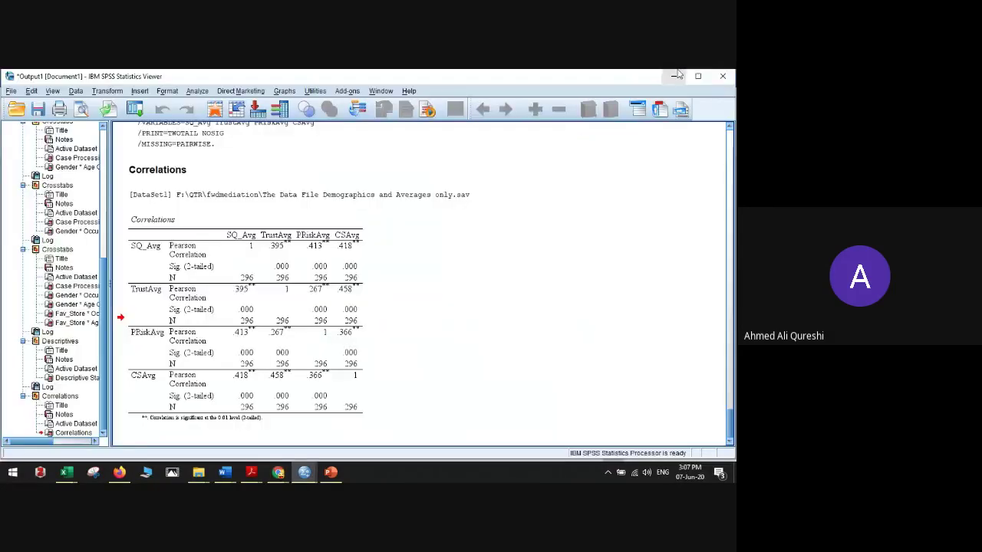
pyautogui.scroll(5, 494, 250)
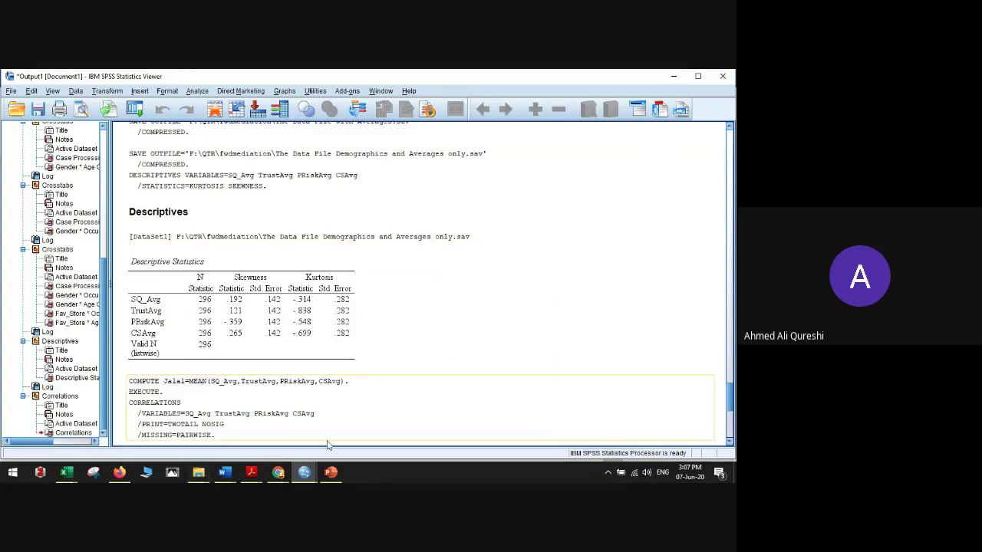
pyautogui.moveTo(225, 472)
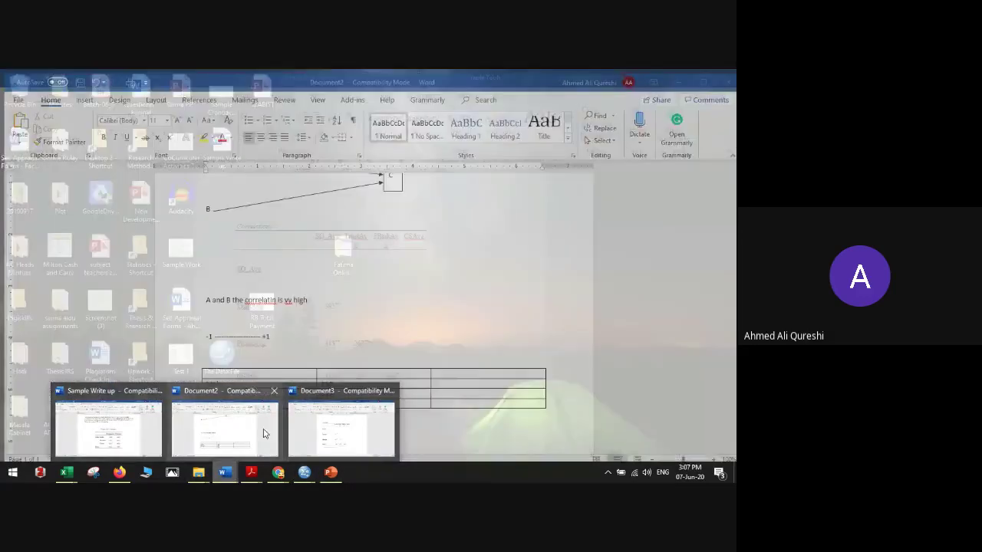
pyautogui.click(263, 434)
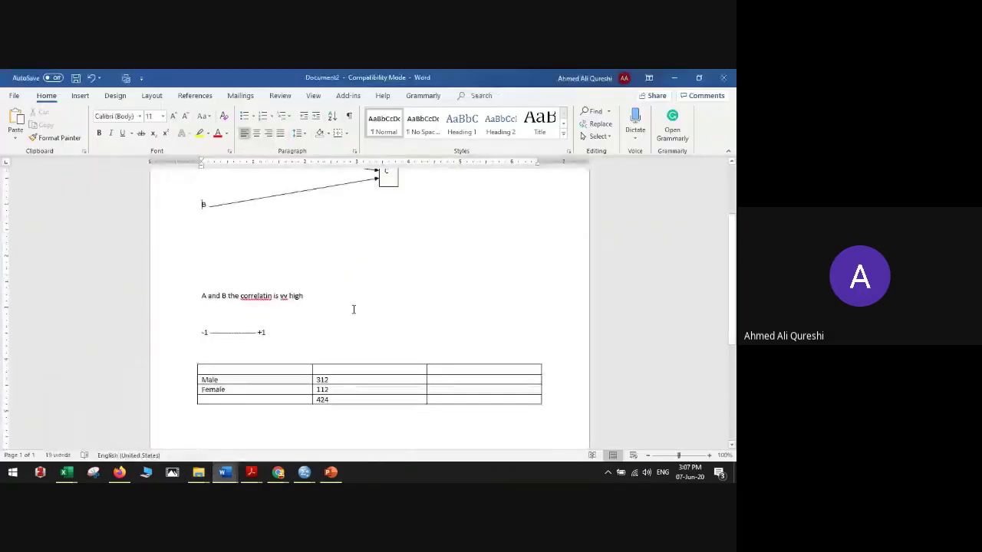
pyautogui.scroll(3, 353, 307)
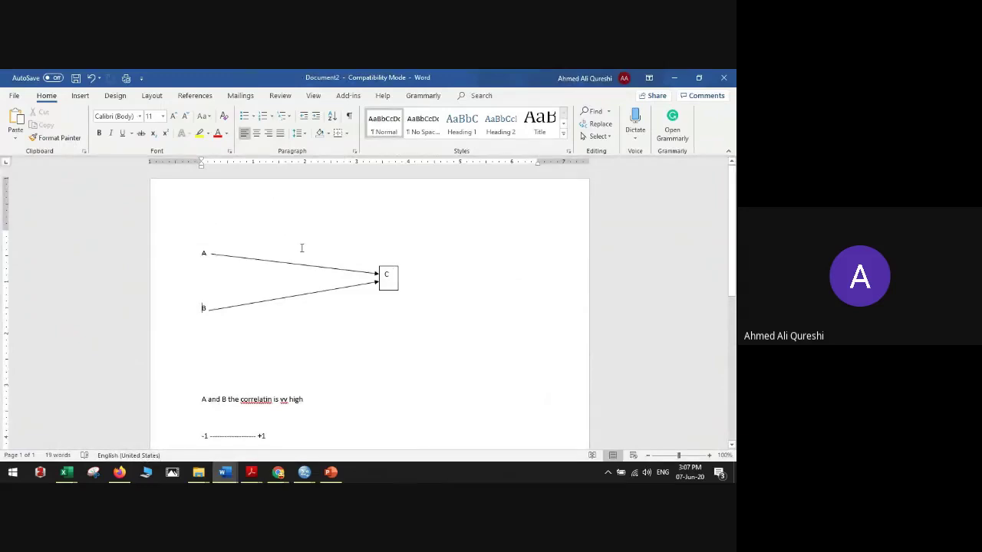
# Step: Point out the relationship between A and C by selecting the A label and the C box in turn
pyautogui.doubleClick(201, 253)
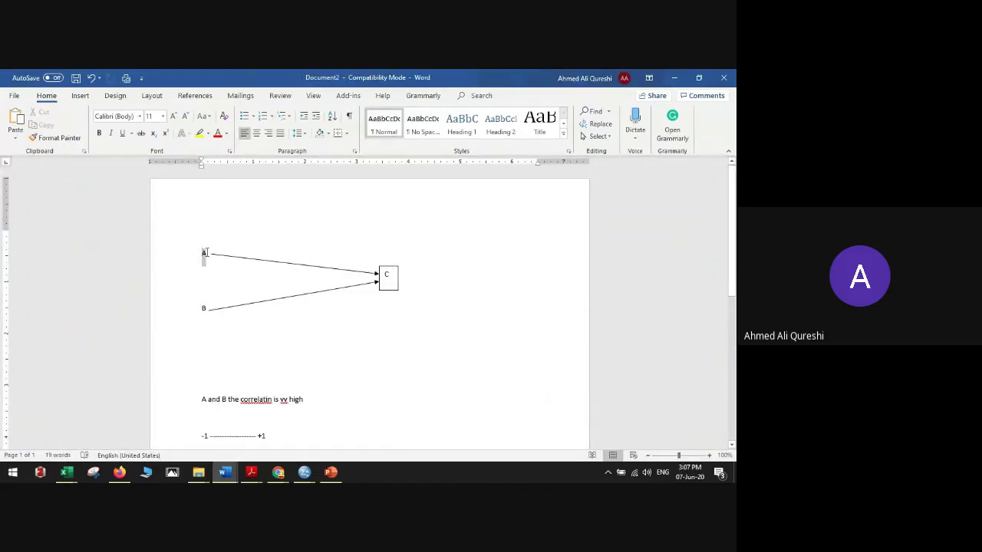
pyautogui.click(384, 274)
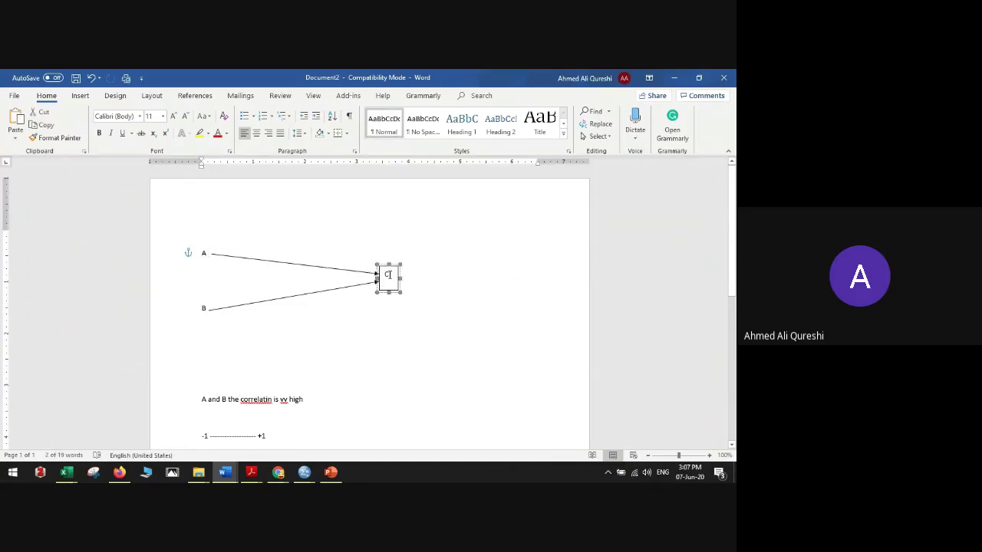
pyautogui.doubleClick(202, 252)
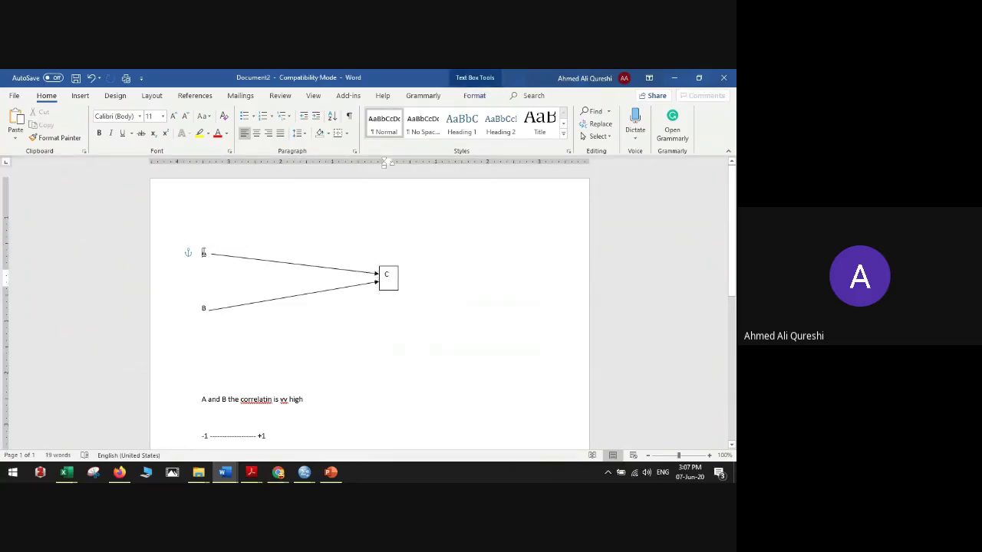
pyautogui.click(384, 274)
pyautogui.click(209, 256)
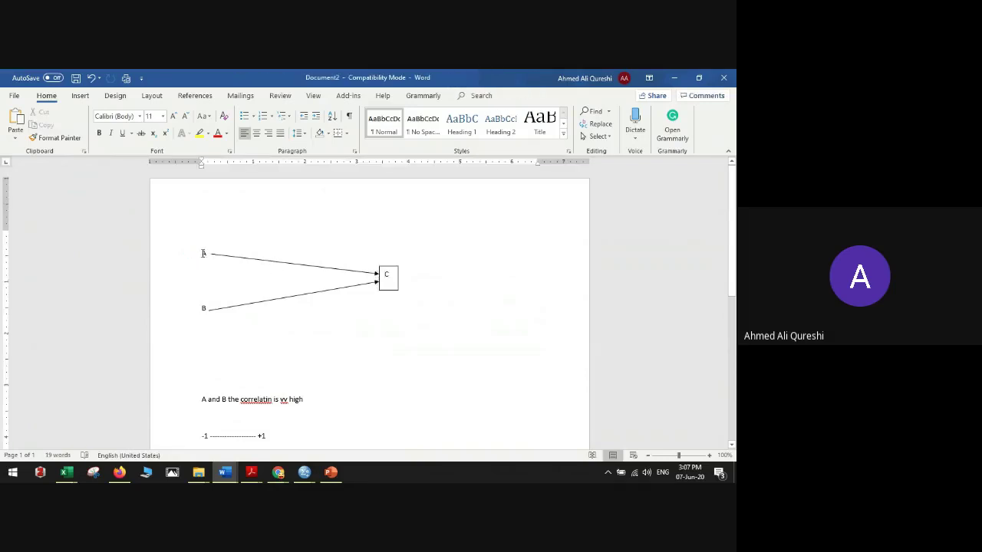
pyautogui.doubleClick(203, 253)
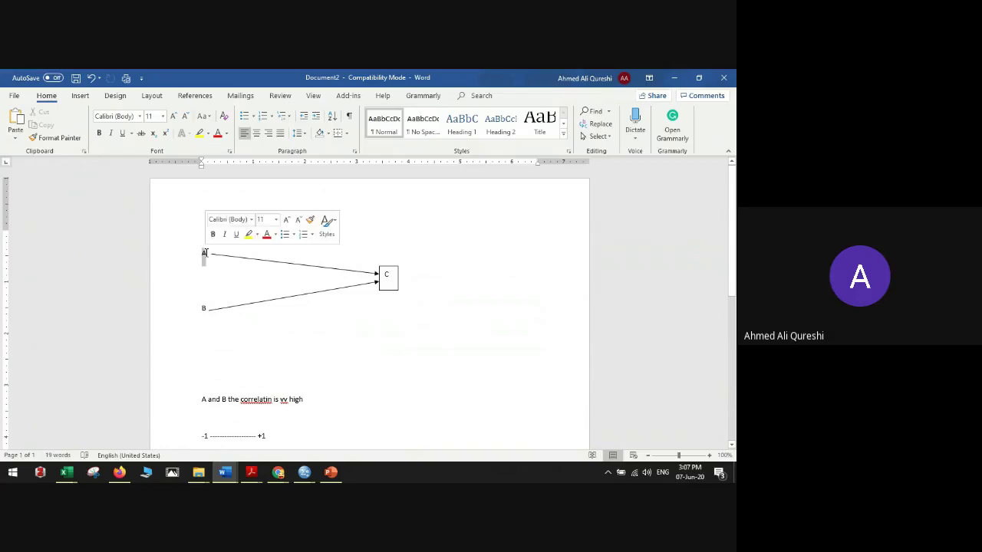
pyautogui.click(203, 254)
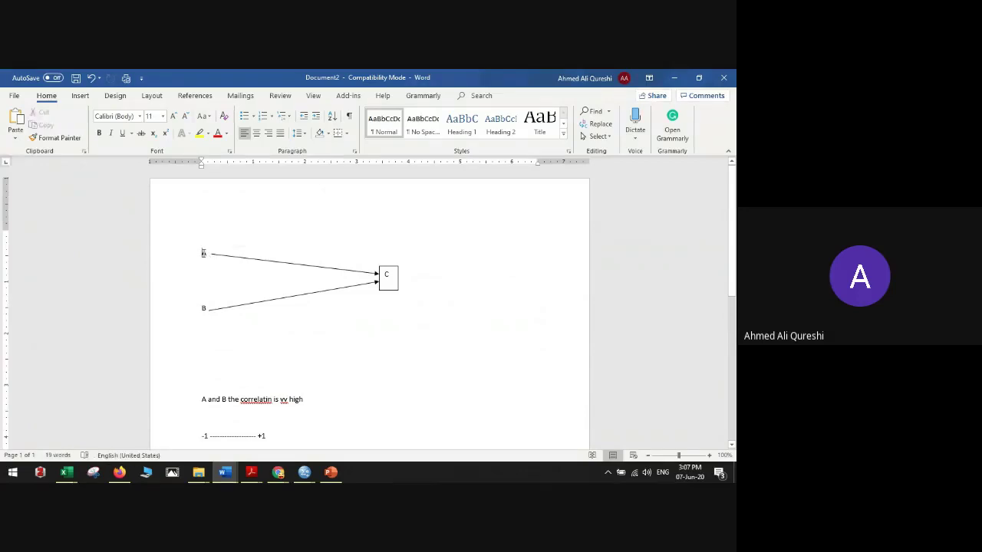
pyautogui.doubleClick(203, 253)
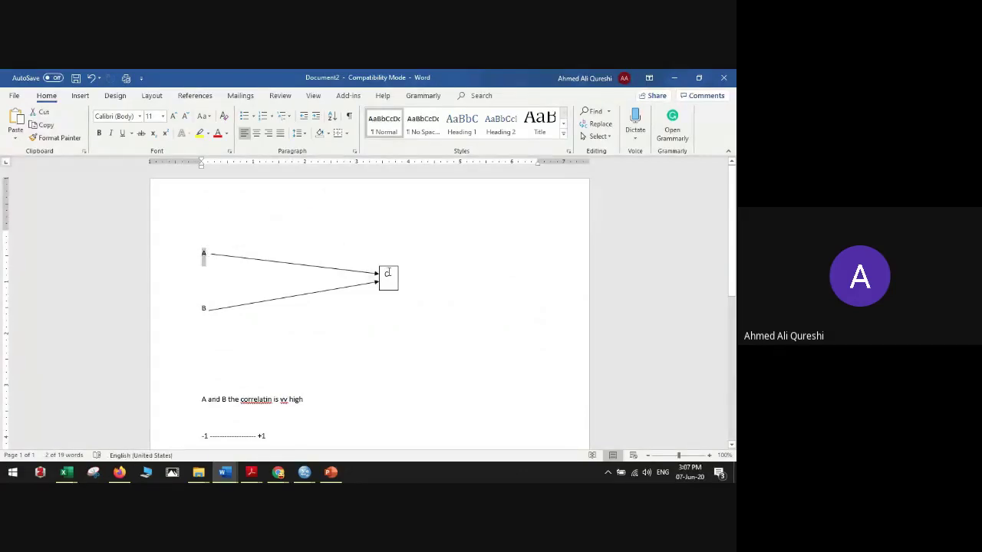
pyautogui.click(387, 273)
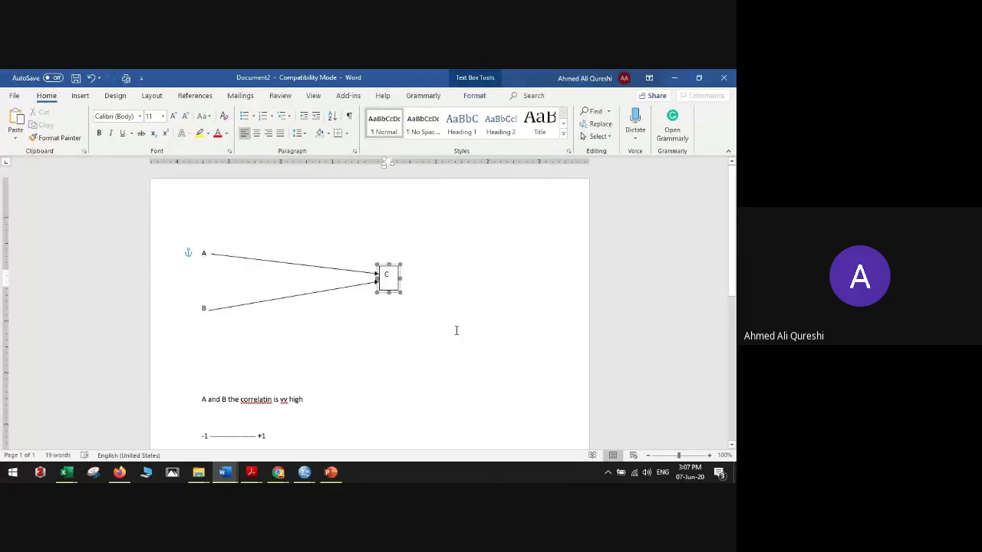
# Step: Add the heading "Regression Equation" beneath the A, B and C diagram, with a blank line under it
pyautogui.click(267, 356)
pyautogui.press('Return')
pyautogui.write('Regressio')
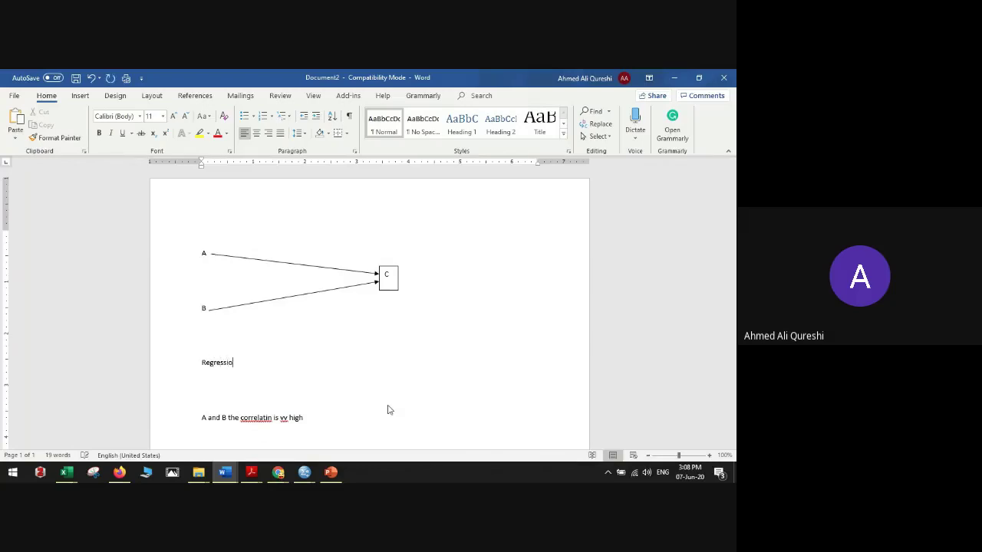
pyautogui.write('n Equation')
pyautogui.press('Return')
pyautogui.press('Return')
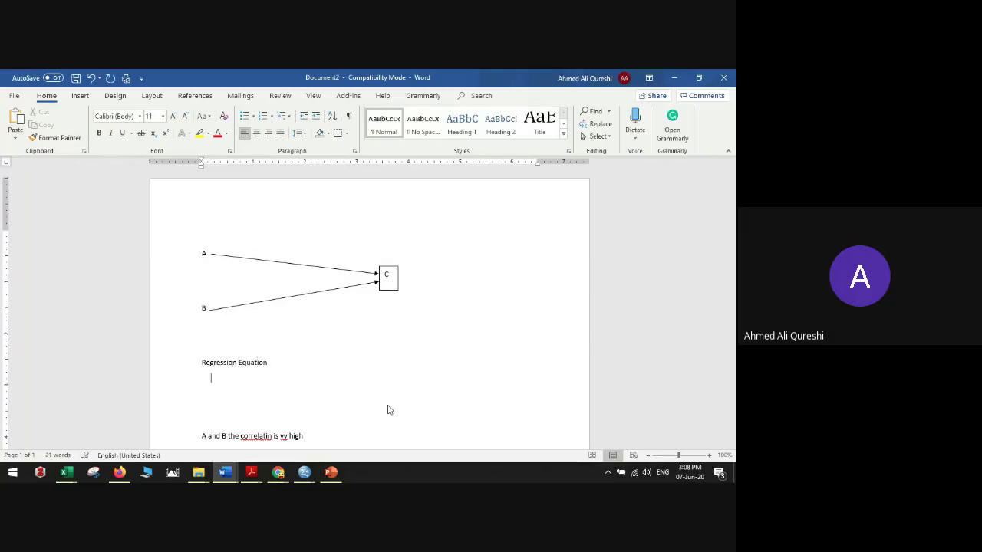
# Step: Write the equation "DV = Constacnt + Beta * IV + error" under the Regression Equation heading
pyautogui.write('DV')
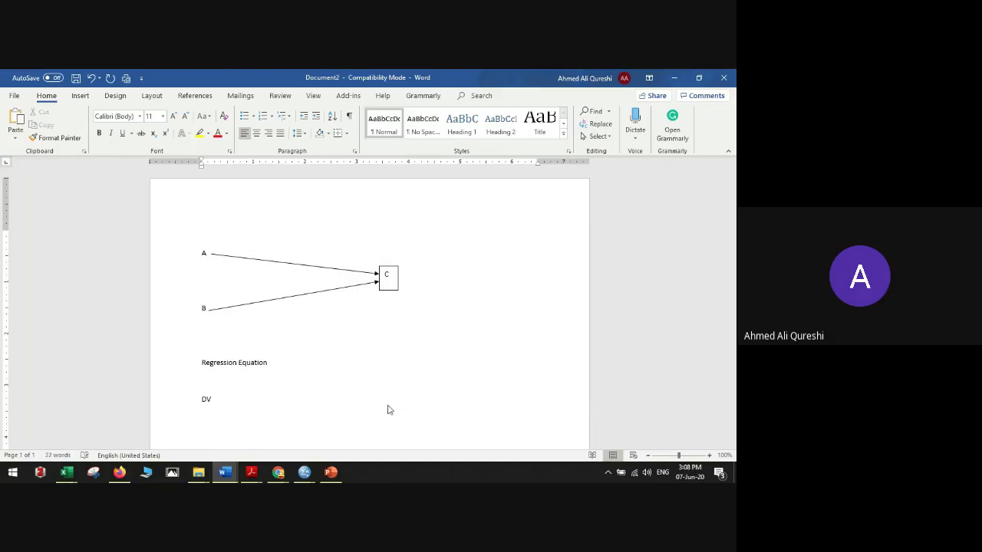
pyautogui.write(' = Constacnt + IV')
pyautogui.press('Left')
pyautogui.write('Beta *')
pyautogui.press('End')
pyautogui.write('+ error')
pyautogui.scroll(-1, 388, 344)
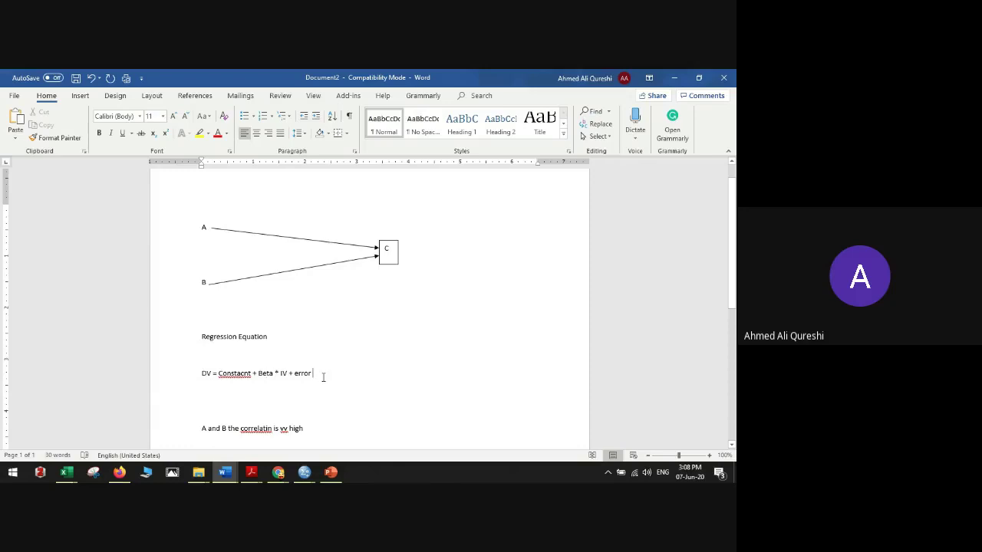
# Step: Show the construct averages in the SPSS data file and start a new line two paragraphs below the regression equation in Word
pyautogui.click(304, 472)
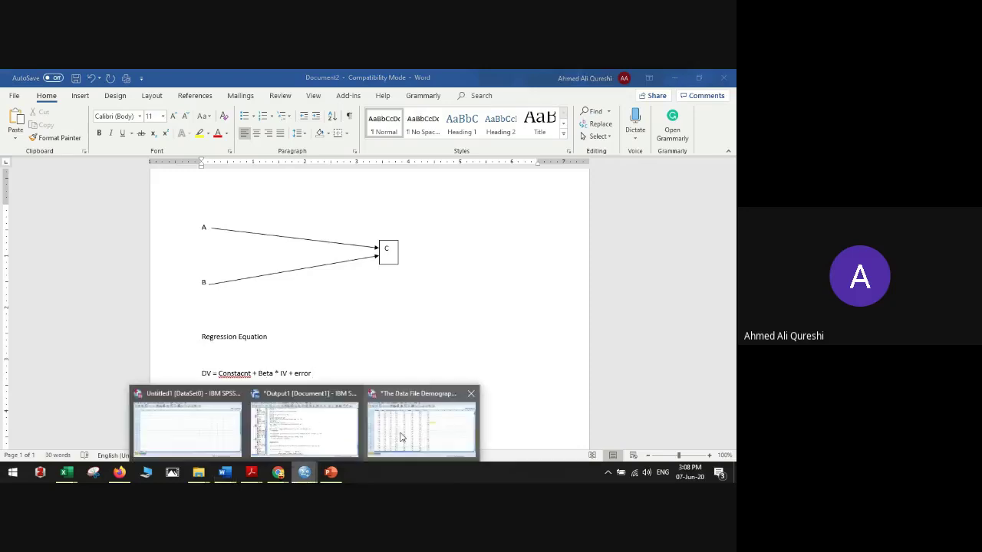
pyautogui.click(400, 437)
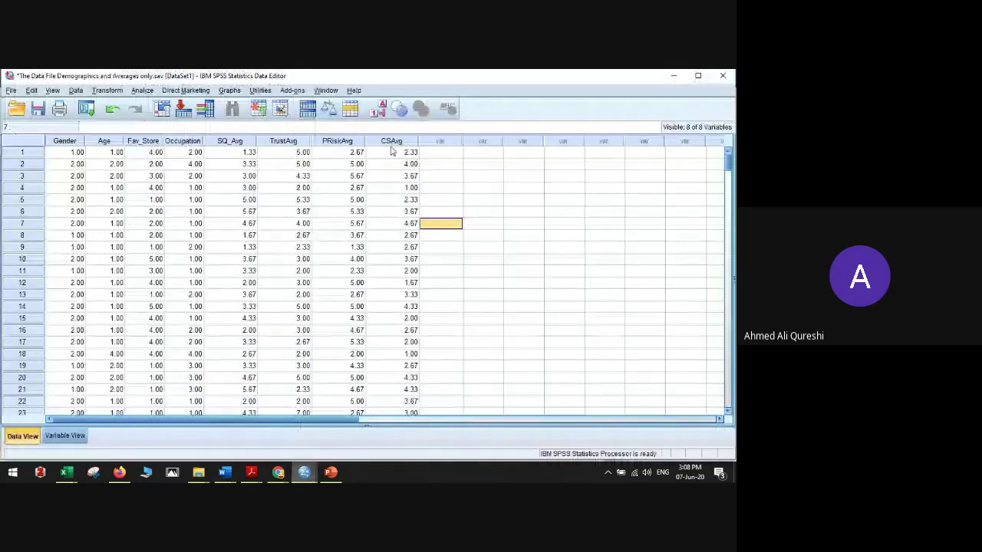
pyautogui.click(671, 75)
pyautogui.press('Return')
pyautogui.press('Return')
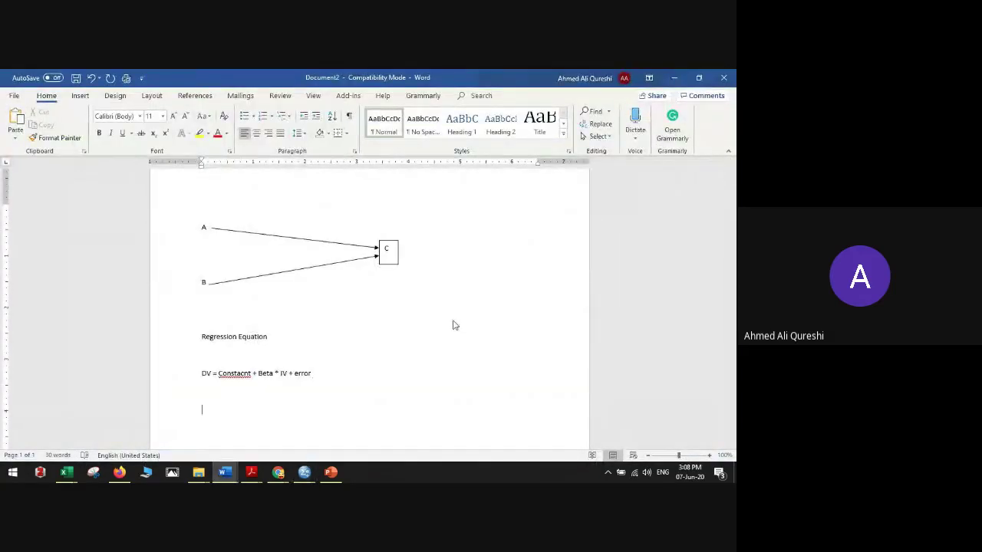
pyautogui.click(305, 471)
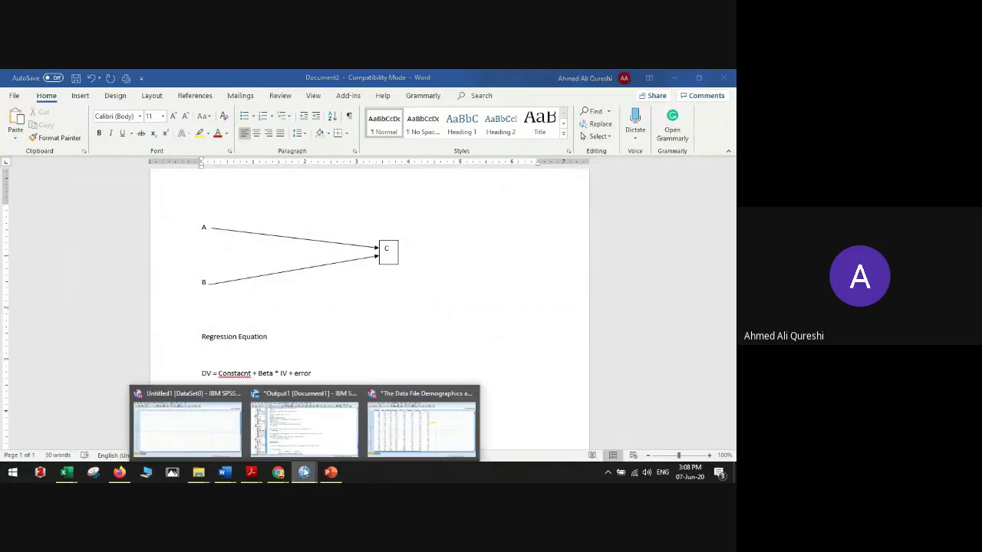
pyautogui.click(390, 444)
pyautogui.click(673, 77)
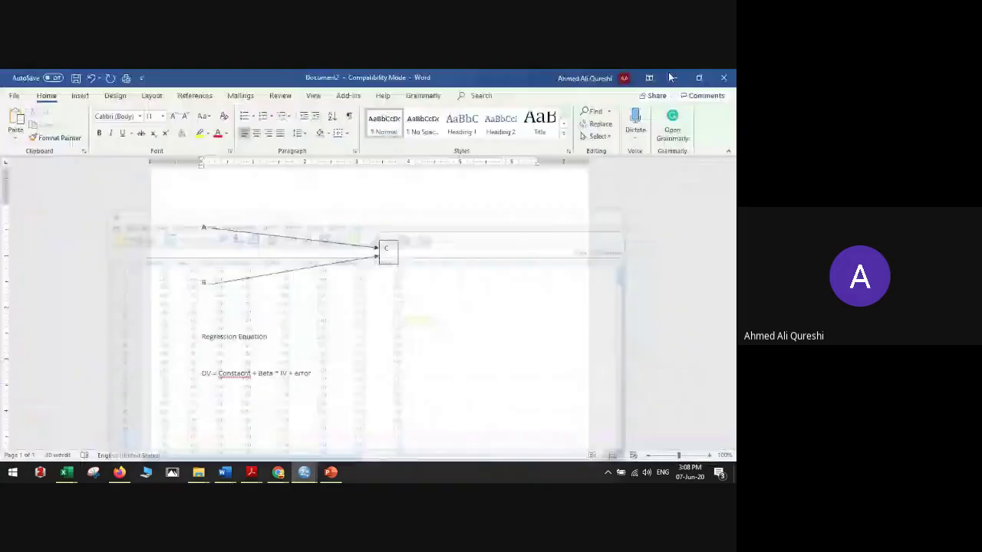
# Step: Write the equation "CS = constant + Beta*SQ + error" on the empty line below the DV equation and start a new paragraph
pyautogui.write('CS = ')
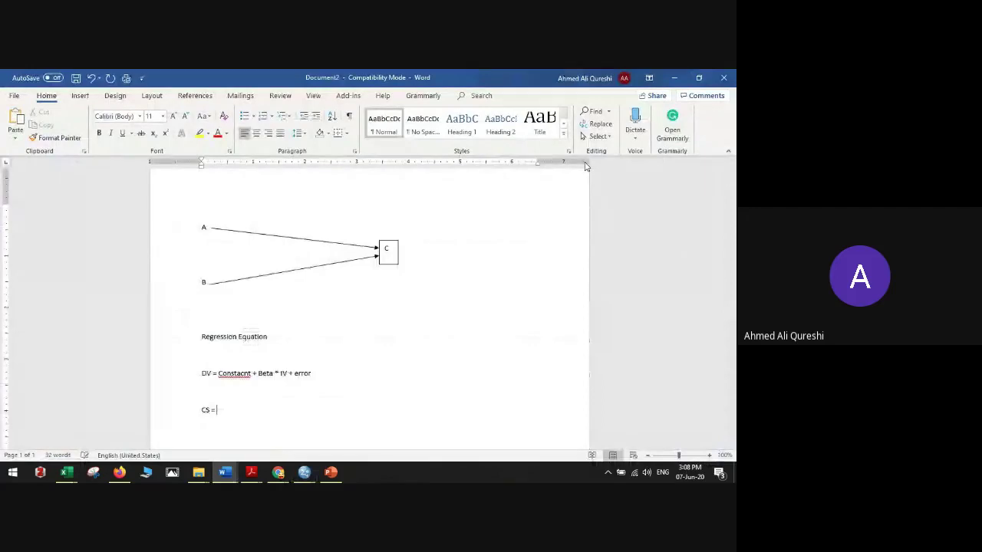
pyautogui.write('constant + Beta*')
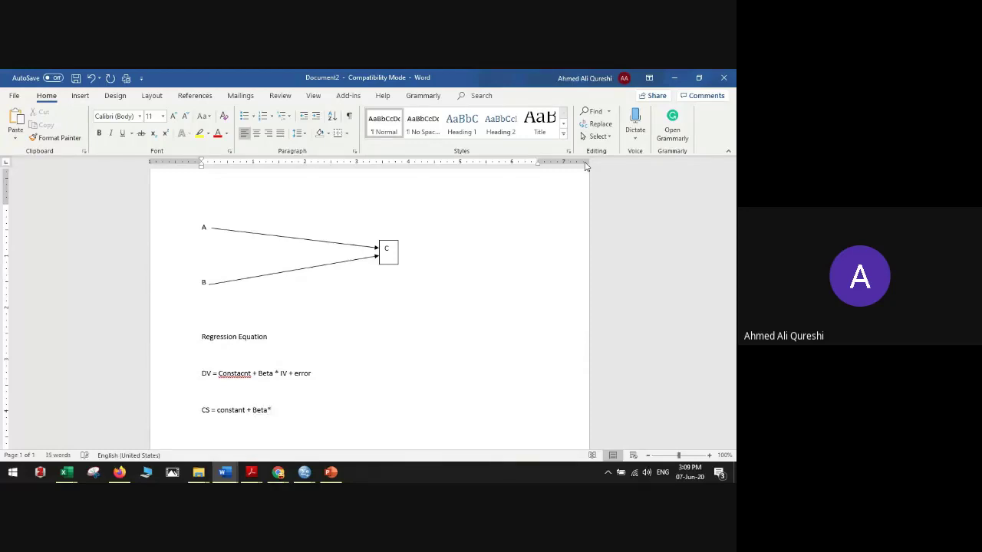
pyautogui.write('SQ + error')
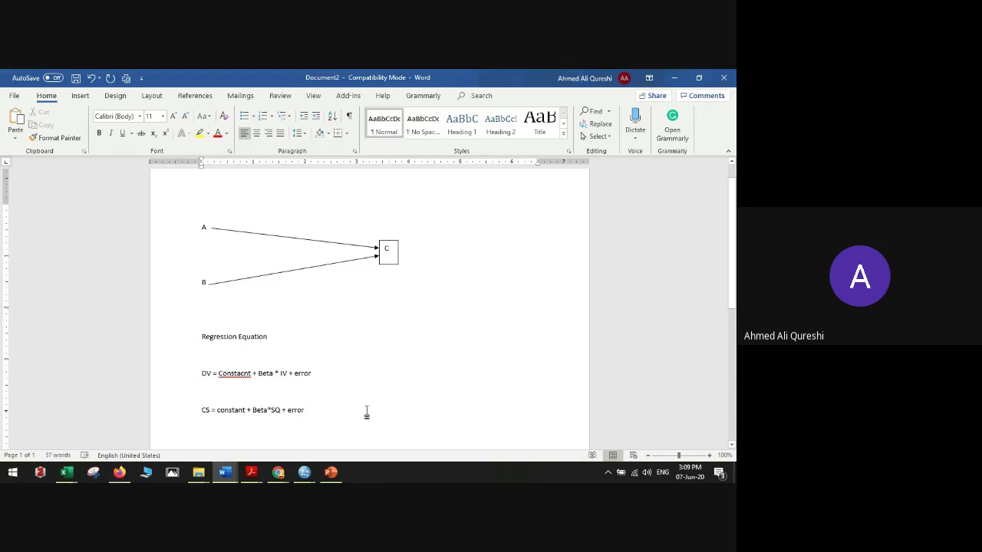
pyautogui.press('Return')
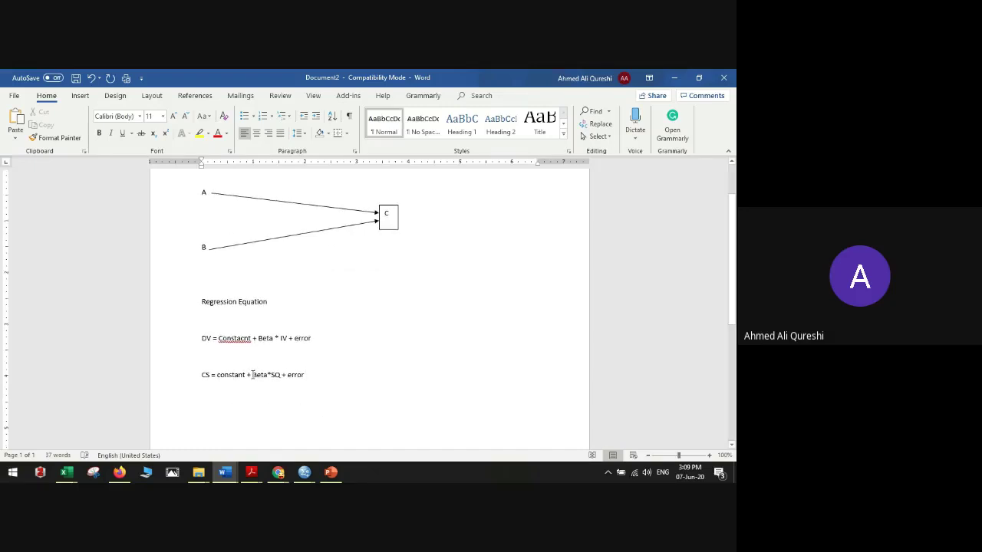
# Step: Point out Beta and constant in the CS equation and write "CS = 2 + 1 SQ + error" two paragraphs below it
pyautogui.moveTo(252, 375); pyautogui.dragTo(265, 375)
pyautogui.click(226, 375)
pyautogui.click(228, 410)
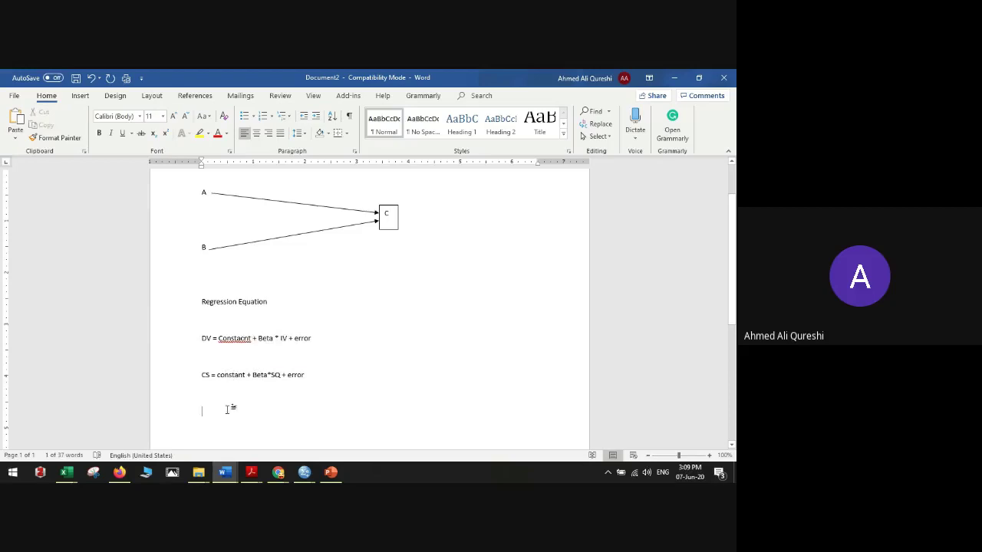
pyautogui.write('CS')
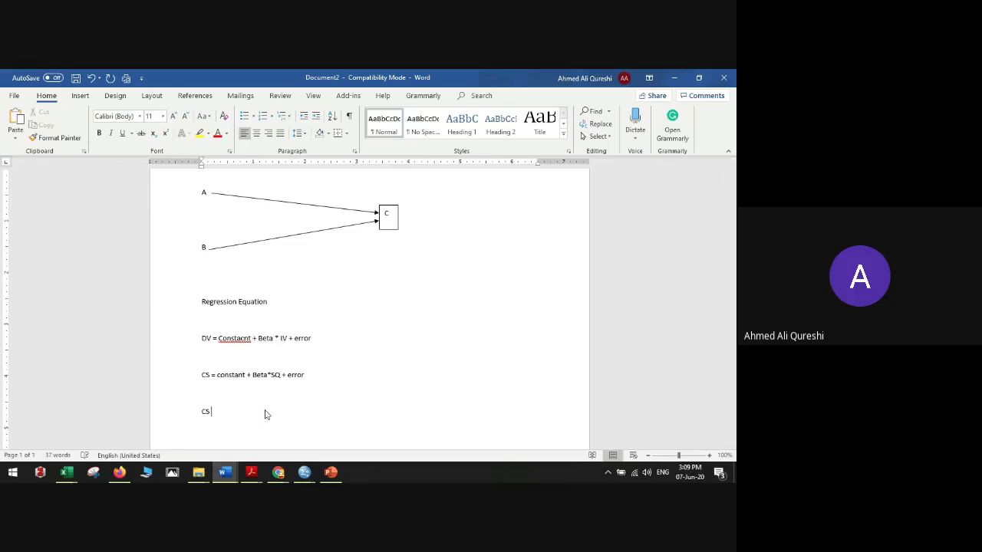
pyautogui.write(' = 2 + 1 SQ + error')
# Step: Add "CS = 2 + 1 SQ" two paragraphs below the numeric equation and highlight it by selecting the line
pyautogui.press('Return')
pyautogui.press('Return')
pyautogui.write('CS')
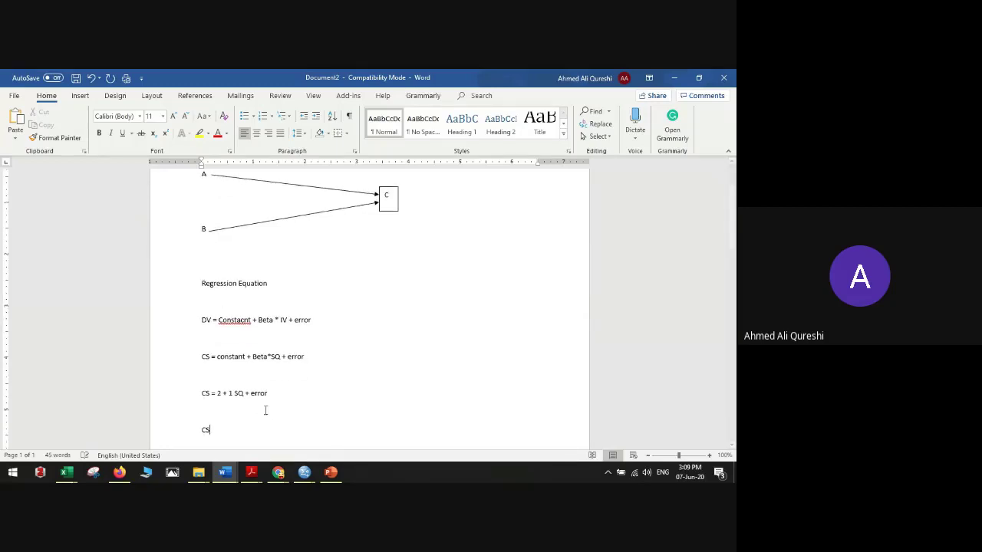
pyautogui.write(' = 2 + 1 SQ')
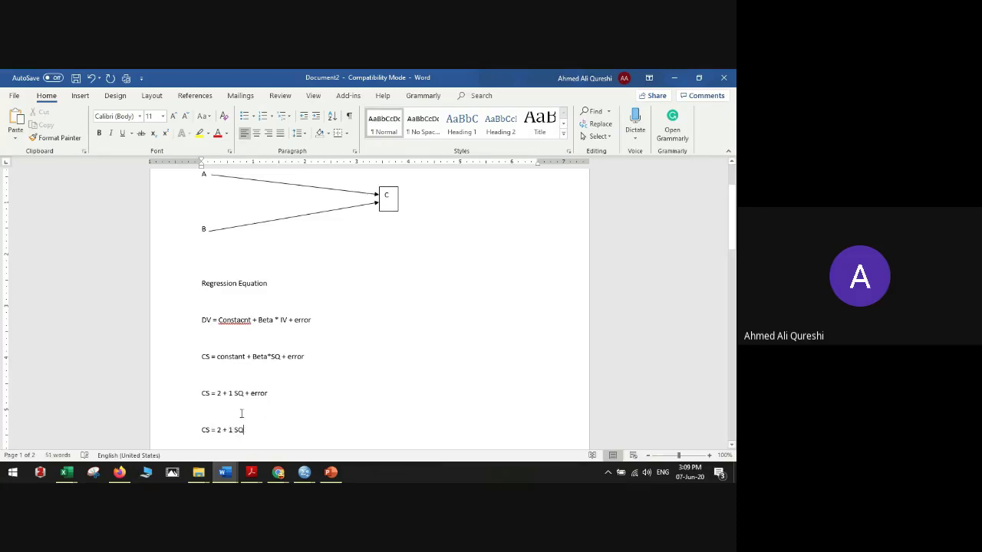
pyautogui.moveTo(247, 431); pyautogui.dragTo(201, 430)
pyautogui.scroll(-1, 399, 382)
pyautogui.scroll(-3, 399, 382)
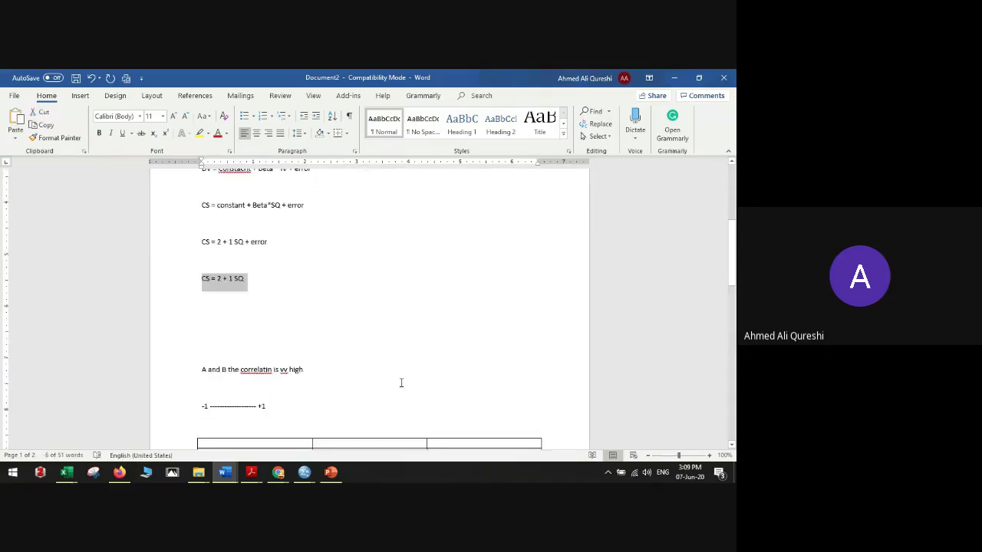
pyautogui.scroll(4, 401, 383)
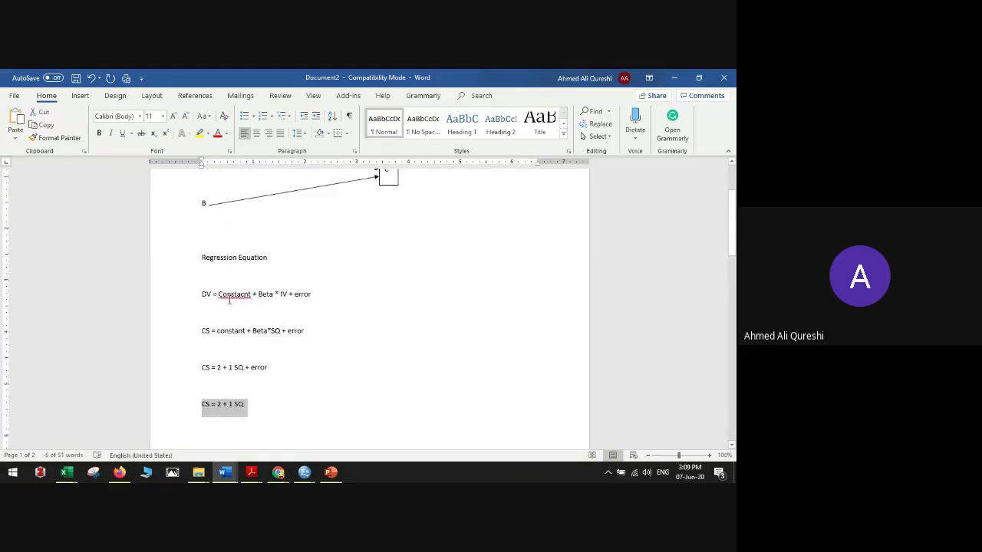
# Step: Remove the blank lines between the Regression Equation heading and the first three equations
pyautogui.click(248, 274)
pyautogui.press('Delete')
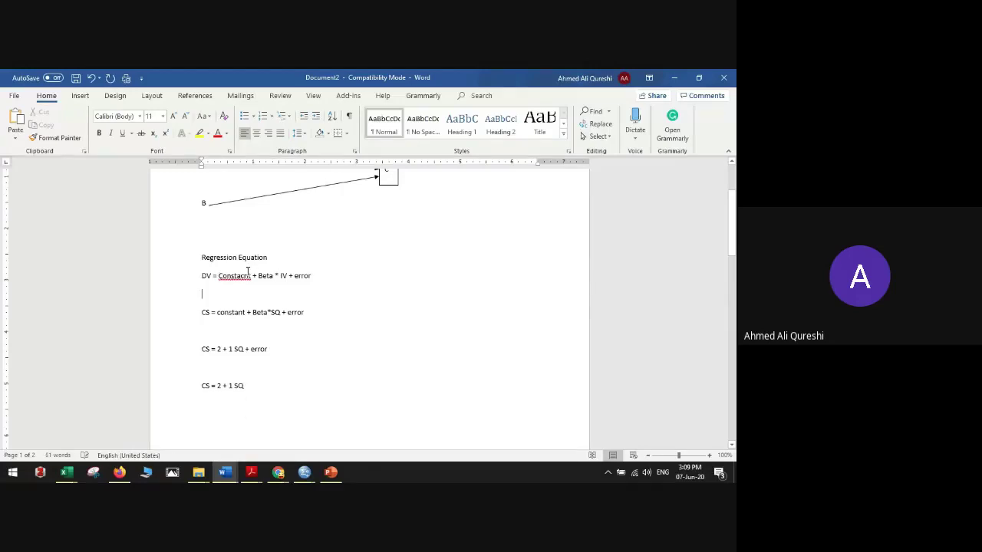
pyautogui.press('Delete')
pyautogui.press('Delete')
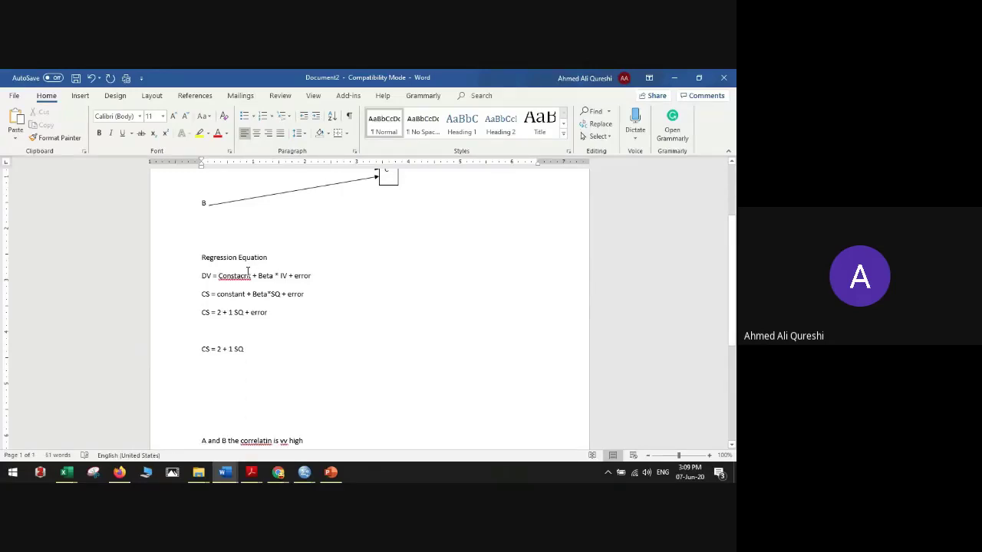
pyautogui.scroll(2, 248, 274)
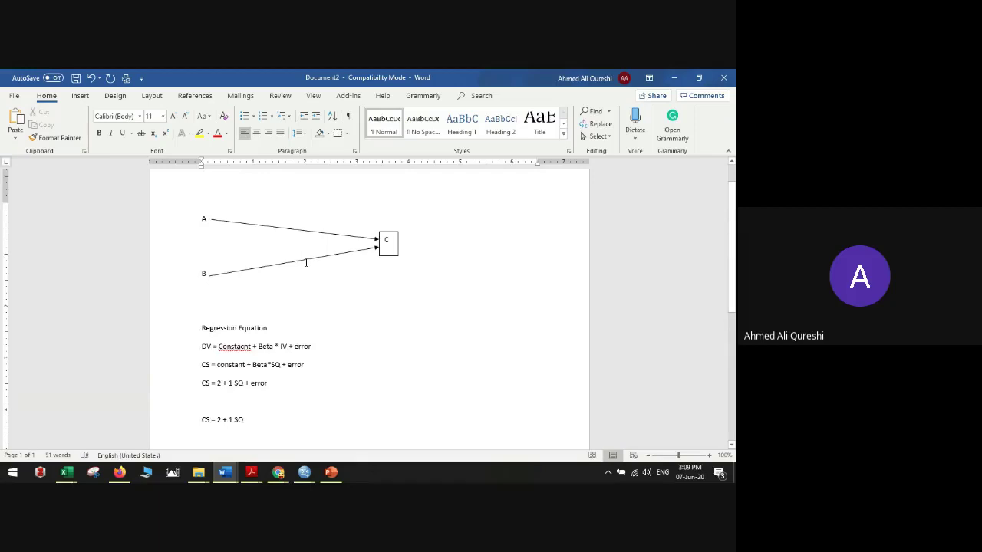
# Step: Add the line "CS = 2 + 0" directly below the equation "CS = 2 + 1 SQ"
pyautogui.scroll(1, 306, 263)
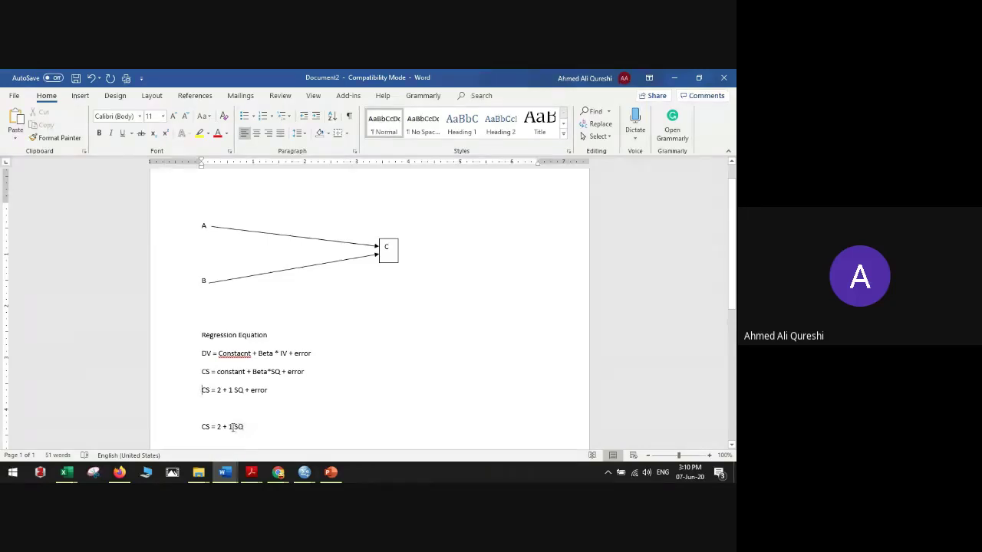
pyautogui.moveTo(244, 427)
pyautogui.mouseDown()
pyautogui.moveTo(224, 427)
pyautogui.moveTo(232, 429)
pyautogui.mouseUp()
pyautogui.click(241, 427)
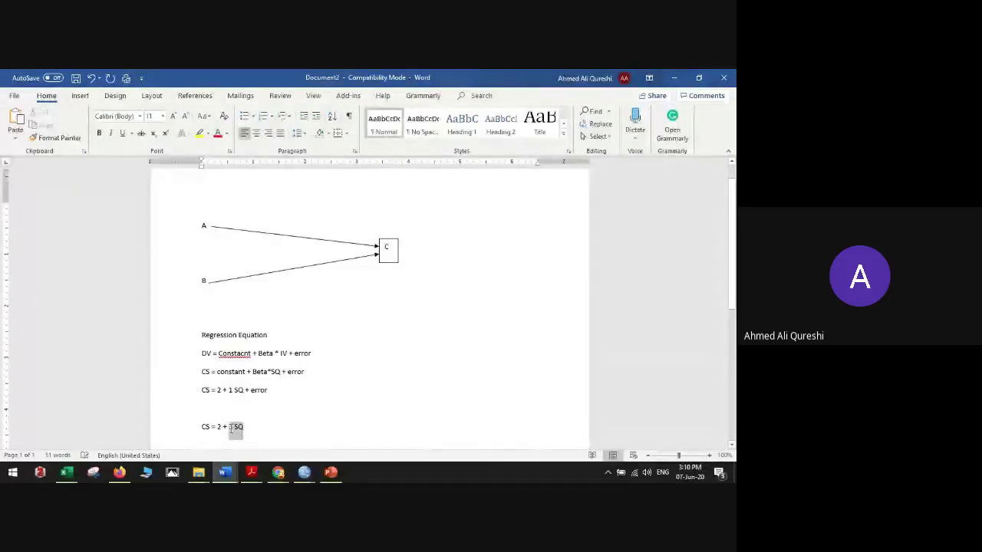
pyautogui.click(337, 444)
pyautogui.press('Return')
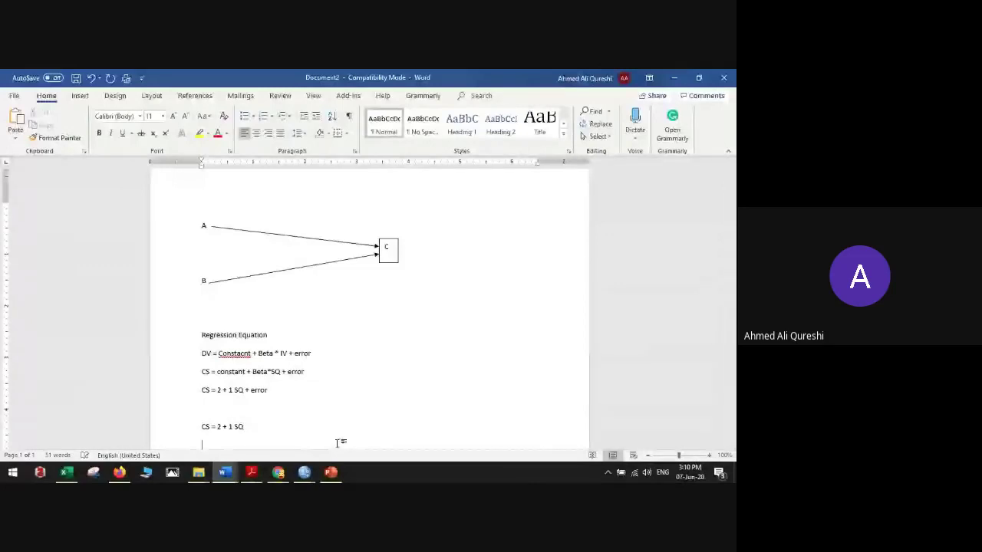
pyautogui.write('CS = ')
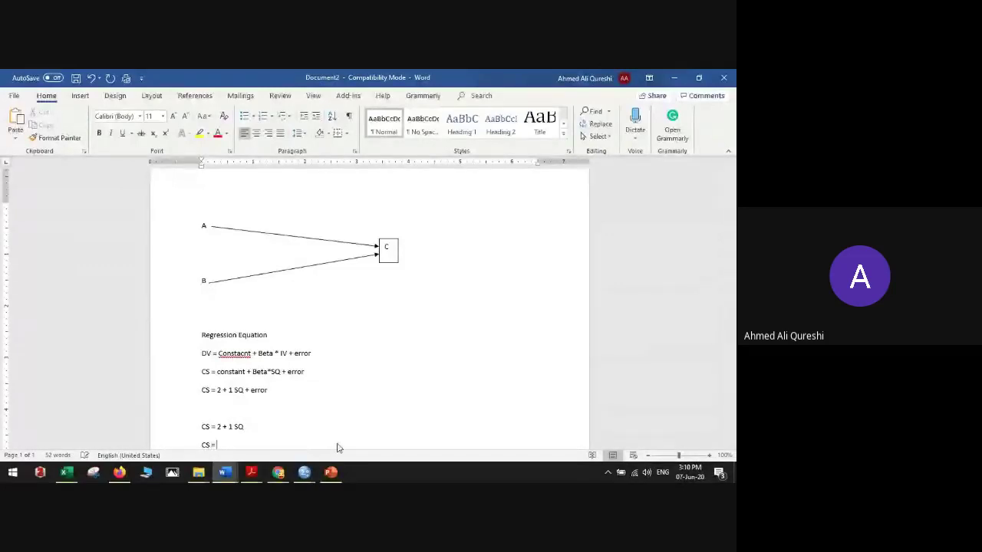
pyautogui.write('2 + 0')
pyautogui.scroll(-1, 353, 432)
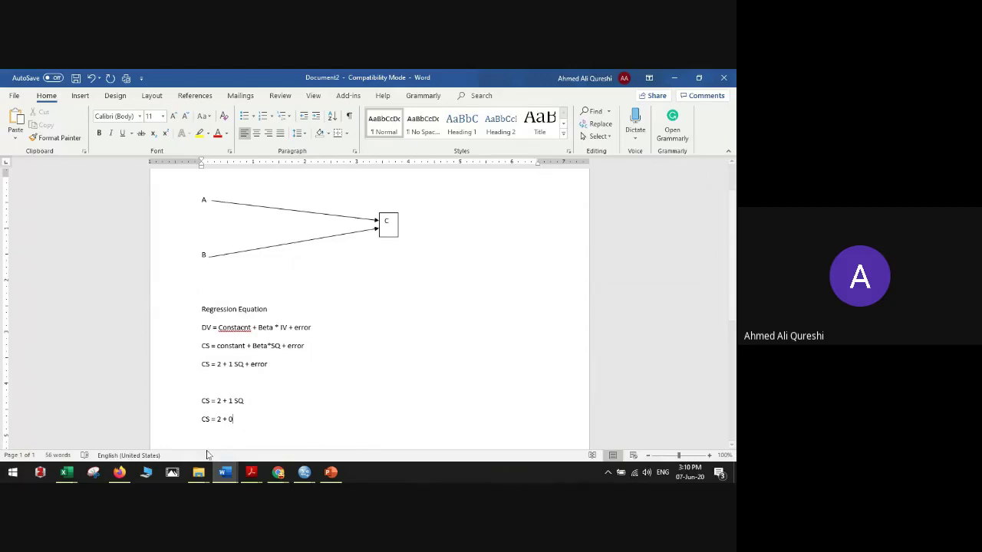
# Step: Replace the diagram's upper label A with "PM EI"
pyautogui.click(203, 199)
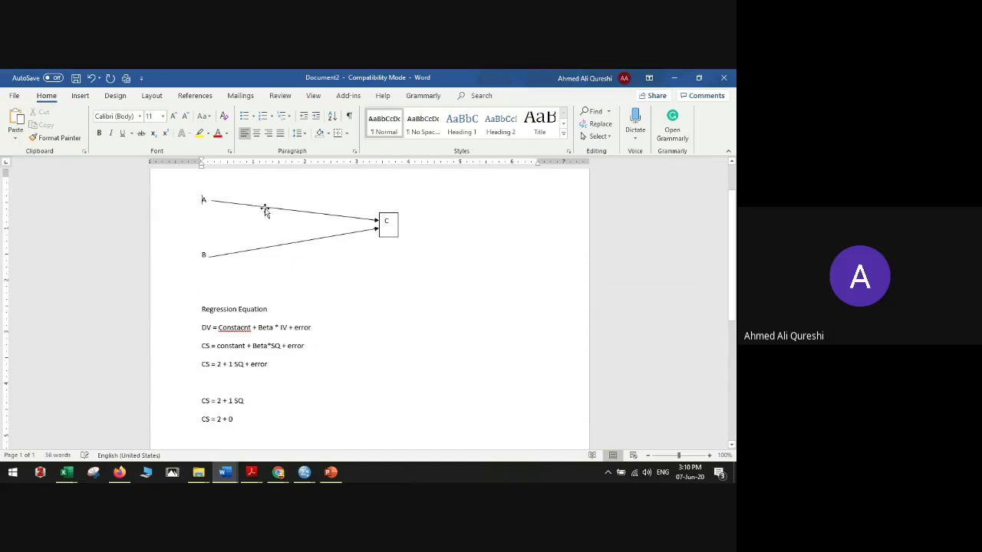
pyautogui.press('Delete')
pyautogui.write('P')
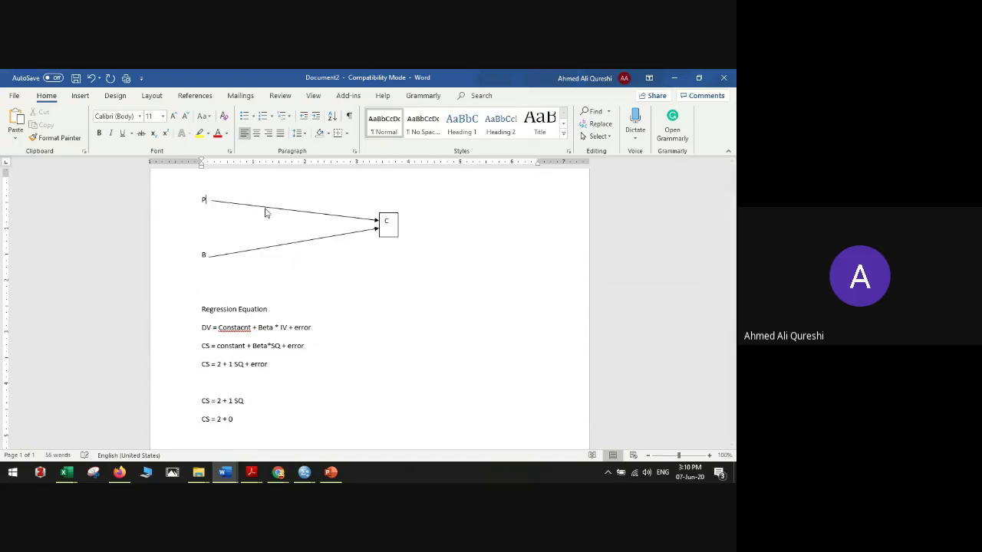
pyautogui.write('M-EI')
# Step: Widen the diagram's C text box and change its text to "Project Success"
pyautogui.click(387, 226)
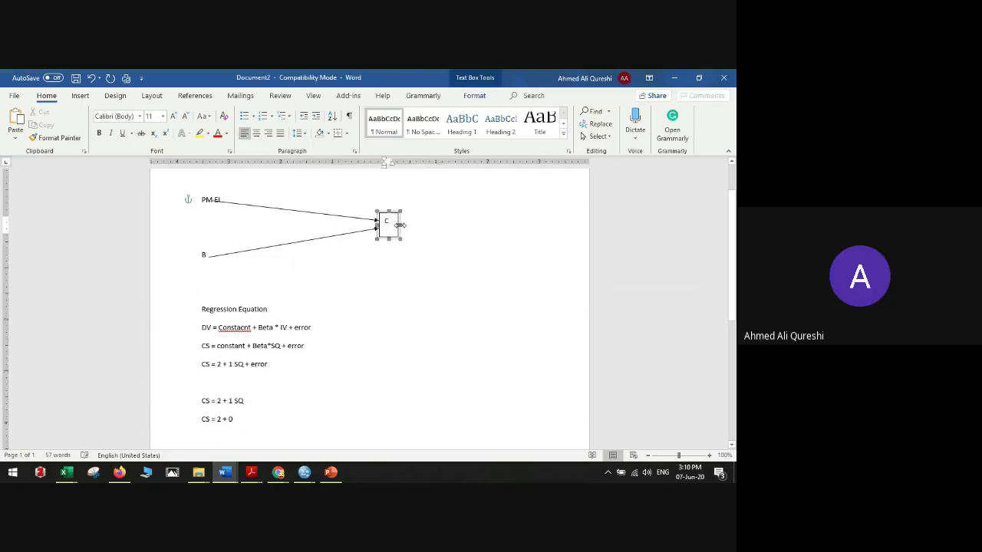
pyautogui.moveTo(399, 225); pyautogui.dragTo(517, 225)
pyautogui.doubleClick(387, 222)
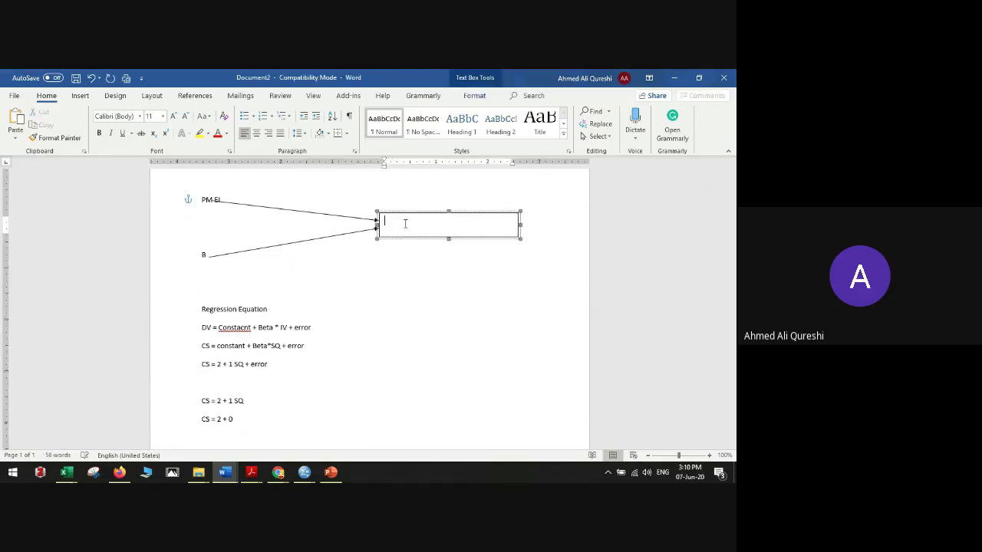
pyautogui.write('Project Success')
pyautogui.click(373, 297)
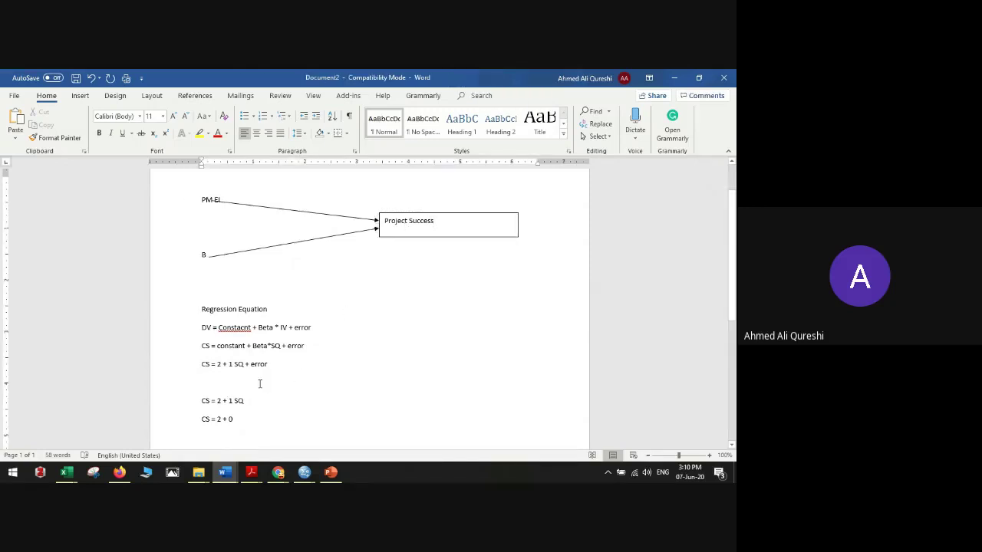
# Step: Write the equation "PS = Const + Beta * PMEI" on the empty line below "CS = 2 + 1 SQ + error"
pyautogui.click(216, 382)
pyautogui.write('Ps')
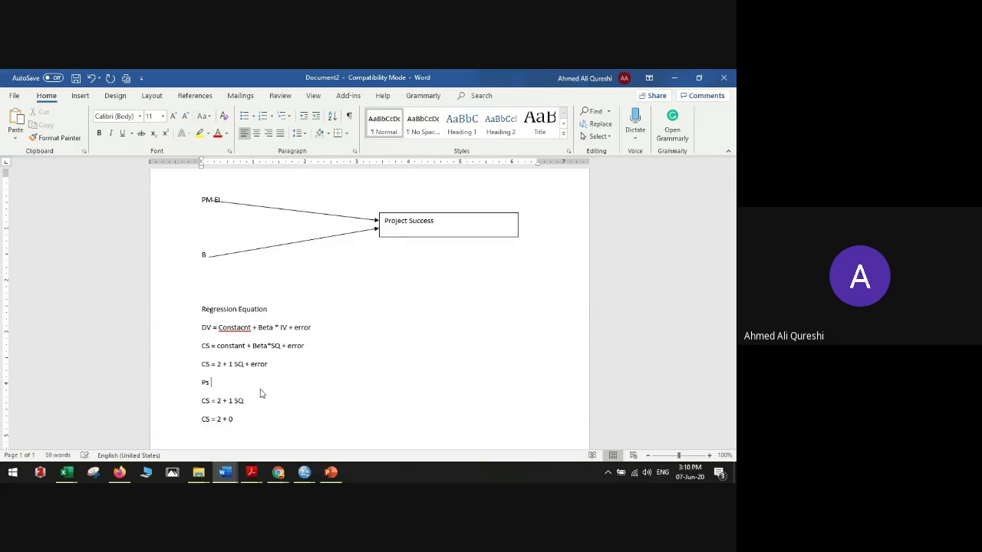
pyautogui.press('BackSpace')
pyautogui.press('BackSpace')
pyautogui.write('S = Const + Beta * PMEI')
pyautogui.press('Return')
pyautogui.press('Return')
pyautogui.press('Return')
pyautogui.press('Return')
pyautogui.press('Return')
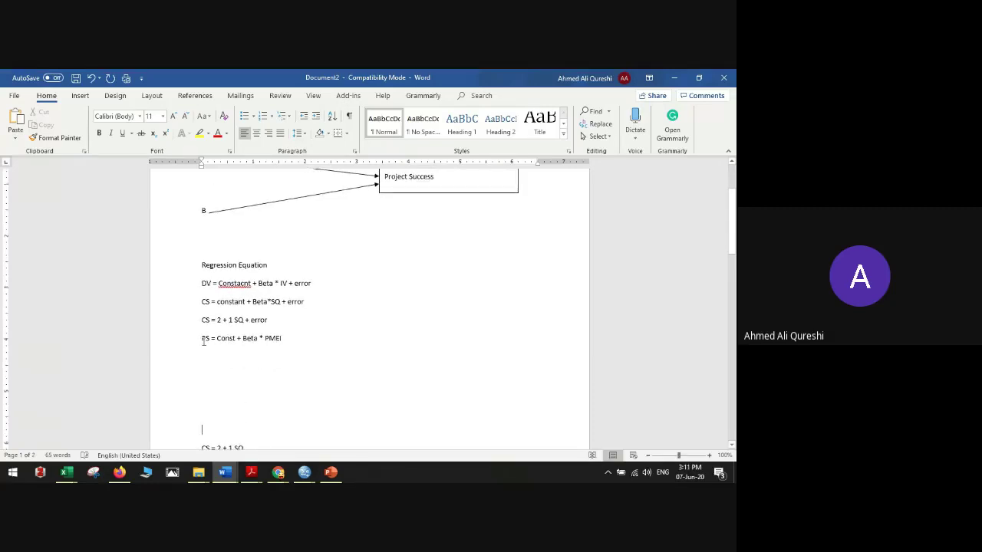
pyautogui.click(291, 338)
pyautogui.press('Delete')
pyautogui.press('Delete')
pyautogui.press('Delete')
pyautogui.press('Delete')
pyautogui.press('Delete')
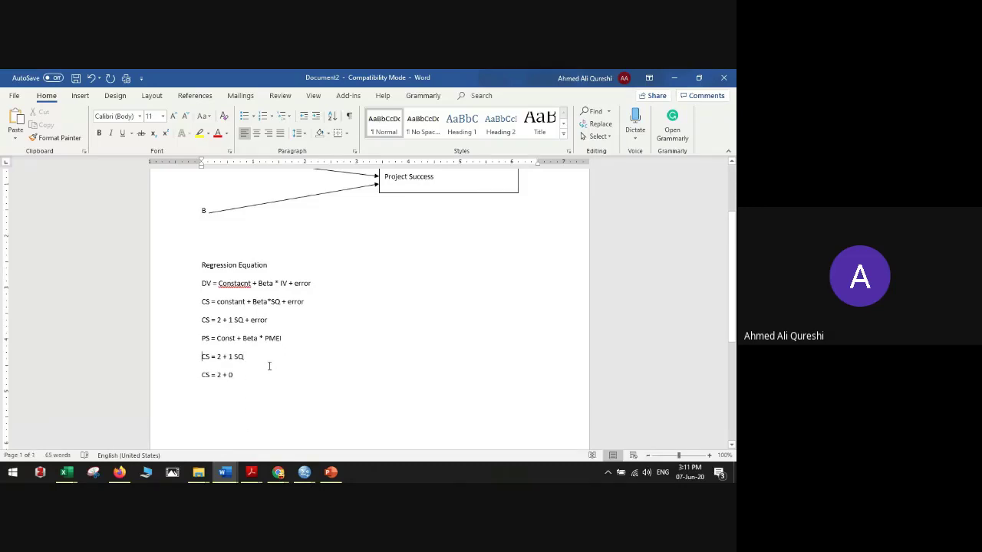
# Step: Change the equation "CS = 2 + 1 SQ" to "PS = 2 + 1 PMEI"
pyautogui.press('Right')
pyautogui.write('P')
pyautogui.press('Delete')
pyautogui.press('End')
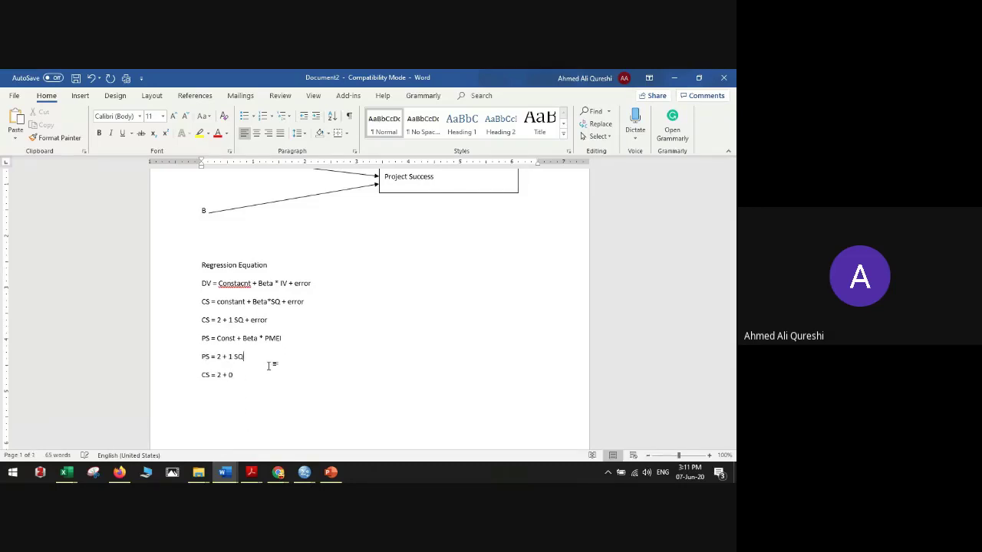
pyautogui.press('BackSpace')
pyautogui.press('BackSpace')
pyautogui.write('PMEI')
# Step: Change the last equation "CS = 2 + 0" to "PS = 2"
pyautogui.hotkey('shift', 'Left')
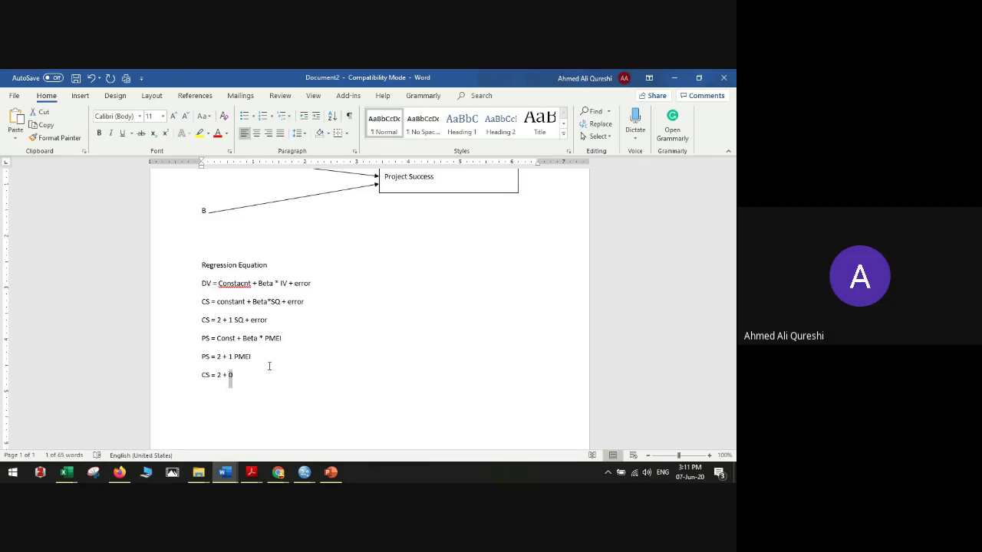
pyautogui.press('Left')
pyautogui.press('Left')
pyautogui.press('Left')
pyautogui.press('BackSpace')
pyautogui.press('BackSpace')
pyautogui.write('PS')
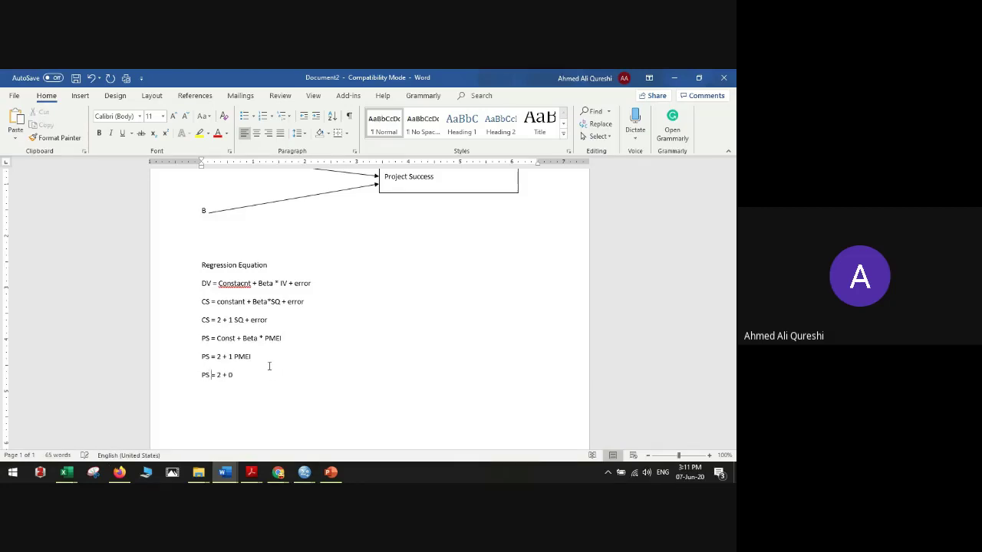
pyautogui.press('Delete')
pyautogui.press('Delete')
pyautogui.press('Delete')
# Step: Substitute 0 for PMEI in the equation "PS = 2 + 1 PMEI"
pyautogui.press('Right')
pyautogui.press('Right')
pyautogui.press('Right')
pyautogui.hotkey('shift', 'End')
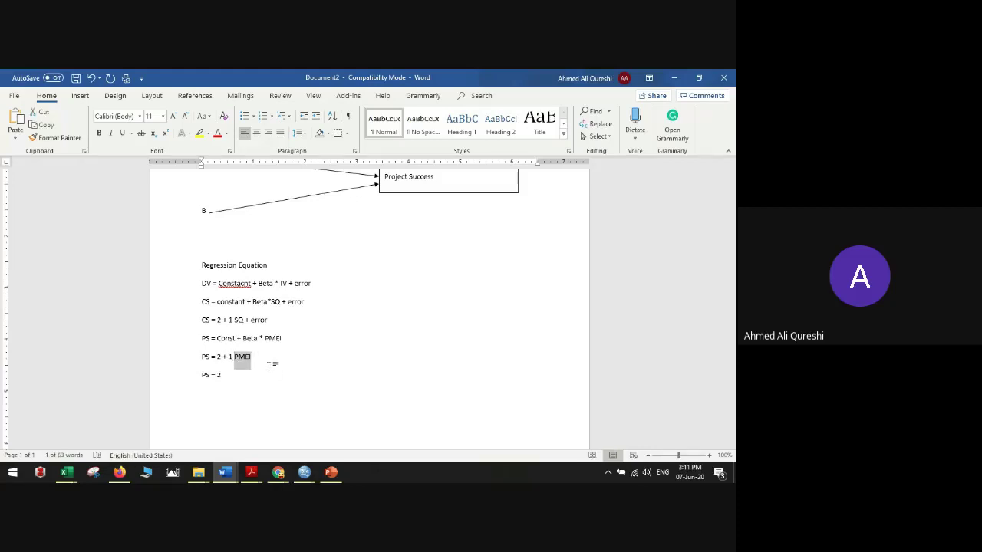
pyautogui.write('0')
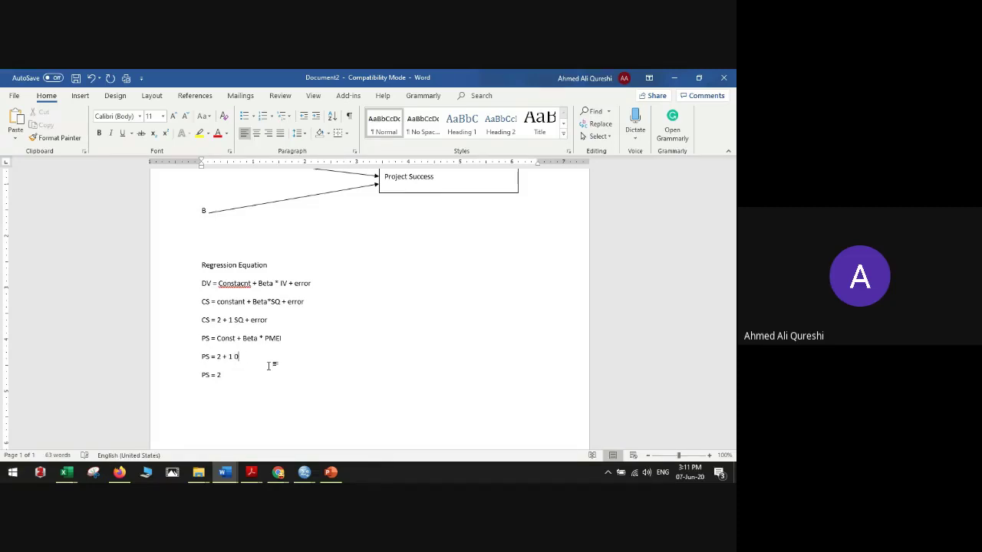
# Step: Review the substituted equation "PS = 2 + 1 0" and the line "PS = 2" beneath it
pyautogui.press('Left')
pyautogui.hotkey('shift', 'Left')
pyautogui.hotkey('shift', 'Left')
pyautogui.hotkey('shift', 'Left')
pyautogui.hotkey('shift', 'Left')
pyautogui.hotkey('shift', 'Left')
pyautogui.hotkey('shift', 'Left')
pyautogui.hotkey('shift', 'Left')
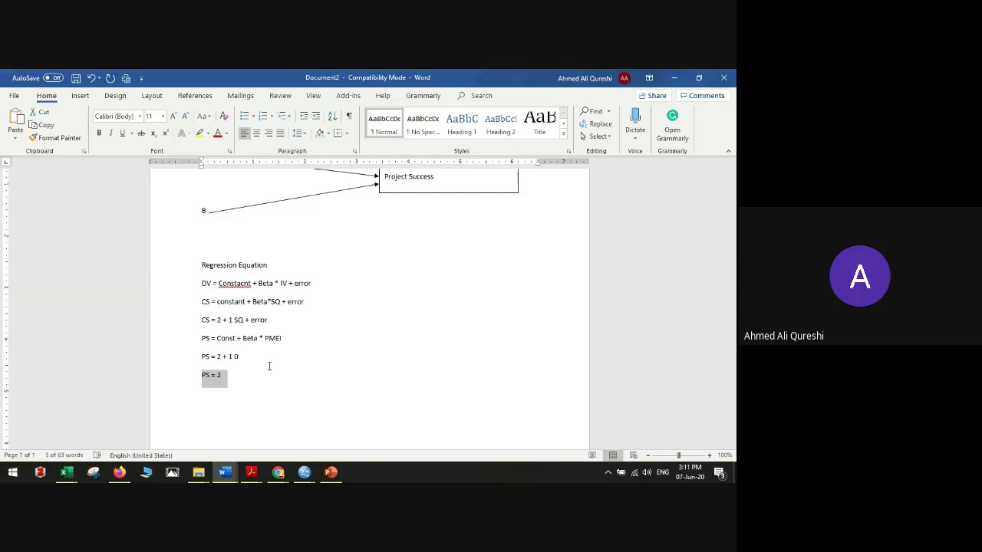
pyautogui.press('Up')
pyautogui.press('Up')
pyautogui.press('Down')
pyautogui.click(269, 365)
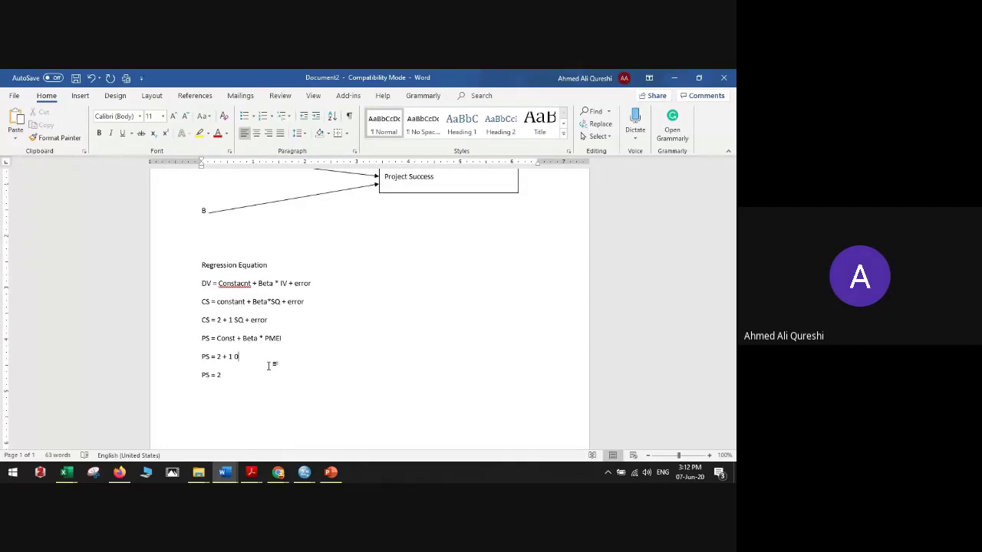
pyautogui.scroll(-1, 269, 394)
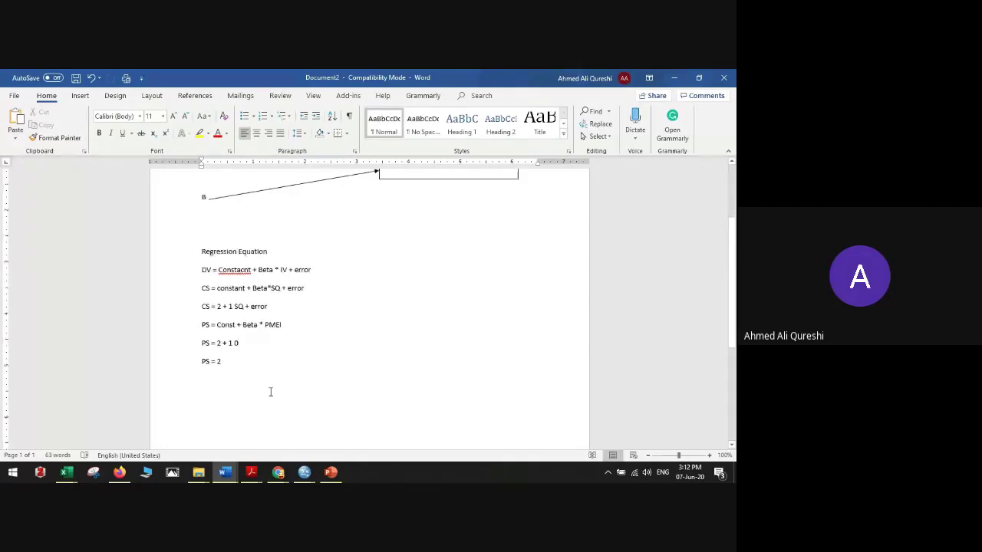
# Step: Examine the diagram's Project Success box and its two predictor labels, PM EI and B
pyautogui.scroll(2, 269, 394)
pyautogui.click(404, 235)
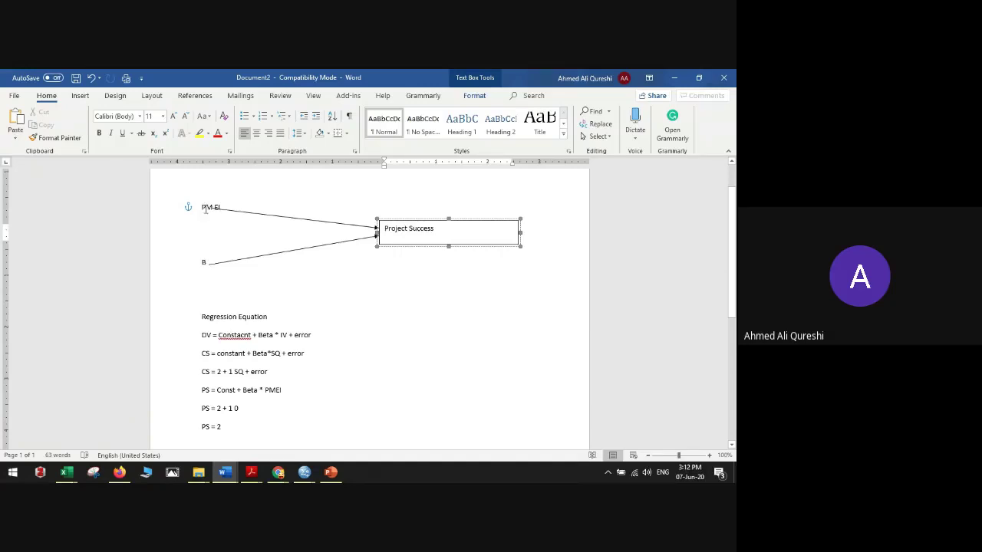
pyautogui.moveTo(203, 205); pyautogui.dragTo(216, 205)
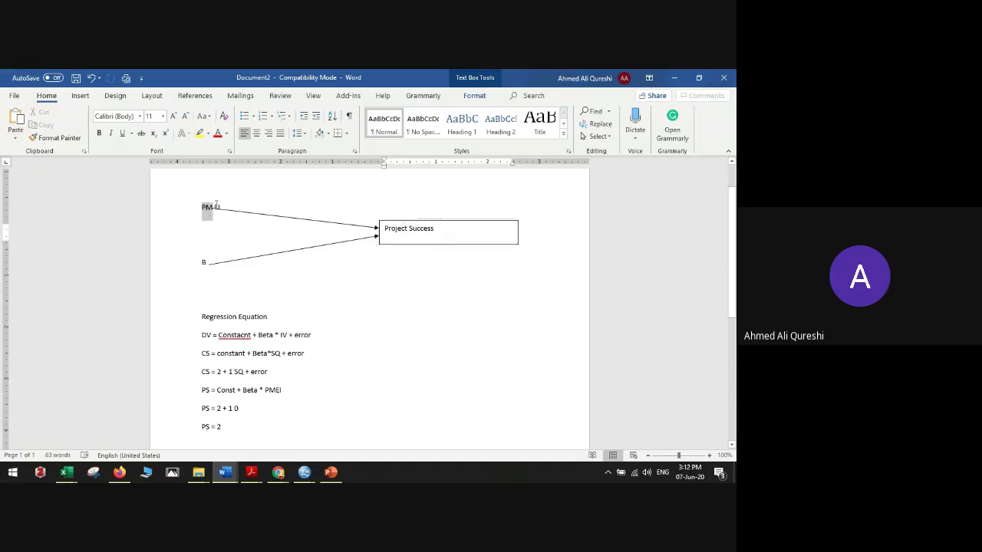
pyautogui.click(221, 250)
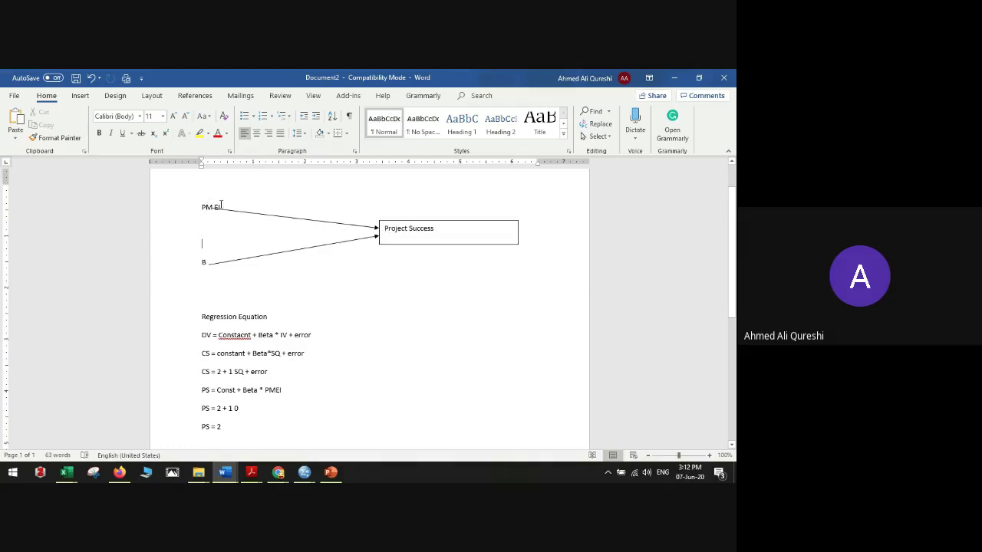
pyautogui.moveTo(221, 206); pyautogui.dragTo(204, 205)
pyautogui.moveTo(207, 262); pyautogui.dragTo(204, 260)
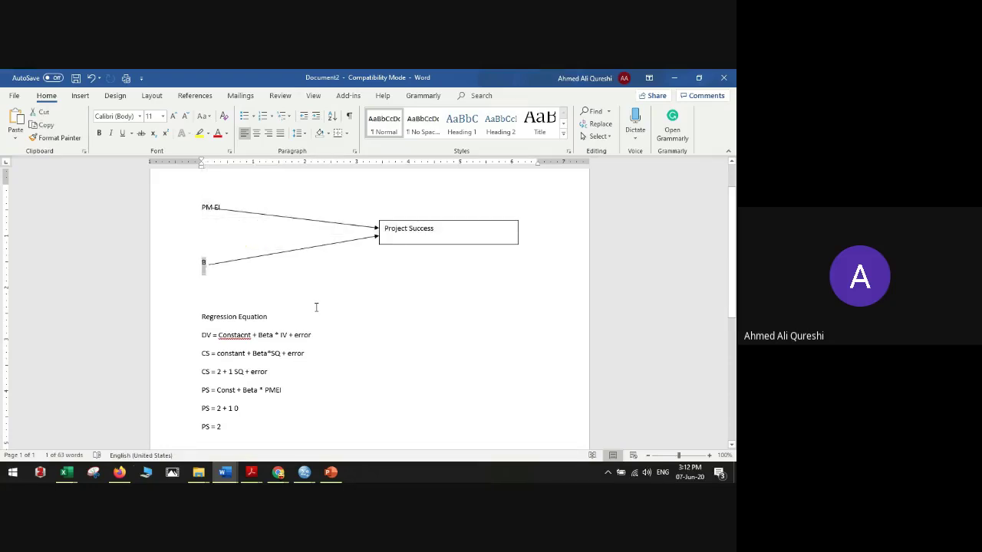
# Step: Examine the Beta and PMEI terms of the PS equation against the value in "PS = 2"
pyautogui.scroll(-2, 316, 306)
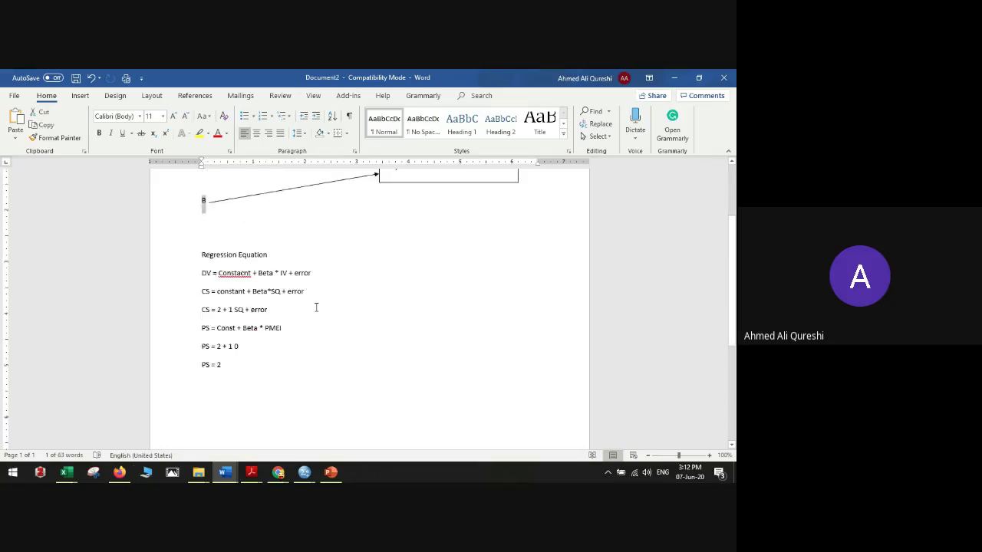
pyautogui.doubleClick(218, 331)
pyautogui.doubleClick(218, 349)
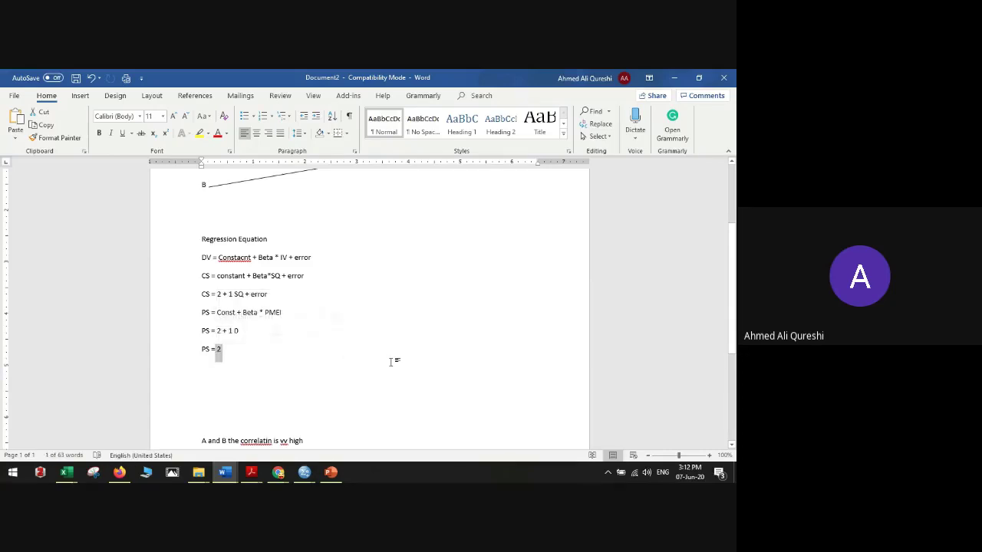
pyautogui.click(265, 348)
pyautogui.doubleClick(271, 318)
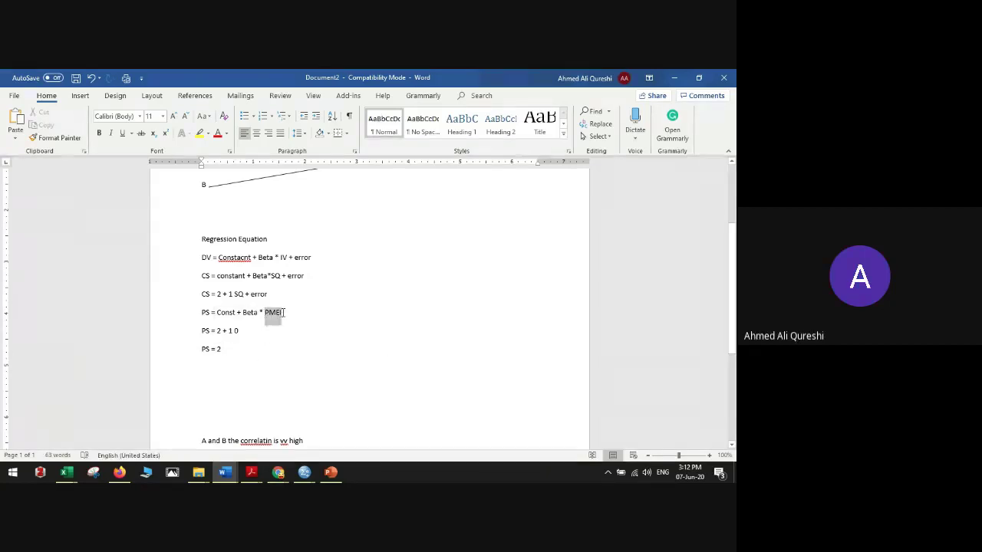
pyautogui.click(296, 353)
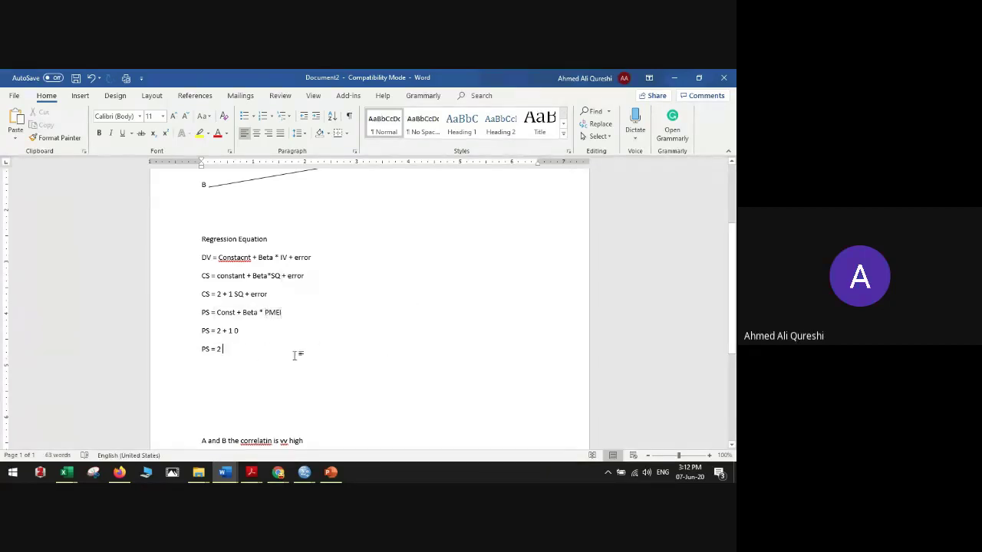
pyautogui.doubleClick(249, 313)
pyautogui.click(258, 335)
pyautogui.doubleClick(247, 308)
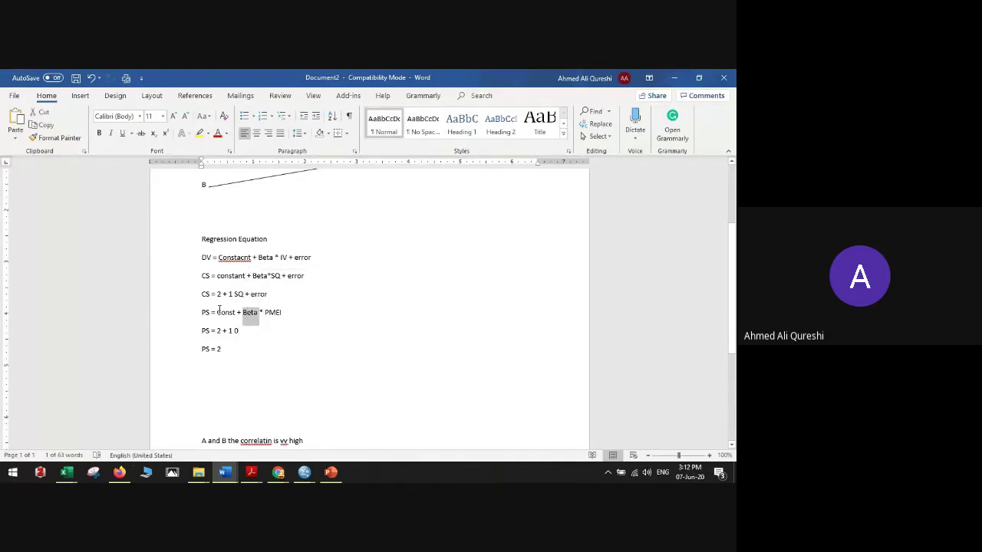
# Step: Change the equation "PS = 2 + 1 0" to "PS = 2 + 1* PMEI"
pyautogui.click(232, 330)
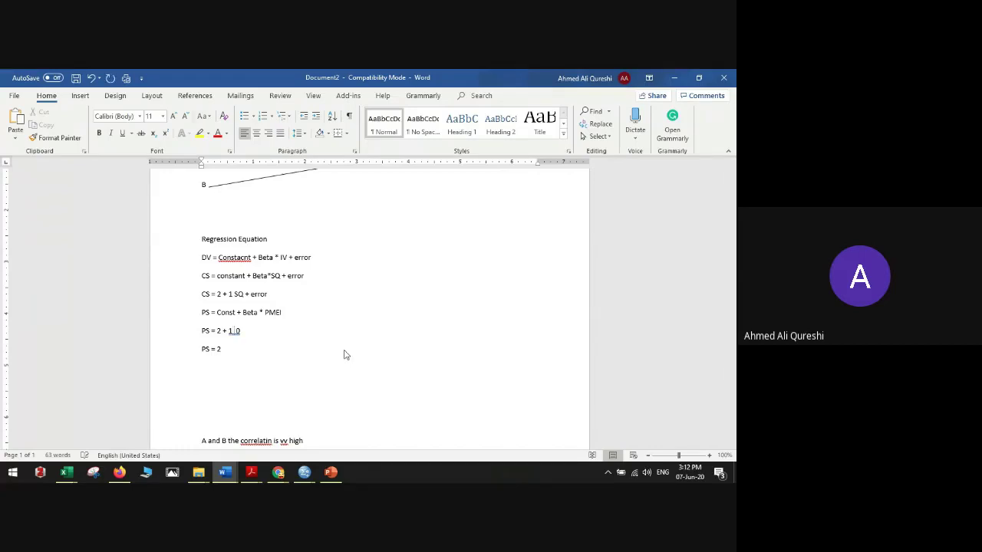
pyautogui.write('PMEI')
pyautogui.press('Delete')
pyautogui.hotkey('ctrl', 'Left')
pyautogui.press('BackSpace')
pyautogui.write('*')
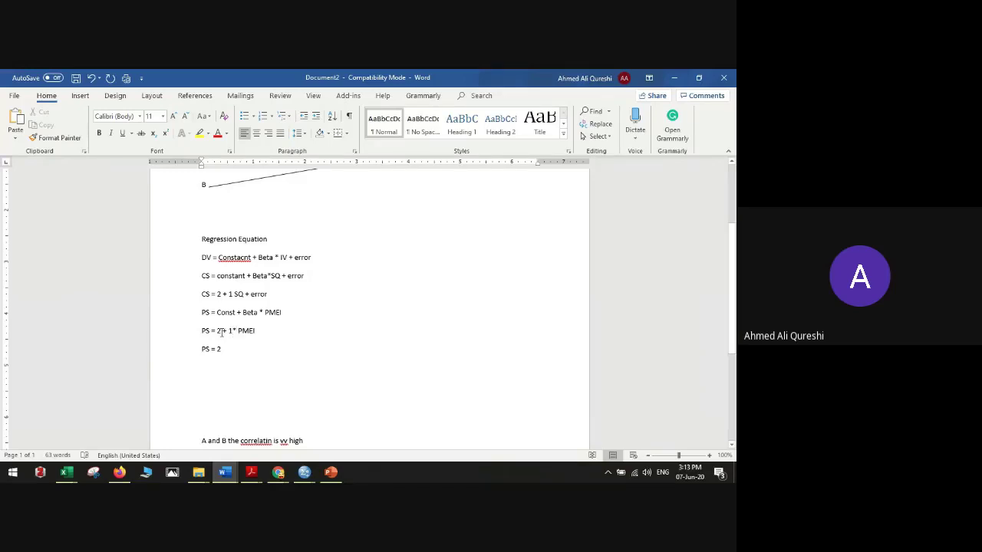
# Step: Add the sample PMEI values "4 .. 6" below the equation "PS = 2 + 1* PMEI", leaving a blank line between them
pyautogui.doubleClick(222, 332)
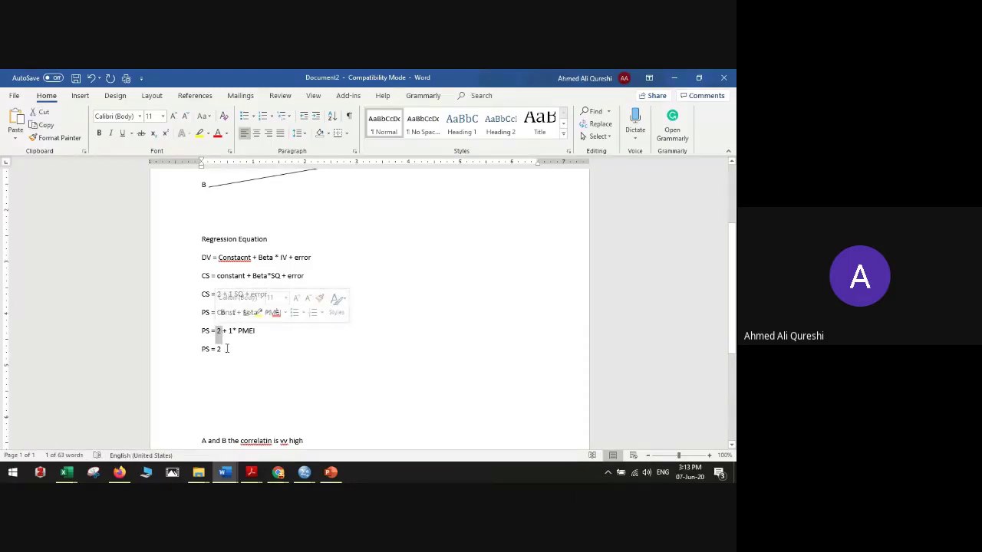
pyautogui.doubleClick(246, 330)
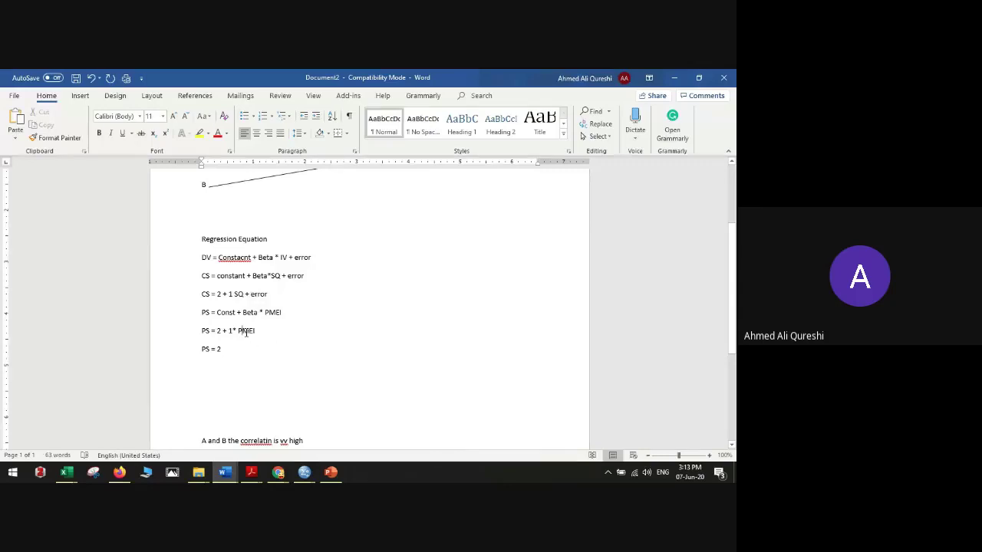
pyautogui.click(265, 332)
pyautogui.press('Return')
pyautogui.press('Return')
pyautogui.write('4')
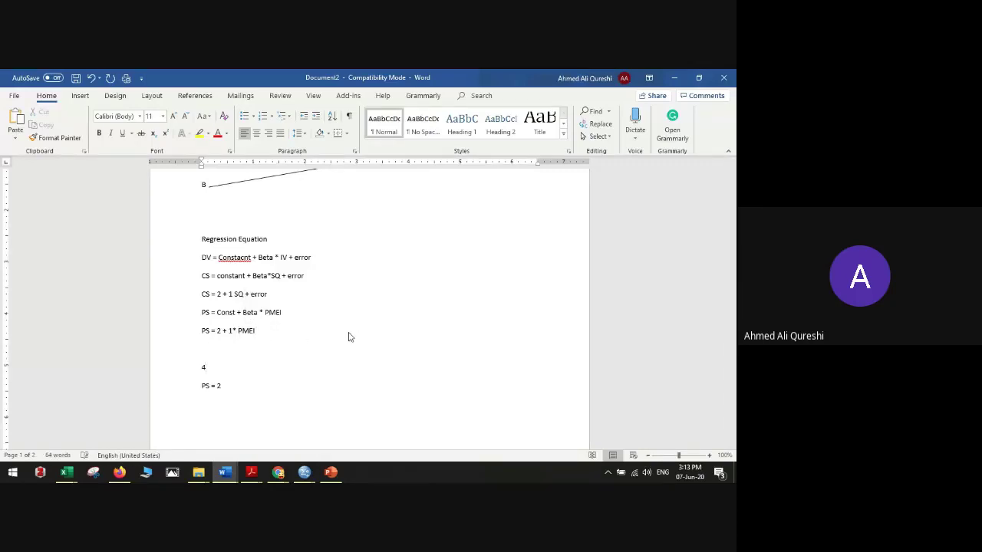
pyautogui.write(' .. 6')
# Step: Work out the first case under the sample values with the lines "PS = 2 + 1*4" and "PS = 6"
pyautogui.press('Return')
pyautogui.write('PS = 2 + 1*4')
pyautogui.press('Return')
pyautogui.write('PS')
pyautogui.write(' =')
pyautogui.write(' 6 PS')
# Step: Work out the second case with the lines "PS = 2 + 1*6" and "PS = 8"
pyautogui.write(' = 2 + ')
pyautogui.write('1*')
pyautogui.write('6 ')
pyautogui.write('PS ')
pyautogui.write('= ')
pyautogui.write('8')
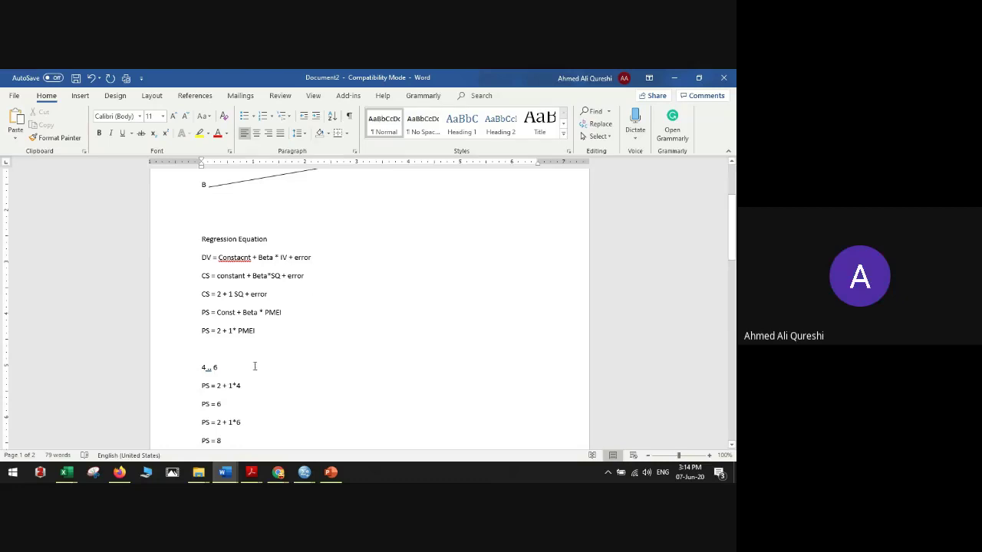
# Step: Insert a blank line above the second case and prefix the "PS = 6" line with "If PMEI = 6,"
pyautogui.moveTo(233, 385); pyautogui.dragTo(229, 386)
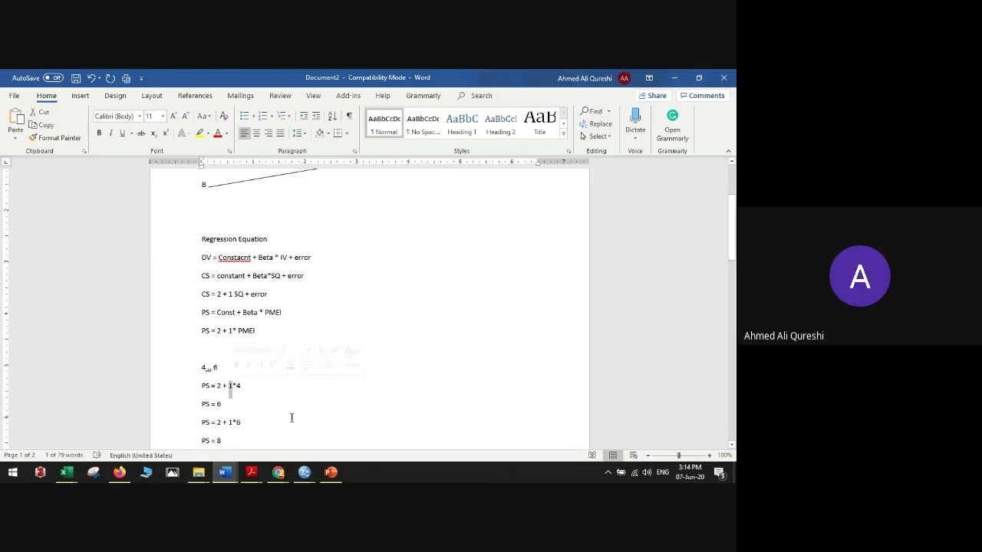
pyautogui.click(265, 404)
pyautogui.scroll(-1, 284, 402)
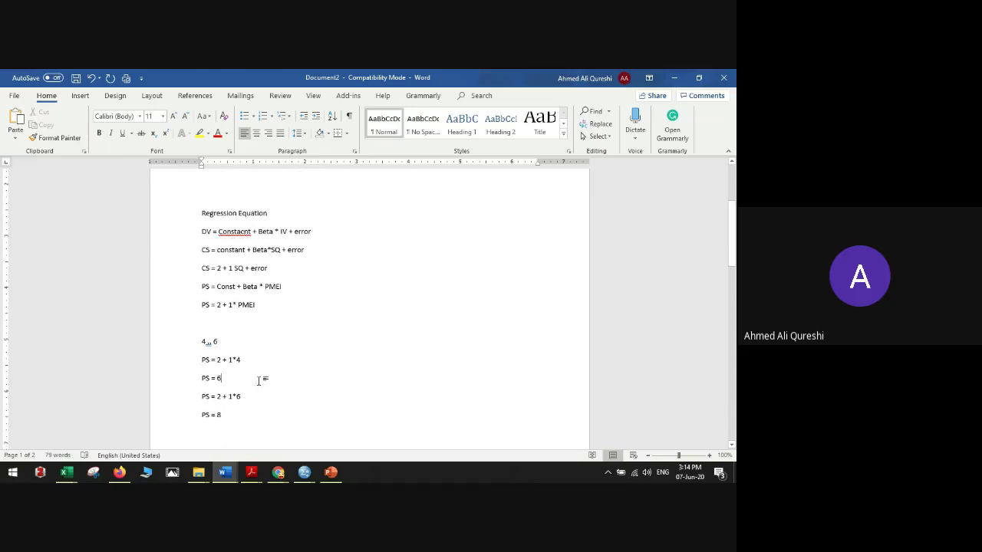
pyautogui.press('Return')
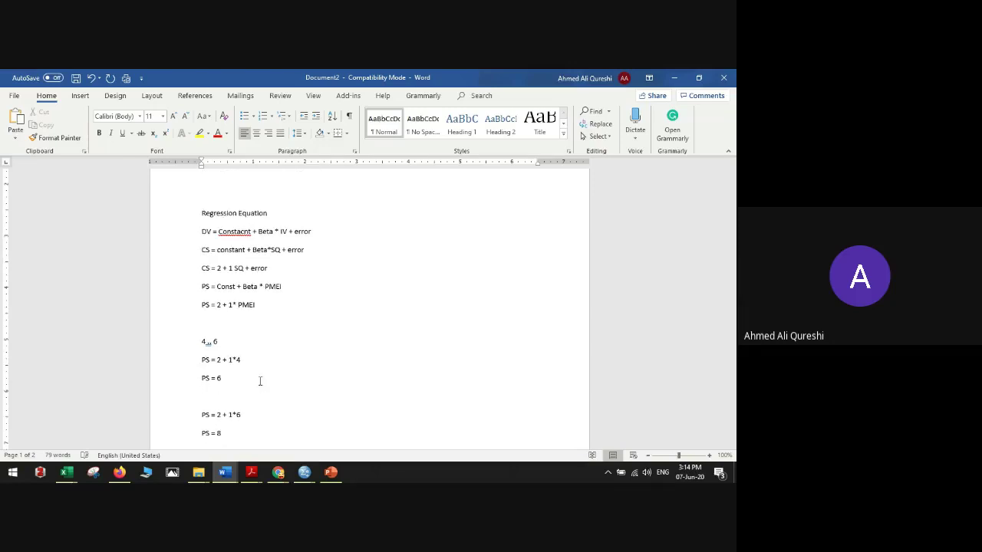
pyautogui.press('Return')
pyautogui.write('If PMEI = 6')
pyautogui.press('Delete')
pyautogui.write(',')
pyautogui.click(260, 385)
# Step: Add the line "IF PMEI = 5, PS = 7" and correct the PMEI value in the line above it to 4
pyautogui.press('Return')
pyautogui.write('IF PMEI')
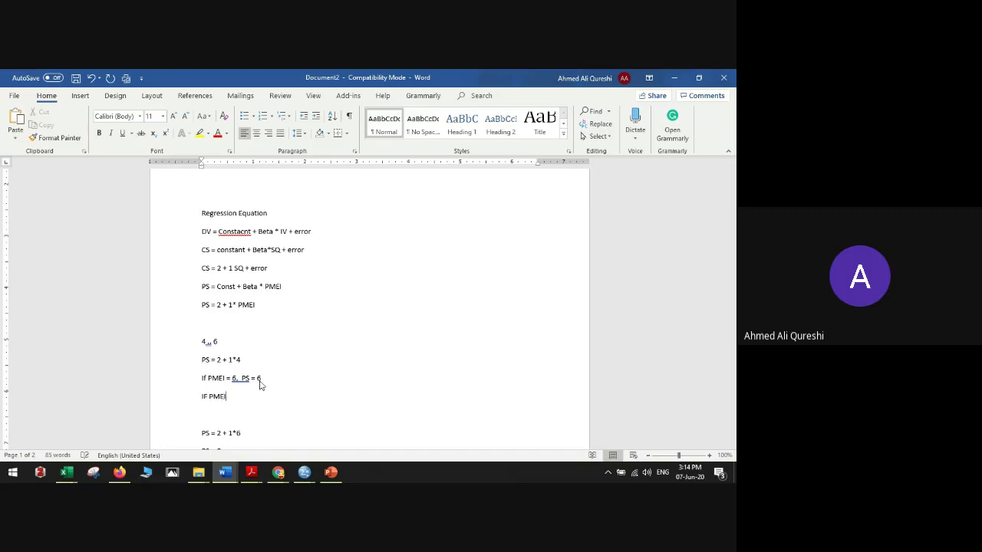
pyautogui.write(' =')
pyautogui.press('Up')
pyautogui.press('Delete')
pyautogui.write('4')
pyautogui.write('5')
pyautogui.write(', PS')
pyautogui.write(' =')
pyautogui.write(' 7')
# Step: Add a third line reading "If PMEI=6, PS=8" and select all three PMEI lines
pyautogui.press('Return')
pyautogui.write('If PMEI=6, PS=8')
pyautogui.moveTo(264, 426); pyautogui.dragTo(201, 378)
pyautogui.scroll(-1, 417, 398)
pyautogui.scroll(-1, 417, 398)
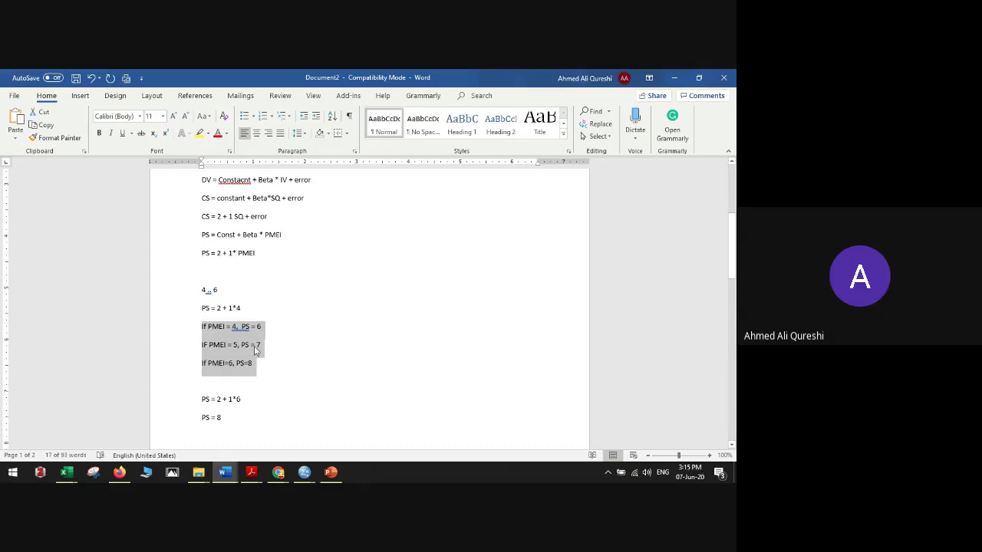
# Step: Duplicate the equation "PS = 2 + 1*4" below the three PMEI lines, with a blank line above the copy
pyautogui.click(231, 307)
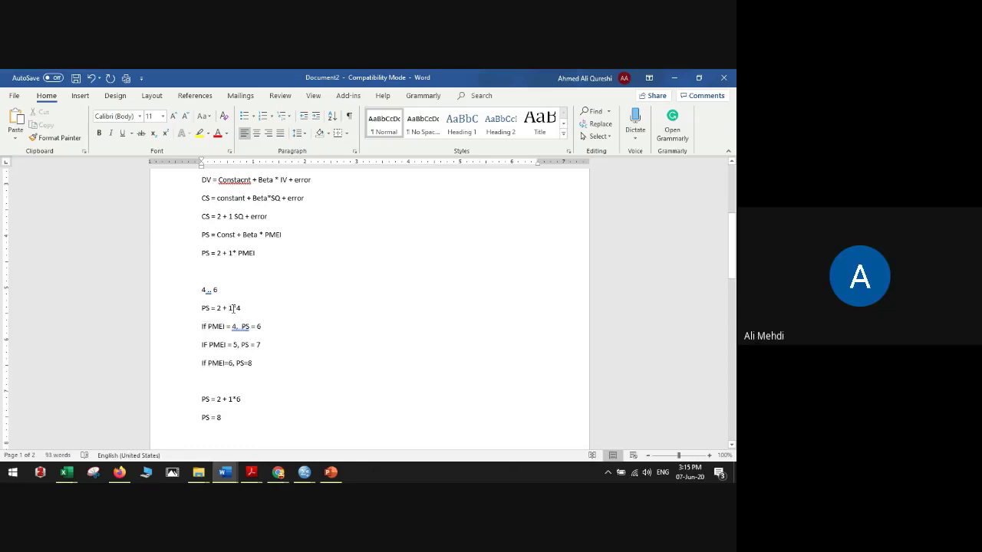
pyautogui.doubleClick(231, 307)
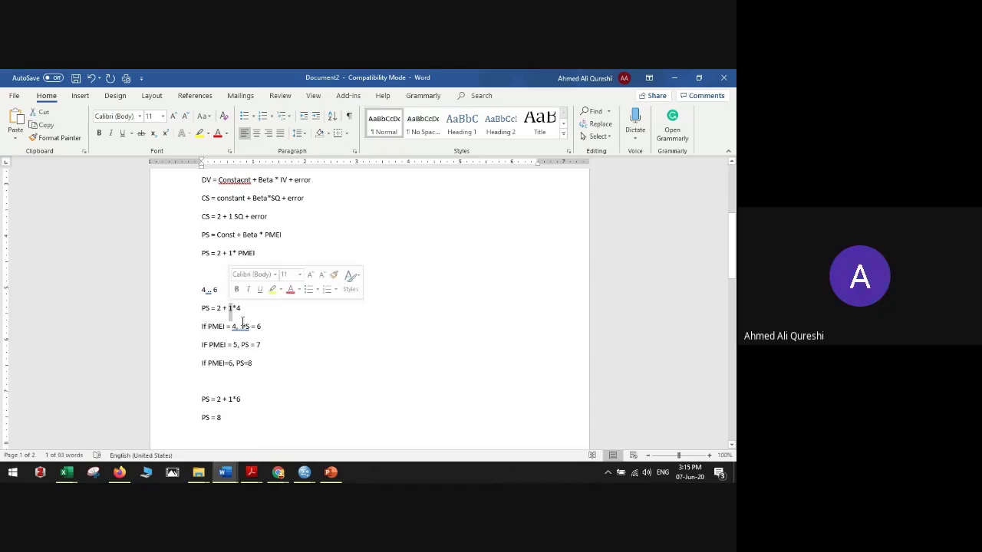
pyautogui.click(230, 381)
pyautogui.moveTo(242, 307); pyautogui.dragTo(201, 308)
pyautogui.hotkey('ctrl', 'c')
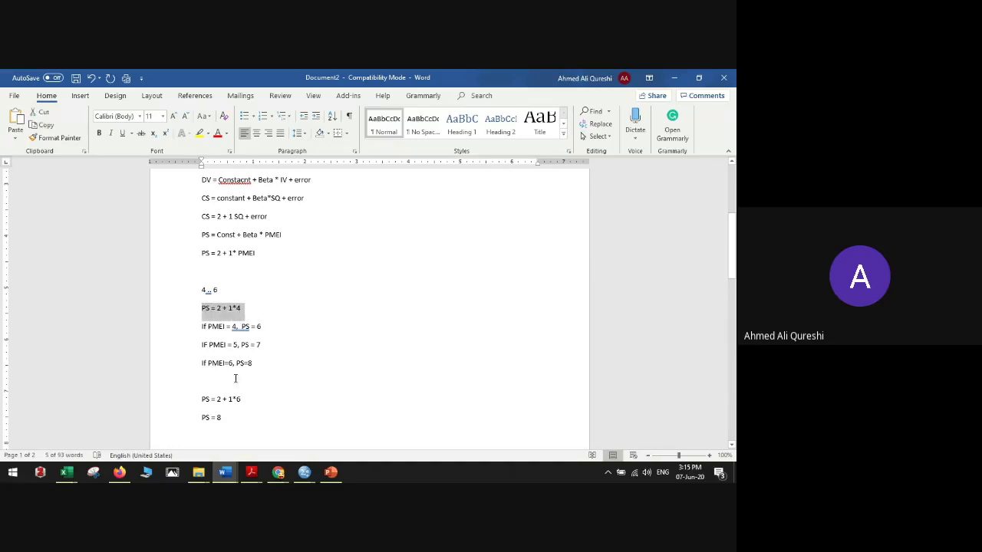
pyautogui.click(235, 379)
pyautogui.press('Return')
pyautogui.hotkey('ctrl', 'v')
pyautogui.click(269, 388)
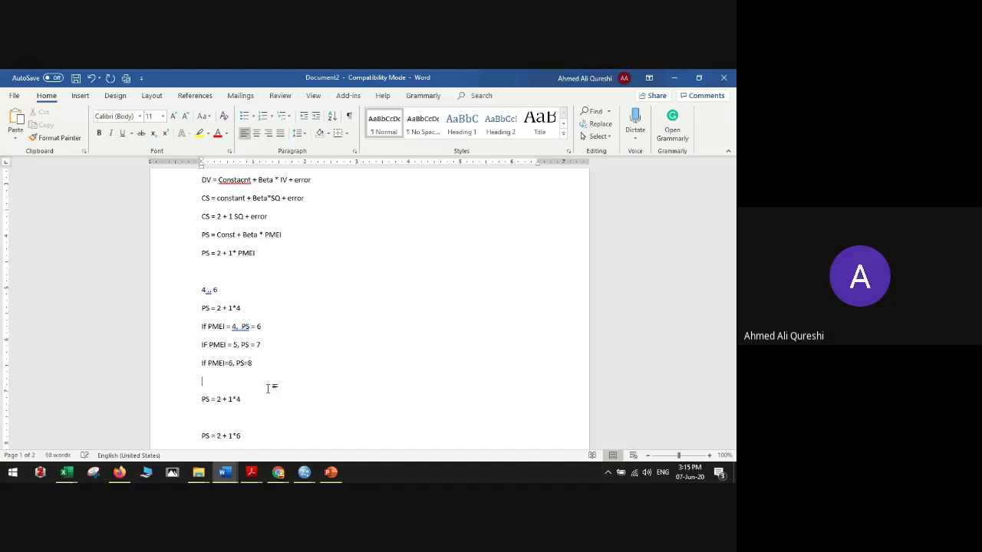
# Step: Copy the three PMEI result lines to beneath the duplicated equation
pyautogui.moveTo(255, 365); pyautogui.dragTo(201, 326)
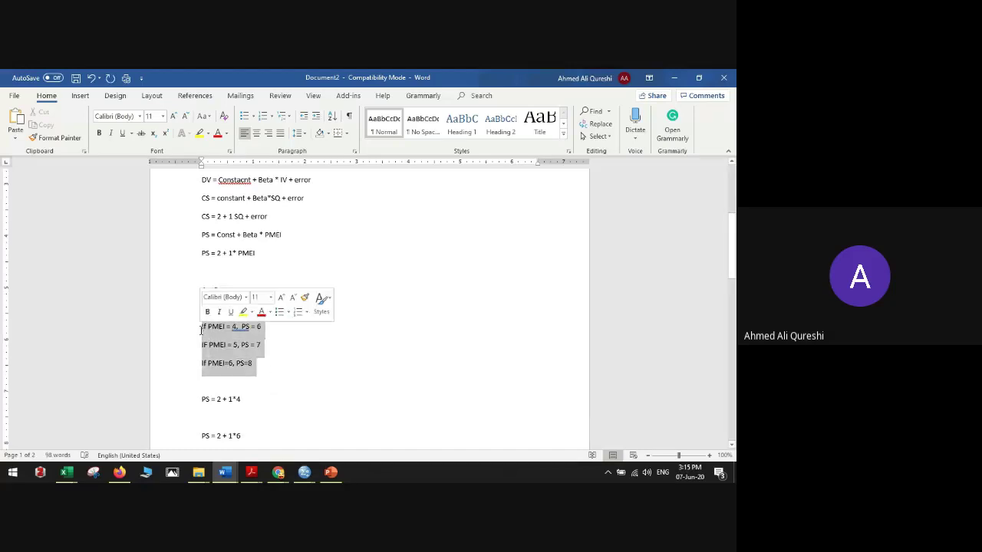
pyautogui.hotkey('ctrl', 'c')
pyautogui.click(216, 419)
pyautogui.hotkey('ctrl', 'v')
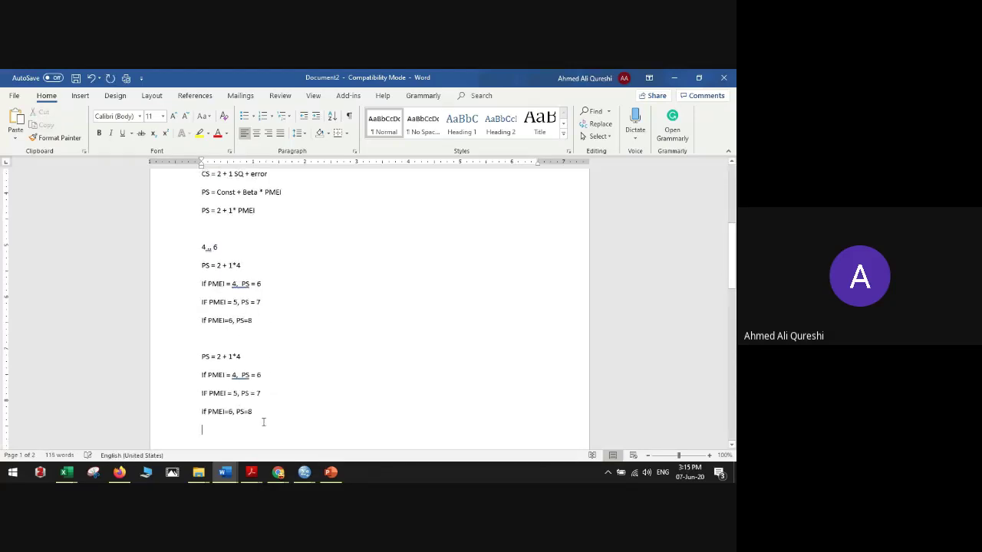
# Step: Change the beta value in the duplicated equation to 2, giving "PS = 2 + 2*4"
pyautogui.click(228, 357)
pyautogui.press('Delete')
pyautogui.write('2')
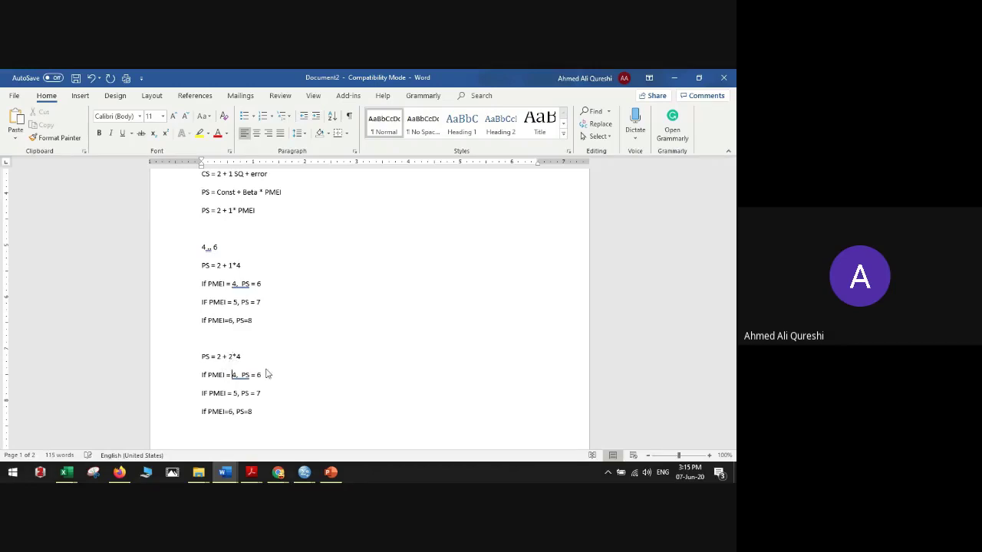
# Step: Set the PS results in the copied lines to 10, 12 and 14 for PMEI values 4, 5 and 6
pyautogui.press('Right')
pyautogui.press('Right')
pyautogui.press('Delete')
pyautogui.write('10')
pyautogui.press('Down')
pyautogui.press('BackSpace')
pyautogui.write('12')
pyautogui.press('Down')
pyautogui.press('BackSpace')
pyautogui.write('14')
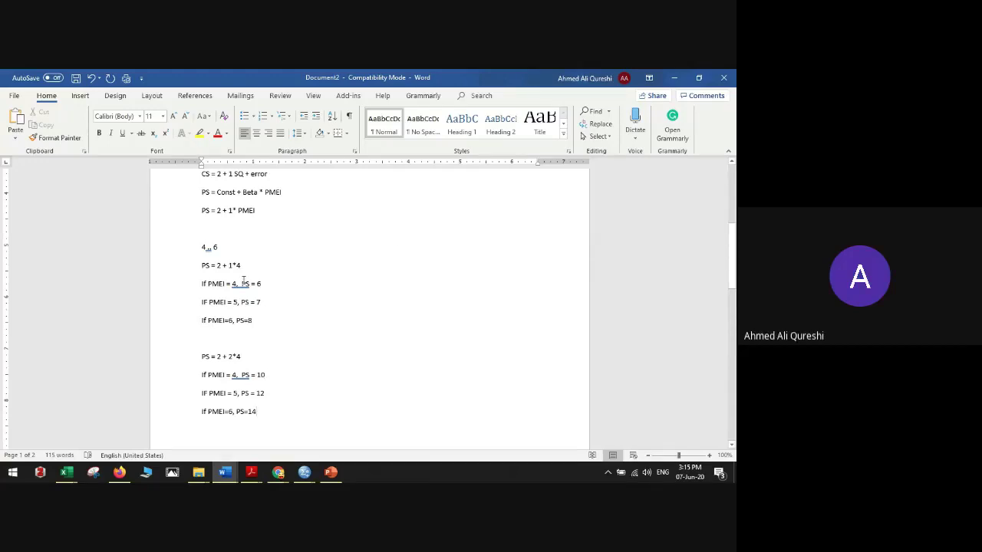
# Step: Examine the Beta term of the PS equation against the multipliers 1 and 2 in the two worked examples
pyautogui.doubleClick(249, 192)
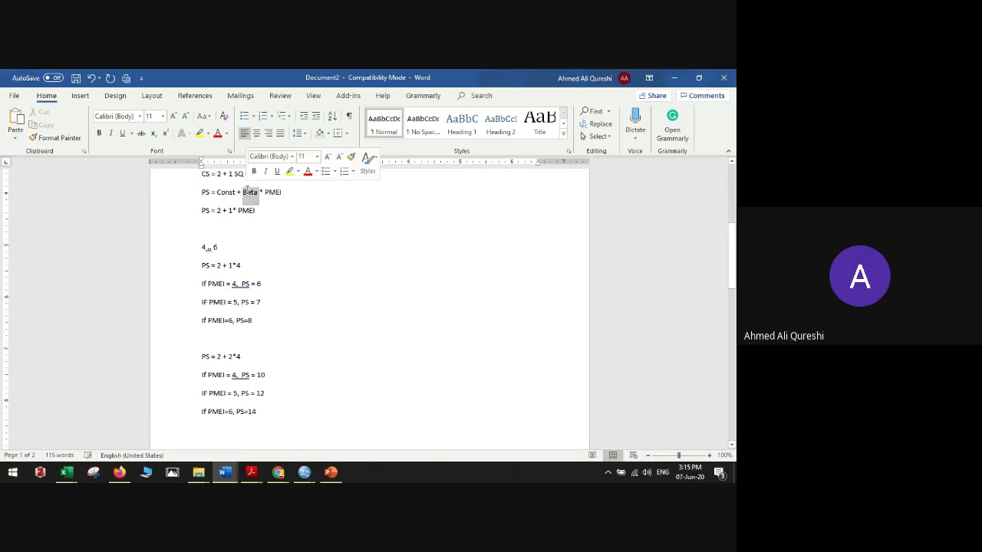
pyautogui.click(229, 265)
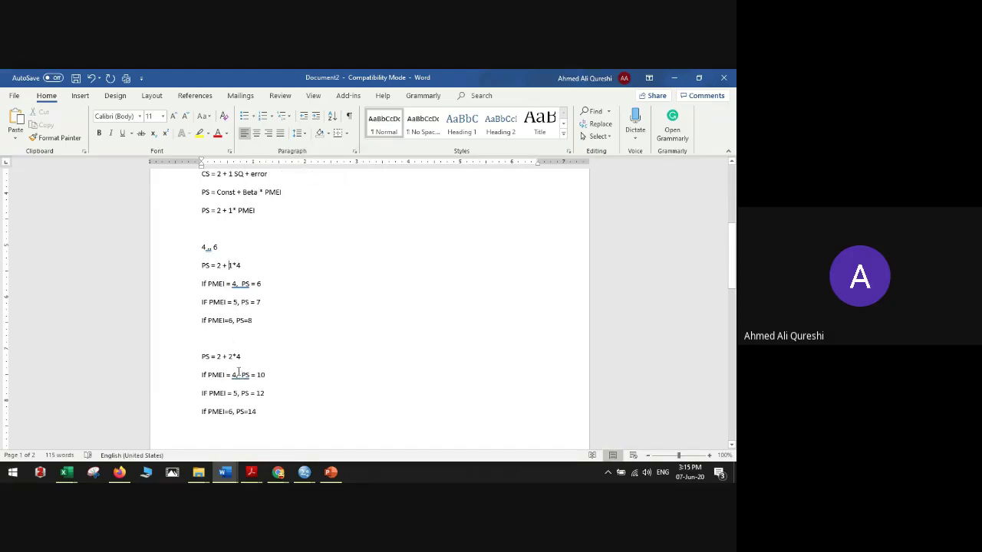
pyautogui.click(270, 319)
pyautogui.moveTo(227, 267); pyautogui.dragTo(232, 268)
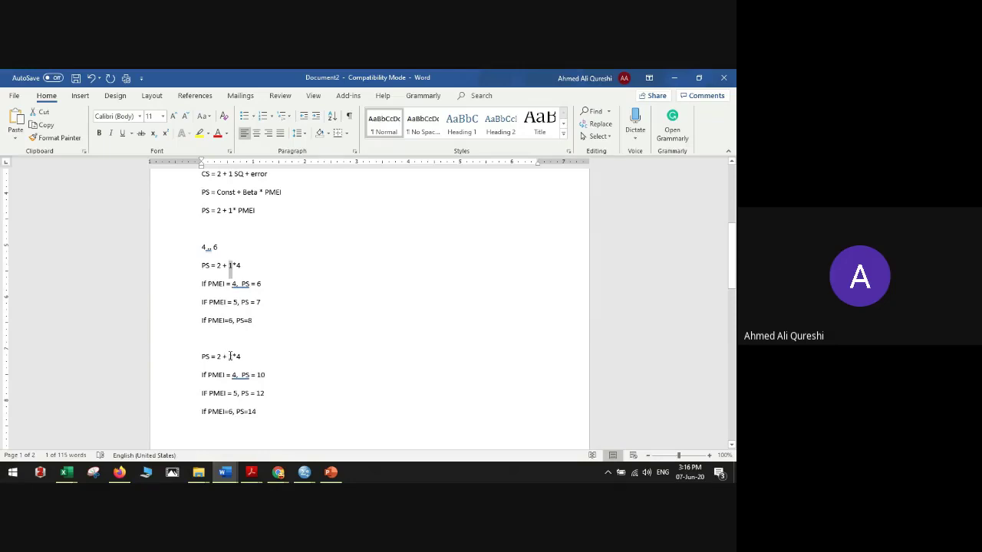
pyautogui.moveTo(228, 358); pyautogui.dragTo(233, 358)
pyautogui.scroll(-1, 304, 361)
pyautogui.click(235, 207)
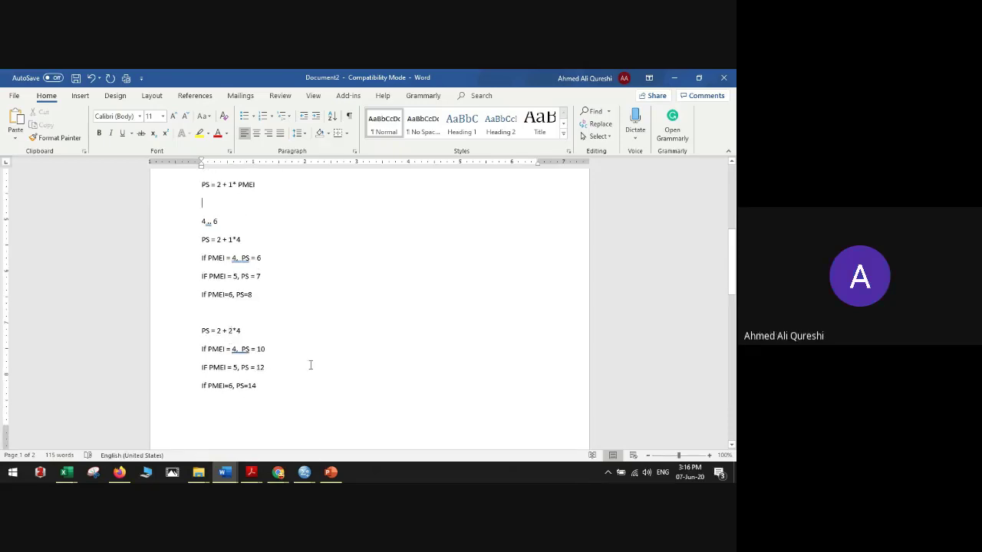
# Step: Add the sentence "One unit increase in the IV will lead to Beta units increase in DV" below the second example and select it
pyautogui.click(221, 413)
pyautogui.write('One unit')
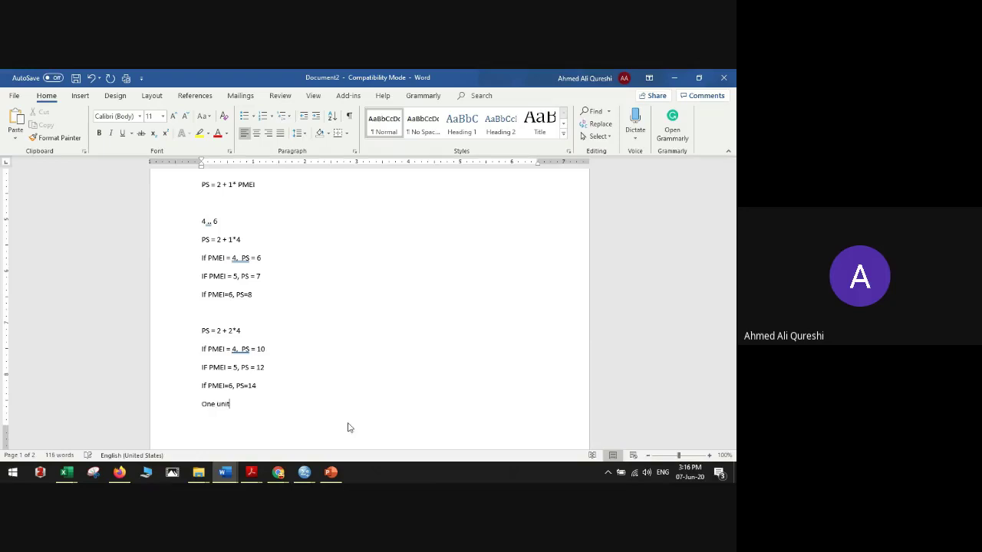
pyautogui.write(' Increase in the IV will lead to Beta units increase')
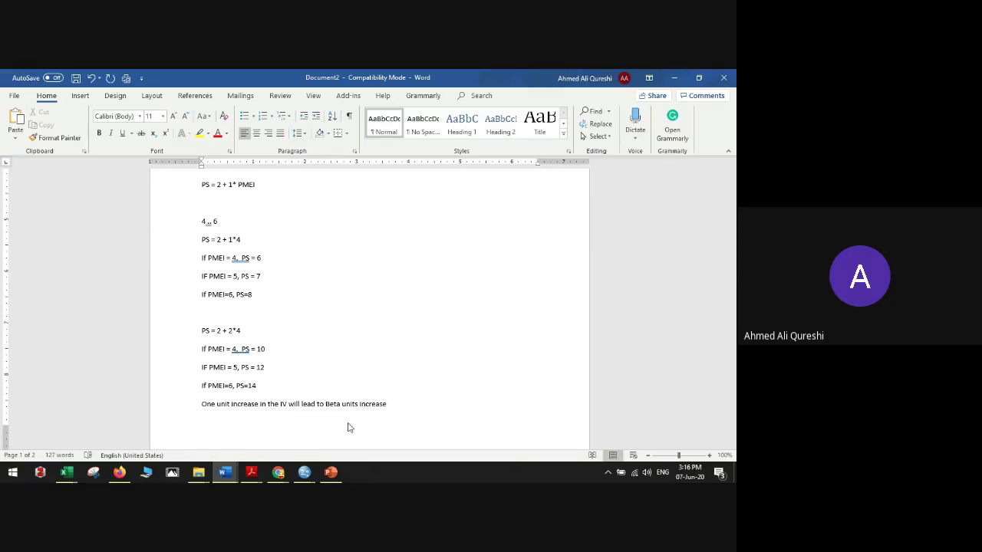
pyautogui.write(' in DV')
pyautogui.hotkey('shift', 'Down')
pyautogui.scroll(-2, 347, 422)
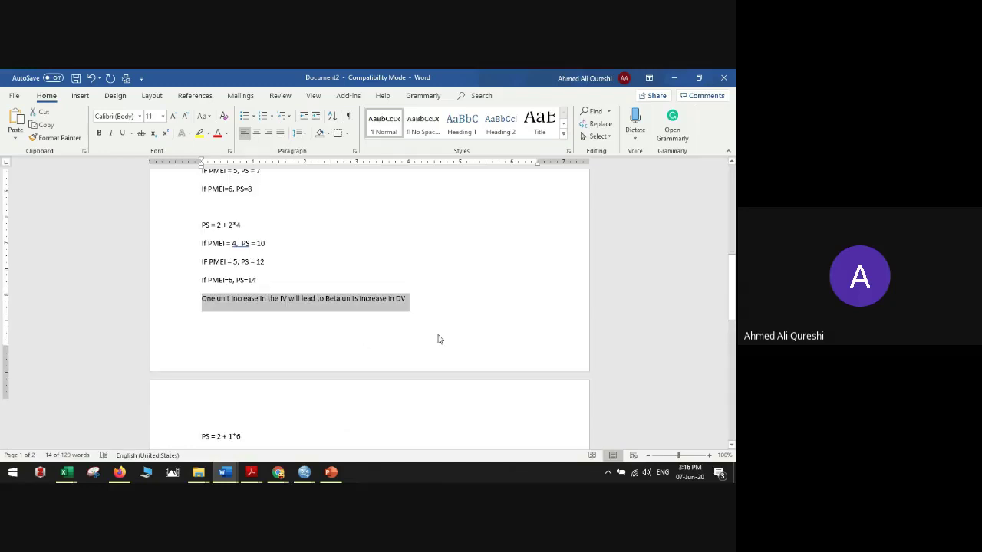
pyautogui.scroll(3, 438, 339)
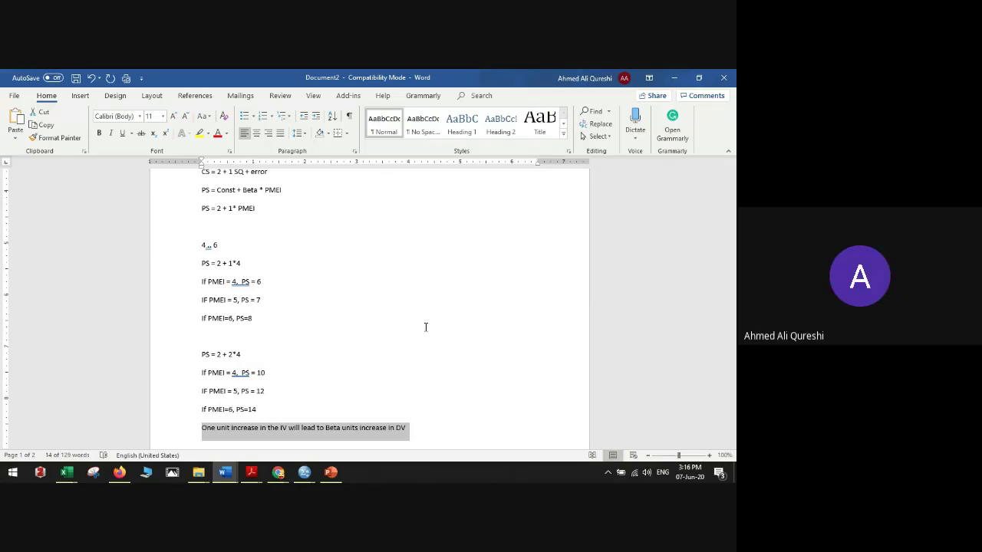
# Step: Switch to the Google Meet window, read the latest chat messages, and minimize the window to return to Word
pyautogui.click(276, 474)
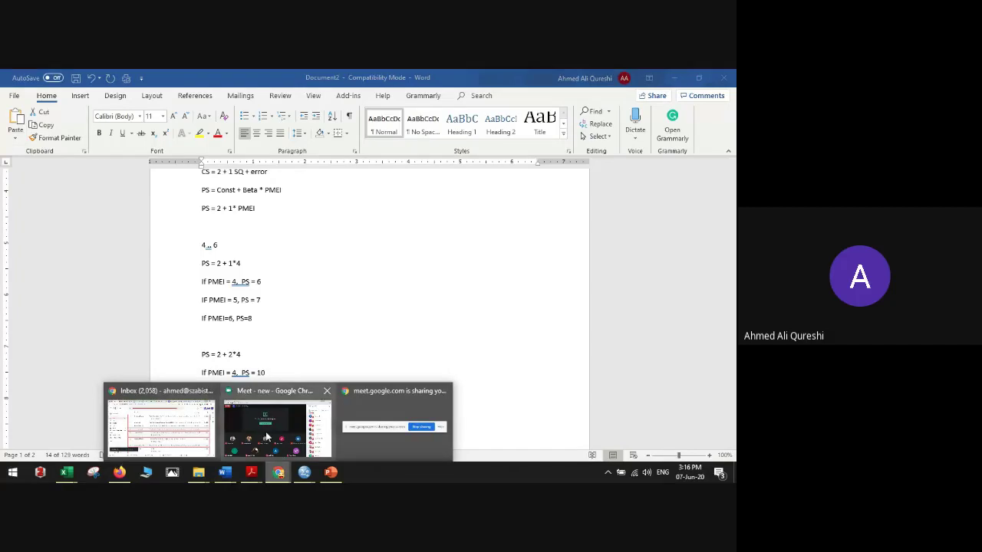
pyautogui.click(267, 435)
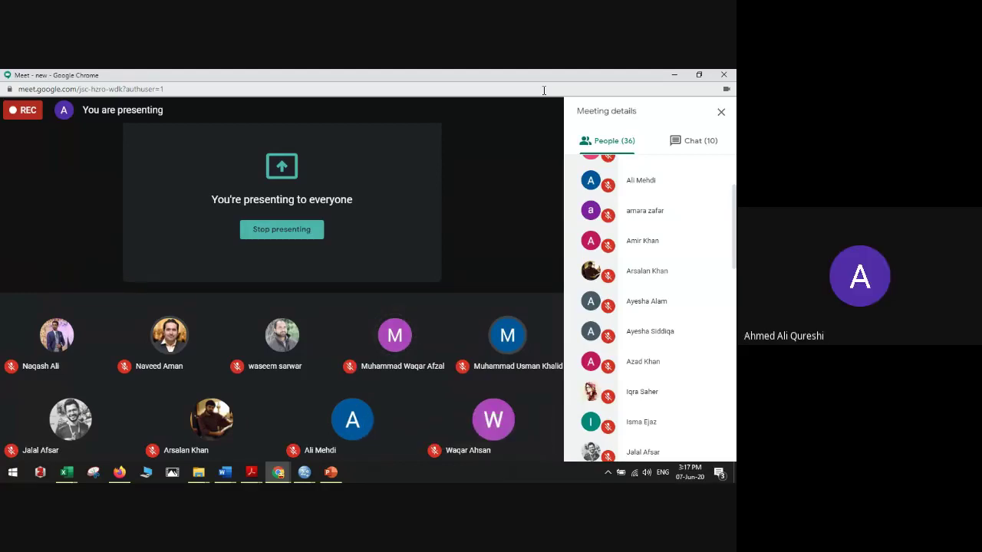
pyautogui.click(680, 141)
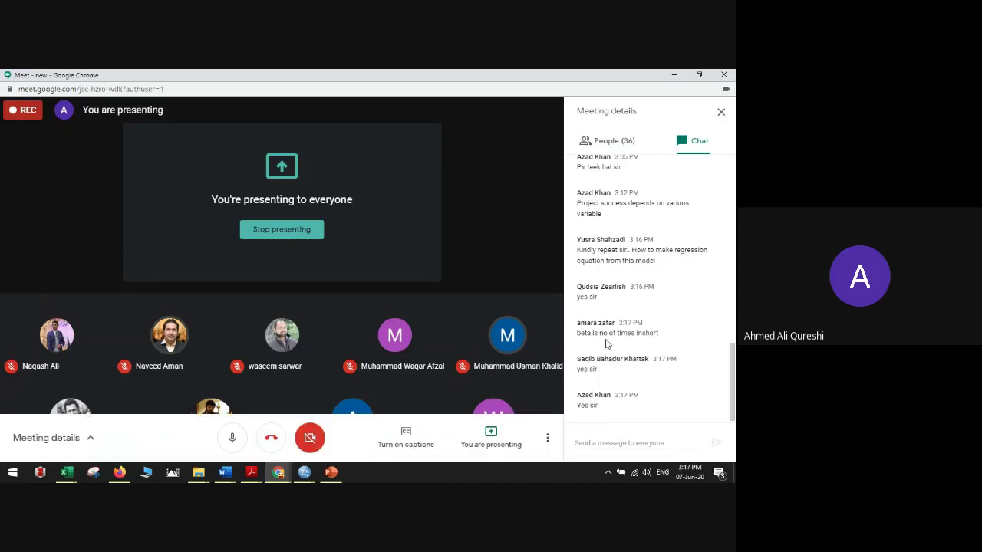
pyautogui.moveTo(585, 335); pyautogui.dragTo(630, 343)
pyautogui.click(610, 344)
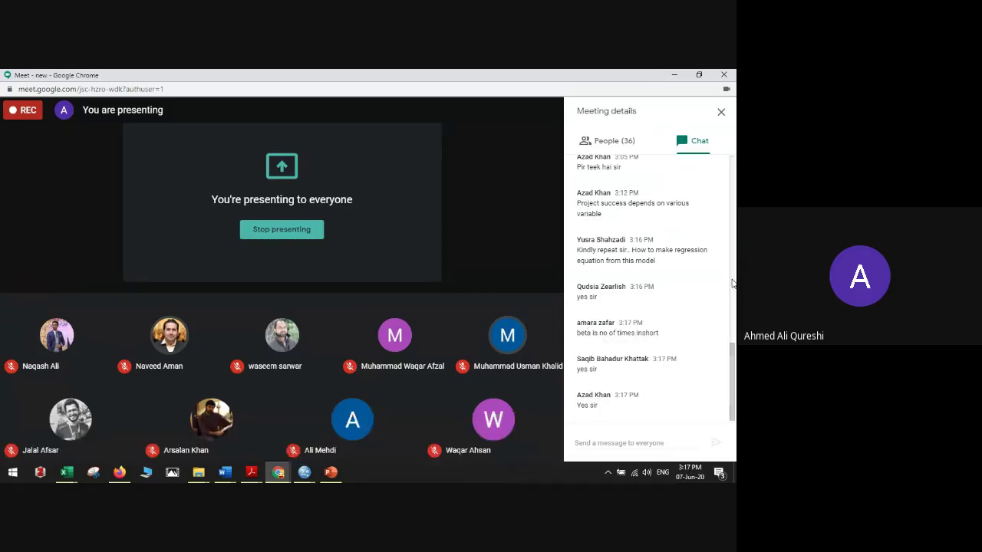
pyautogui.moveTo(602, 251)
pyautogui.mouseDown()
pyautogui.moveTo(646, 250)
pyautogui.moveTo(667, 265)
pyautogui.moveTo(611, 241)
pyautogui.mouseUp()
pyautogui.click(666, 197)
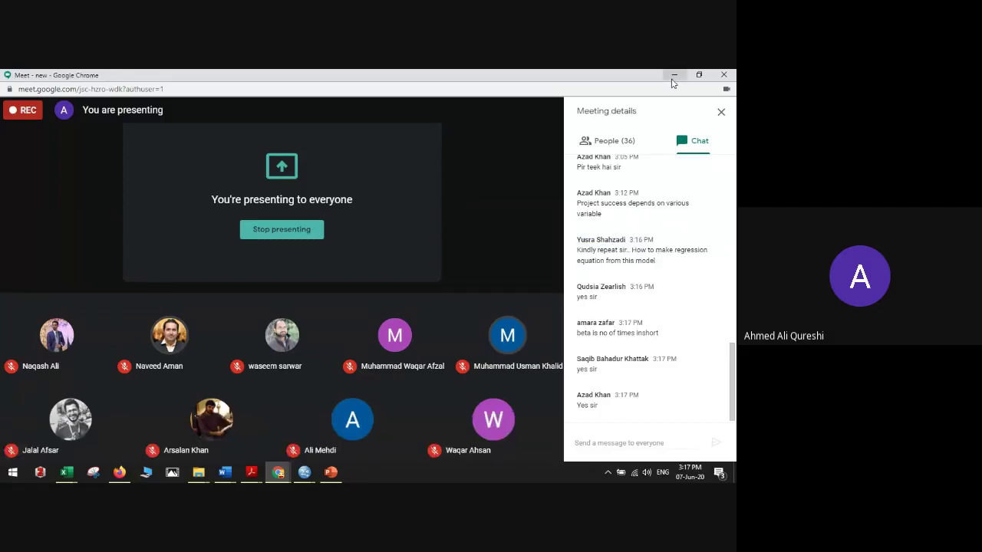
pyautogui.click(674, 75)
# Step: Review the PM EI label in the diagram and the general regression equation "DV = Constacnt + Beta * IV + error"
pyautogui.scroll(5, 386, 288)
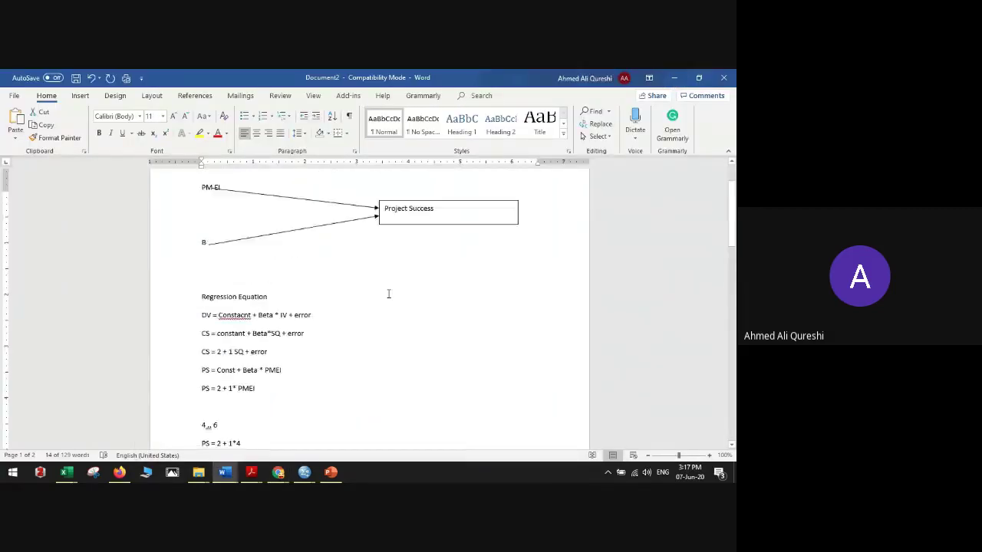
pyautogui.scroll(2, 383, 284)
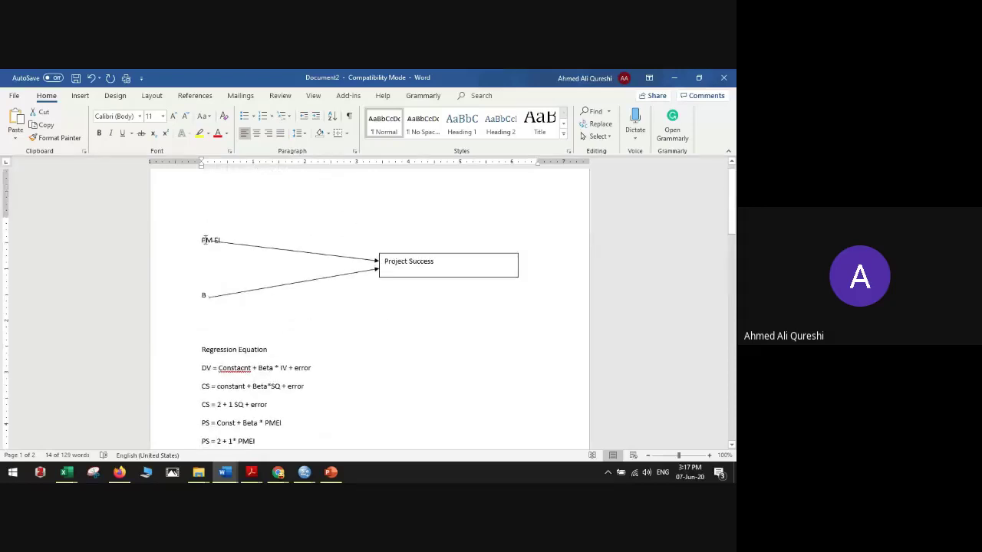
pyautogui.moveTo(219, 240); pyautogui.dragTo(222, 240)
pyautogui.scroll(-3, 316, 294)
pyautogui.click(319, 310)
pyautogui.scroll(-1, 321, 313)
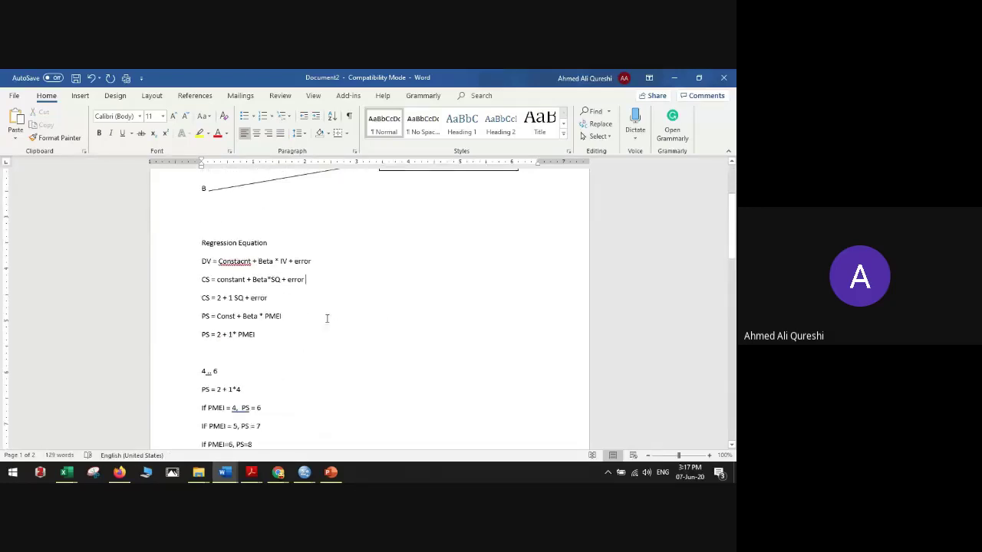
pyautogui.scroll(1, 277, 283)
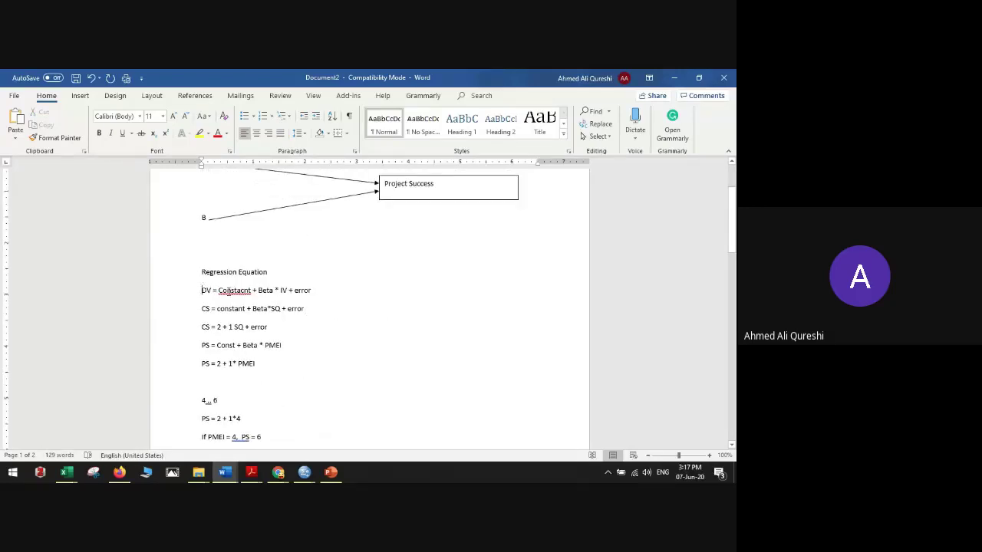
pyautogui.moveTo(202, 290); pyautogui.dragTo(325, 303)
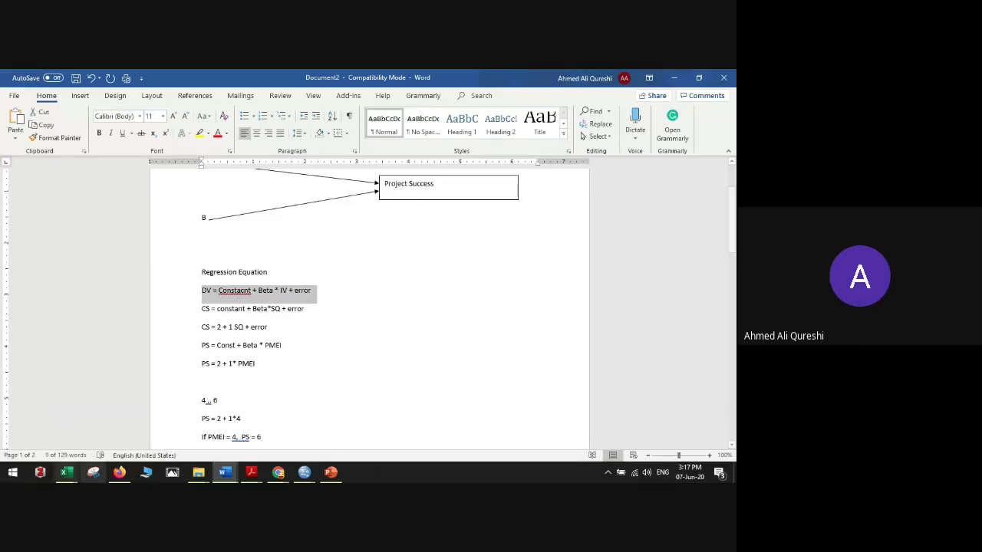
# Step: Switch to the Chrome window with the Gmail inbox and search Google for "general regression equation" in a new tab
pyautogui.click(267, 472)
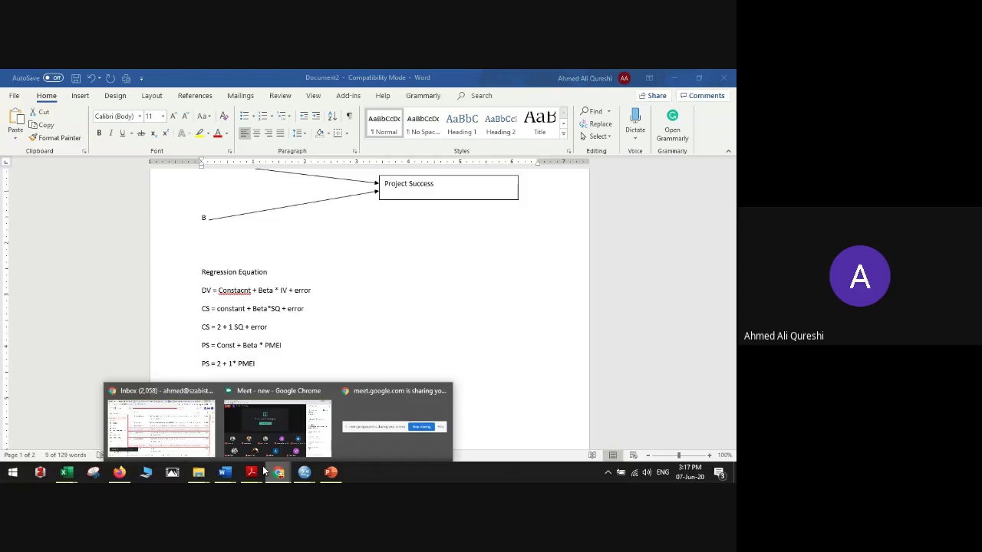
pyautogui.click(182, 420)
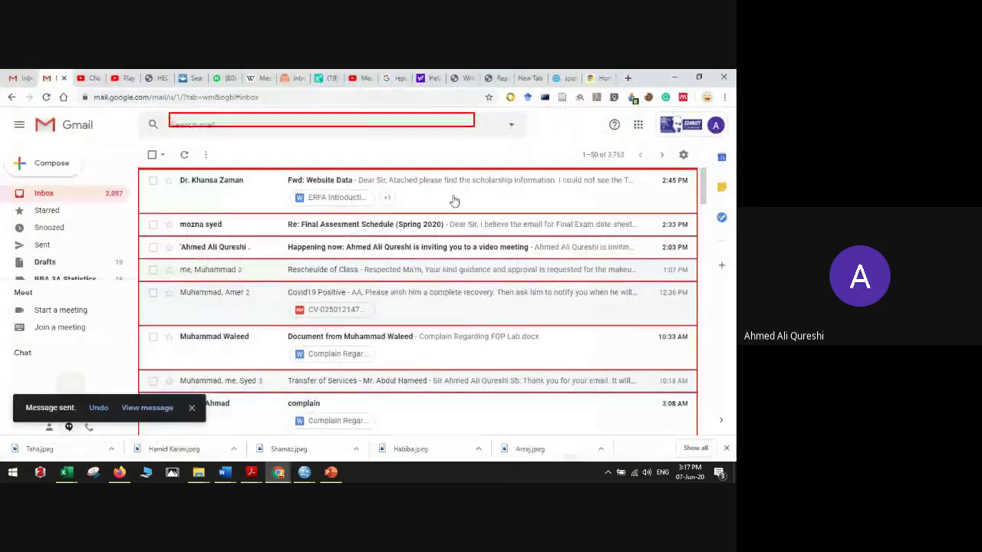
pyautogui.click(627, 77)
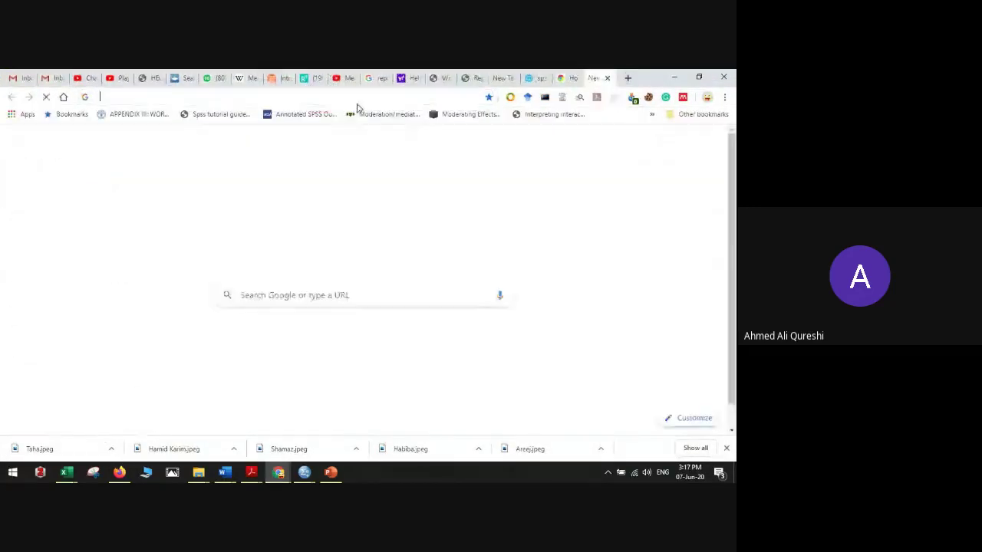
pyautogui.click(357, 98)
pyautogui.write('general regrea')
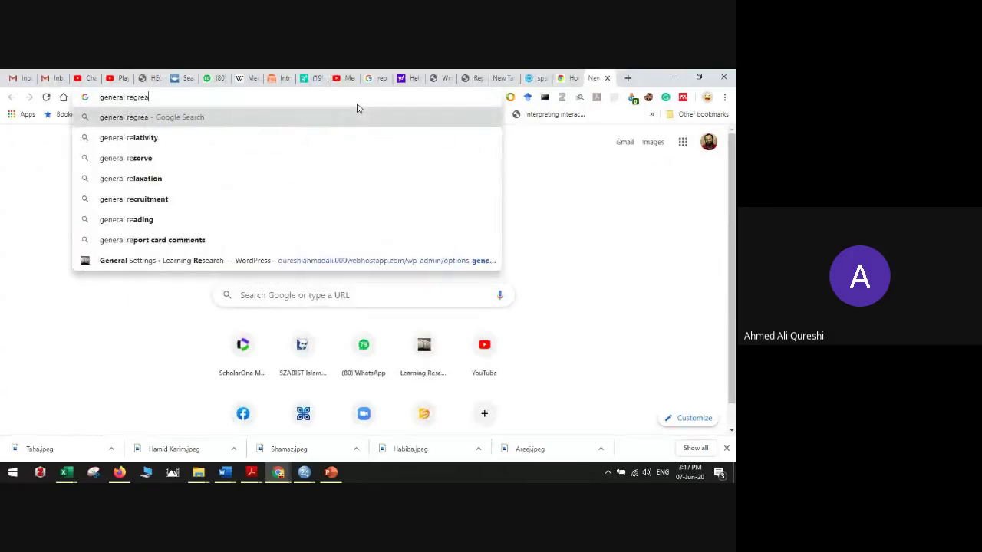
pyautogui.press('BackSpace')
pyautogui.write('ssion equation')
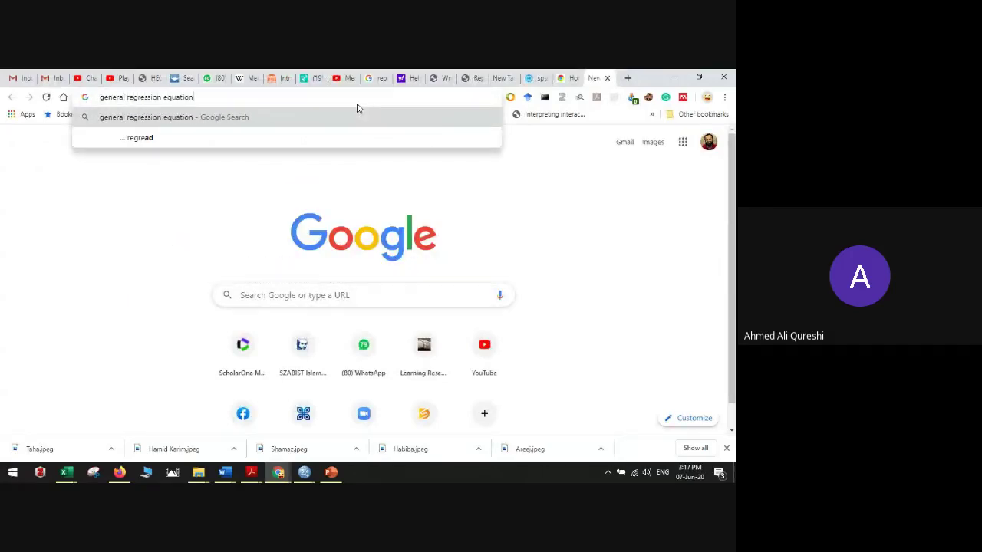
pyautogui.press('Return')
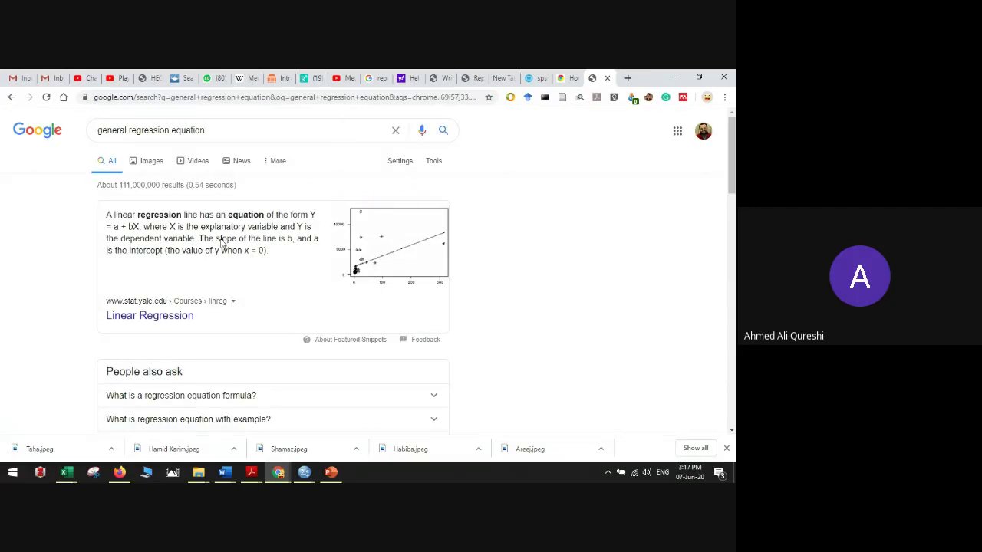
# Step: Examine the form Y = a + bX in the featured snippet and in the answer to "What is a regression equation formula?"
pyautogui.moveTo(306, 239); pyautogui.dragTo(141, 246)
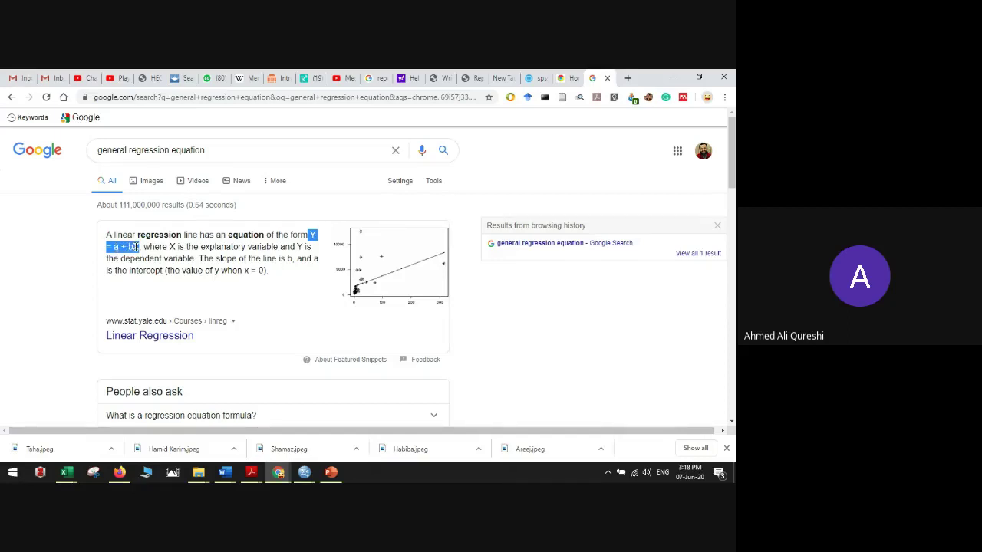
pyautogui.scroll(-2, 161, 253)
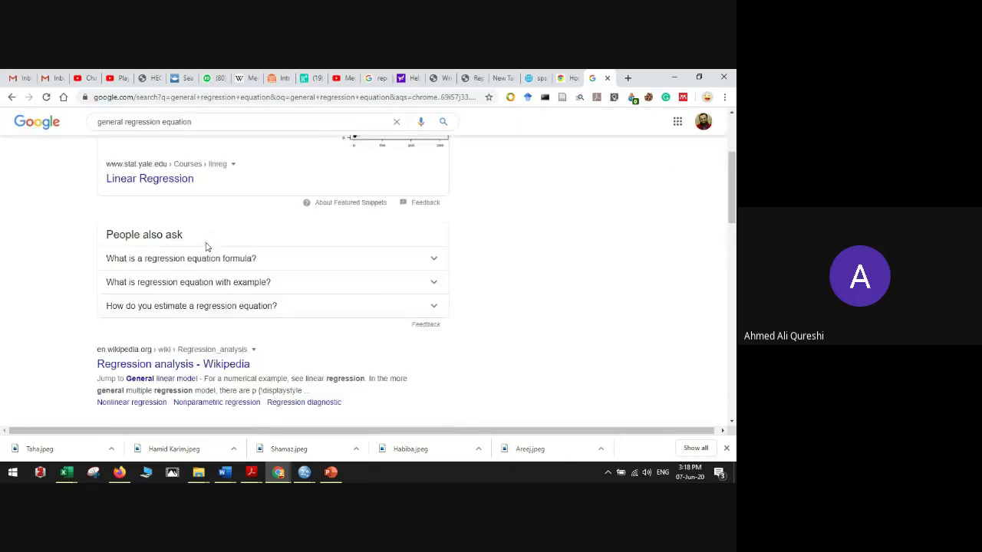
pyautogui.click(203, 260)
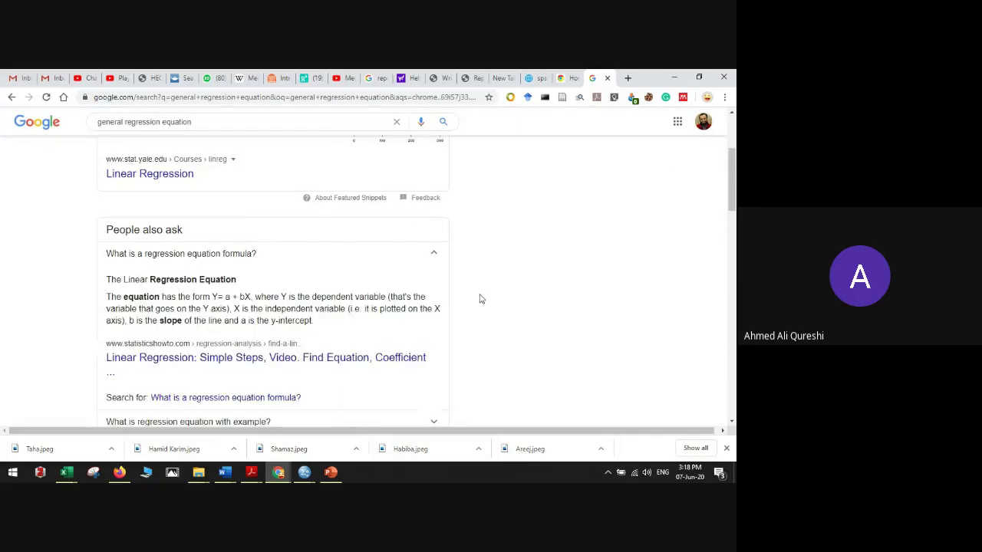
pyautogui.moveTo(213, 297); pyautogui.dragTo(254, 297)
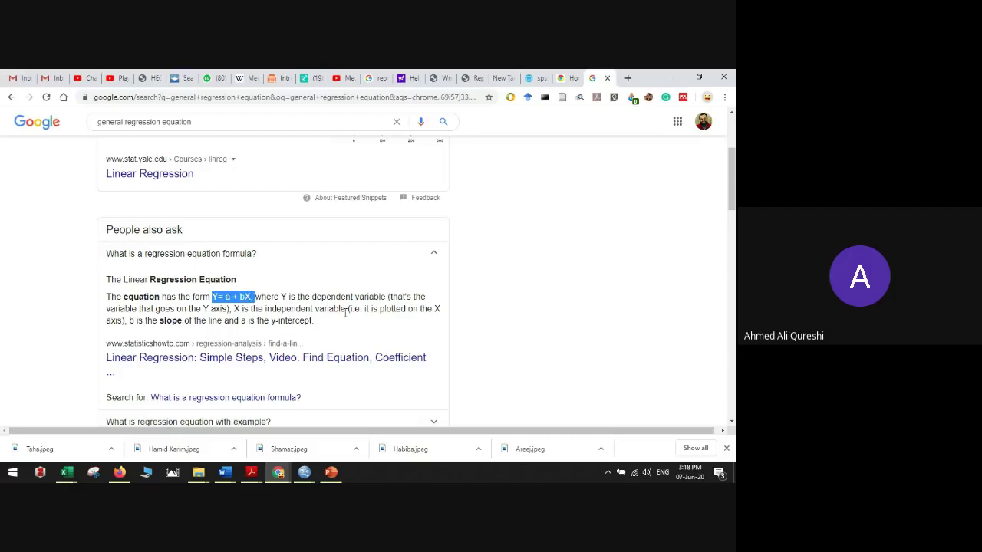
pyautogui.click(253, 298)
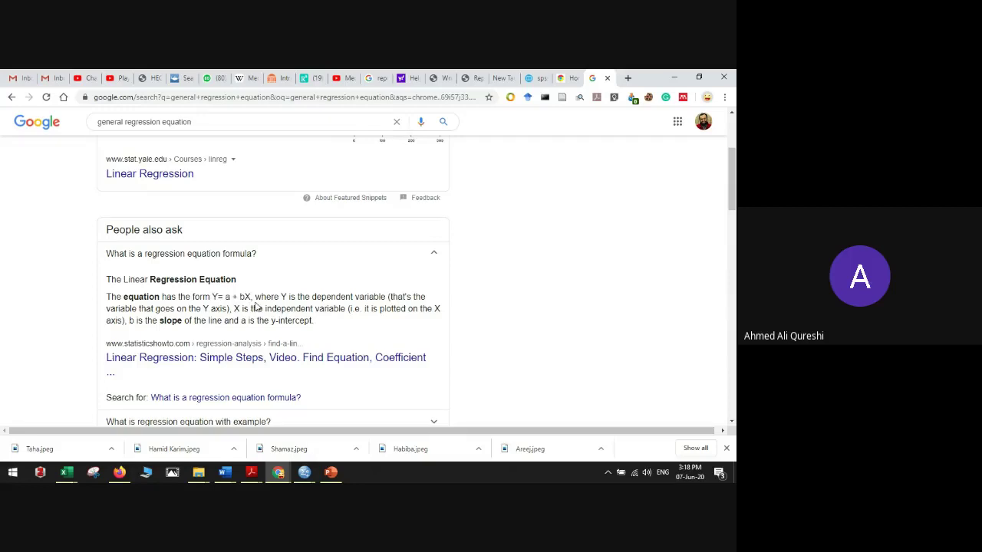
pyautogui.moveTo(252, 297); pyautogui.dragTo(211, 298)
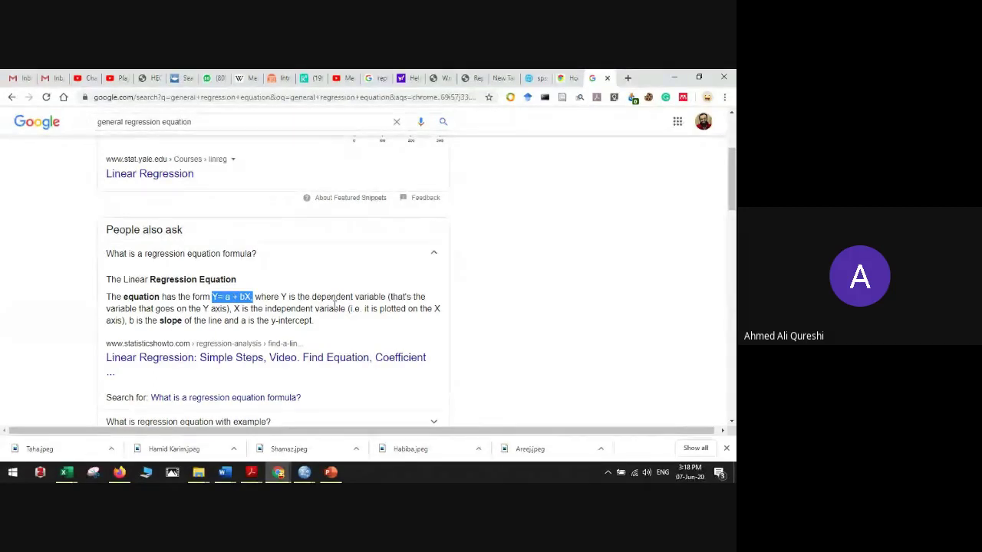
# Step: Expand "What is regression equation with example?" and highlight the child's height example in the answer
pyautogui.scroll(-3, 262, 272)
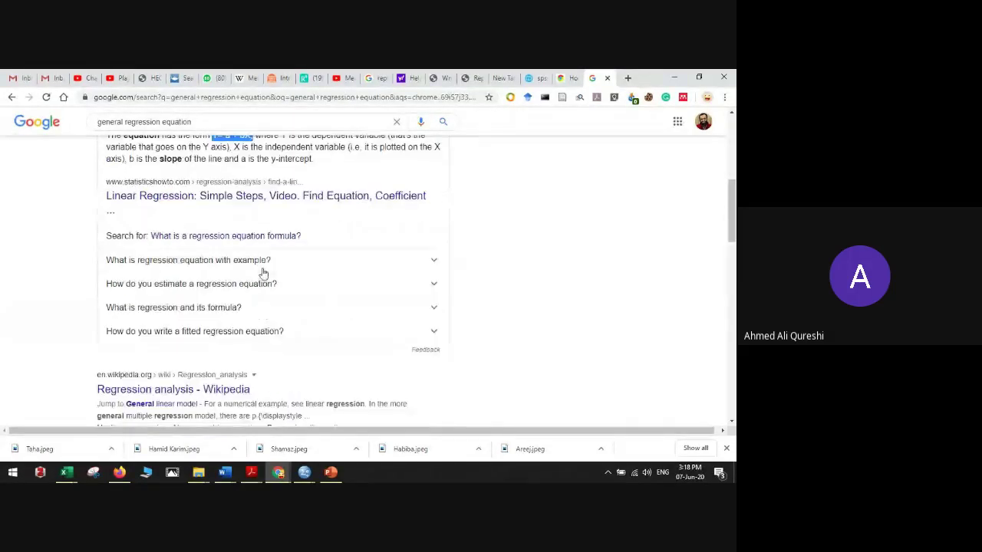
pyautogui.click(262, 270)
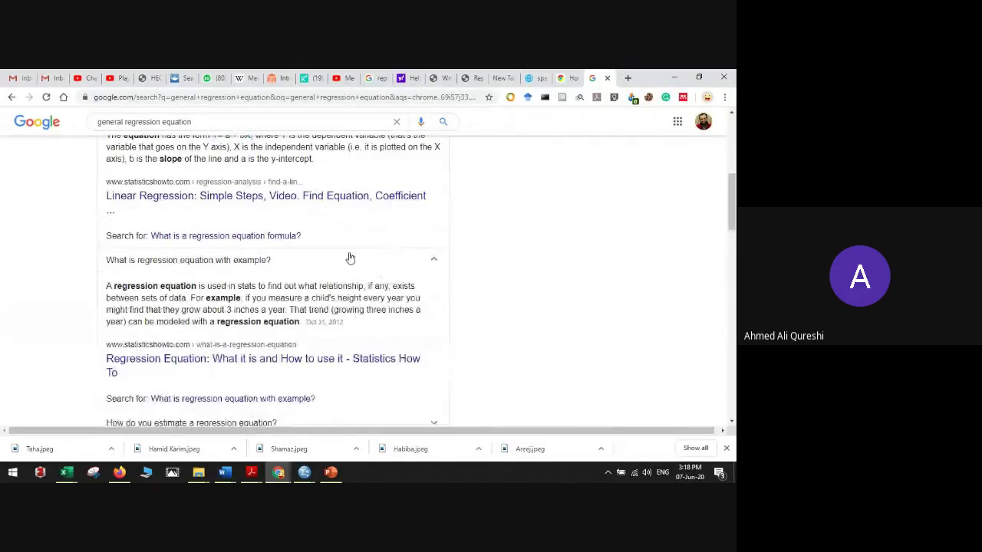
pyautogui.scroll(-1, 350, 259)
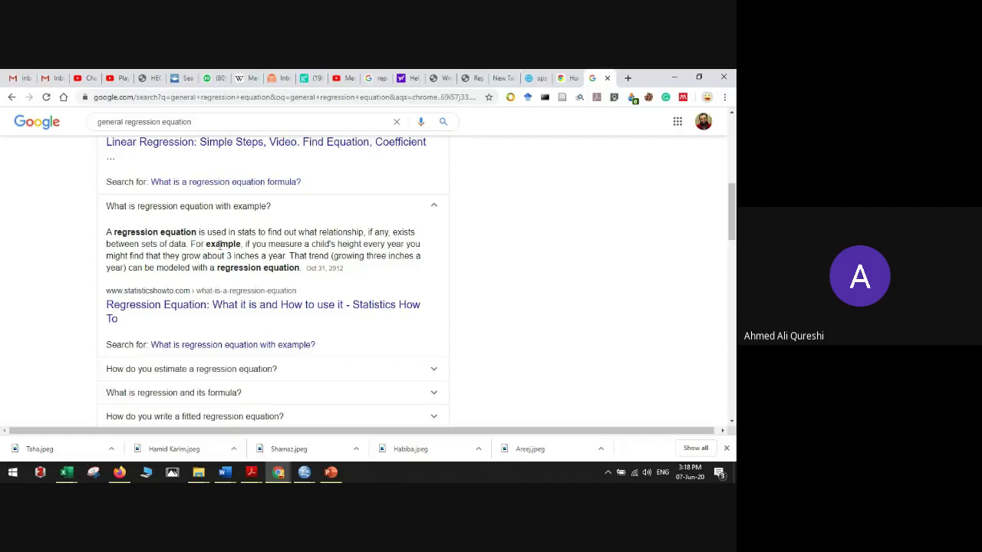
pyautogui.moveTo(249, 244); pyautogui.dragTo(400, 246)
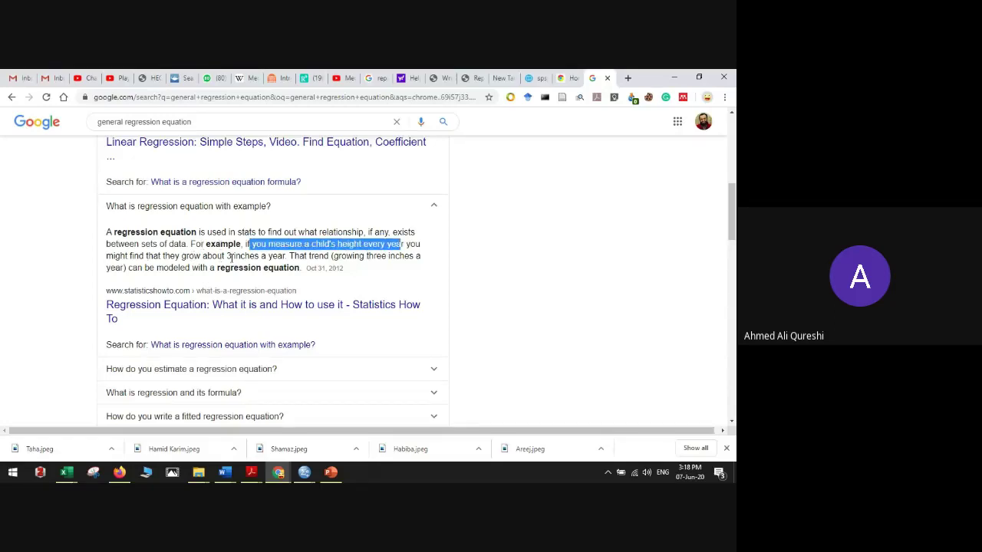
pyautogui.moveTo(249, 257); pyautogui.dragTo(312, 258)
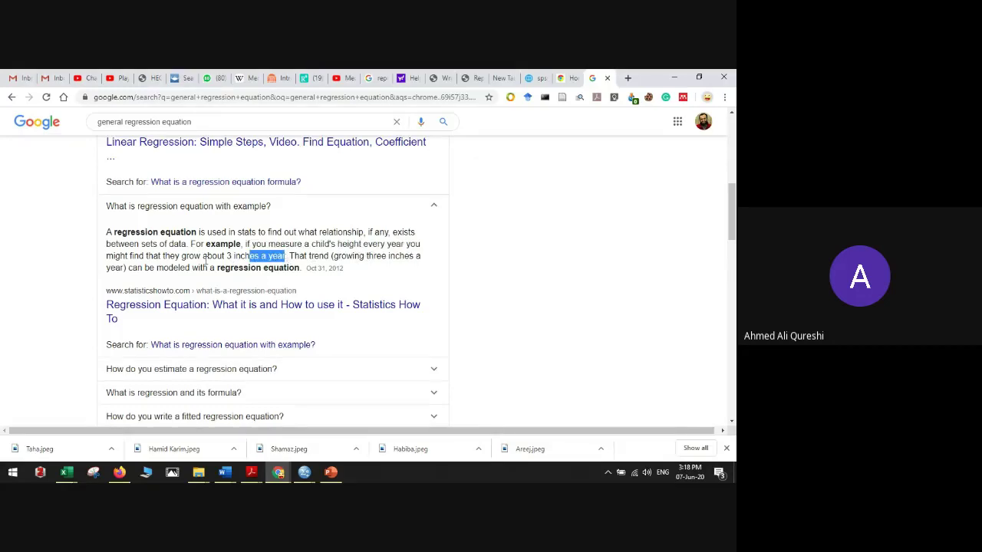
# Step: Open the Statistics How To article on the regression equation and examine its "Amount (inches)" linear regression chart
pyautogui.click(269, 309)
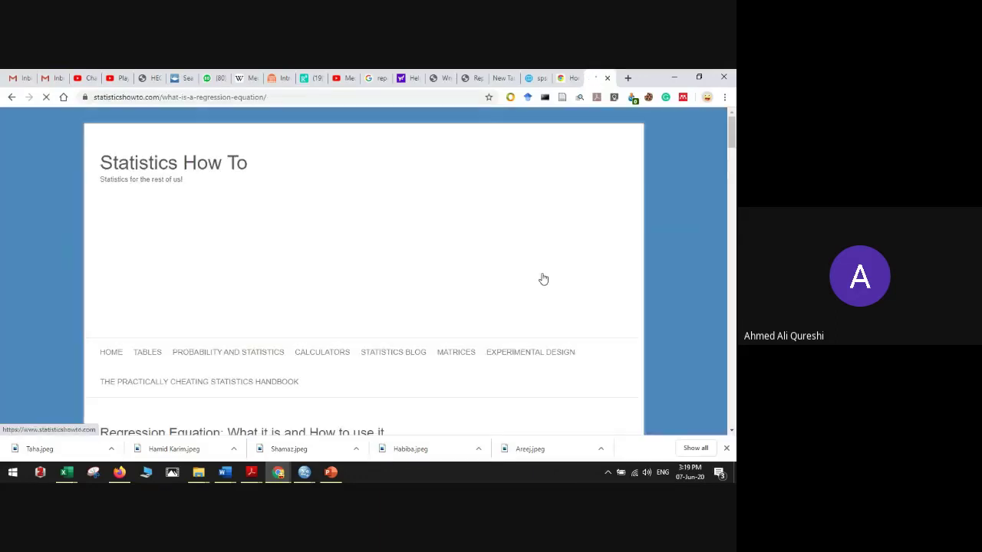
pyautogui.scroll(-3, 543, 280)
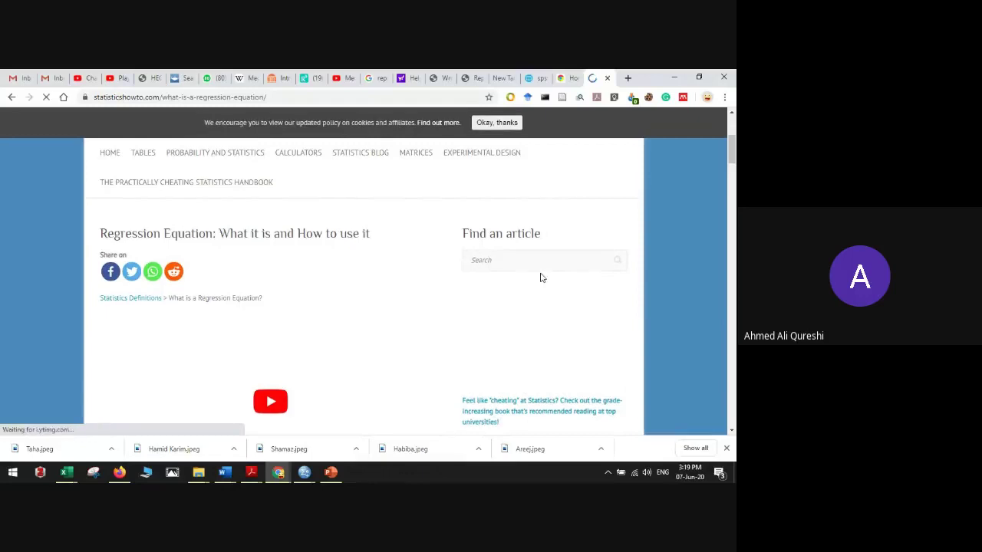
pyautogui.scroll(-3, 539, 274)
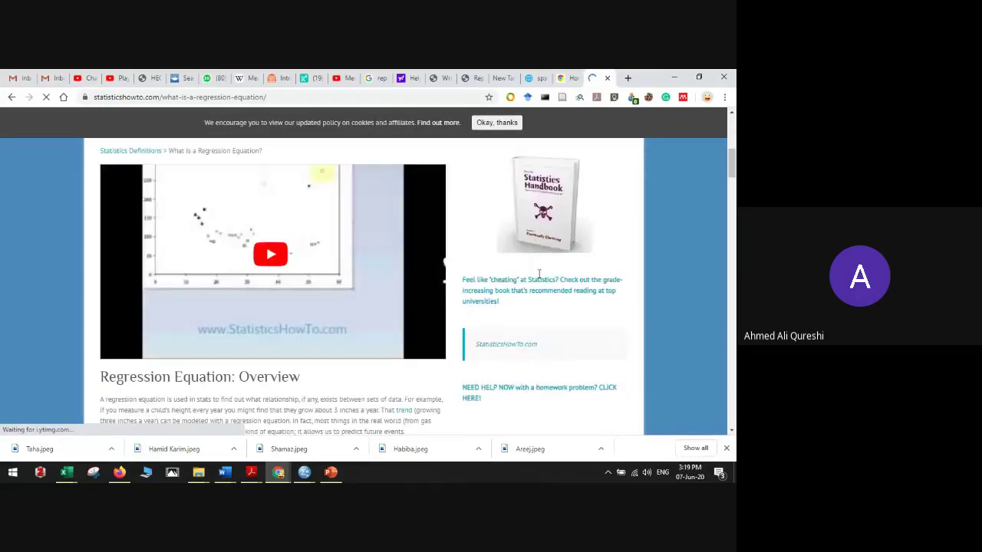
pyautogui.scroll(-4, 540, 276)
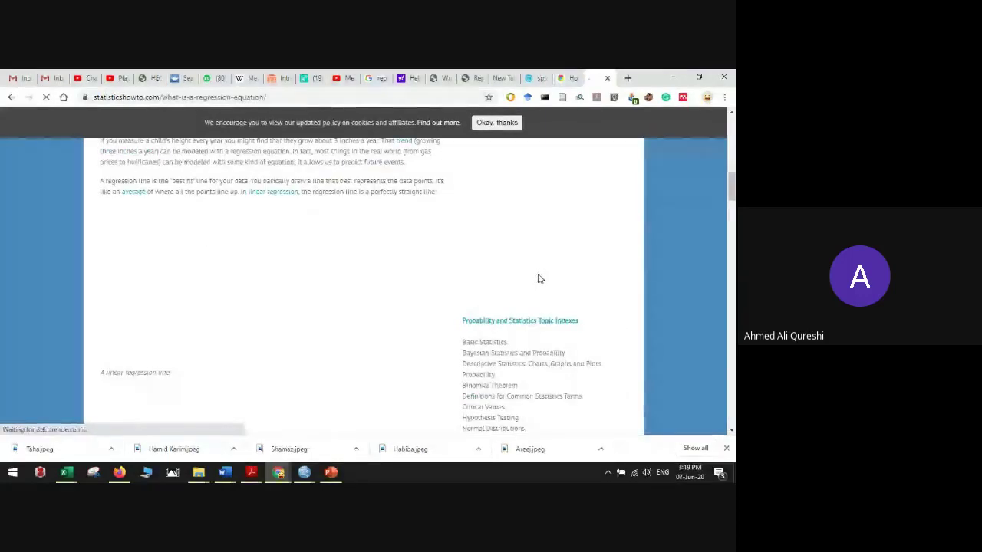
pyautogui.scroll(-2, 537, 279)
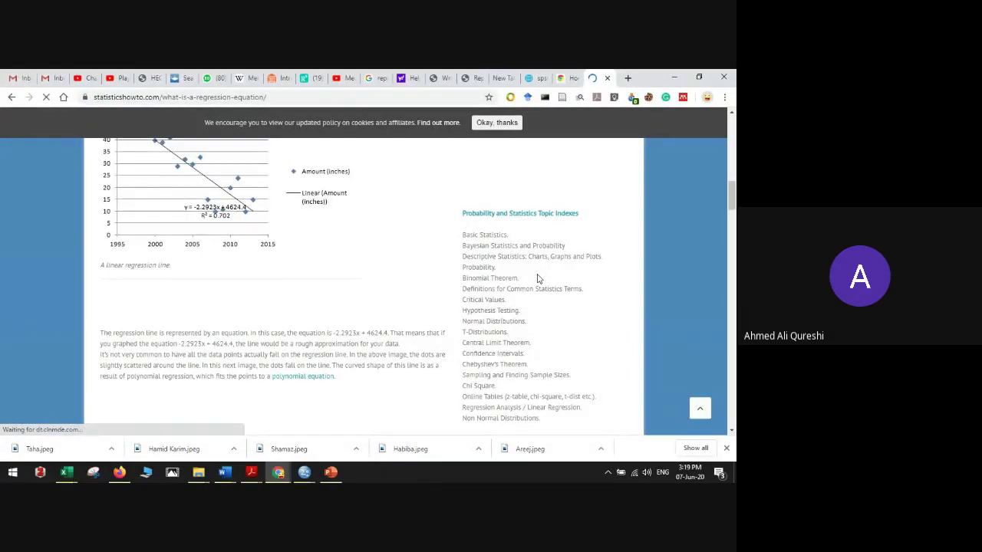
pyautogui.scroll(2, 538, 279)
pyautogui.scroll(-2, 537, 280)
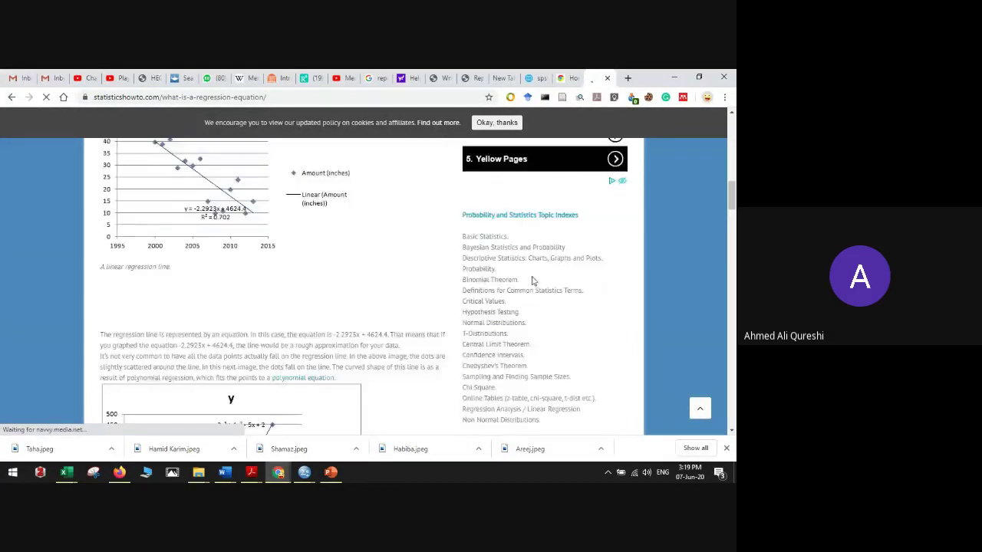
pyautogui.scroll(2, 533, 280)
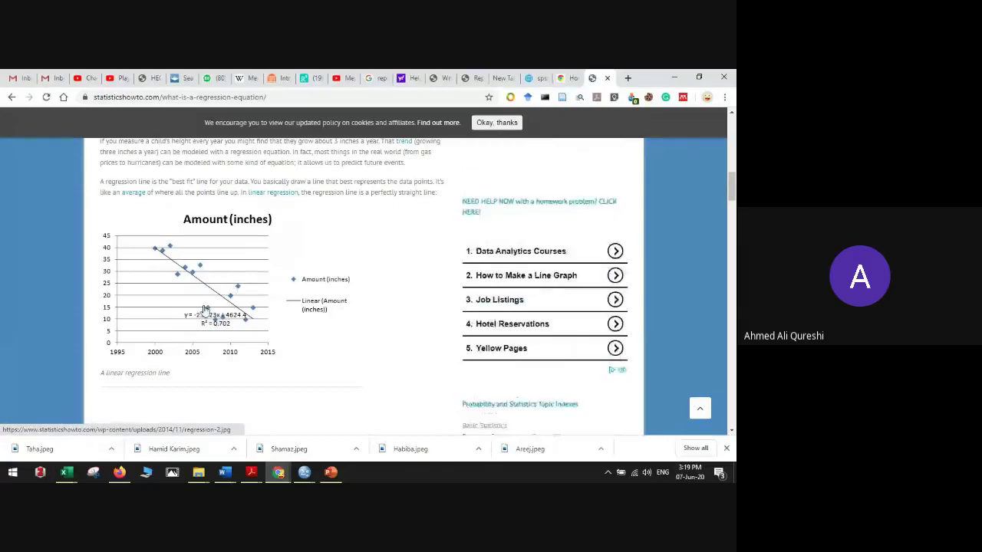
pyautogui.scroll(2, 274, 307)
pyautogui.scroll(-3, 274, 307)
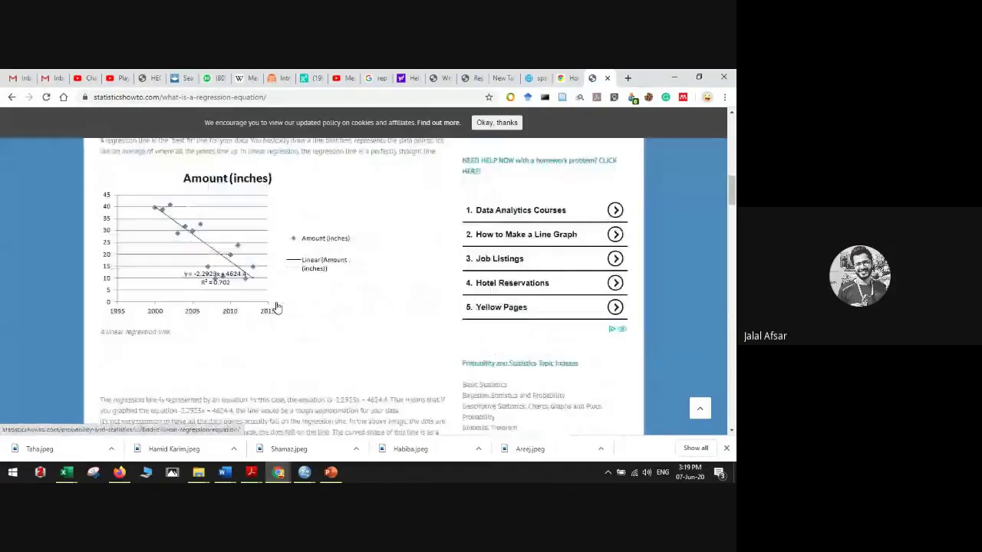
# Step: Look through the rest of the article, covering the polynomial chart, the linear regression formulas and the Microsoft Excel steps
pyautogui.scroll(-6, 276, 306)
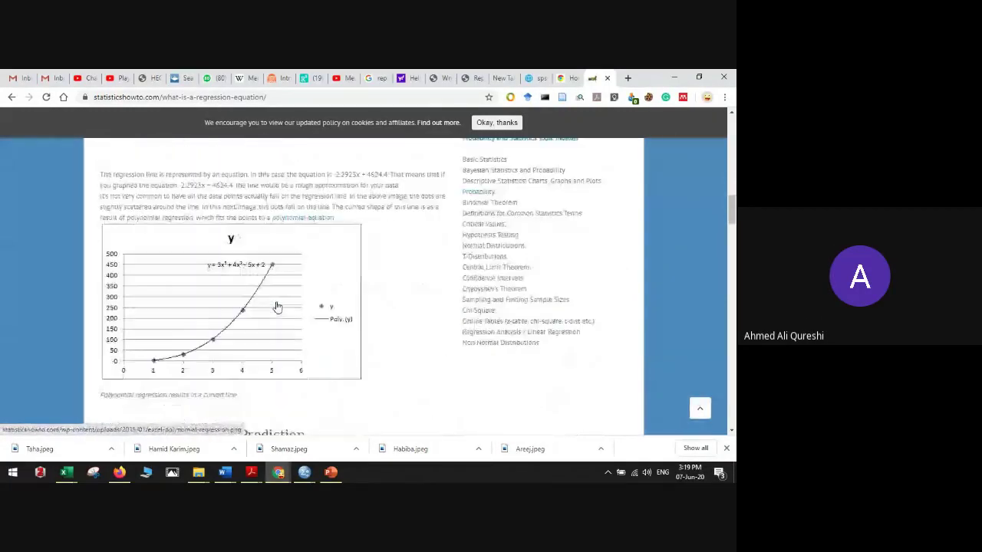
pyautogui.scroll(-5, 276, 302)
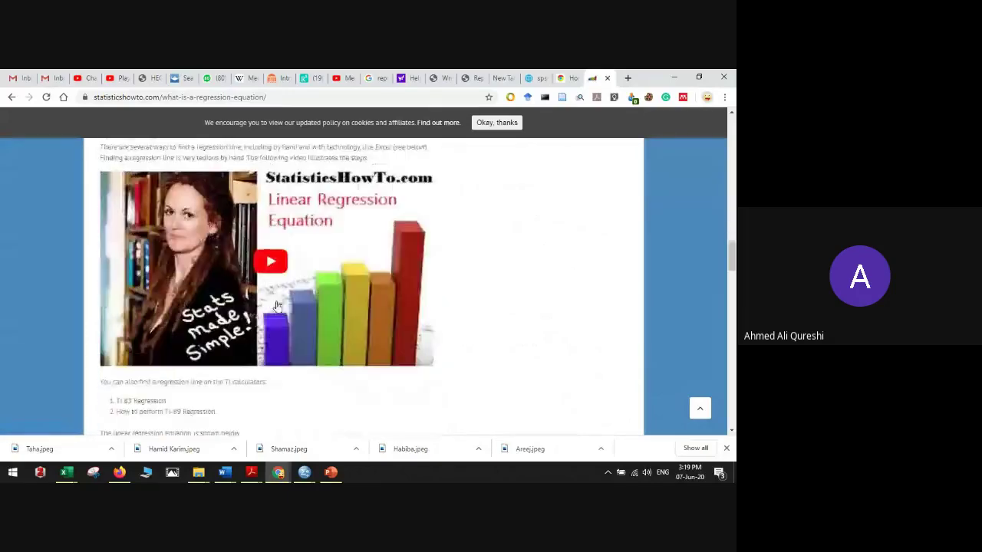
pyautogui.scroll(-1, 276, 304)
pyautogui.scroll(-1, 176, 258)
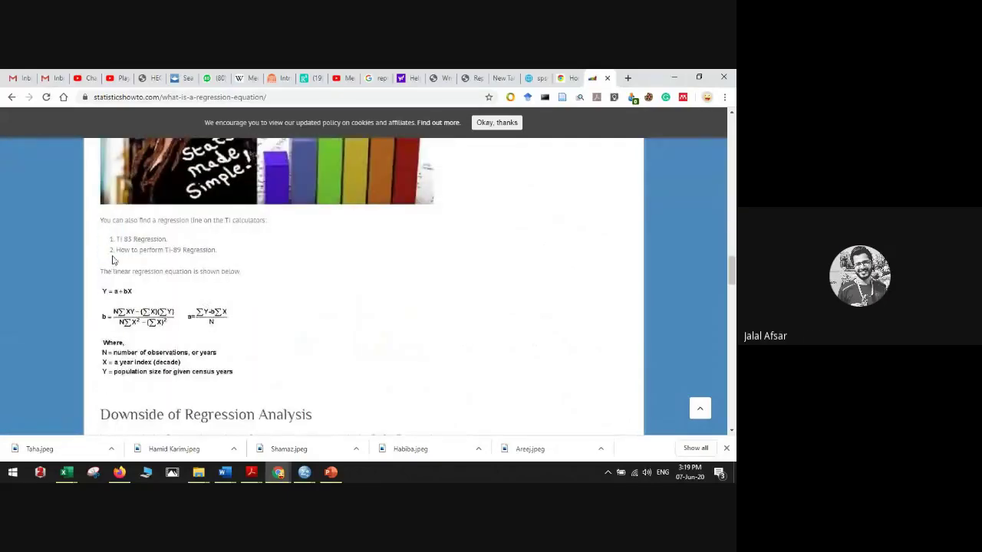
pyautogui.scroll(-3, 394, 324)
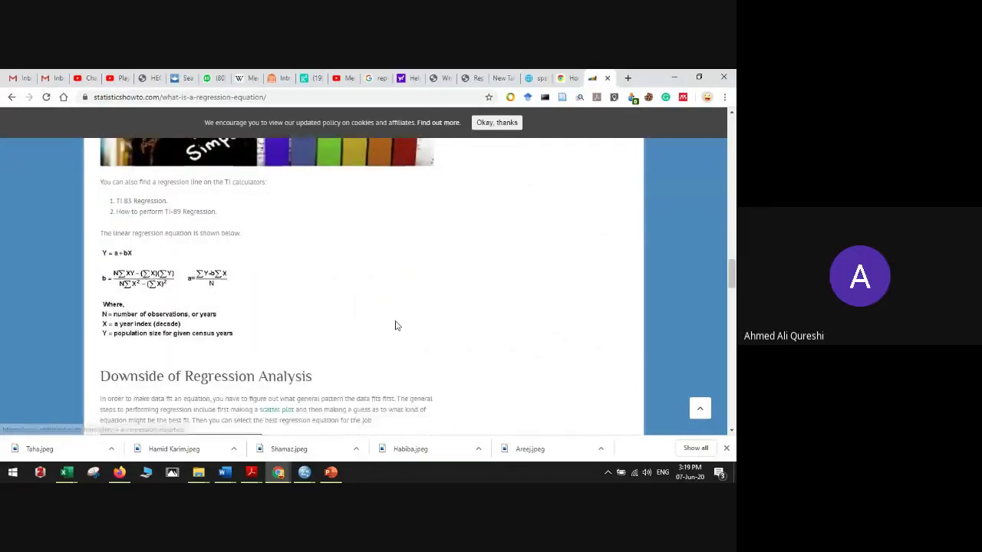
pyautogui.scroll(-3, 395, 326)
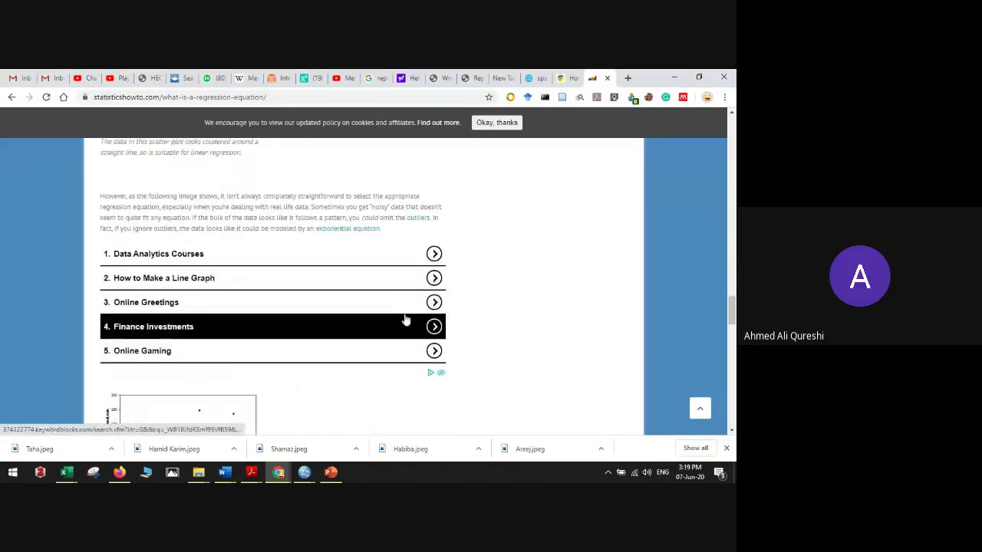
pyautogui.scroll(-6, 405, 320)
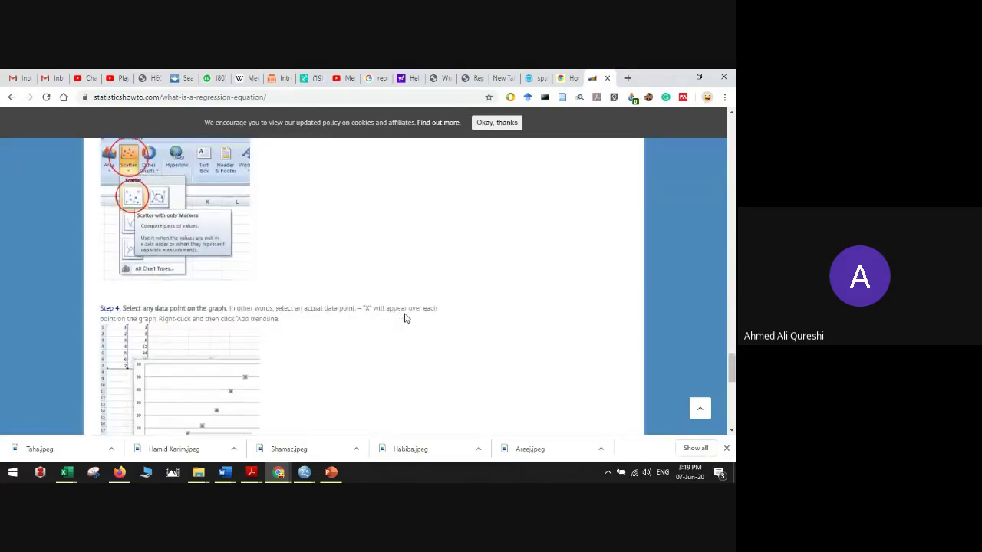
pyautogui.scroll(2, 406, 318)
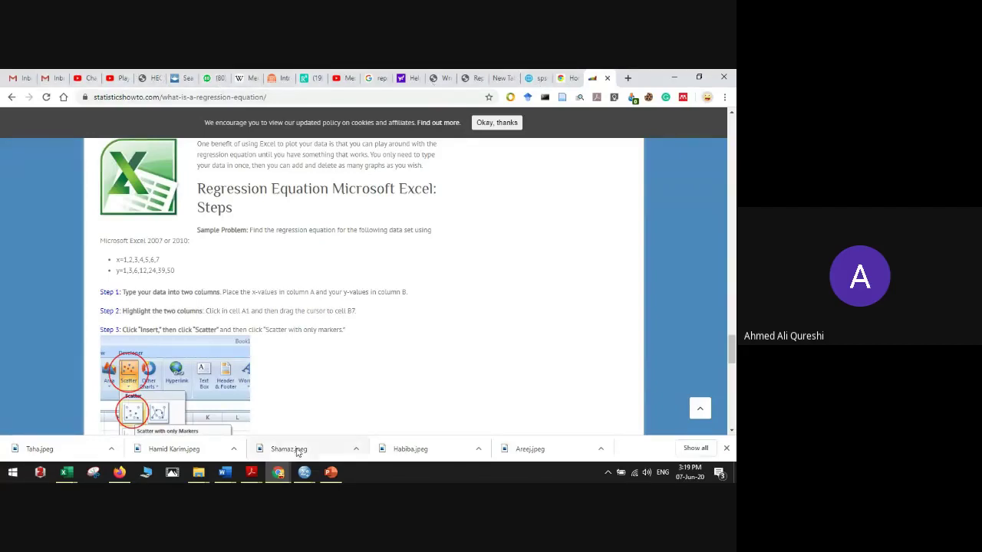
# Step: Check the meeting chat, and in Word's Document2 highlight the sentence "One unit increase in the IV will lead to Beta units increase in DV"
pyautogui.click(279, 473)
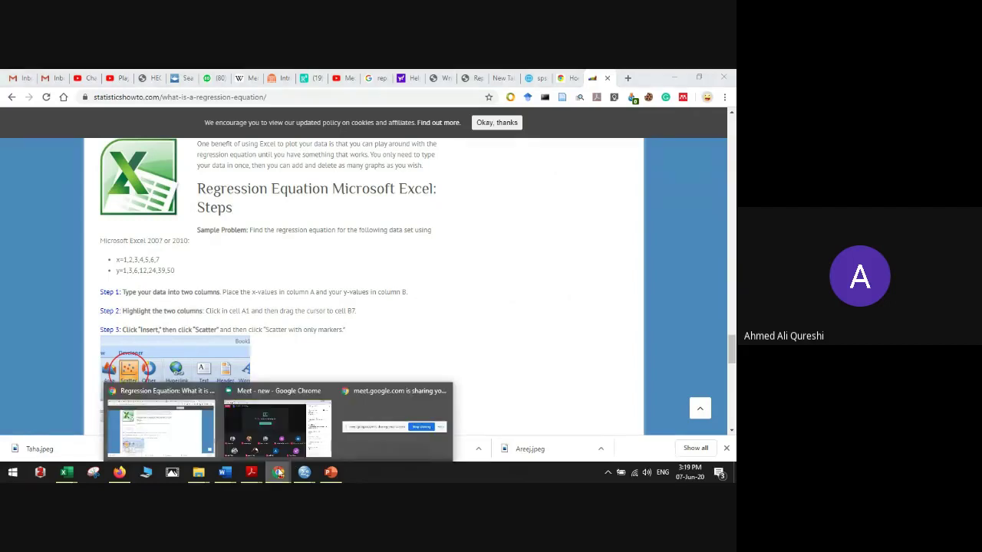
pyautogui.click(277, 426)
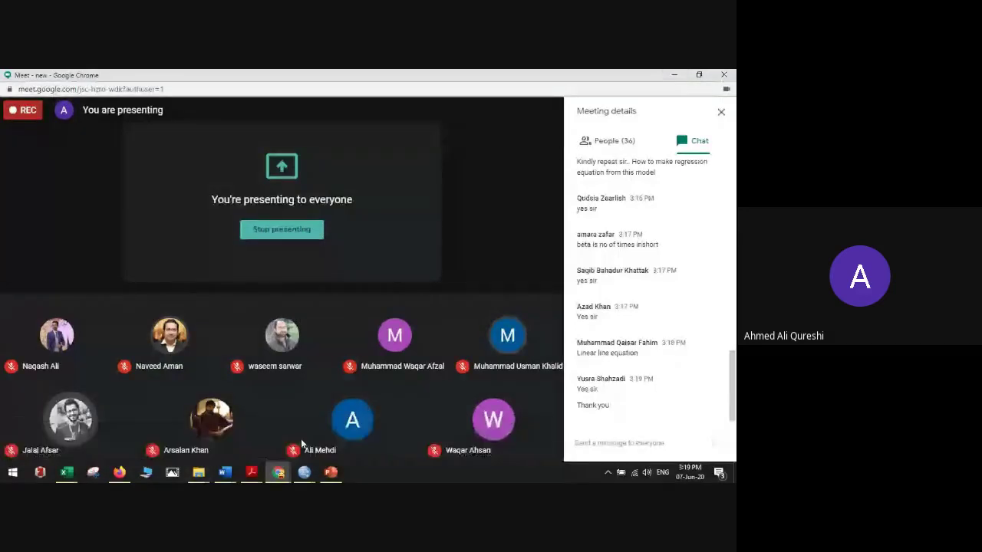
pyautogui.click(225, 472)
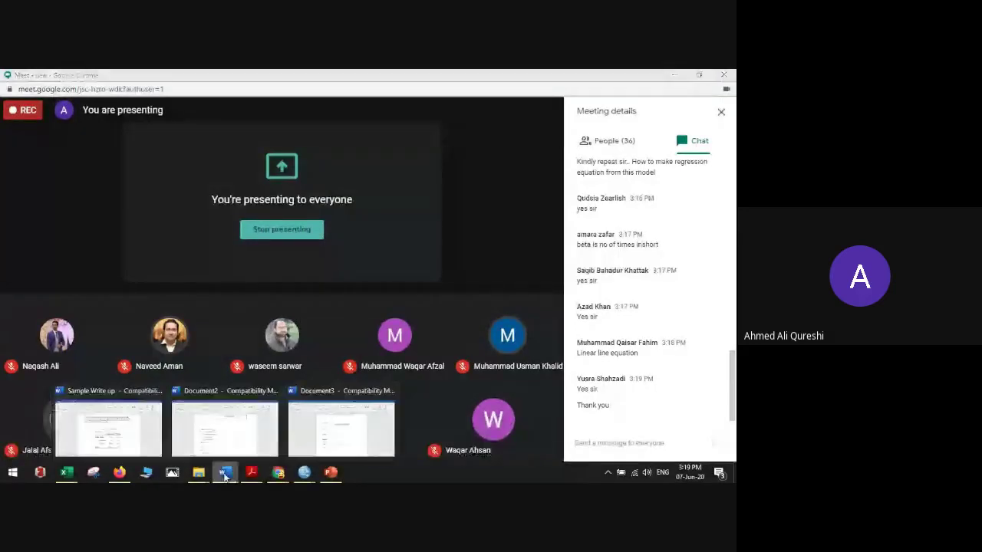
pyautogui.click(237, 433)
pyautogui.scroll(-5, 389, 364)
pyautogui.moveTo(414, 351); pyautogui.dragTo(201, 351)
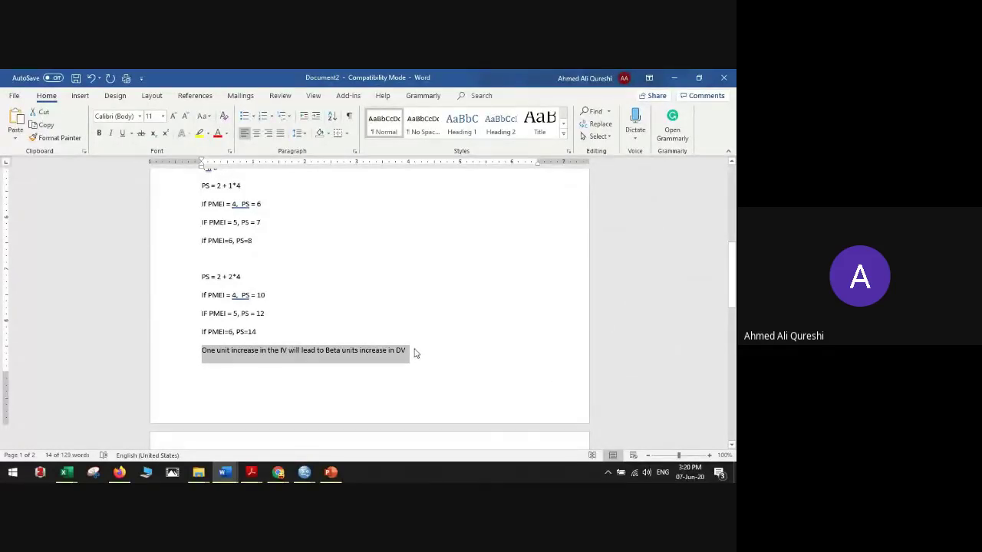
pyautogui.click(294, 311)
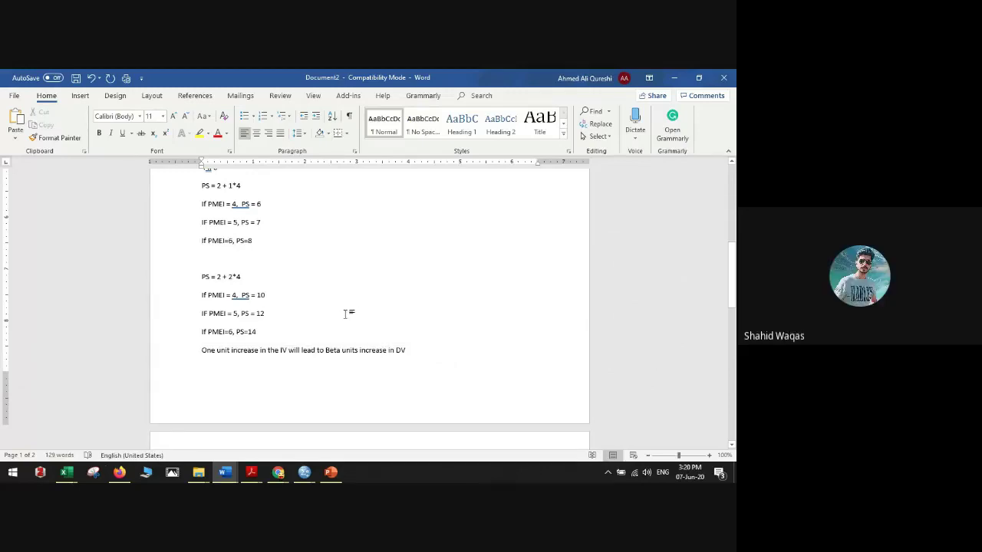
pyautogui.moveTo(405, 350); pyautogui.dragTo(201, 349)
# Step: Review the regression equations and the PMEI examples above the closing sentence on Beta units
pyautogui.scroll(5, 320, 311)
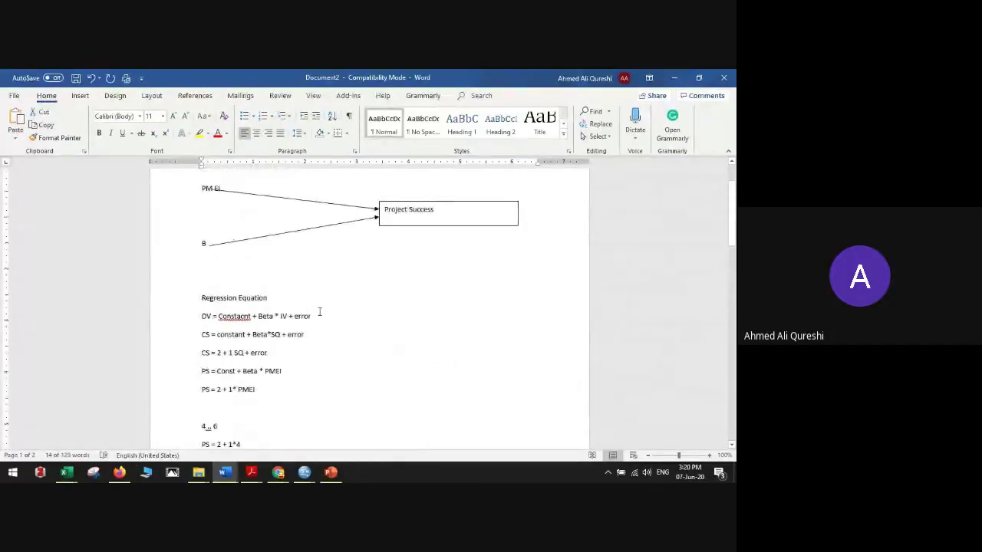
pyautogui.scroll(-2, 320, 311)
pyautogui.scroll(-3, 320, 311)
pyautogui.scroll(4, 319, 312)
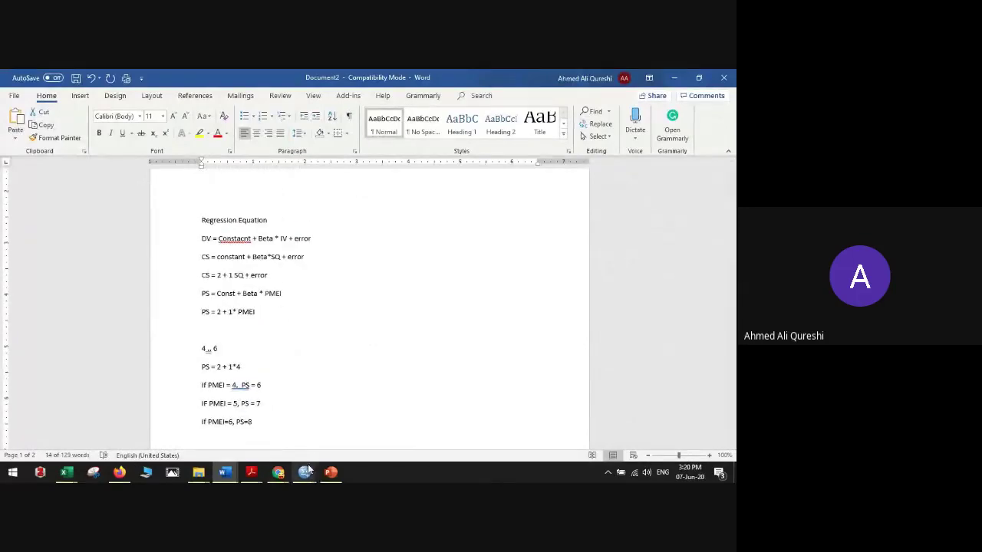
# Step: Switch to the SPSS Data Editor and set up a linear regression with CSAvg as dependent and SQ_Avg as independent variable
pyautogui.moveTo(305, 471)
pyautogui.click(407, 442)
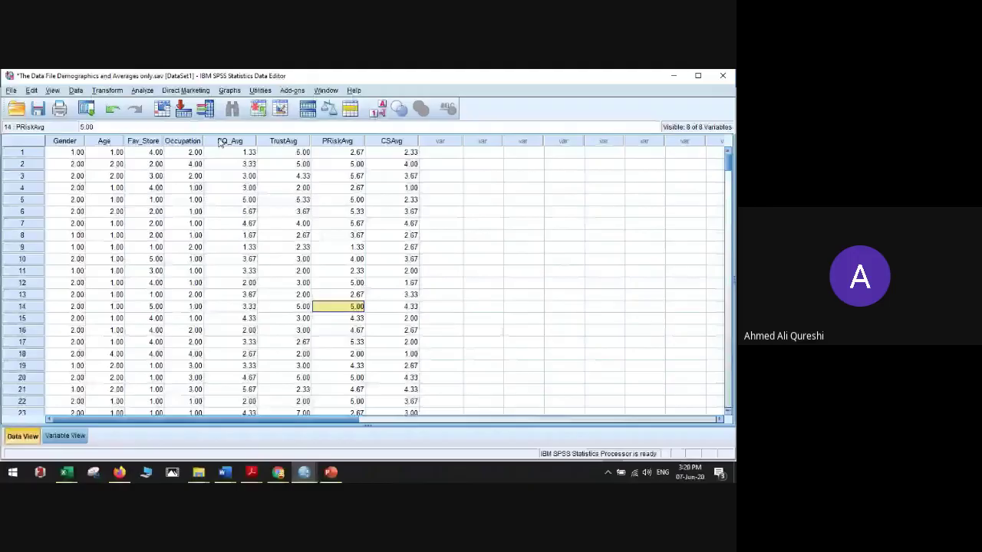
pyautogui.click(291, 176)
pyautogui.click(142, 91)
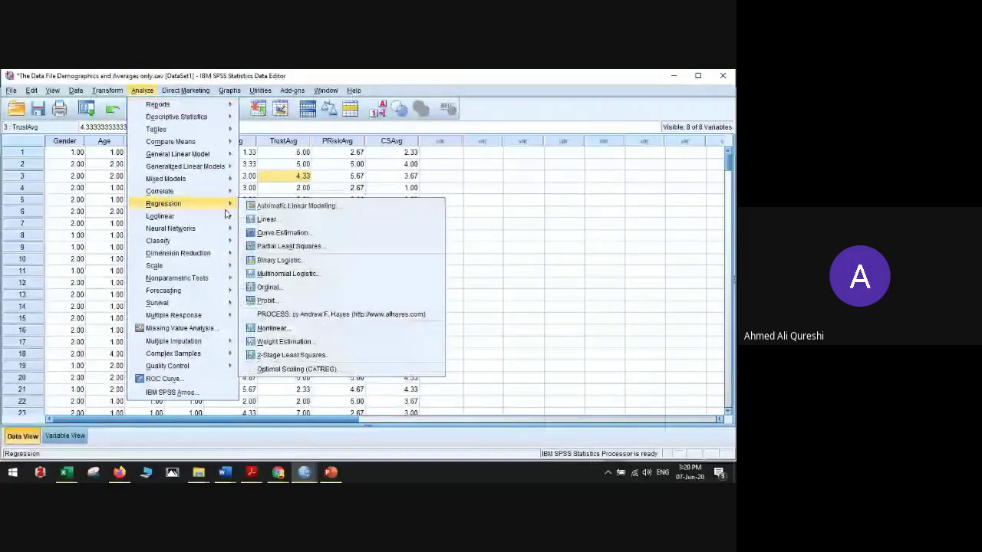
pyautogui.moveTo(233, 209)
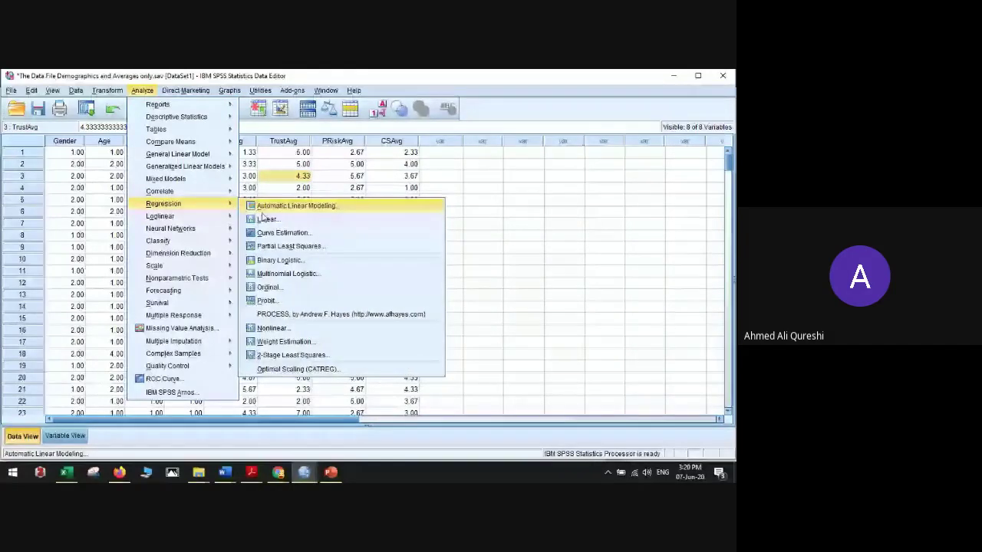
pyautogui.click(317, 225)
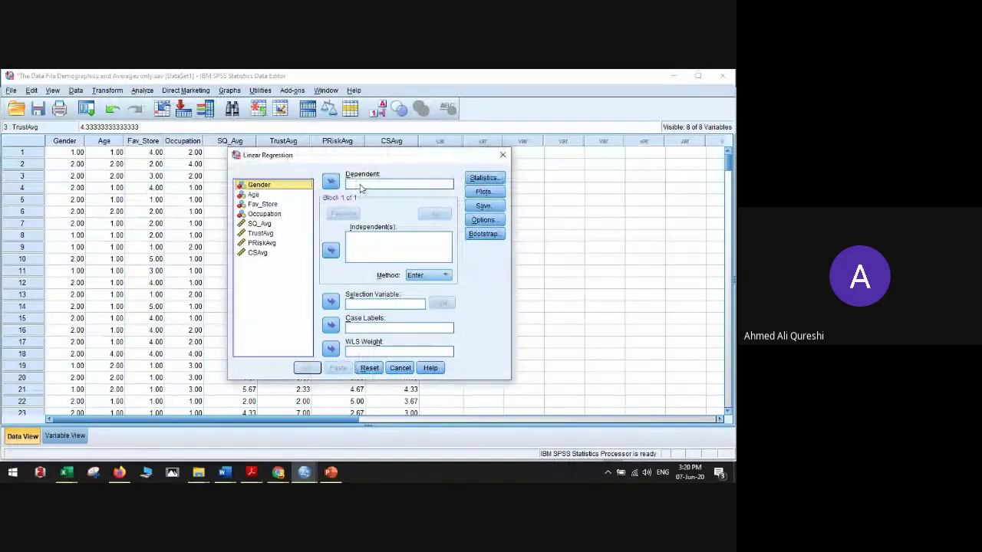
pyautogui.click(259, 253)
pyautogui.click(330, 182)
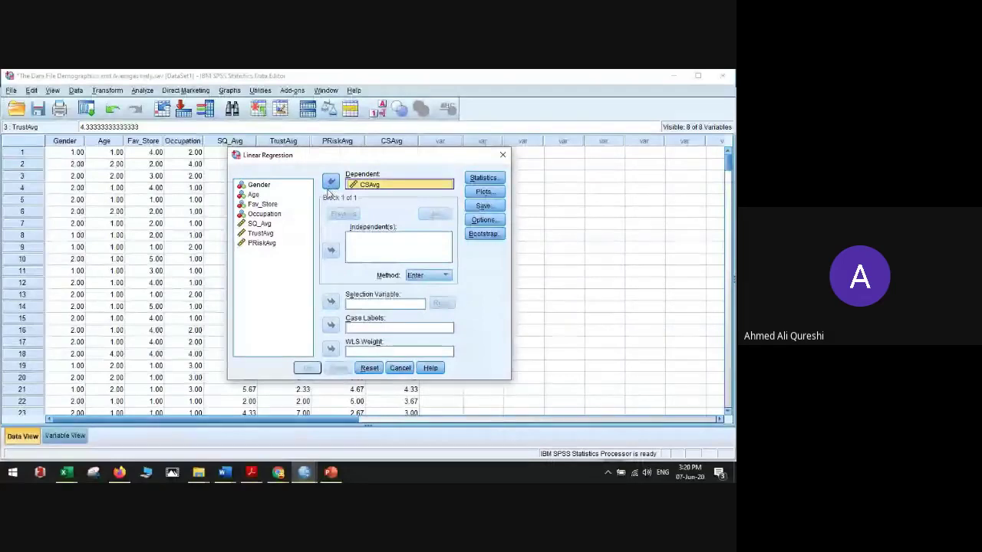
pyautogui.click(260, 224)
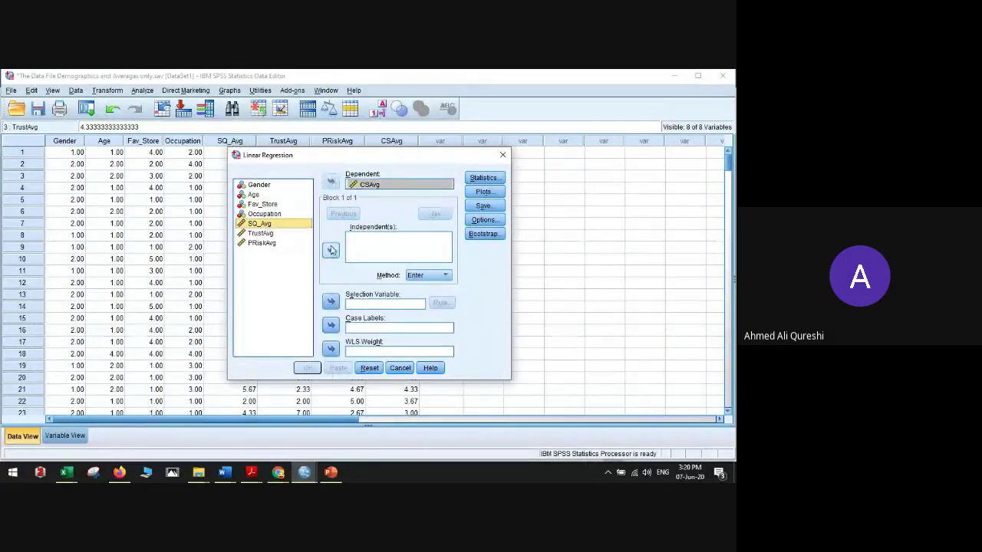
pyautogui.click(331, 250)
# Step: Add collinearity diagnostics to the statistics of the linear regression
pyautogui.click(483, 178)
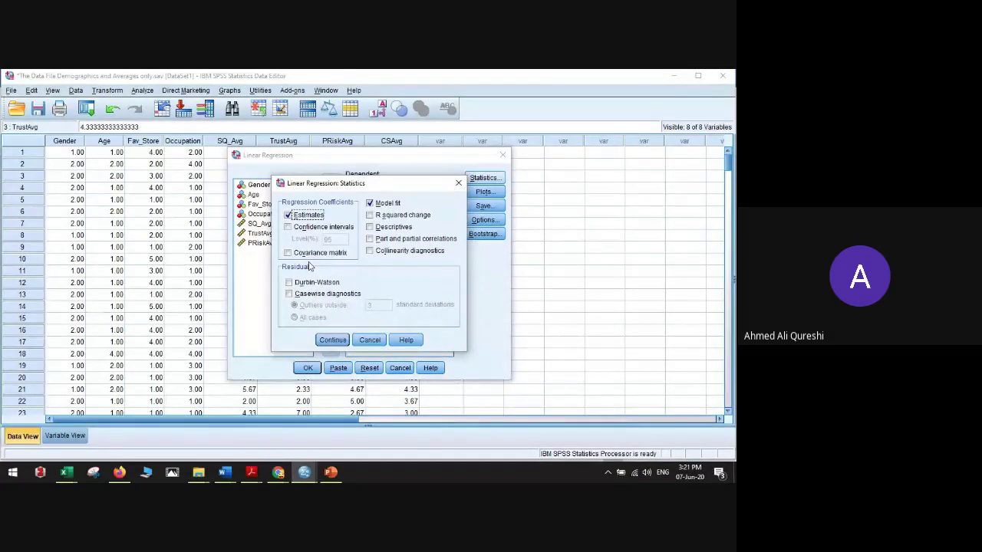
pyautogui.click(385, 253)
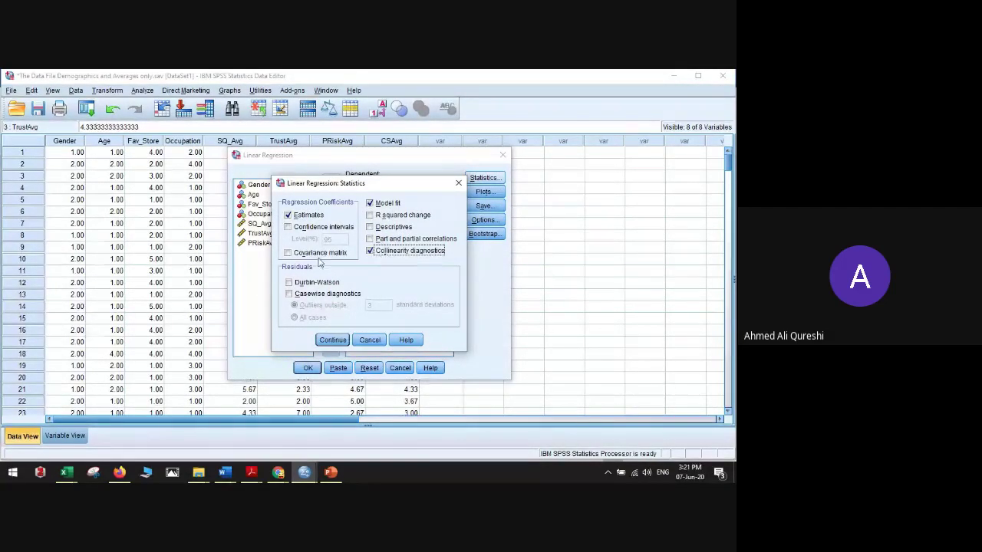
pyautogui.click(332, 340)
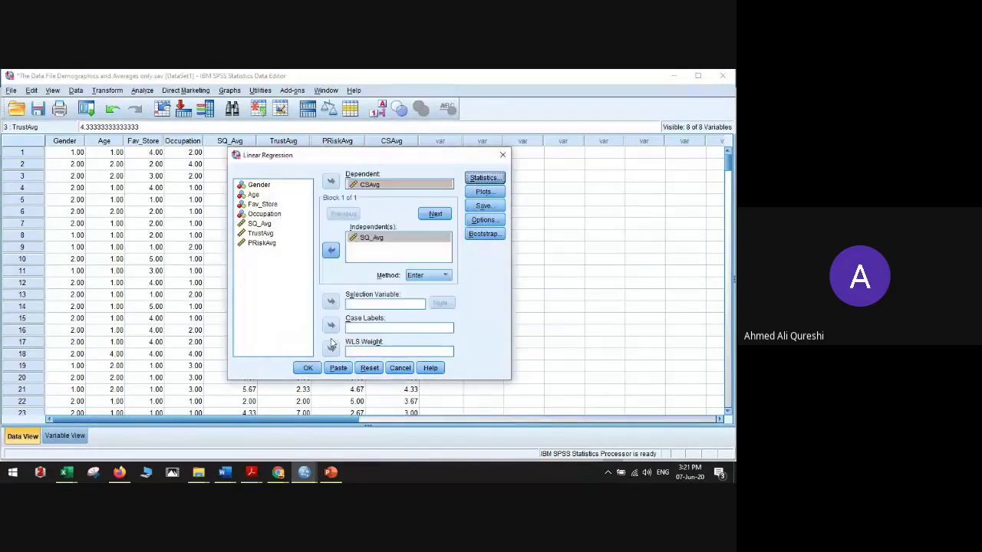
# Step: Look over the regression's plot settings and missing-value options without changing them, and run the analysis
pyautogui.click(483, 192)
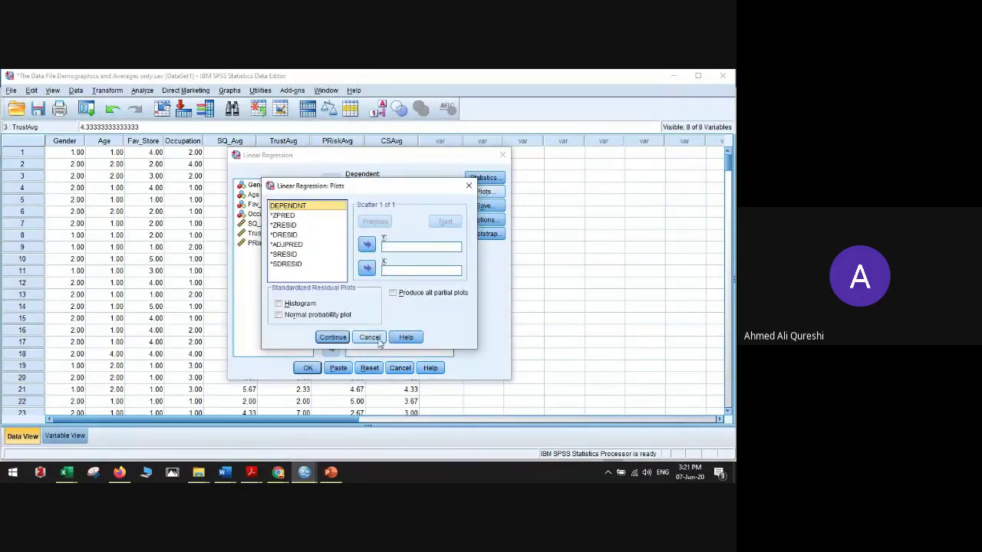
pyautogui.click(377, 340)
pyautogui.click(483, 219)
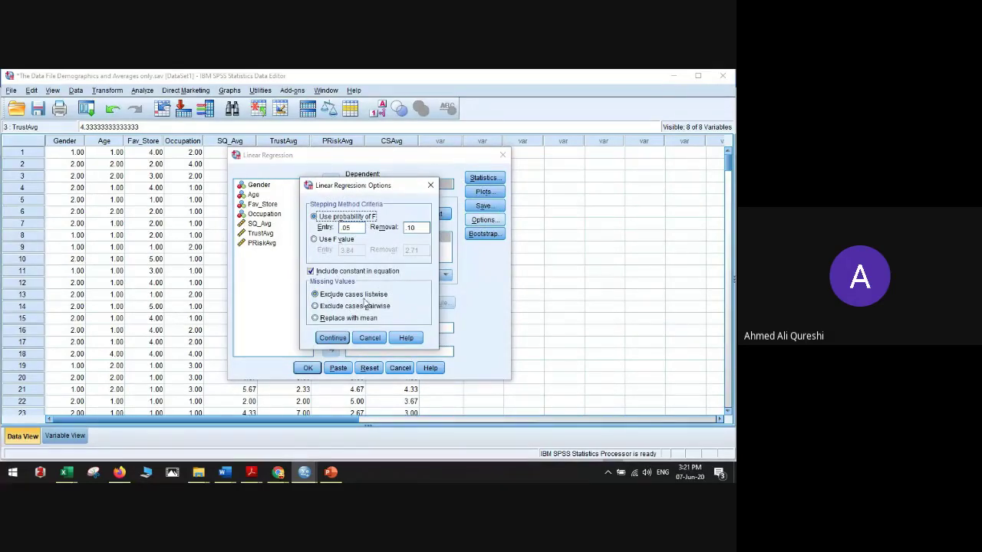
pyautogui.click(372, 338)
pyautogui.click(308, 368)
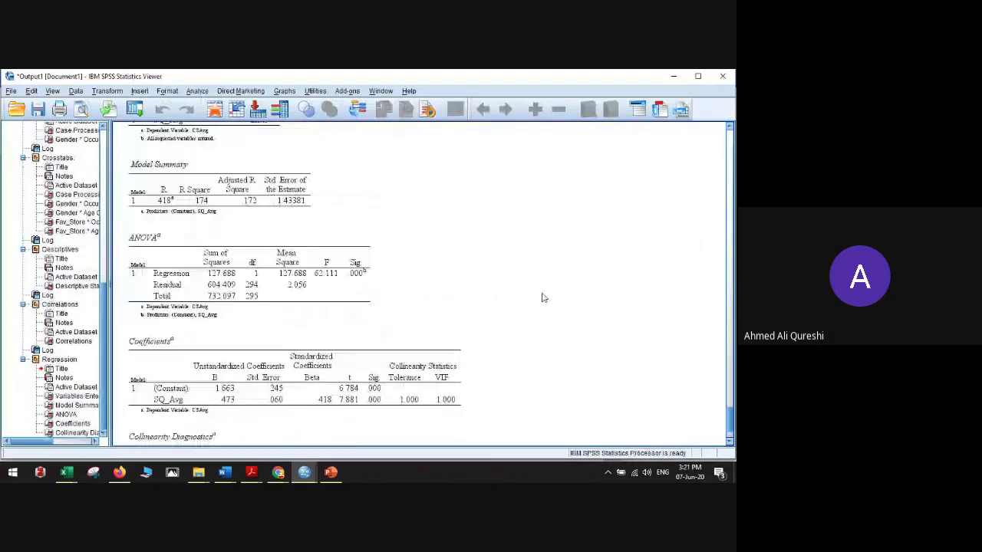
# Step: Examine the Model Summary, ANOVA, Coefficients and Collinearity Diagnostics tables in the regression output
pyautogui.click(229, 191)
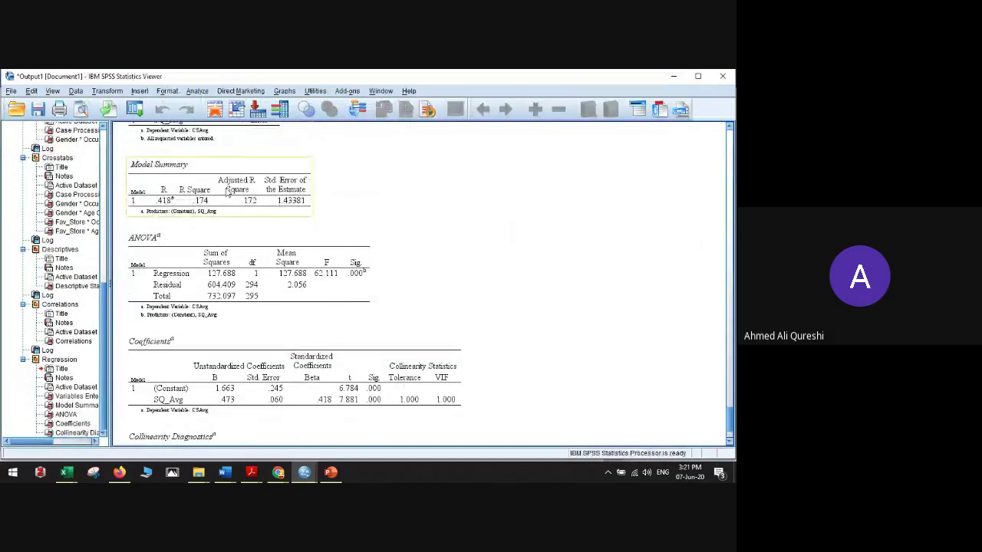
pyautogui.click(460, 192)
pyautogui.scroll(1, 516, 205)
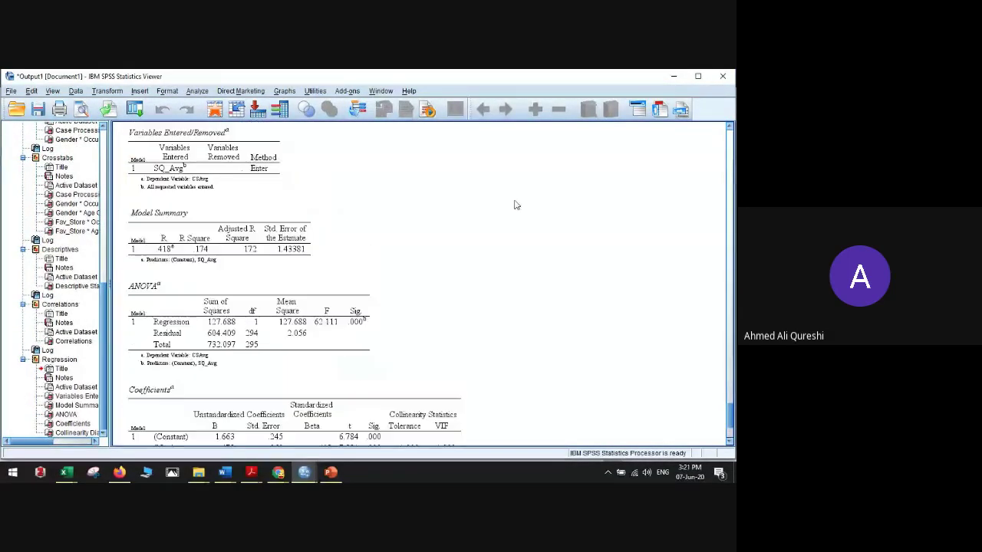
pyautogui.scroll(-1, 515, 205)
pyautogui.click(260, 194)
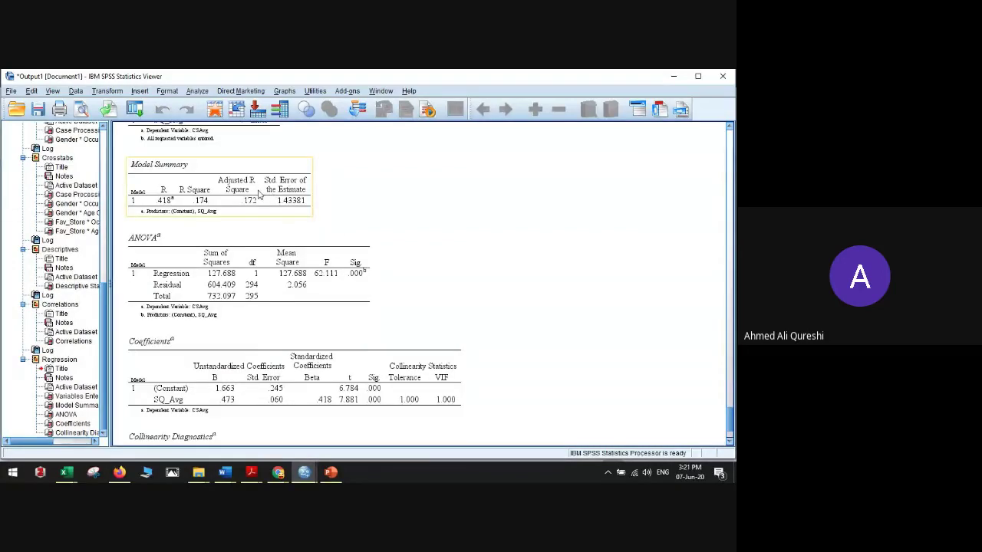
pyautogui.click(176, 249)
pyautogui.scroll(-2, 349, 262)
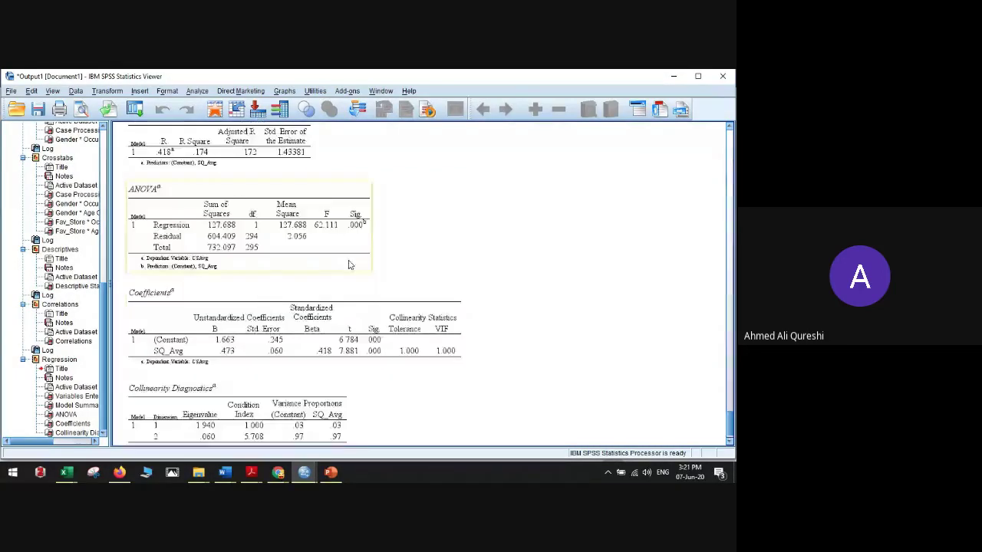
pyautogui.click(156, 275)
pyautogui.click(237, 344)
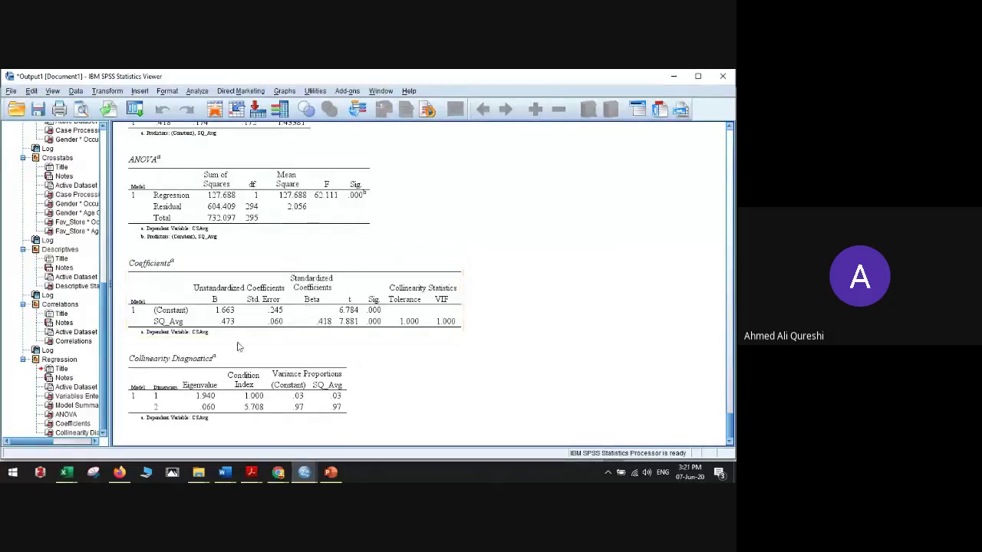
pyautogui.click(156, 364)
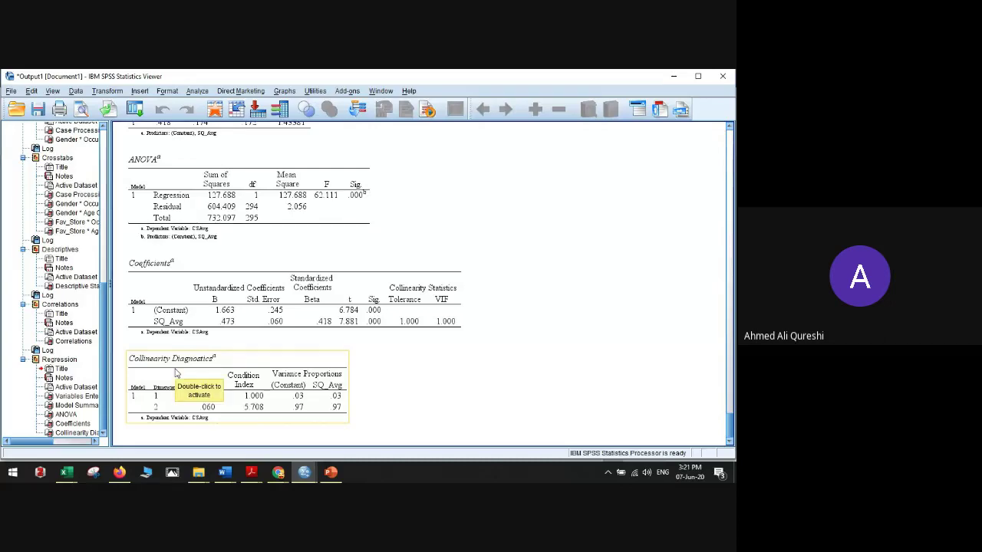
pyautogui.click(380, 390)
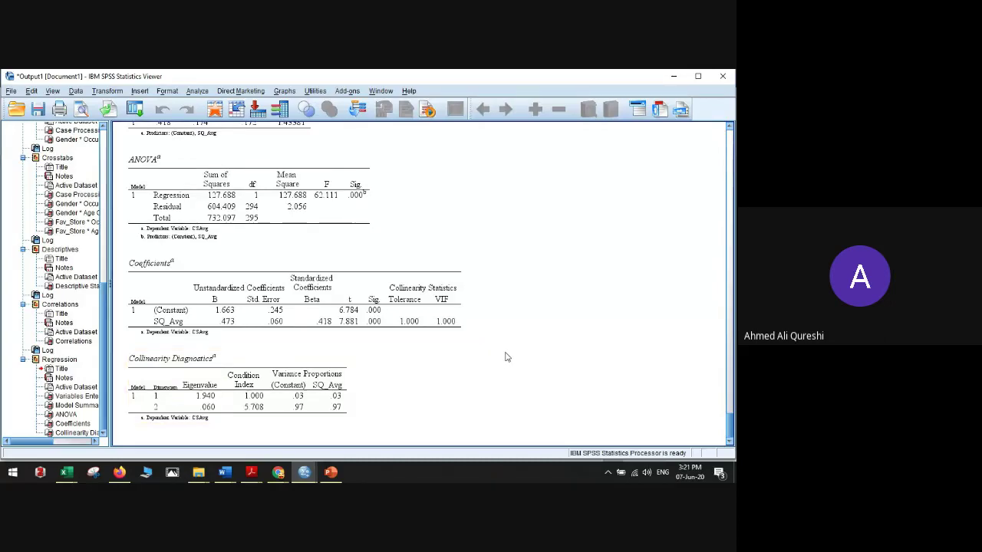
# Step: Go back over the regression output and examine the Variables Entered/Removed and Model Summary tables
pyautogui.scroll(3, 506, 357)
pyautogui.scroll(1, 502, 341)
pyautogui.scroll(-3, 500, 398)
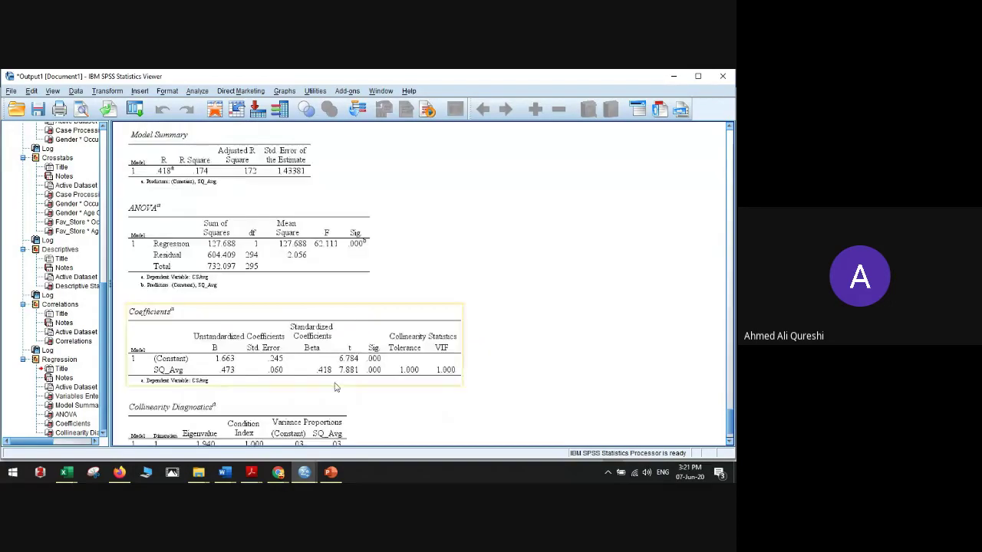
pyautogui.scroll(2, 461, 383)
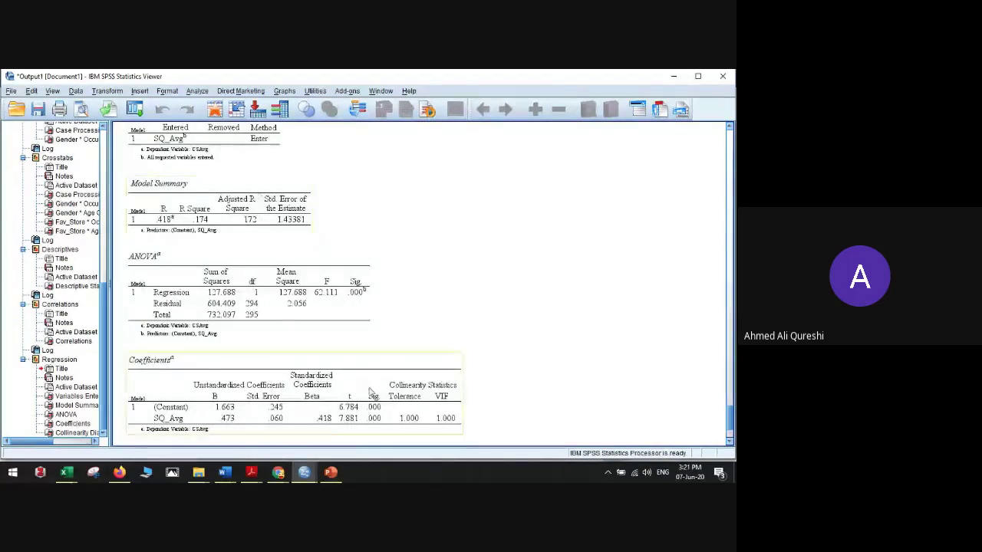
pyautogui.scroll(2, 402, 366)
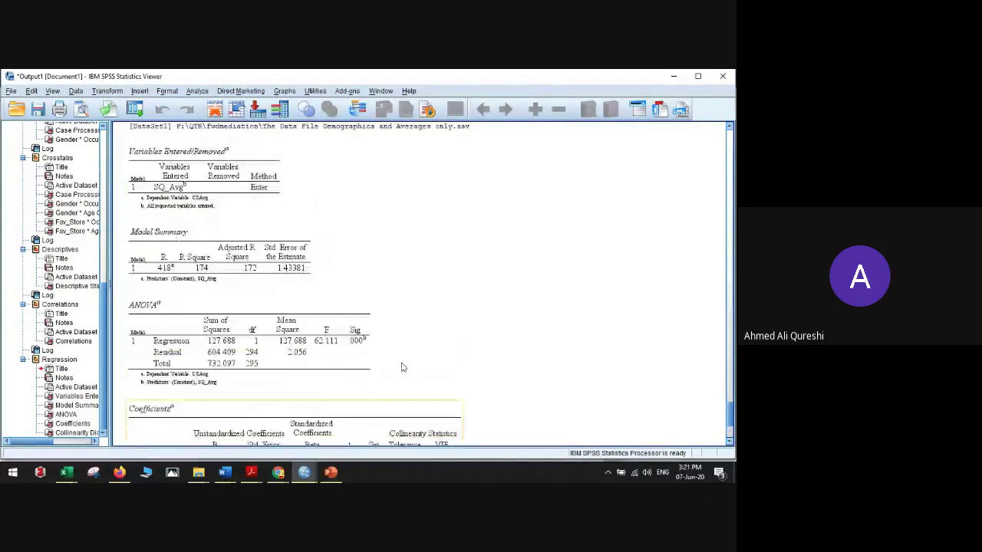
pyautogui.click(218, 184)
pyautogui.doubleClick(222, 185)
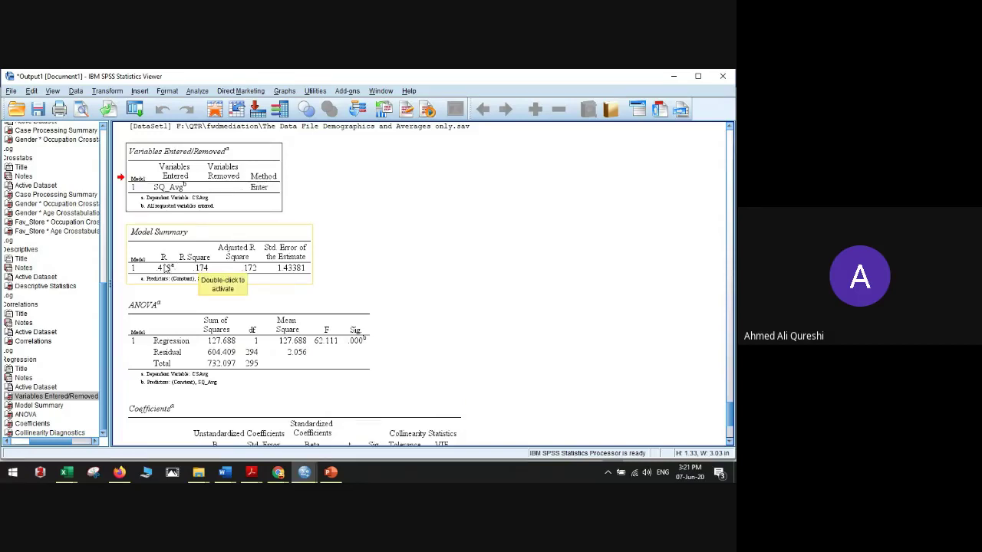
pyautogui.click(463, 274)
# Step: Switch to the "Using IBM SPSS Statistics" PDF in Acrobat Reader, find Single Linear Regression in the contents and go to page 232
pyautogui.moveTo(255, 473)
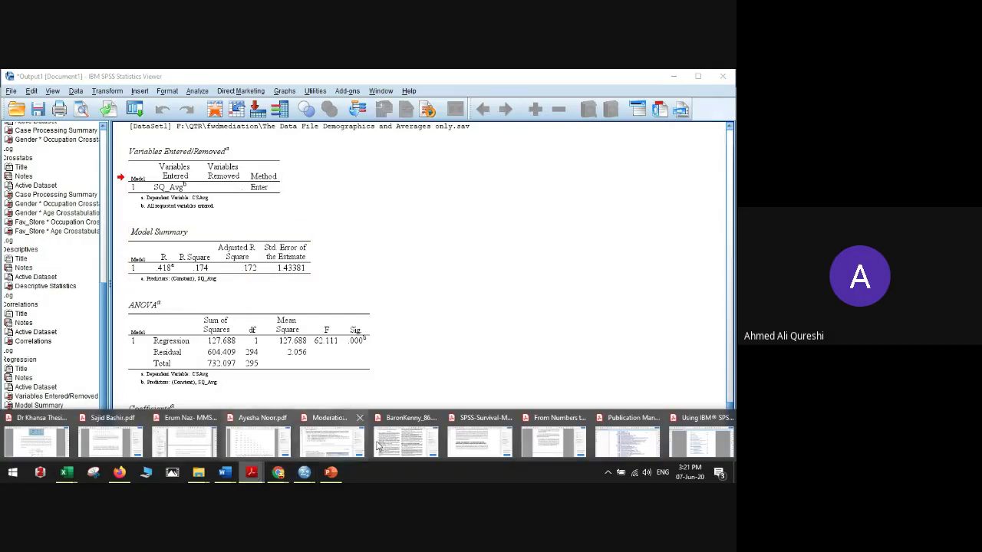
pyautogui.moveTo(694, 440)
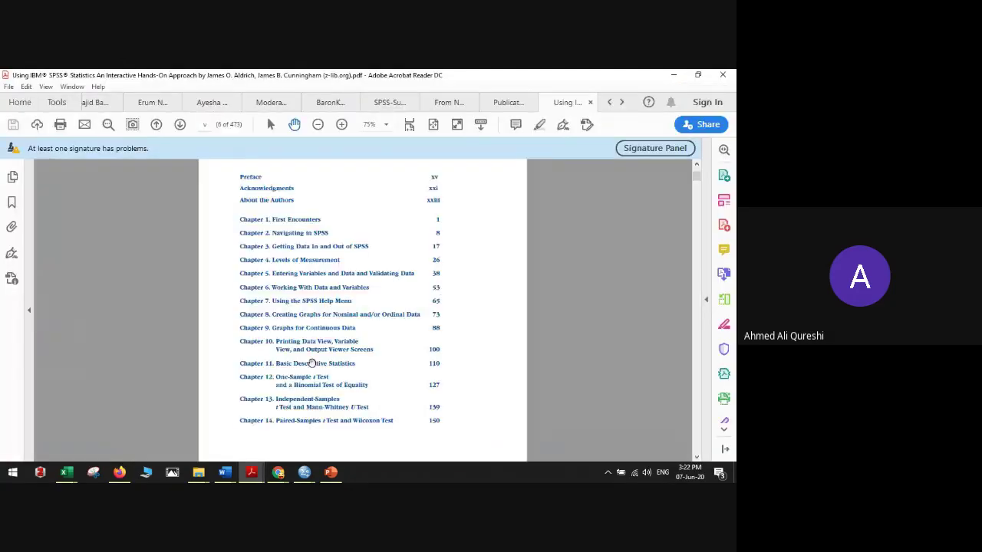
pyautogui.scroll(-3, 299, 383)
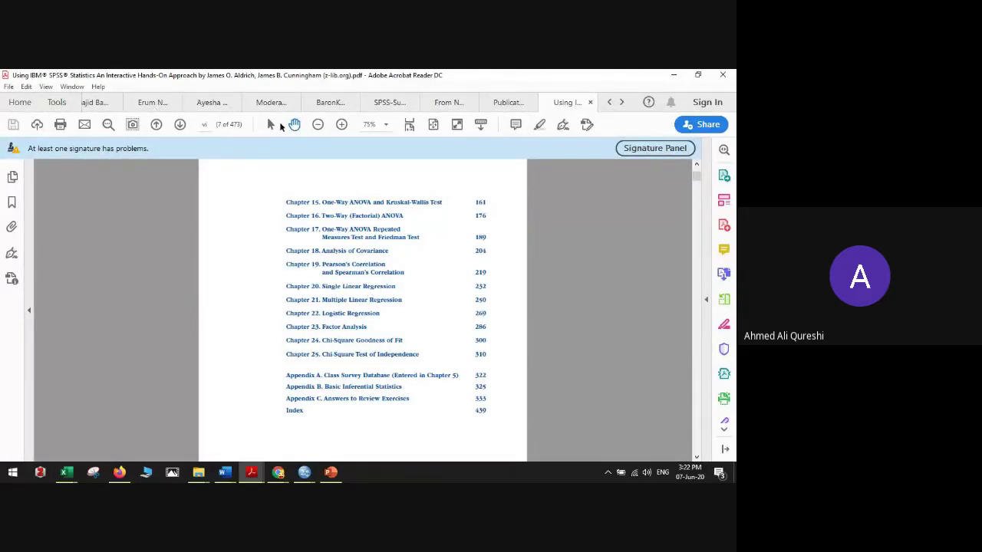
pyautogui.click(206, 124)
pyautogui.write('232')
pyautogui.press('Return')
# Step: Look through Chapter 20, Single Linear Regression, up to section 20.8 on interpreting regression and prediction output
pyautogui.scroll(-1, 356, 228)
pyautogui.scroll(-10, 429, 252)
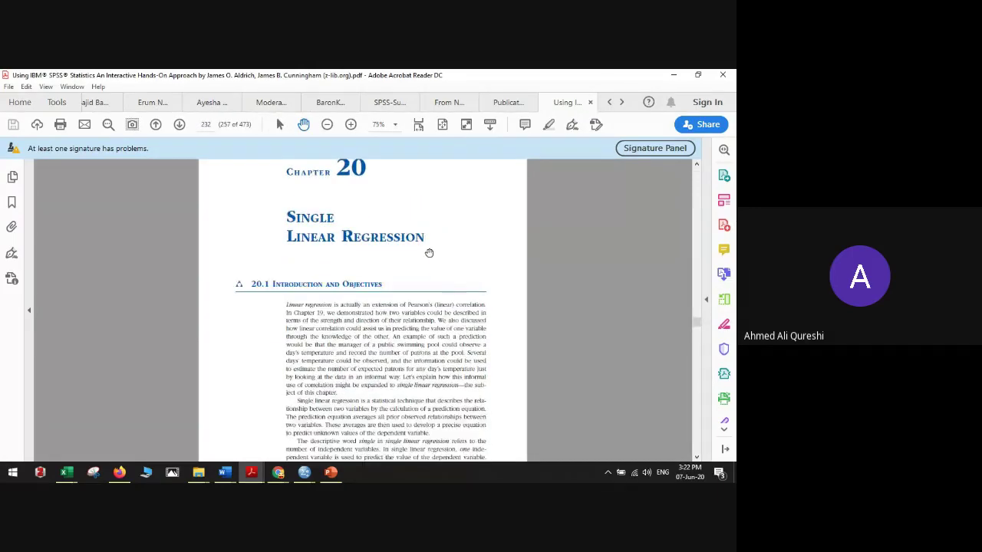
pyautogui.scroll(-15, 431, 253)
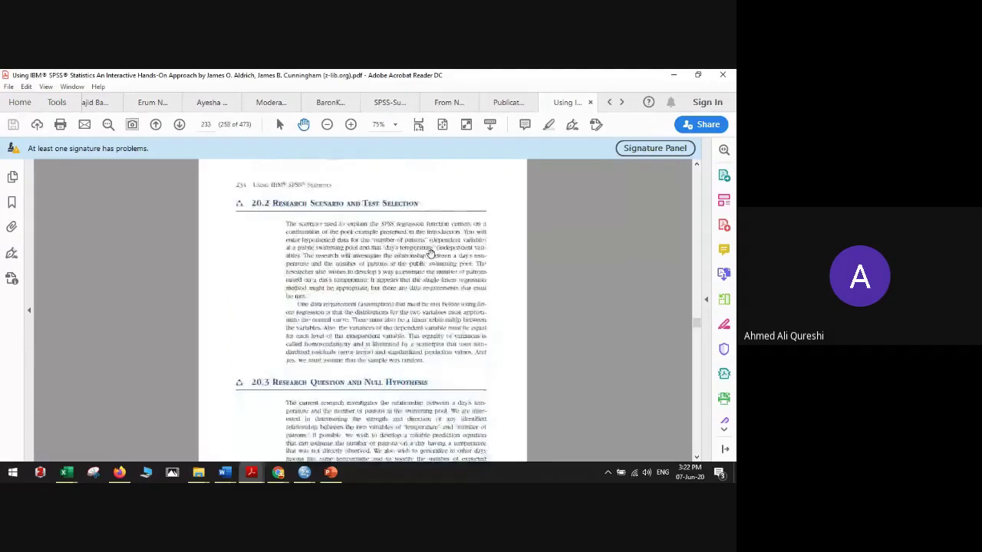
pyautogui.scroll(-10, 430, 254)
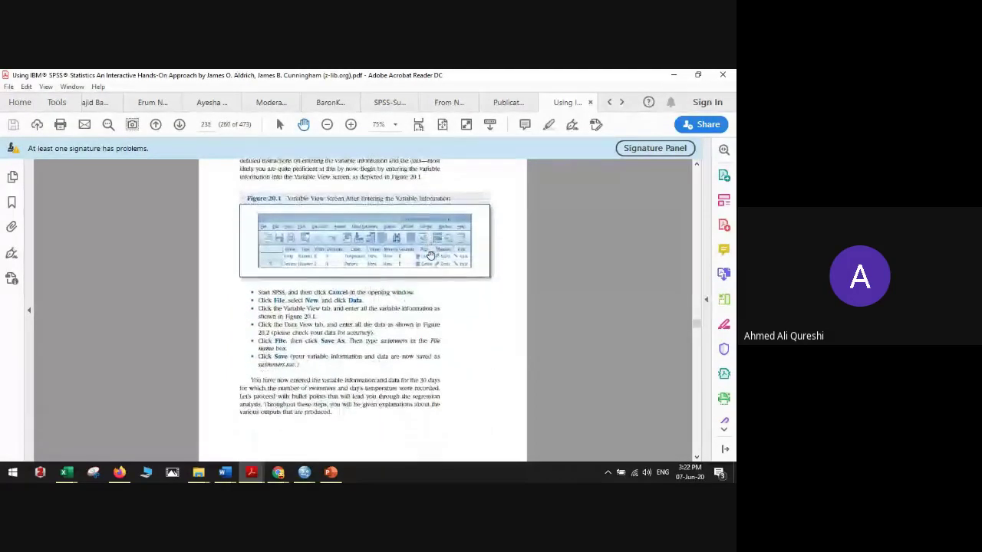
pyautogui.scroll(-12, 430, 256)
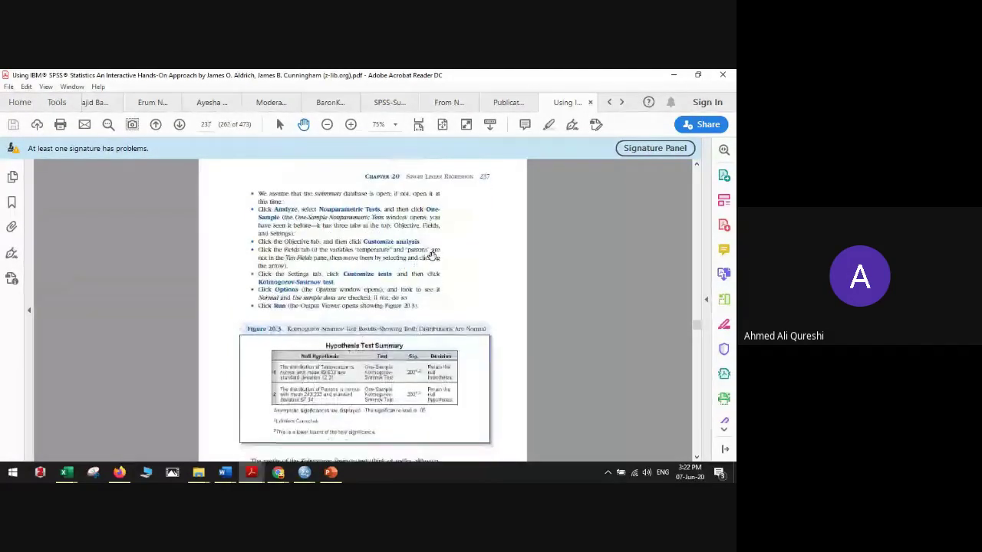
pyautogui.scroll(-10, 432, 255)
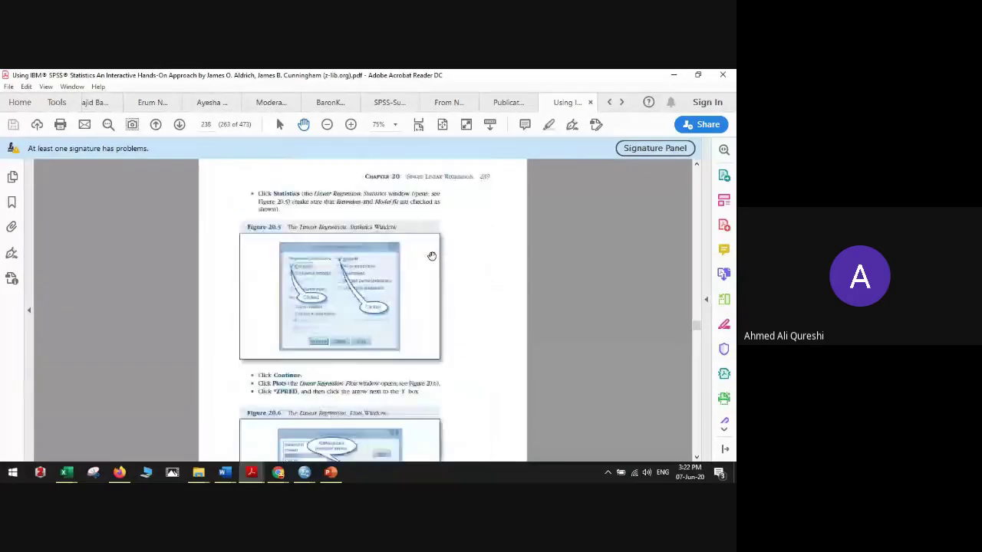
pyautogui.moveTo(431, 255); pyautogui.dragTo(430, 212)
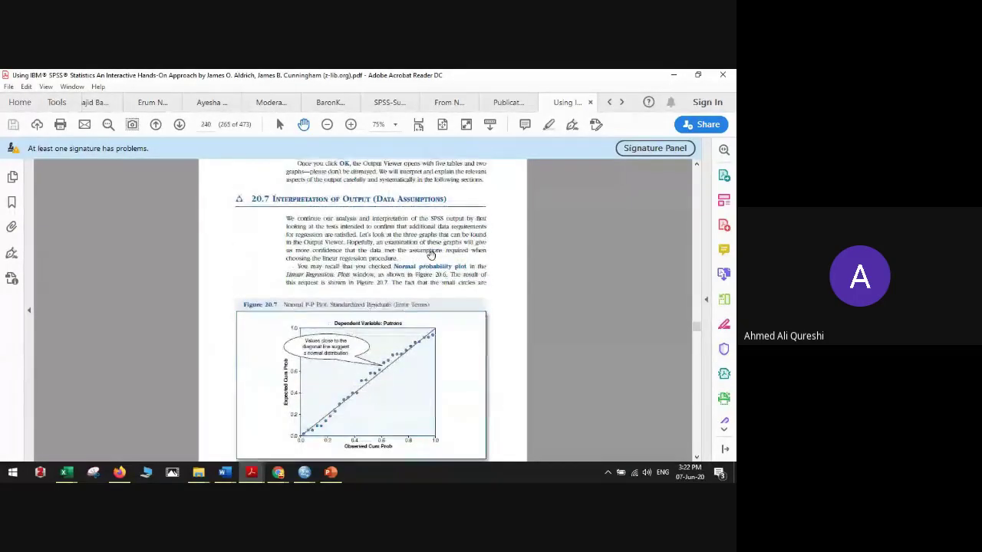
pyautogui.scroll(-15, 421, 219)
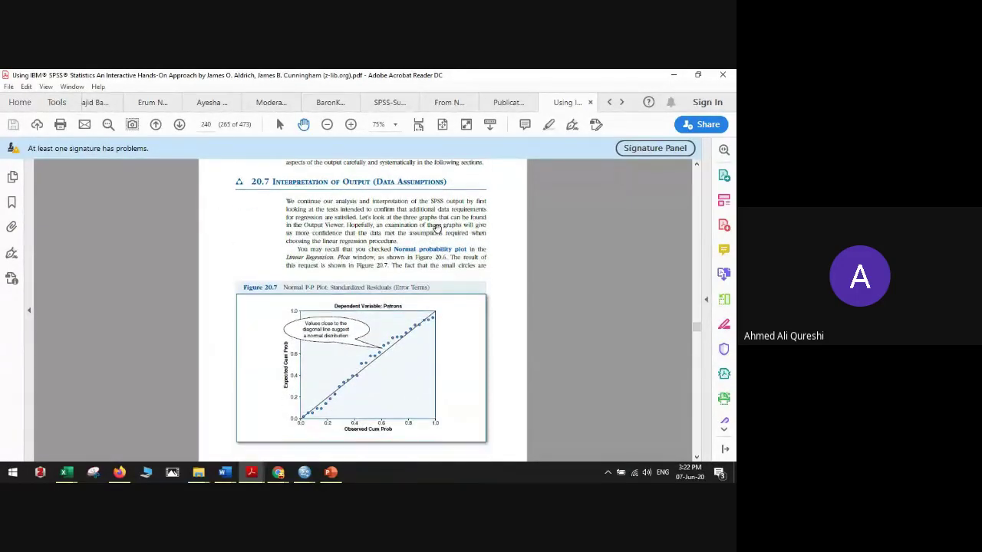
pyautogui.scroll(-1, 440, 230)
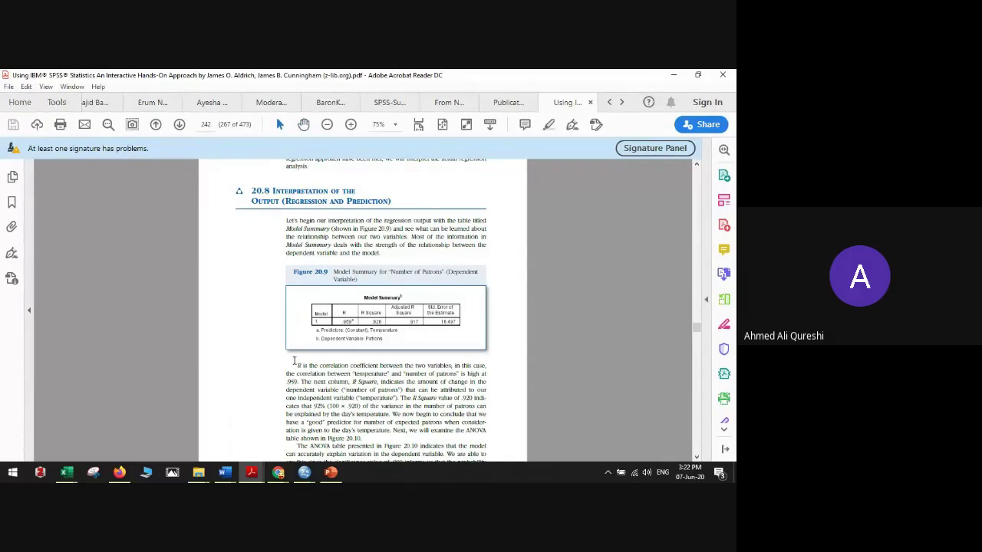
# Step: Read the textbook's explanation of the Model Summary, R and R Square, marking the relevant sentences around Figure 20.9
pyautogui.moveTo(296, 362); pyautogui.dragTo(463, 398)
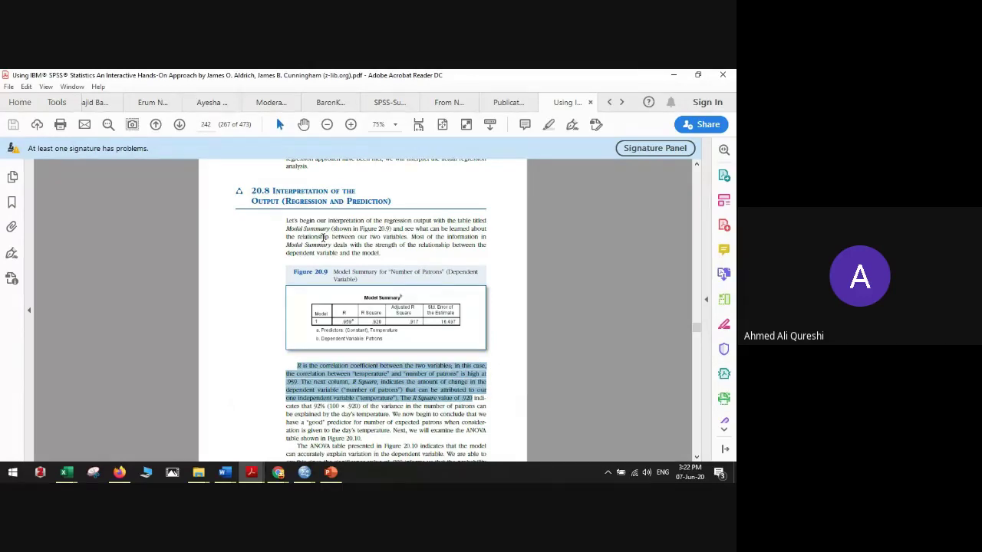
pyautogui.moveTo(324, 238); pyautogui.dragTo(396, 245)
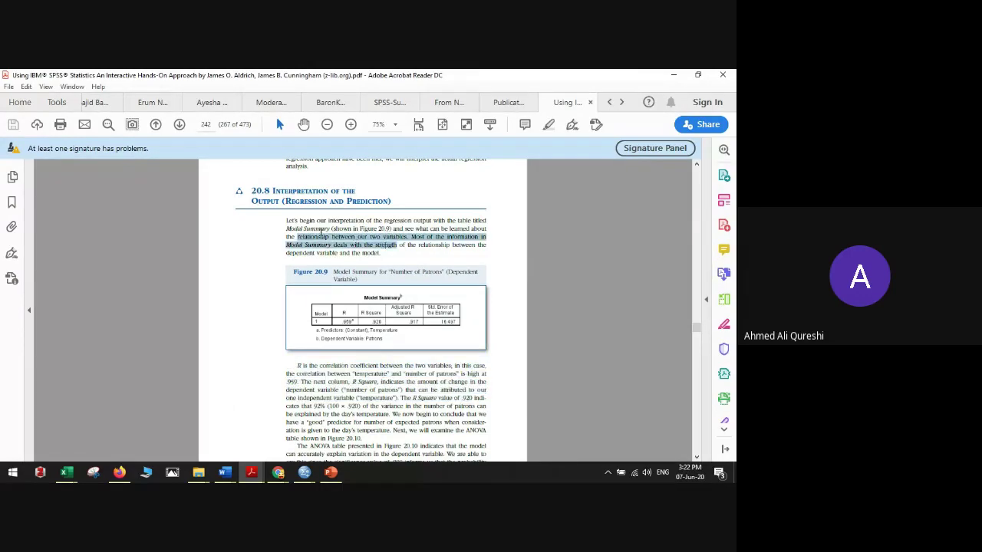
pyautogui.click(321, 232)
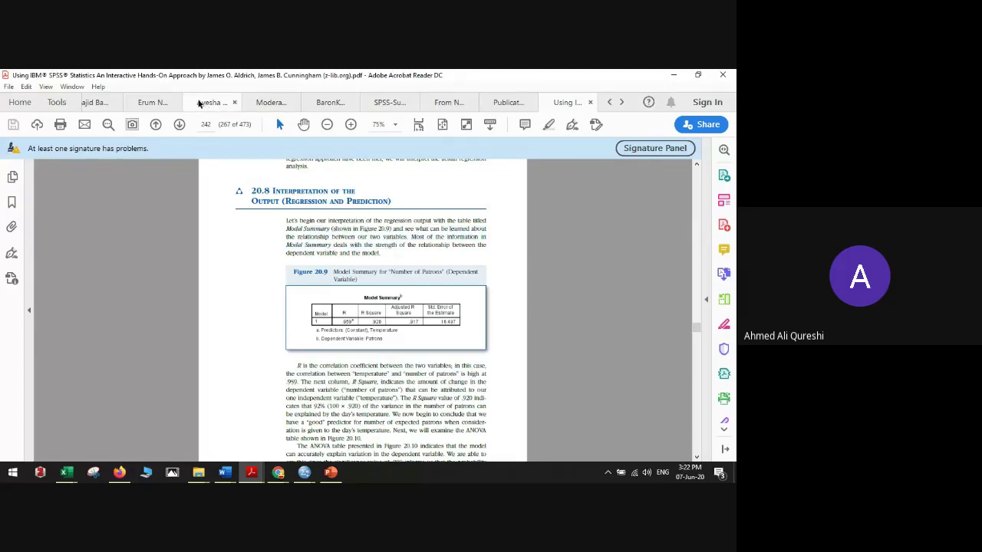
# Step: Switch to the open thesis PDF containing the 11-variable correlation table and find Table 4.4, the hierarchical regression analysis for Self-esteem
pyautogui.click(199, 103)
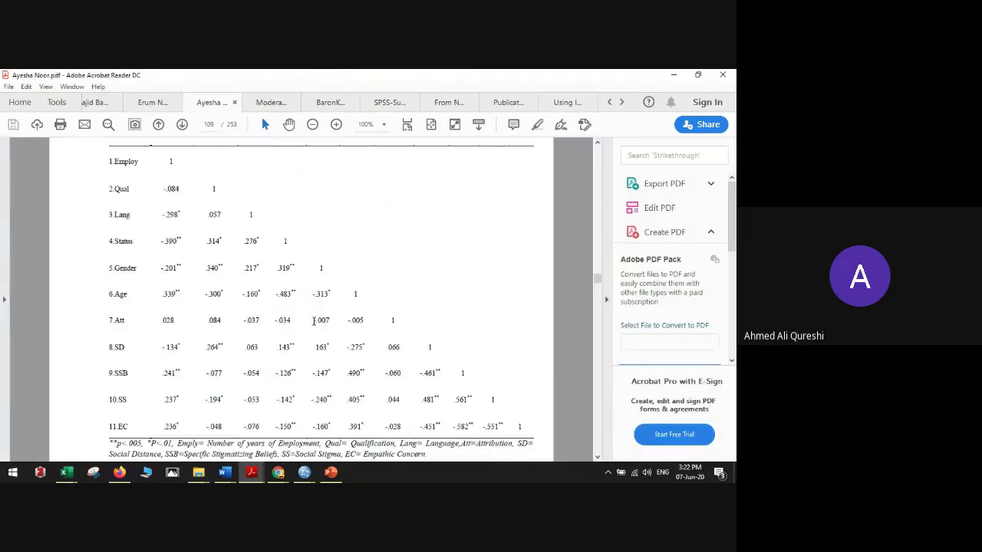
pyautogui.scroll(-15, 314, 321)
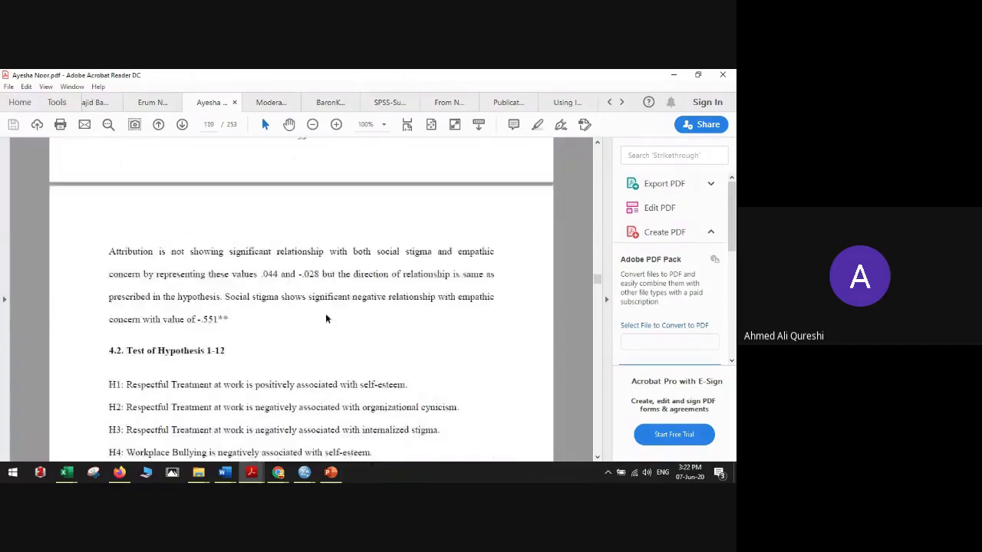
pyautogui.scroll(-13, 326, 318)
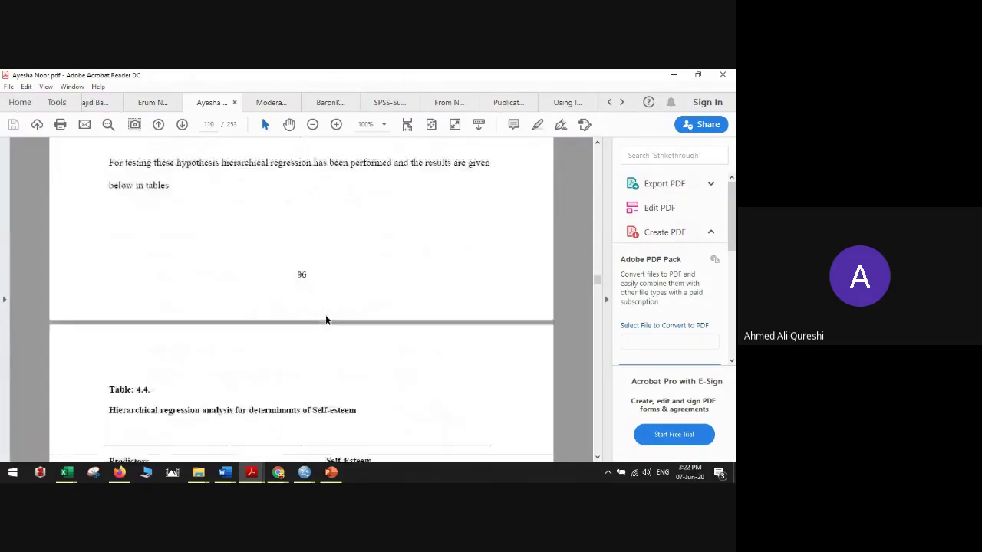
pyautogui.scroll(-4, 326, 319)
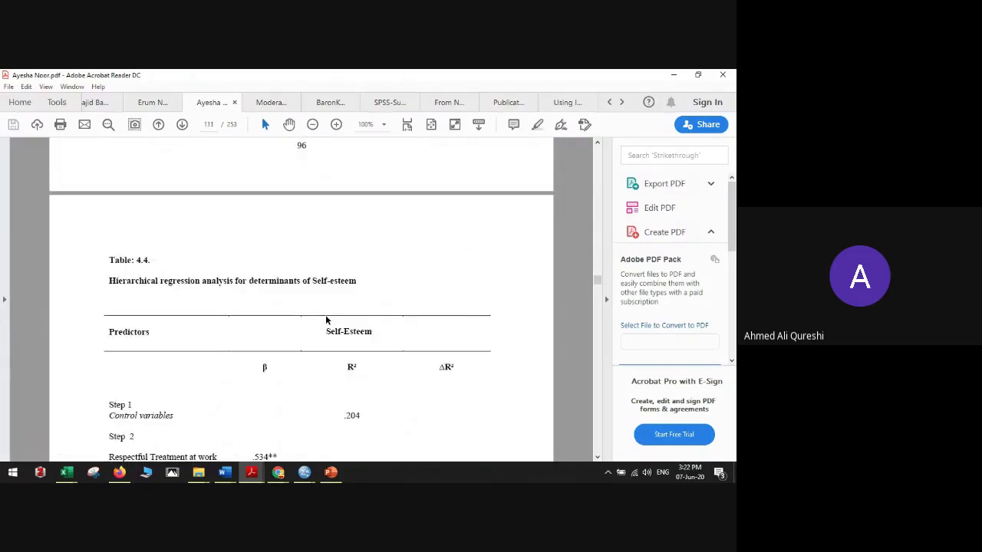
pyautogui.moveTo(114, 281); pyautogui.dragTo(146, 282)
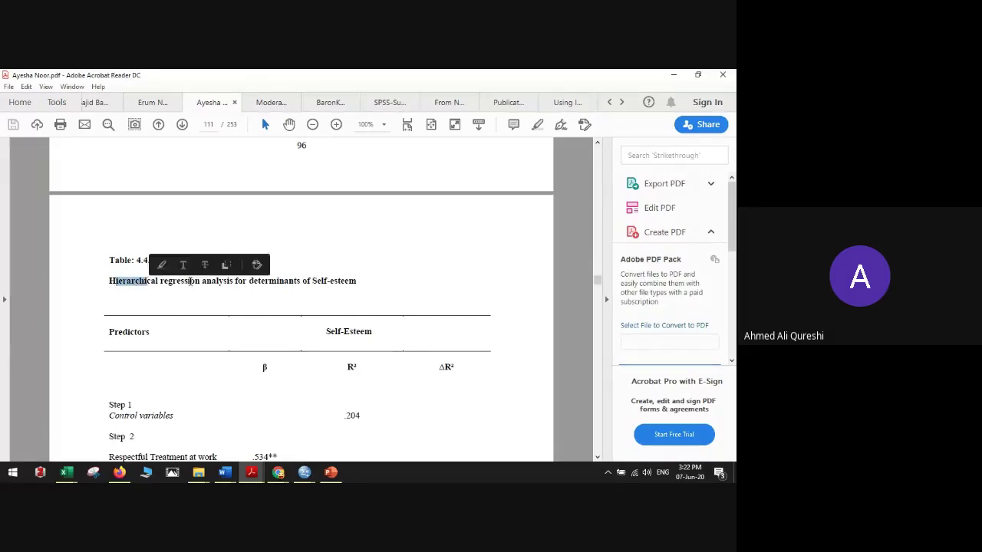
pyautogui.click(265, 310)
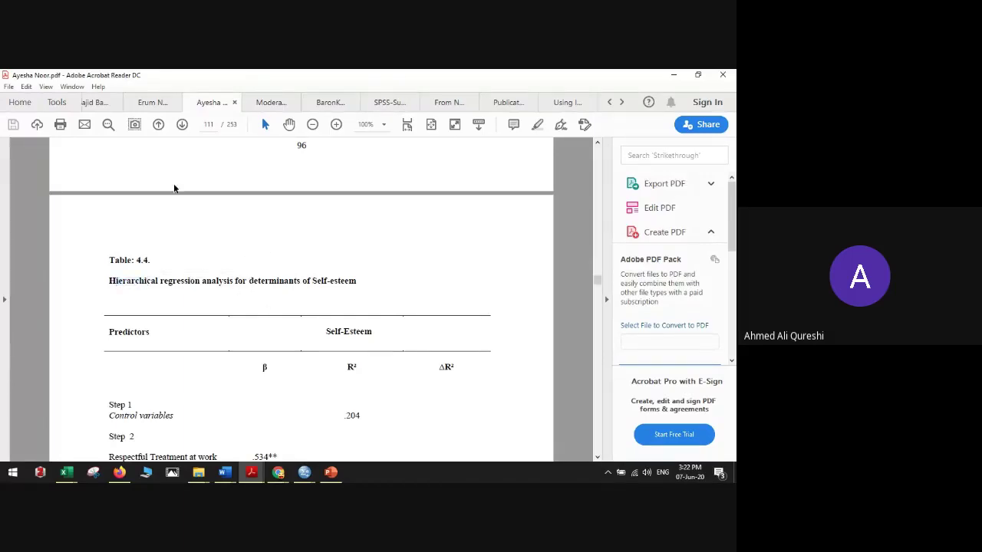
# Step: Switch to the thesis PDF on abusive supervision and view section 4.2, Regression Analysis
pyautogui.click(156, 109)
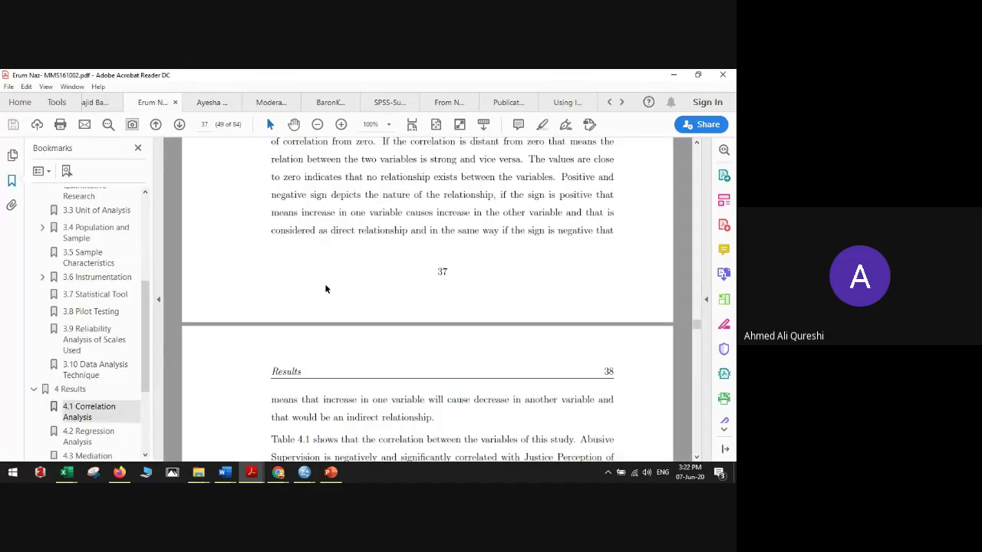
pyautogui.click(88, 436)
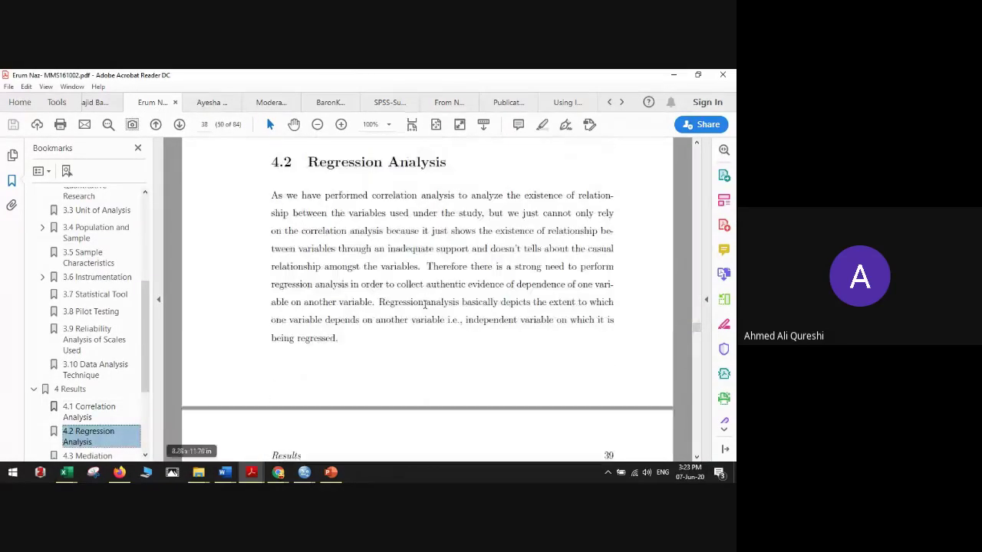
pyautogui.scroll(-4, 425, 305)
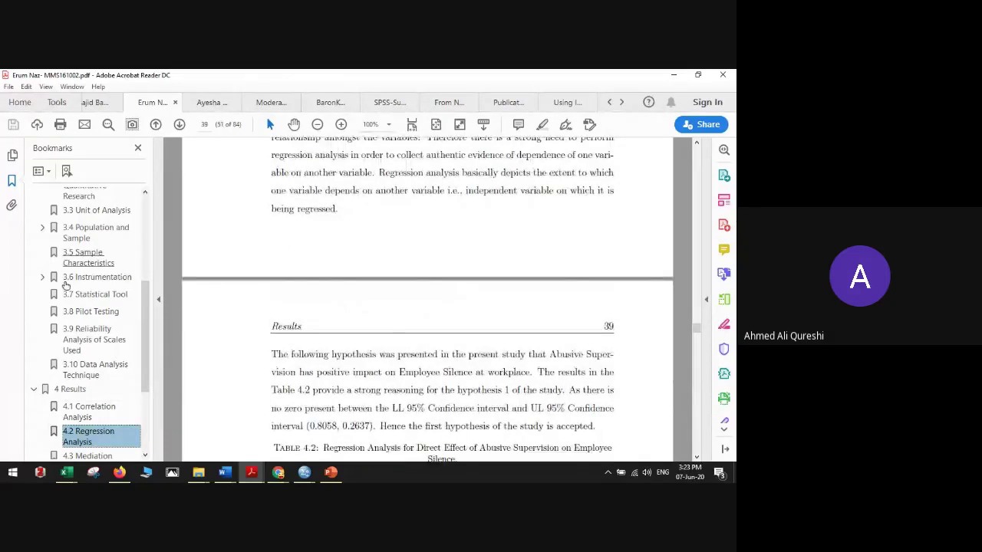
# Step: Go back through the thesis from Chapter 3 to section 2.7 and examine the research model in Figure 2.1
pyautogui.scroll(3, 115, 259)
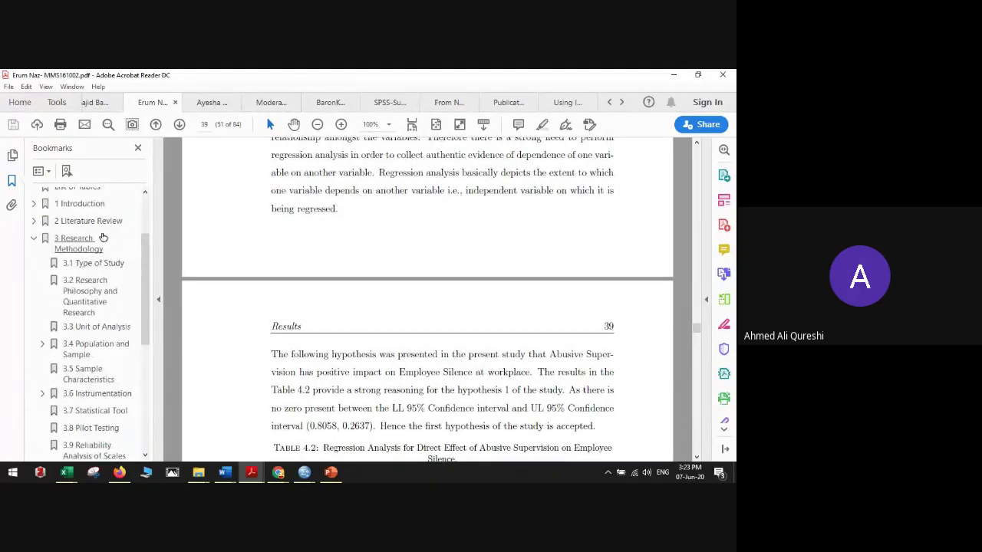
pyautogui.click(81, 240)
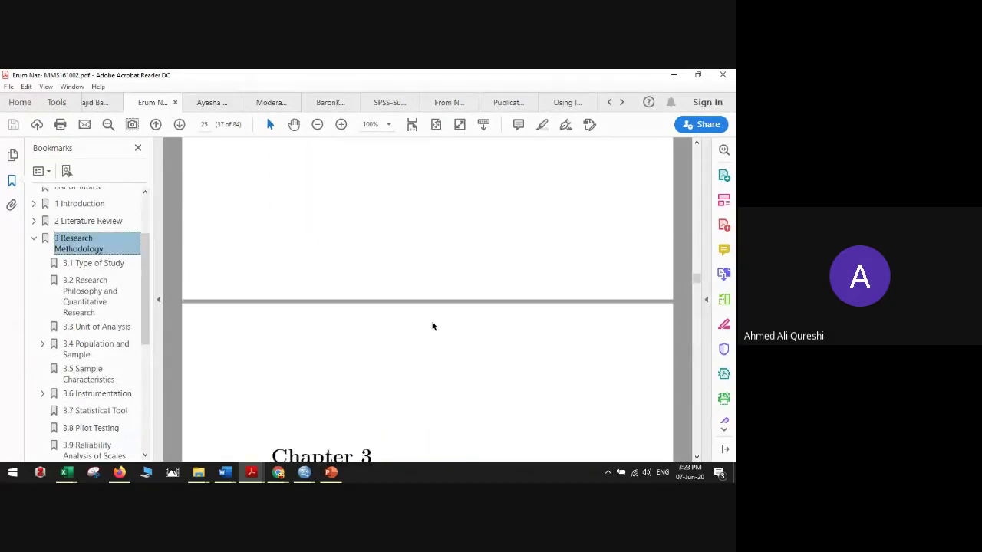
pyautogui.scroll(15, 432, 325)
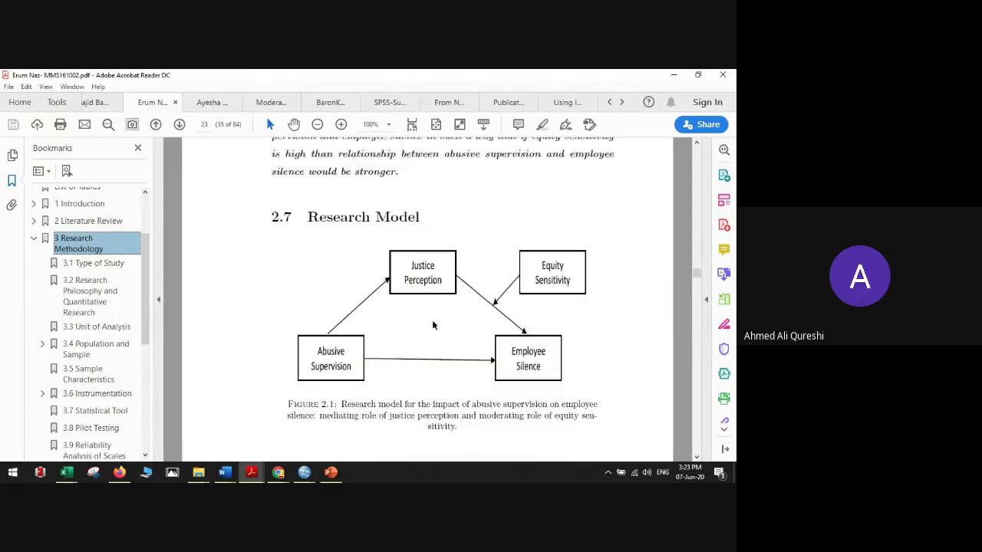
pyautogui.scroll(-1, 432, 326)
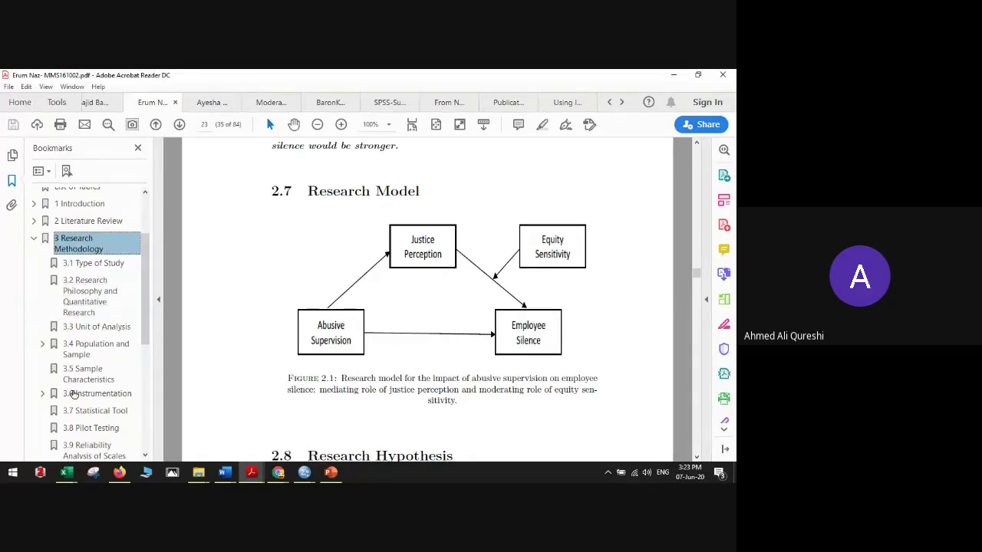
# Step: Return to section 4.2 of the thesis and examine Table 4.2 on Abusive Supervision's direct effect on Employee Silence
pyautogui.scroll(-5, 88, 429)
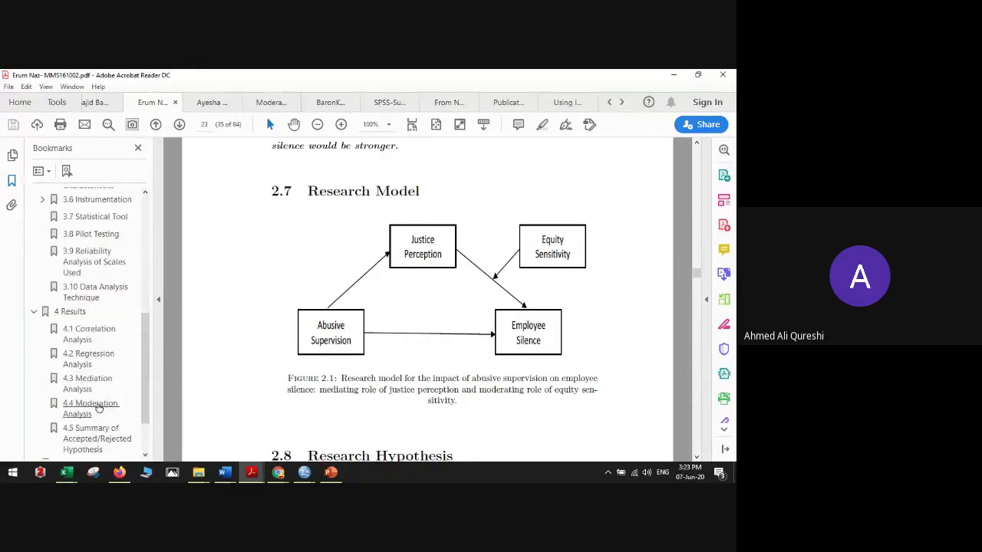
pyautogui.click(85, 355)
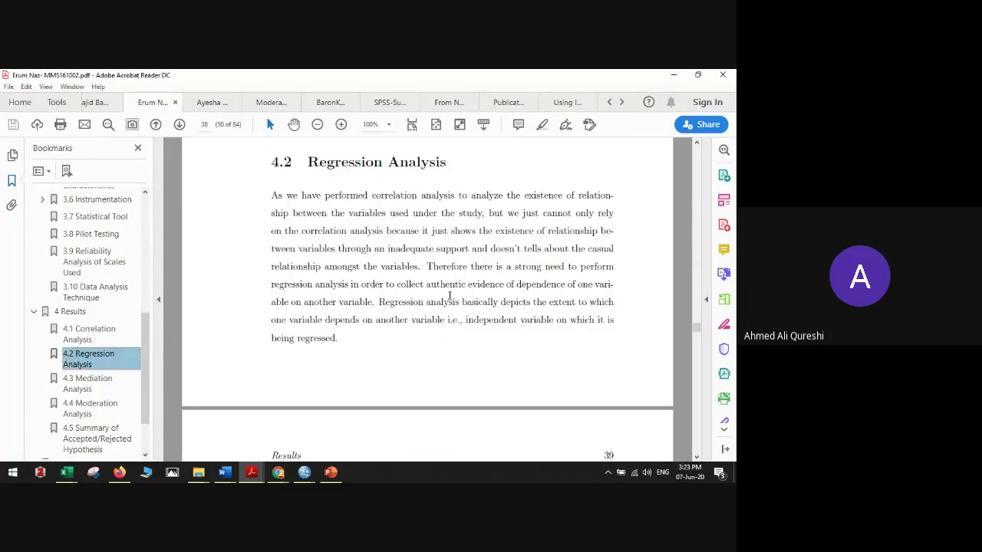
pyautogui.scroll(-10, 426, 265)
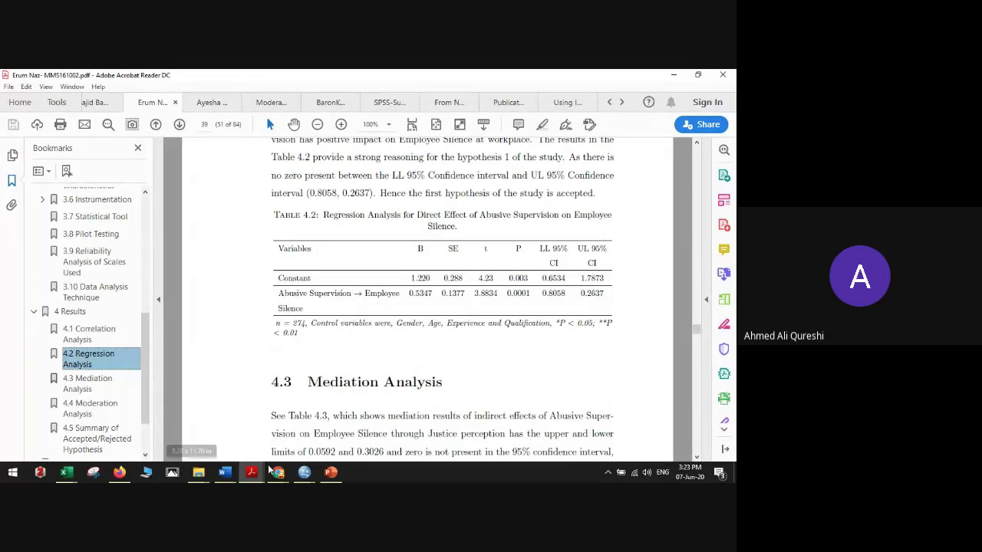
# Step: Switch to the SPSS output viewer and examine the regression's Model Summary, ANOVA and Coefficients tables
pyautogui.moveTo(304, 475)
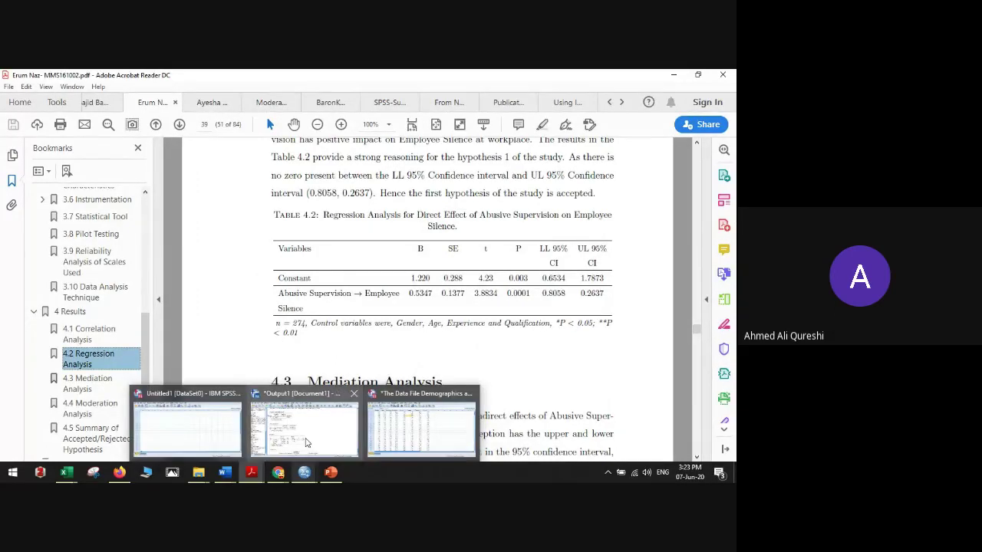
pyautogui.click(303, 425)
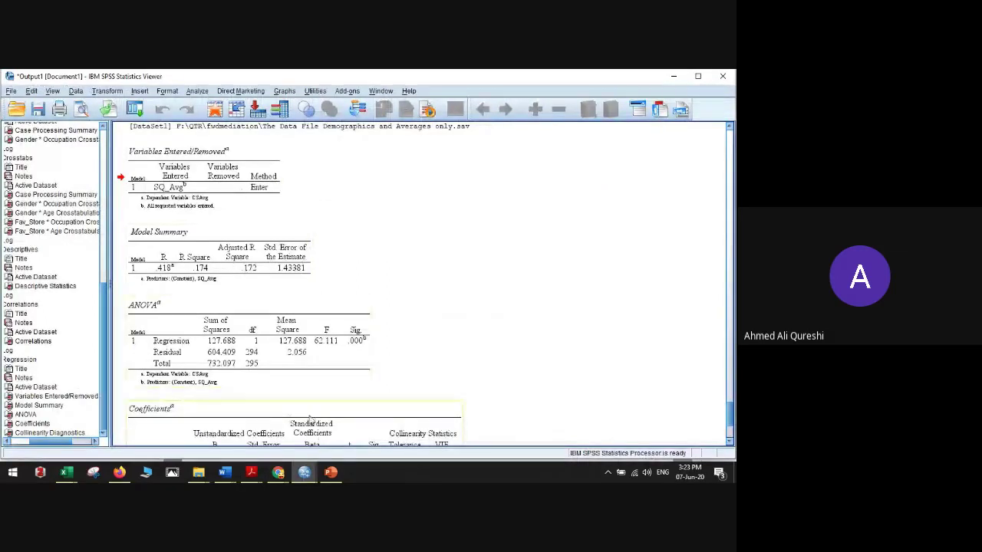
pyautogui.scroll(-3, 250, 301)
pyautogui.scroll(1, 323, 224)
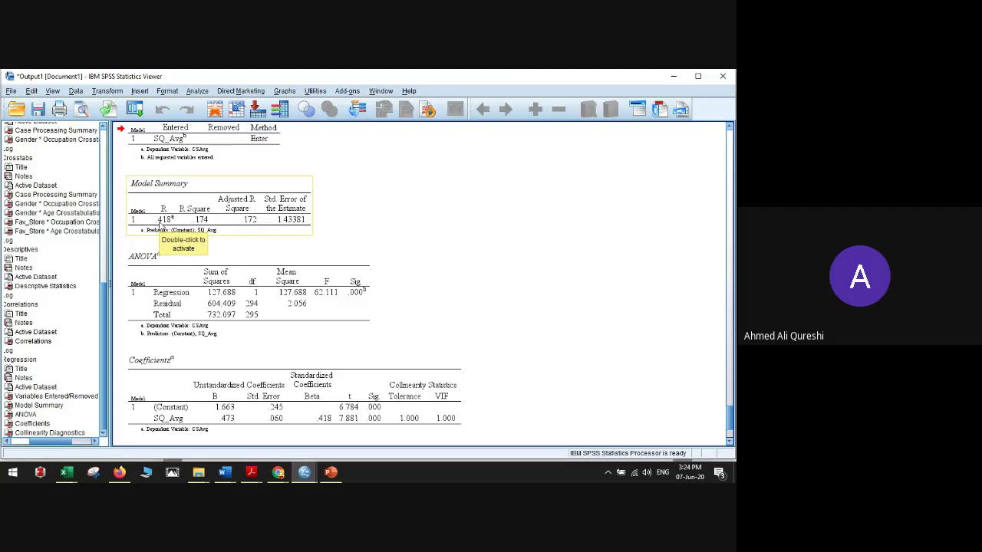
# Step: Run a two-tailed Pearson correlation on SQ_Avg and CSAvg only, and compare it with R in the regression's Model Summary
pyautogui.click(135, 110)
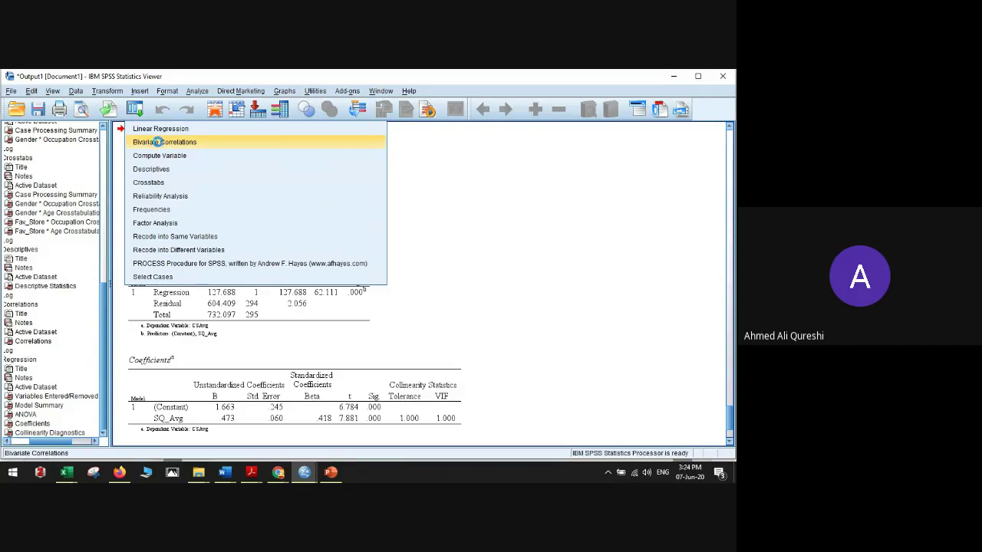
pyautogui.click(160, 144)
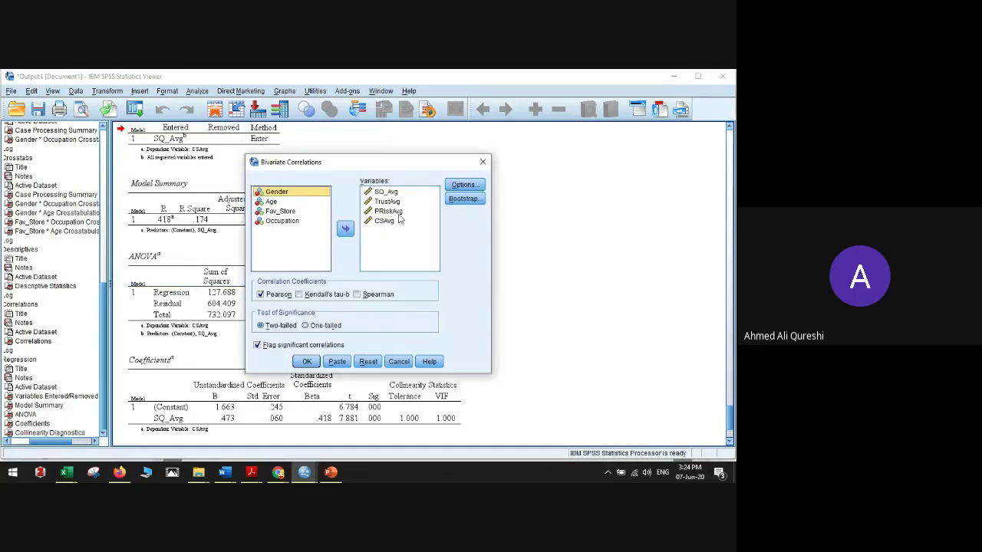
pyautogui.click(387, 201)
pyautogui.click(345, 229)
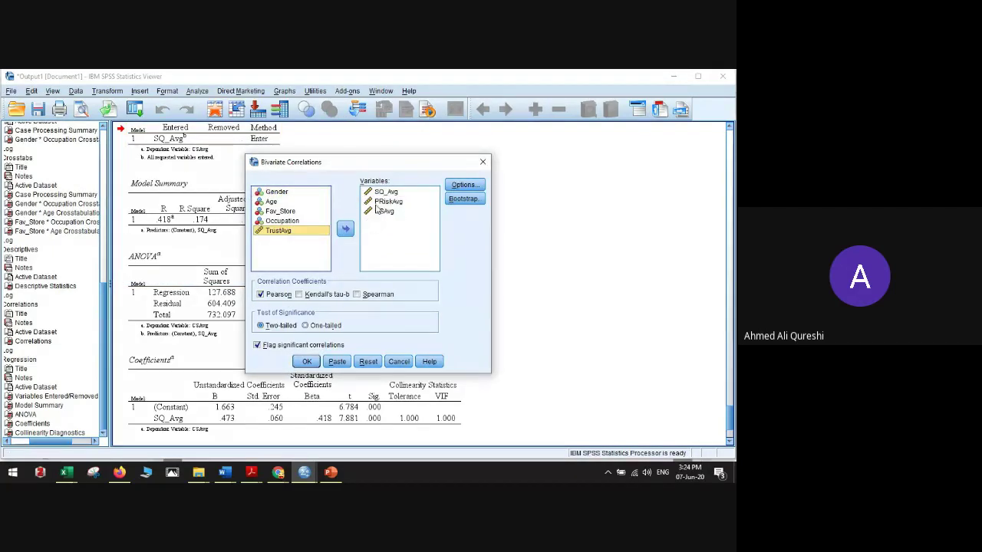
pyautogui.doubleClick(387, 201)
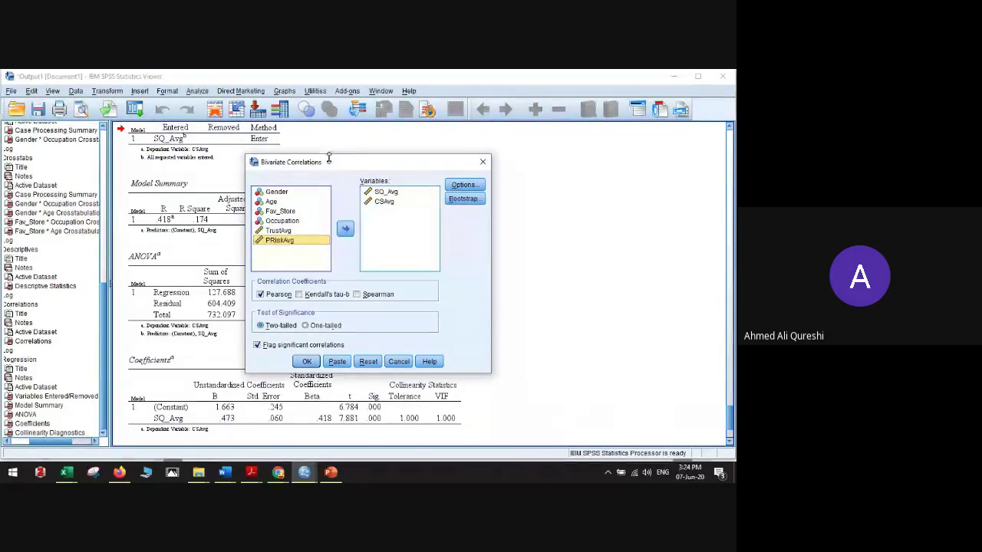
pyautogui.moveTo(329, 162); pyautogui.dragTo(383, 144)
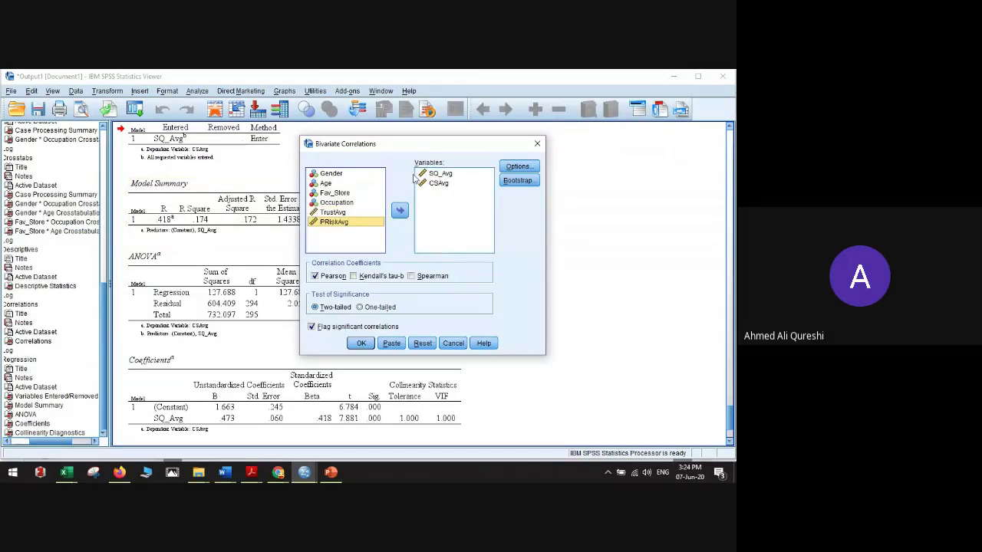
pyautogui.click(361, 342)
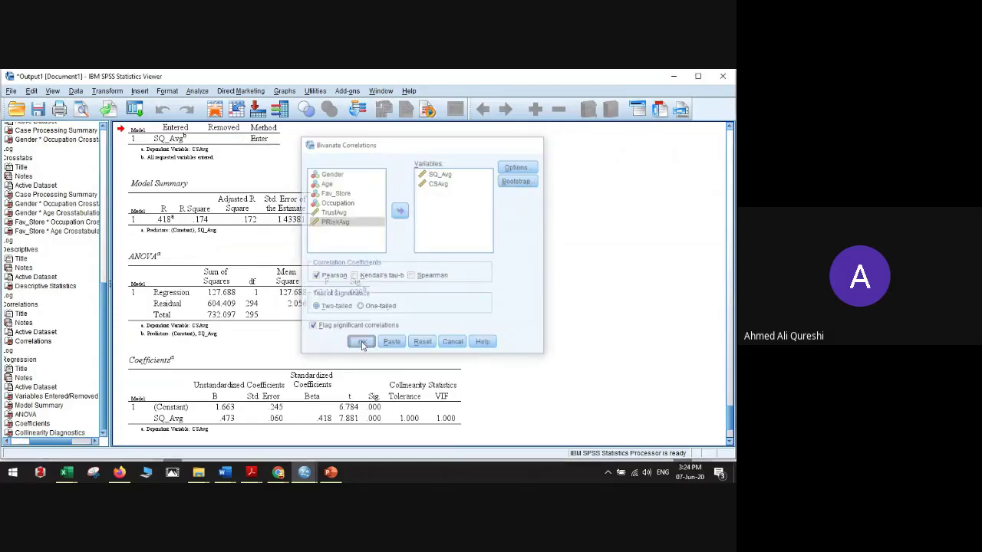
pyautogui.click(268, 344)
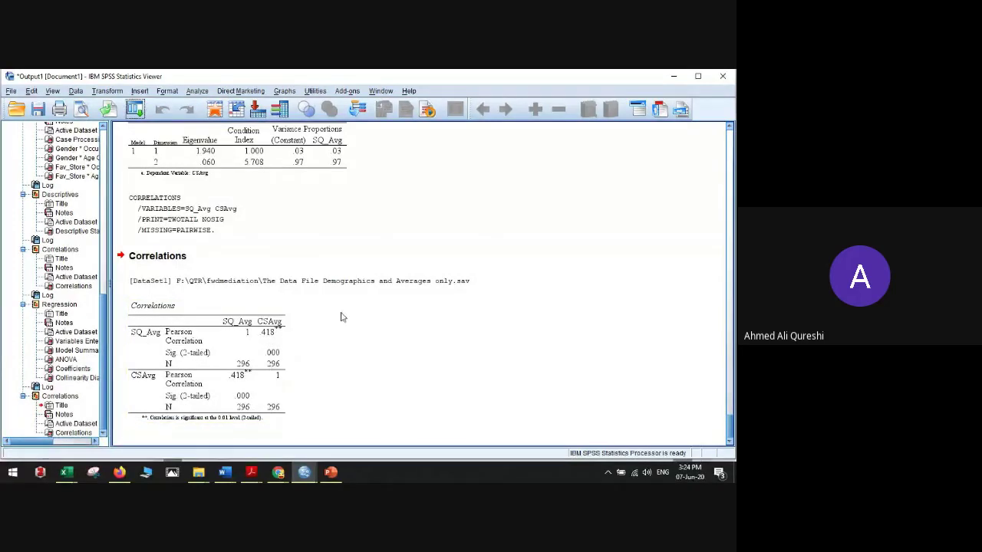
pyautogui.scroll(5, 342, 314)
pyautogui.scroll(-3, 342, 313)
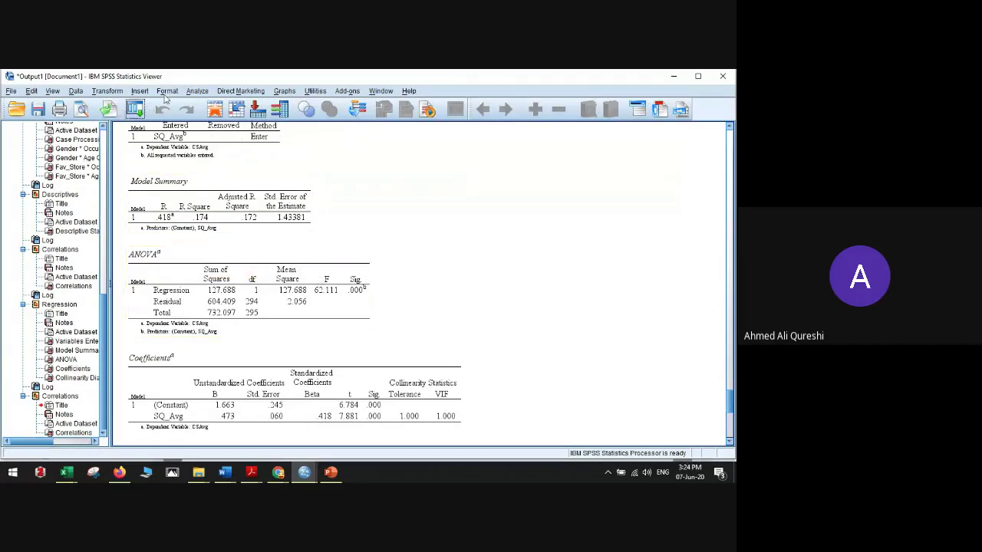
# Step: Run a linear regression with CSAvg as dependent and both SQ_Avg and TrustAvg as independent variables, using the Enter method
pyautogui.click(195, 91)
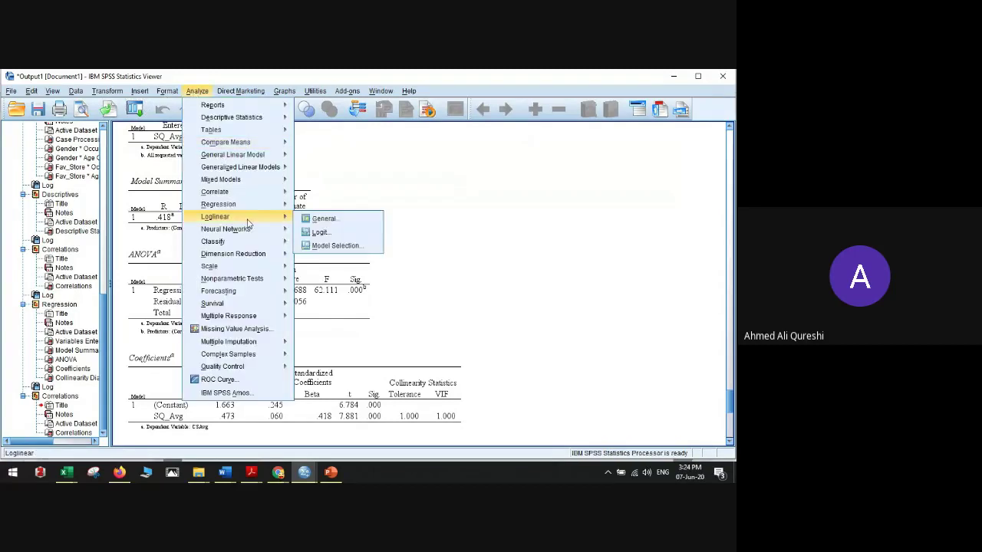
pyautogui.moveTo(258, 204)
pyautogui.click(328, 221)
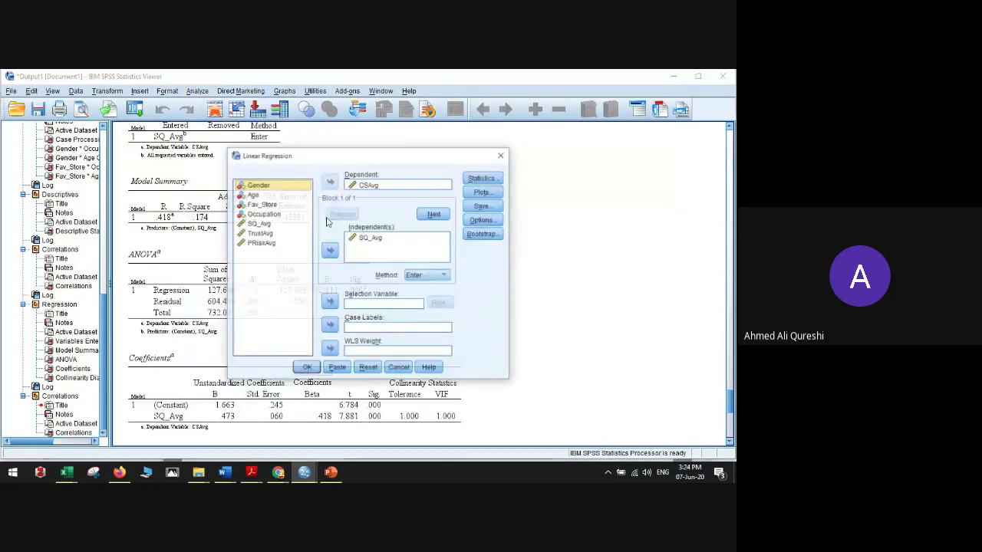
pyautogui.click(368, 240)
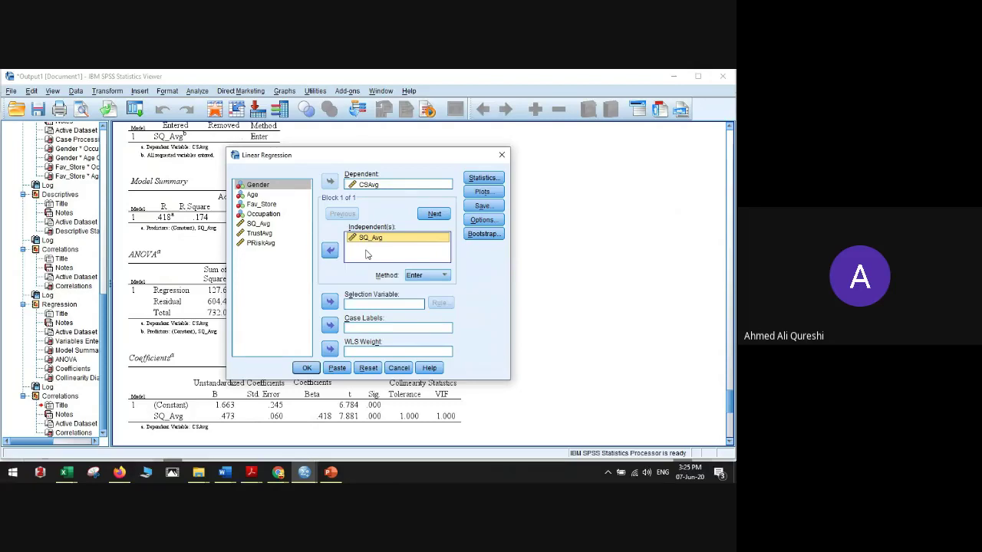
pyautogui.click(261, 233)
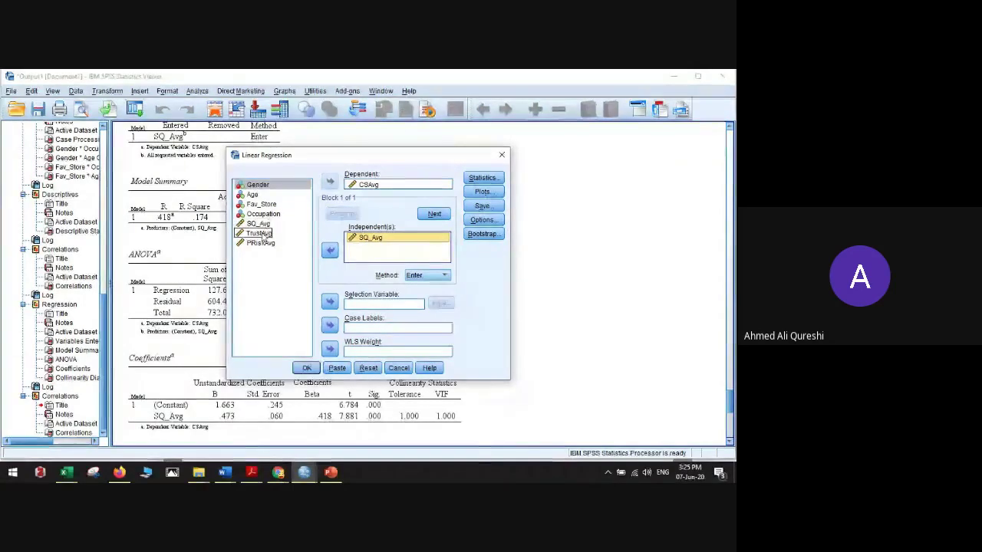
pyautogui.moveTo(262, 239); pyautogui.dragTo(368, 250)
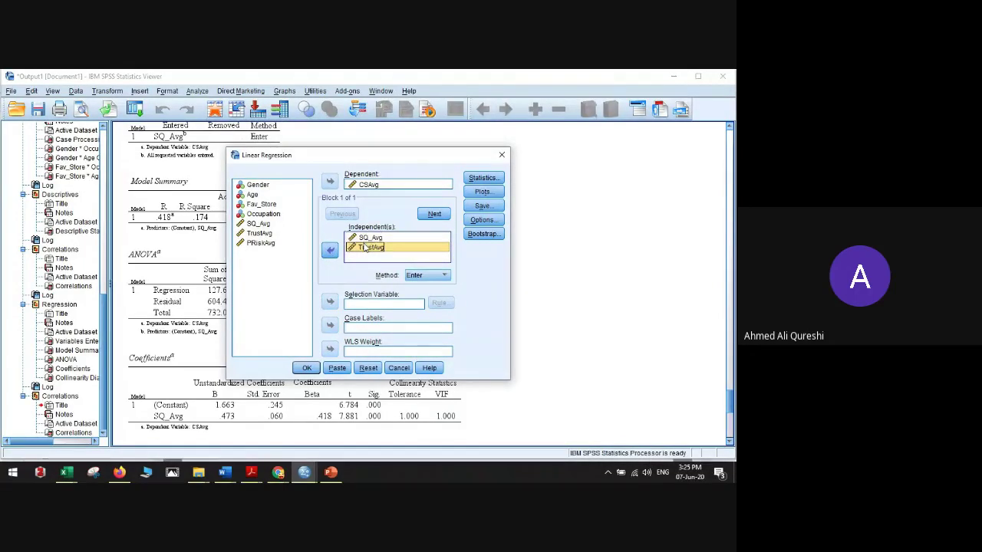
pyautogui.click(330, 251)
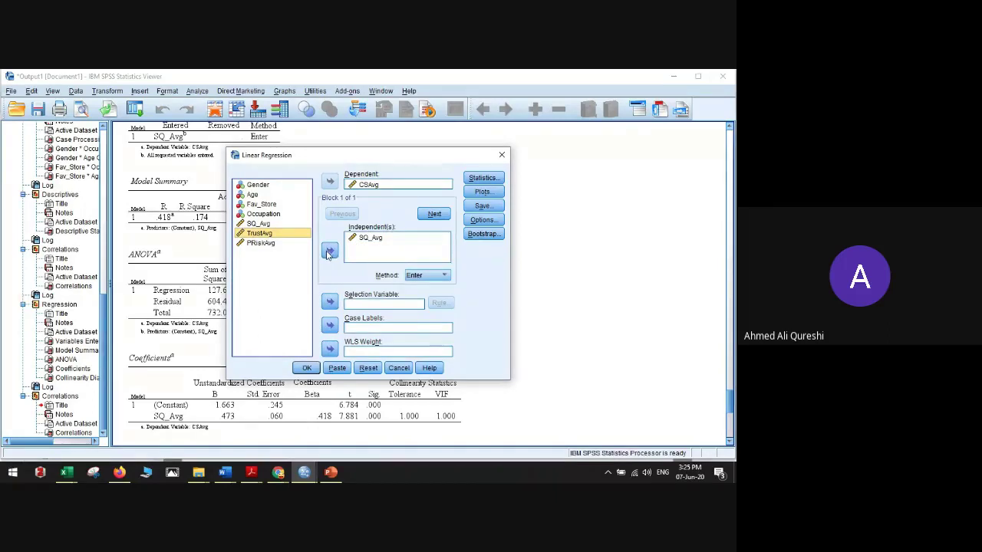
pyautogui.click(329, 253)
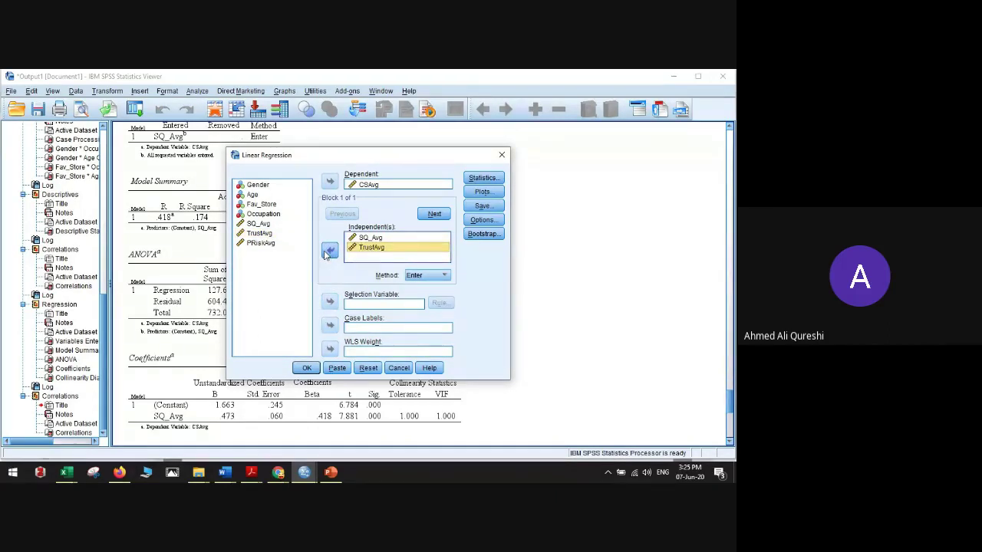
pyautogui.click(306, 368)
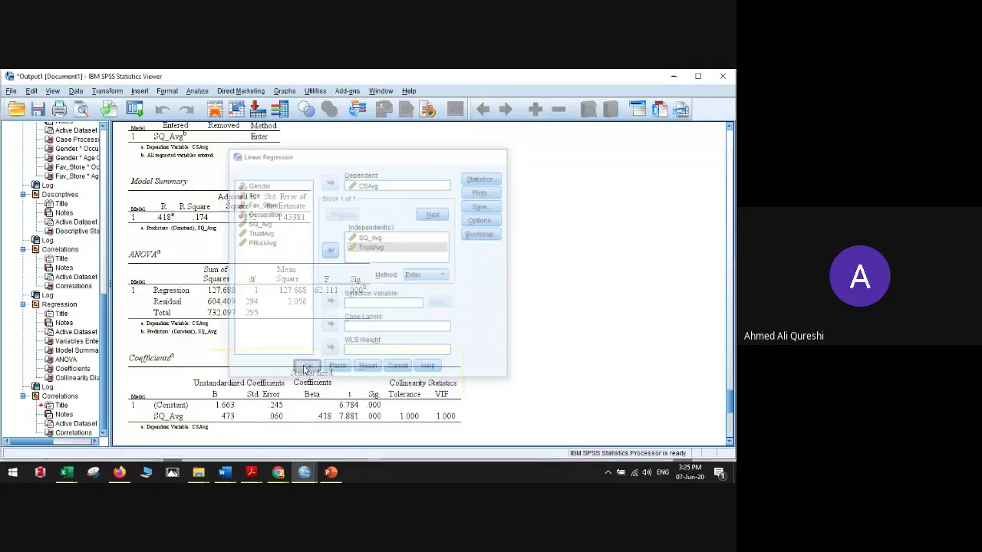
# Step: Examine the two-predictor regression's Model Summary and compare it with the Model Summary of the earlier regression on SQ_Avg alone
pyautogui.scroll(3, 335, 313)
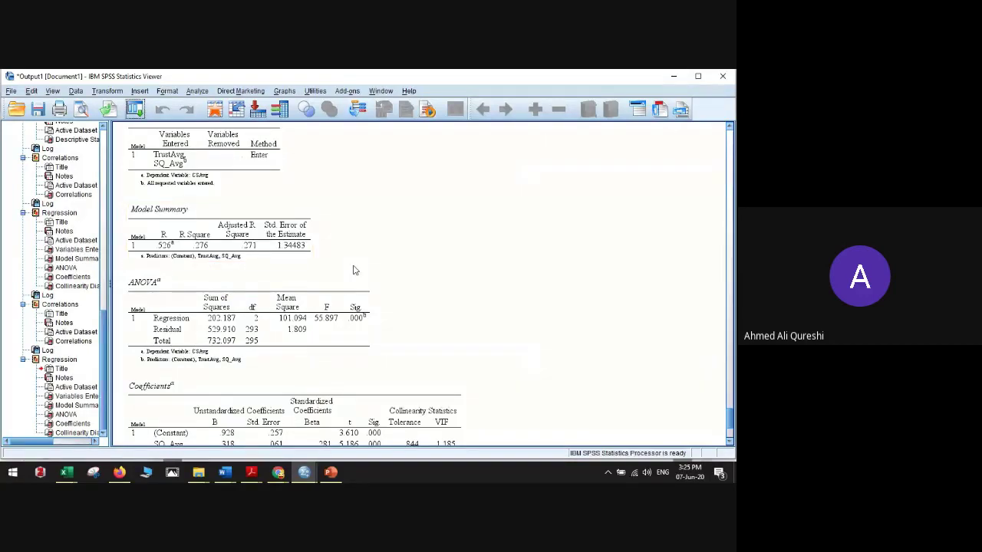
pyautogui.scroll(15, 353, 270)
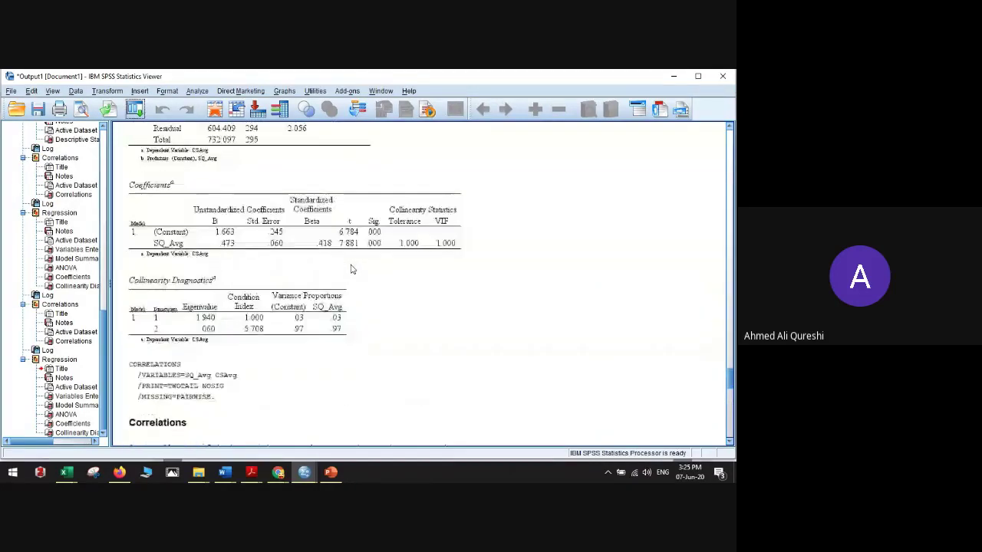
pyautogui.scroll(5, 353, 270)
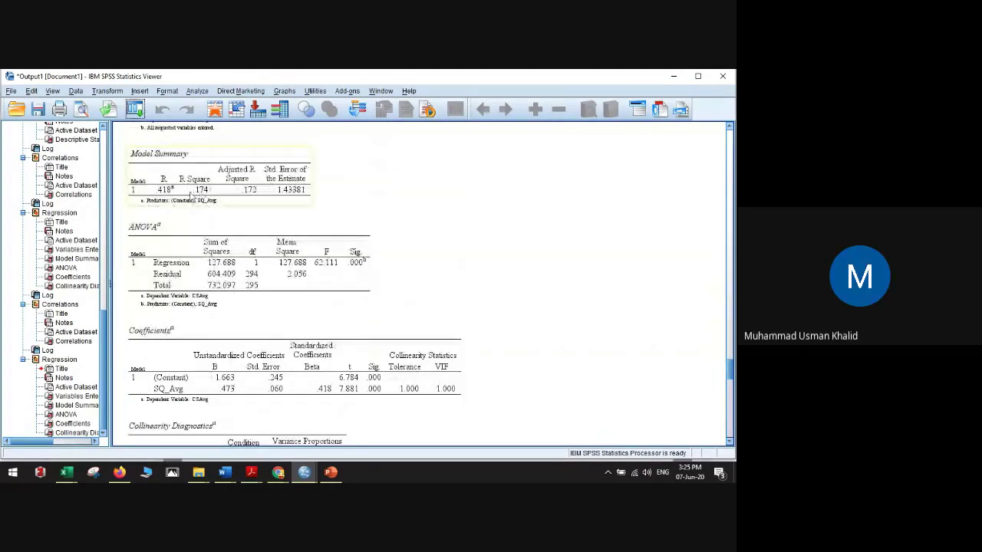
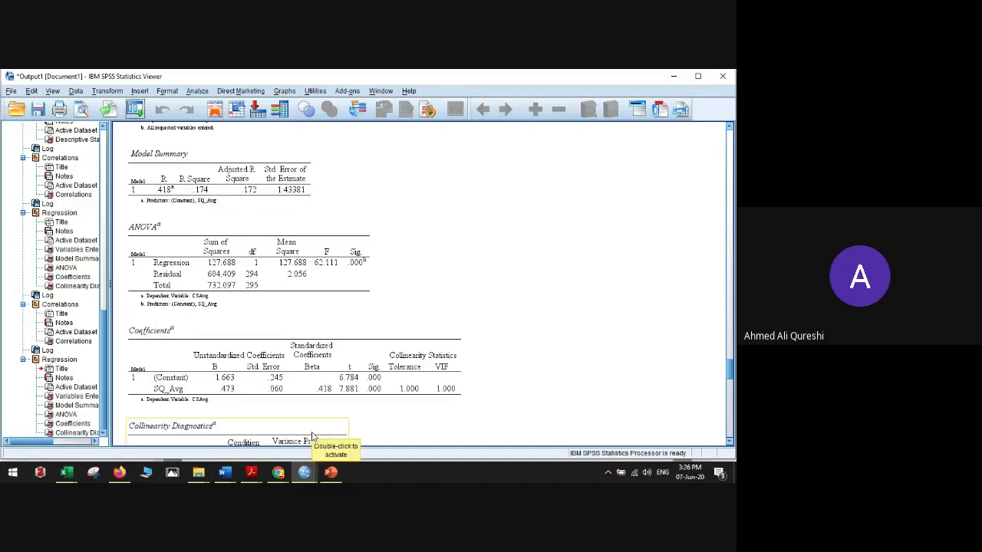
# Step: Switch to the data file's Data Editor and review the dependent and independent variables in the Linear Regression setup without running it
pyautogui.moveTo(310, 475)
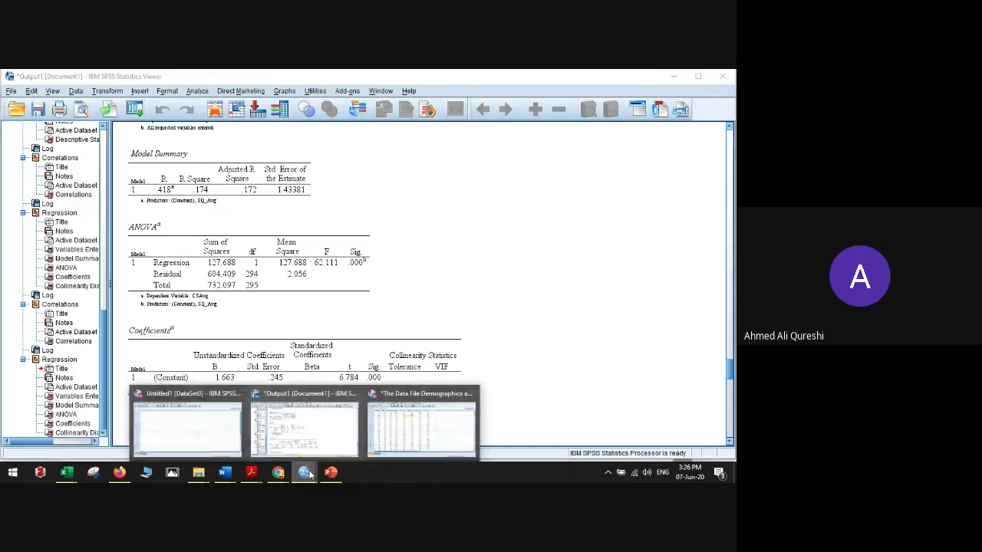
pyautogui.click(398, 438)
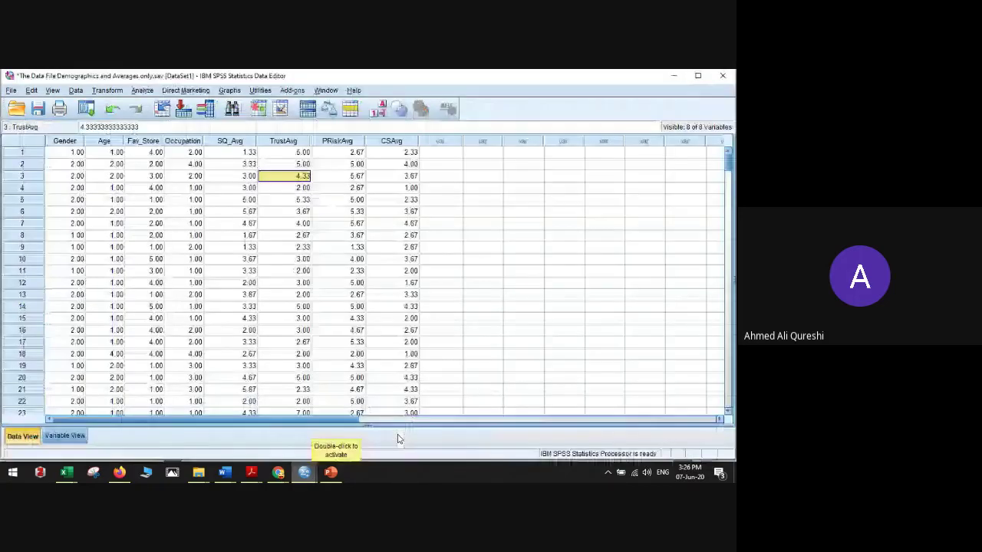
pyautogui.click(93, 112)
pyautogui.click(105, 128)
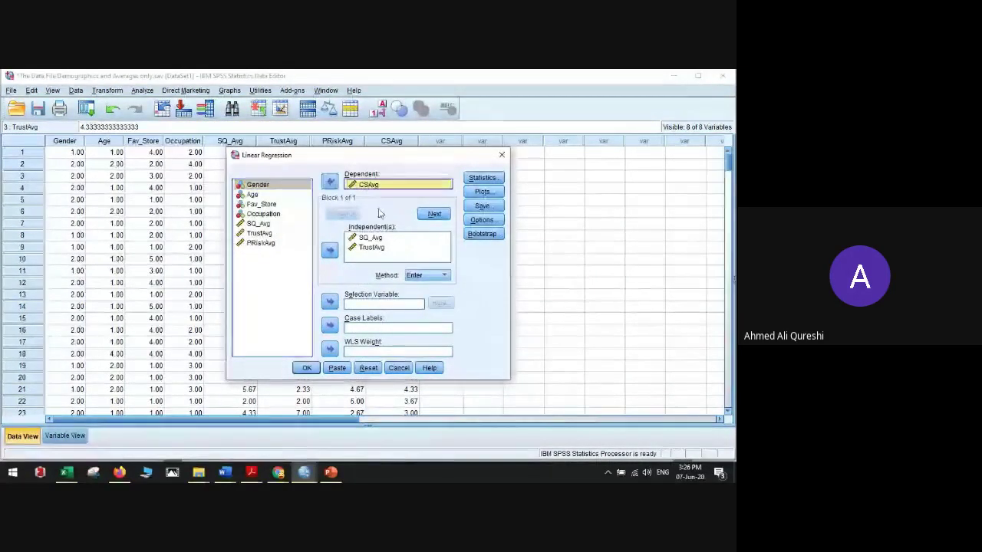
pyautogui.click(376, 237)
pyautogui.click(376, 247)
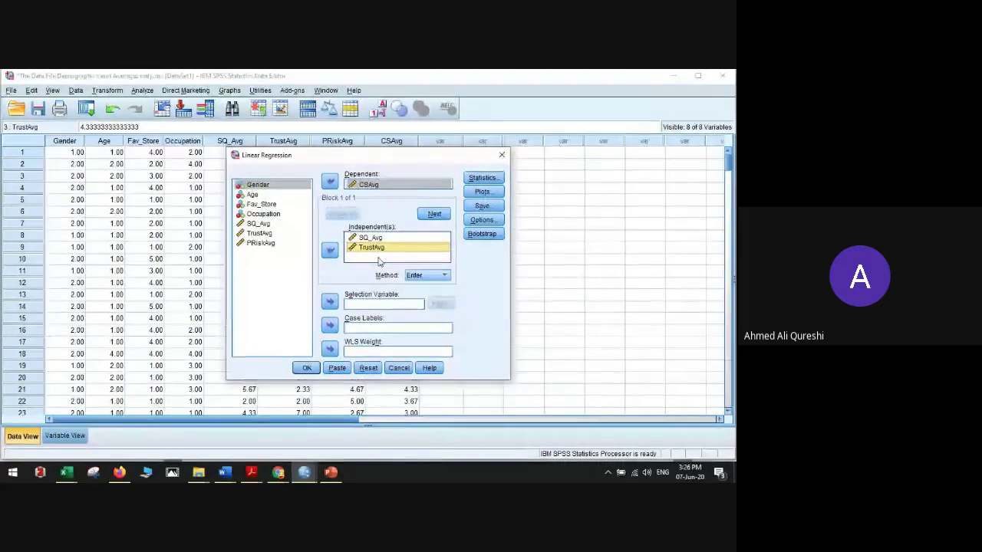
pyautogui.click(366, 184)
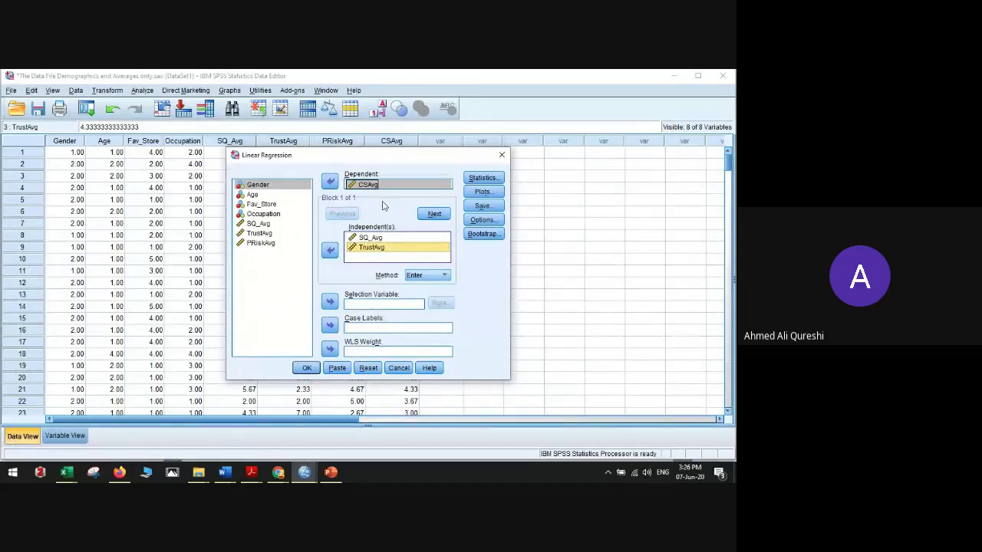
pyautogui.click(398, 368)
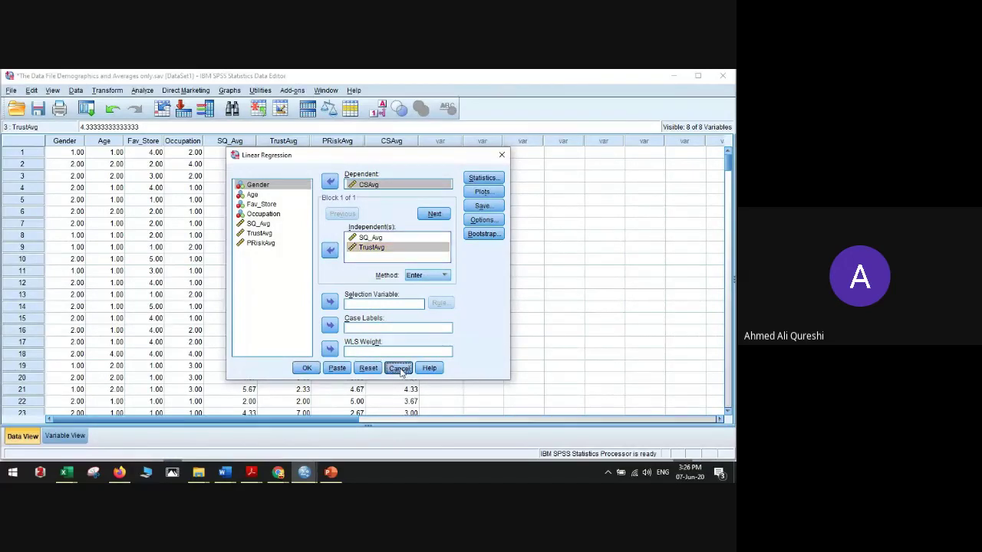
# Step: Look over the SQ_Avg and TrustAvg data values, and return to the output's Model Summary to examine R Square for the SQ_Avg regression
pyautogui.click(297, 283)
pyautogui.click(168, 214)
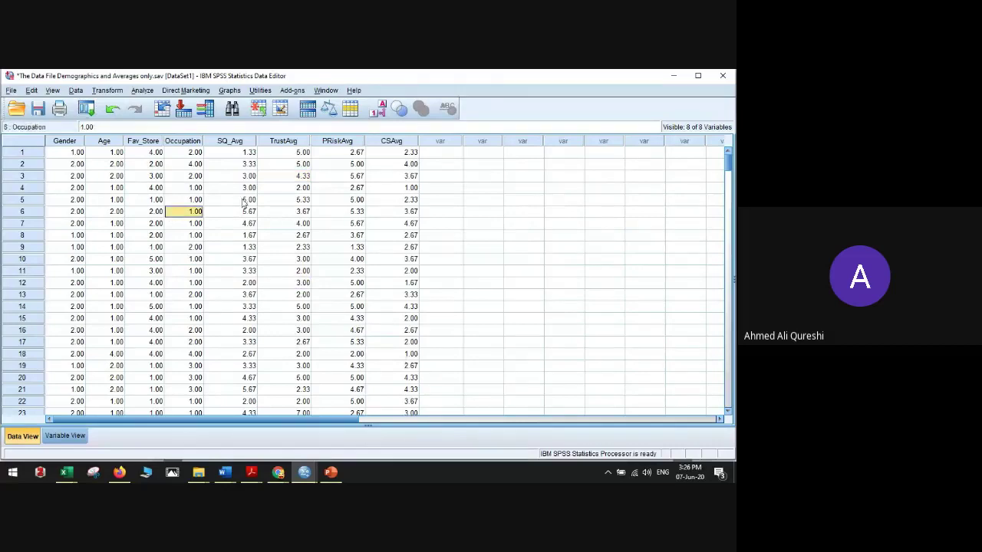
pyautogui.click(275, 220)
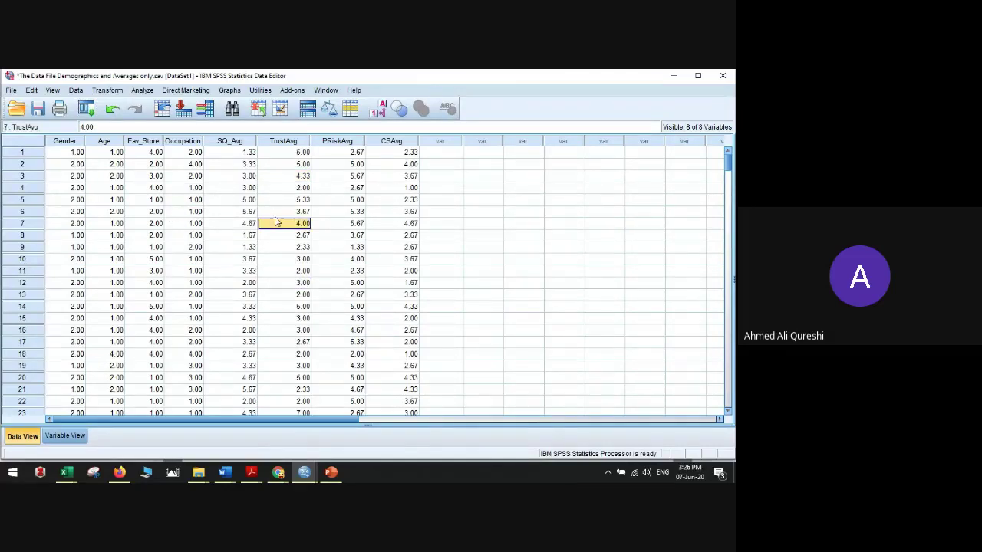
pyautogui.click(224, 203)
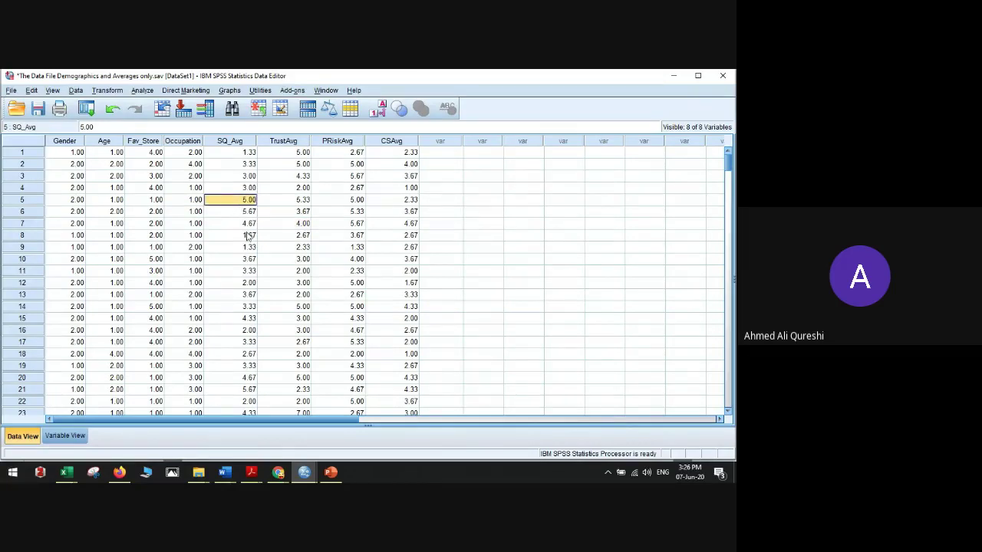
pyautogui.moveTo(304, 471)
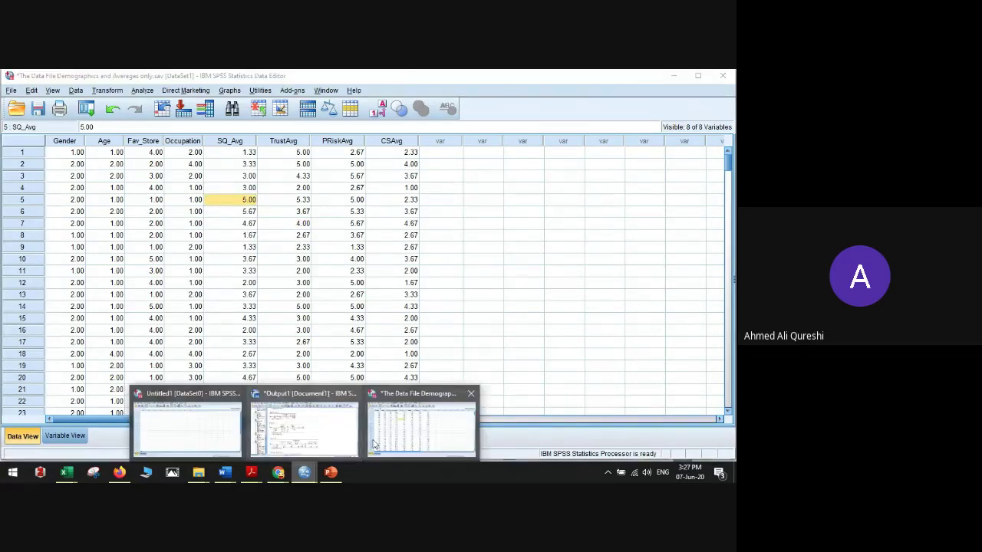
pyautogui.click(328, 437)
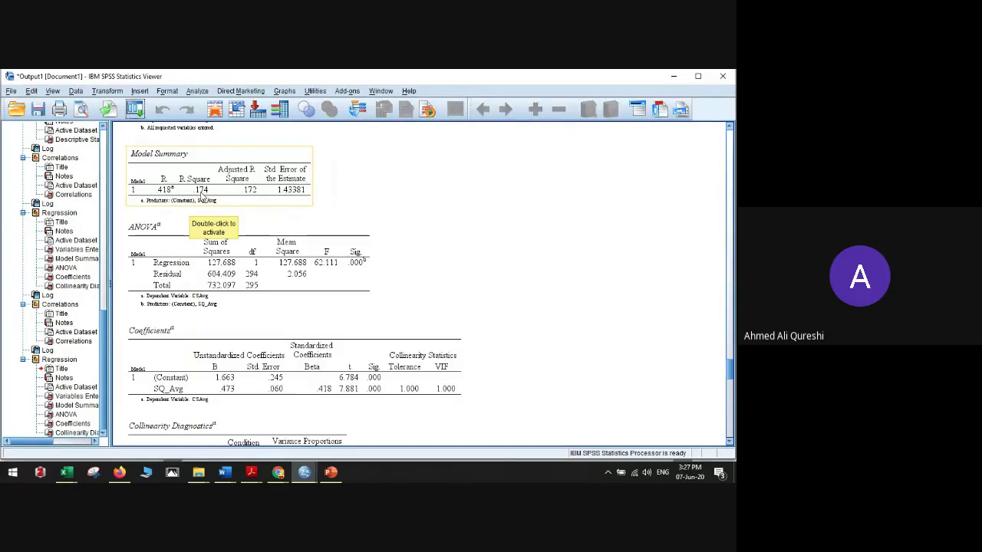
# Step: Switch to Chrome, calculate .418*.418 in a new tab, and return to the SPSS output to compare the product with R Square
pyautogui.click(277, 471)
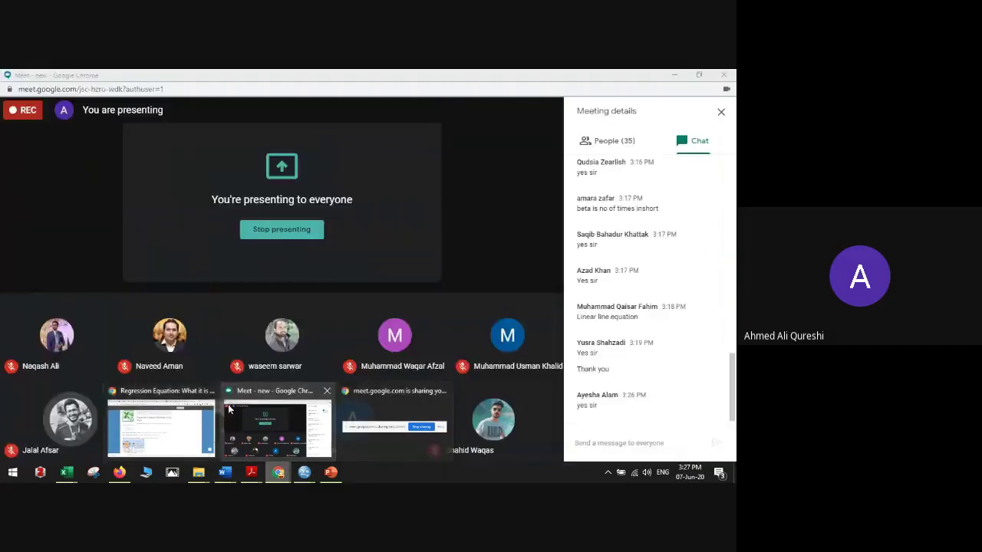
pyautogui.click(276, 418)
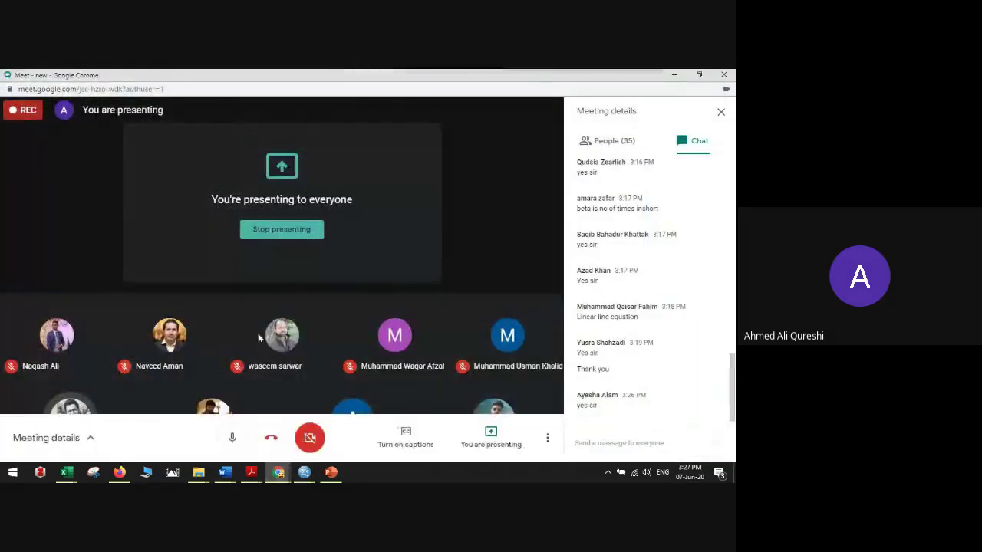
pyautogui.click(277, 472)
pyautogui.click(207, 430)
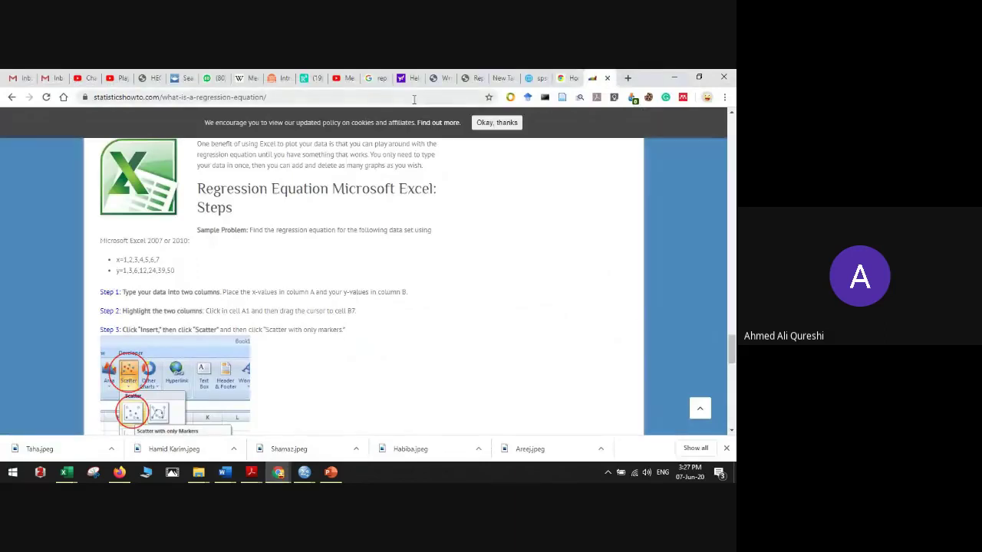
pyautogui.hotkey('ctrl', 't')
pyautogui.click(330, 97)
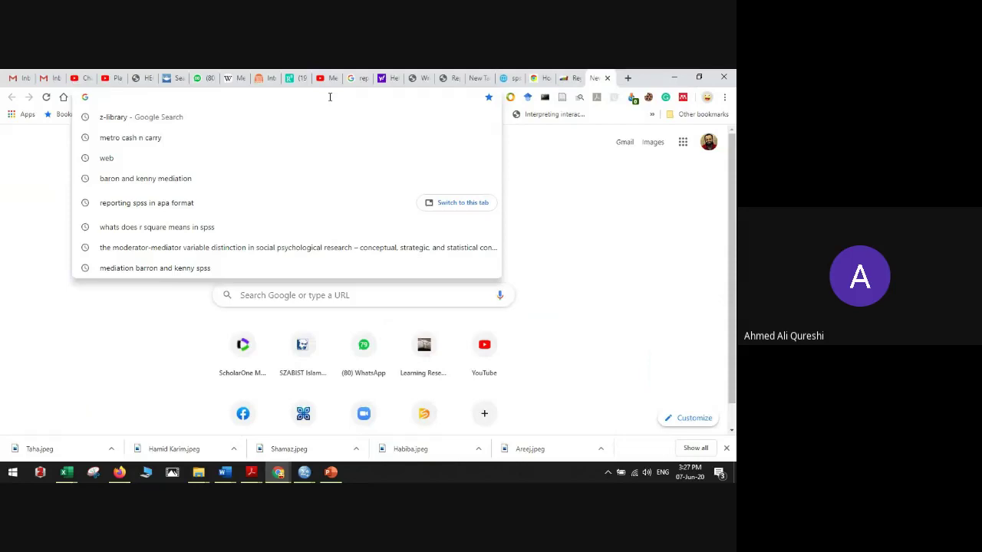
pyautogui.write('.418')
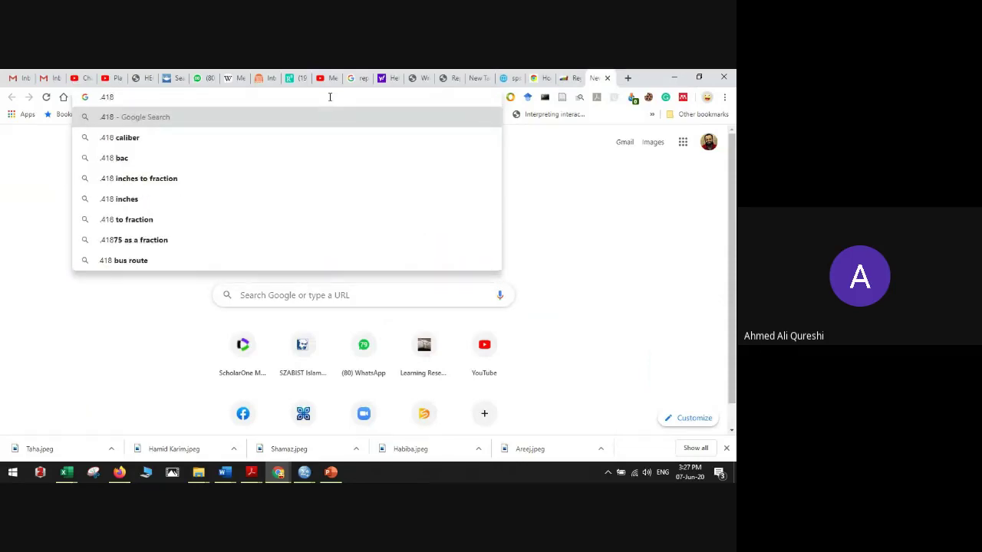
pyautogui.write('*.418')
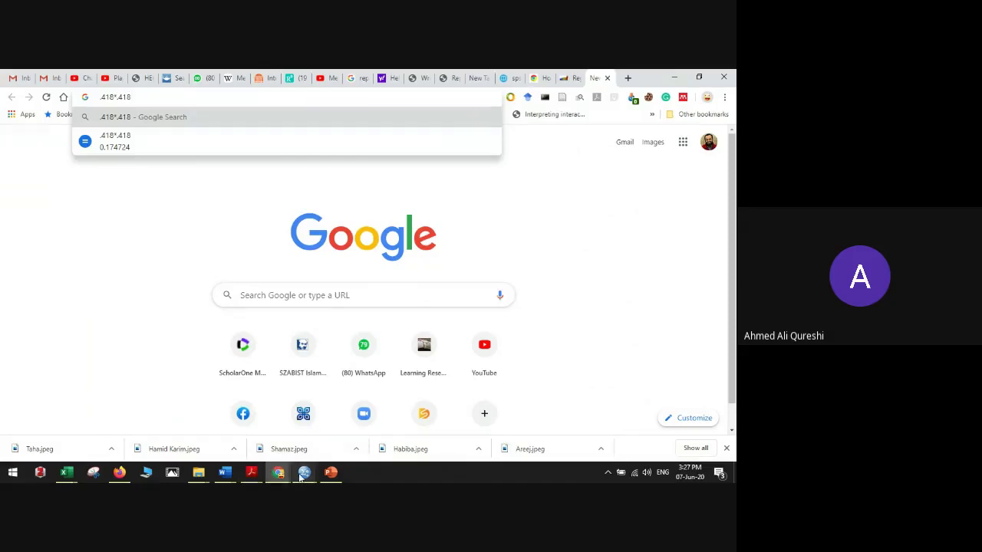
pyautogui.moveTo(303, 474)
pyautogui.click(303, 425)
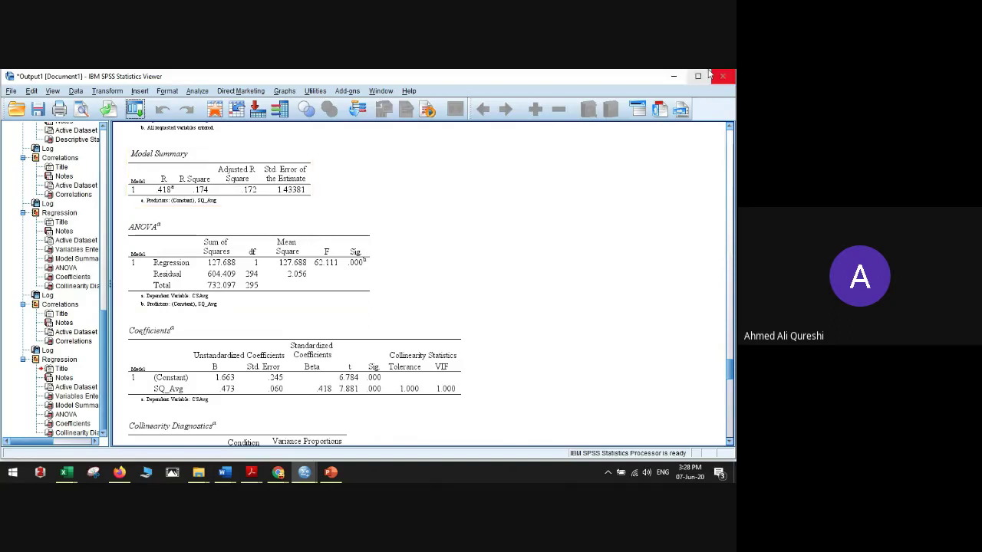
# Step: Calculate .99*.99 in the browser tab as a near-perfect correlation example, and return to the SPSS output's Model Summary
pyautogui.click(677, 75)
pyautogui.click(115, 97)
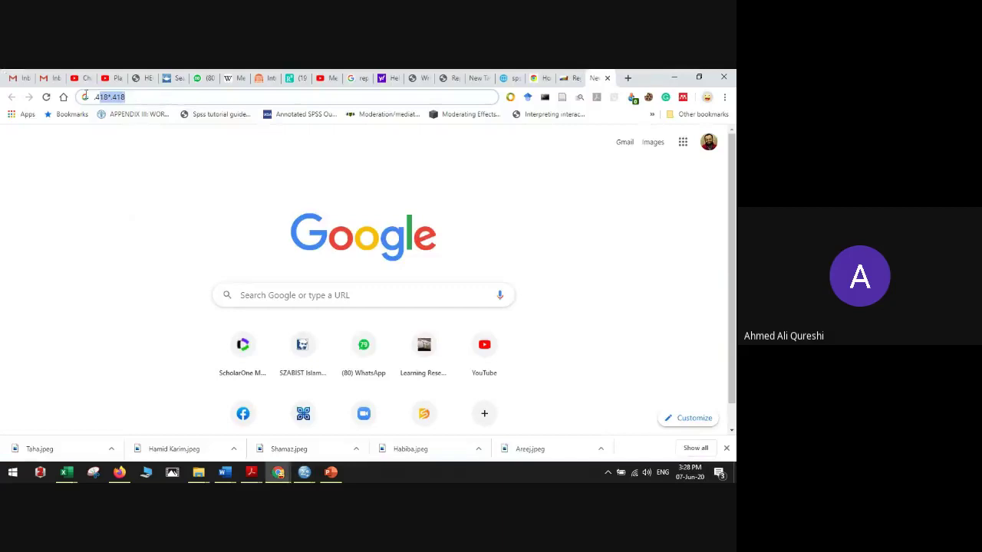
pyautogui.write('.')
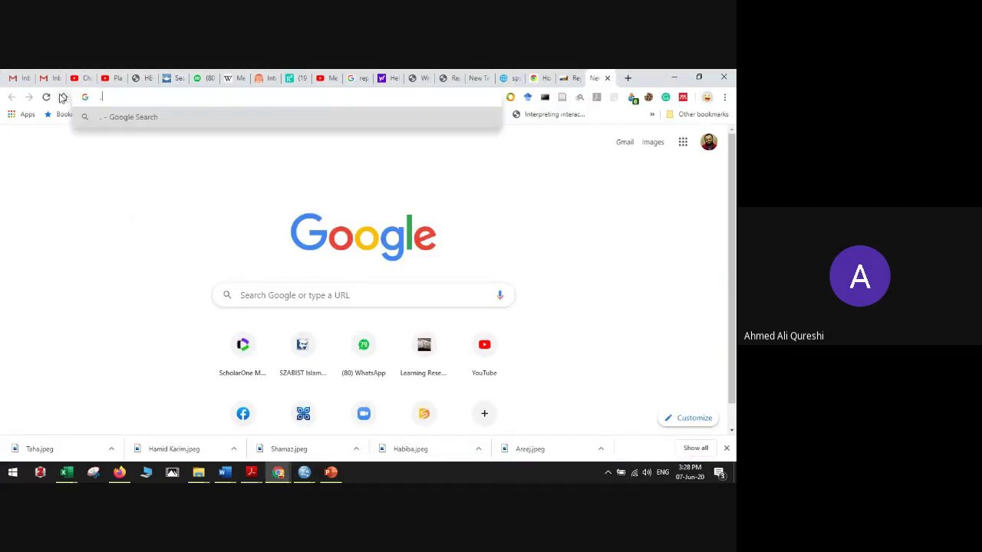
pyautogui.write('99')
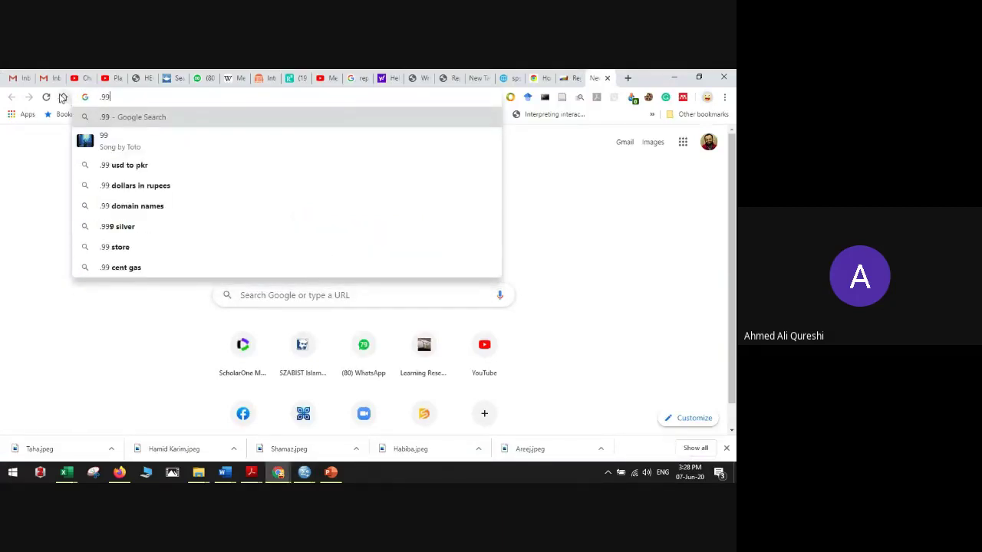
pyautogui.write('*')
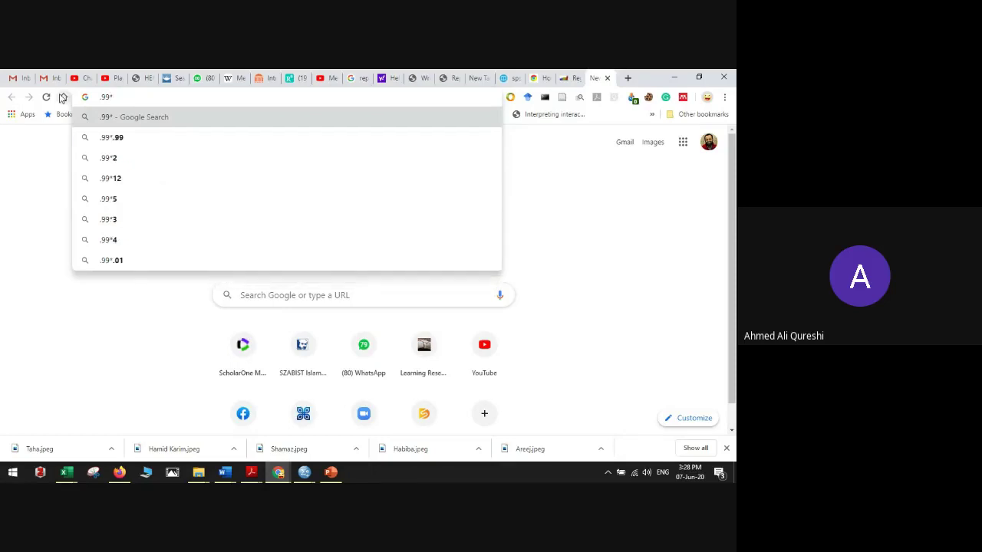
pyautogui.write('.99')
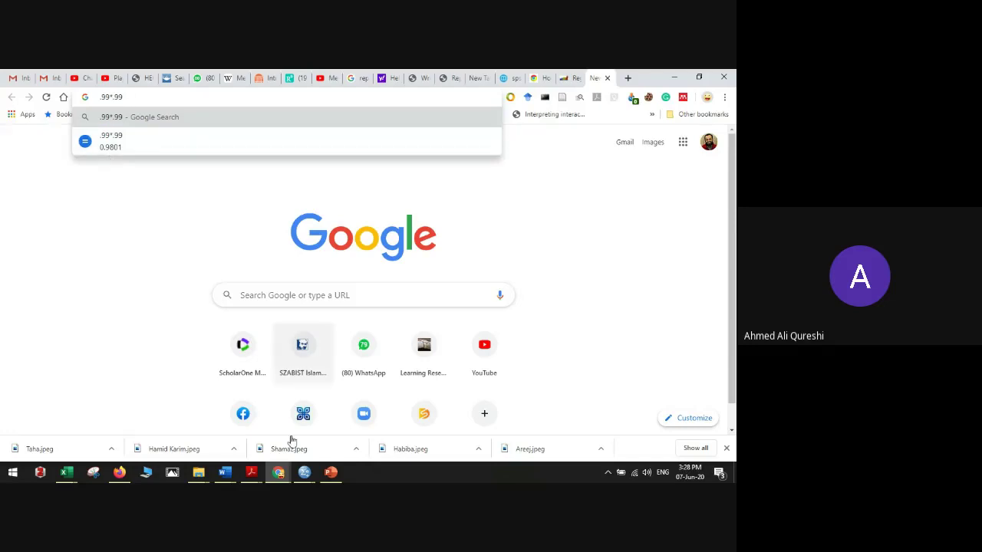
pyautogui.click(252, 472)
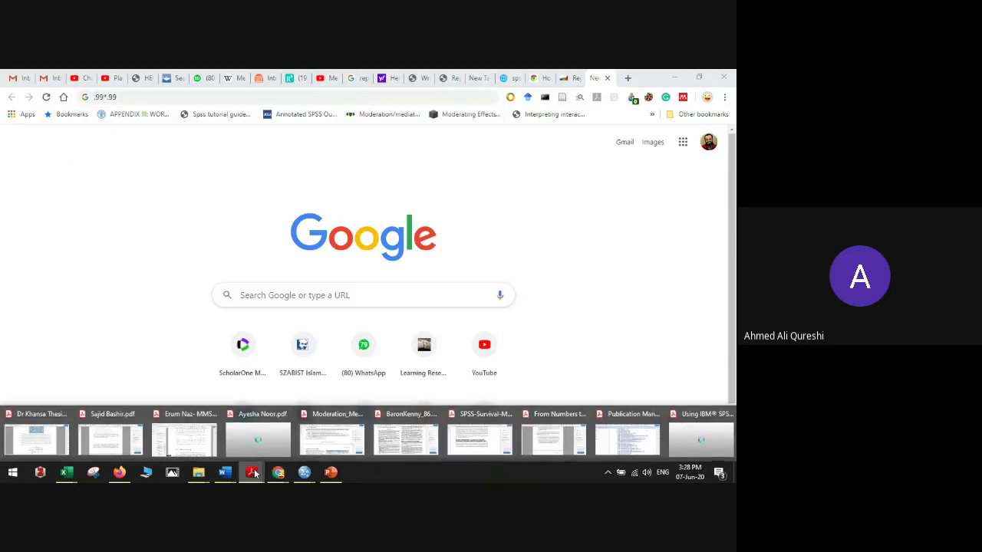
pyautogui.moveTo(305, 472)
pyautogui.click(326, 432)
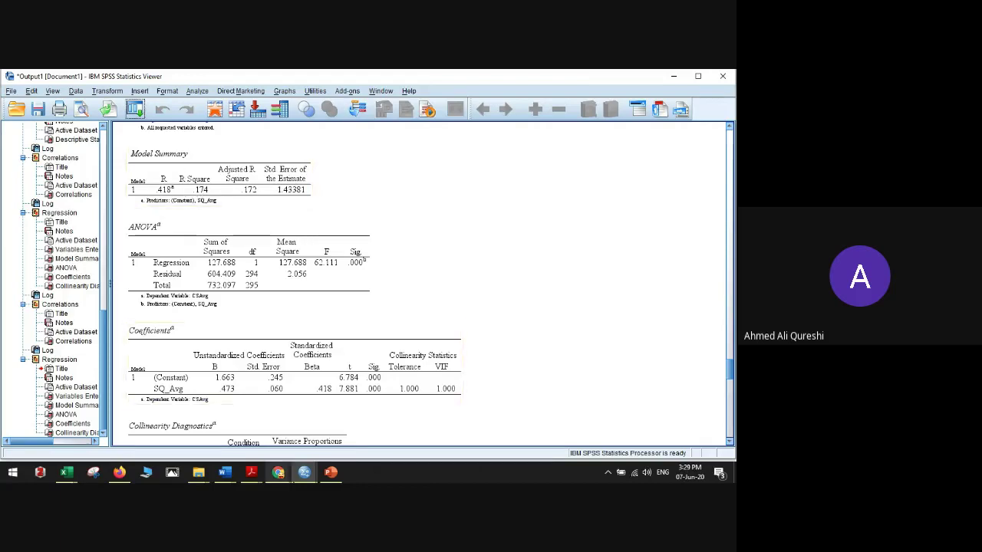
# Step: Read the SPSS textbook's explanation of R and R Square under Figure 20.9, marking the R Square definition, and relate it to the SPSS Model Summary
pyautogui.click(253, 473)
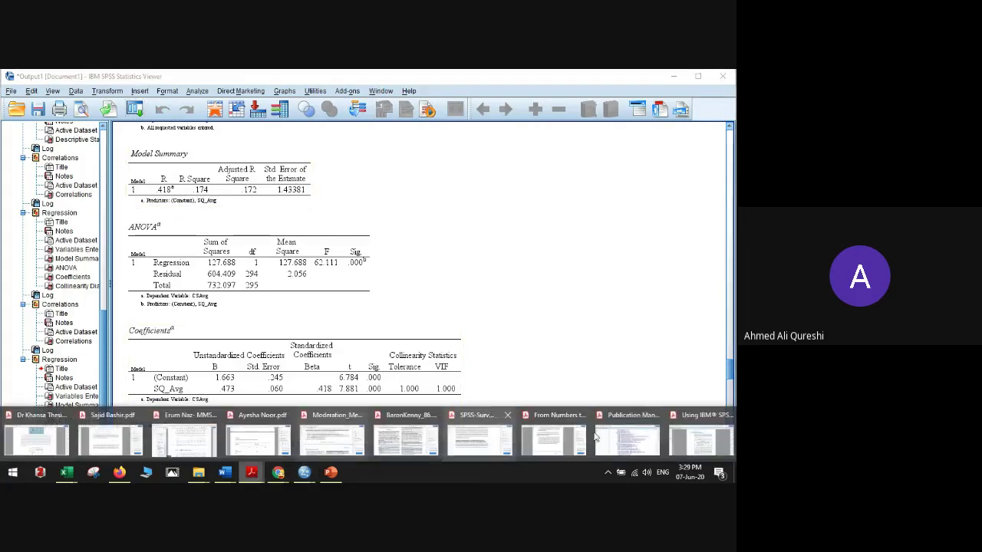
pyautogui.hotkey('alt', 'Tab')
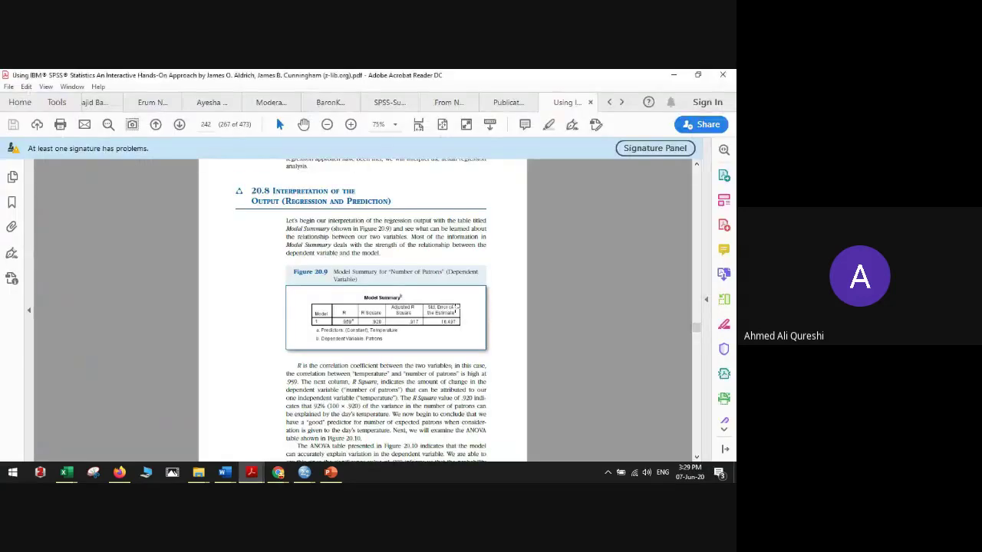
pyautogui.scroll(-1, 457, 304)
pyautogui.scroll(2, 457, 305)
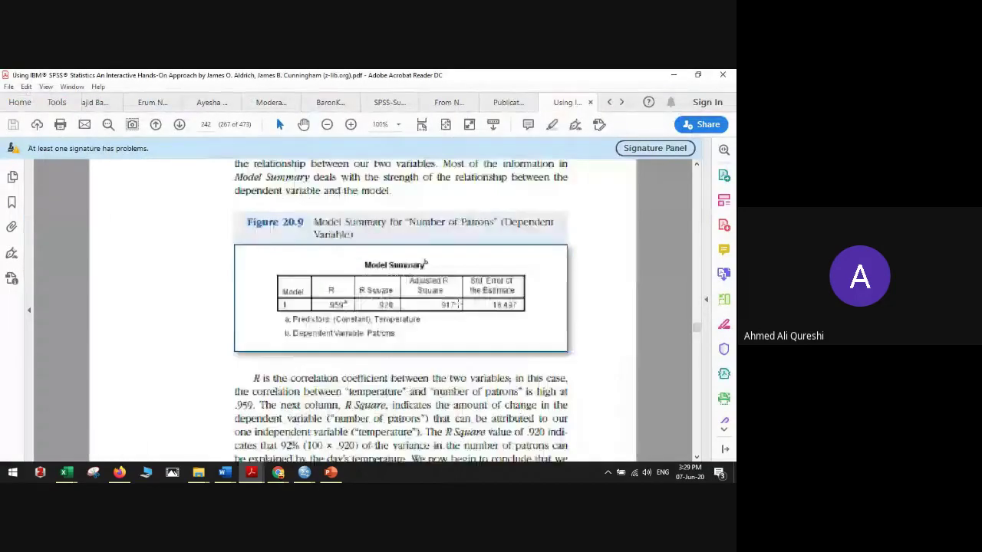
pyautogui.scroll(-1, 461, 313)
pyautogui.scroll(1, 460, 313)
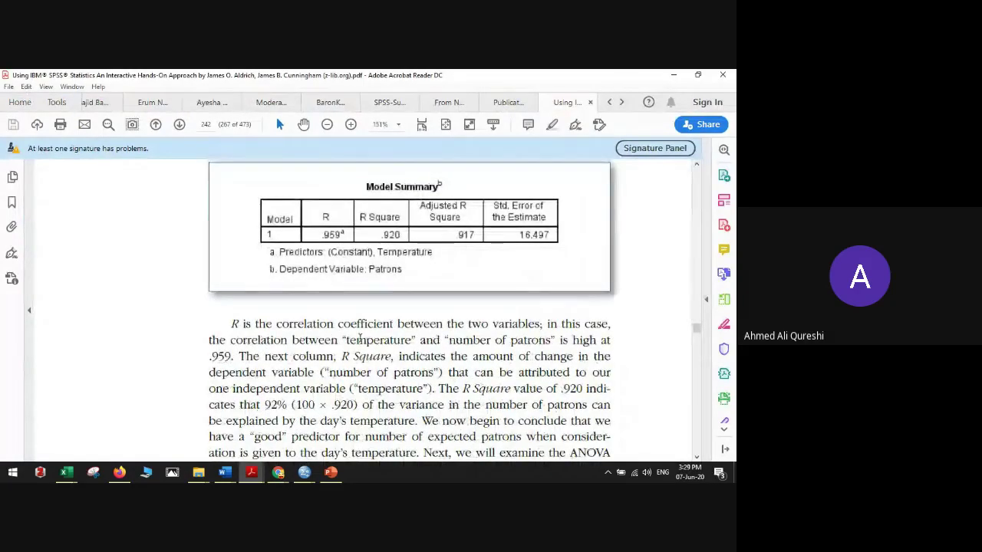
pyautogui.moveTo(211, 358); pyautogui.dragTo(238, 358)
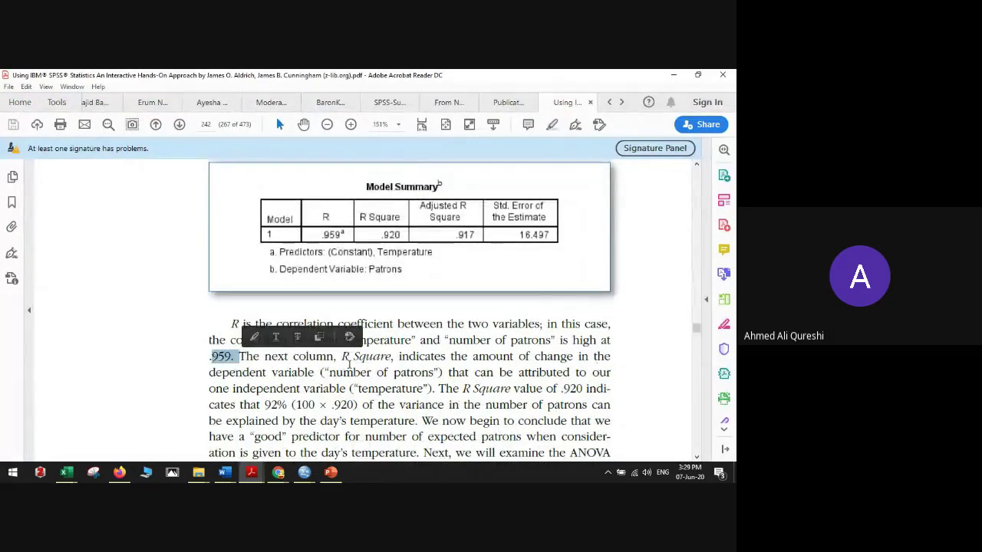
pyautogui.moveTo(342, 357); pyautogui.dragTo(329, 388)
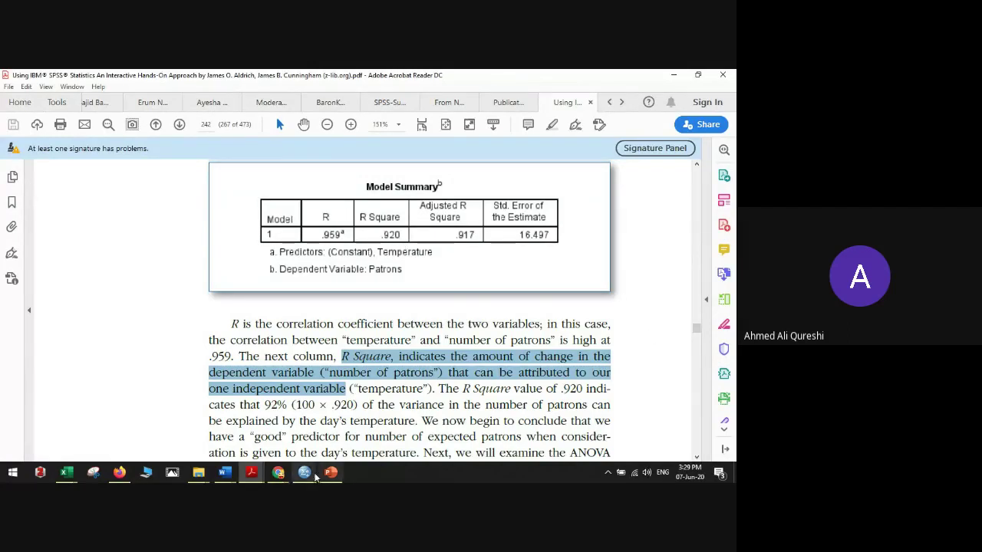
pyautogui.moveTo(313, 474)
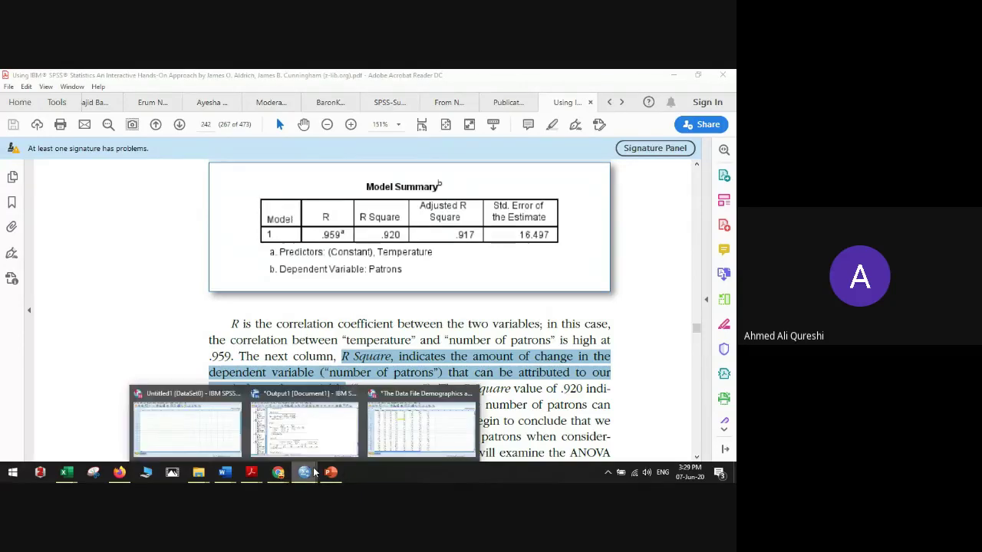
pyautogui.click(304, 426)
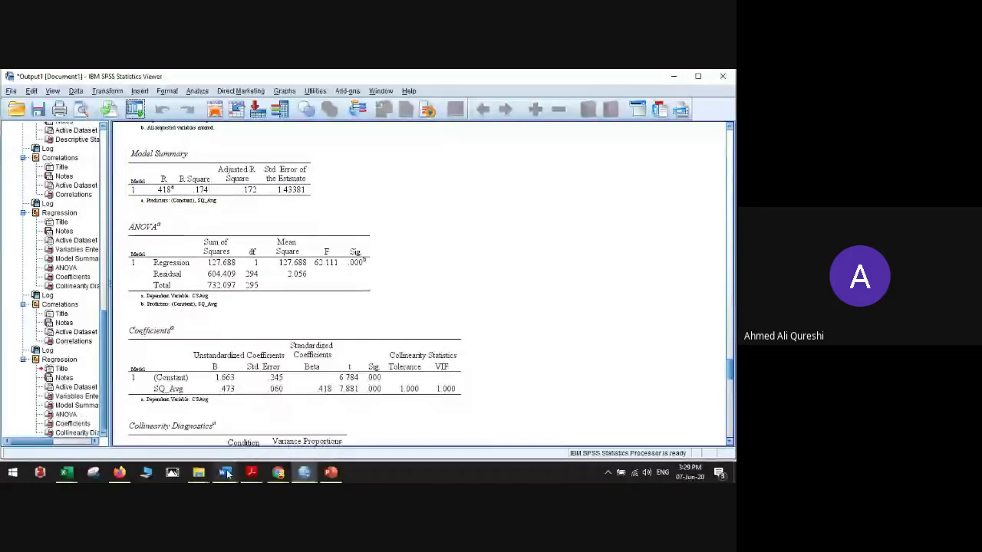
# Step: Switch to the Word regression notes, add "17.4% of the variance in project success is caused by PMEI" above "PS = 2 + 1*6", and select that line
pyautogui.moveTo(228, 474)
pyautogui.click(313, 445)
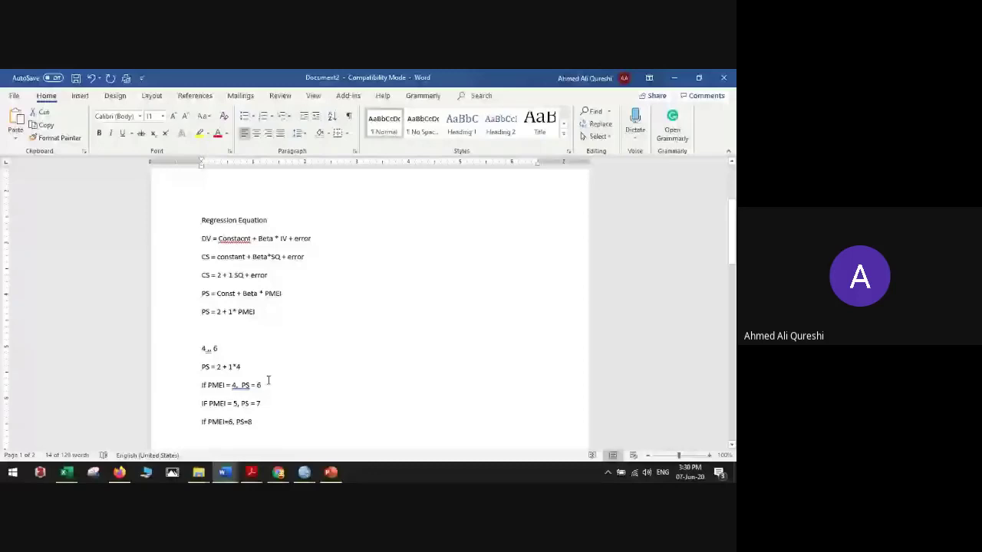
pyautogui.click(340, 420)
pyautogui.scroll(-3, 297, 375)
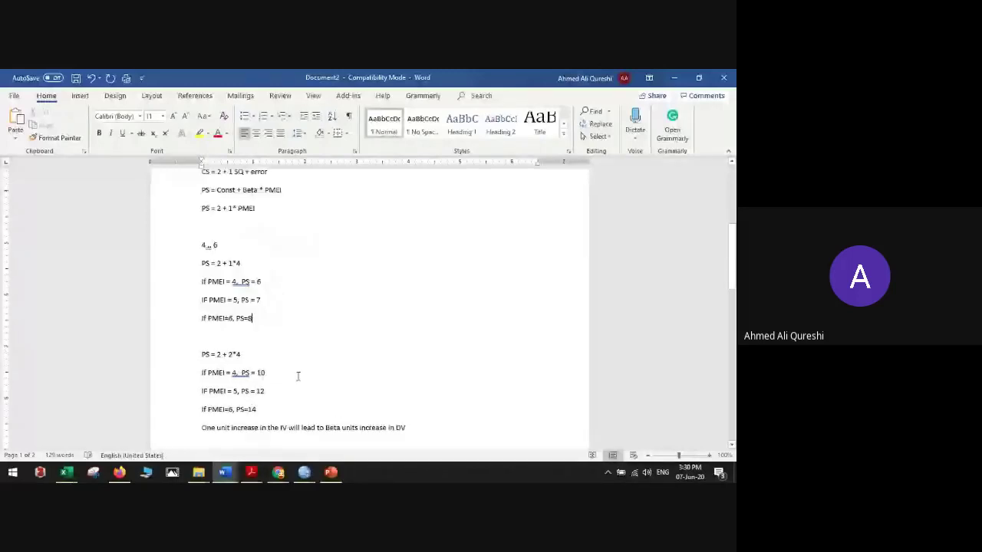
pyautogui.scroll(-3, 298, 375)
pyautogui.click(282, 351)
pyautogui.click(428, 358)
pyautogui.press('Return')
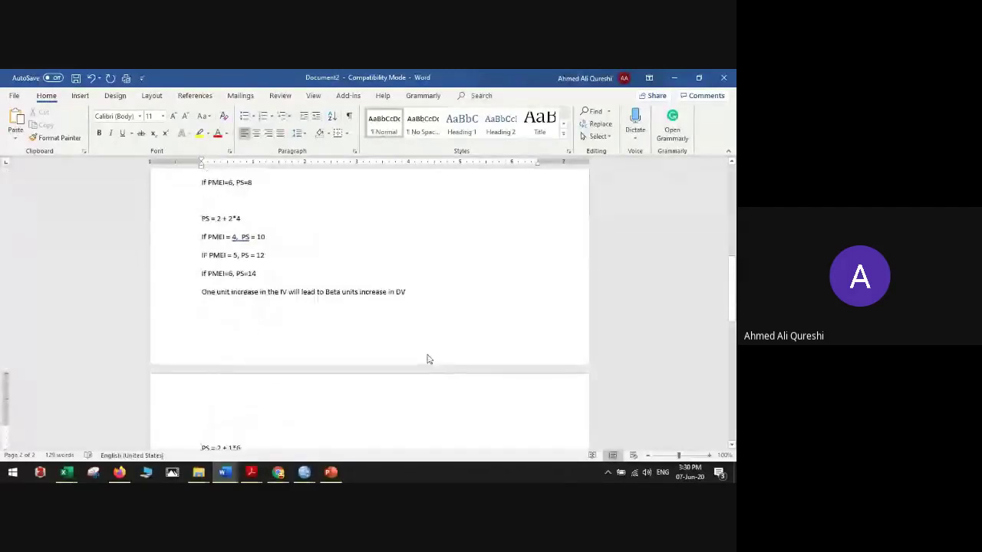
pyautogui.write('1')
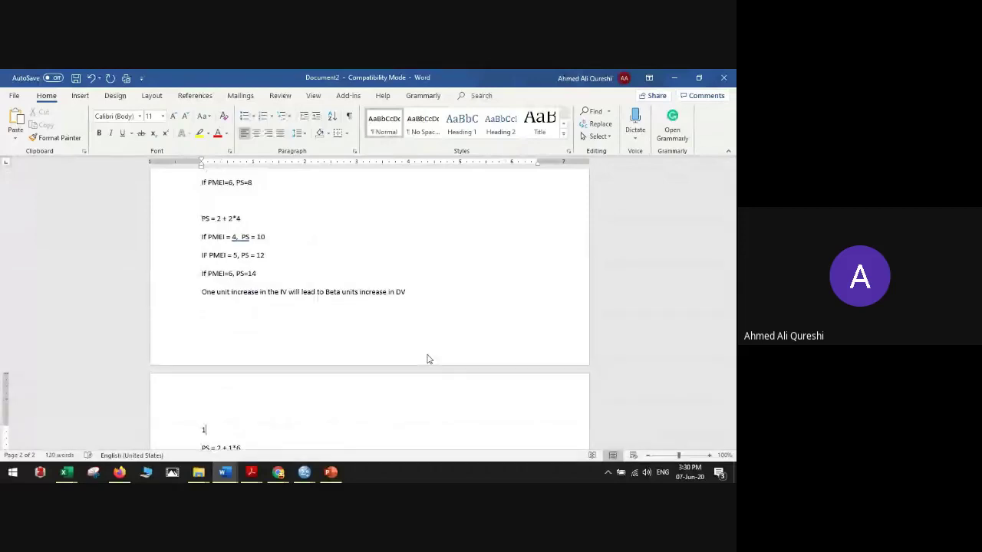
pyautogui.write('7')
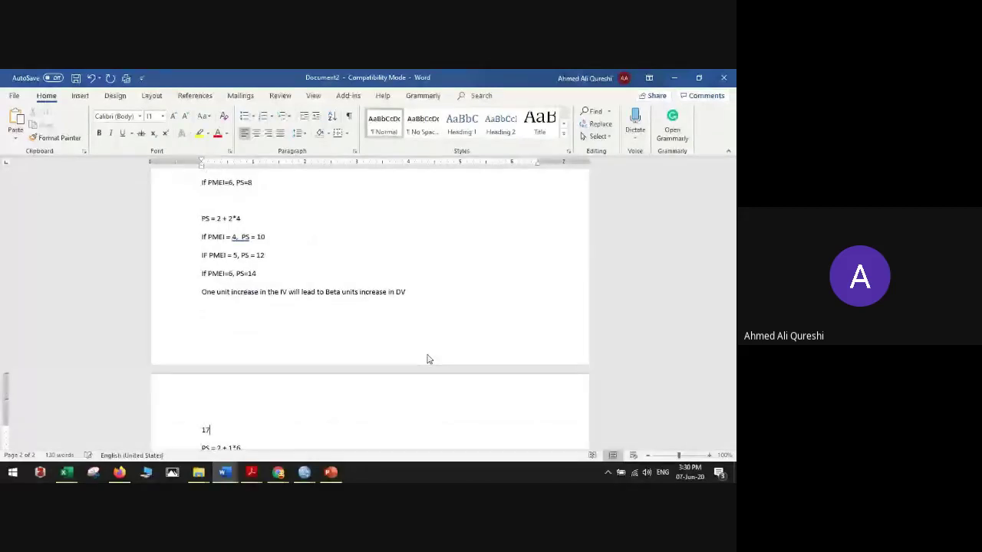
pyautogui.write('.4% of the variance in project')
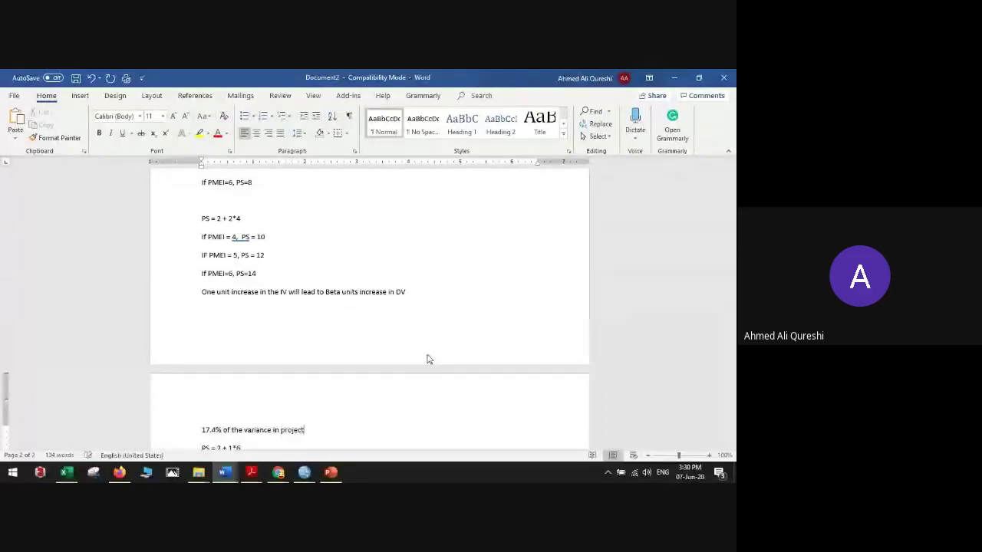
pyautogui.write(' success is caused by')
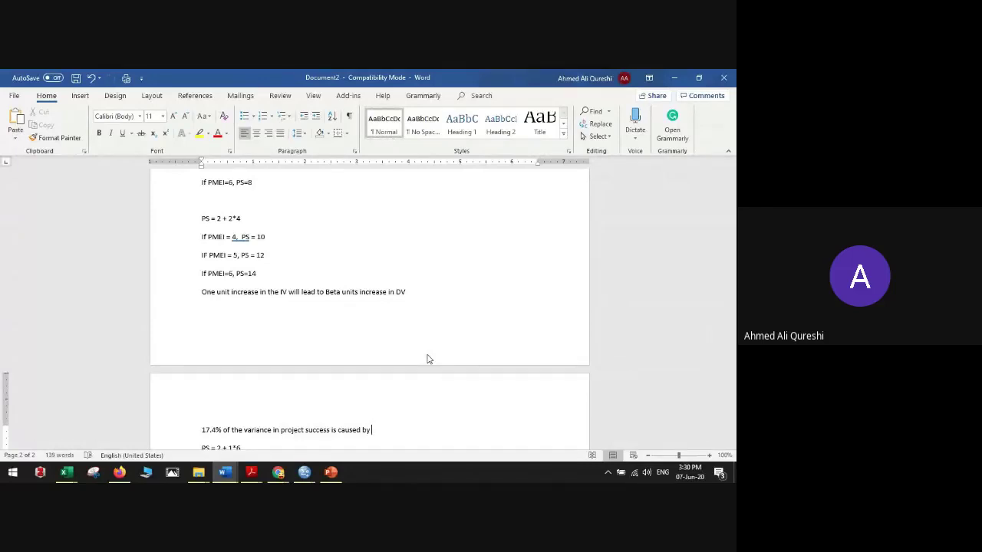
pyautogui.write('PMEI')
pyautogui.press('Return')
pyautogui.press('Return')
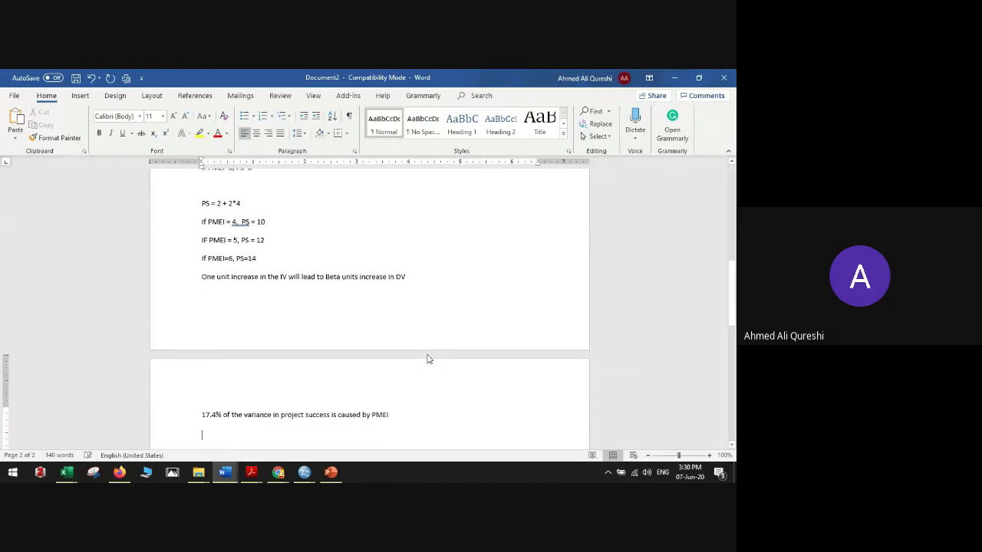
pyautogui.press('Up')
pyautogui.hotkey('shift', 'Up')
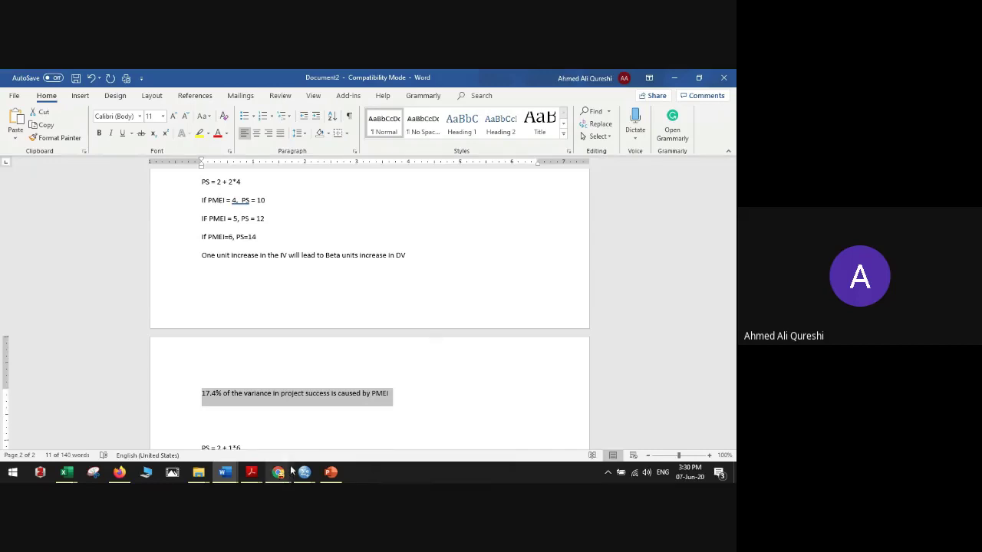
# Step: Switch to the thesis PDFs in Acrobat Reader and review Table 4.3, the hierarchical regression analysis for determinants of organizational cynicism
pyautogui.click(254, 471)
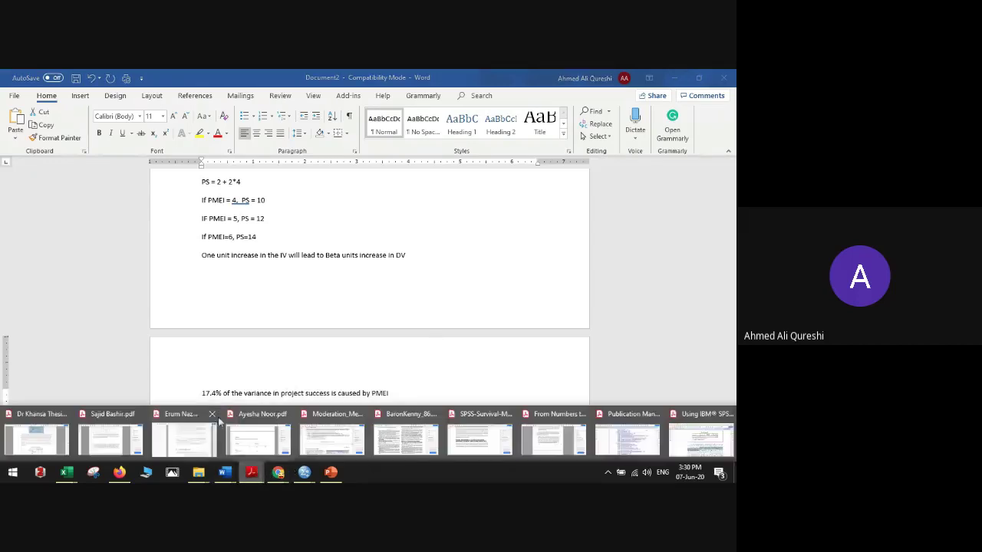
pyautogui.click(186, 428)
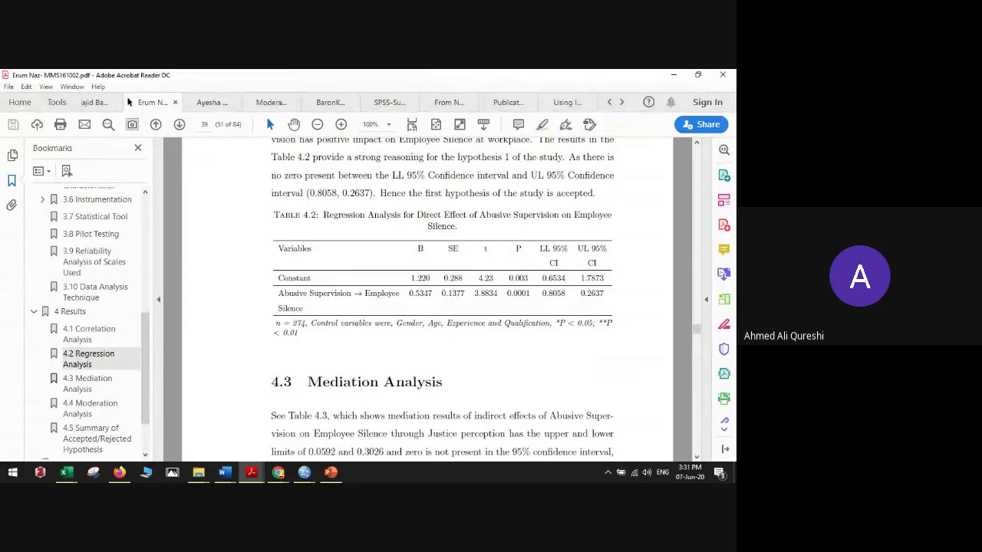
pyautogui.click(107, 102)
pyautogui.scroll(3, 375, 265)
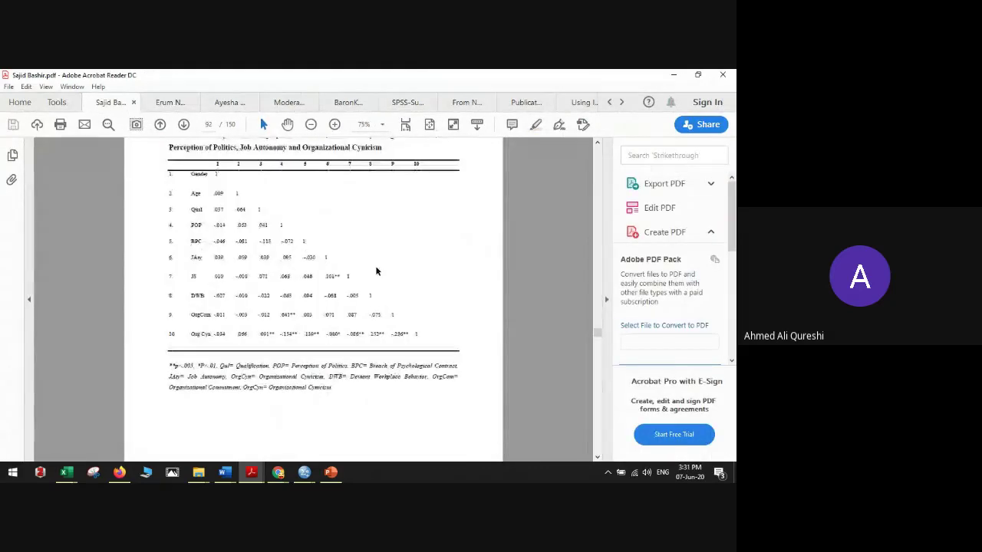
pyautogui.scroll(-5, 375, 271)
pyautogui.scroll(10, 376, 271)
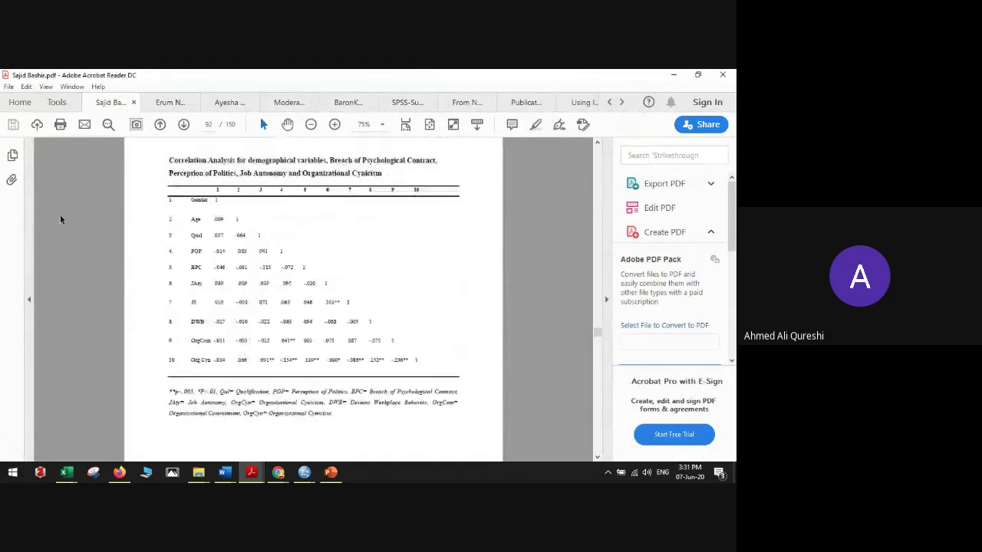
pyautogui.scroll(-15, 313, 279)
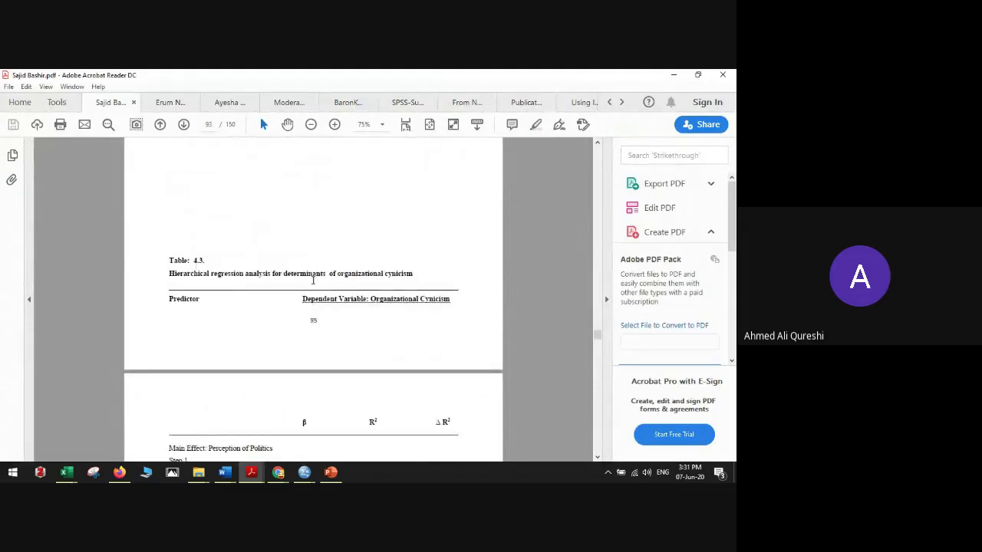
pyautogui.scroll(-1, 313, 280)
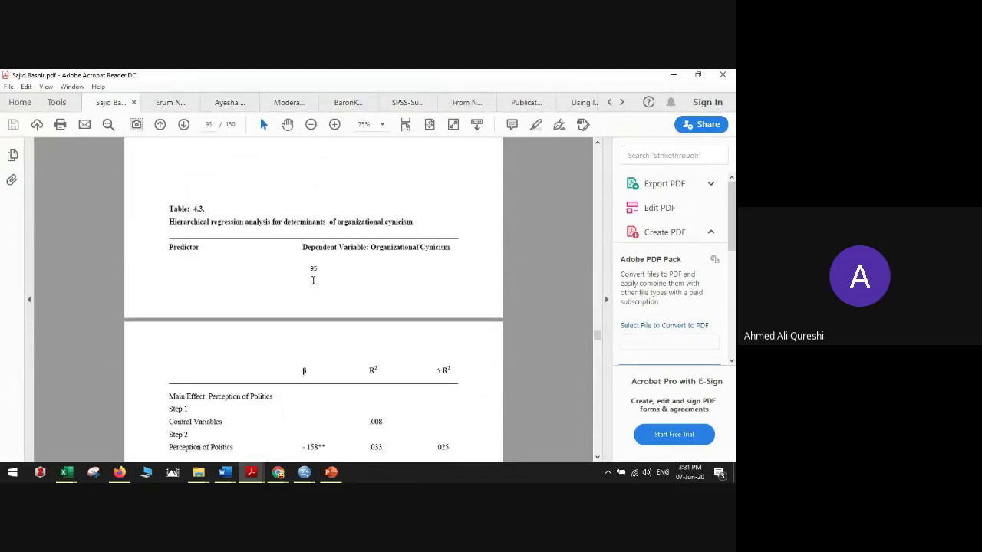
pyautogui.scroll(-1, 313, 280)
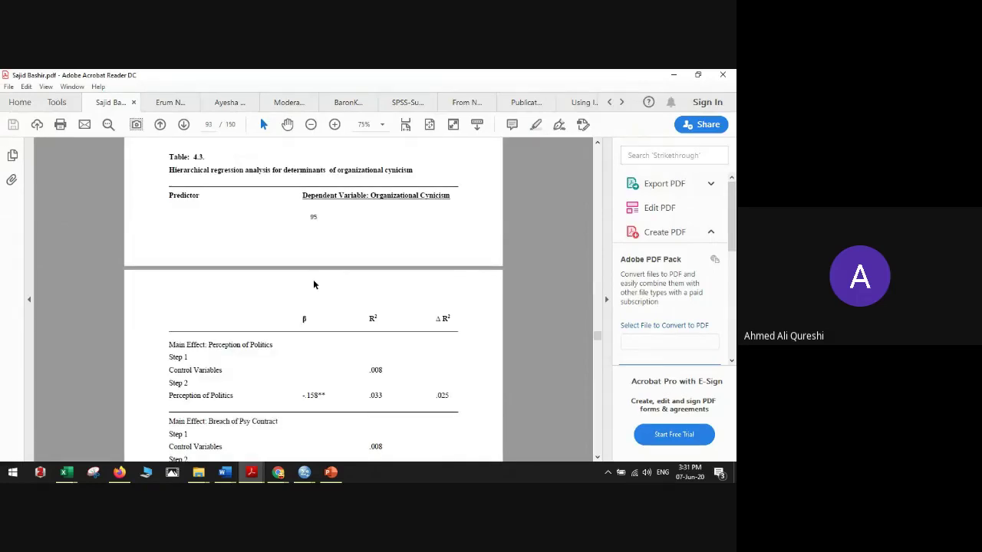
pyautogui.scroll(-2, 571, 278)
pyautogui.click(675, 76)
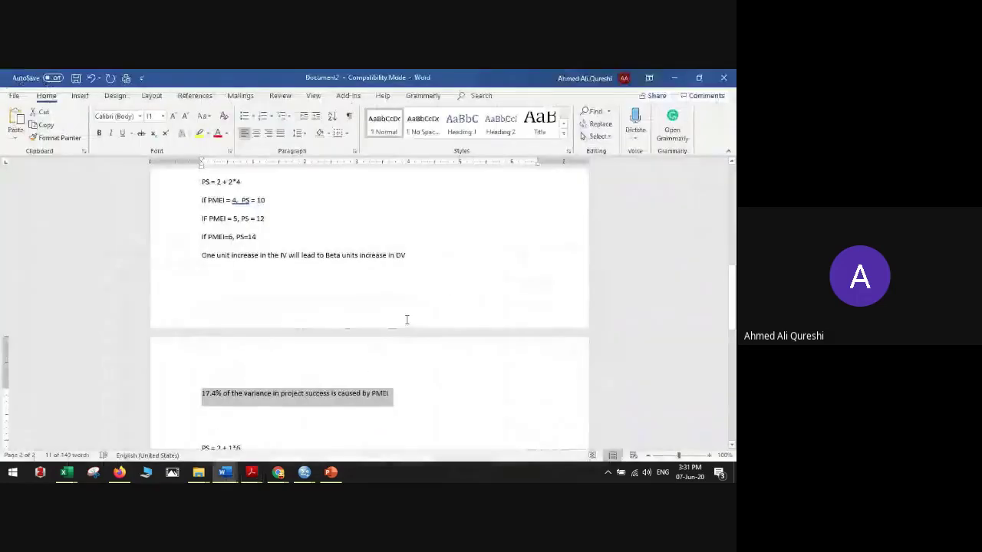
# Step: Switch to the SPSS output and examine the F and Sig. values in the ANOVA table for the SQ_Avg regression
pyautogui.moveTo(304, 471)
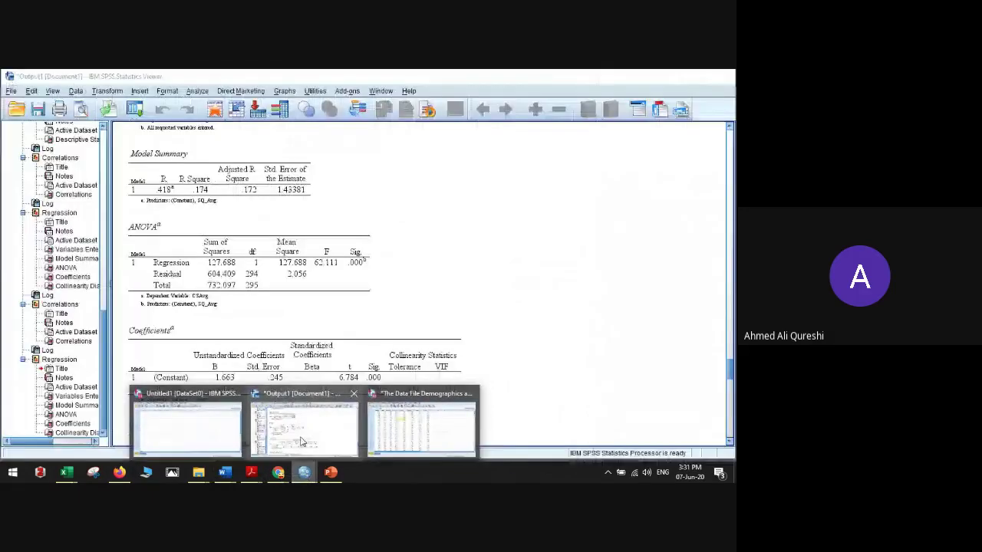
pyautogui.click(301, 442)
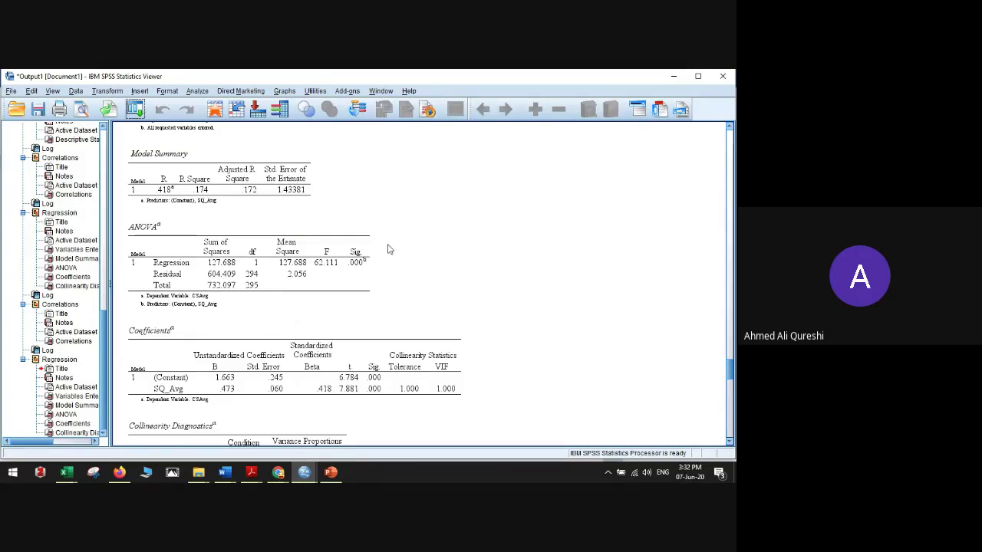
pyautogui.click(305, 296)
pyautogui.click(365, 258)
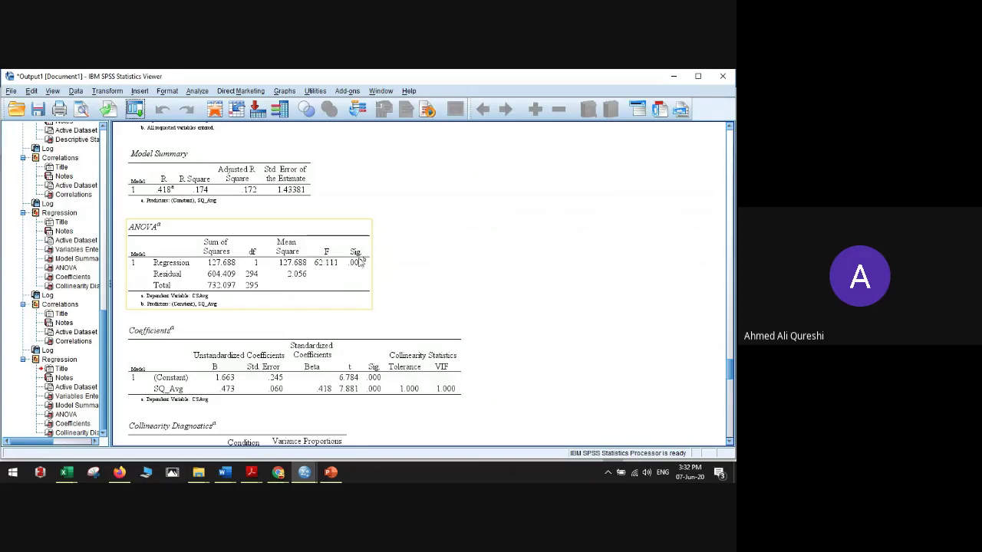
# Step: Switch to Chrome and search Google for "f statistic interpretation"
pyautogui.click(278, 471)
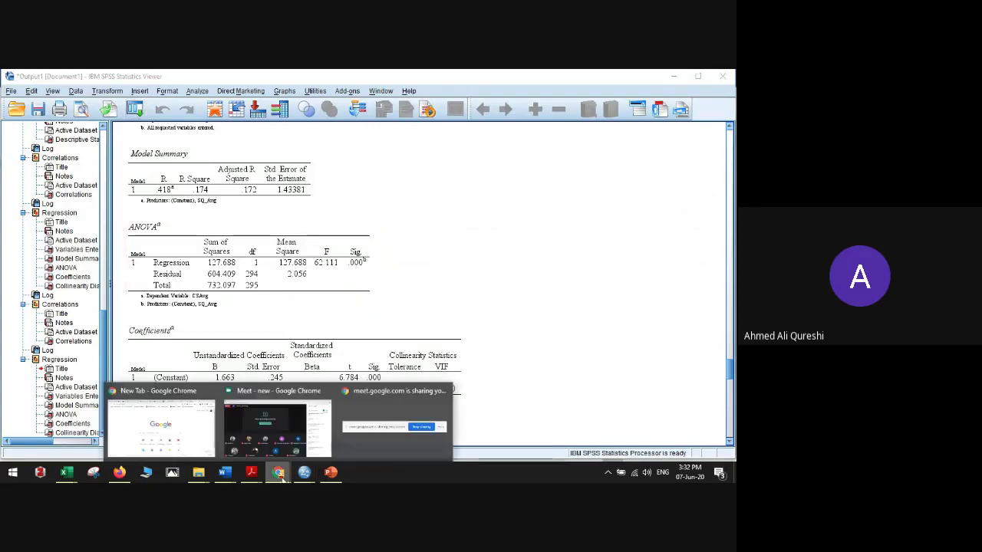
pyautogui.click(184, 409)
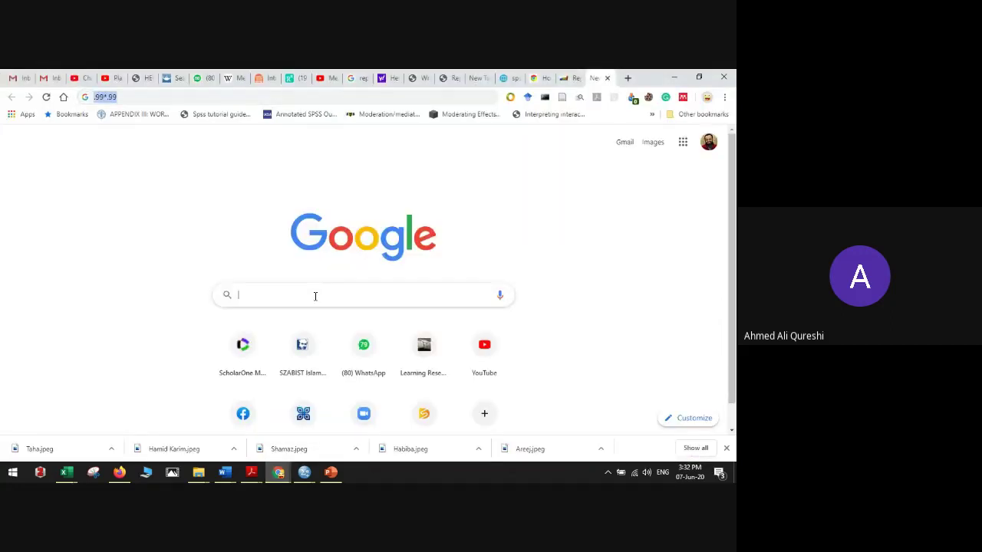
pyautogui.write('F stats')
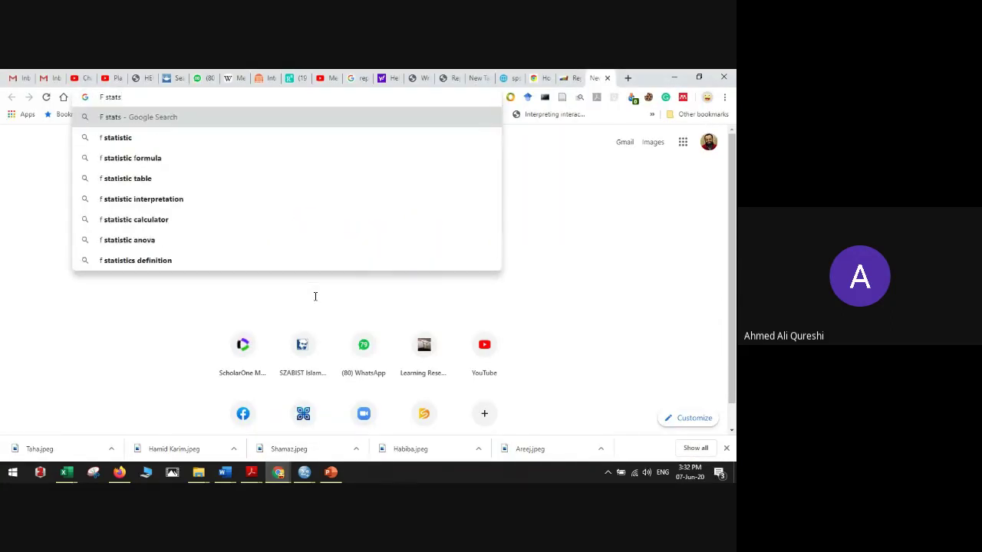
pyautogui.press('Down')
pyautogui.press('Down')
pyautogui.press('Down')
pyautogui.press('Down')
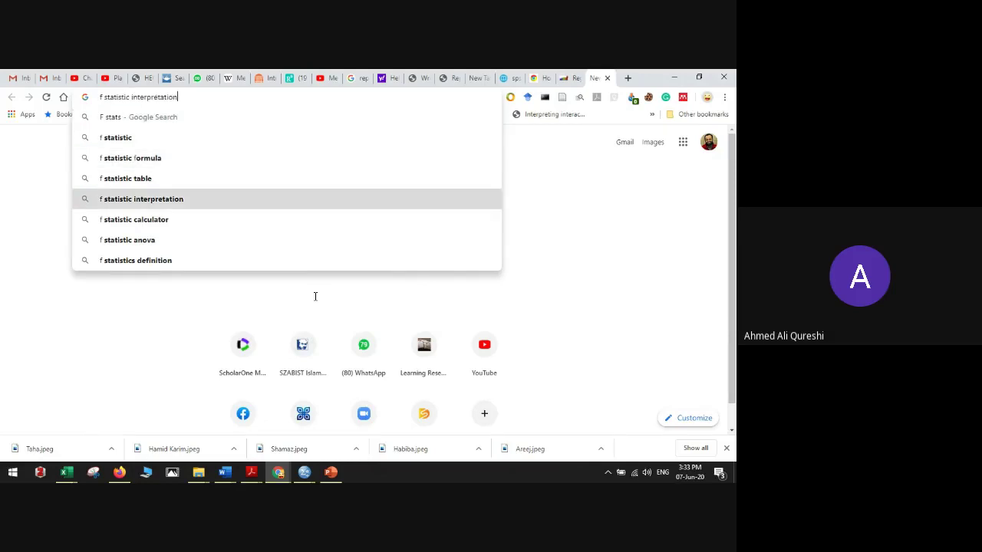
pyautogui.press('Return')
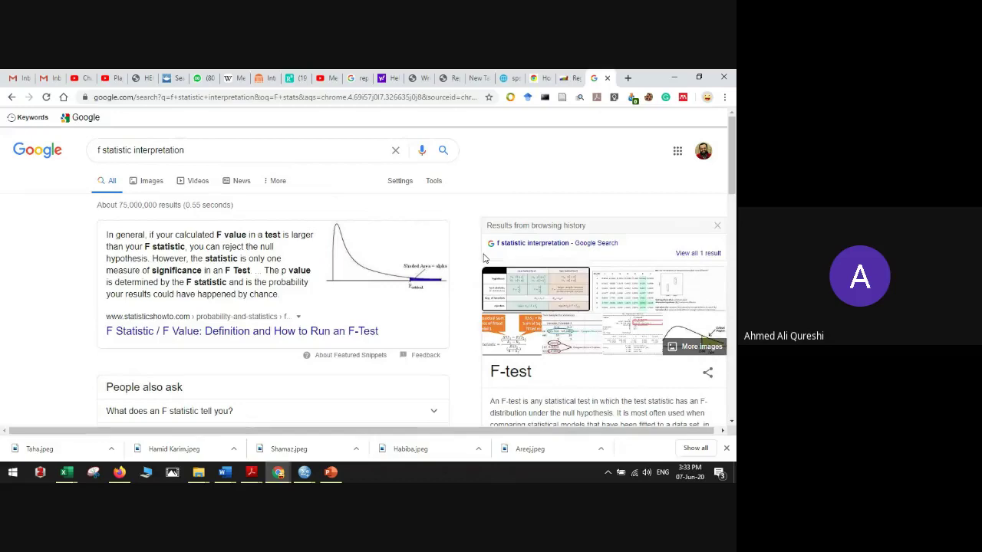
# Step: Refine the search to "f statistic interpretation model fit" and mark the F-test of overall significance explanation in the featured snippet
pyautogui.scroll(-3, 484, 258)
pyautogui.scroll(3, 441, 191)
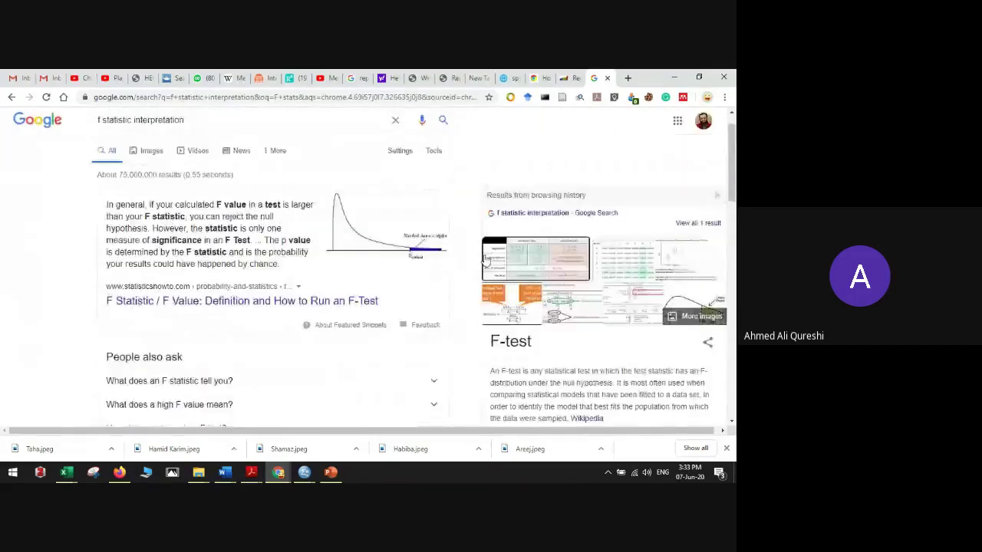
pyautogui.click(230, 152)
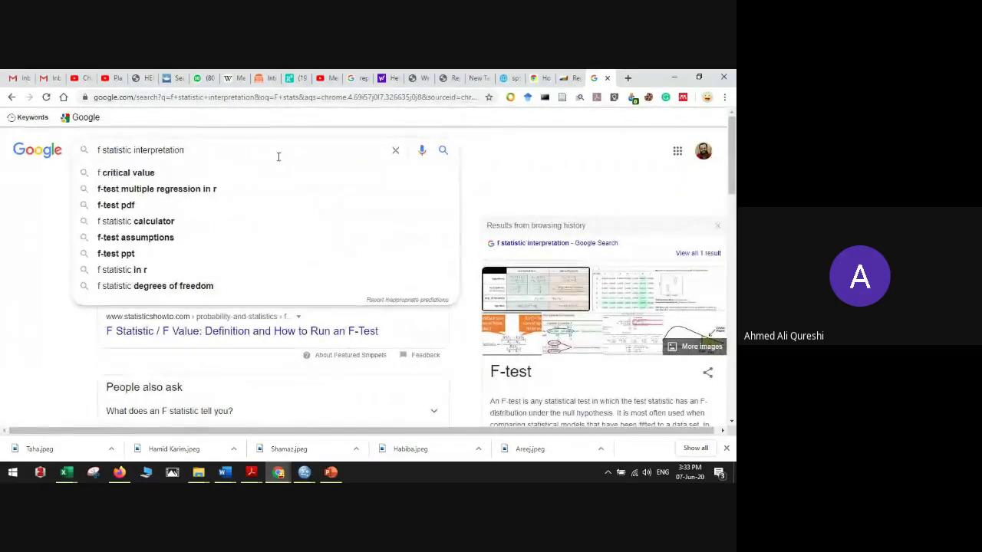
pyautogui.write('model fit')
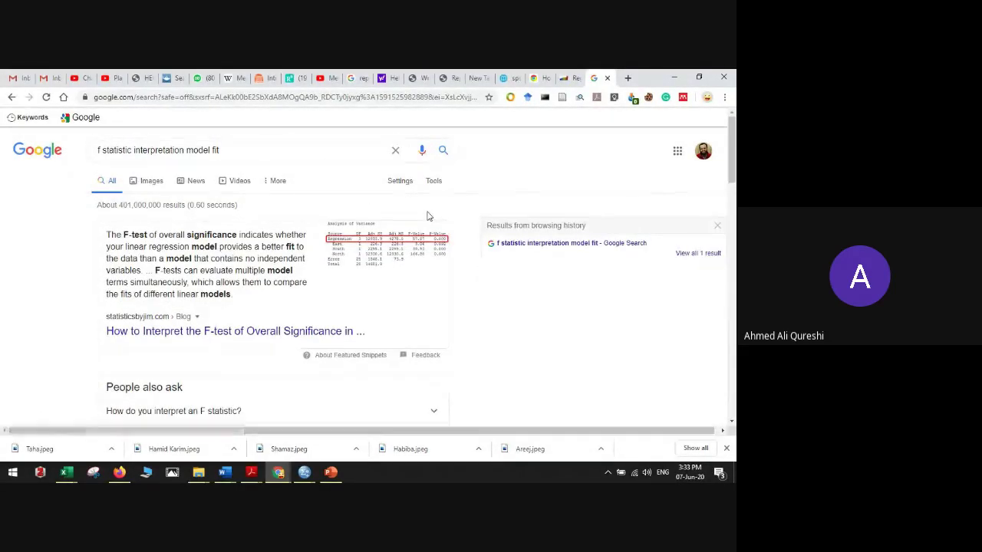
pyautogui.moveTo(281, 247); pyautogui.dragTo(305, 248)
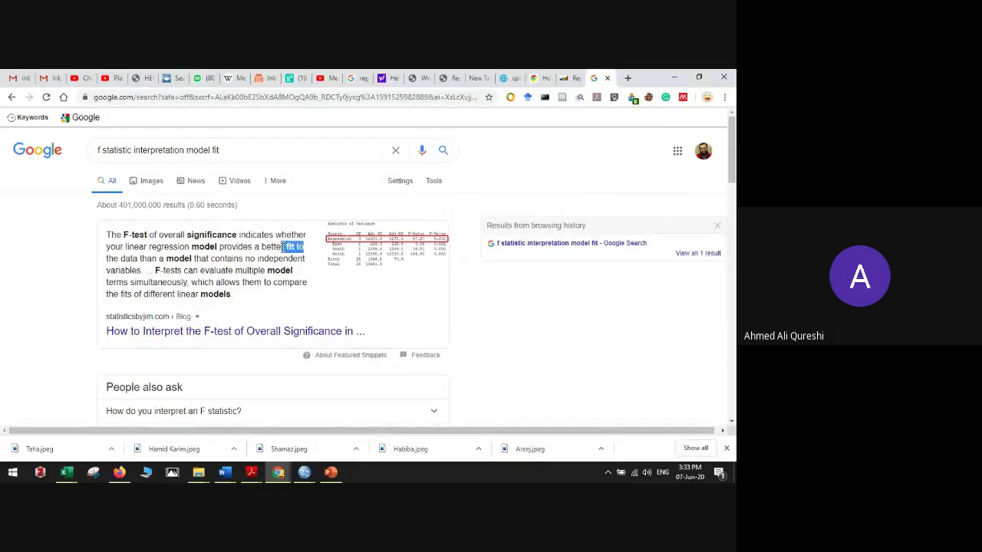
pyautogui.click(153, 268)
pyautogui.moveTo(142, 270); pyautogui.dragTo(105, 236)
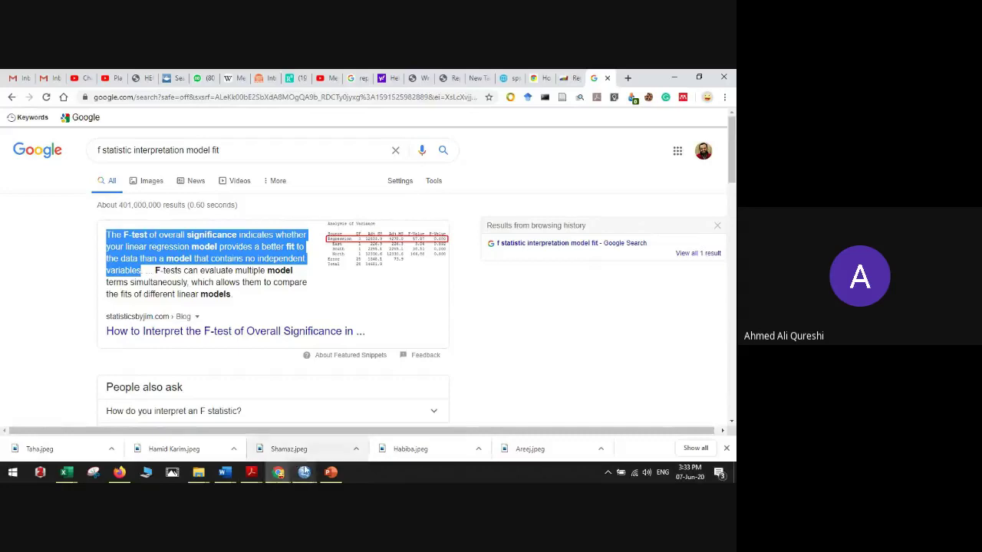
# Step: Return to the SPSS output and examine the ANOVA and Coefficients tables of the SQ_Avg regression
pyautogui.click(305, 471)
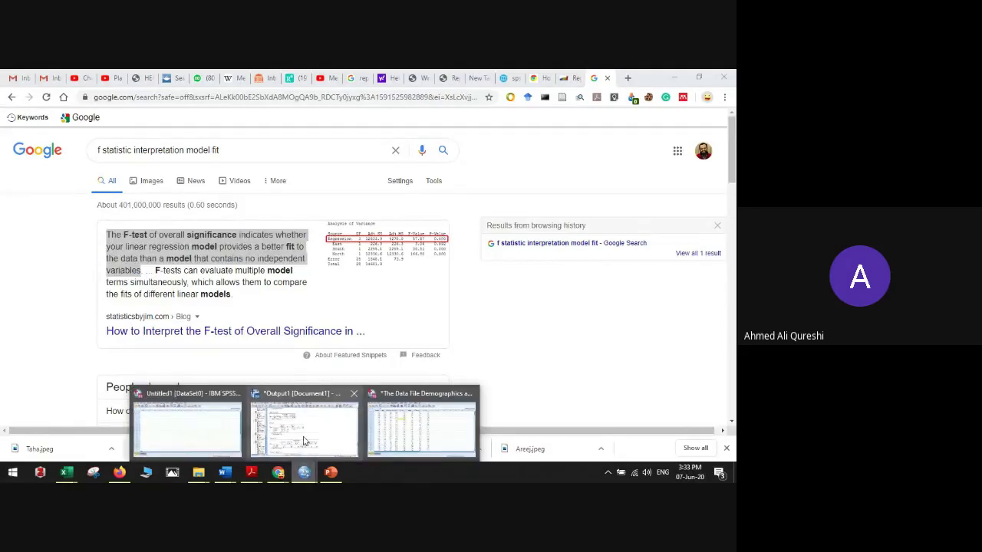
pyautogui.click(306, 442)
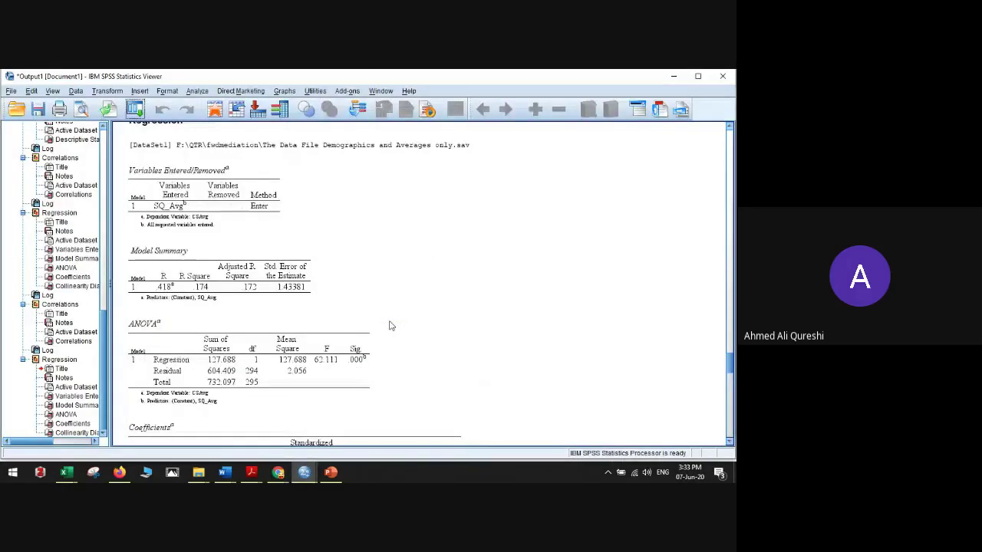
pyautogui.scroll(-3, 389, 326)
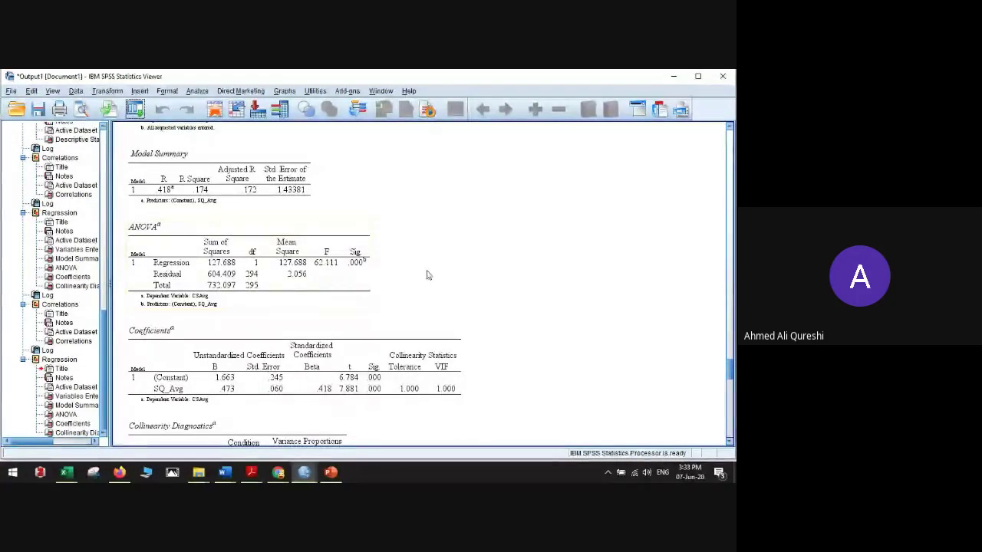
pyautogui.scroll(-1, 427, 276)
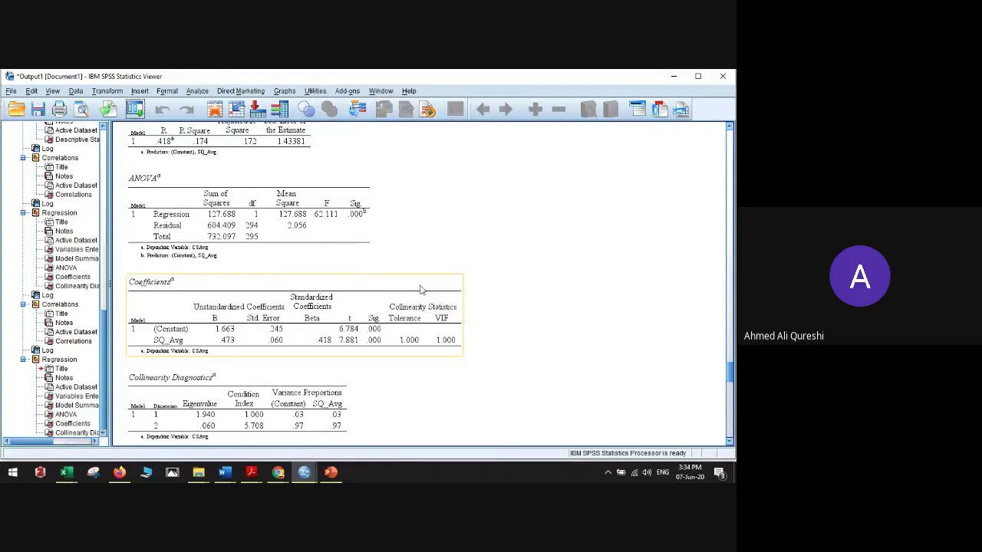
pyautogui.scroll(-1, 517, 300)
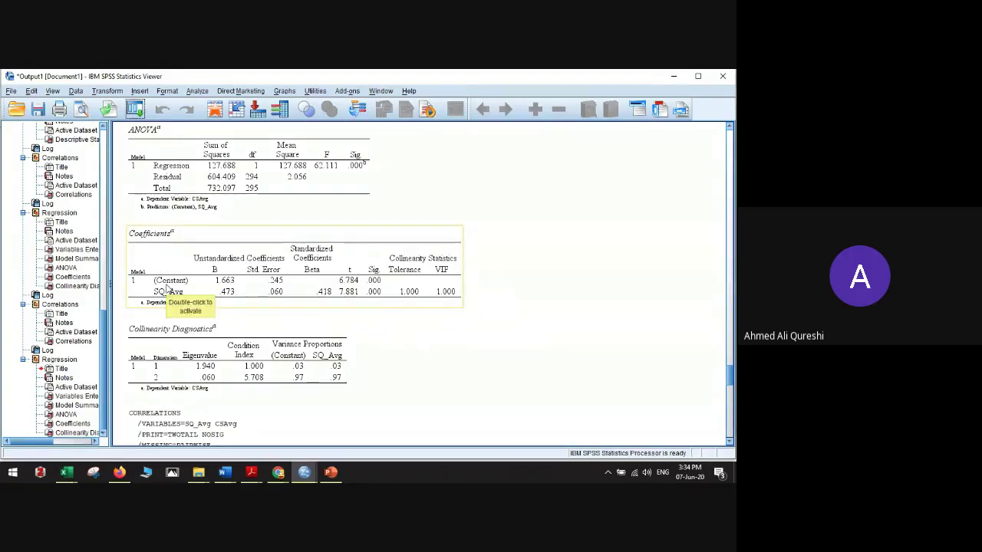
# Step: Switch to the Word regression notes, correct "Constacnt" to "Constant" in the DV equation, and select the corrected word
pyautogui.moveTo(225, 470)
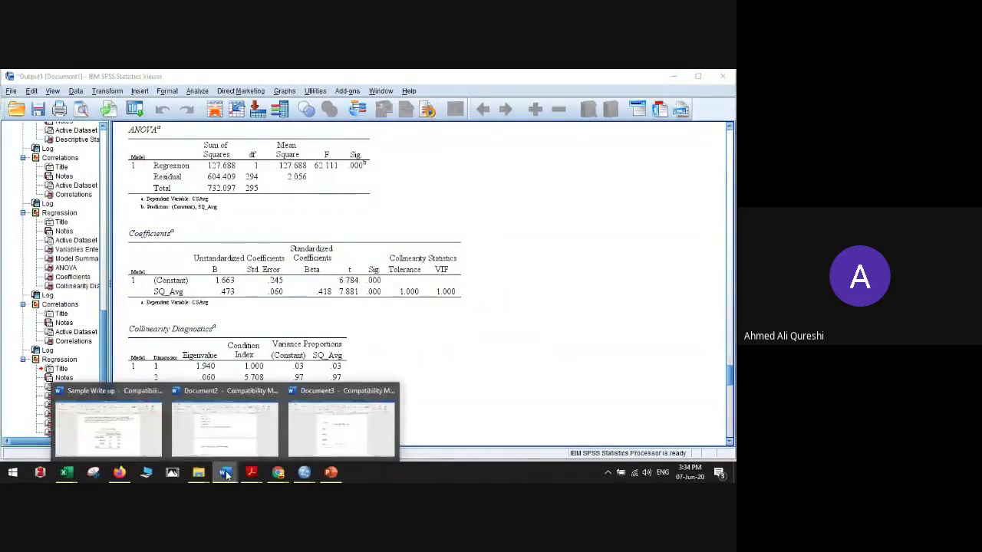
pyautogui.click(340, 426)
pyautogui.scroll(12, 253, 350)
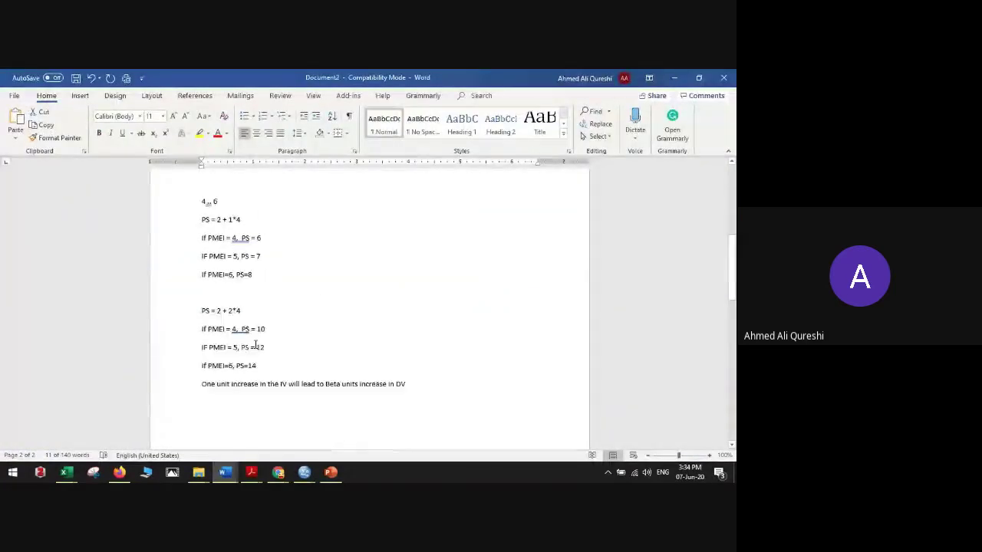
pyautogui.click(234, 273)
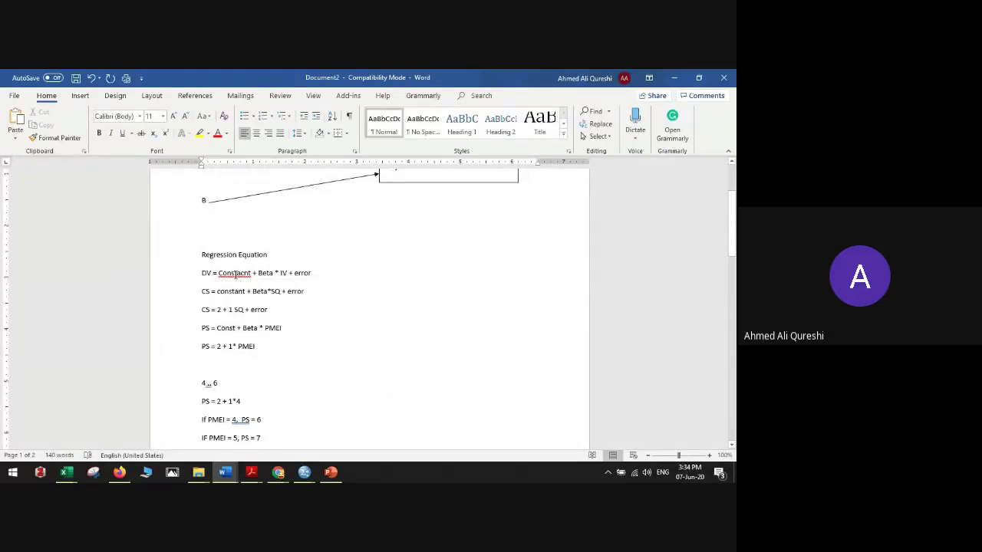
pyautogui.rightClick(233, 275)
pyautogui.click(280, 290)
pyautogui.doubleClick(223, 273)
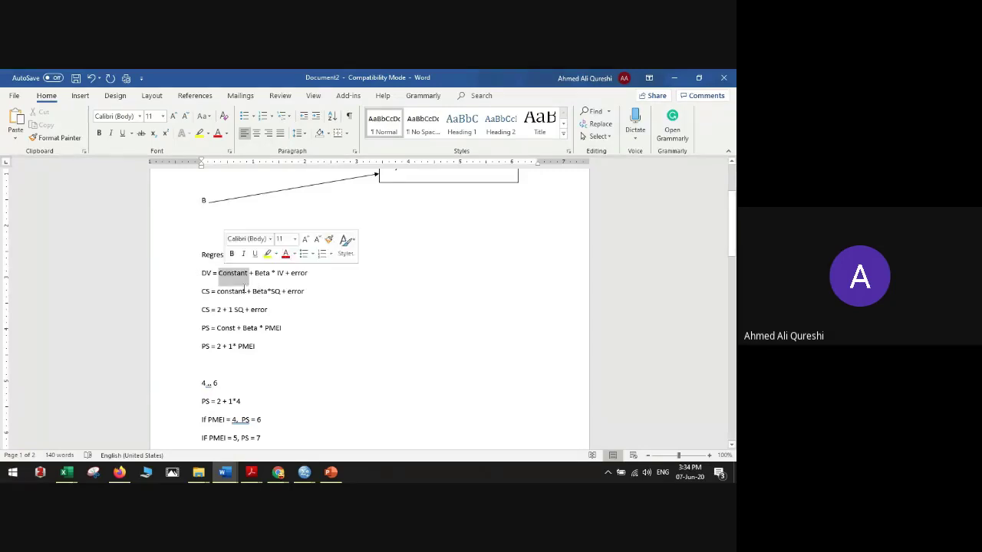
# Step: Check the Constant and SQ_Avg B values in the SPSS Coefficients table, and return to the Word notes
pyautogui.click(279, 473)
pyautogui.moveTo(304, 473)
pyautogui.click(305, 426)
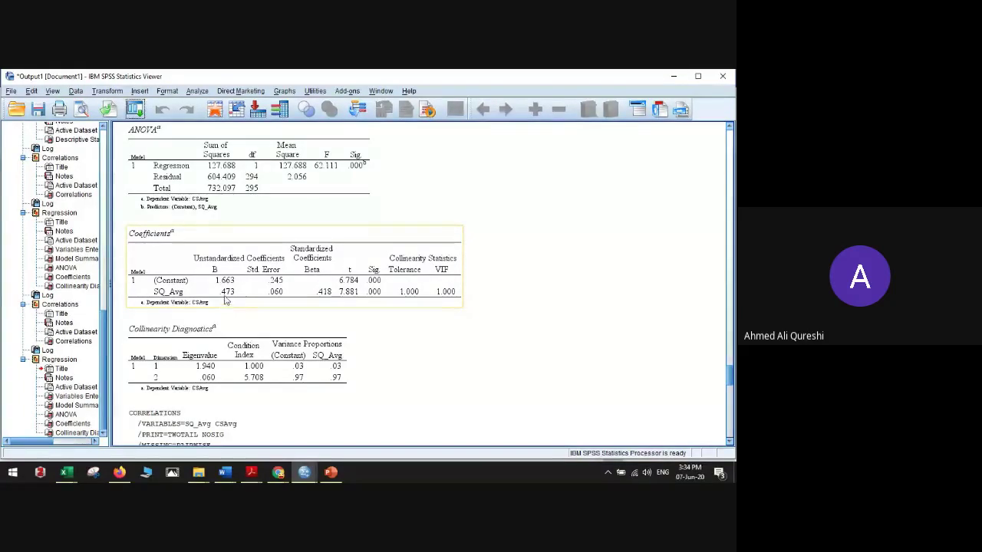
pyautogui.click(673, 76)
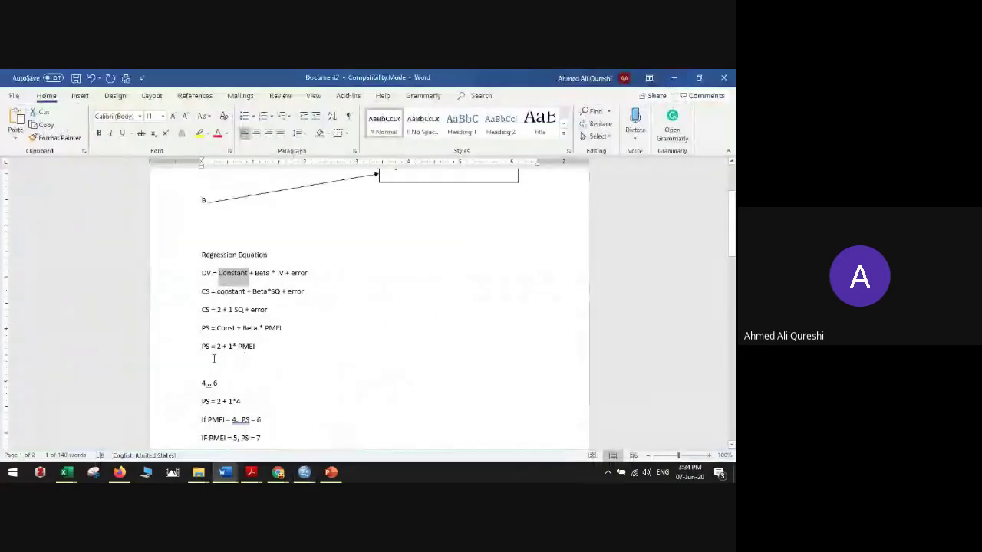
# Step: Add a blank-spaced line below the CS = constant equation and begin it as "CS = 1.663 +", taking the Constant from the SPSS Coefficients table
pyautogui.click(333, 291)
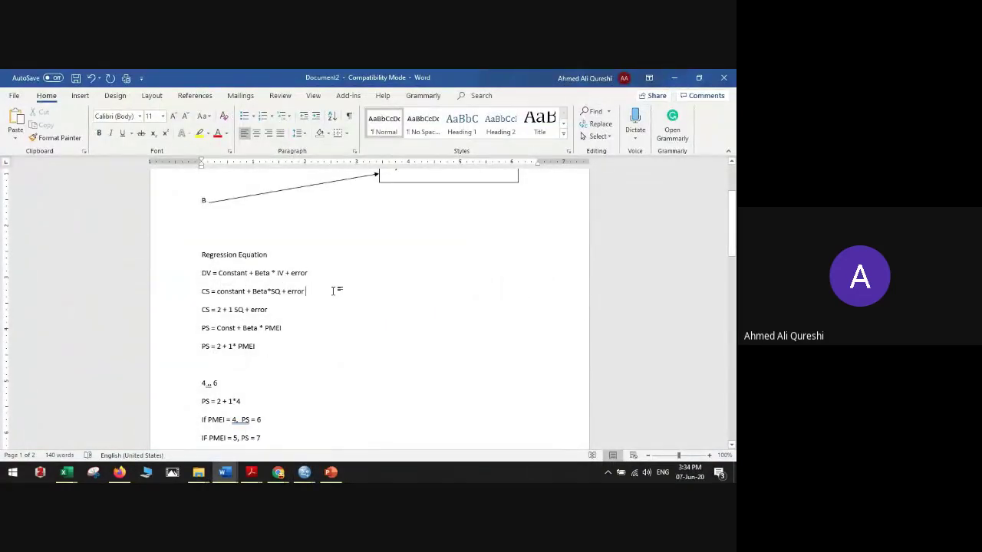
pyautogui.press('Return')
pyautogui.press('Return')
pyautogui.write('CS =')
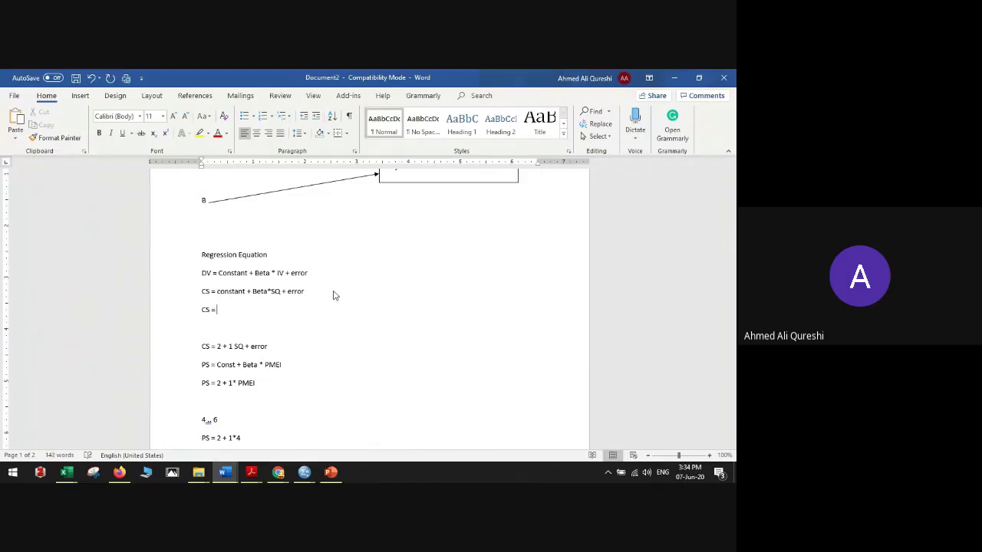
pyautogui.click(304, 473)
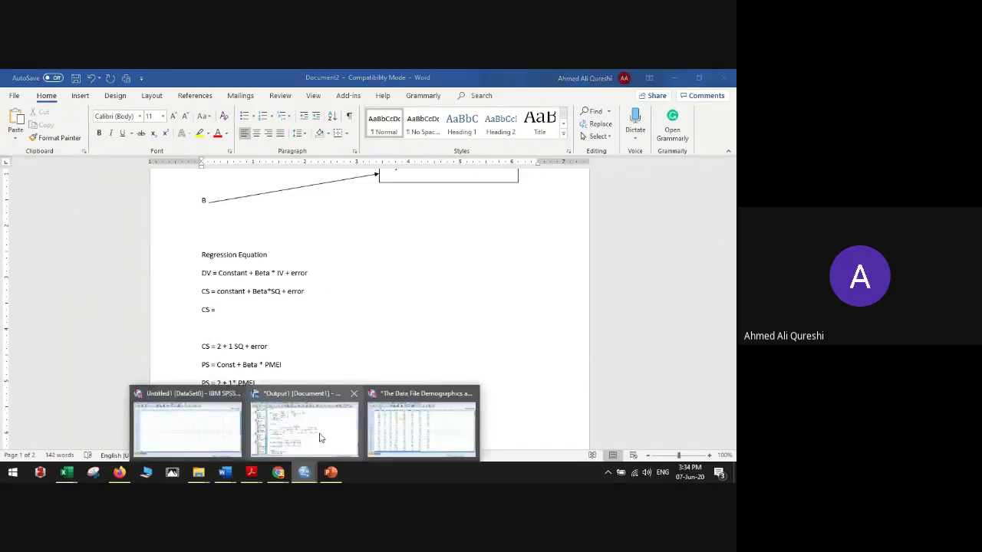
pyautogui.click(320, 436)
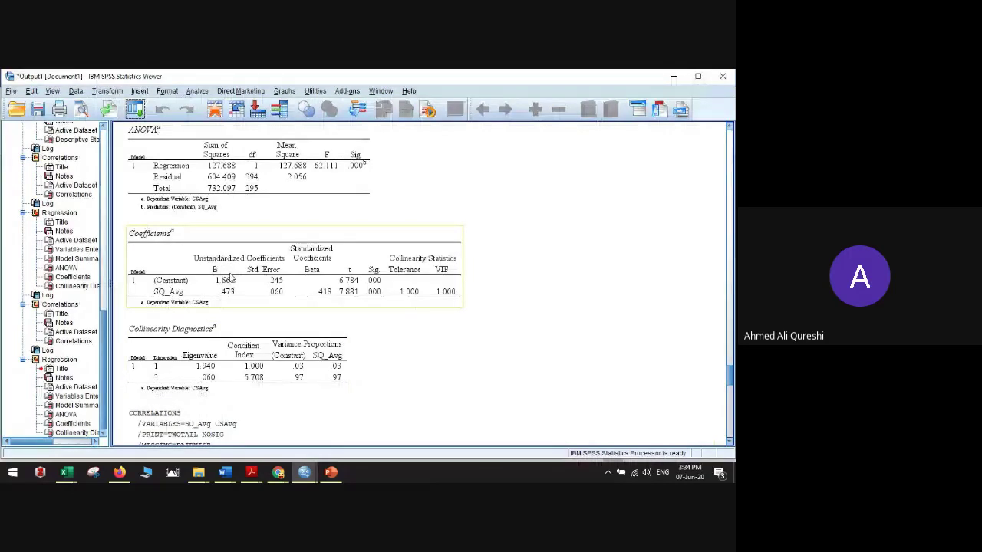
pyautogui.click(671, 77)
pyautogui.write('1.66')
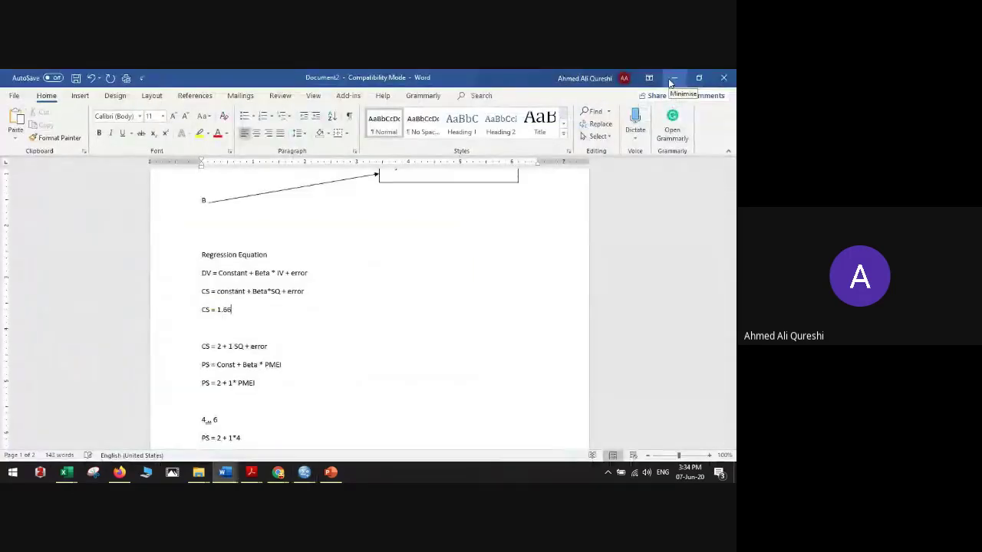
pyautogui.write('3 +')
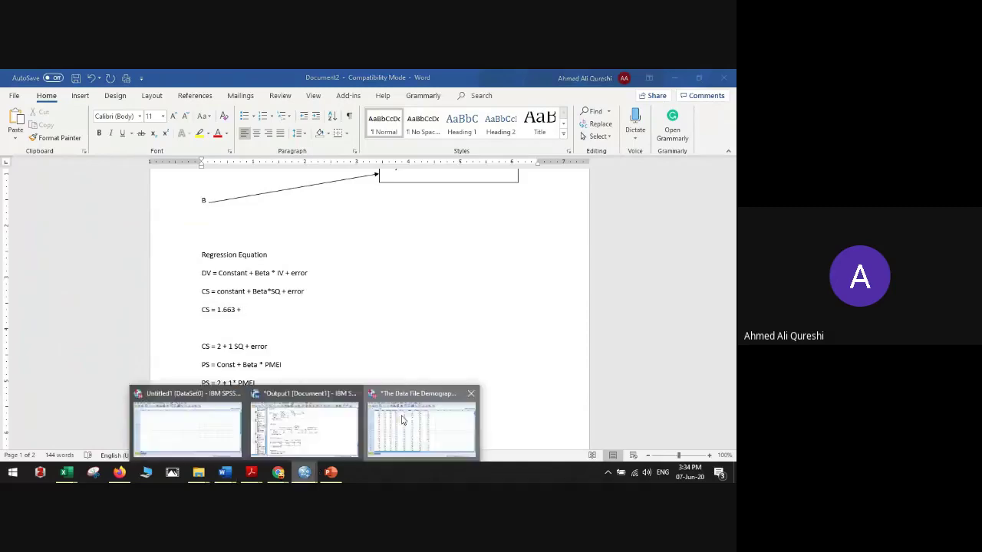
# Step: Look up the SQ_Avg B value in the SPSS output, complete the Word equation with "0.473 * SQ" and select that line
pyautogui.click(304, 472)
pyautogui.click(304, 470)
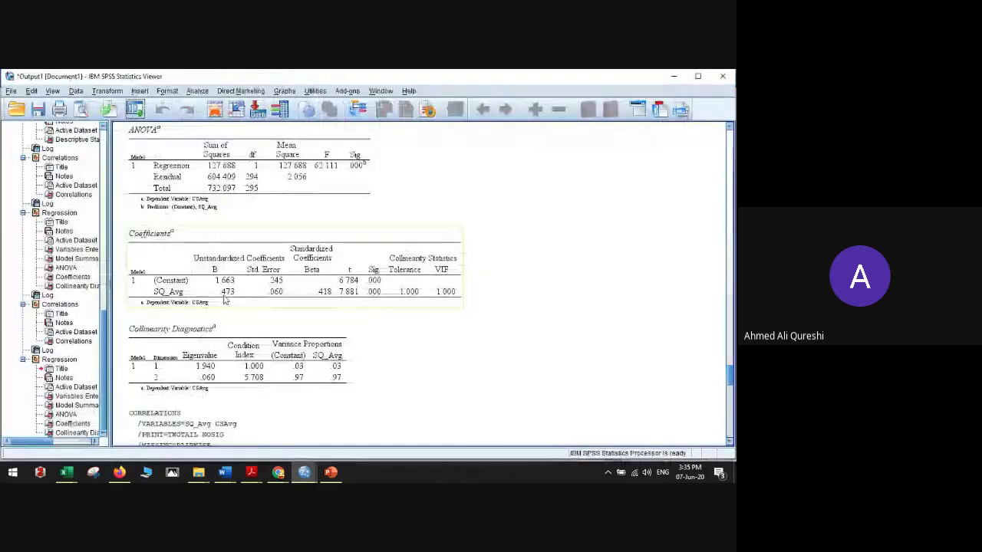
pyautogui.click(674, 76)
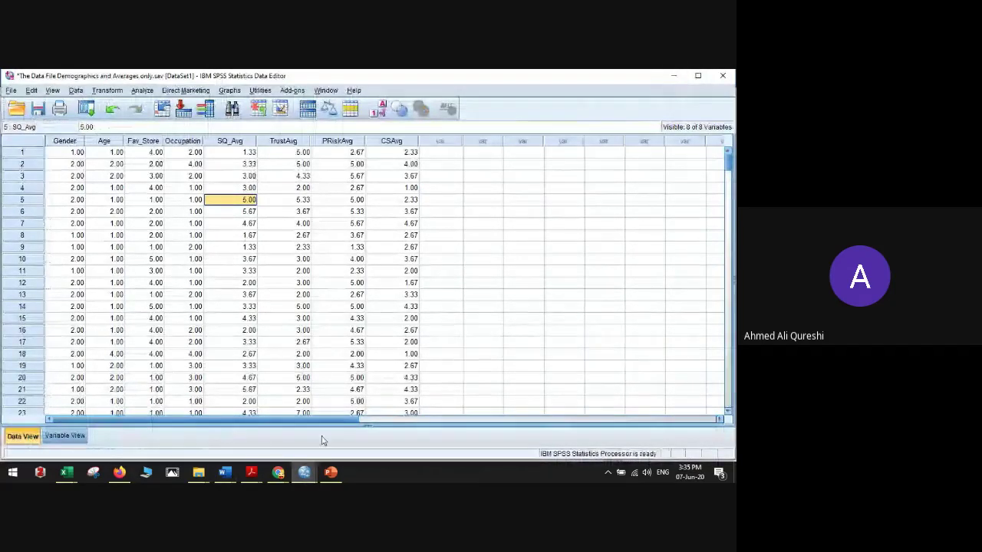
pyautogui.moveTo(224, 471)
pyautogui.click(288, 438)
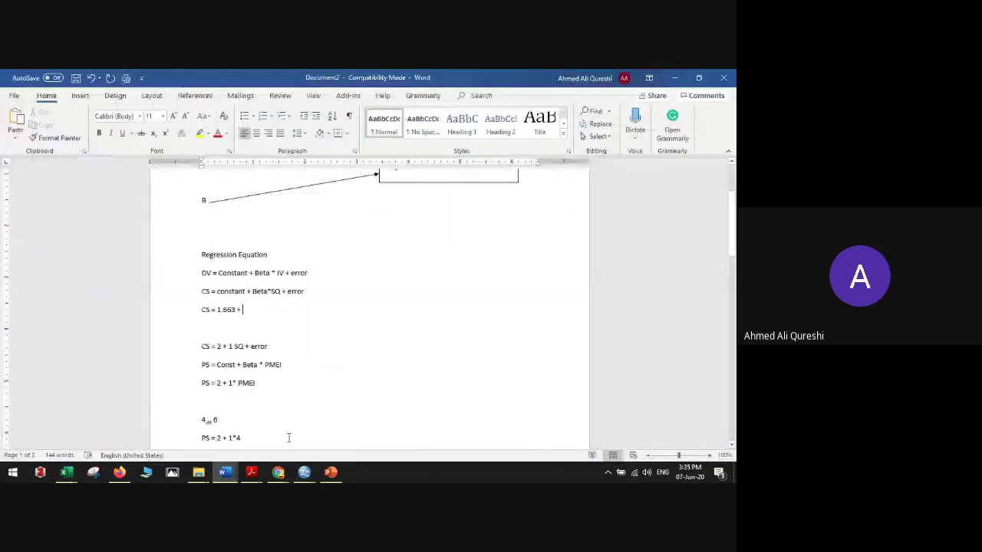
pyautogui.write('0.4')
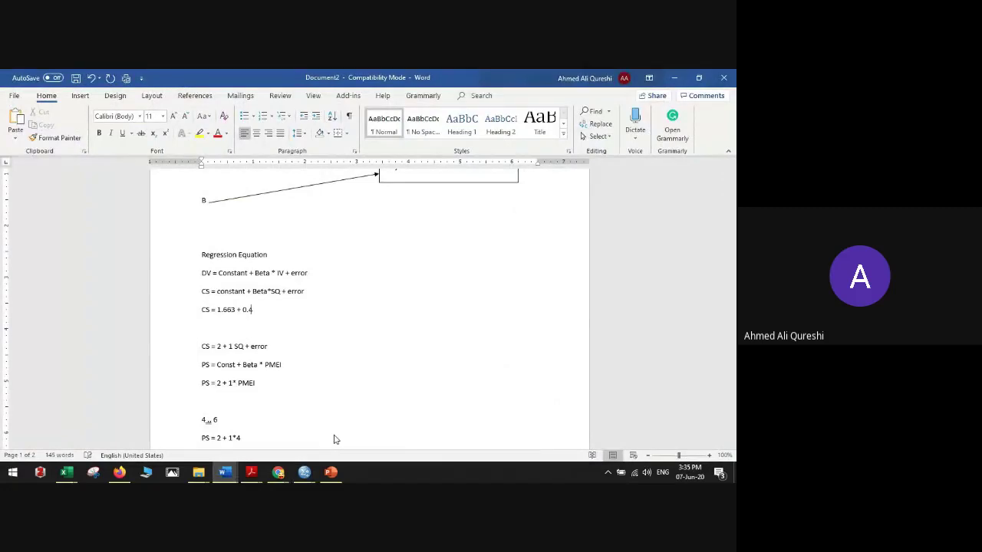
pyautogui.write('73 * SQ')
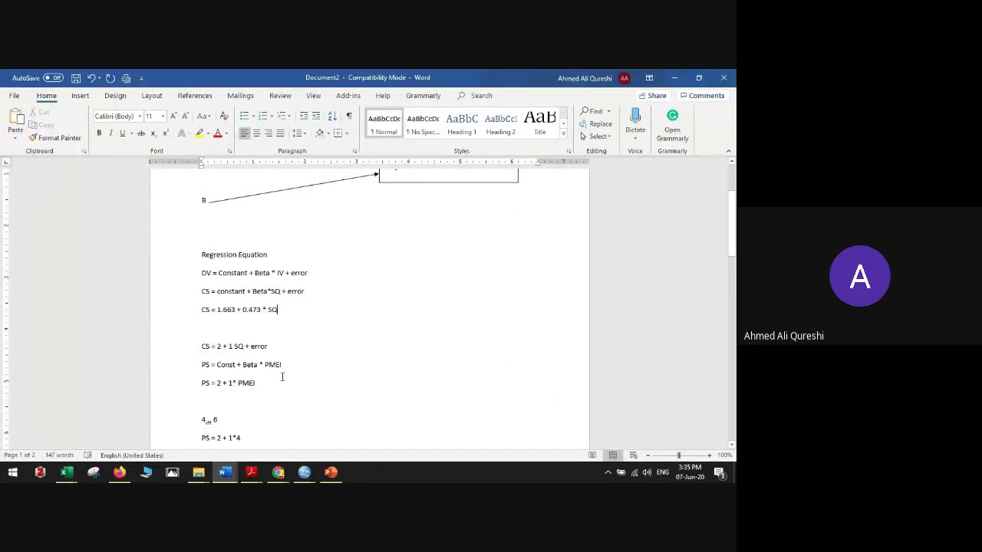
pyautogui.moveTo(297, 307); pyautogui.dragTo(197, 309)
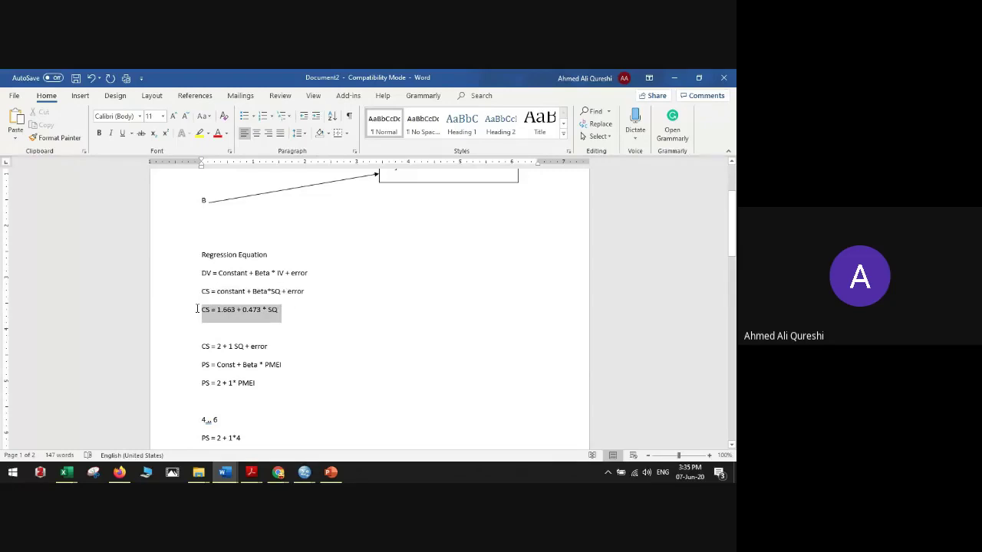
# Step: Review the model diagram above the equations, and return to the SPSS output to examine the Model Summary, ANOVA and Coefficients tables
pyautogui.scroll(3, 197, 309)
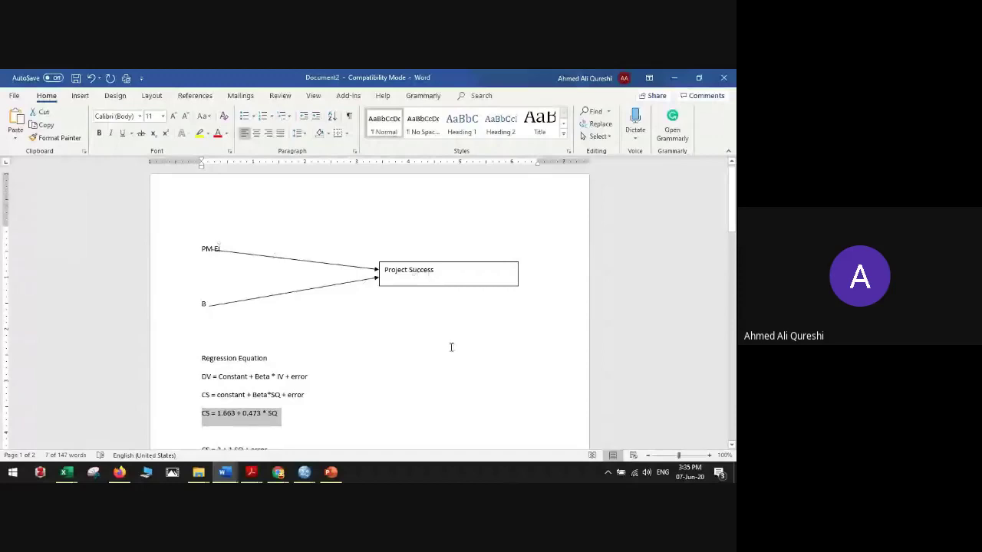
pyautogui.scroll(-2, 390, 386)
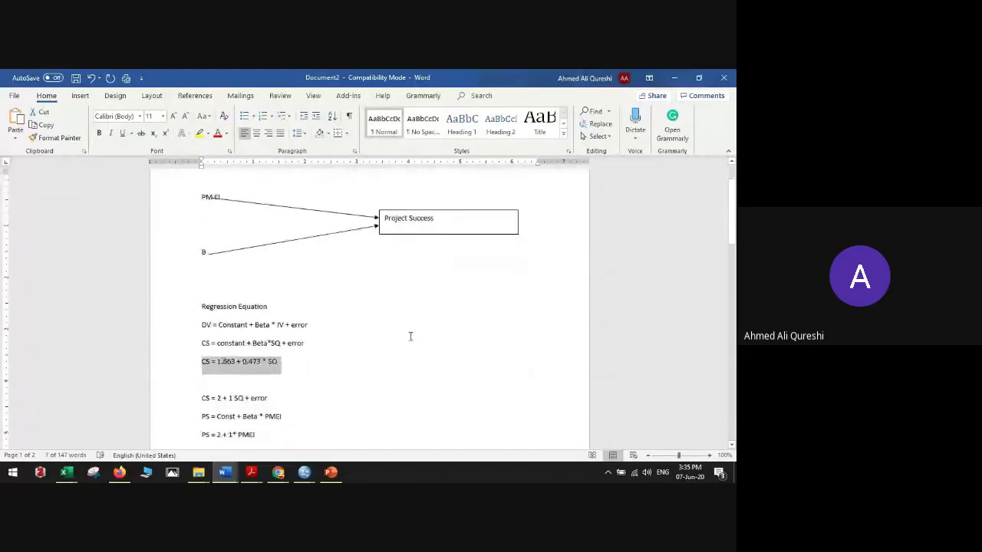
pyautogui.click(304, 471)
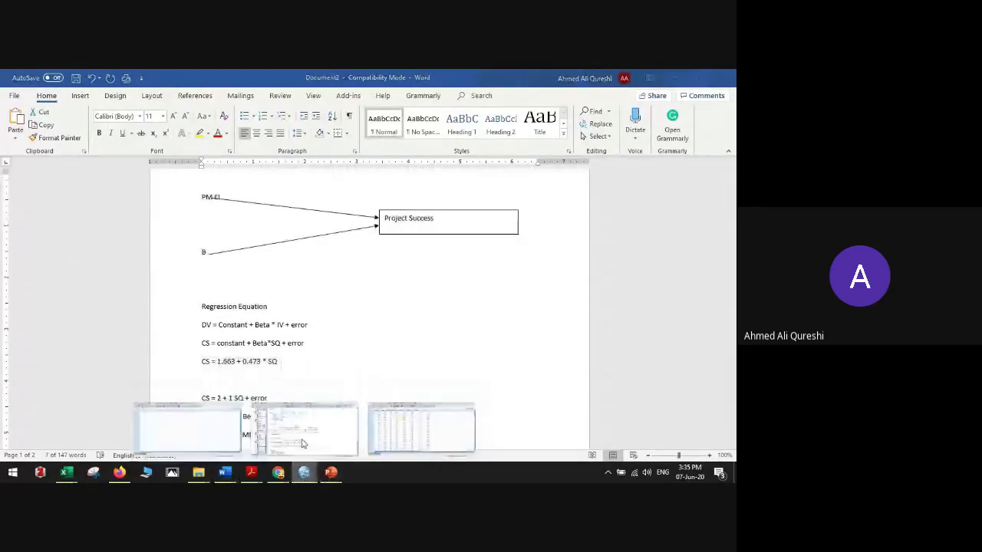
pyautogui.click(303, 444)
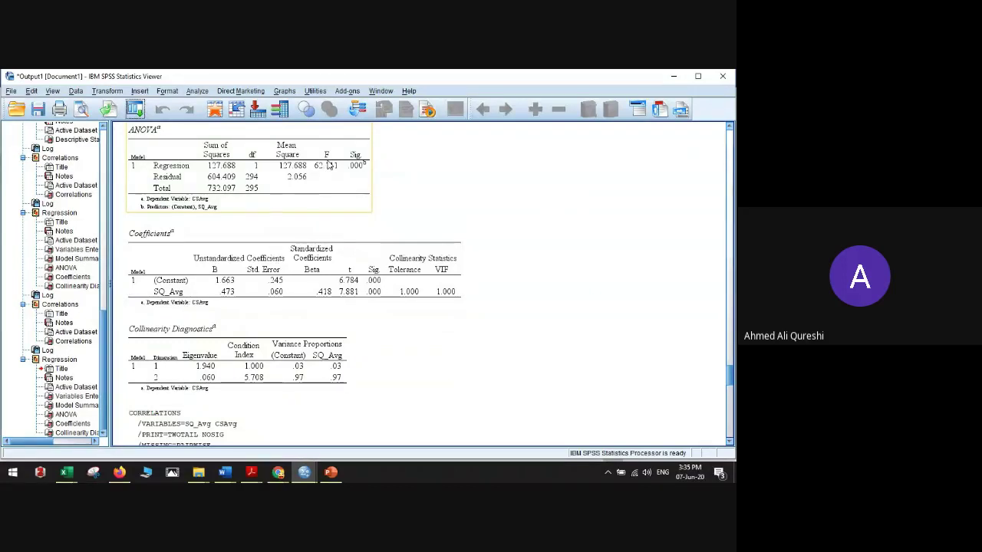
pyautogui.click(349, 276)
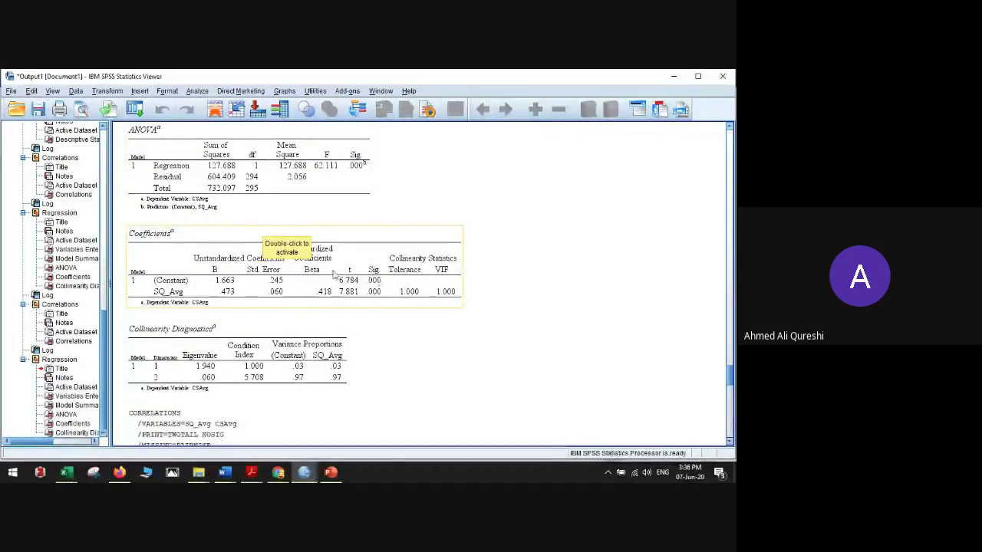
pyautogui.click(66, 471)
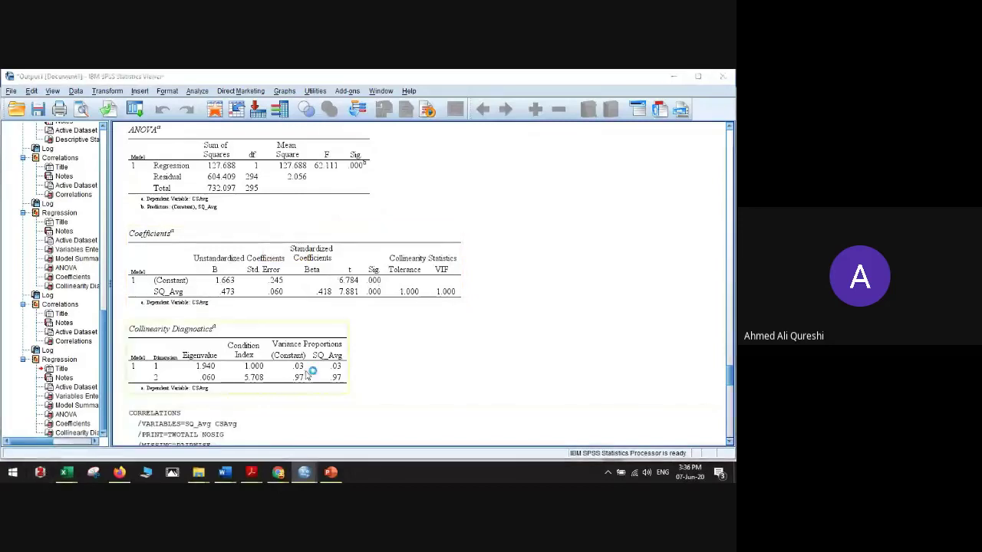
pyautogui.scroll(5, 493, 350)
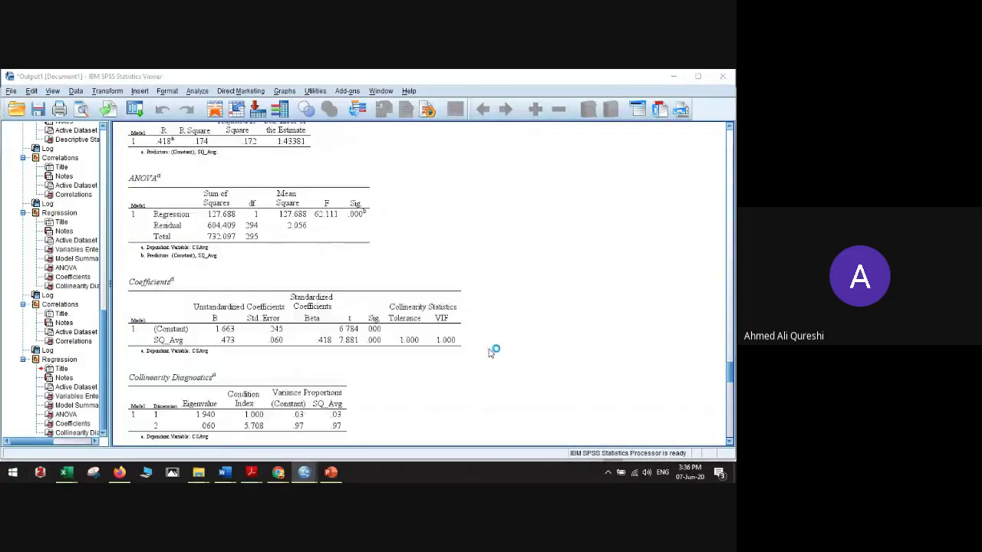
pyautogui.scroll(-2, 493, 350)
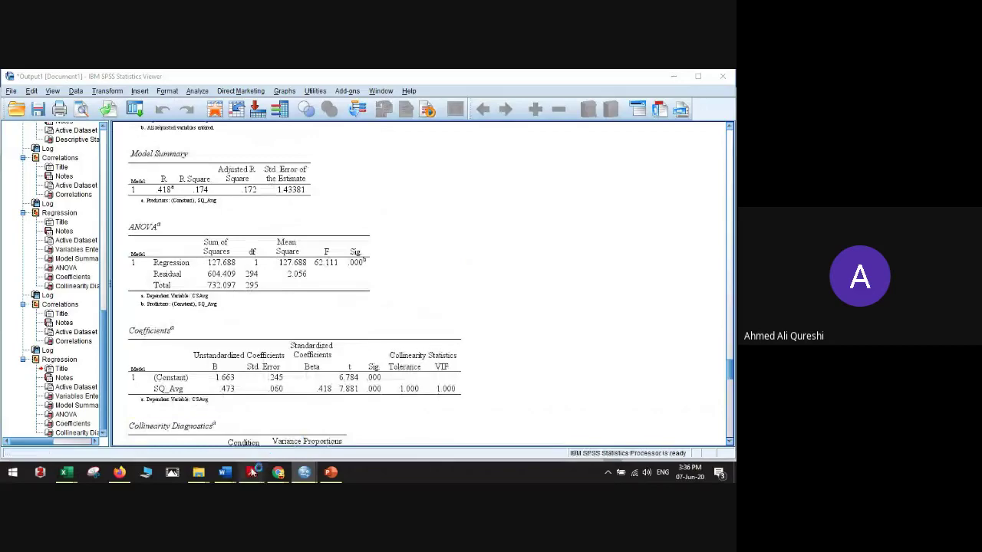
# Step: Switch to the thesis PDF in Acrobat Reader, compare its hierarchical regression tables for self-esteem and organizational cynicism, and return to the SPSS output
pyautogui.moveTo(251, 470)
pyautogui.click(258, 438)
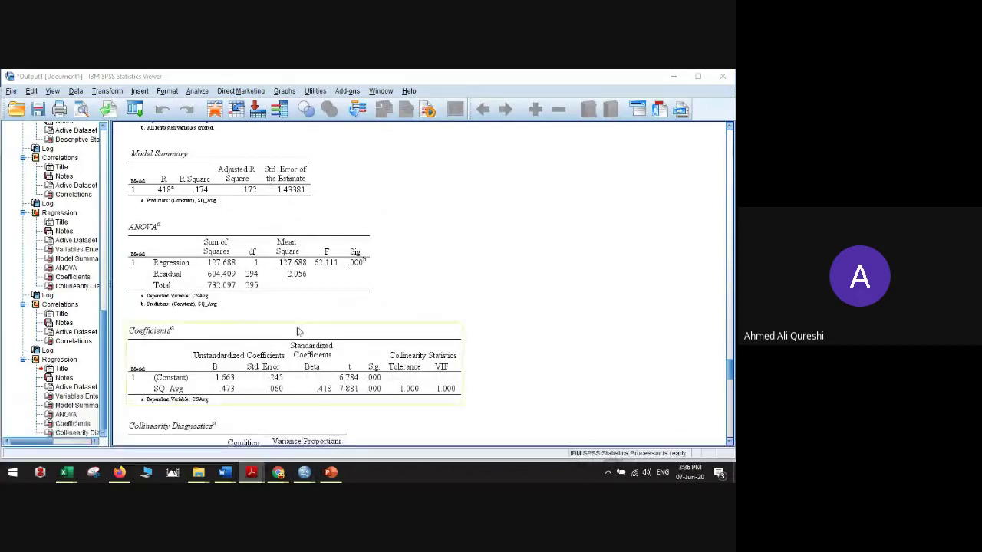
pyautogui.scroll(-6, 321, 301)
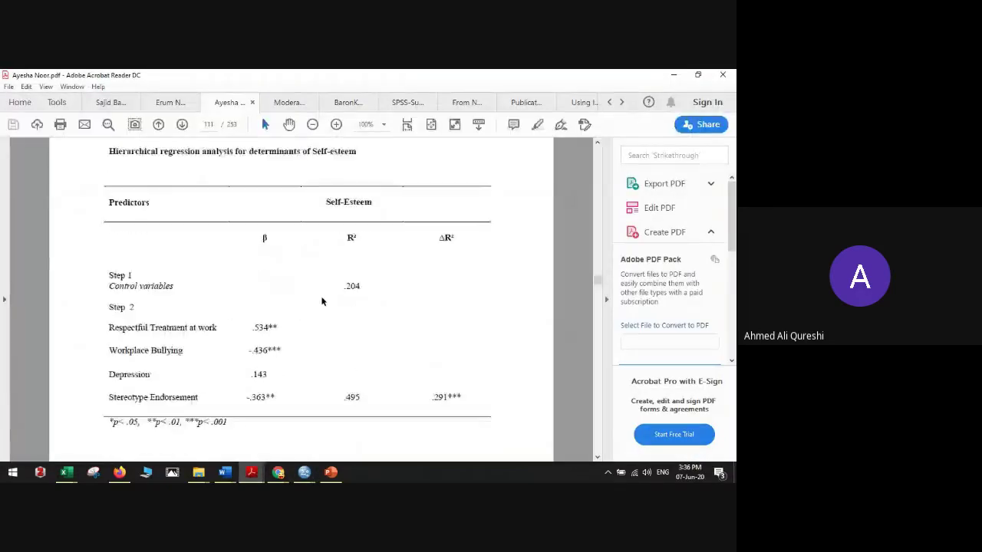
pyautogui.scroll(3, 322, 301)
pyautogui.scroll(-3, 320, 303)
pyautogui.scroll(-10, 319, 307)
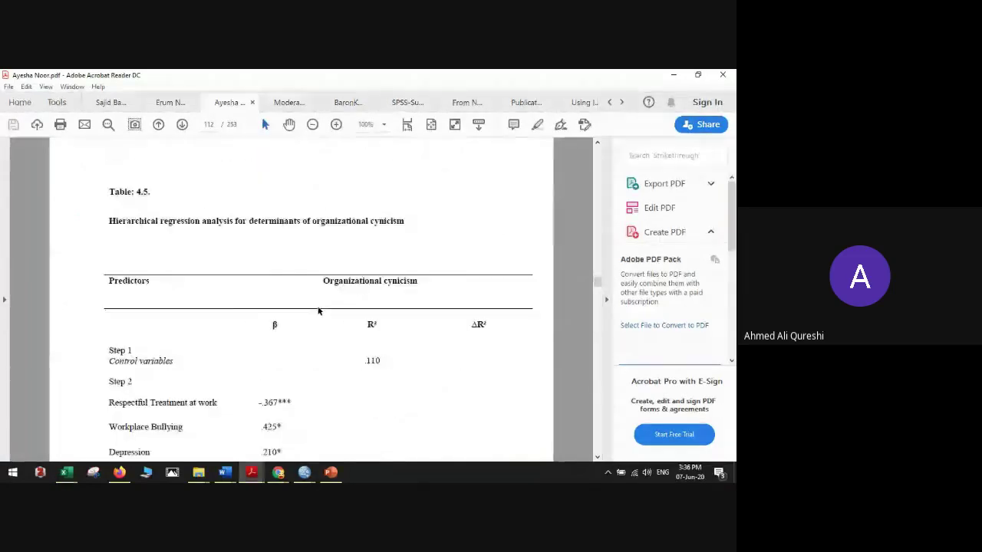
pyautogui.scroll(-3, 319, 309)
pyautogui.scroll(5, 319, 310)
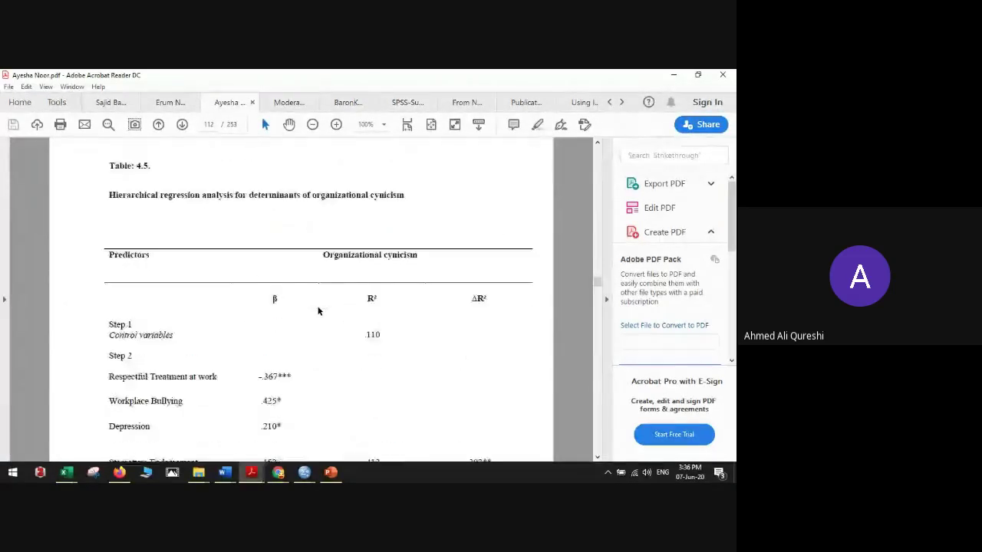
pyautogui.hotkey('alt', 'Tab')
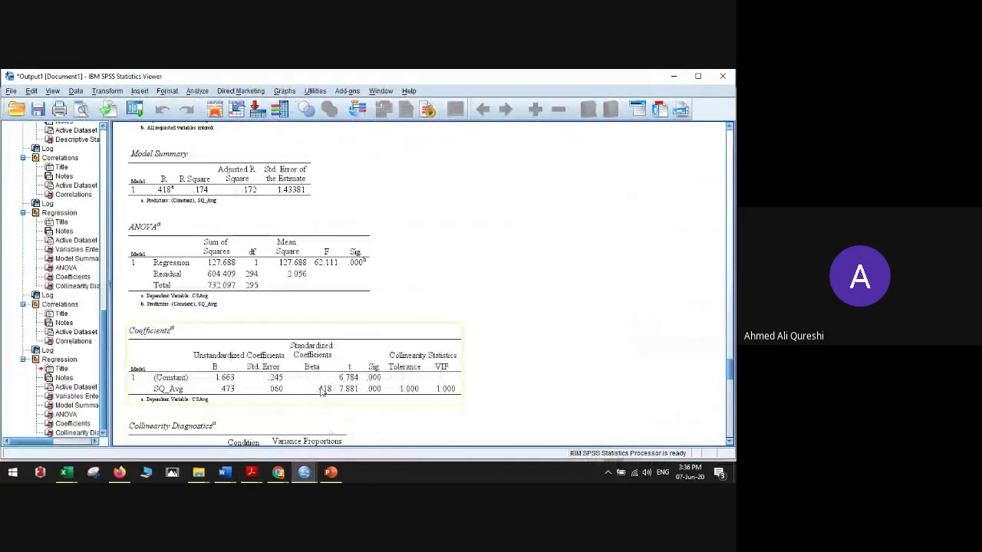
# Step: Open Zotero and look through the MSPM ARM collection with its Human Factors, PMBoK and Tool based subcollections
pyautogui.click(40, 471)
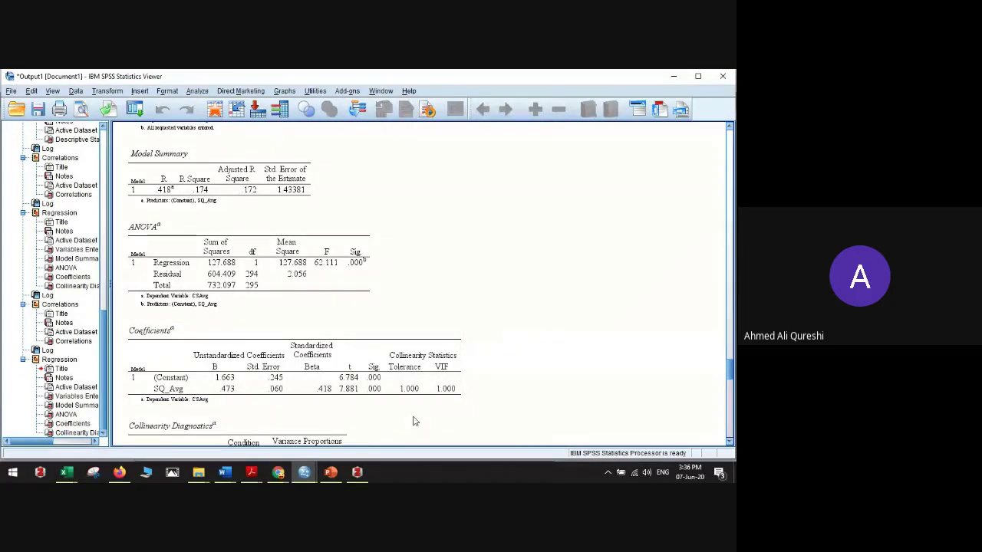
pyautogui.click(362, 474)
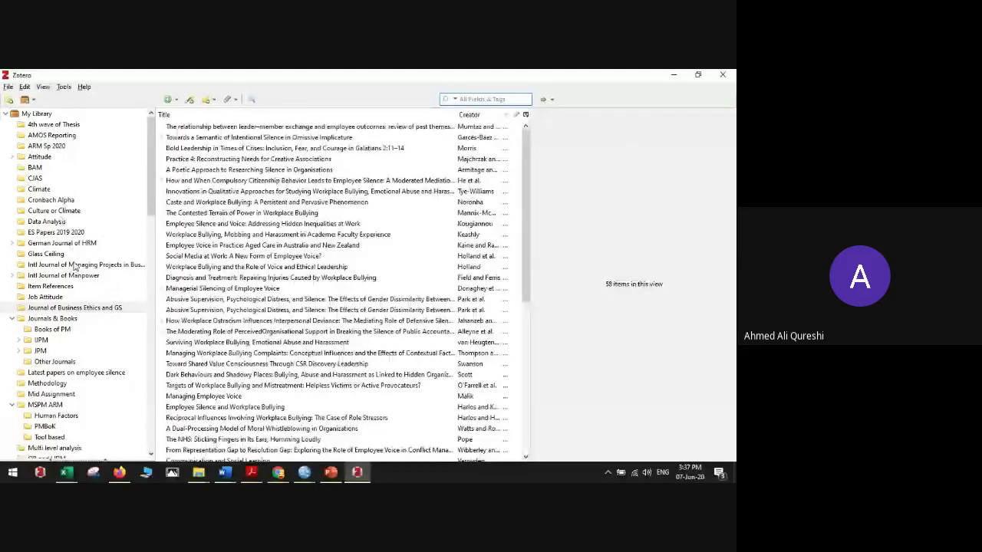
pyautogui.scroll(-2, 74, 266)
pyautogui.scroll(-1, 84, 291)
pyautogui.click(73, 307)
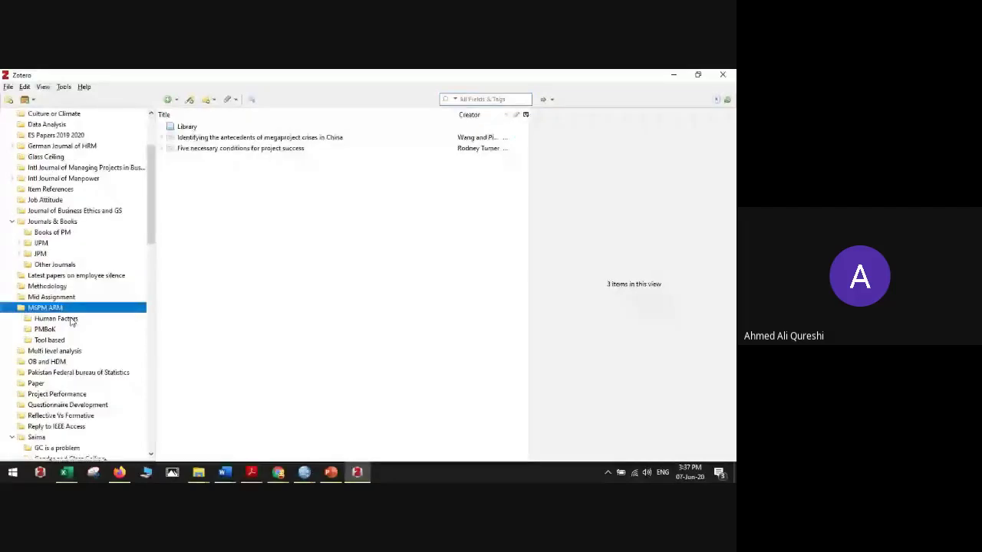
pyautogui.click(70, 319)
pyautogui.click(46, 329)
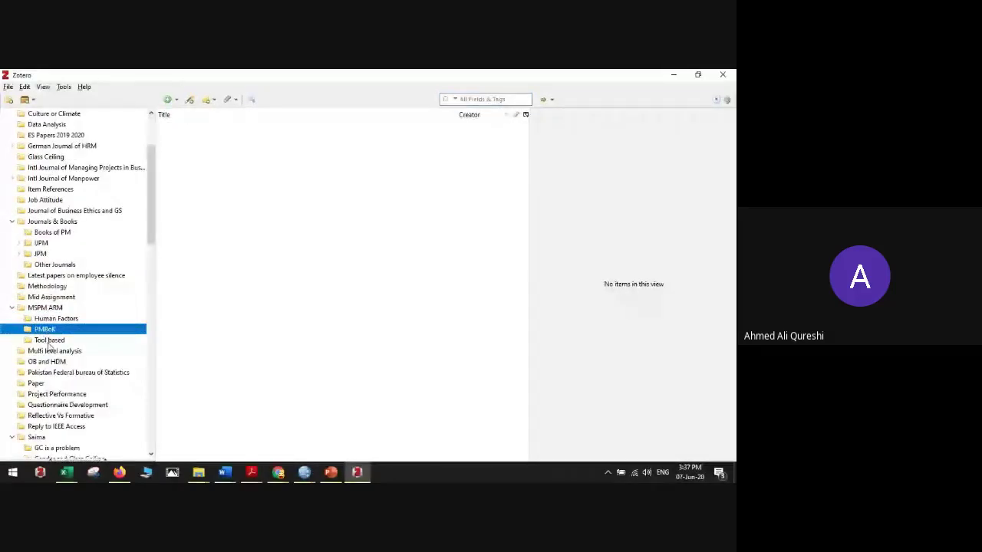
pyautogui.click(49, 342)
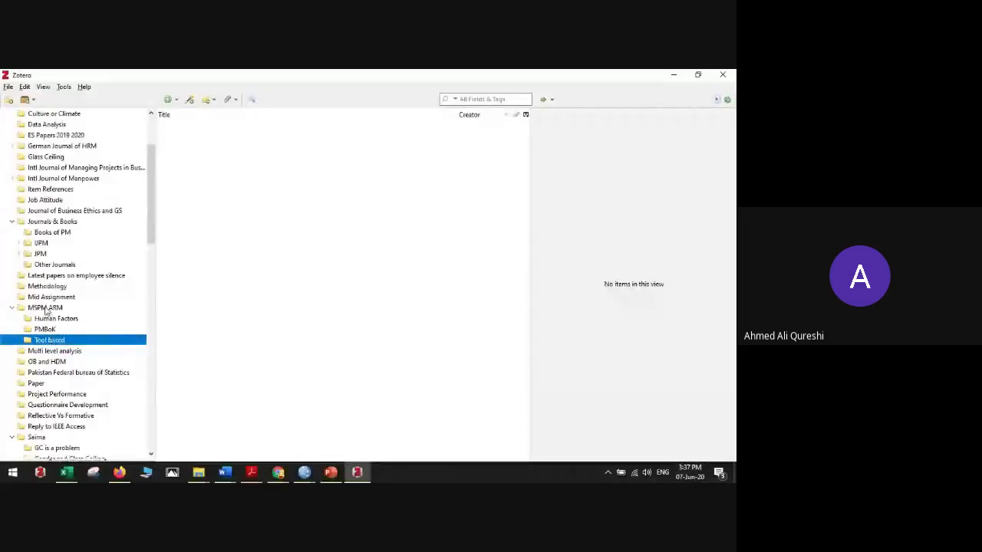
pyautogui.click(46, 308)
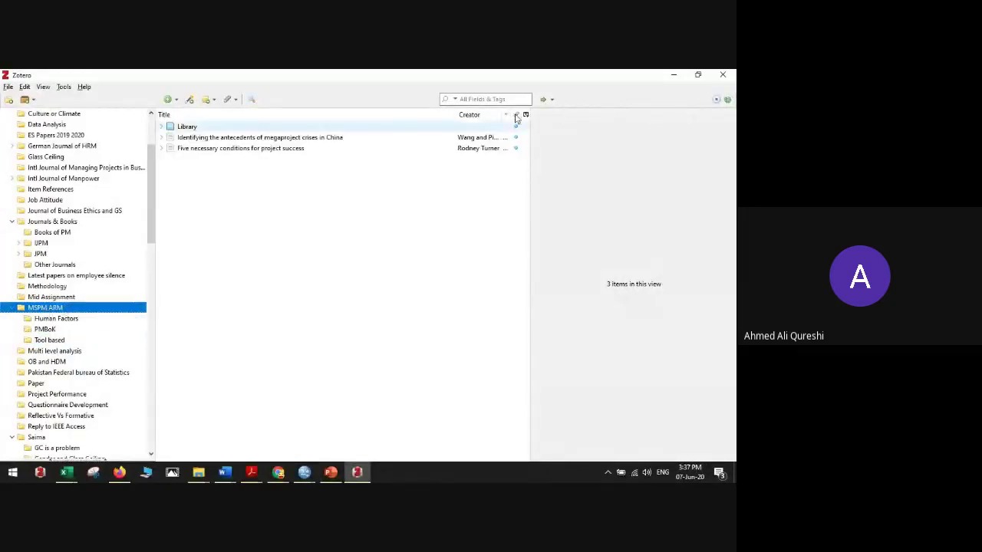
# Step: Search the whole My Library for "project manager emo" instead of only the MSPM ARM collection
pyautogui.click(498, 99)
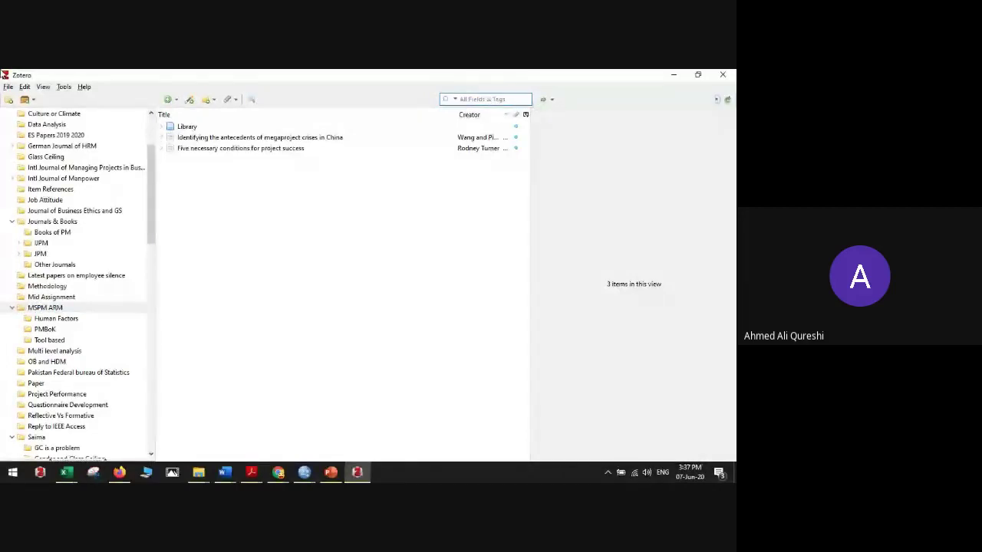
pyautogui.write('p')
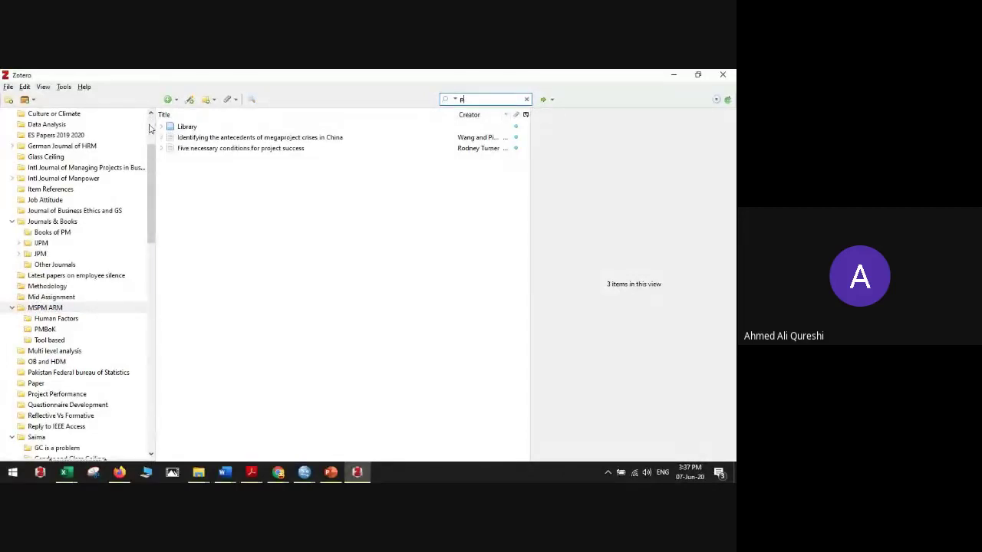
pyautogui.scroll(3, 150, 128)
pyautogui.click(92, 114)
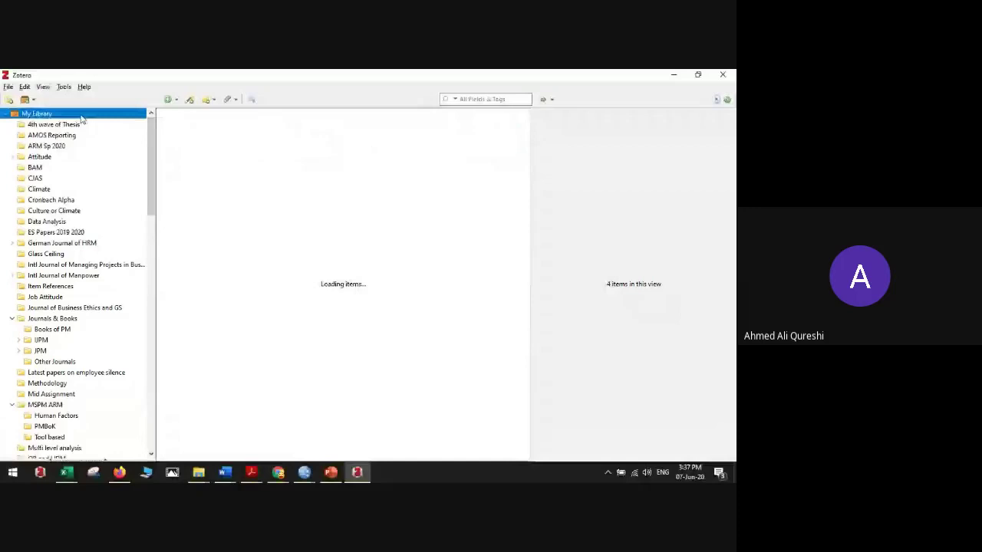
pyautogui.click(491, 100)
pyautogui.write('ro')
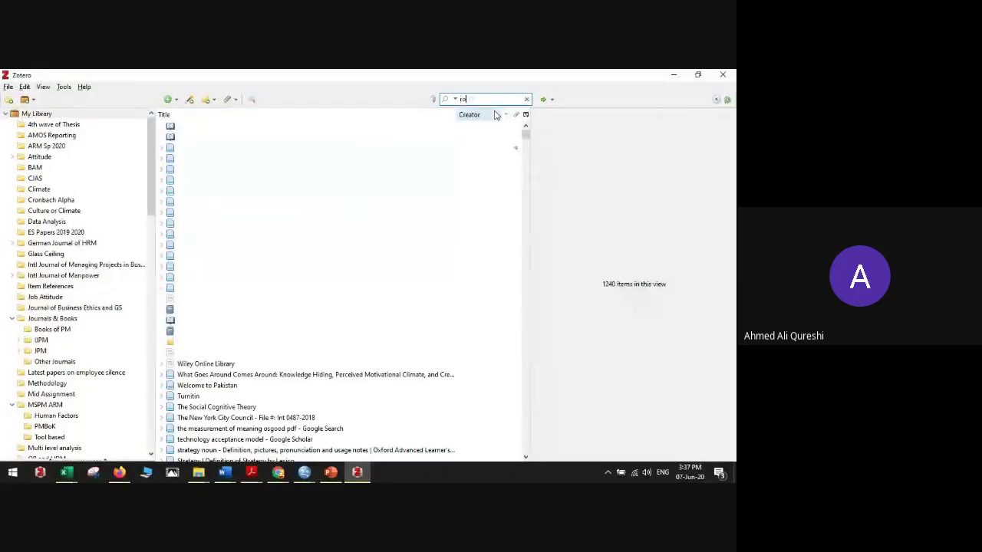
pyautogui.press('BackSpace')
pyautogui.press('BackSpace')
pyautogui.write('p')
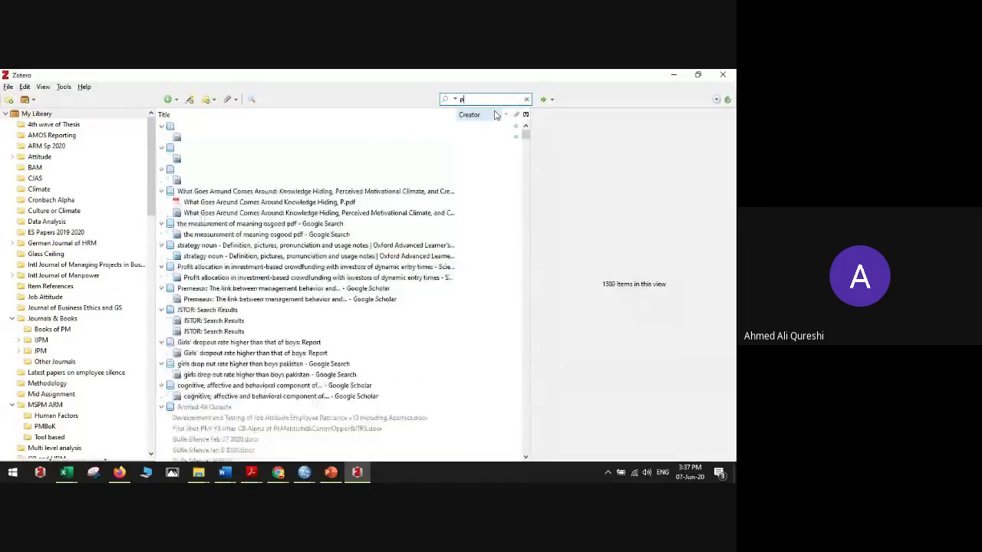
pyautogui.write('rojec')
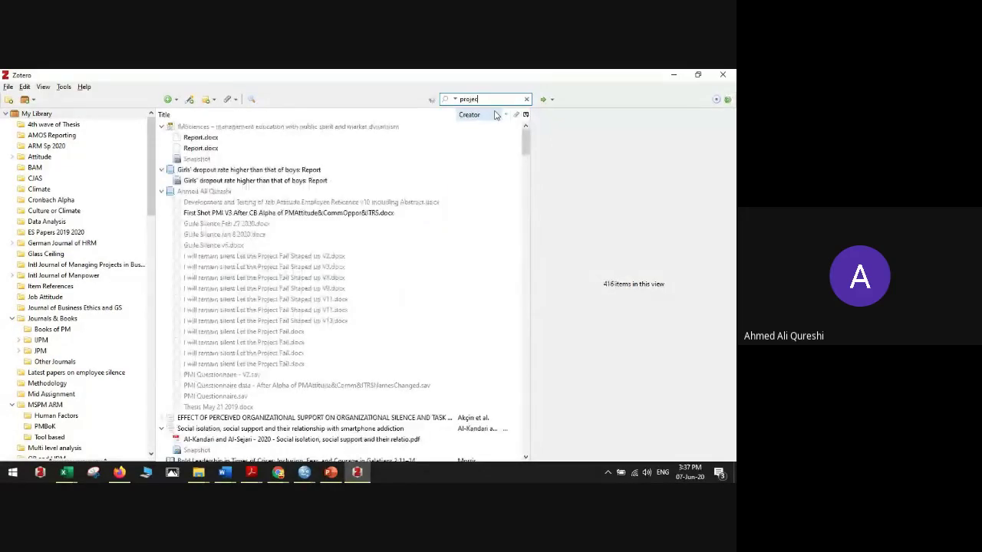
pyautogui.write('t managem')
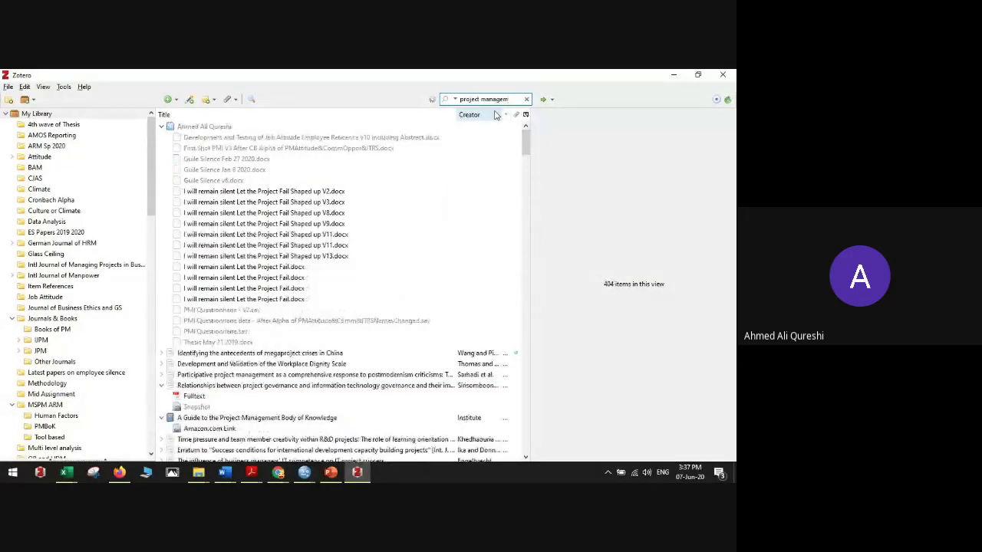
pyautogui.press('BackSpace')
pyautogui.write('r')
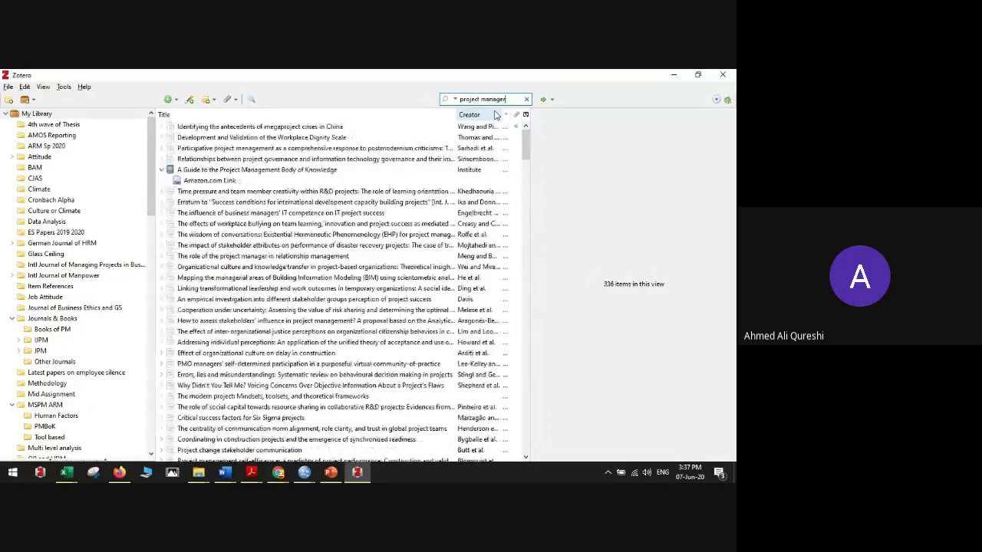
pyautogui.write(' emo')
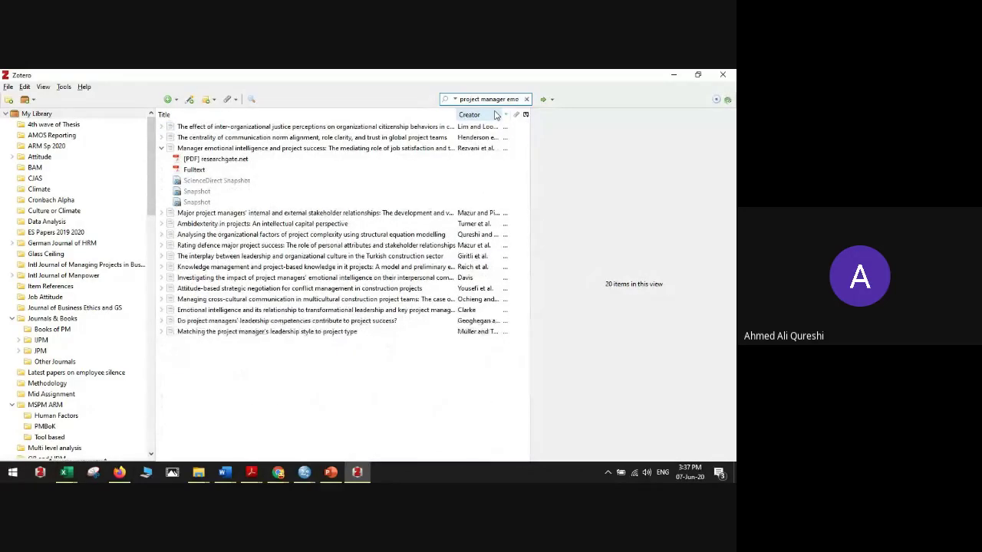
# Step: Open the Fulltext PDF of "Manager emotional intelligence and project success" in Acrobat Reader and collapse the tools pane for a wider page
pyautogui.click(267, 148)
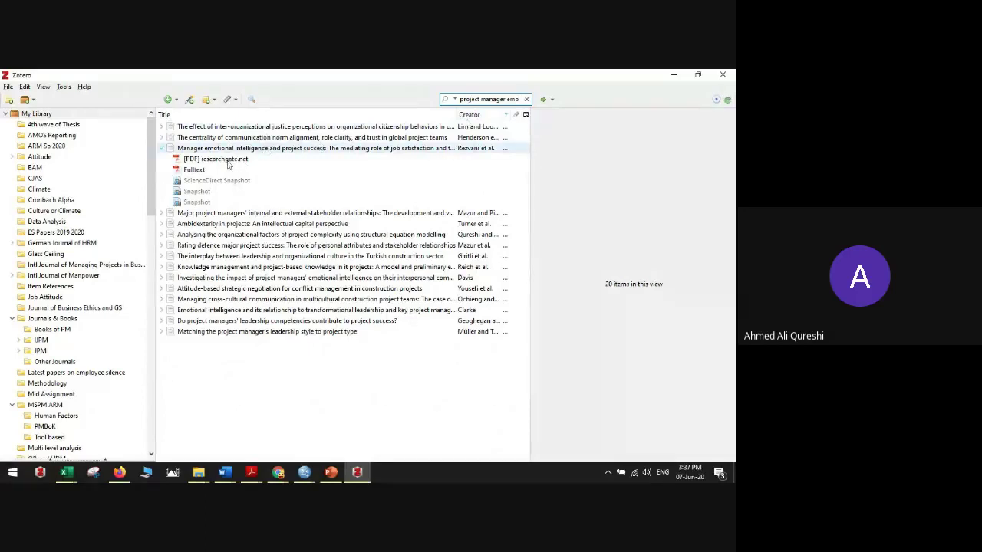
pyautogui.click(194, 170)
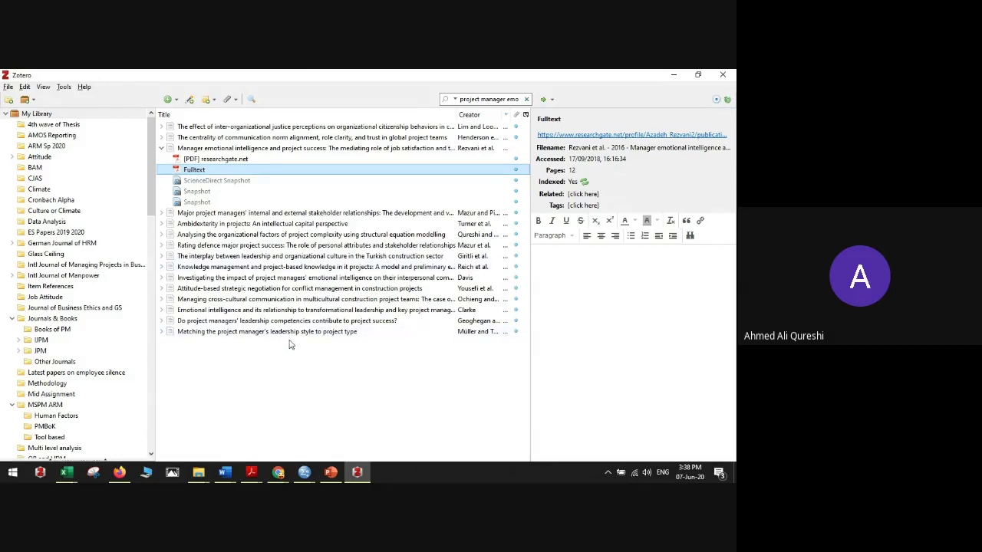
pyautogui.click(198, 191)
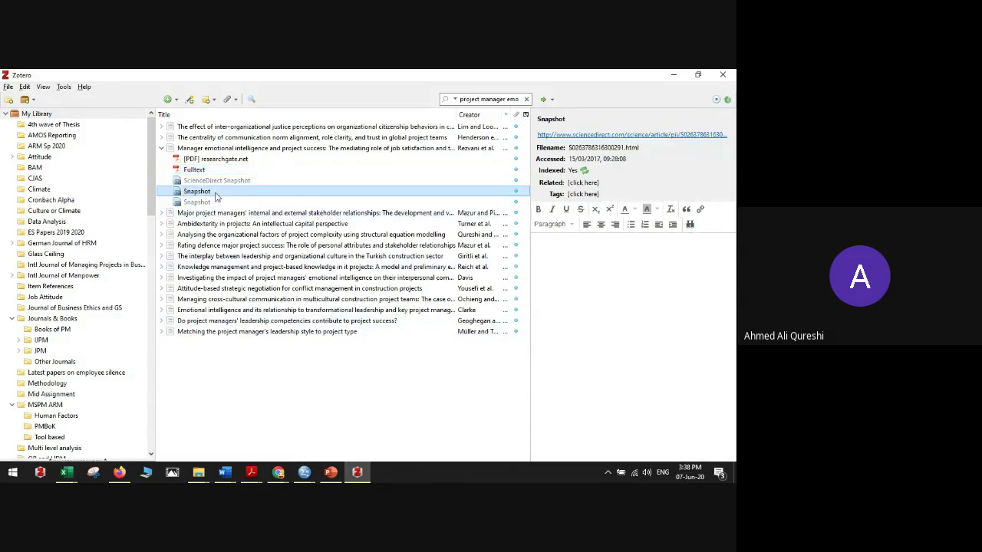
pyautogui.doubleClick(199, 170)
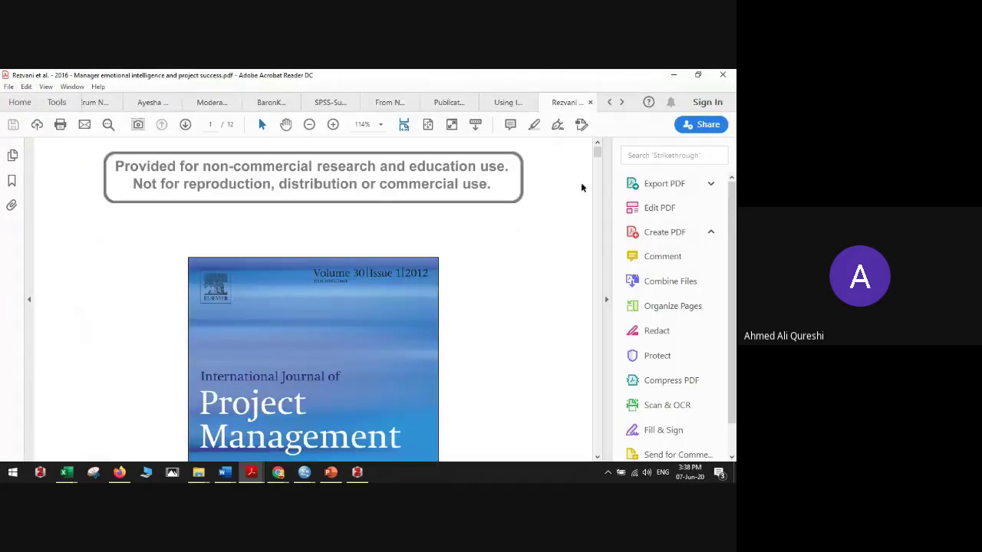
pyautogui.click(607, 303)
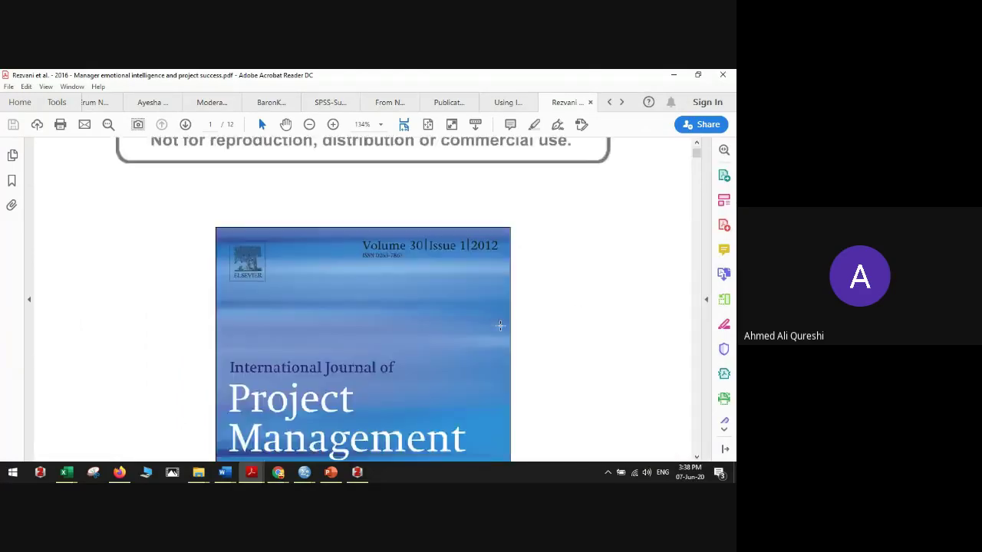
# Step: Look through the article from its title page and abstract to the conceptual framework diagram in Fig. 1
pyautogui.scroll(-10, 500, 326)
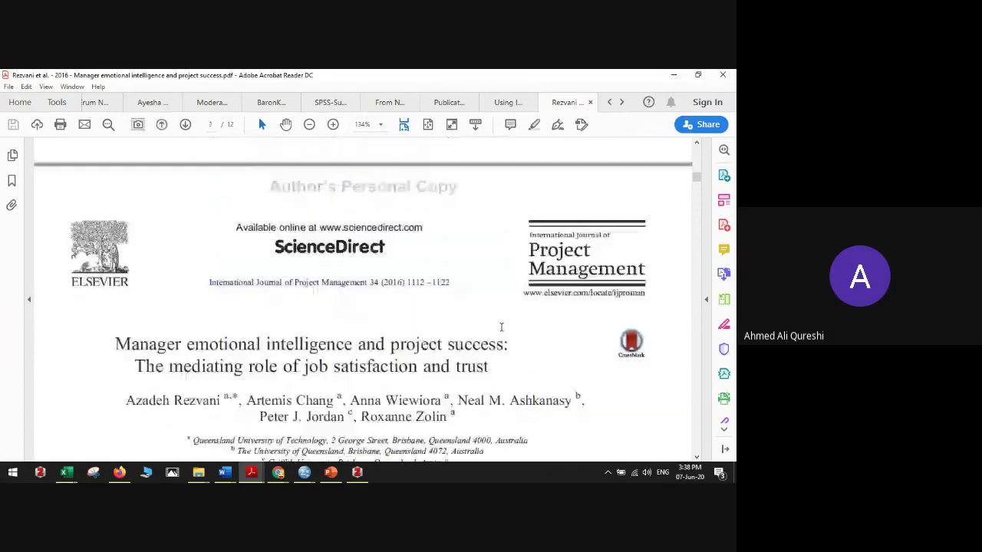
pyautogui.scroll(-5, 501, 327)
pyautogui.scroll(2, 208, 257)
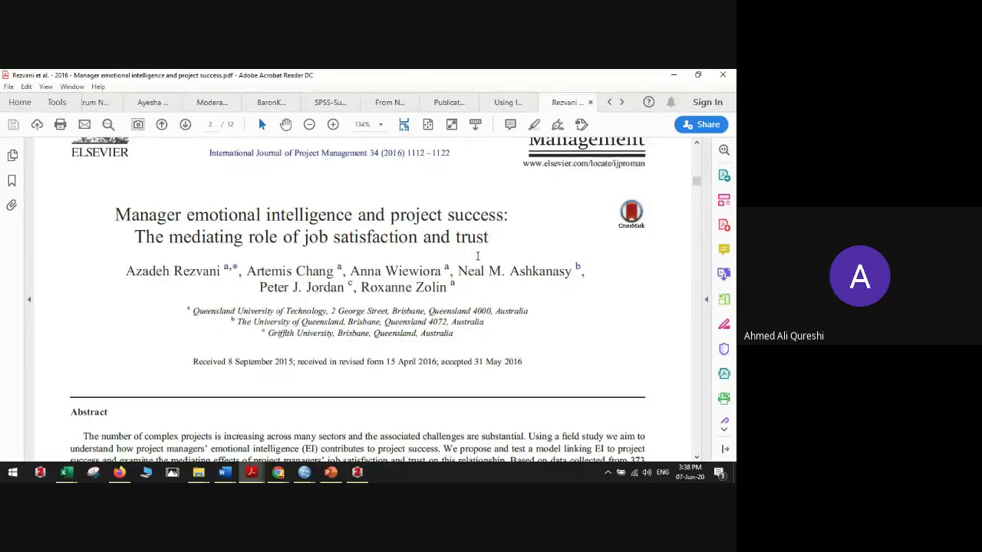
pyautogui.scroll(-8, 477, 256)
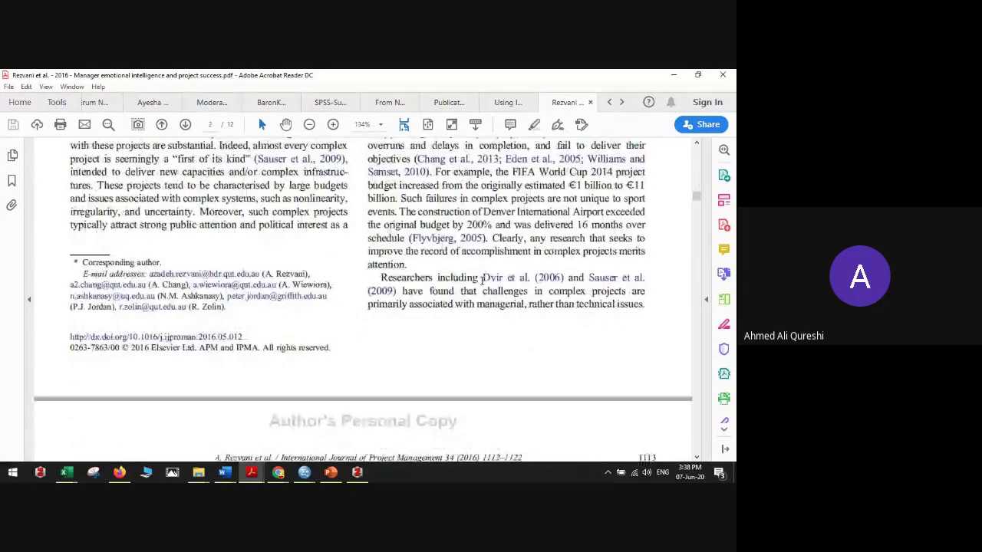
pyautogui.scroll(-6, 481, 278)
pyautogui.scroll(-15, 480, 282)
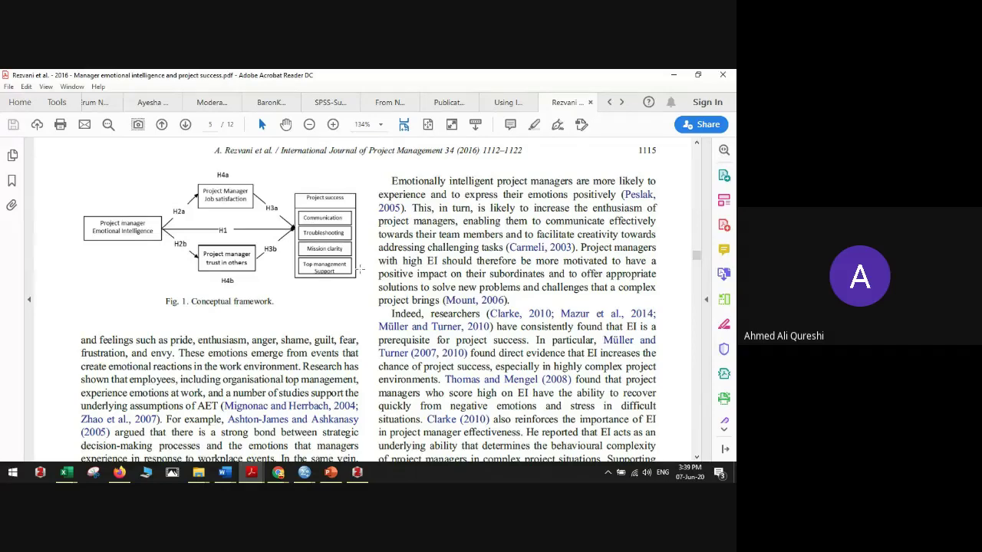
# Step: Locate hypothesis H1 in section 3.2 and select its two variables in turn, "Project managers' EI" and "project success"
pyautogui.scroll(-8, 360, 269)
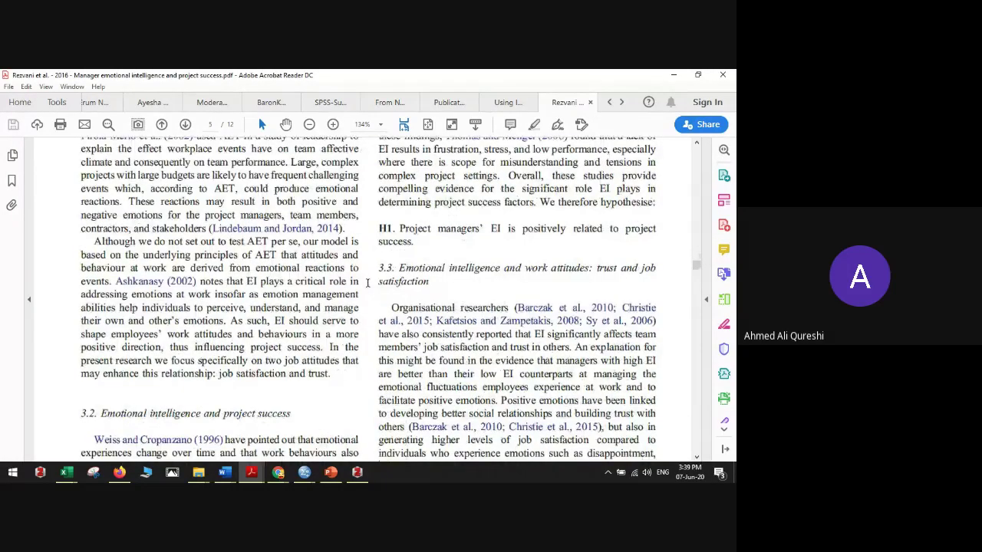
pyautogui.scroll(-3, 367, 280)
pyautogui.scroll(4, 367, 278)
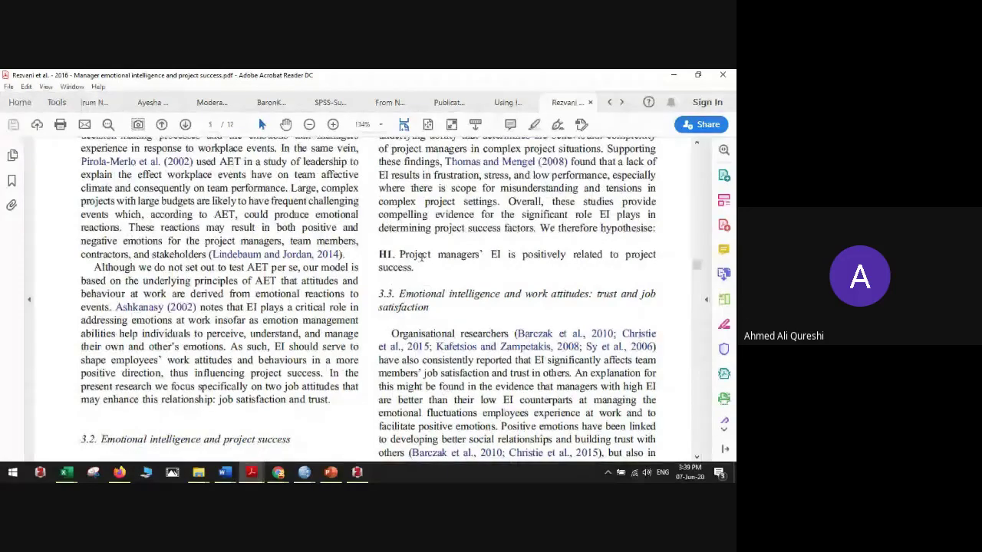
pyautogui.moveTo(400, 255); pyautogui.dragTo(586, 254)
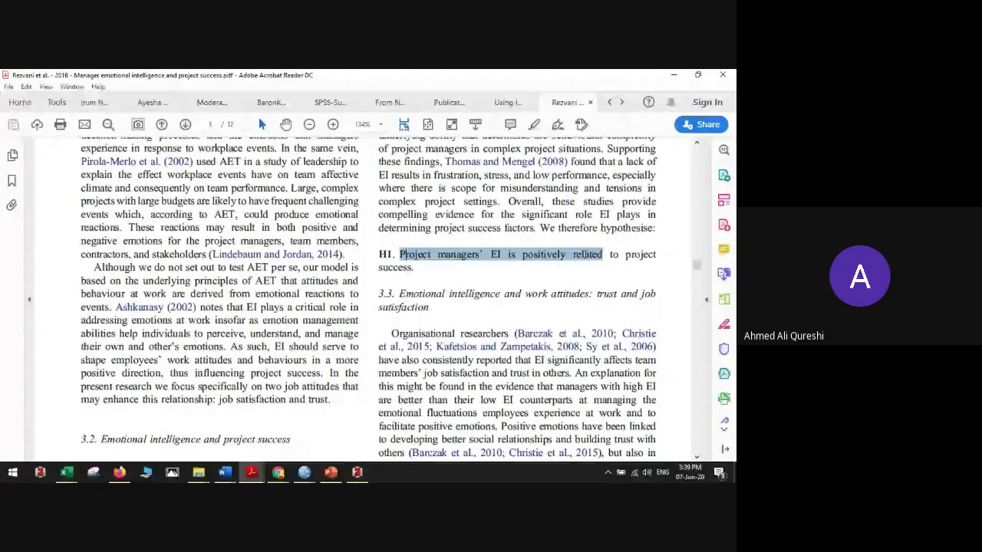
pyautogui.click(399, 249)
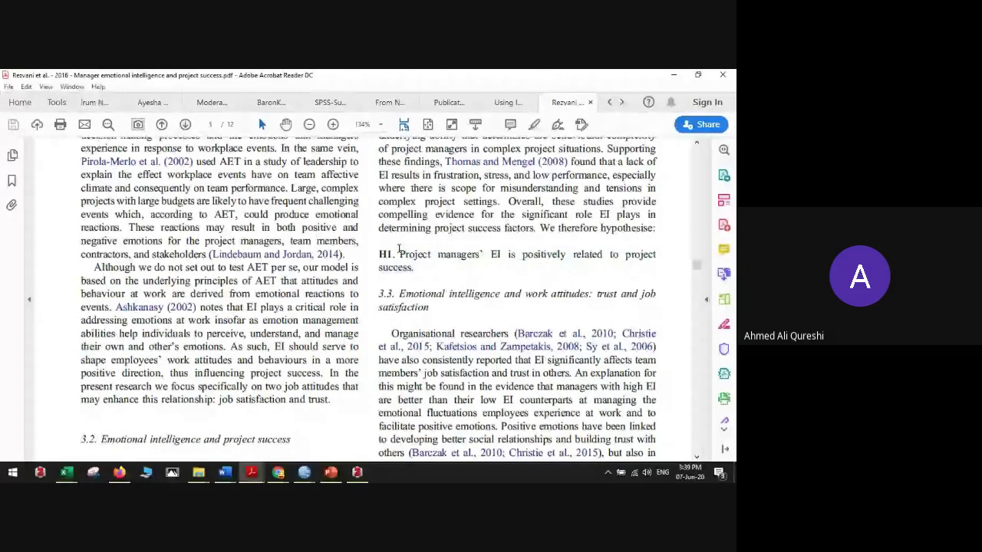
pyautogui.moveTo(399, 250); pyautogui.dragTo(499, 256)
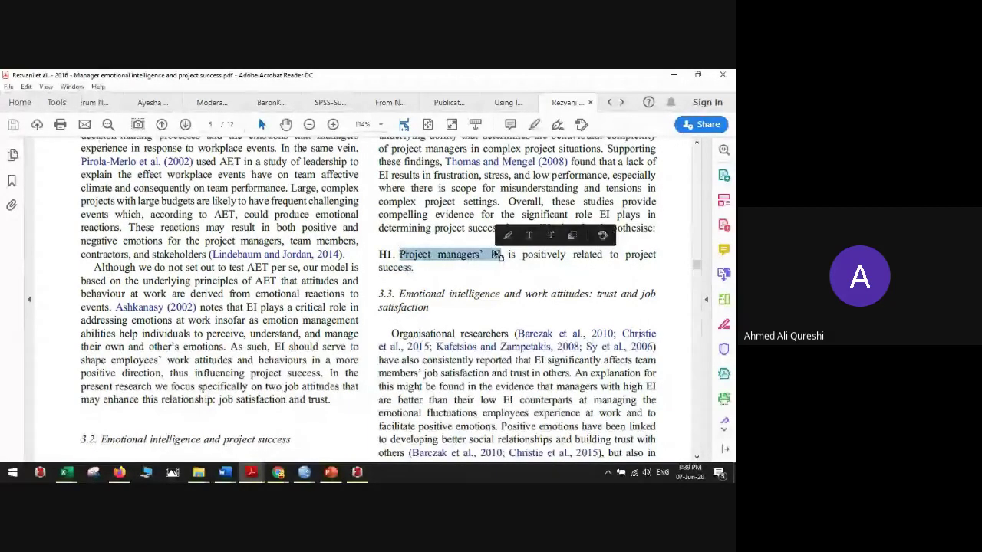
pyautogui.moveTo(624, 255); pyautogui.dragTo(433, 267)
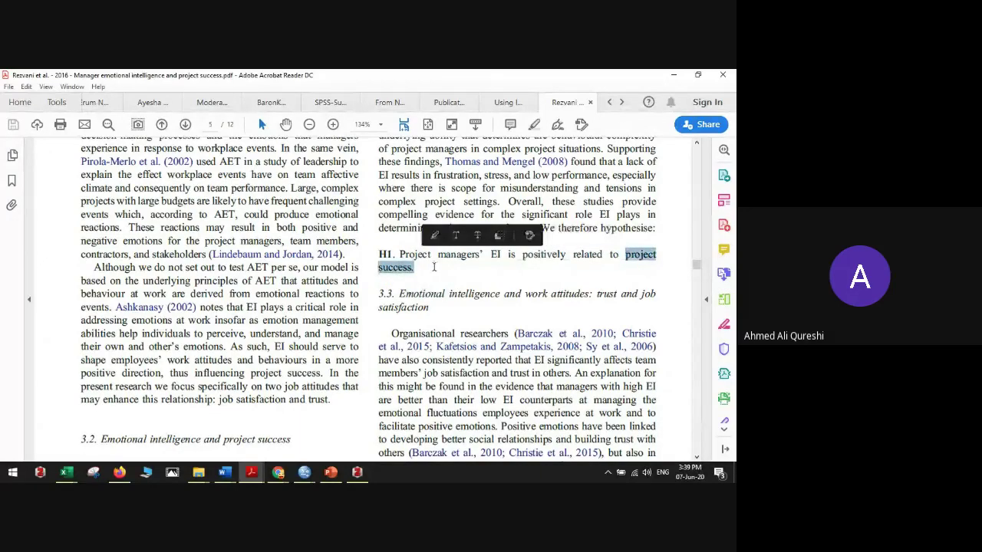
# Step: Go through the method and results sections, and select the Cronbach's alpha values in Table 2, Convergent validity tests
pyautogui.scroll(-3, 433, 267)
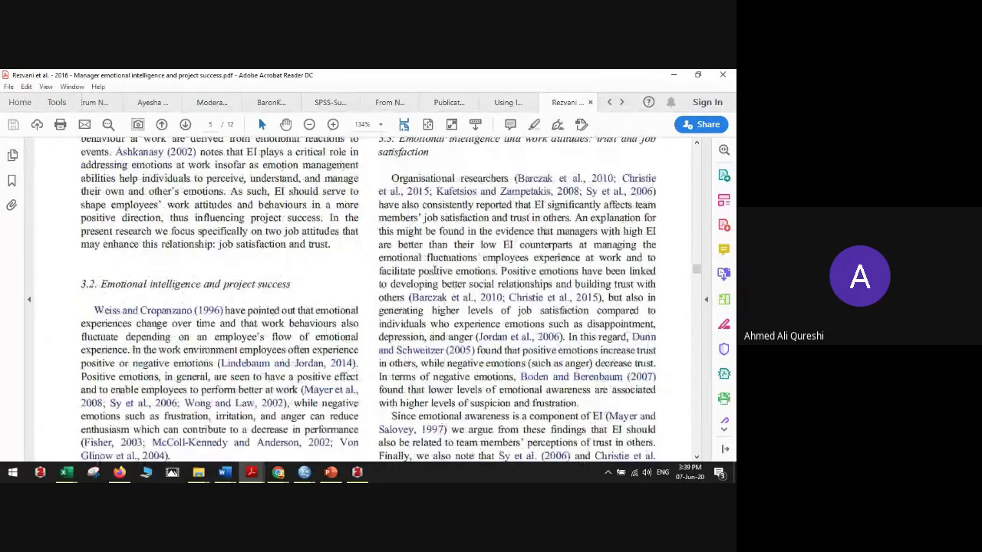
pyautogui.scroll(-5, 435, 272)
pyautogui.scroll(-5, 434, 272)
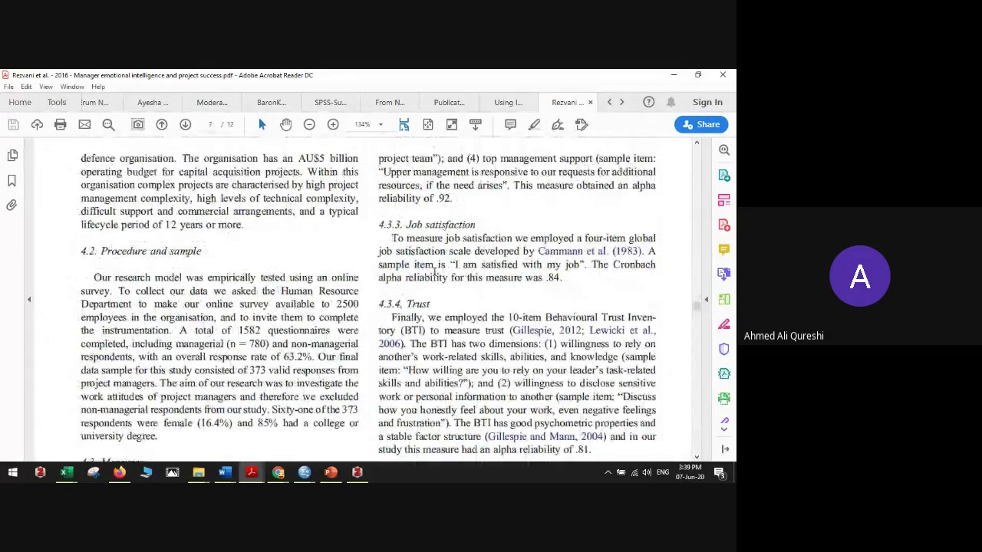
pyautogui.scroll(-6, 434, 272)
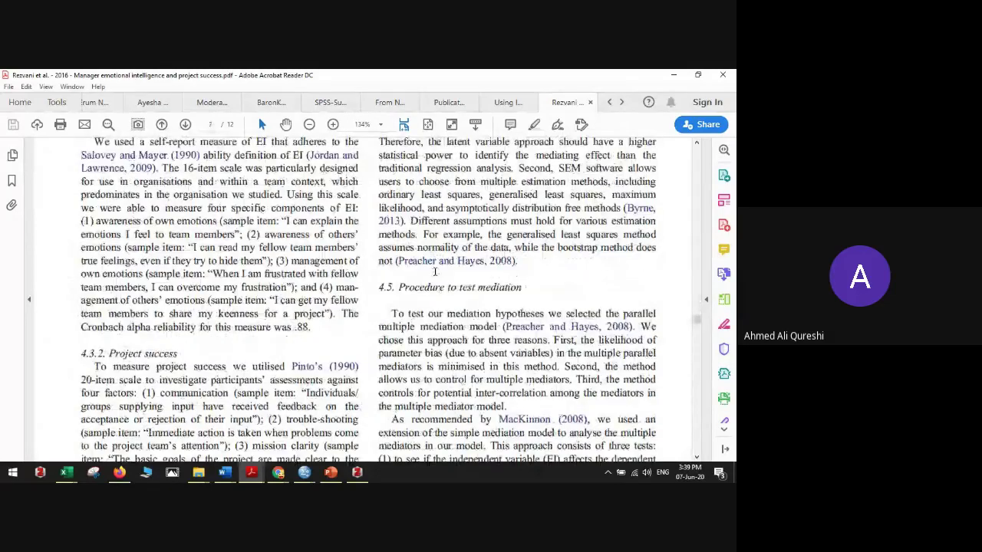
pyautogui.scroll(-2, 434, 271)
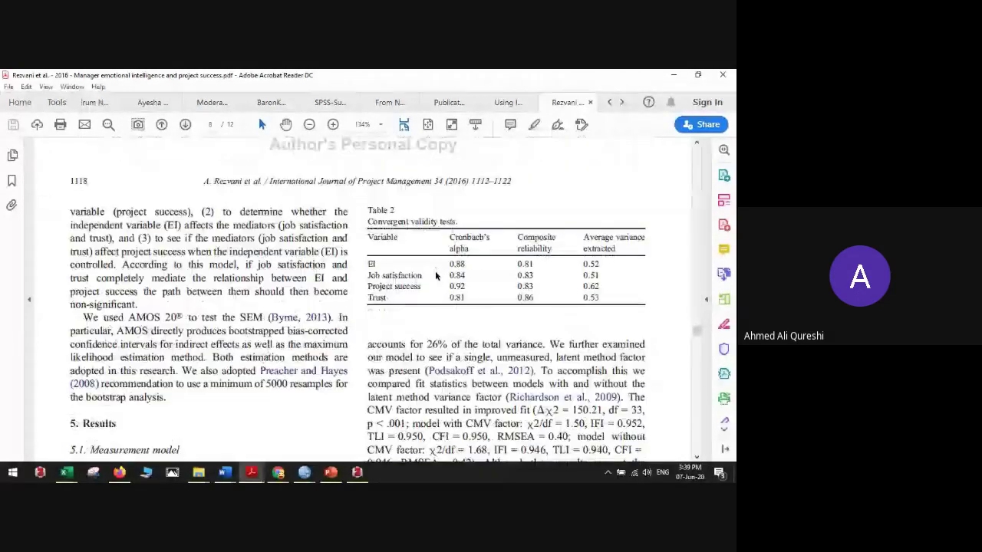
pyautogui.scroll(-4, 433, 270)
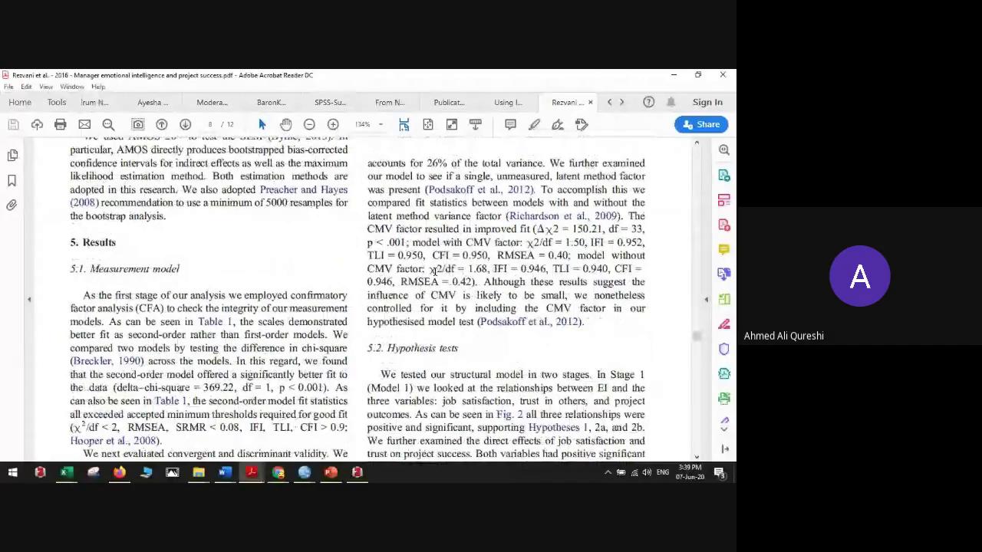
pyautogui.scroll(-2, 434, 272)
pyautogui.scroll(-7, 435, 271)
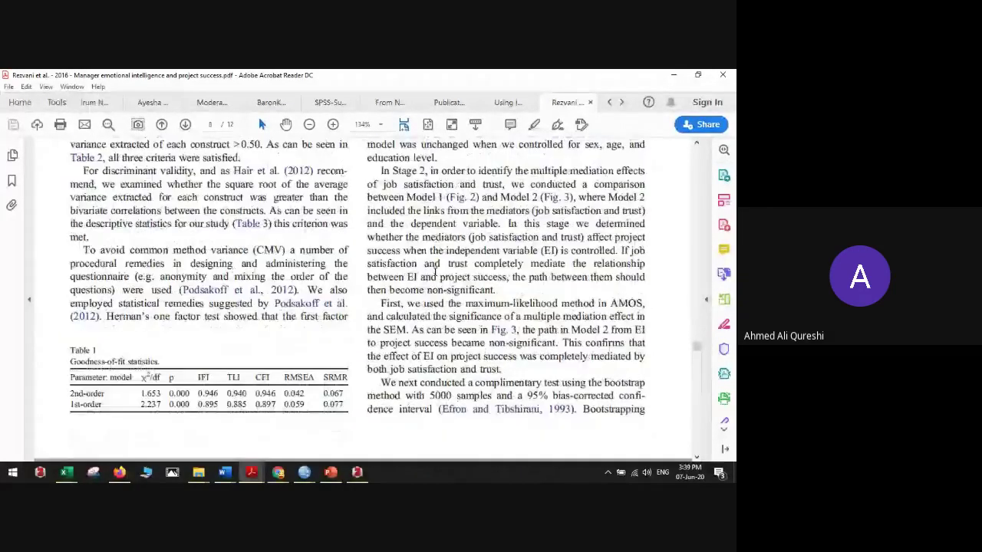
pyautogui.scroll(15, 434, 271)
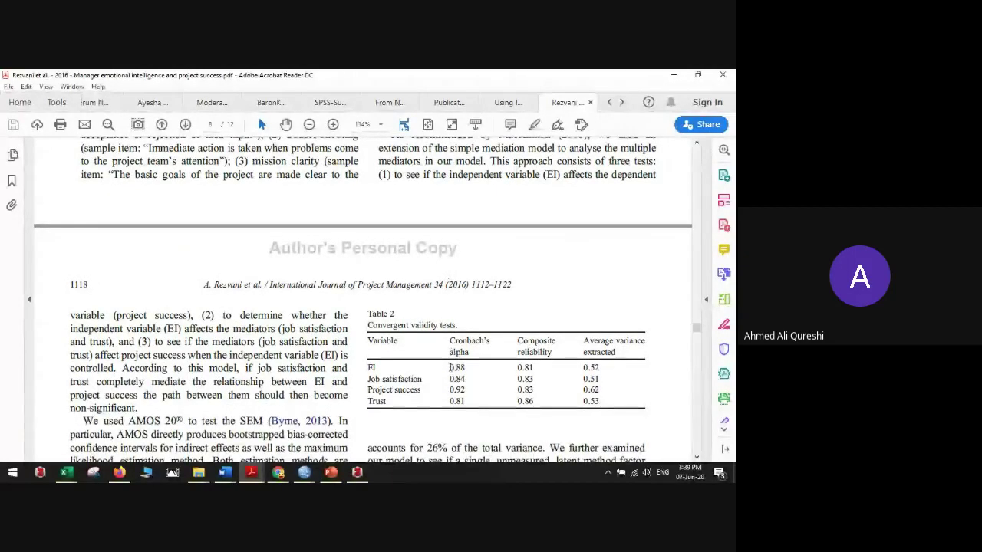
pyautogui.moveTo(449, 367); pyautogui.dragTo(465, 398)
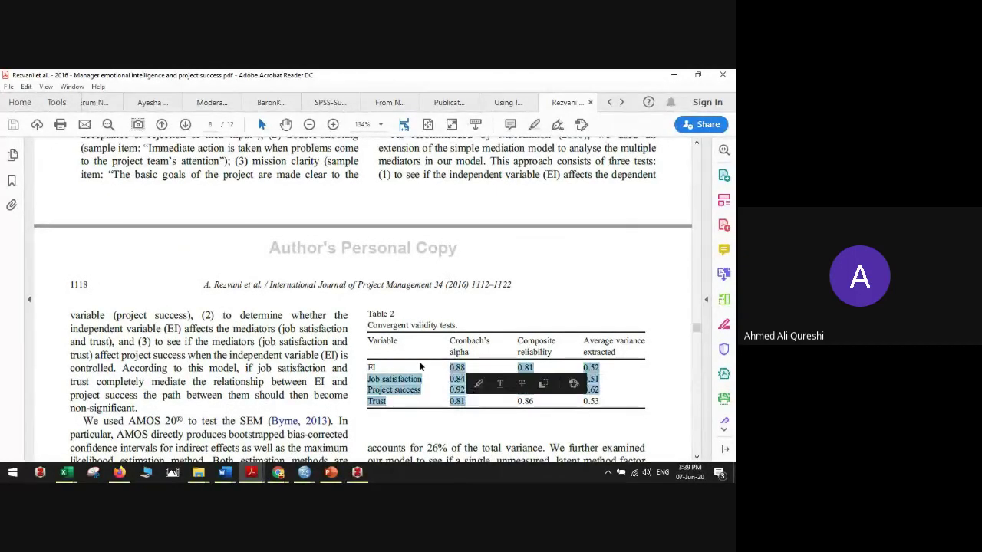
# Step: Look past the hypothesis tests section to Table 3 with the means, standard deviations and correlations
pyautogui.scroll(-6, 420, 366)
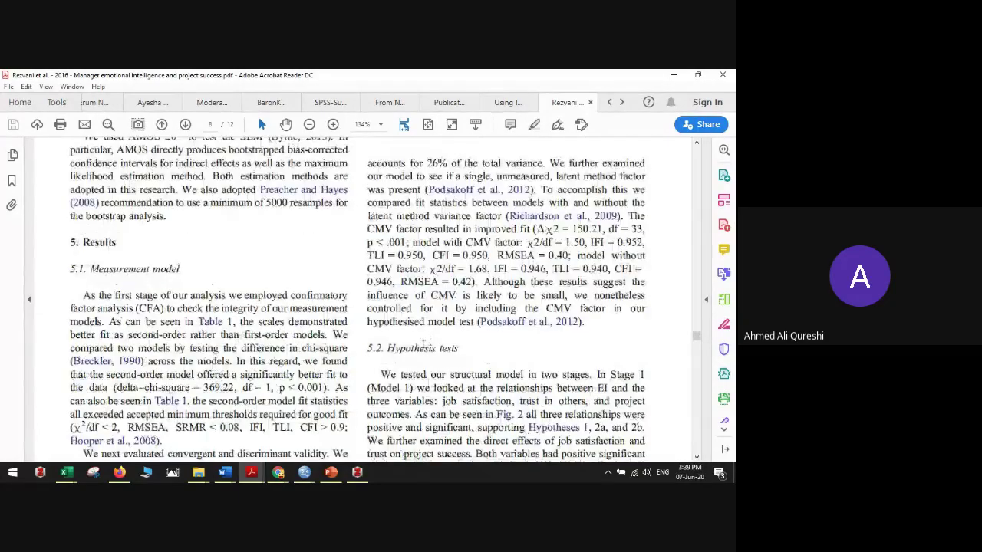
pyautogui.scroll(-6, 421, 343)
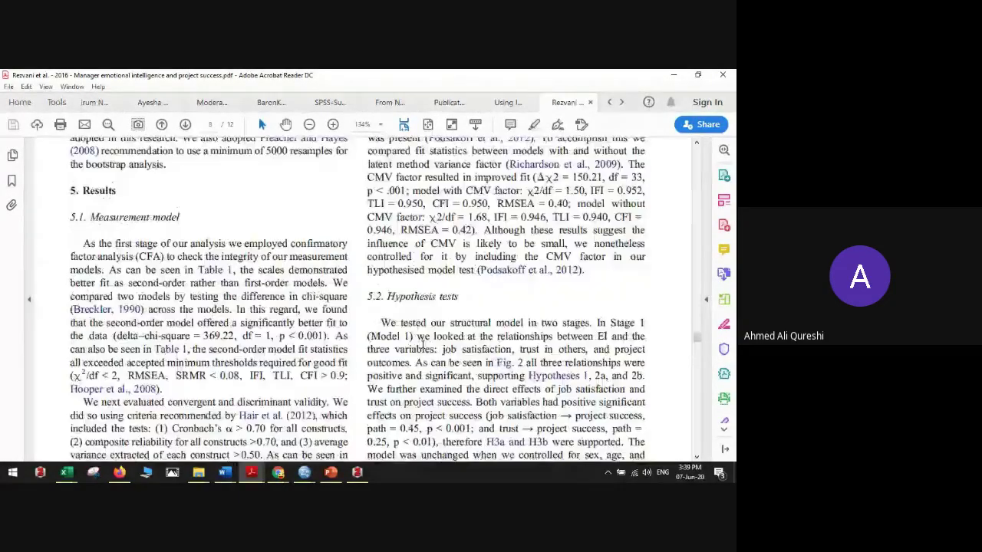
pyautogui.scroll(-7, 421, 347)
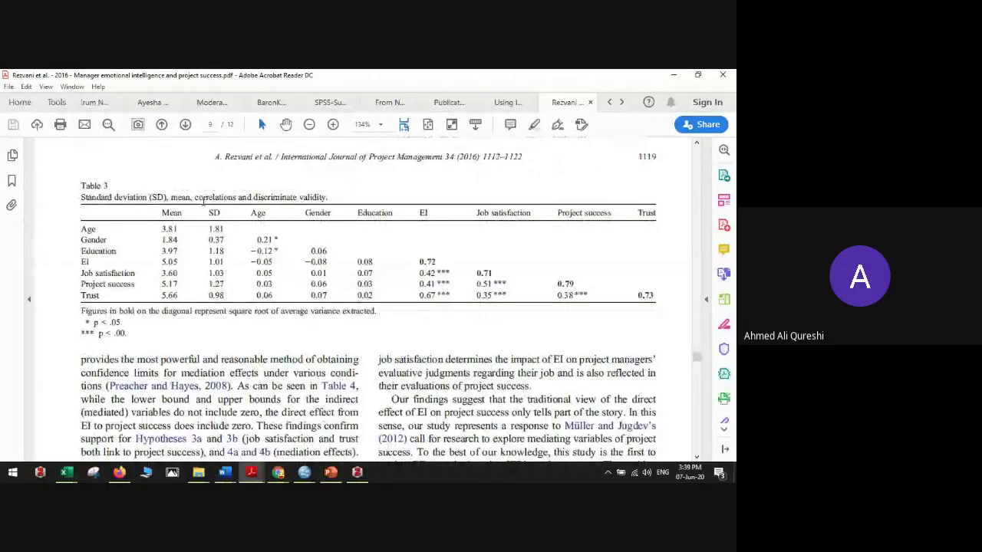
# Step: In Table 3, select "correlations" in the caption, then the EI and Project success row labels, and finally their 0.41 correlation
pyautogui.moveTo(196, 197); pyautogui.dragTo(235, 198)
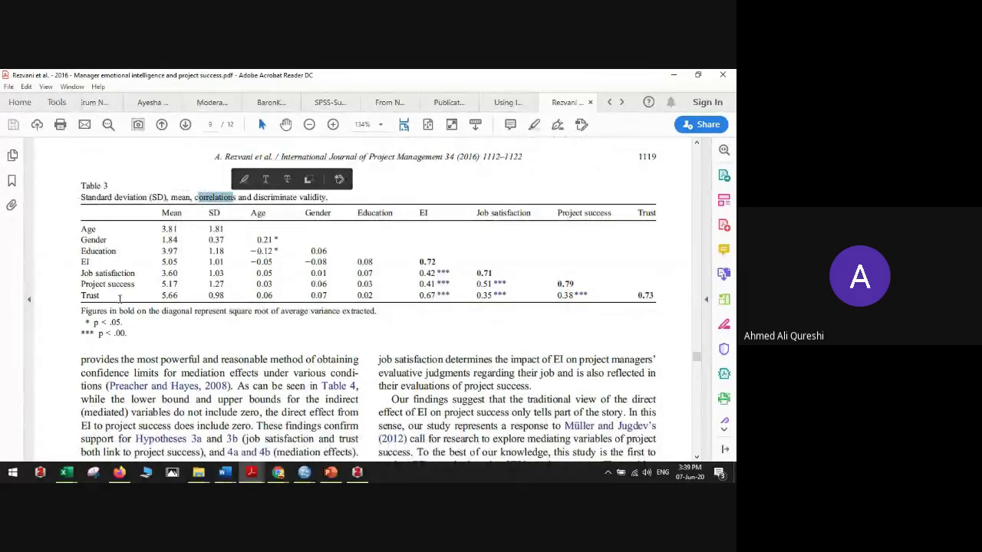
pyautogui.click(84, 262)
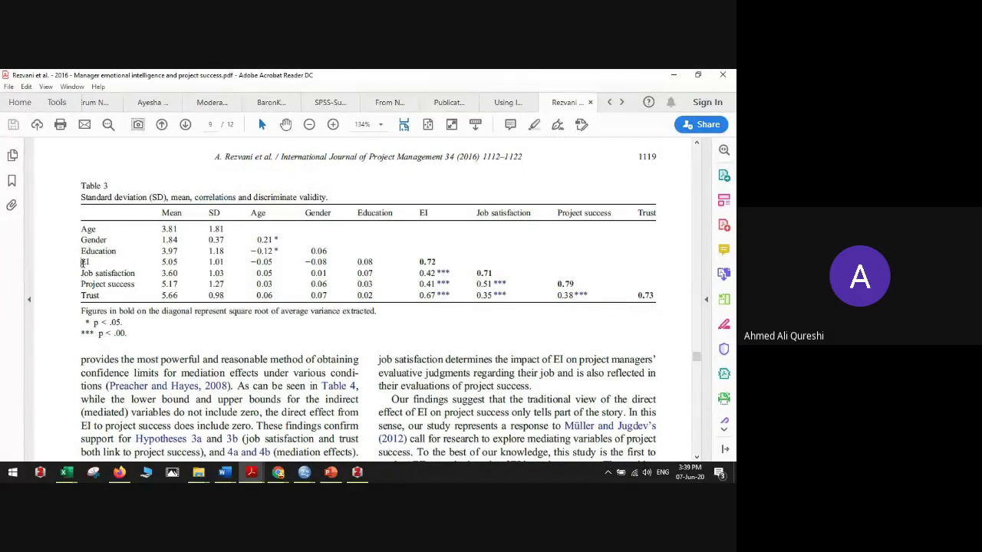
pyautogui.doubleClick(84, 263)
pyautogui.moveTo(82, 284); pyautogui.dragTo(135, 283)
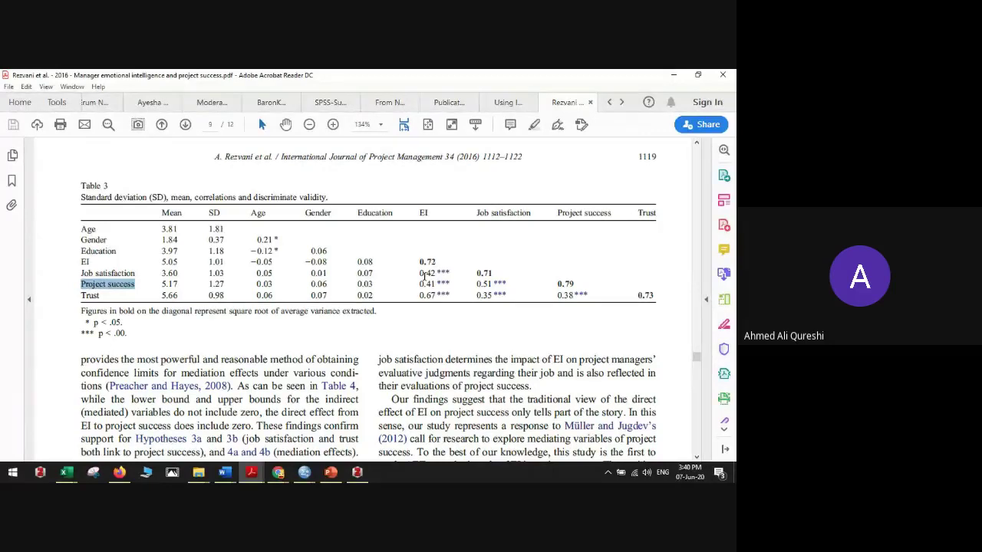
pyautogui.moveTo(419, 284); pyautogui.dragTo(436, 284)
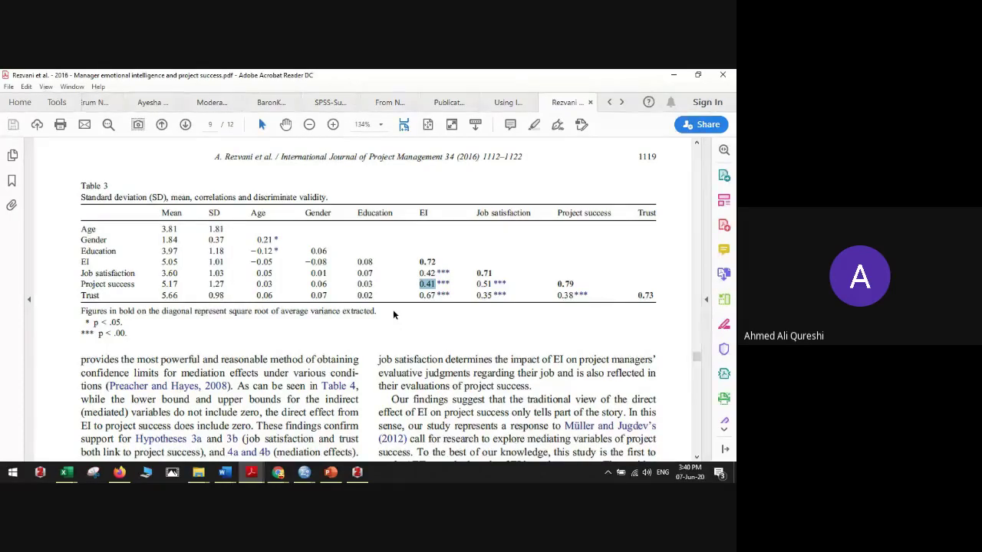
# Step: Compare the path diagrams in Fig. 2 (Model 1) and Fig. 3 (Model 2) with the structural model text, then return to the article's first page
pyautogui.scroll(-4, 392, 309)
pyautogui.scroll(-12, 392, 309)
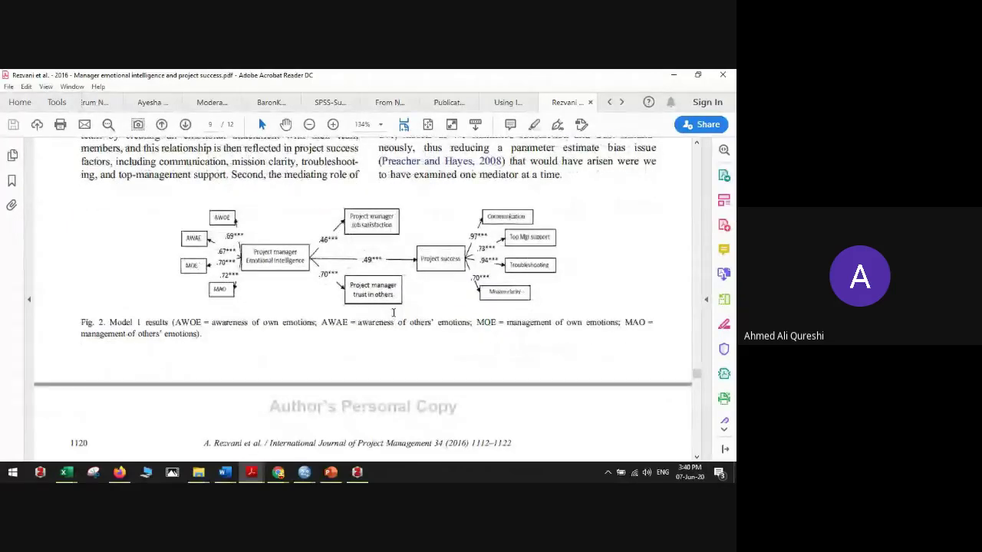
pyautogui.scroll(-1, 311, 332)
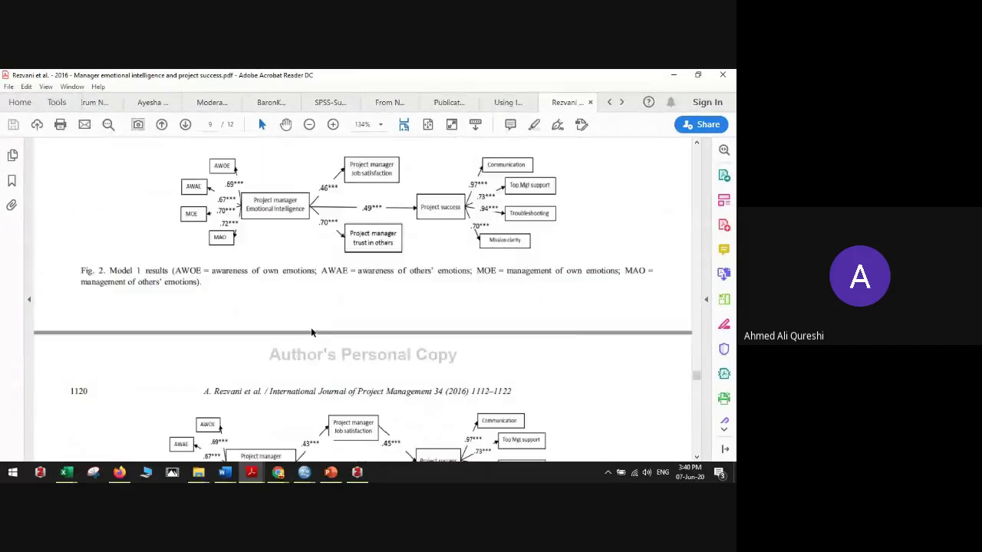
pyautogui.scroll(-3, 311, 332)
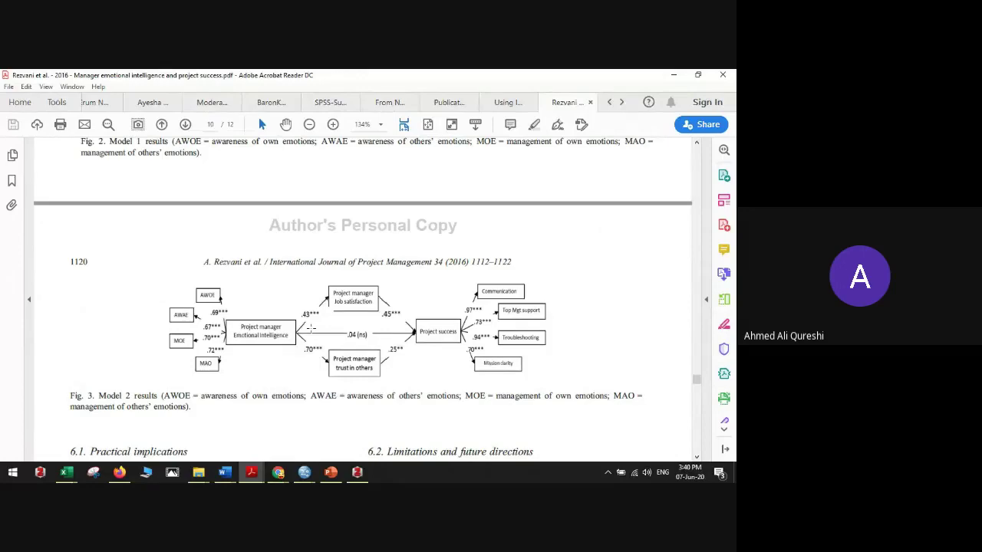
pyautogui.scroll(15, 311, 328)
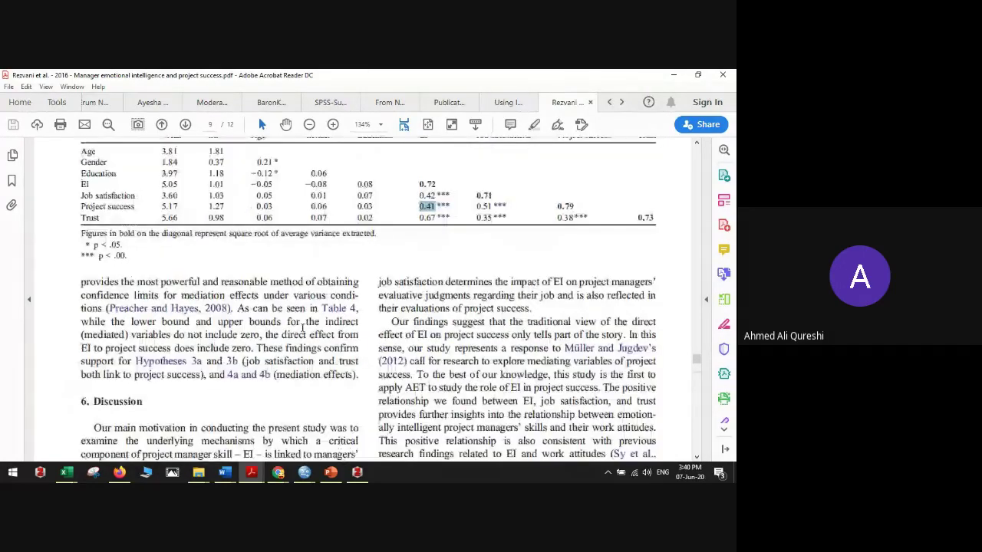
pyautogui.scroll(9, 303, 328)
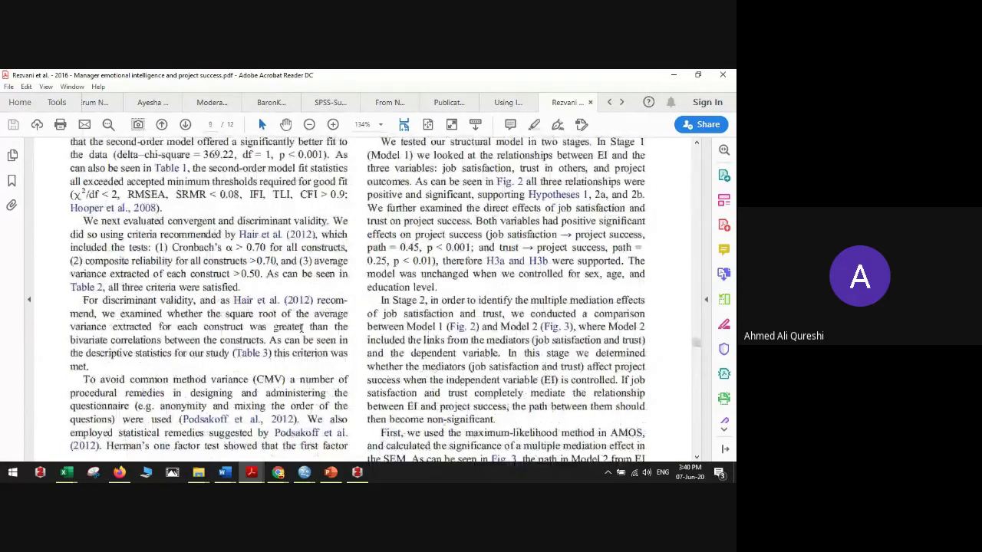
pyautogui.scroll(-9, 299, 328)
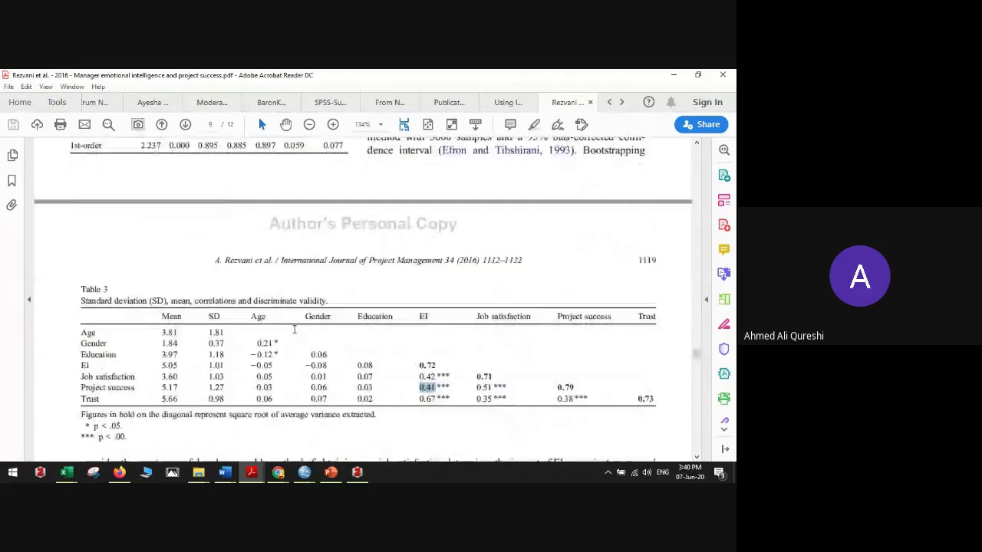
pyautogui.scroll(-10, 294, 330)
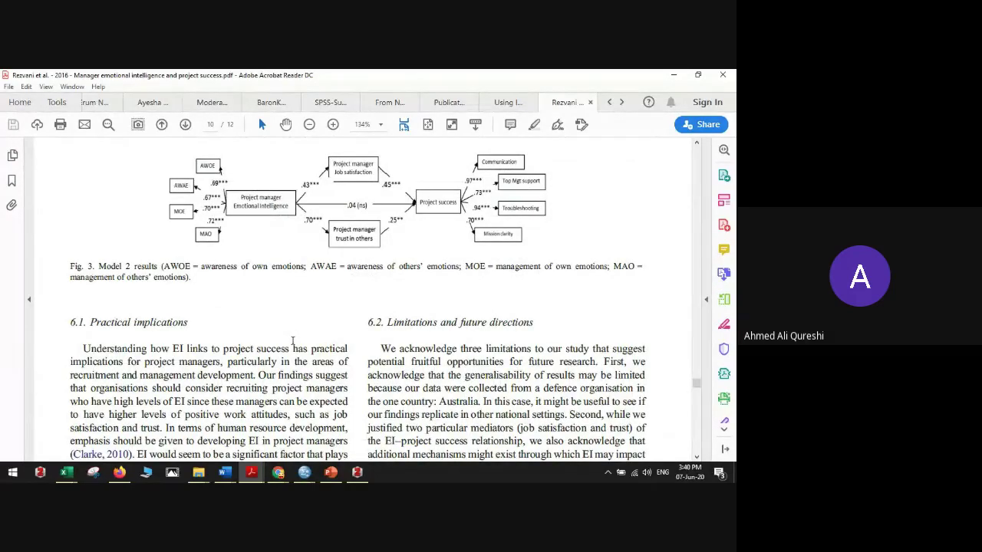
pyautogui.scroll(5, 292, 342)
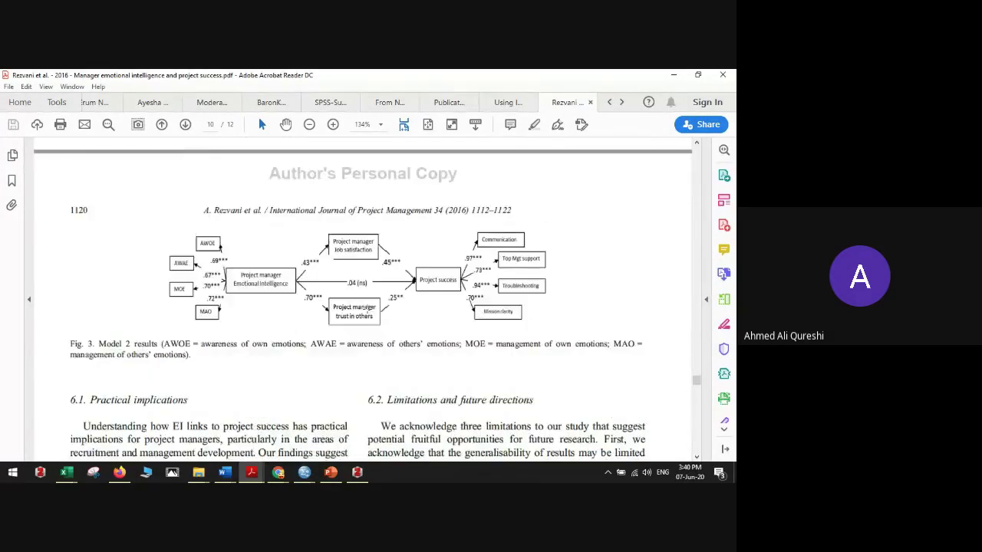
pyautogui.moveTo(697, 378); pyautogui.dragTo(697, 149)
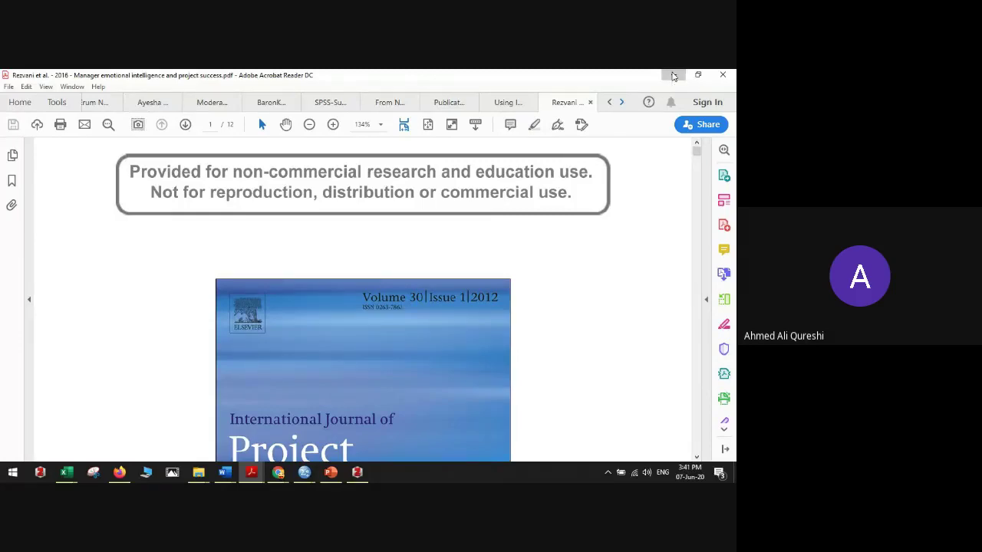
# Step: Switch to the SPSS output and review the Model Summary, ANOVA and Coefficients tables of the regression of CSAvg on SQ_Avg
pyautogui.click(673, 76)
pyautogui.click(671, 74)
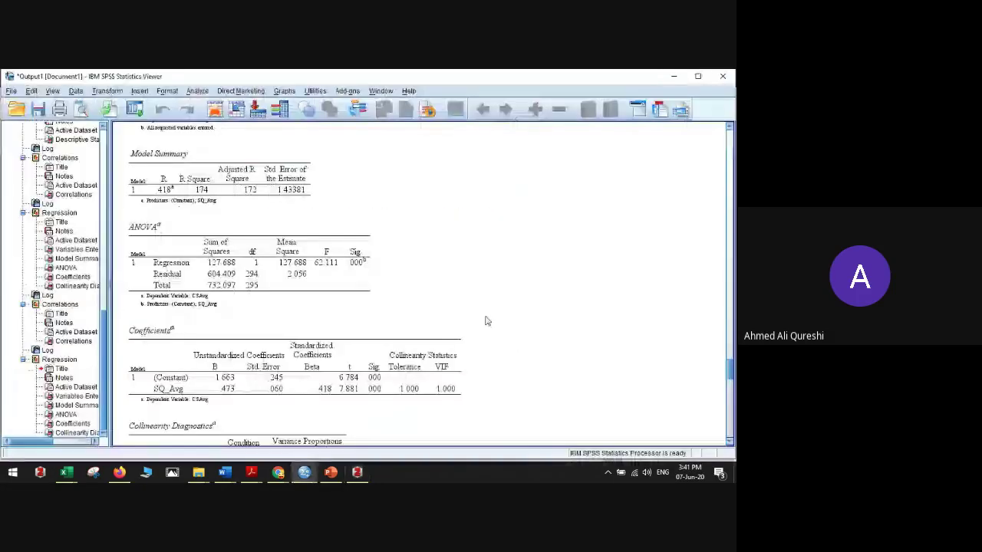
pyautogui.scroll(-2, 487, 322)
pyautogui.click(452, 307)
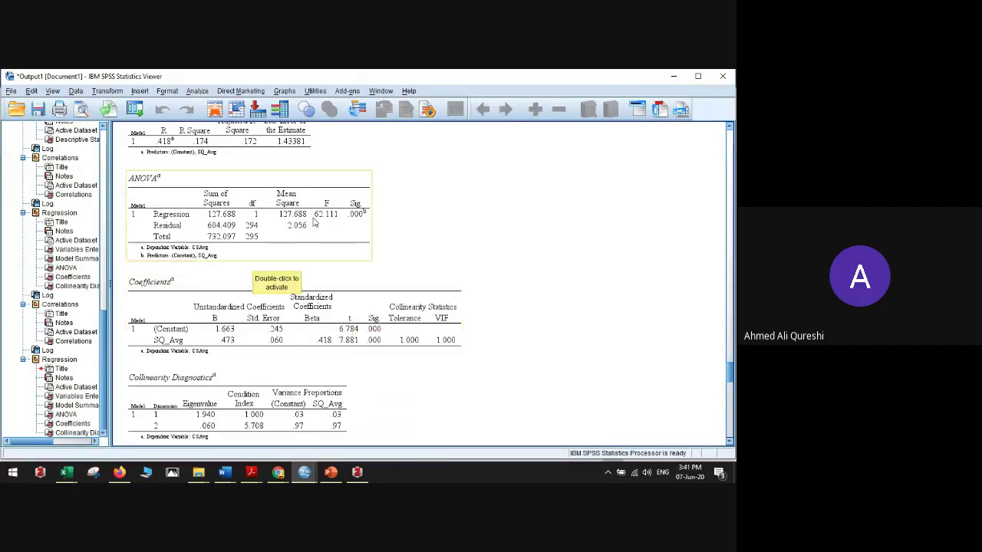
pyautogui.scroll(3, 240, 241)
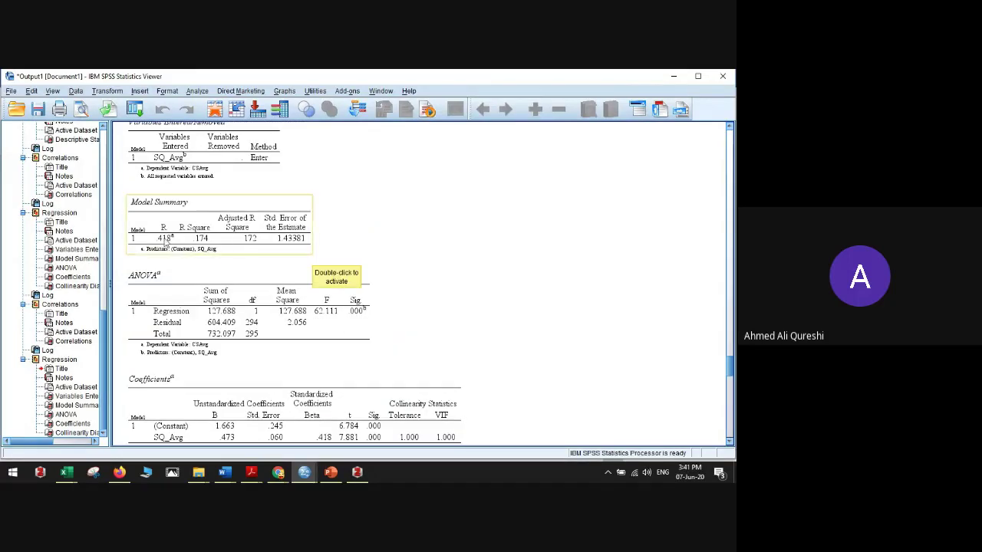
pyautogui.scroll(1, 412, 277)
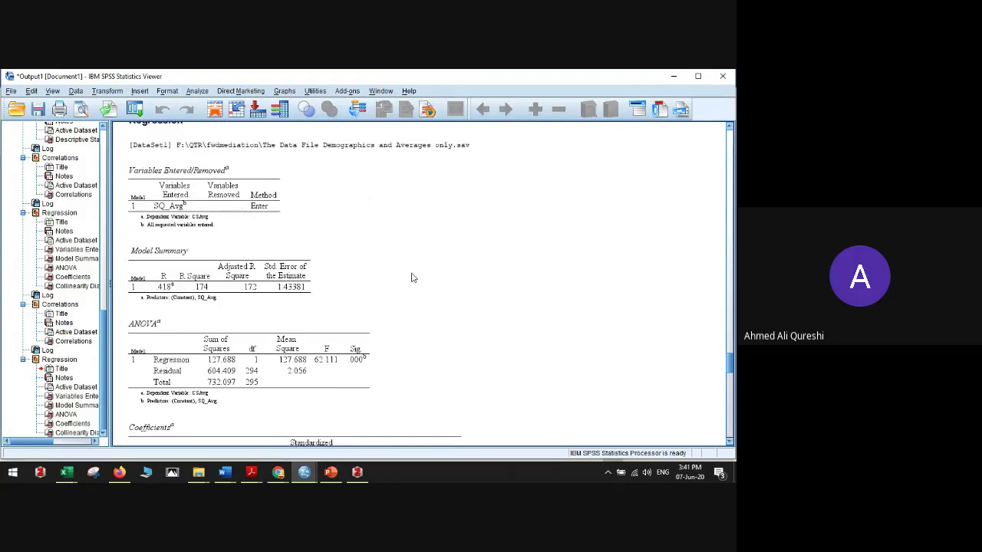
pyautogui.scroll(-3, 411, 277)
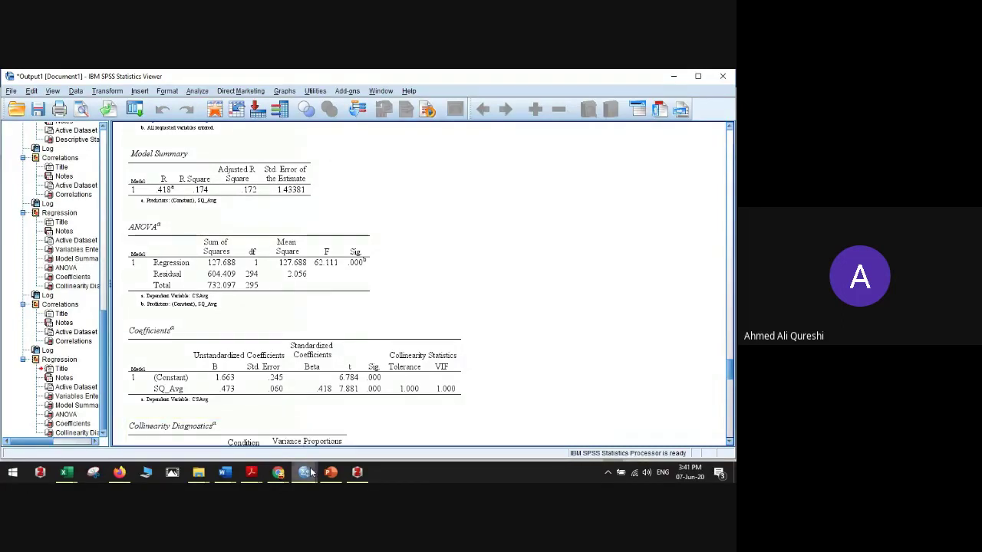
# Step: Switch to the Word document Sample Write up and look over its Chapter 4 data analysis text and Table 4.2 on gender
pyautogui.moveTo(278, 474)
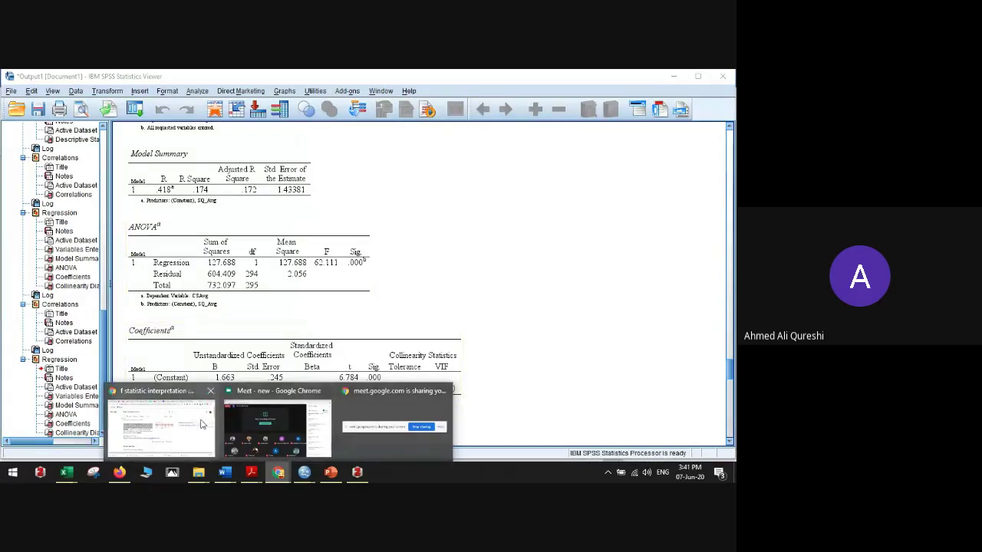
pyautogui.moveTo(236, 473)
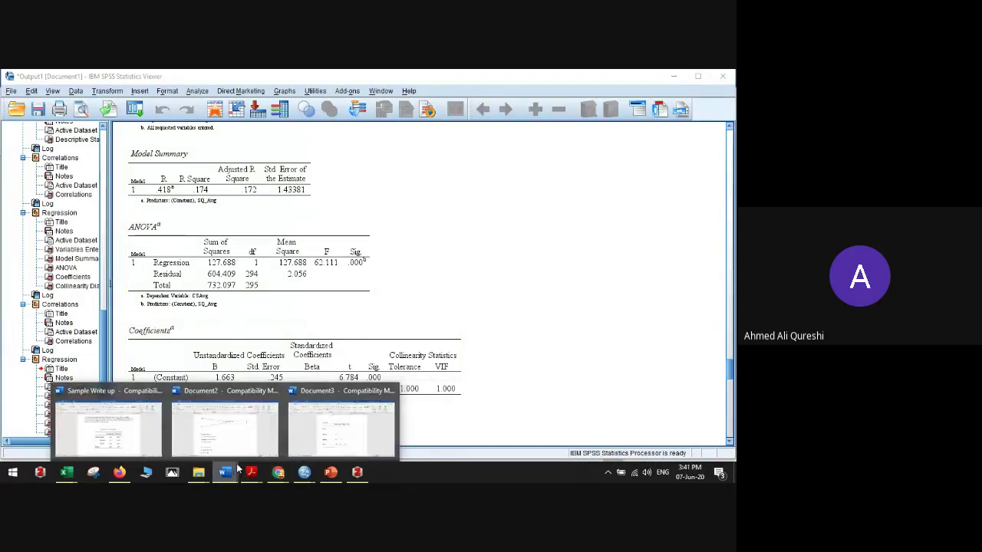
pyautogui.hotkey('alt', 'Tab')
pyautogui.scroll(10, 363, 342)
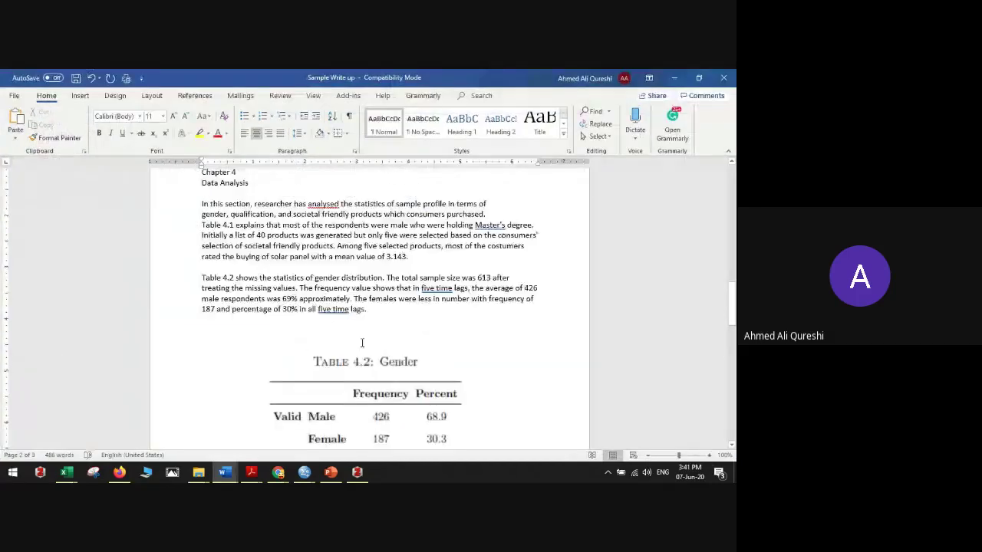
pyautogui.scroll(-5, 363, 343)
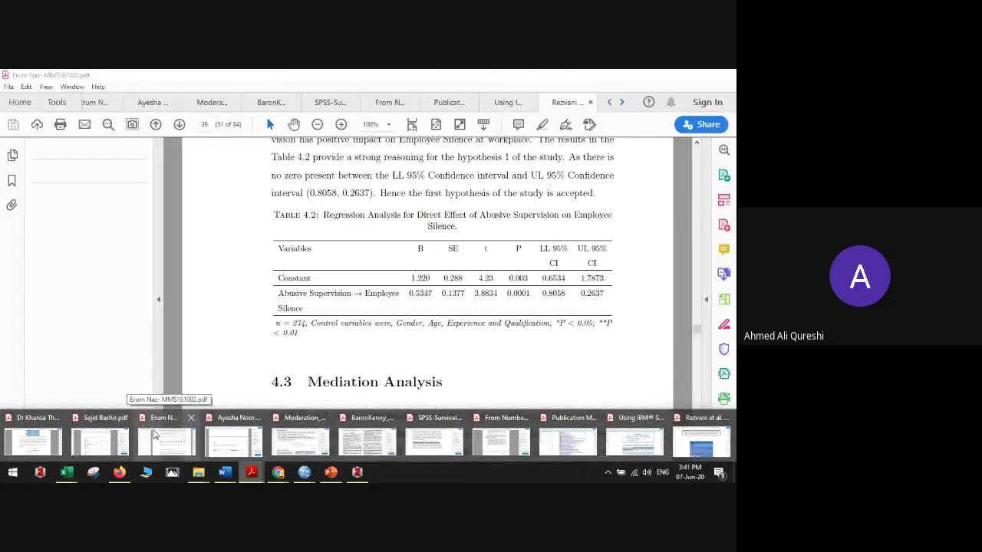
# Step: Switch to the thesis PDF on abusive supervision and employee silence, and read section 4.2 Regression Analysis with Table 4.2
pyautogui.click(153, 434)
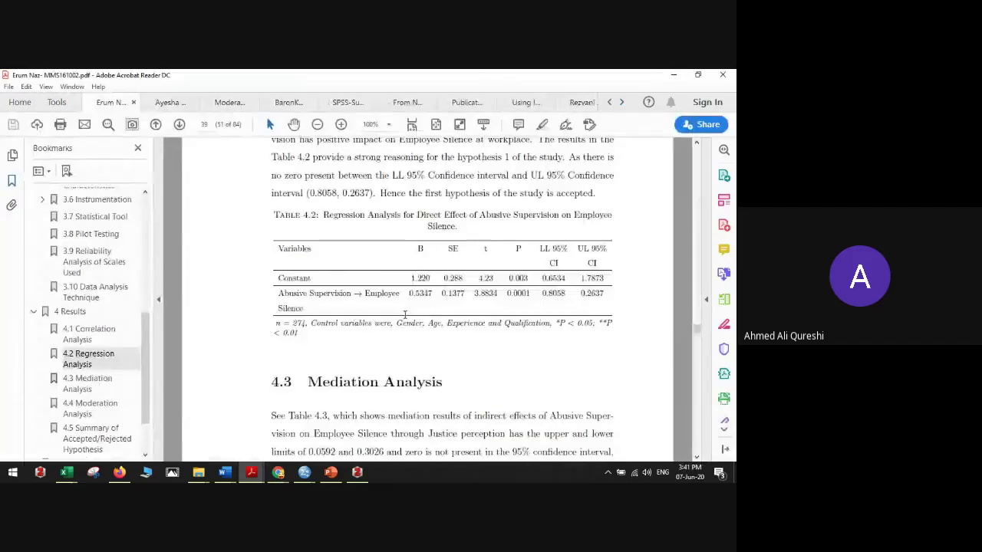
pyautogui.scroll(-4, 404, 315)
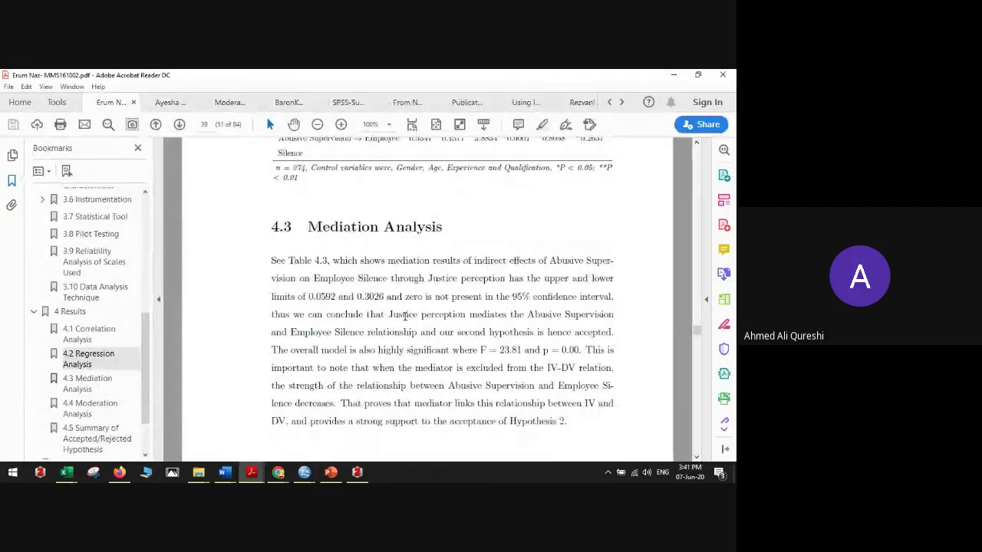
pyautogui.scroll(6, 404, 314)
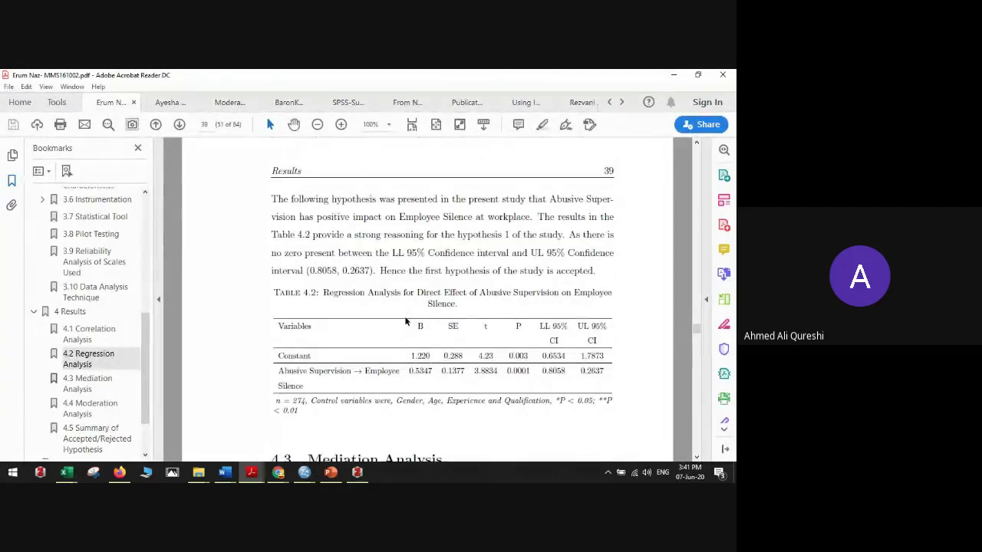
pyautogui.scroll(9, 406, 320)
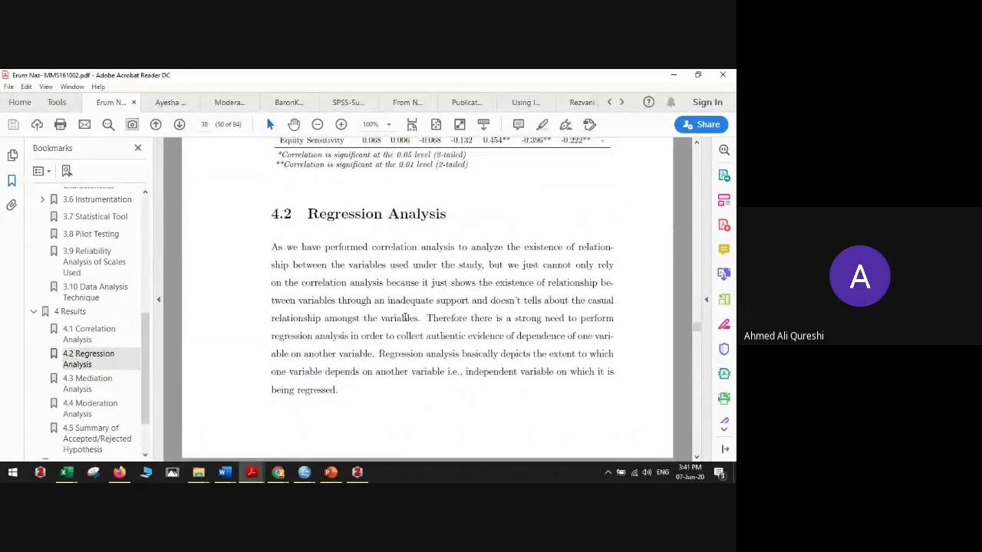
pyautogui.scroll(-6, 405, 317)
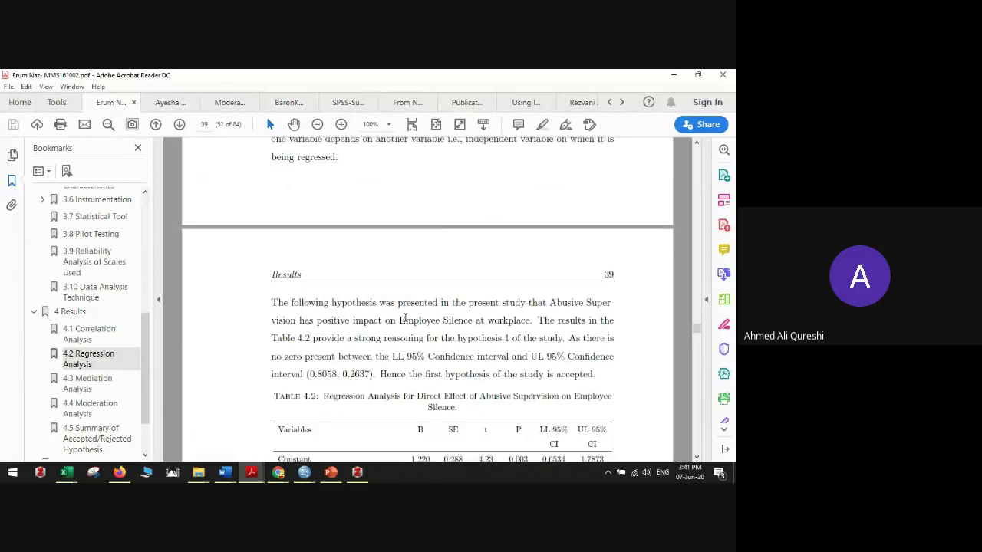
pyautogui.scroll(-3, 406, 318)
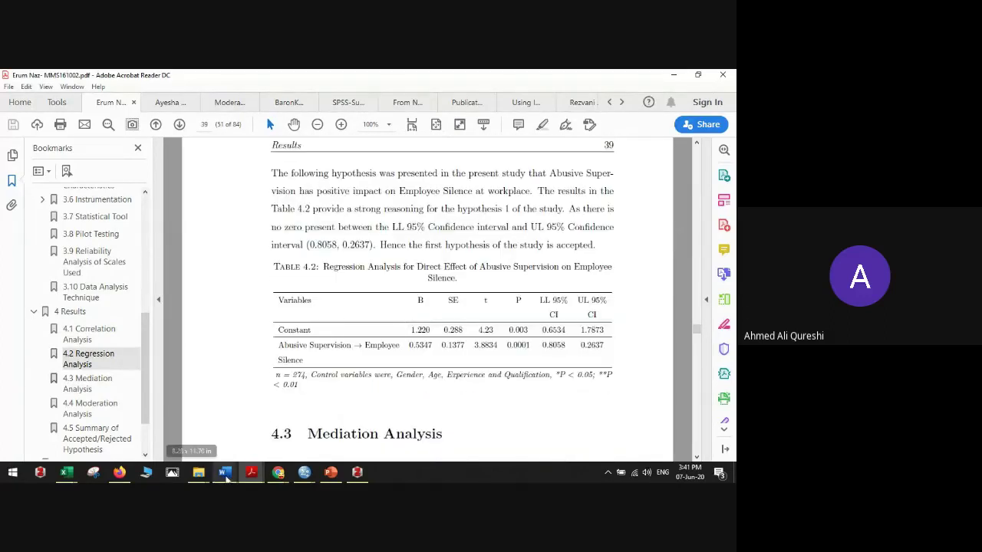
# Step: Switch to the thesis PDF on organizational cynicism and go through the tests of hypotheses 1-6, from descriptive statistics to the hierarchical regression in Table 4.3
pyautogui.moveTo(250, 471)
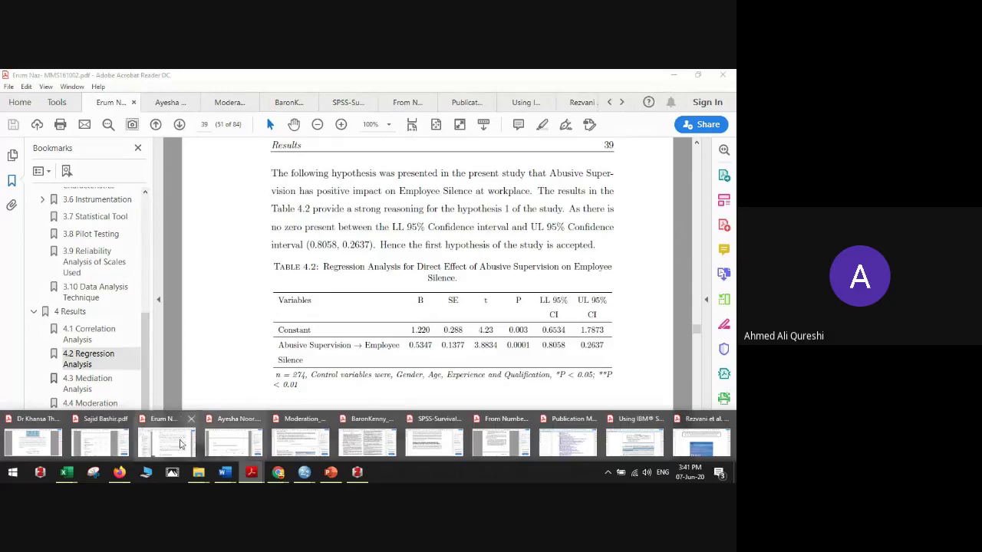
pyautogui.click(96, 438)
pyautogui.scroll(6, 345, 335)
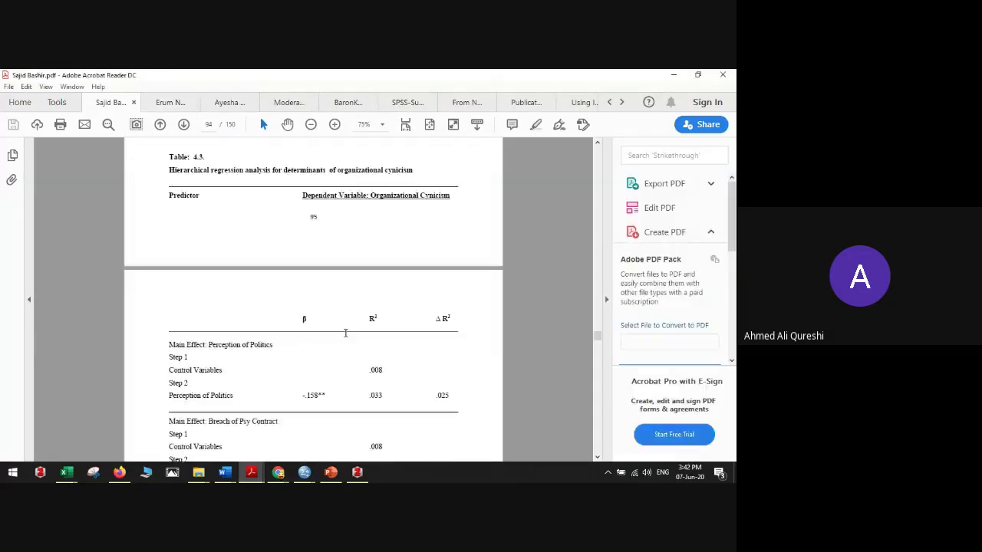
pyautogui.scroll(10, 347, 336)
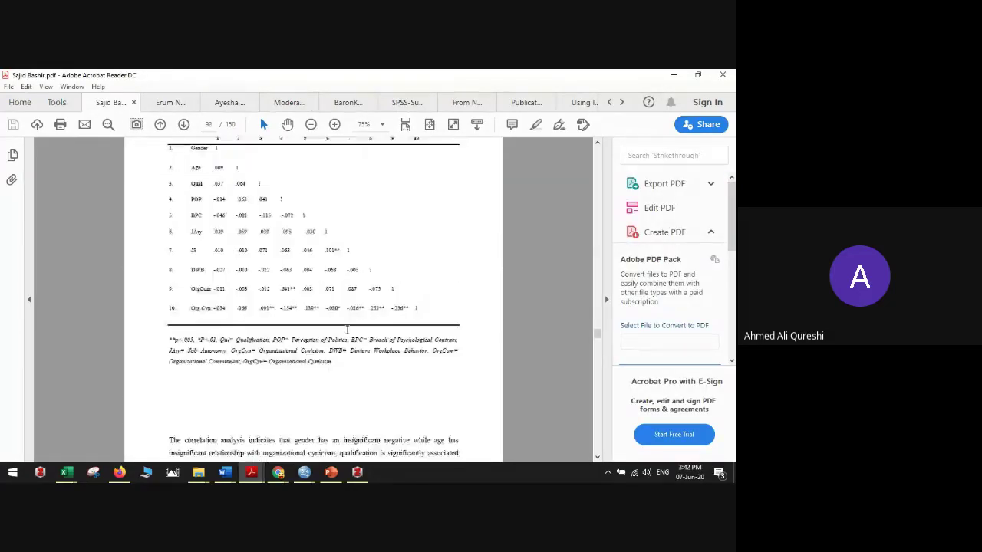
pyautogui.scroll(10, 346, 334)
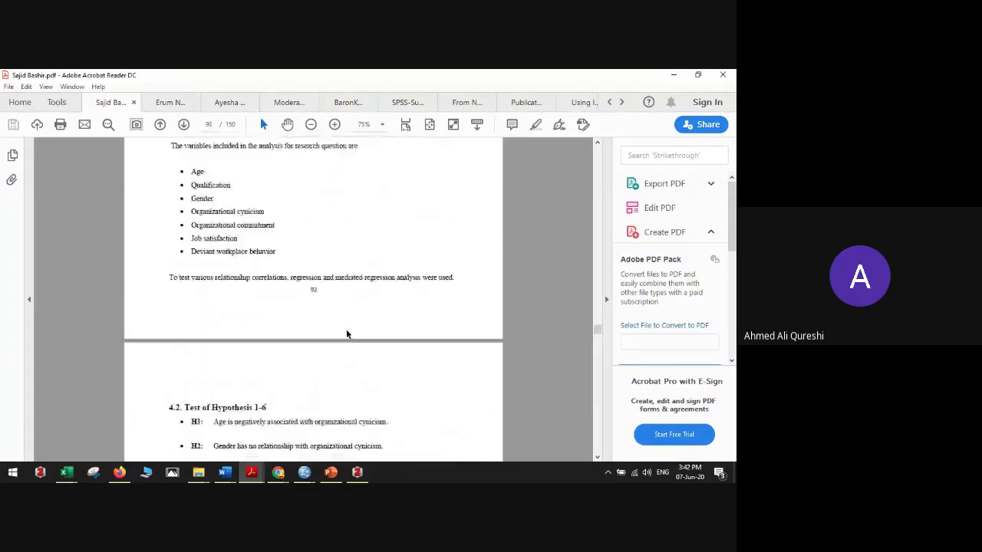
pyautogui.scroll(-15, 345, 333)
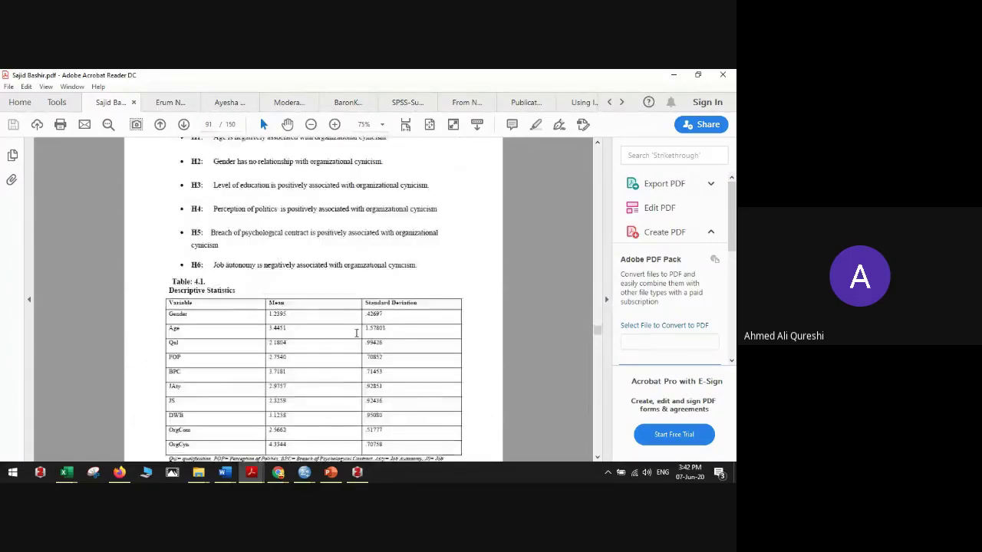
pyautogui.scroll(-10, 354, 345)
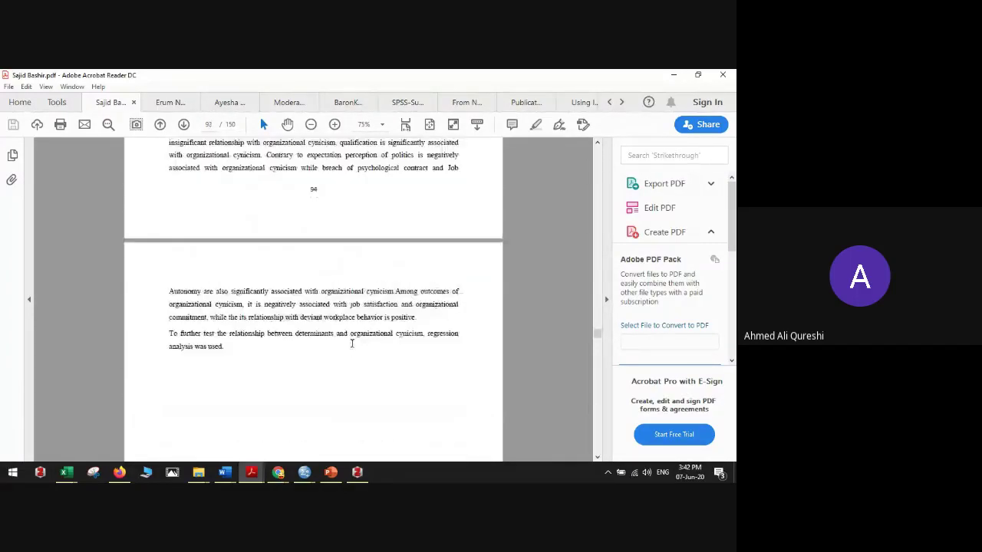
pyautogui.scroll(-15, 352, 342)
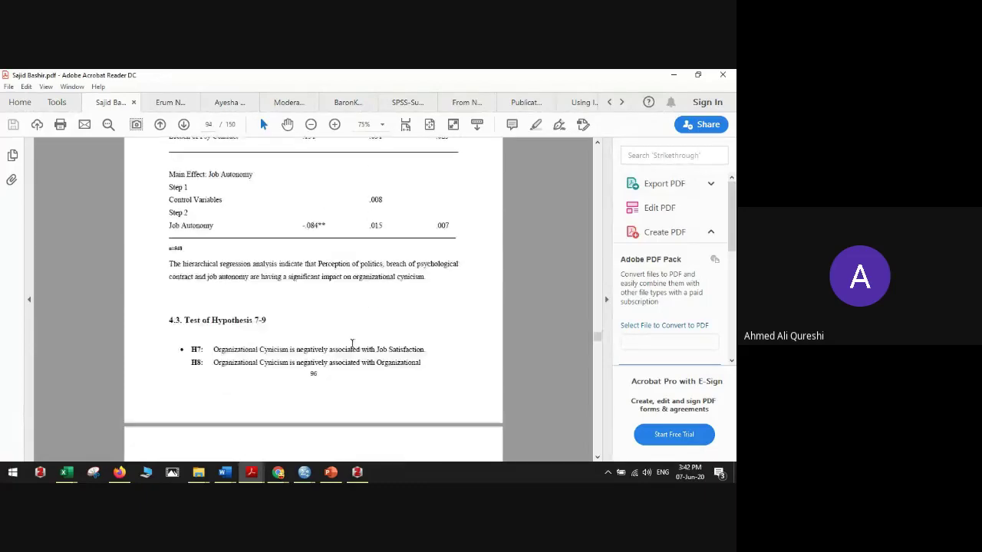
# Step: Switch to the thesis PDF on societal friendly products and look over Table 4.3 Qualification, section 4.2 Normality Analysis and Table 4.5 Descriptive Statistics
pyautogui.scroll(-4, 352, 342)
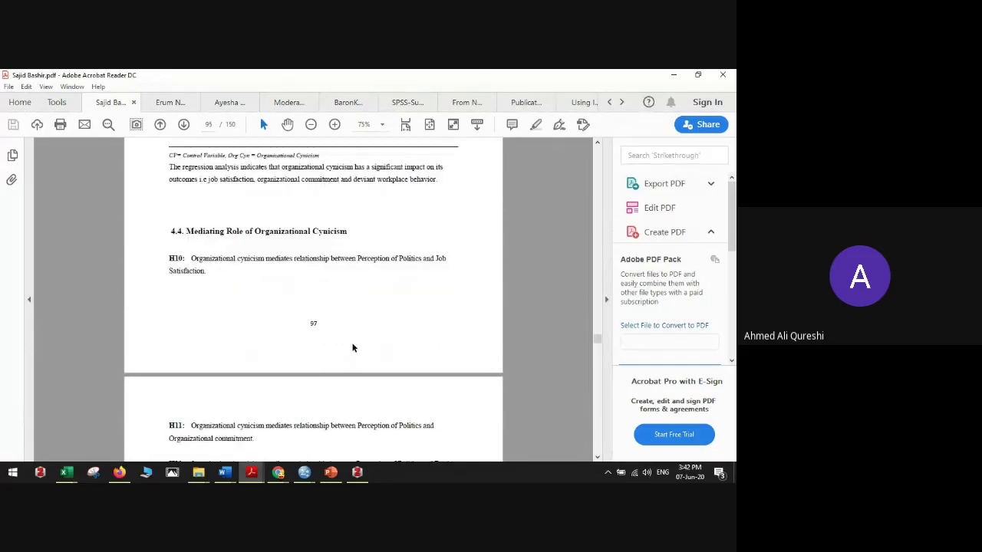
pyautogui.moveTo(251, 472)
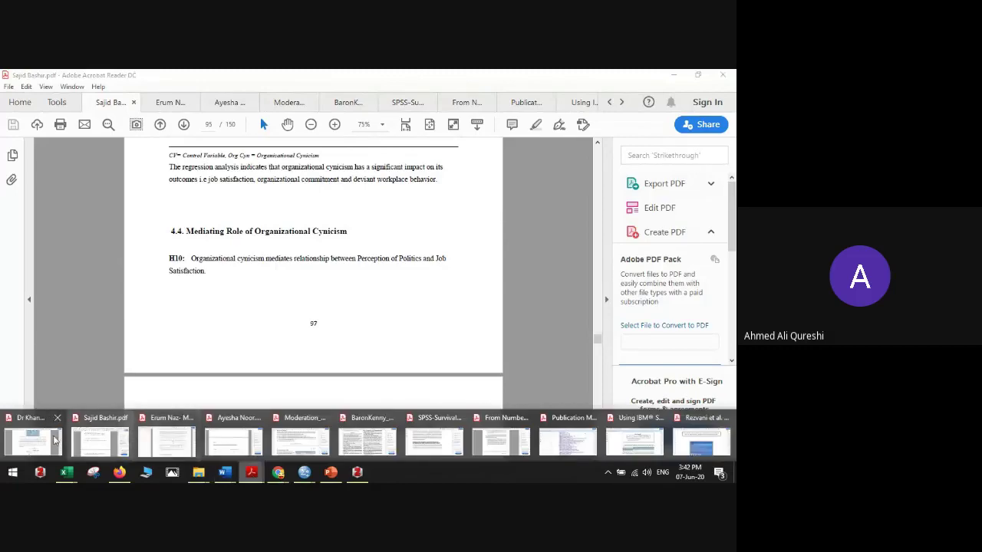
pyautogui.click(39, 438)
pyautogui.scroll(-5, 274, 337)
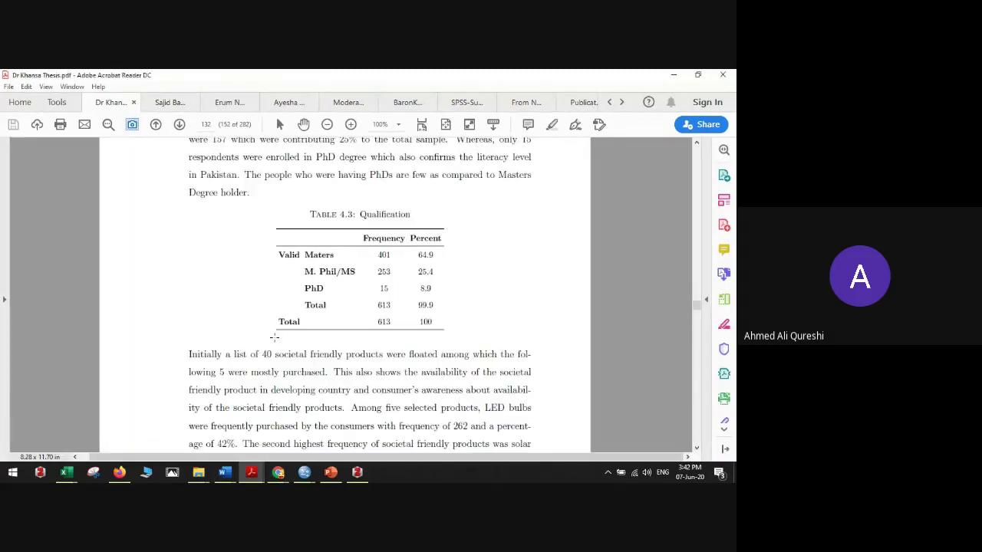
pyautogui.scroll(-10, 274, 337)
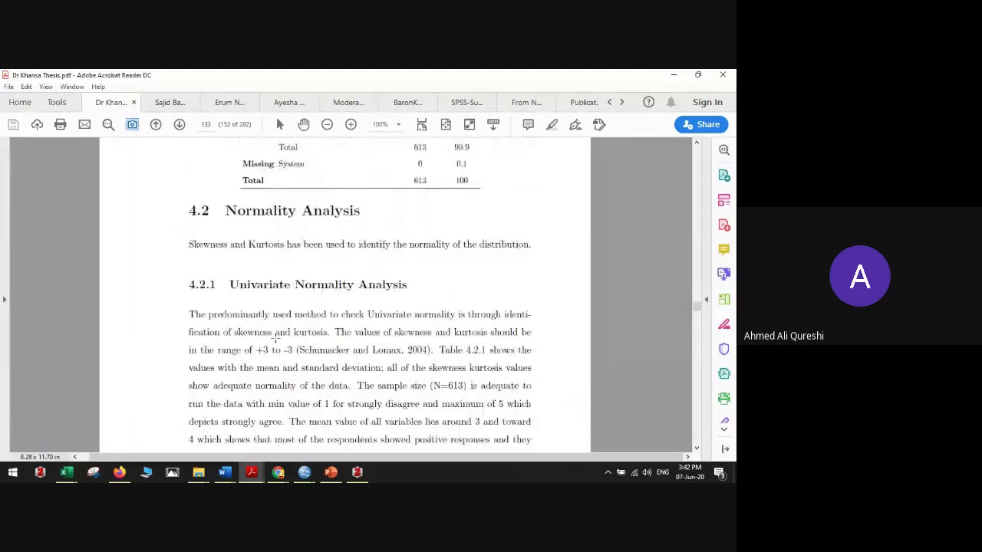
pyautogui.scroll(-15, 275, 338)
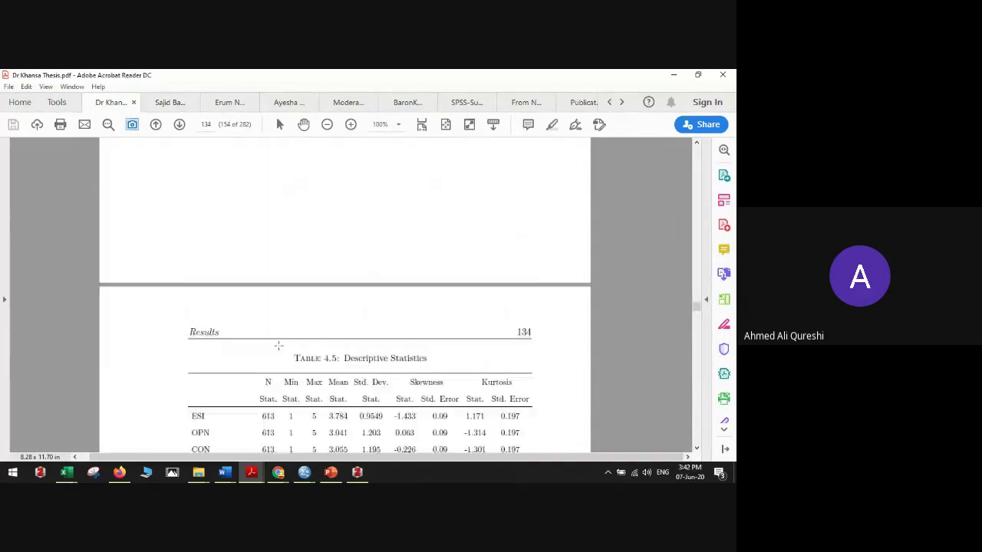
# Step: Go through the thesis's reliability sections on Cronbach's Alpha, Guttman Reliability and Composite Reliability with their tables
pyautogui.scroll(-10, 279, 345)
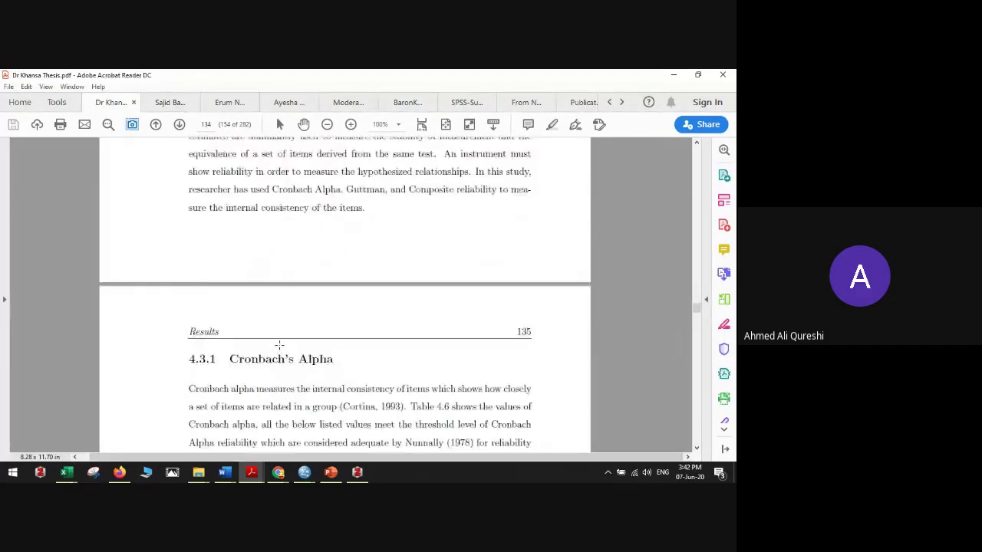
pyautogui.scroll(-10, 279, 344)
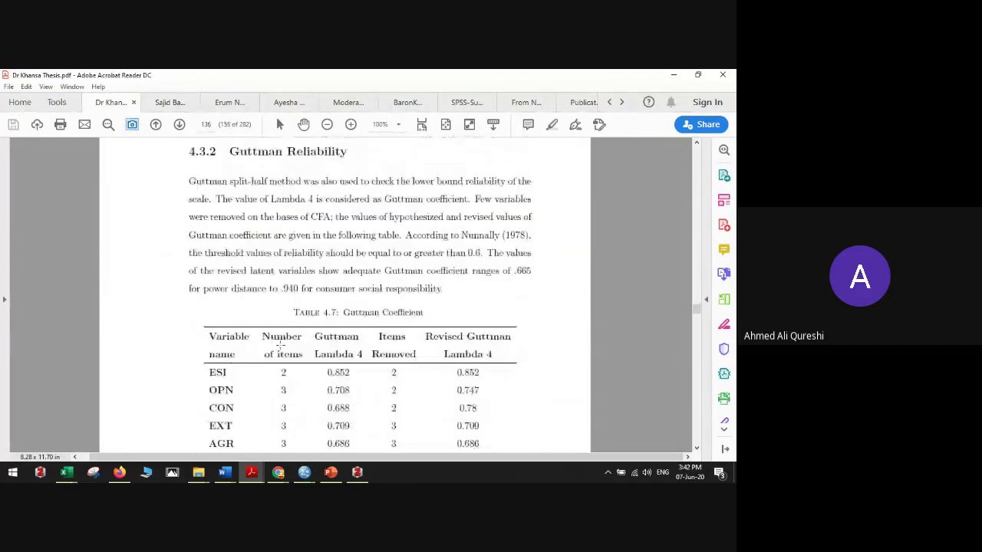
pyautogui.scroll(-15, 279, 344)
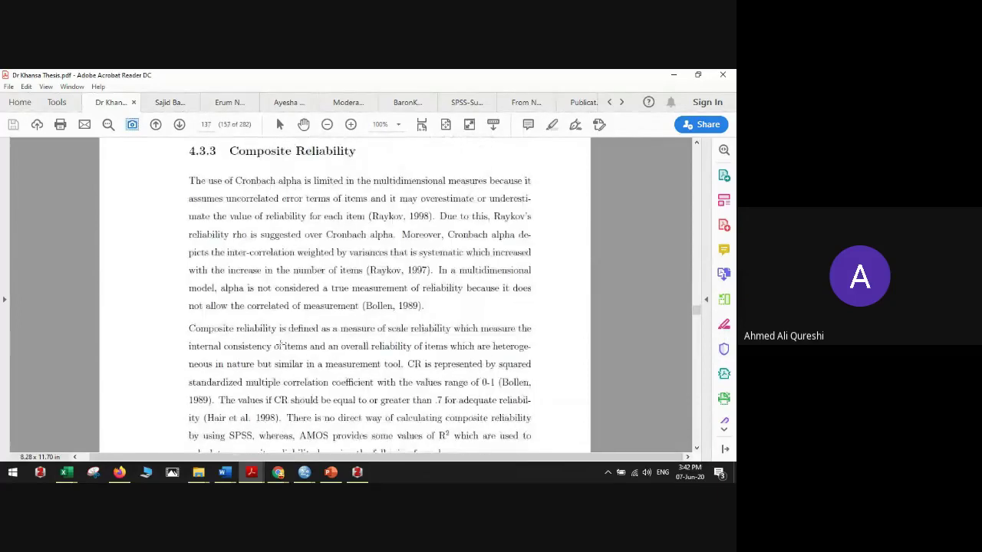
pyautogui.scroll(-15, 281, 346)
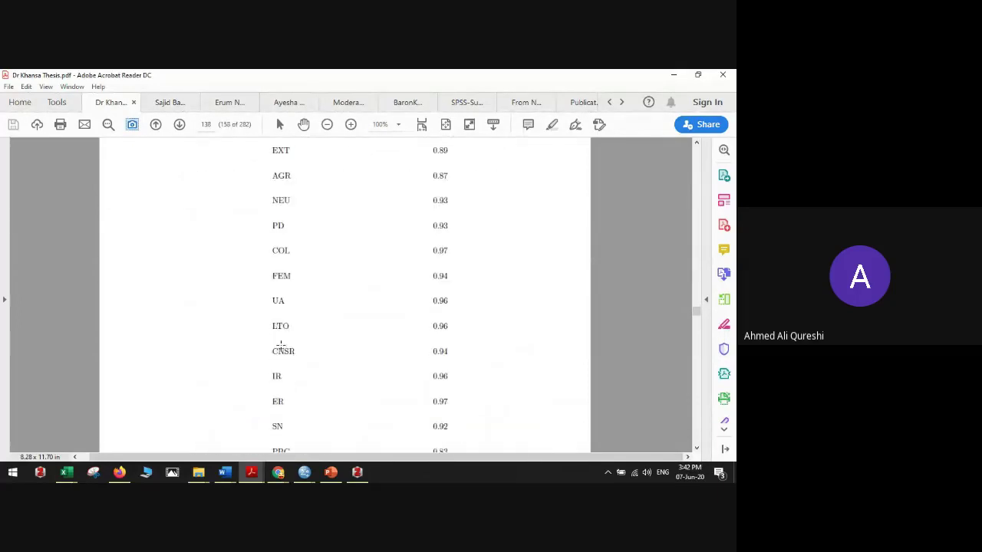
# Step: Go through the thesis's validity sections, from convergent validity in Table 4.9 and discriminant validity in Table 4.11 to content and face validity
pyautogui.scroll(-15, 280, 345)
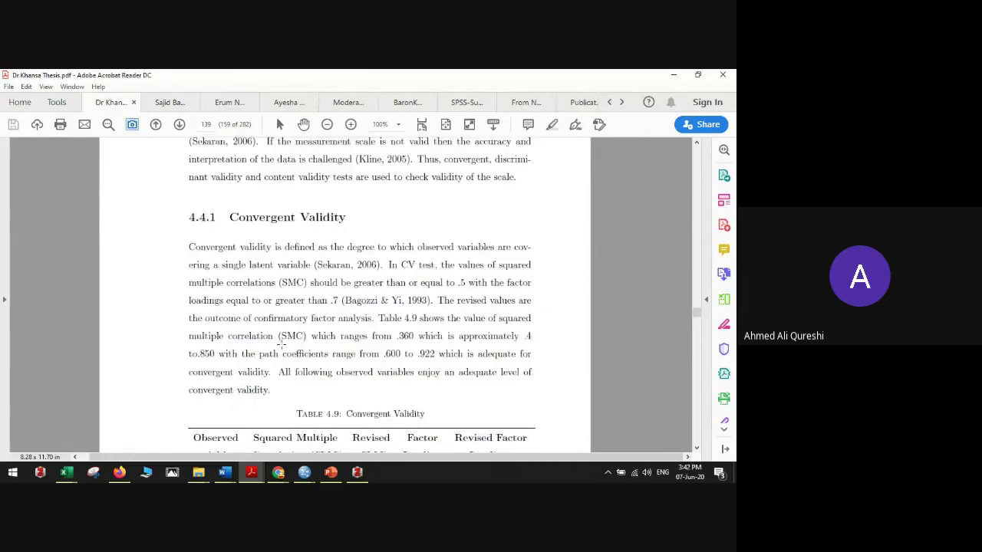
pyautogui.scroll(-15, 280, 345)
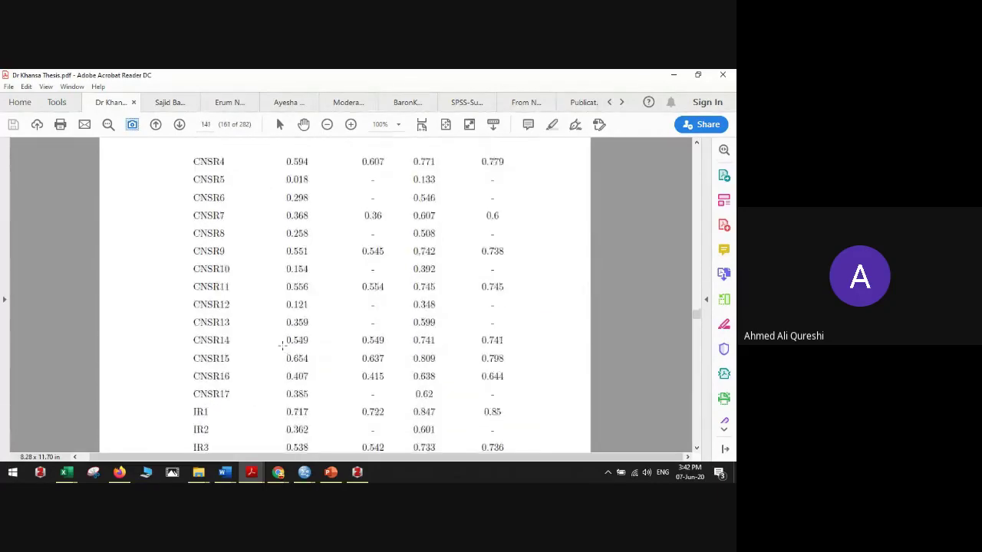
pyautogui.scroll(-15, 281, 346)
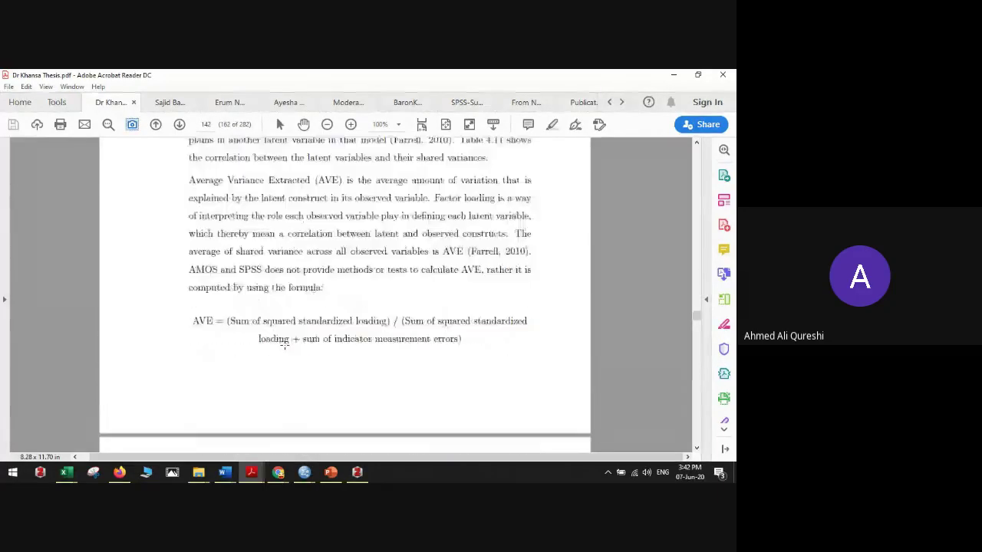
pyautogui.scroll(-15, 285, 342)
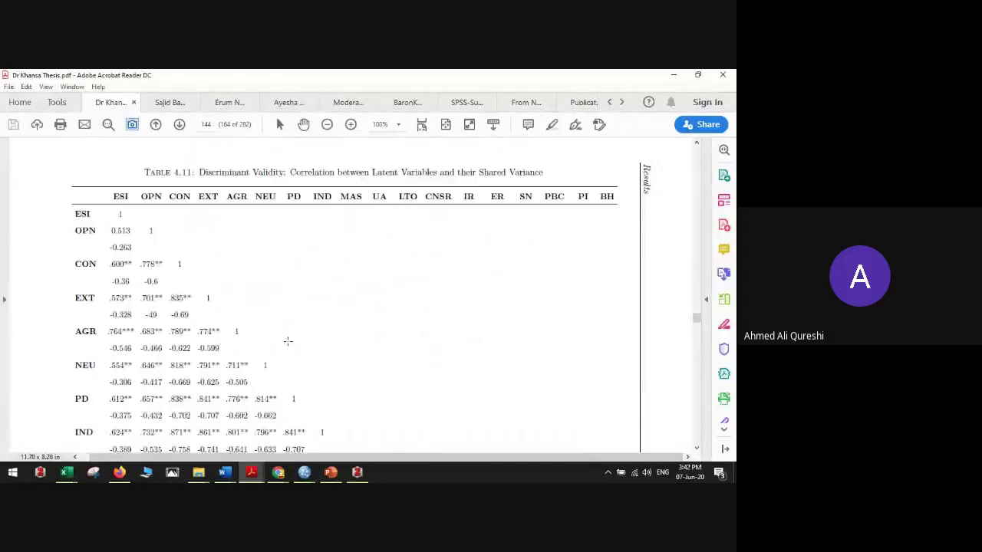
pyautogui.scroll(5, 289, 338)
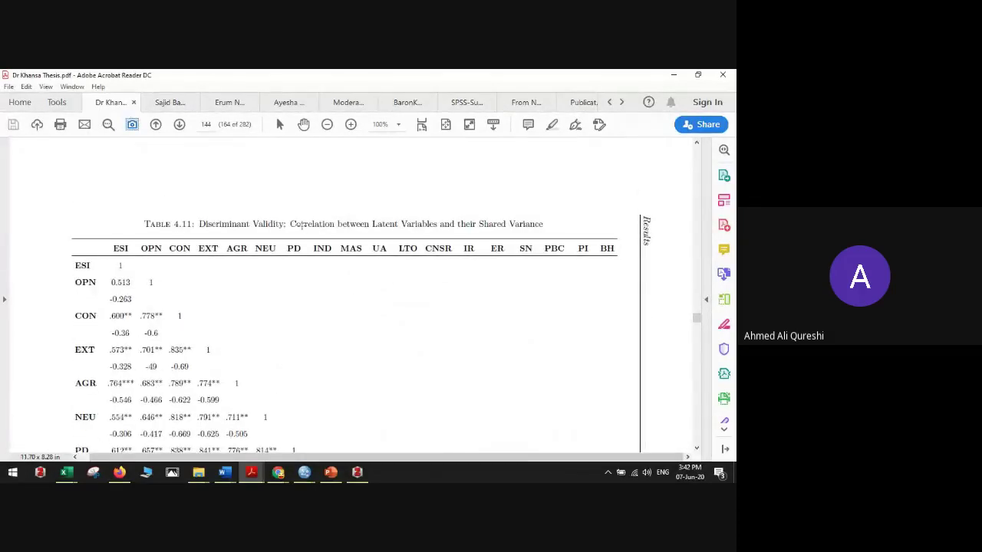
pyautogui.scroll(-5, 194, 345)
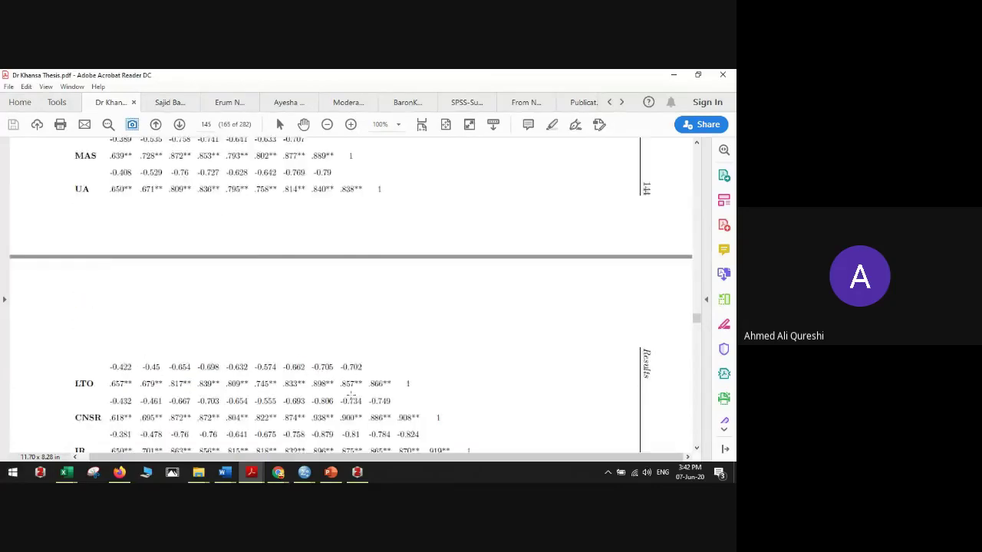
pyautogui.scroll(-10, 351, 394)
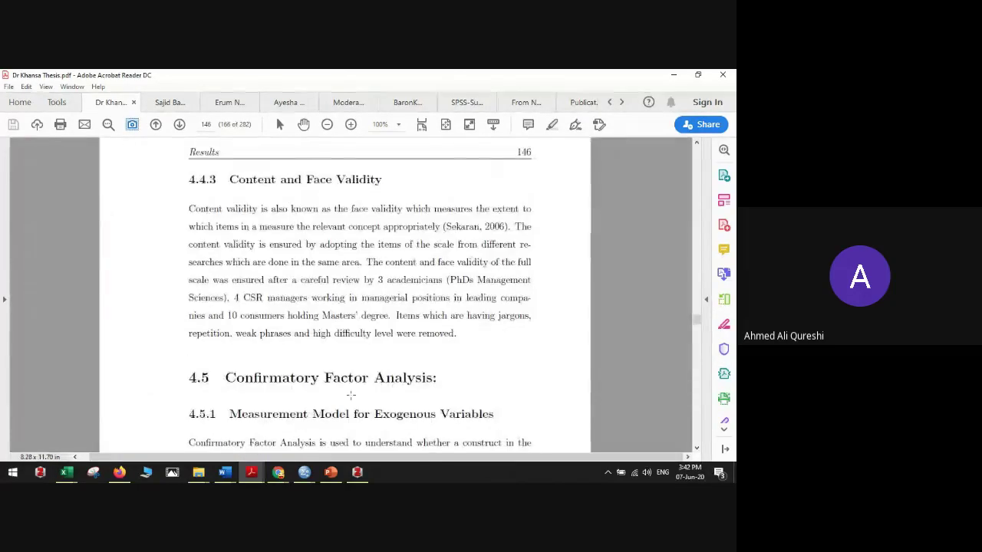
# Step: Read the Confirmatory Factor Analysis section on the measurement model for exogenous variables, with Table 4.12 and the model fit indices in Table 4.13
pyautogui.scroll(-10, 351, 395)
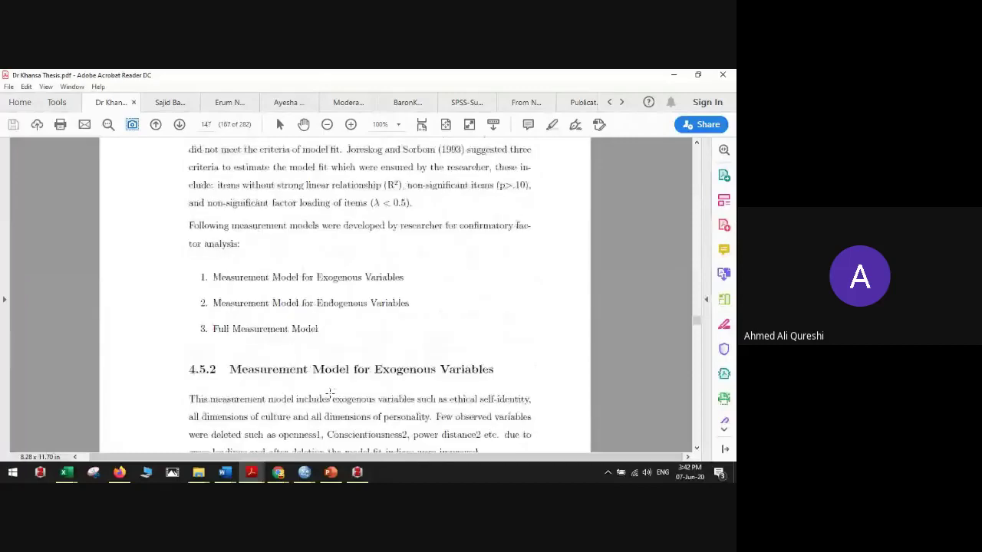
pyautogui.scroll(-8, 330, 393)
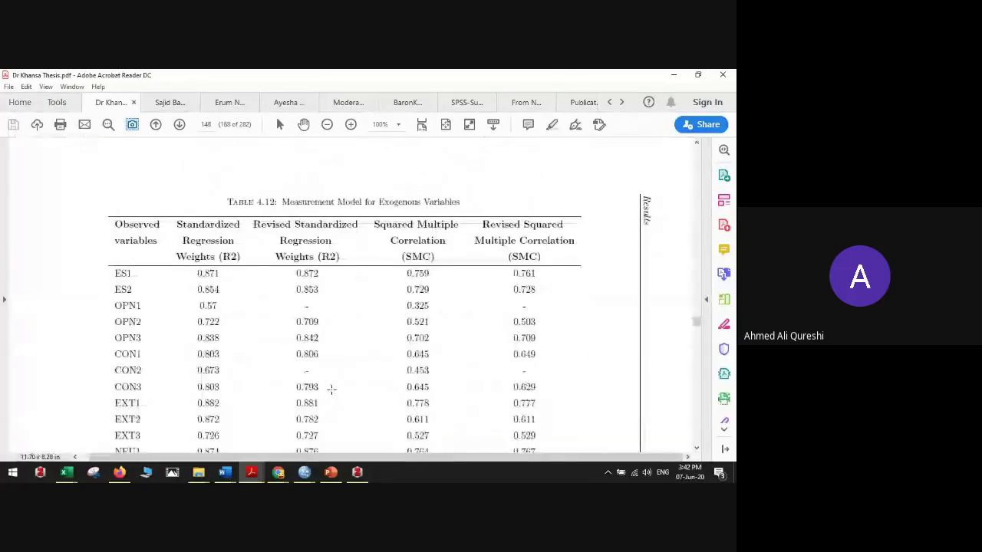
pyautogui.scroll(-12, 331, 389)
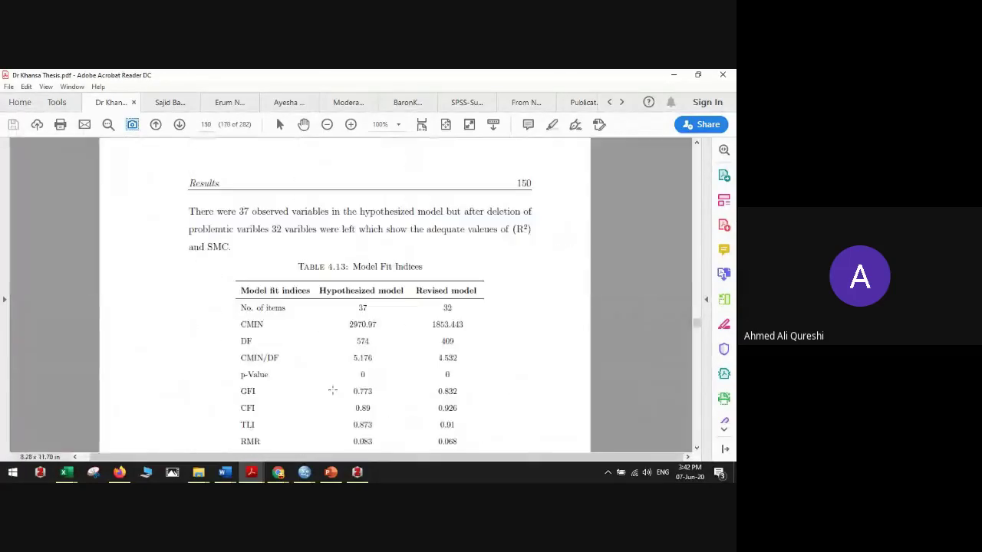
pyautogui.scroll(-4, 332, 390)
pyautogui.scroll(3, 332, 390)
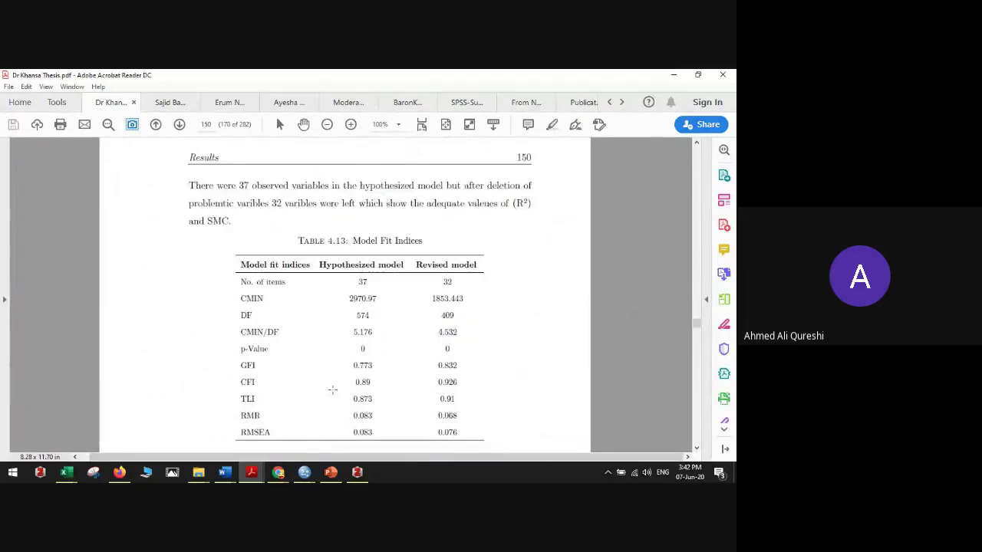
pyautogui.scroll(-10, 332, 390)
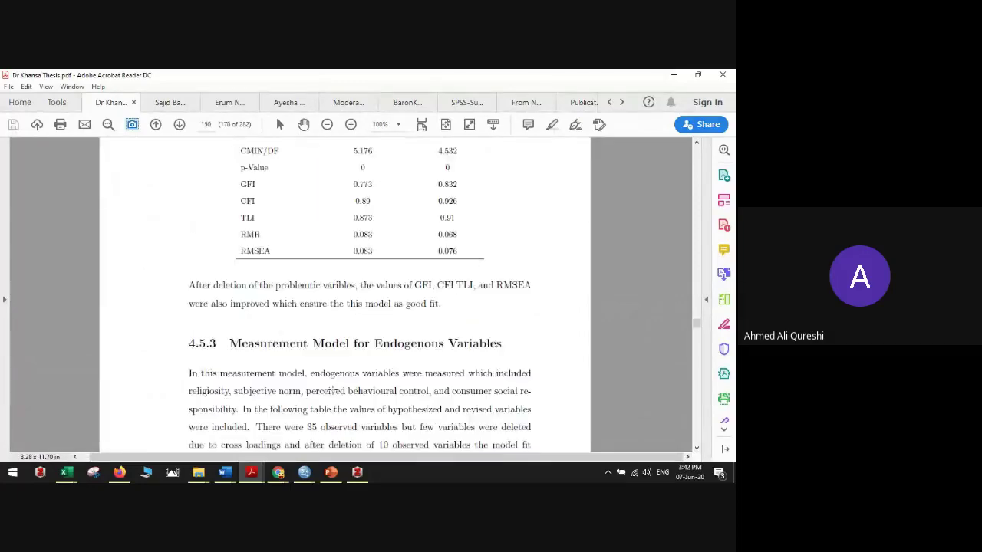
# Step: Leave the thesis PDF, revisit the Google results for "f statistic interpretation model fit", and return to the SPSS regression output
pyautogui.click(674, 75)
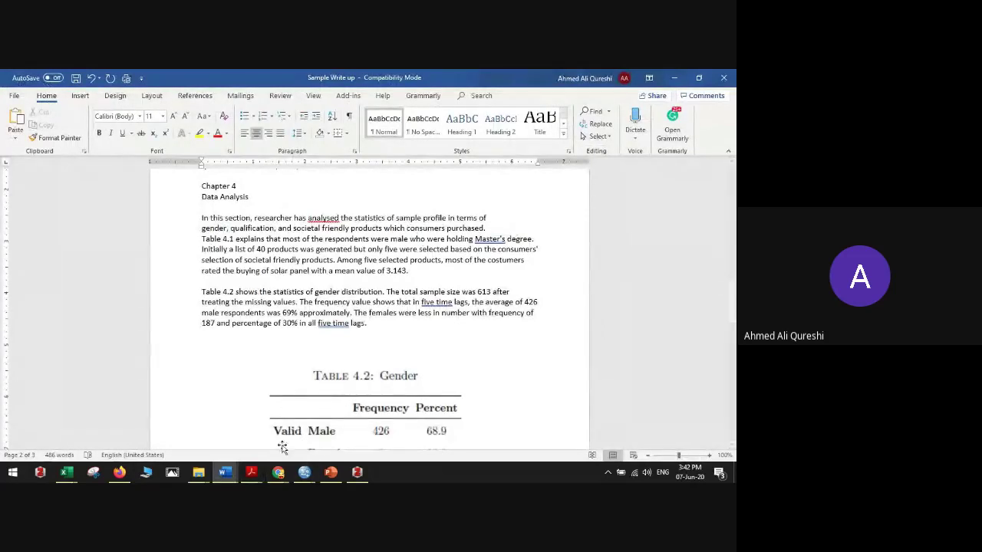
pyautogui.moveTo(279, 474)
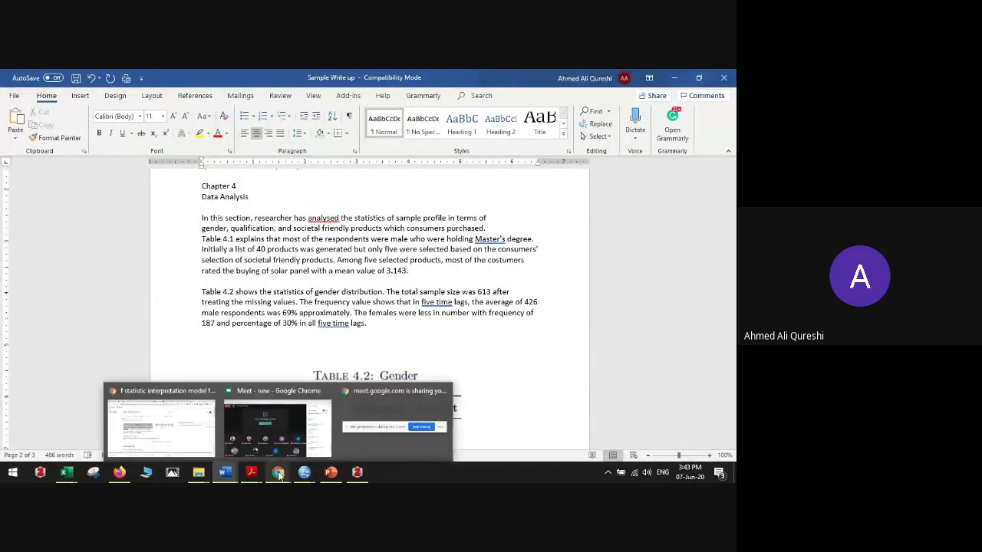
pyautogui.click(204, 427)
pyautogui.moveTo(311, 470)
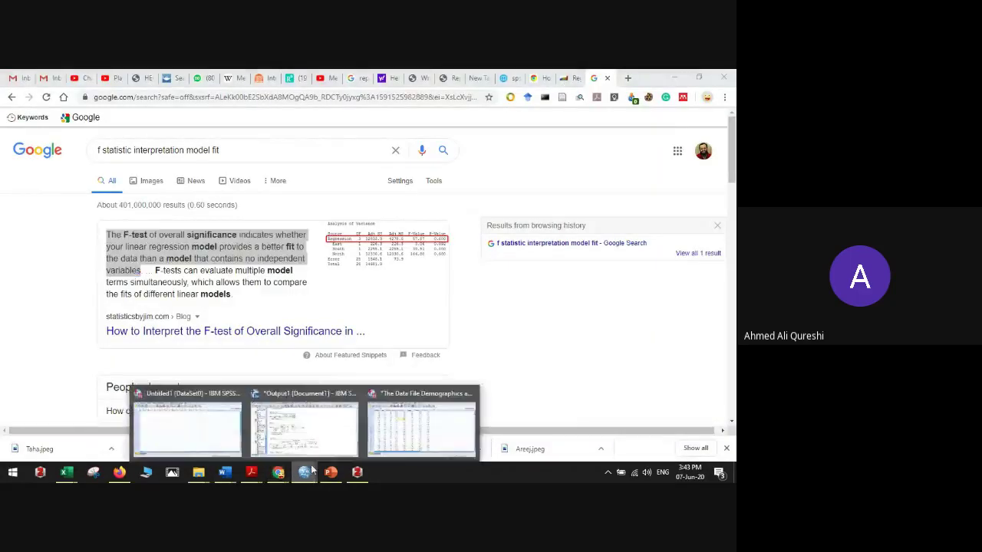
pyautogui.click(304, 428)
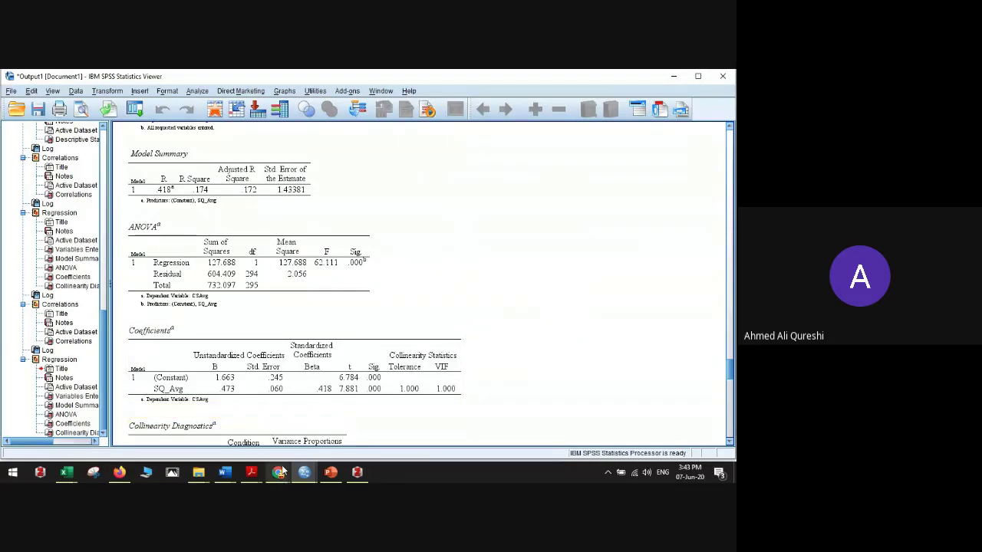
# Step: Switch to the Google Meet window and highlight the chat requests to share the last lecture and the book
pyautogui.click(281, 433)
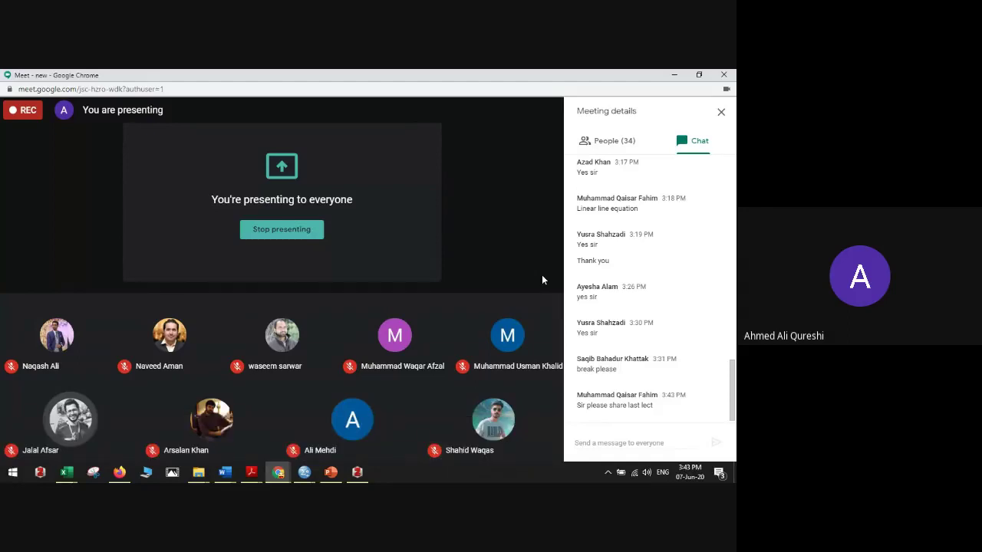
pyautogui.moveTo(619, 408); pyautogui.dragTo(660, 411)
pyautogui.moveTo(547, 254)
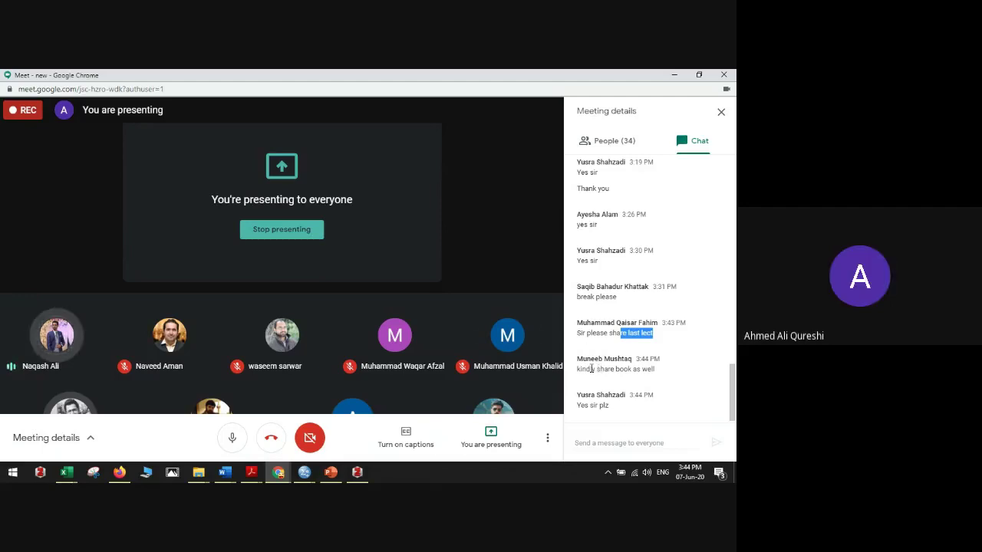
pyautogui.moveTo(586, 369); pyautogui.dragTo(640, 369)
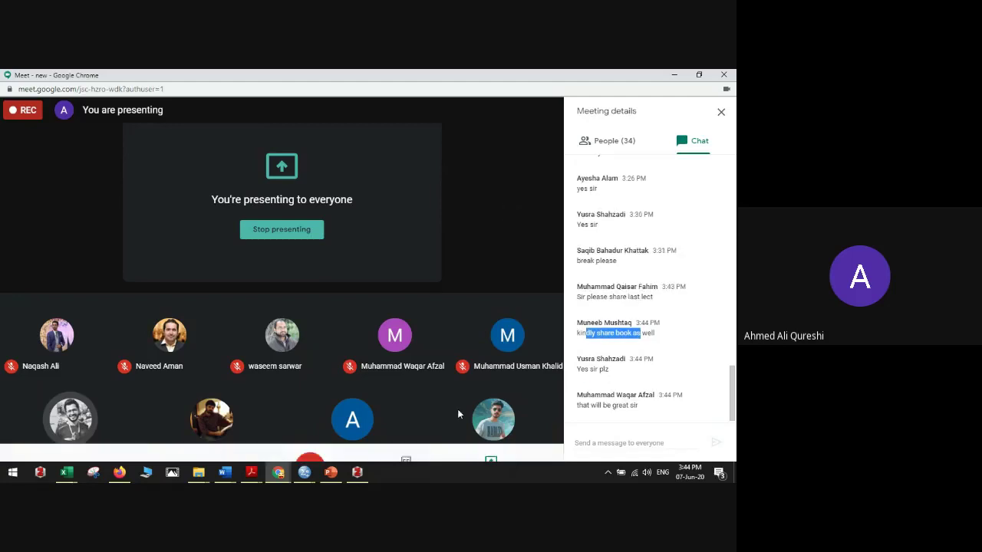
# Step: Open the meeting's additional options to reach the command for stopping the recording
pyautogui.moveTo(548, 438)
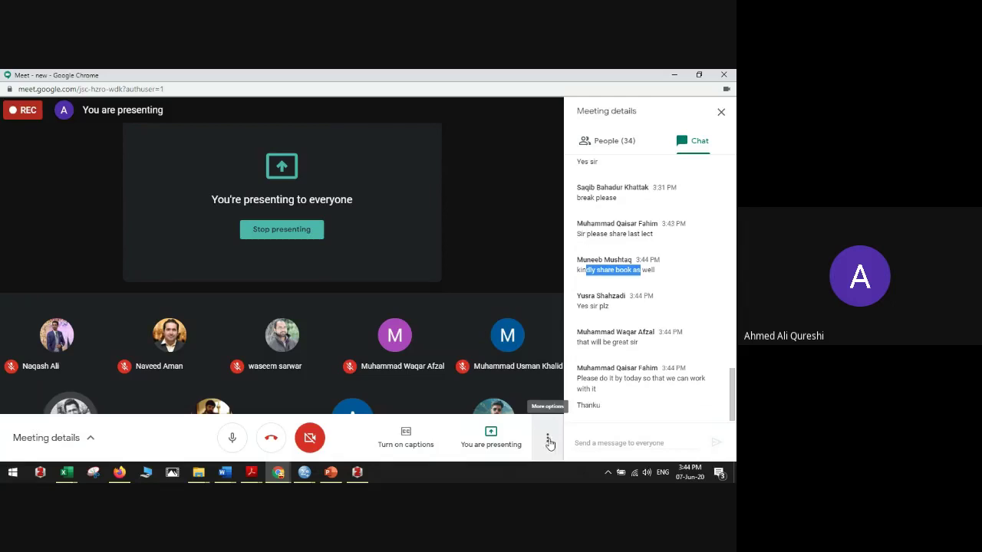
pyautogui.click(547, 442)
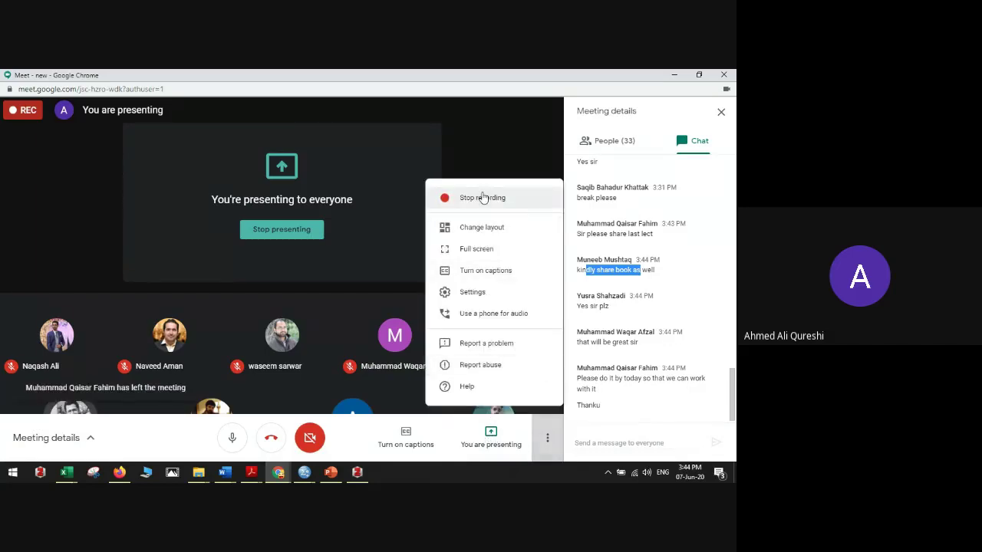